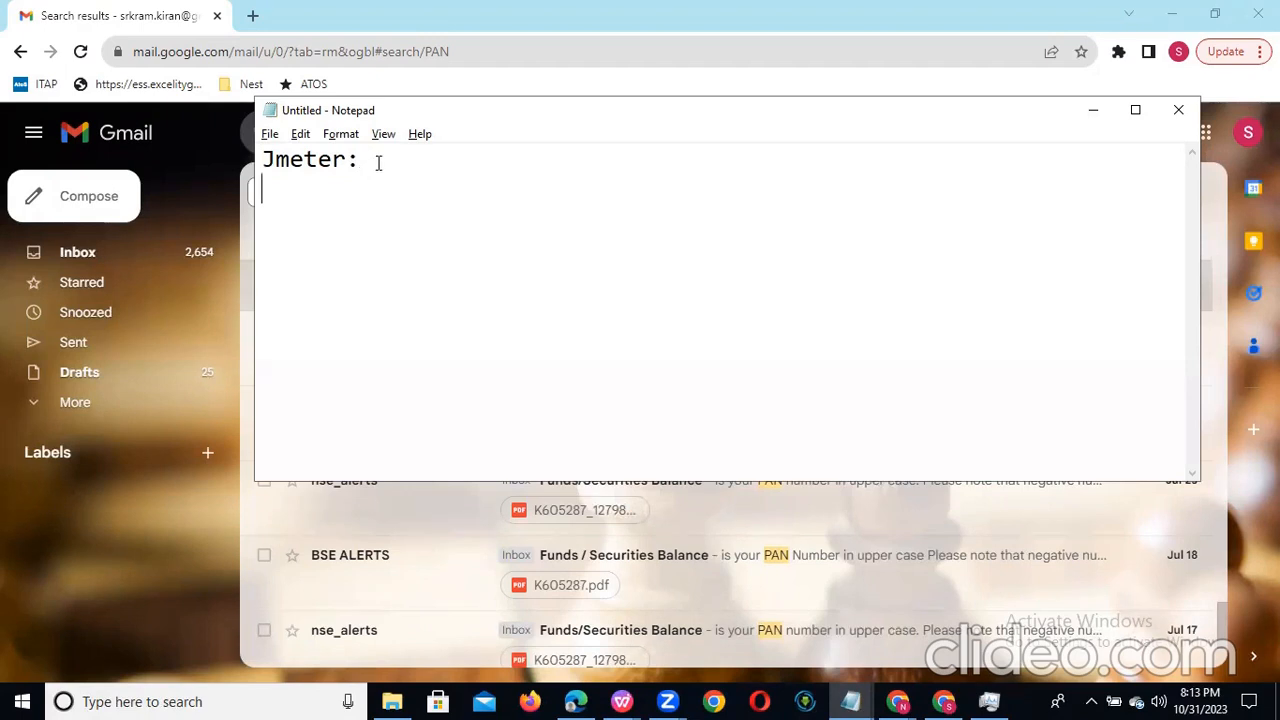
Step: Write "Websites" on the line below the "Jmeter:" heading in the note
key("alt+Tab")
type("Web")
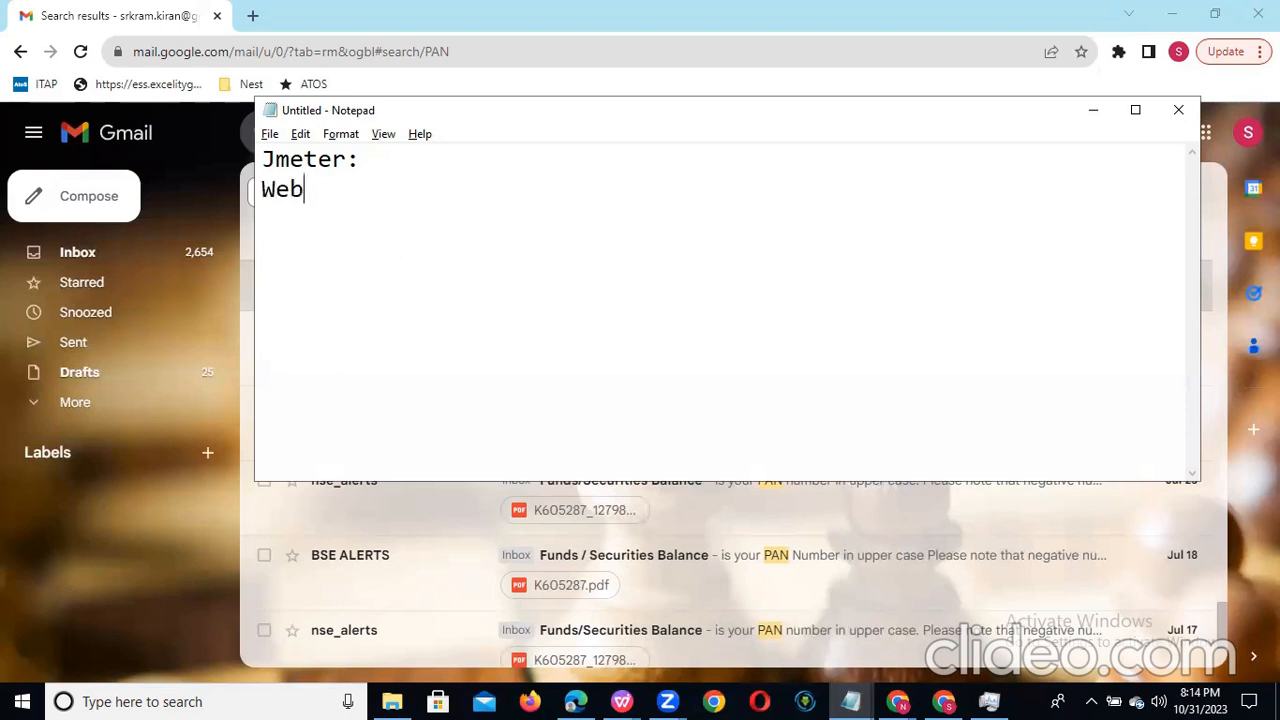
type("scripts")
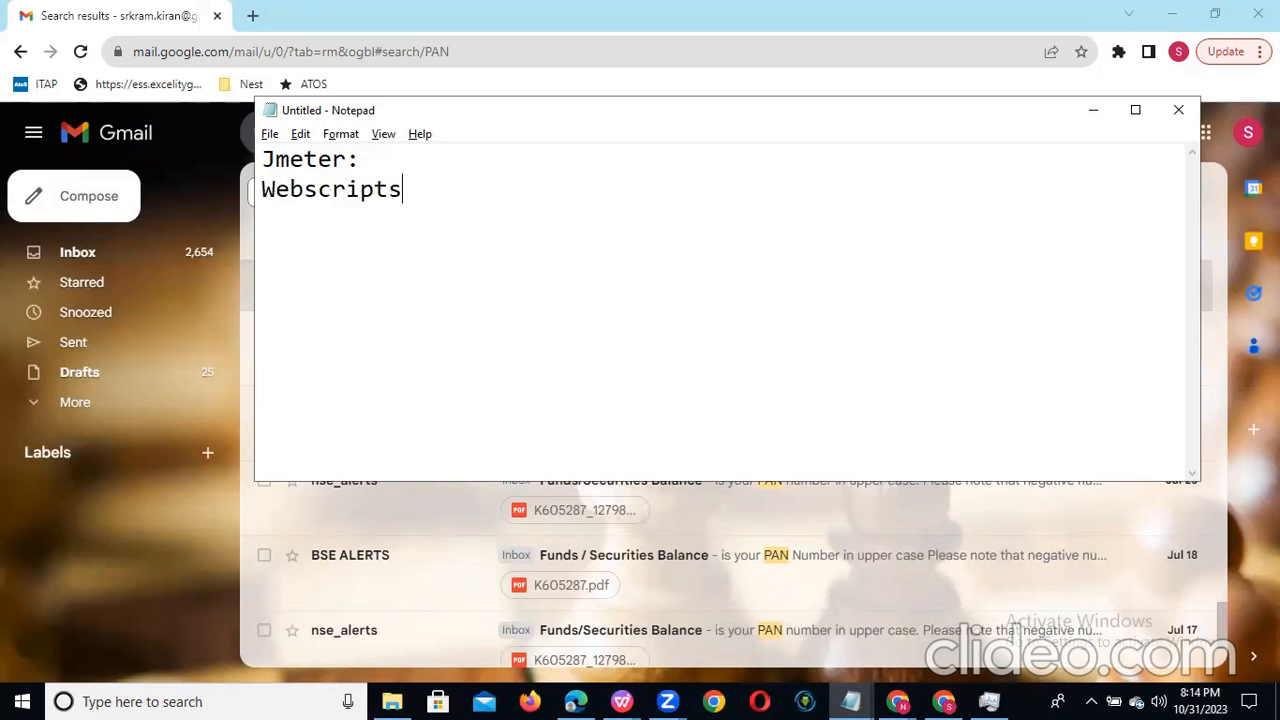
key("Return")
left_click(411, 197)
key("BackSpace")
key("BackSpace")
key("BackSpace")
key("BackSpace")
key("BackSpace")
key("BackSpace")
type("ites")
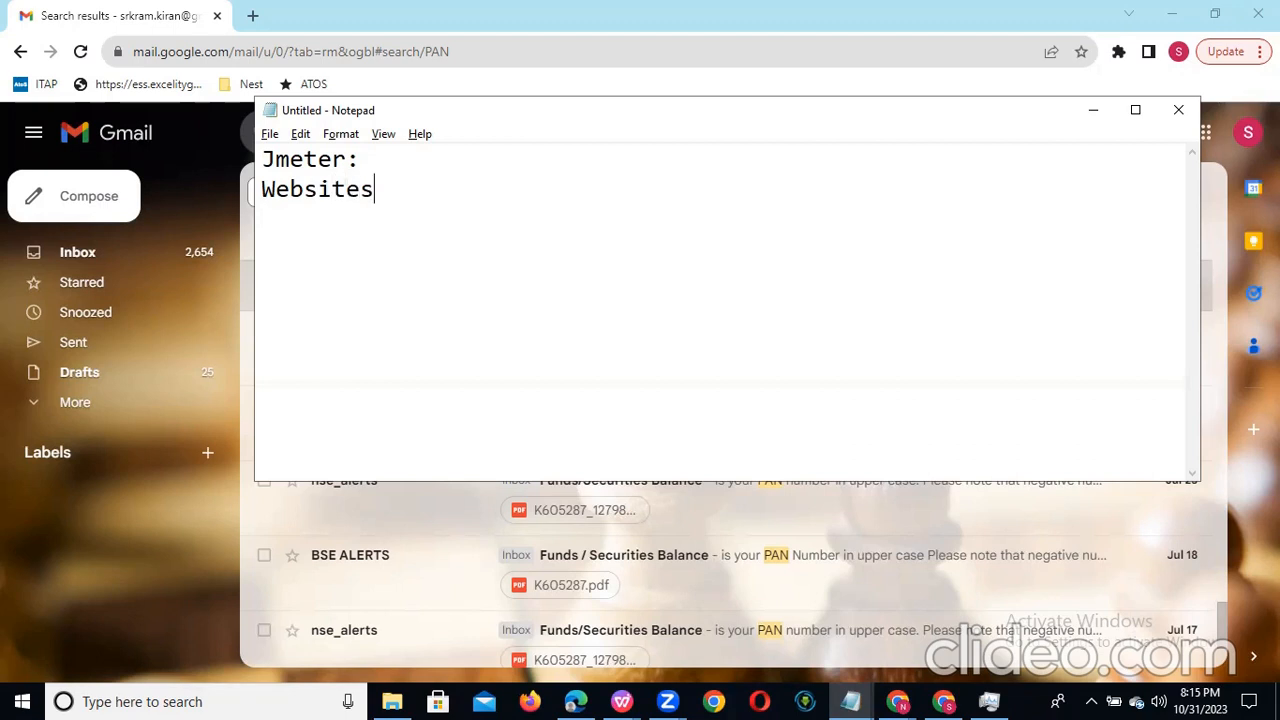
type(" -HTTP AN")
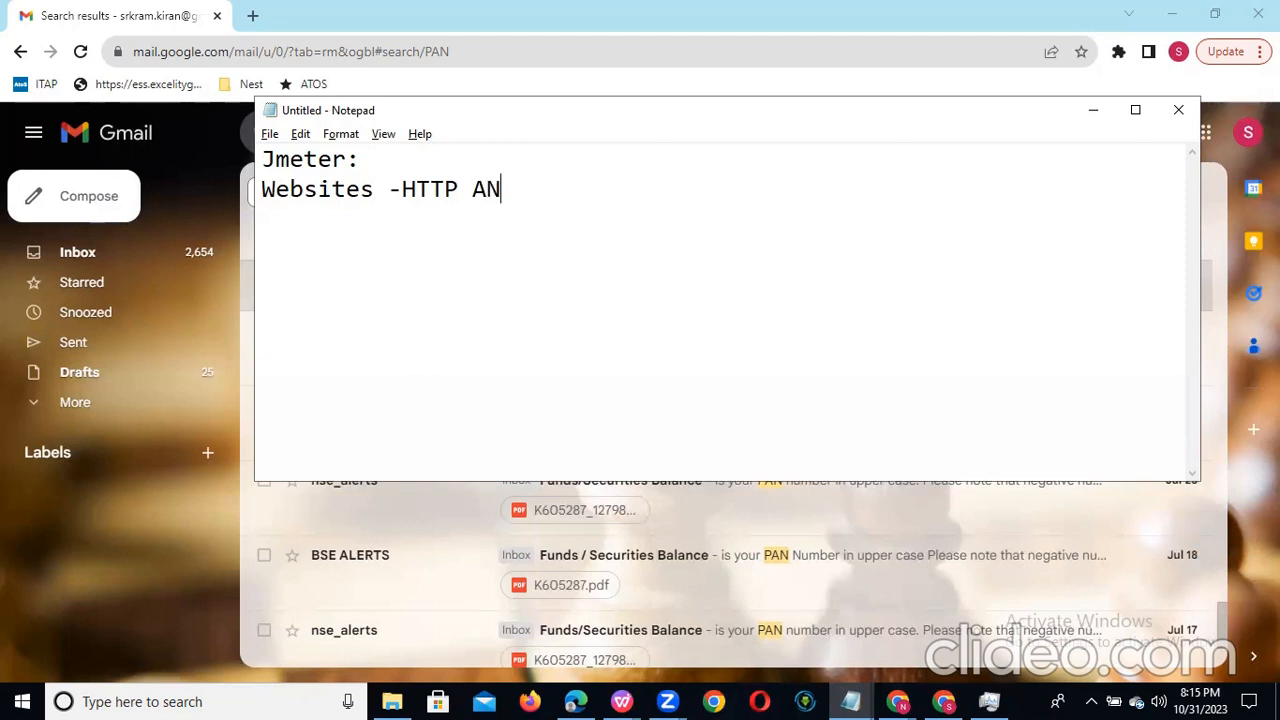
type("D HTTPS")
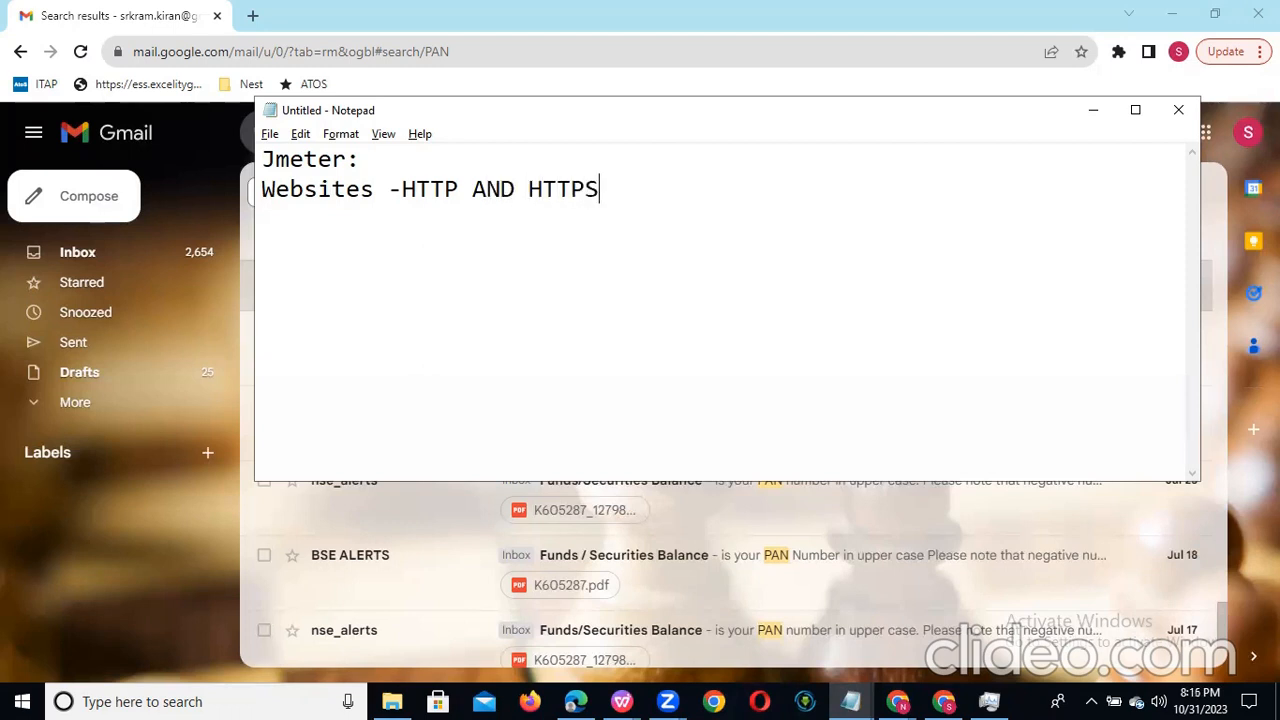
Step: Add the line "WEBSERVICES - REST AND SOAP" below the Websites line
key("Return")
type("WEBSERVIC")
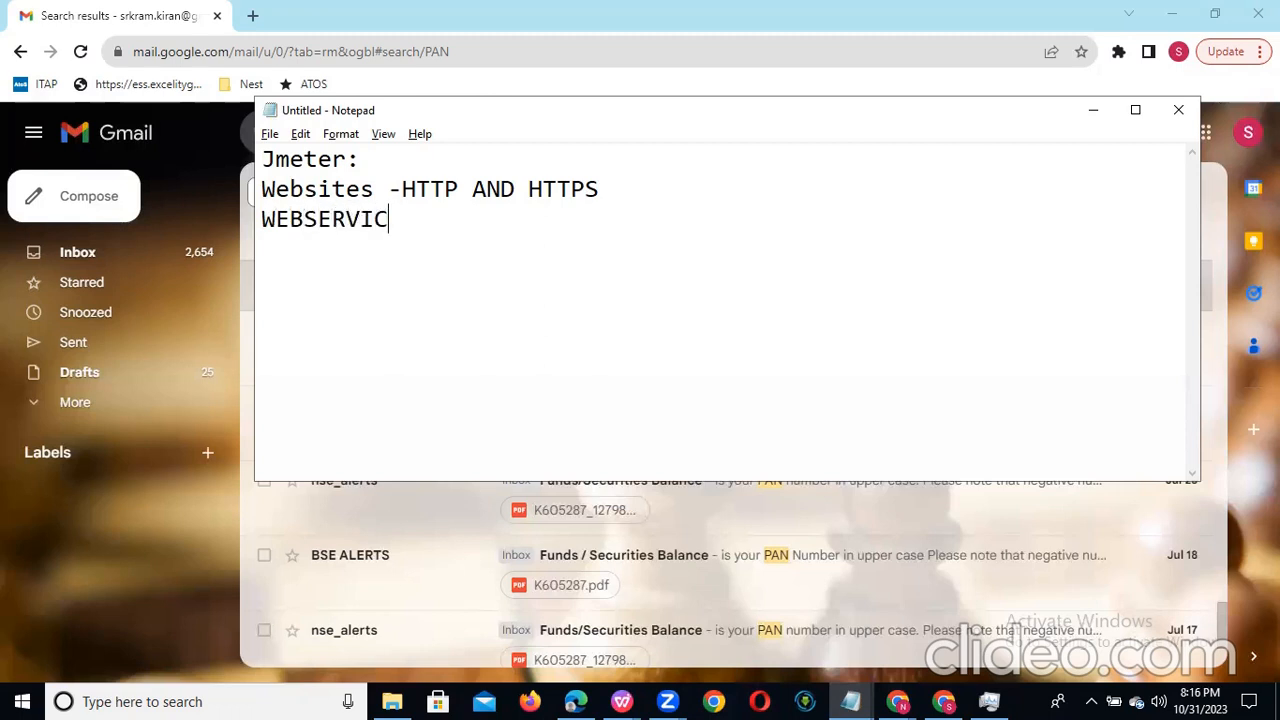
type("ES - RES")
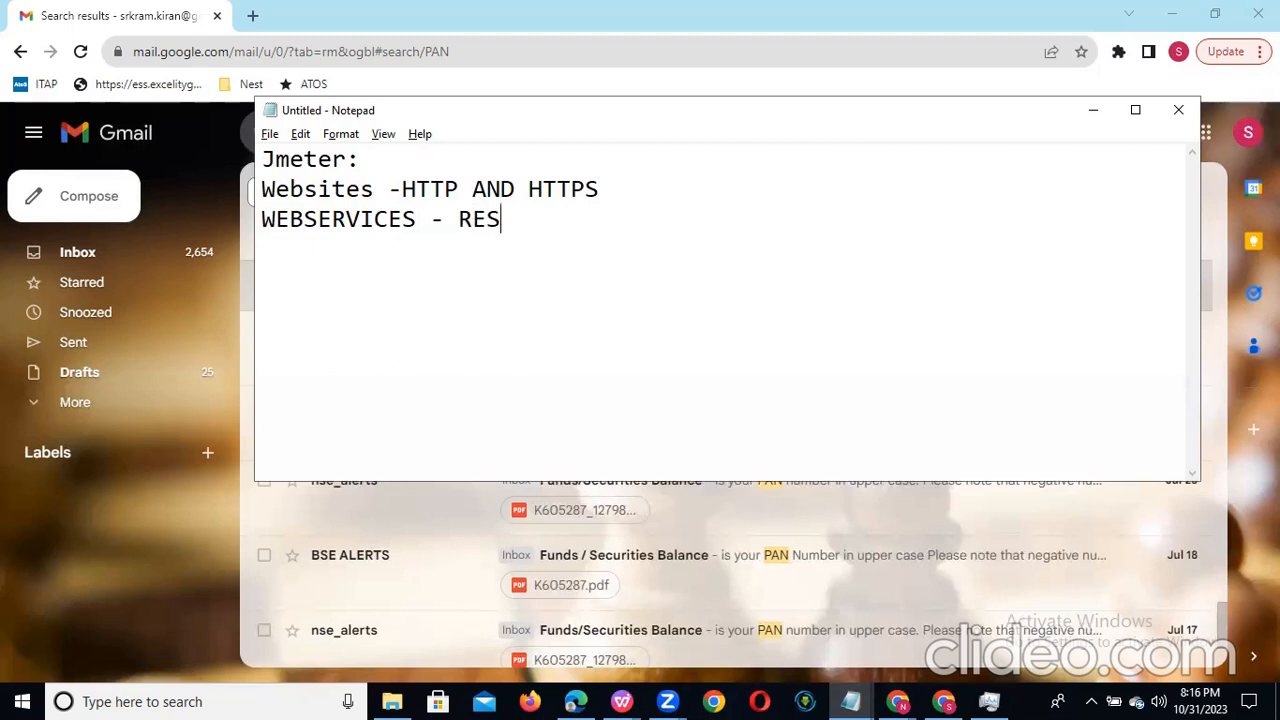
type("T AND SO")
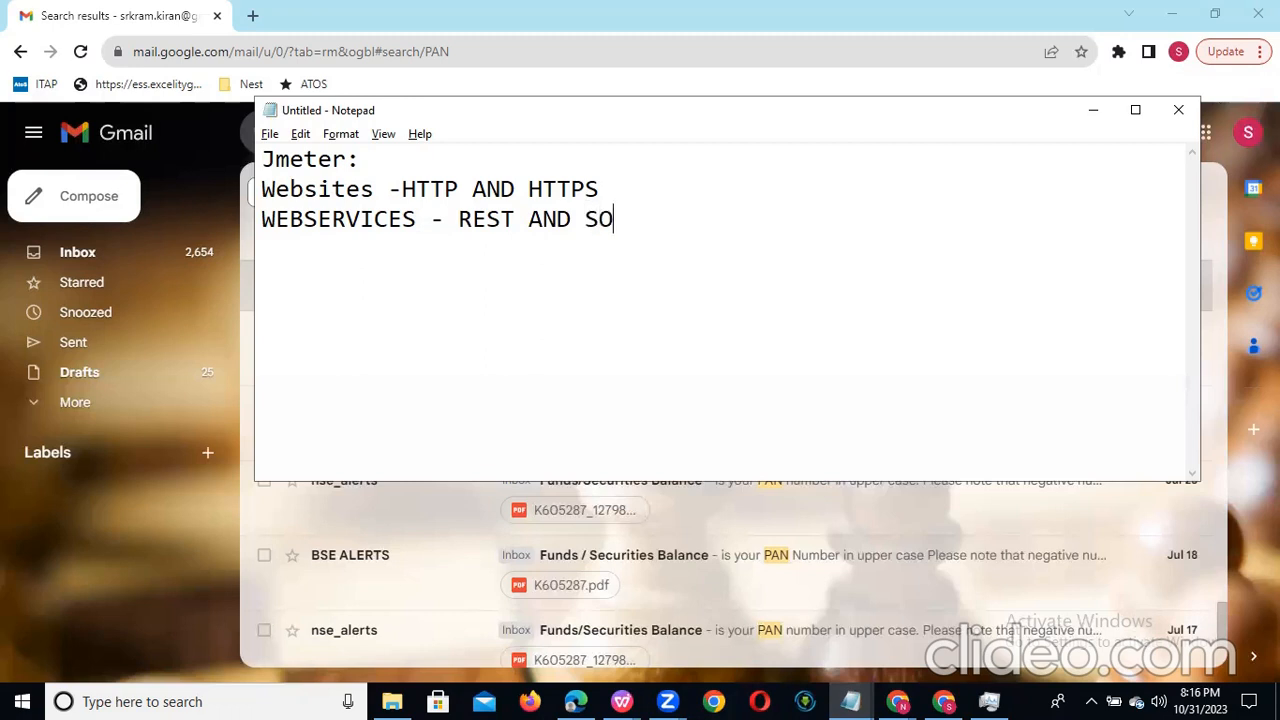
type("AP")
Step: Add the line "DATABASE SERVERS" below the WEBSERVICES line
key("Return")
type("DATA")
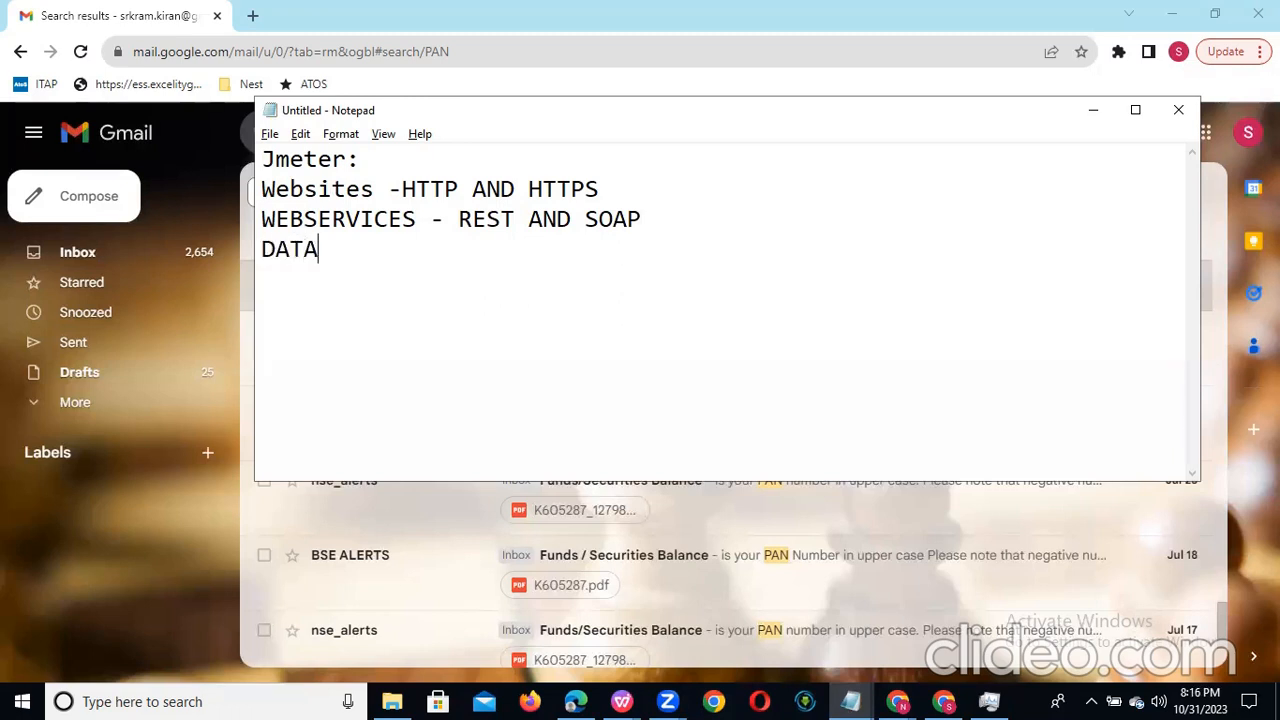
type("BASE SERVERS")
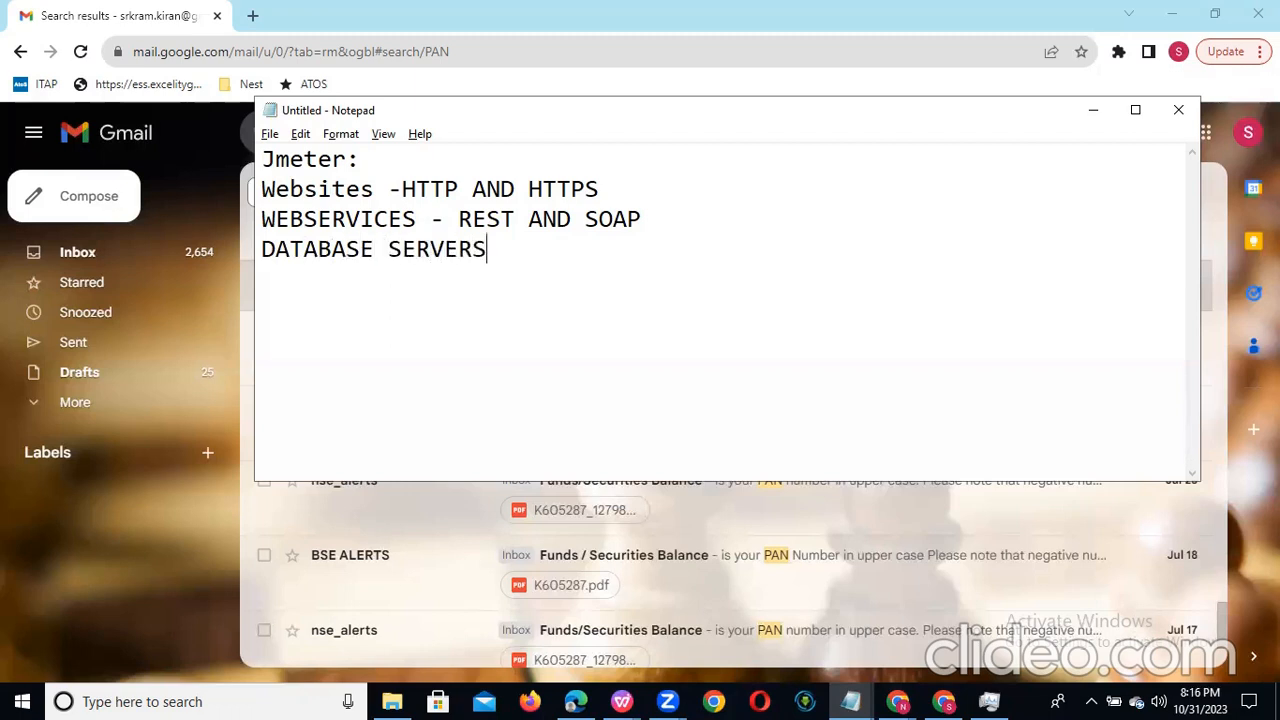
Step: Add the line "SHELL SCRIPTING" below the DATABASE SERVERS line
key("Return")
type("SHELL SCR")
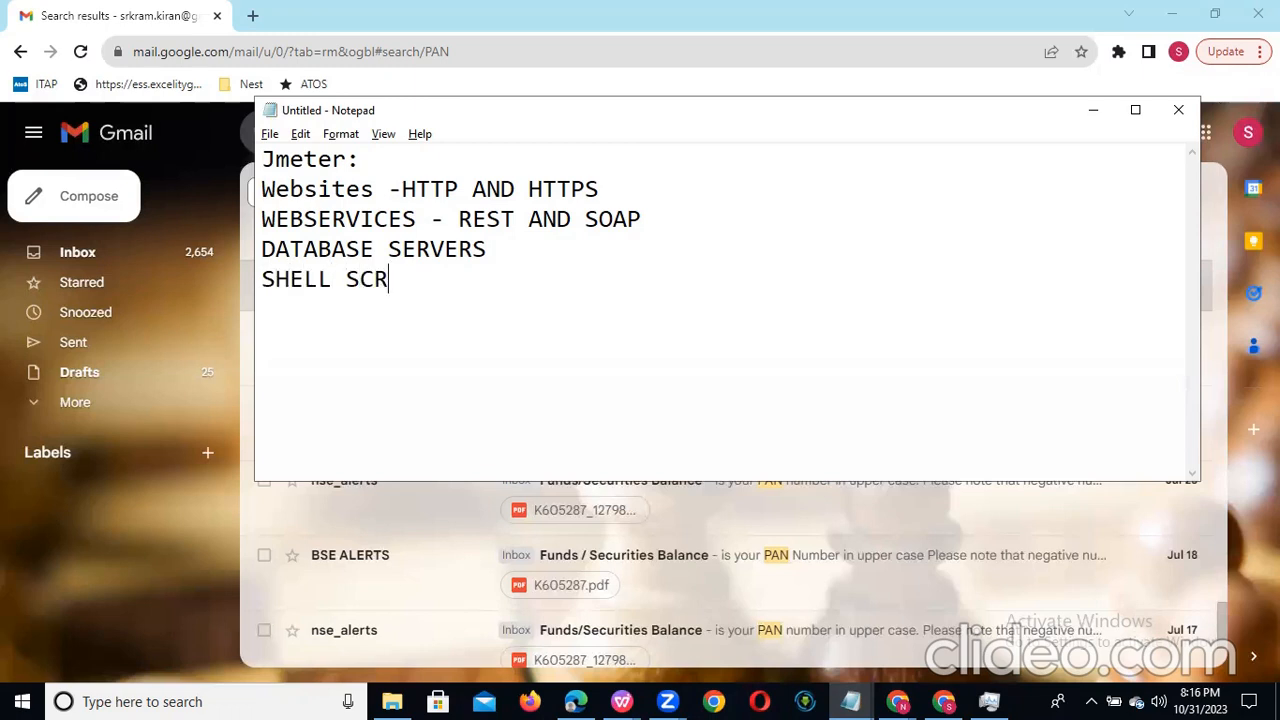
type("IPTING")
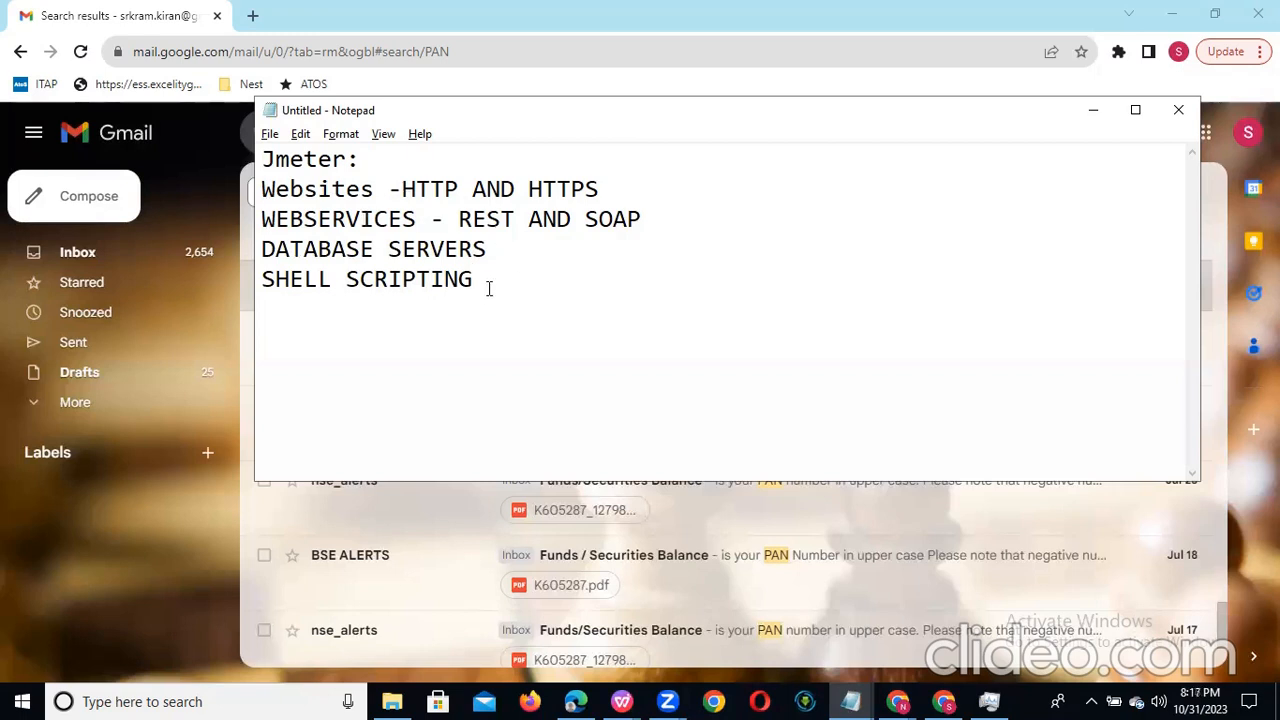
left_click_drag(472, 281, 268, 192)
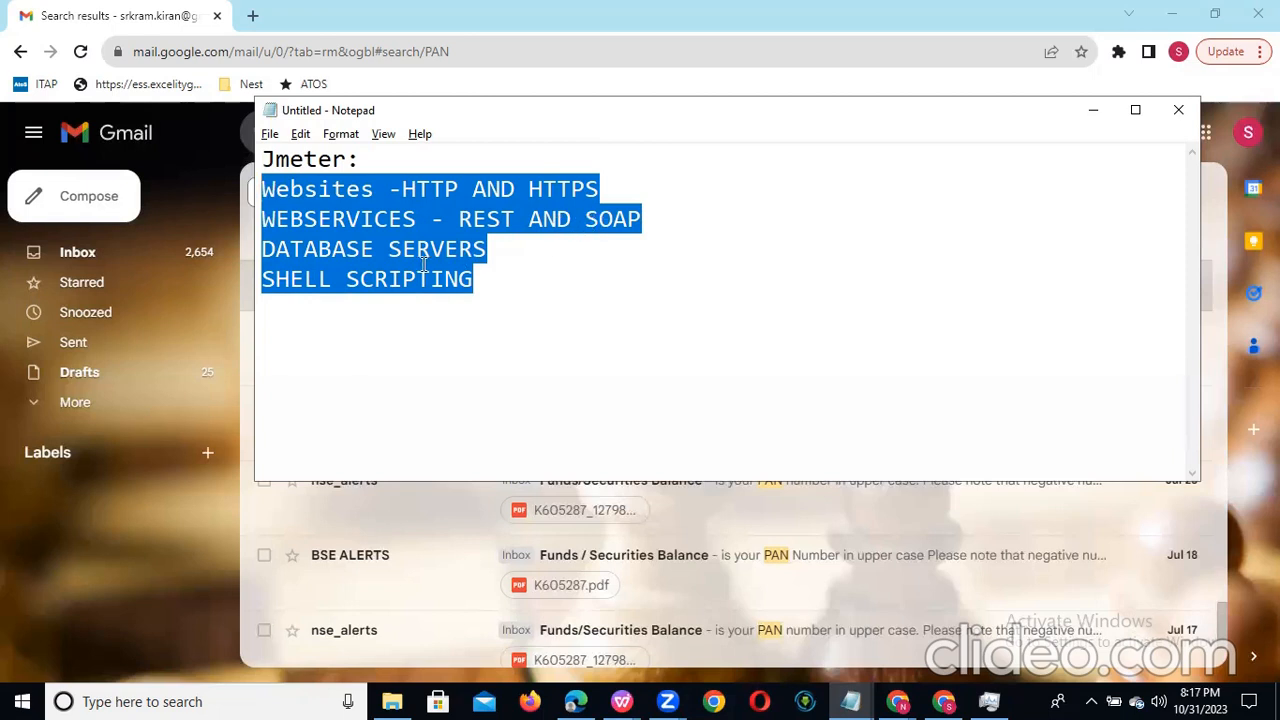
left_click(490, 244)
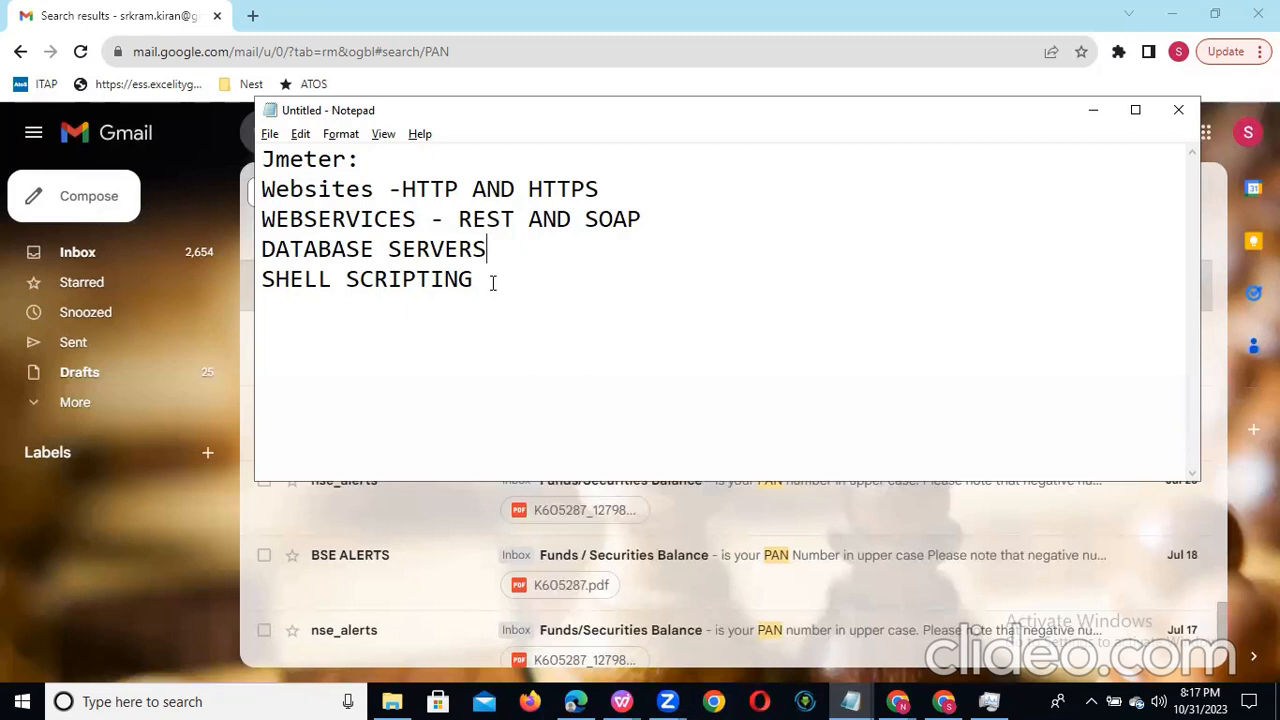
Step: Add the line "Java" below the SHELL SCRIPTING line
left_click(493, 283)
key("Return")
type("Jmeter")
key("BackSpace")
key("BackSpace")
key("BackSpace")
key("BackSpace")
key("BackSpace")
type("ava")
Step: Find Command Prompt with the Windows search and open it
left_click(176, 700)
type("co")
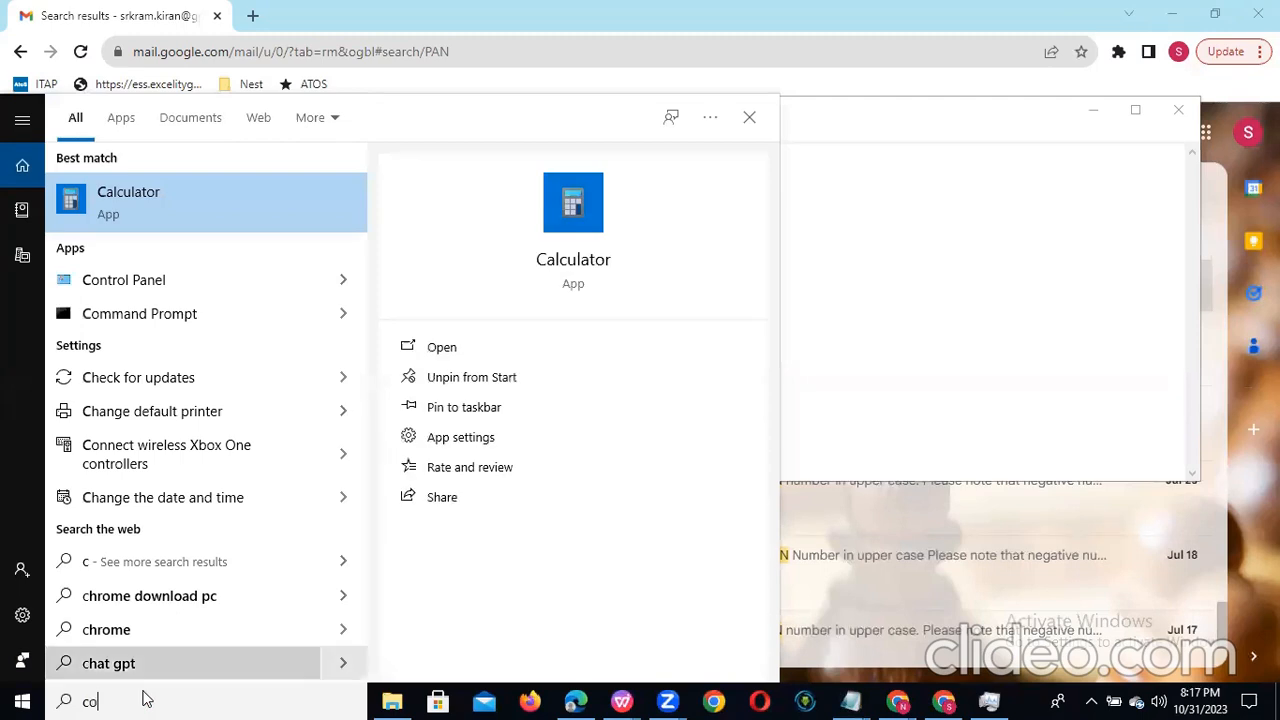
type("man")
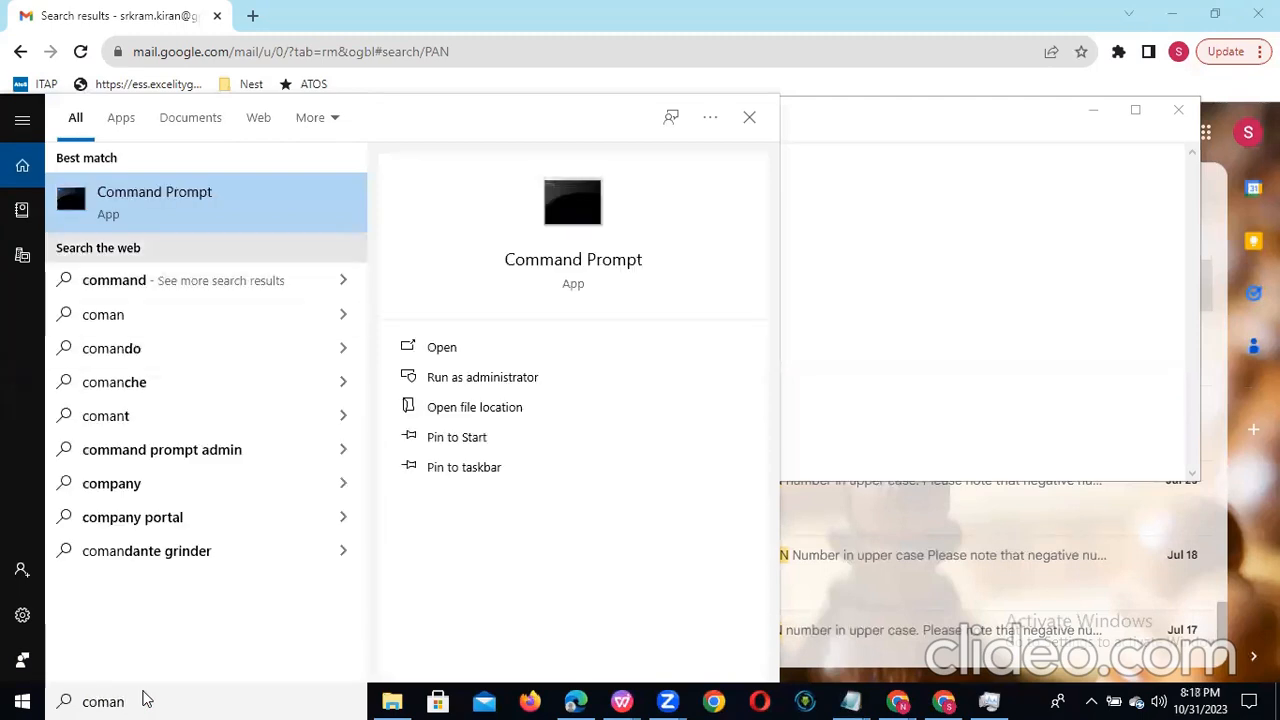
left_click(445, 347)
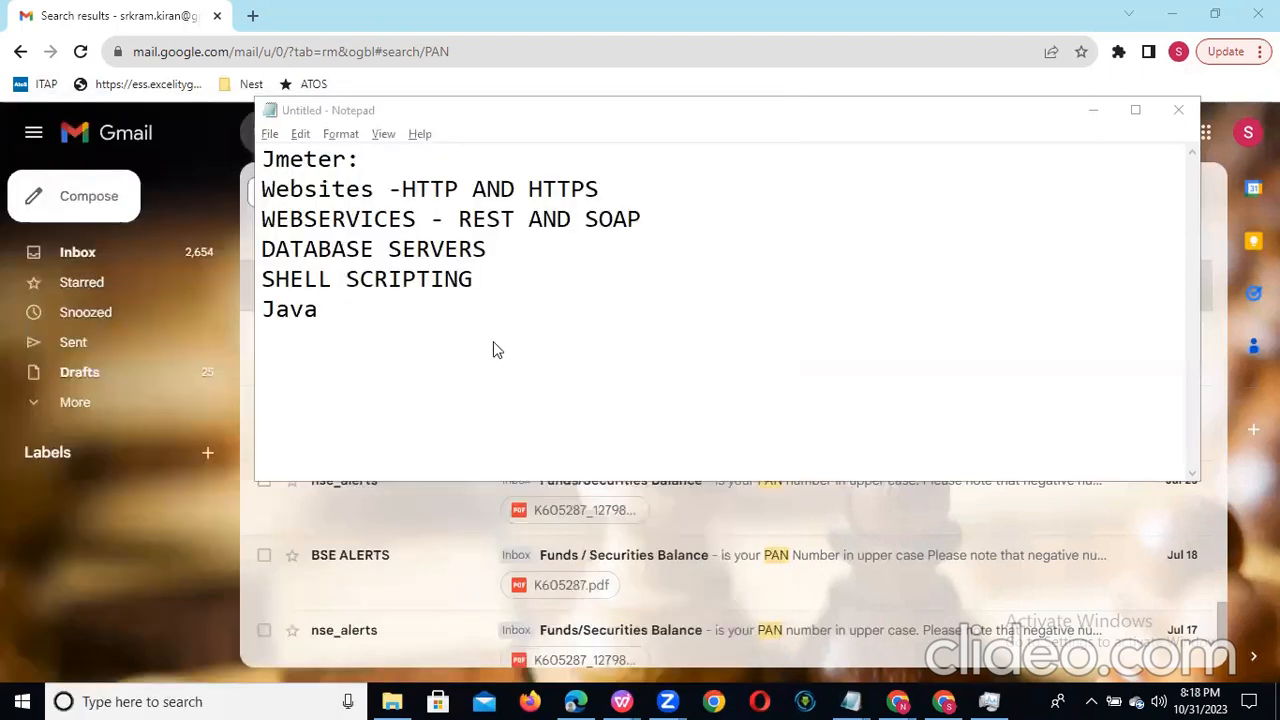
Step: Run the command java to check the Java installation, and view its output in a maximized window
type("java")
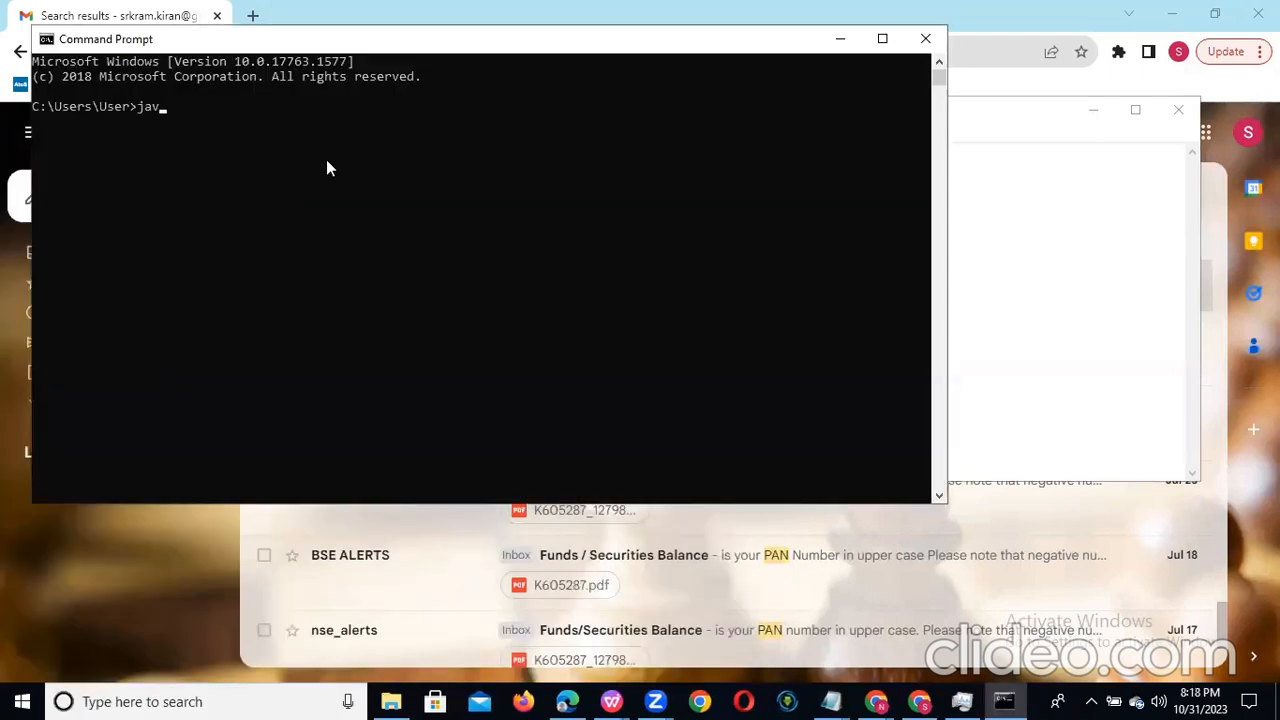
key("Return")
left_click(884, 40)
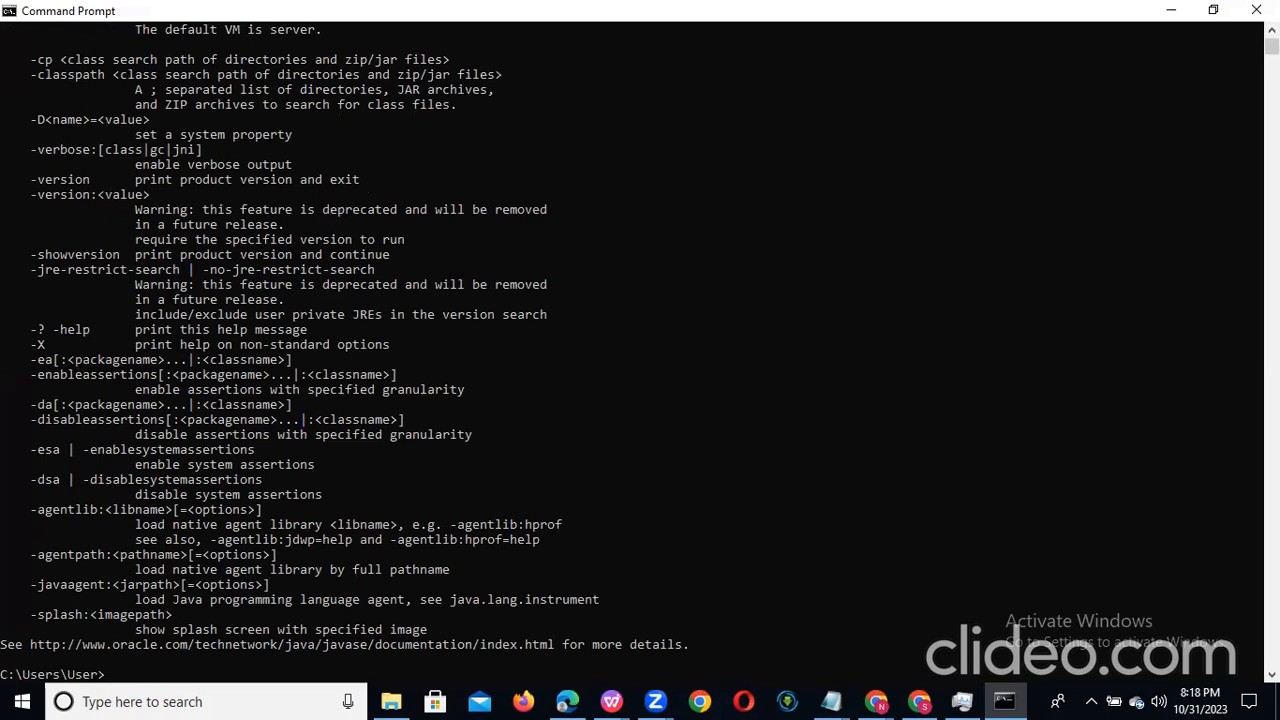
scroll(640, 340, "down", 5)
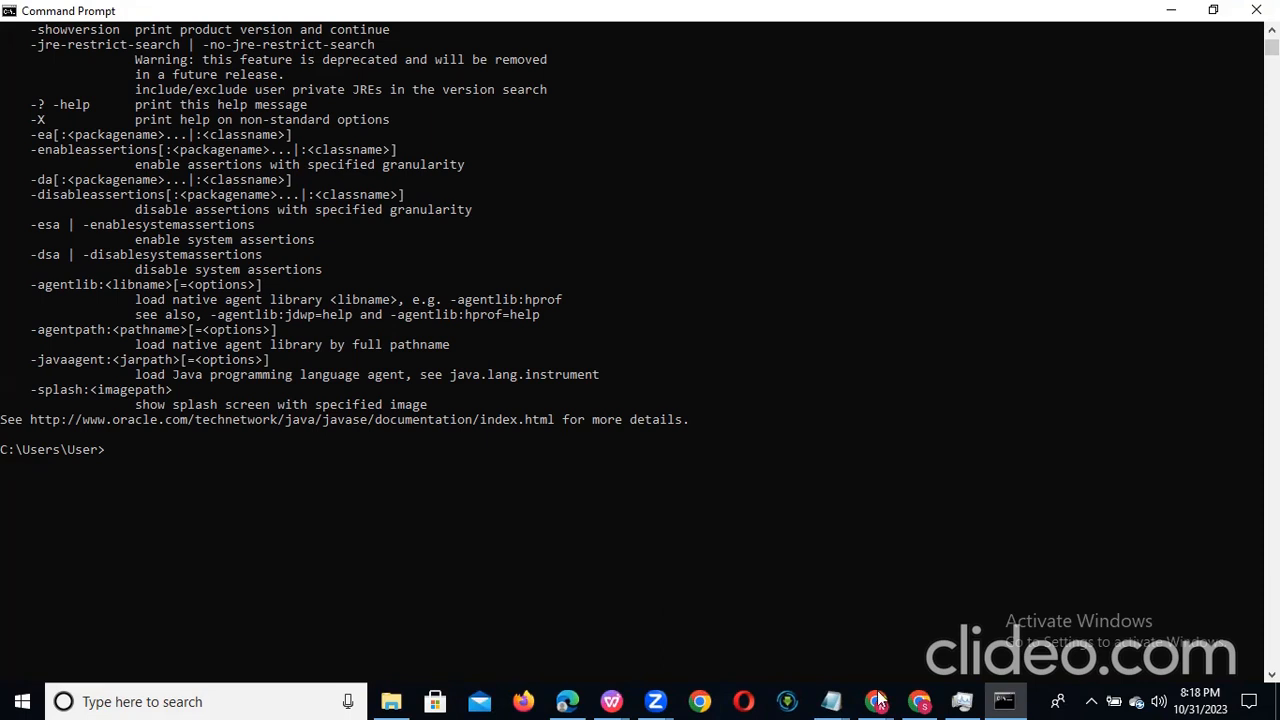
left_click(790, 437)
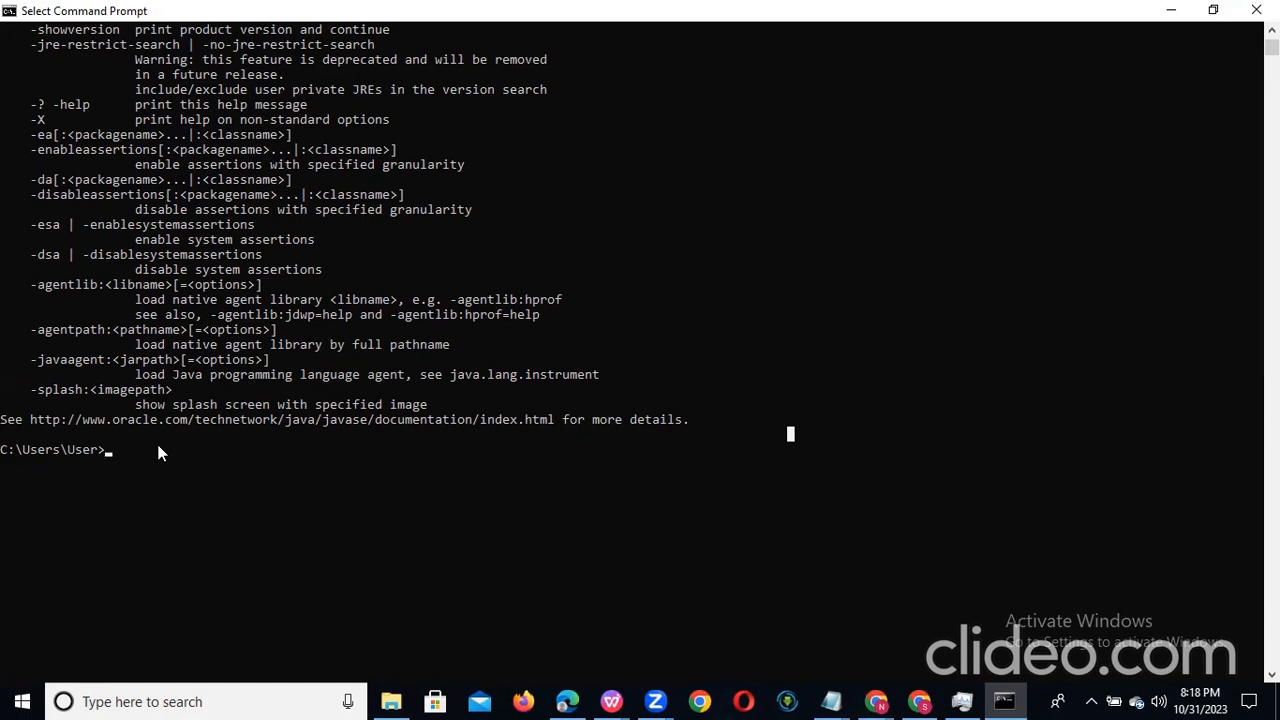
Step: Switch to the Chrome window showing YouTube and open a new tab
left_click(876, 701)
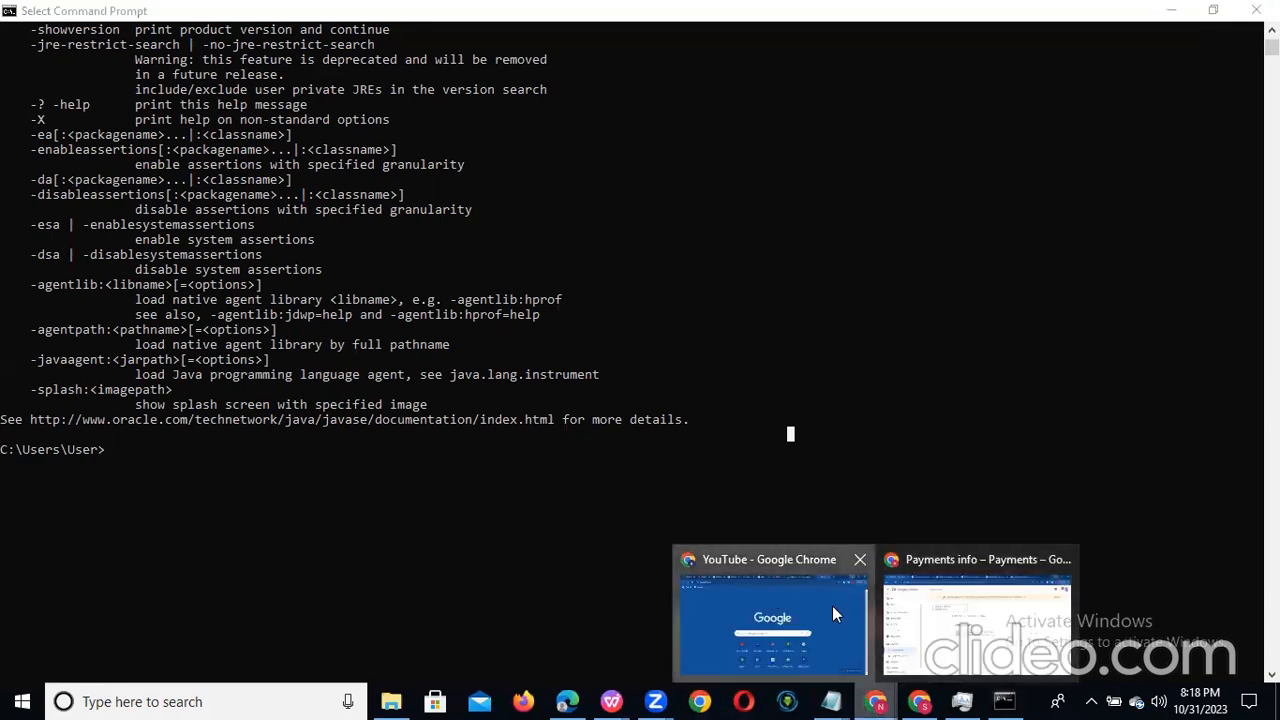
left_click(833, 609)
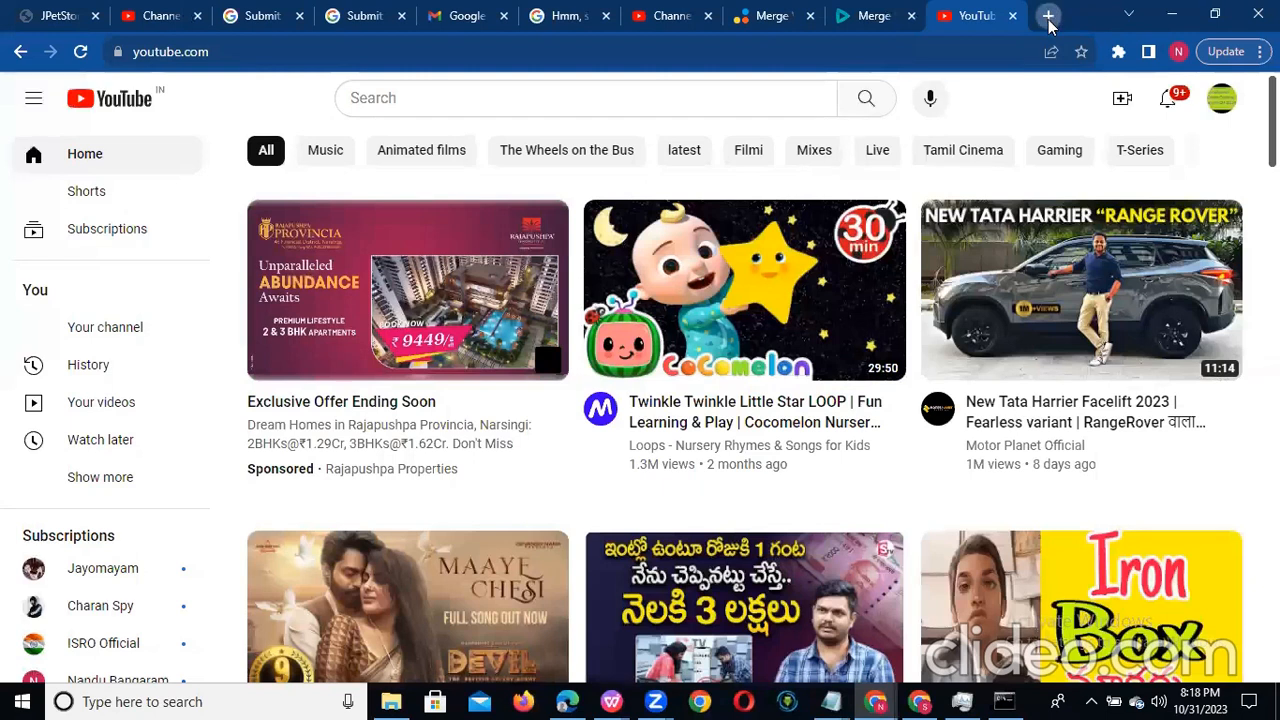
left_click(1048, 18)
left_click(1048, 18)
left_click(1048, 18)
left_click(1048, 20)
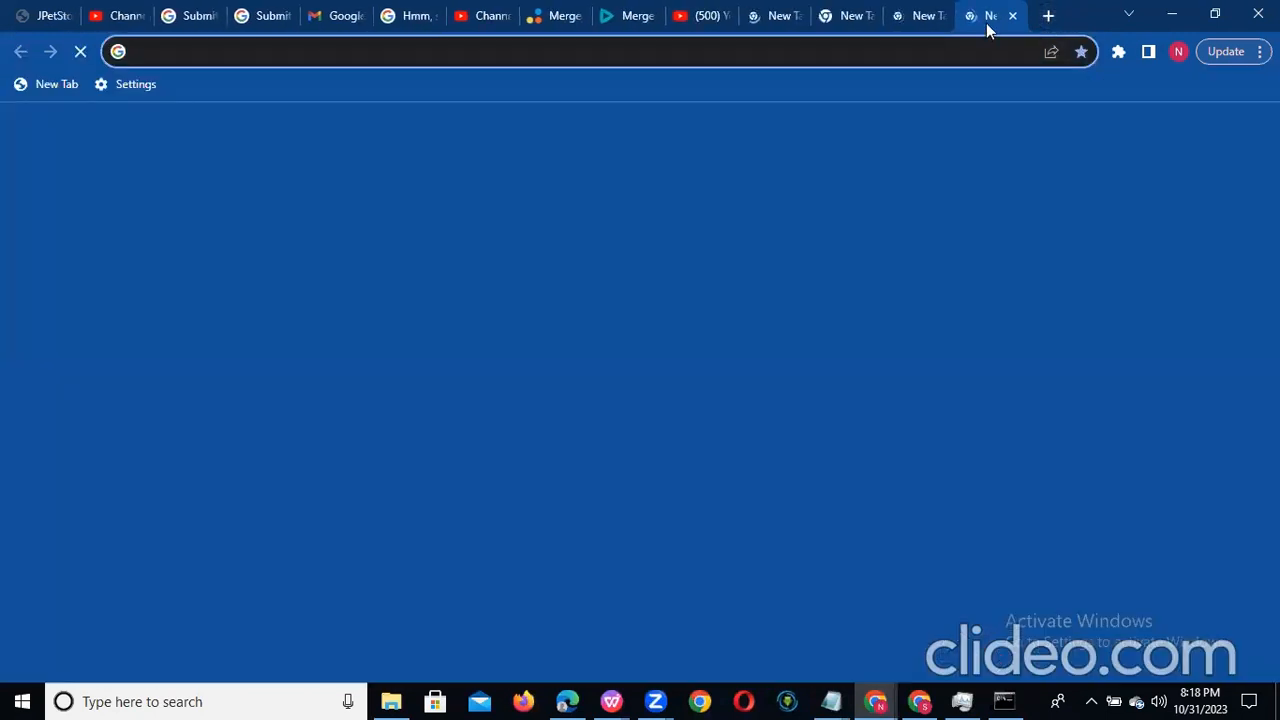
Step: Search Google for "java download for windows" and open the java.com result "Download Java for Windows" at its download section
left_click(476, 396)
type("java do")
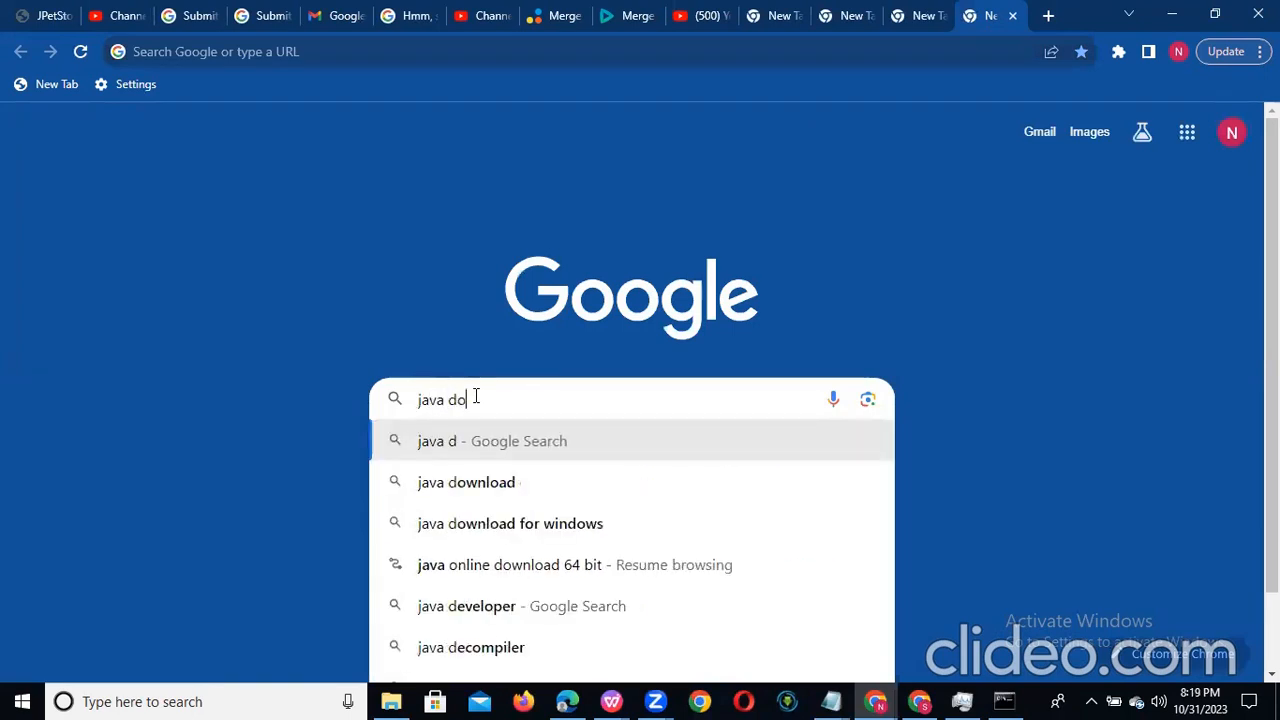
type("wnload")
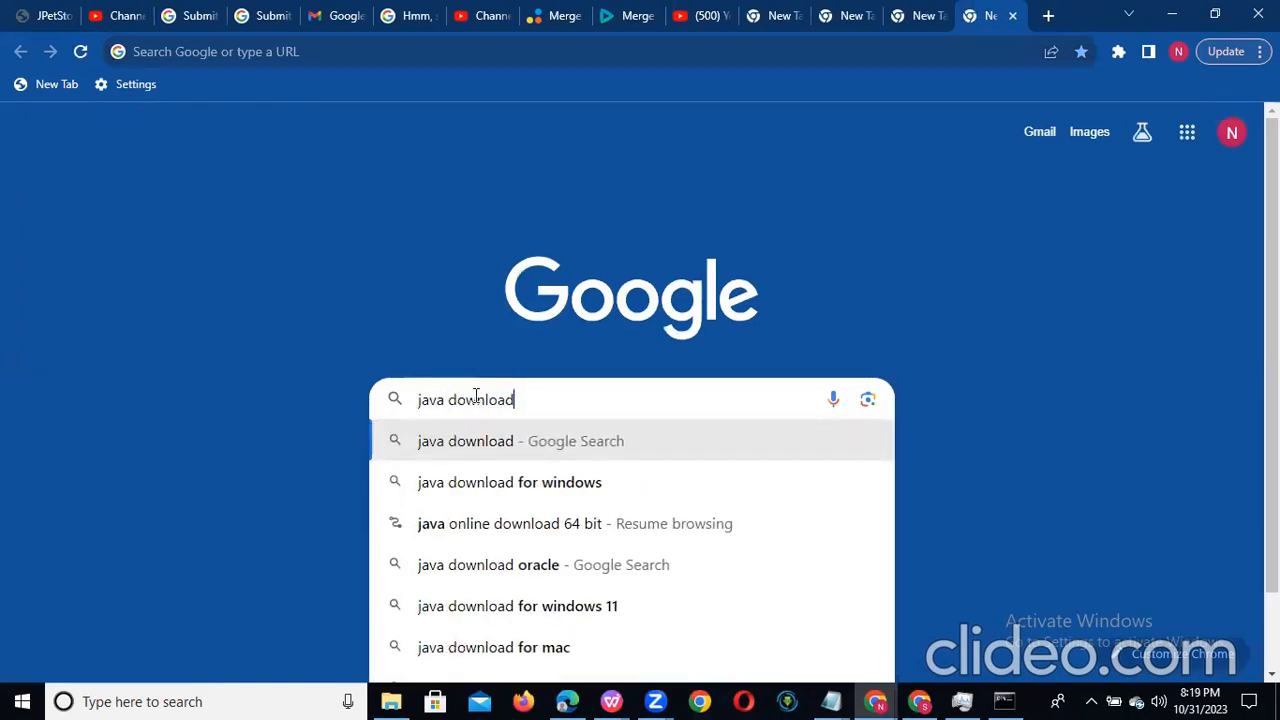
left_click(567, 490)
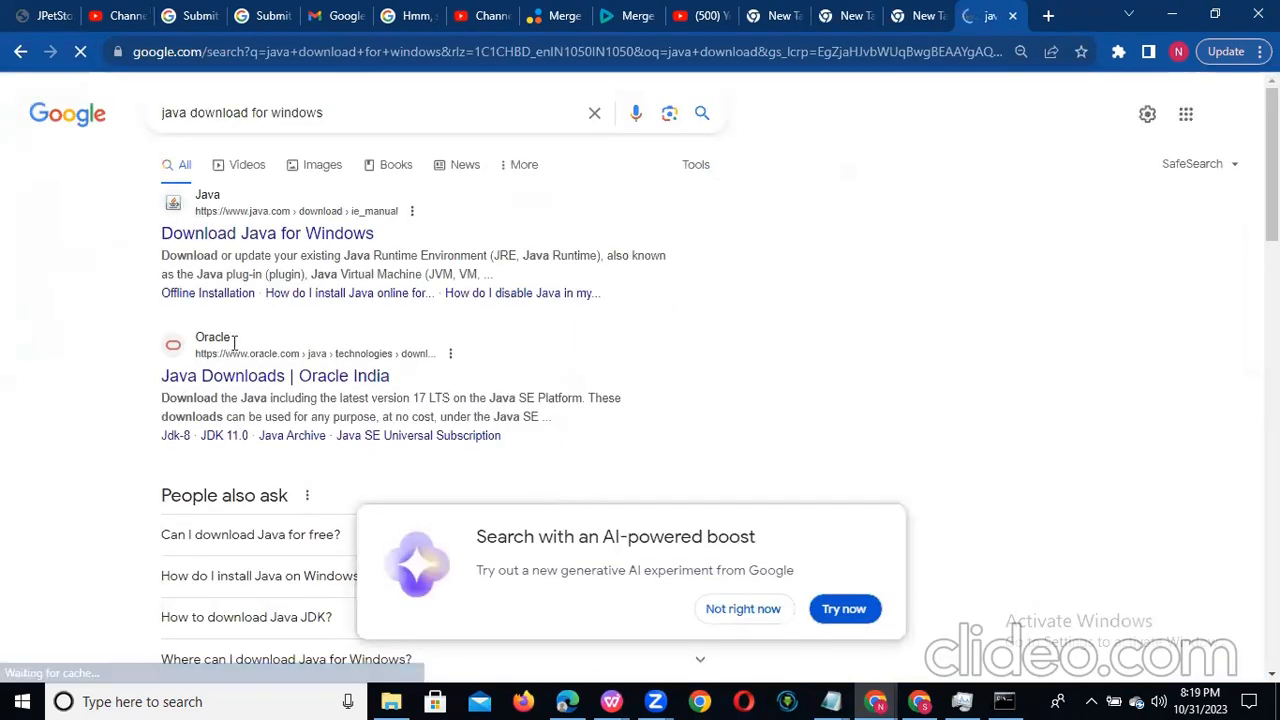
left_click(321, 240)
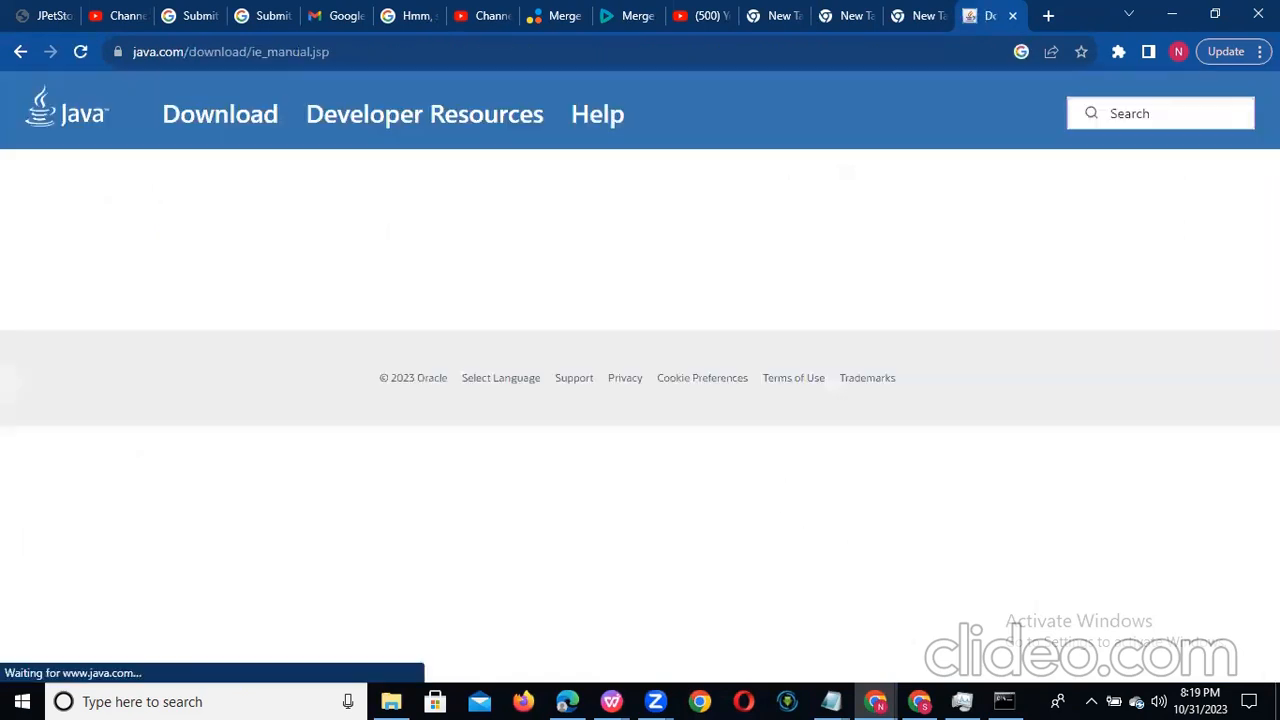
scroll(640, 380, "down", 2)
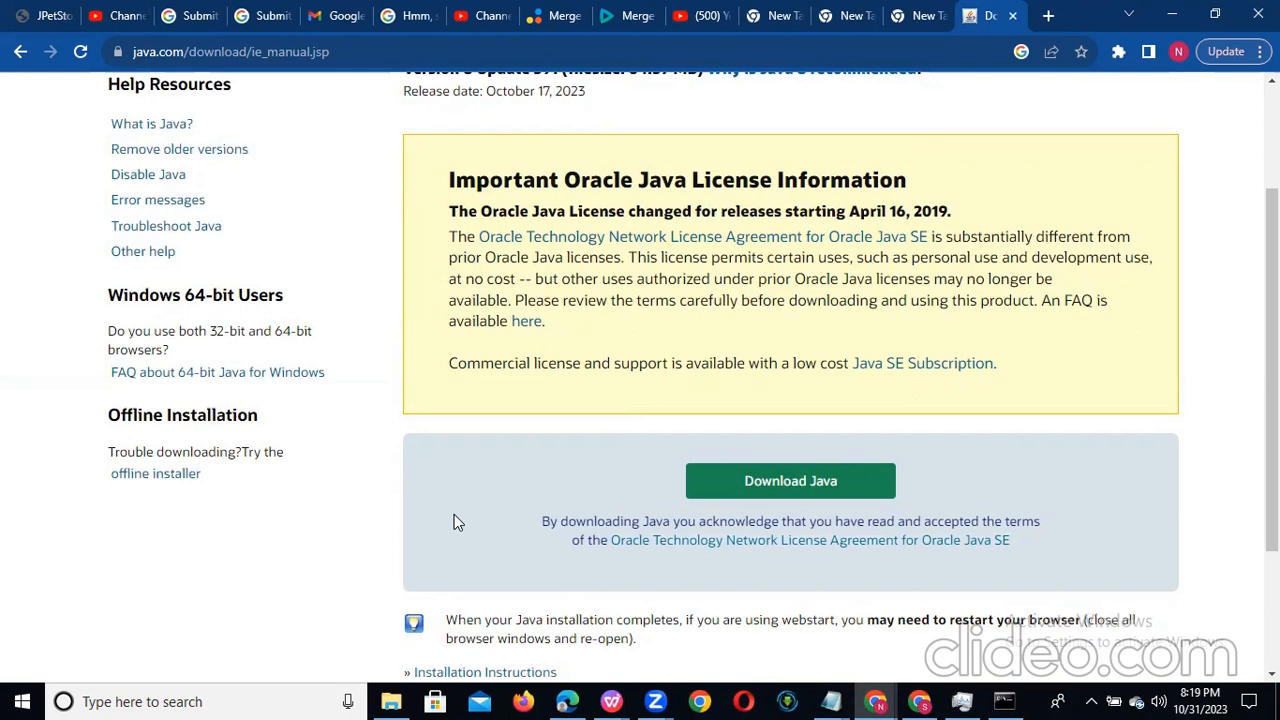
Step: Switch to Command Prompt, run java again to check the installation, and return to the Java download page in Chrome
key("alt+Tab")
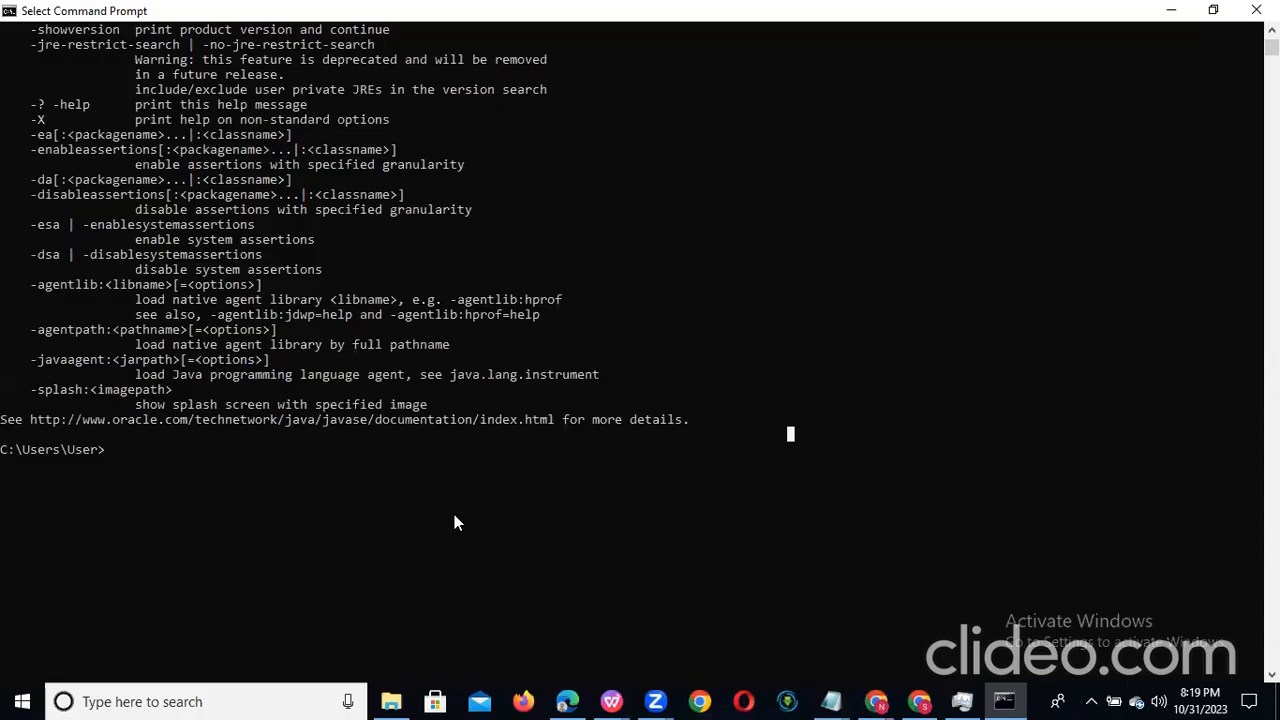
type("java")
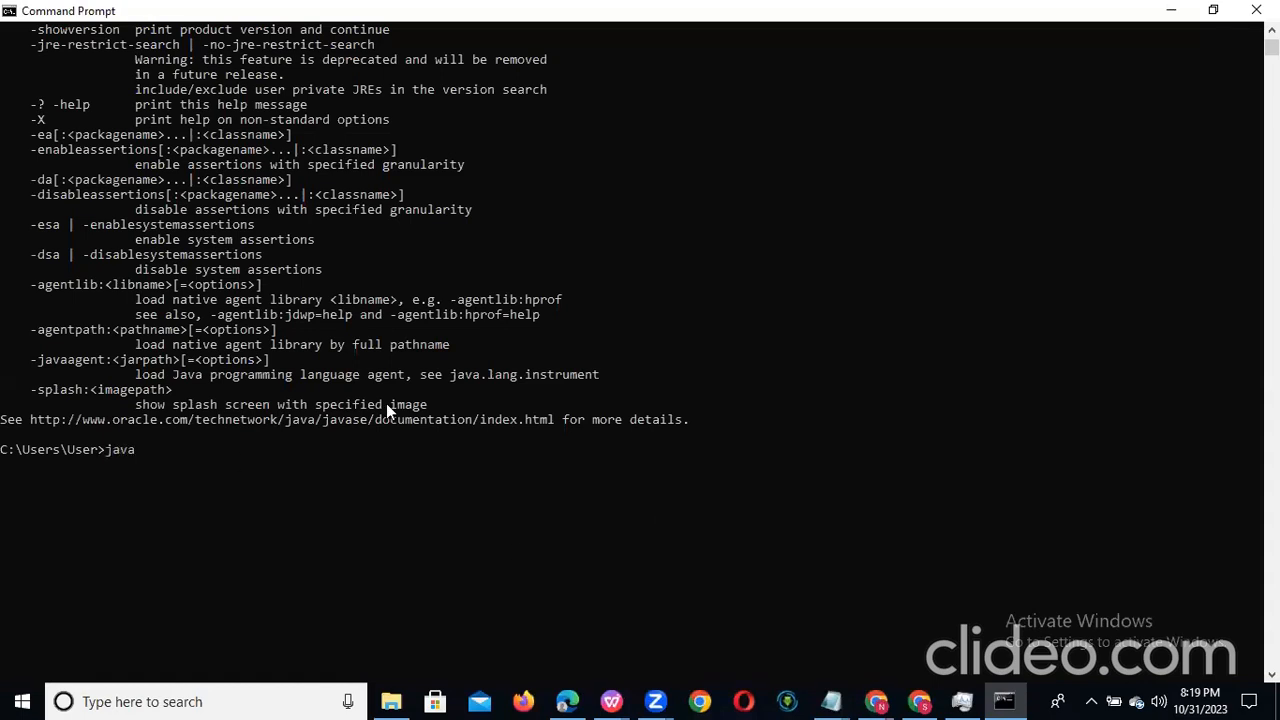
key("Return")
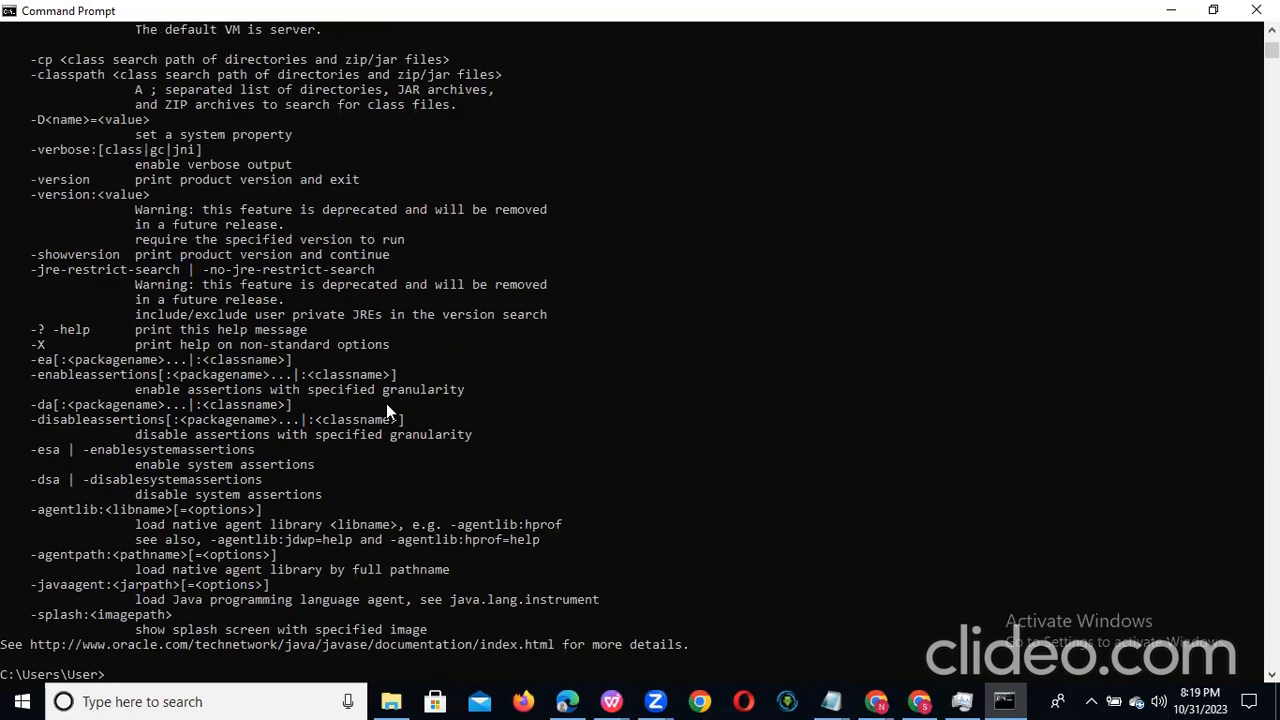
key("alt+Tab")
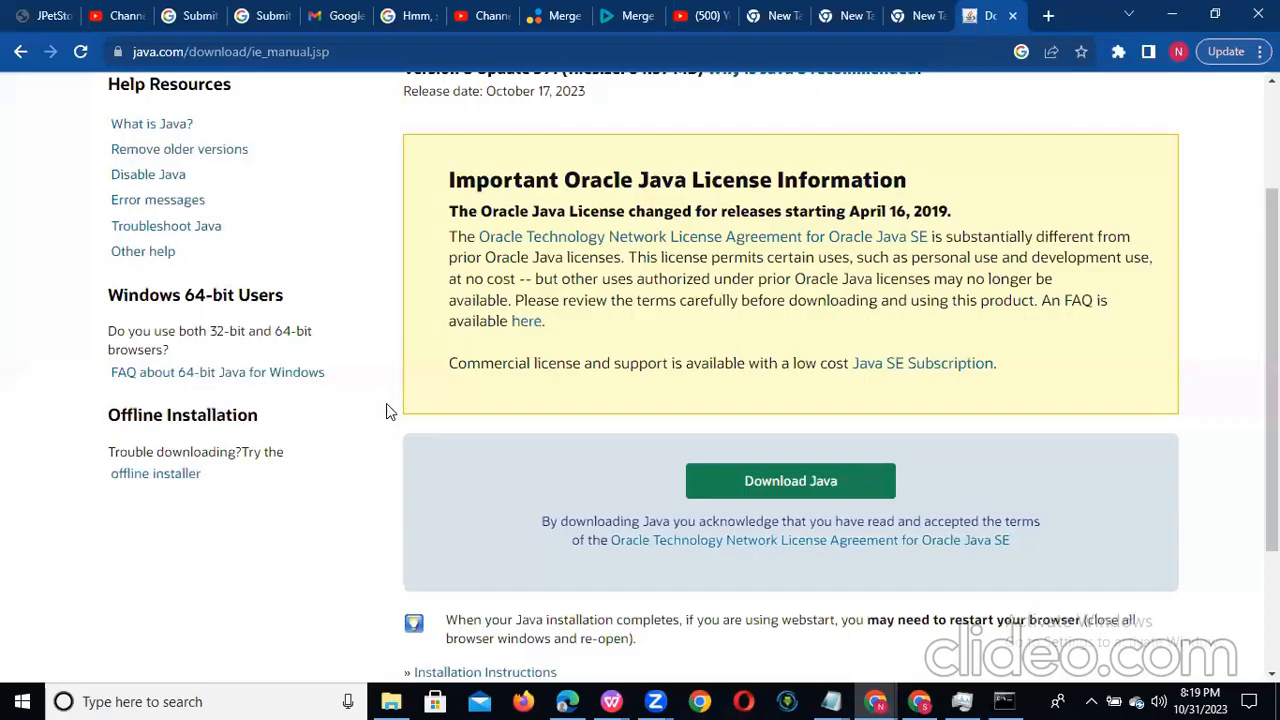
Step: Go back to the Google results, search for "apache jmeter download" and open the "Download Apache JMeter" page on jmeter.apache.org
left_click(20, 51)
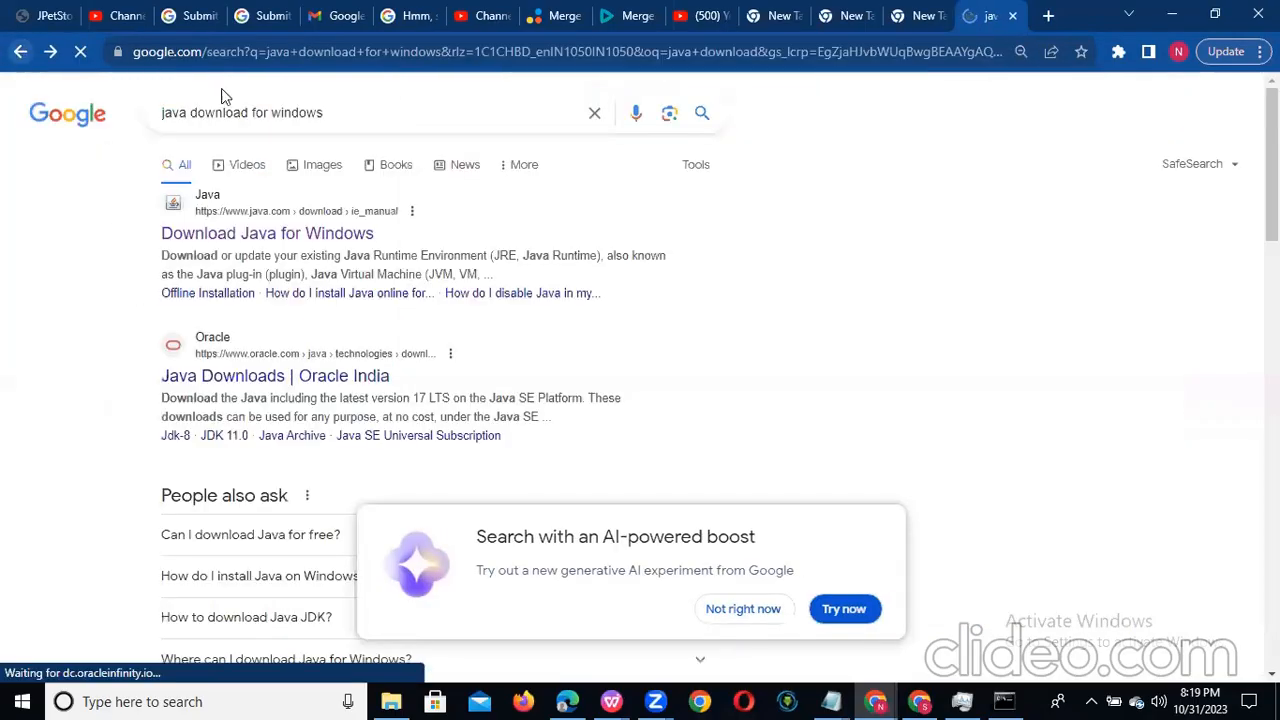
triple_click(357, 111)
type("ap")
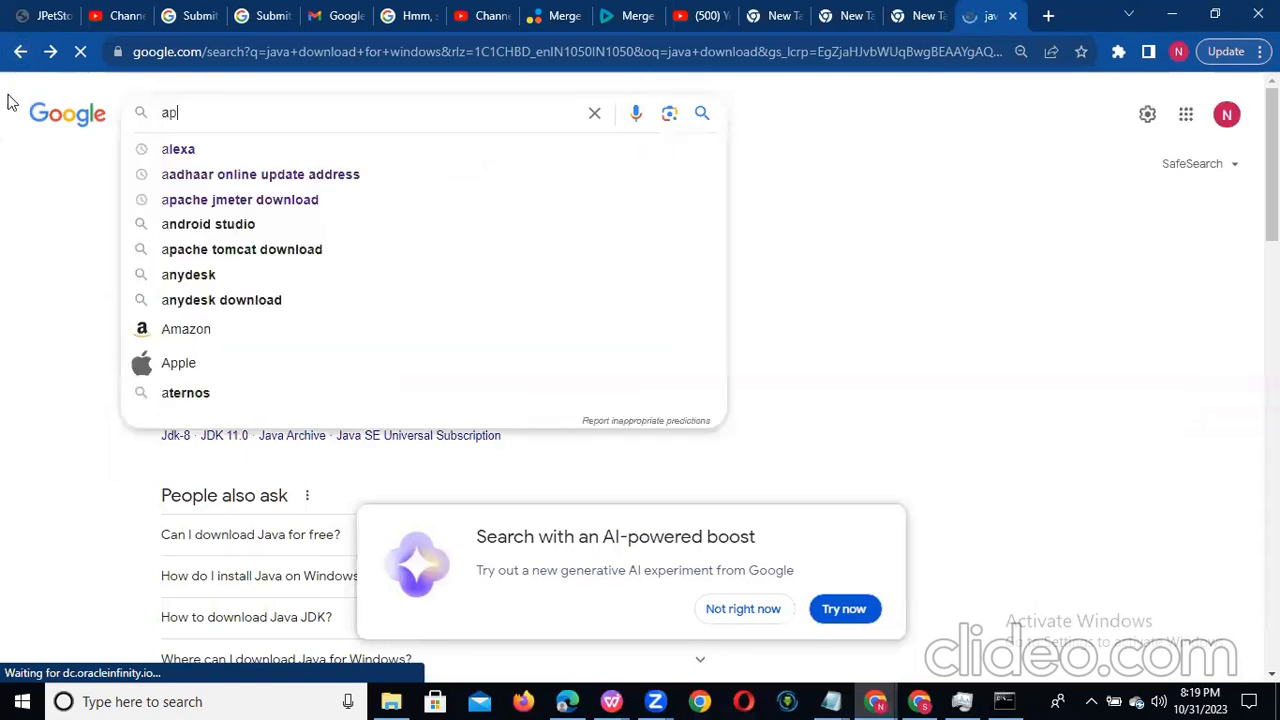
type("ache j")
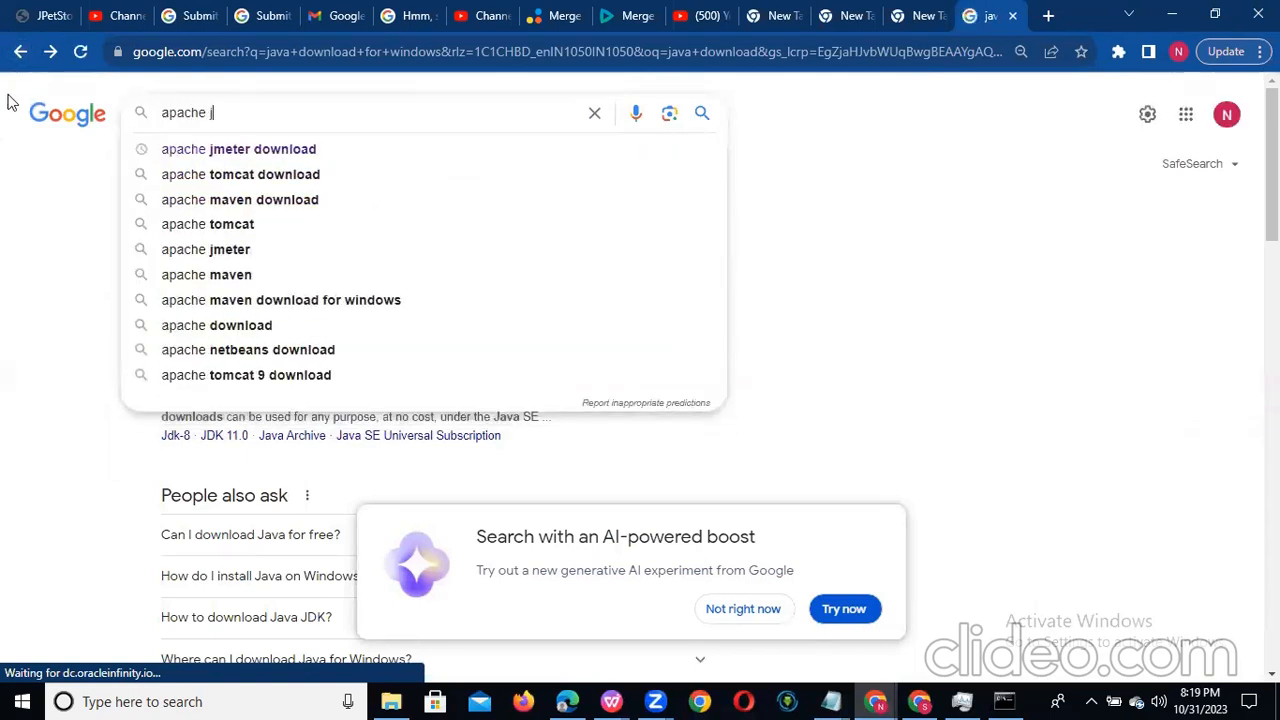
type("meter")
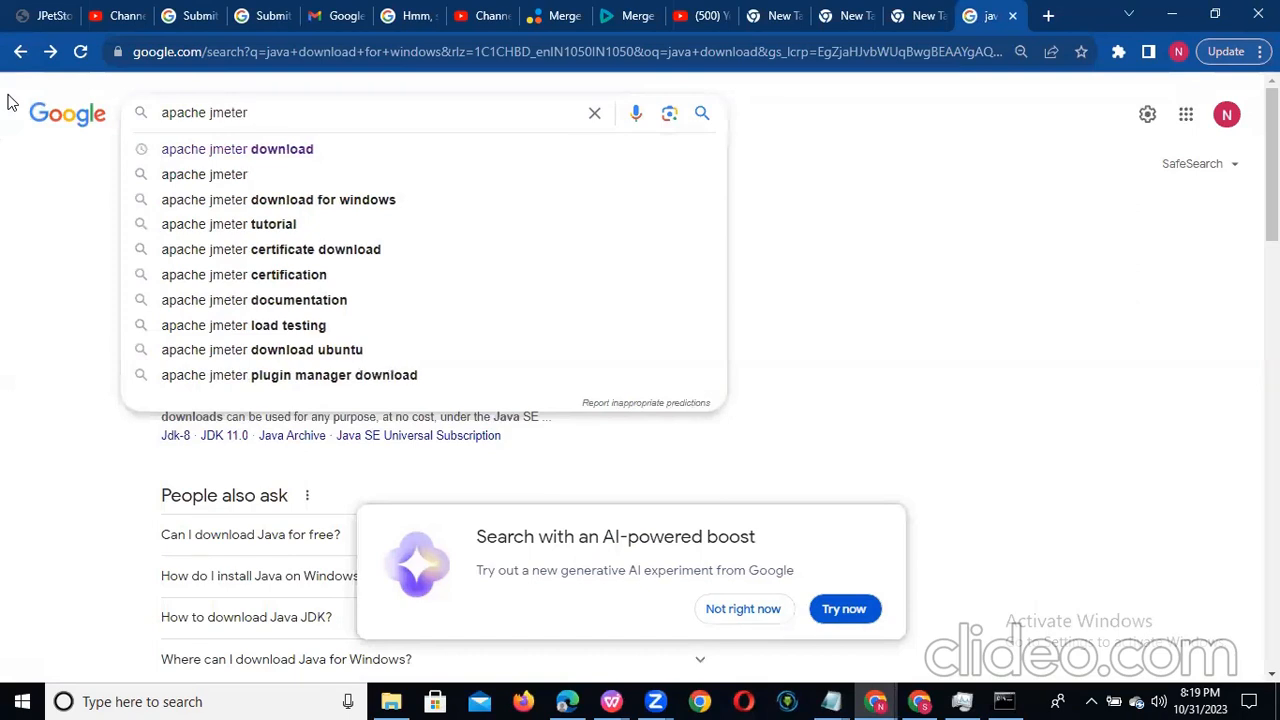
left_click(287, 154)
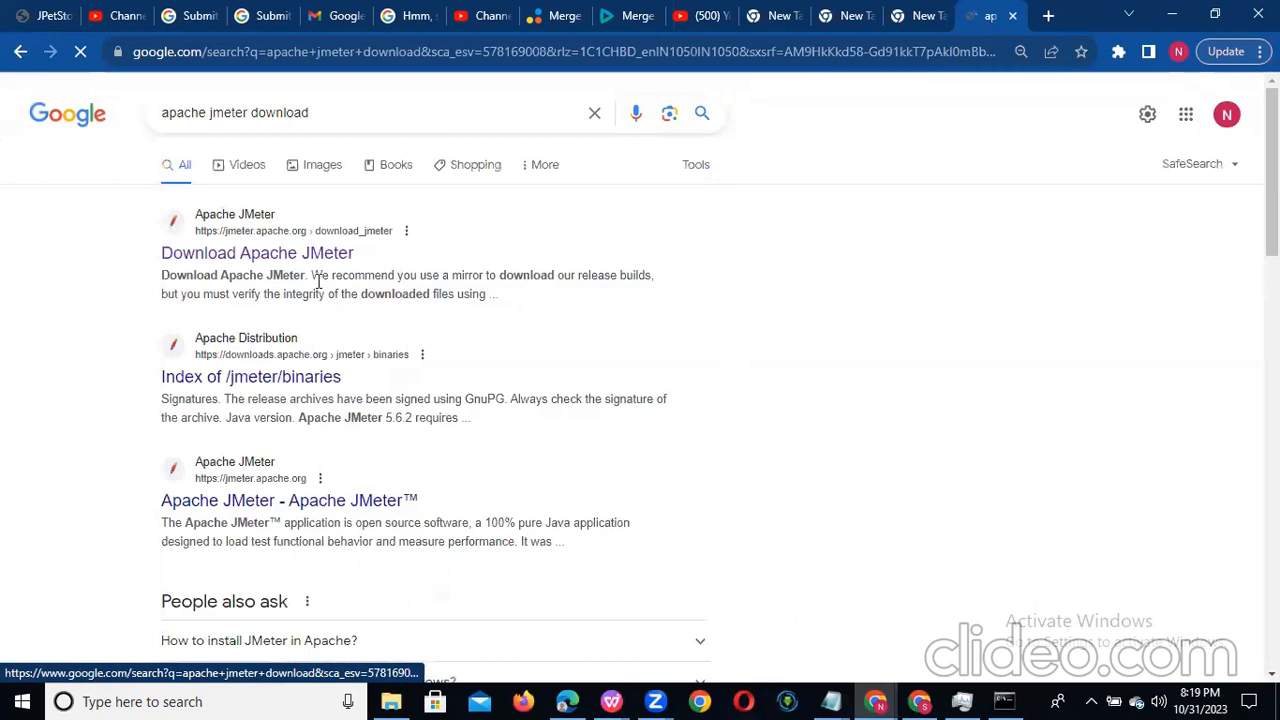
left_click(226, 254)
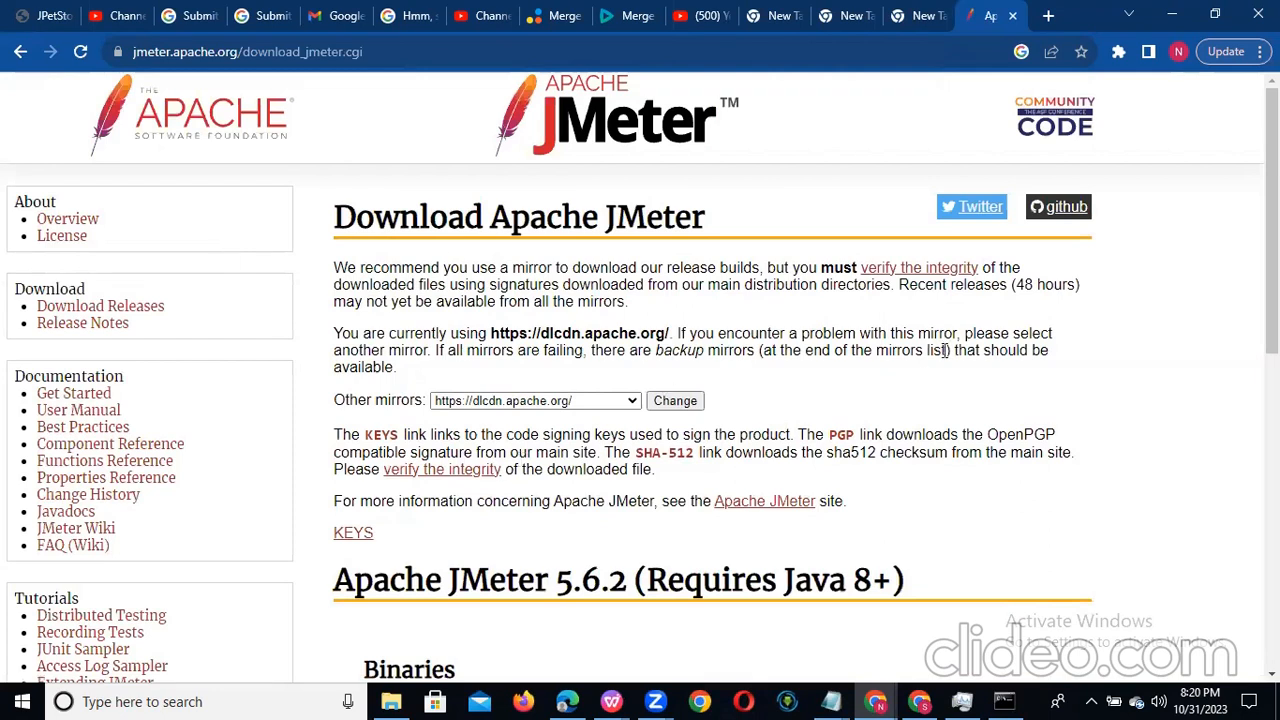
Step: Examine the Java requirement of Apache JMeter 5.6.2, highlighting "Java 8+", and the binaries offered for download
scroll(504, 430, "down", 2)
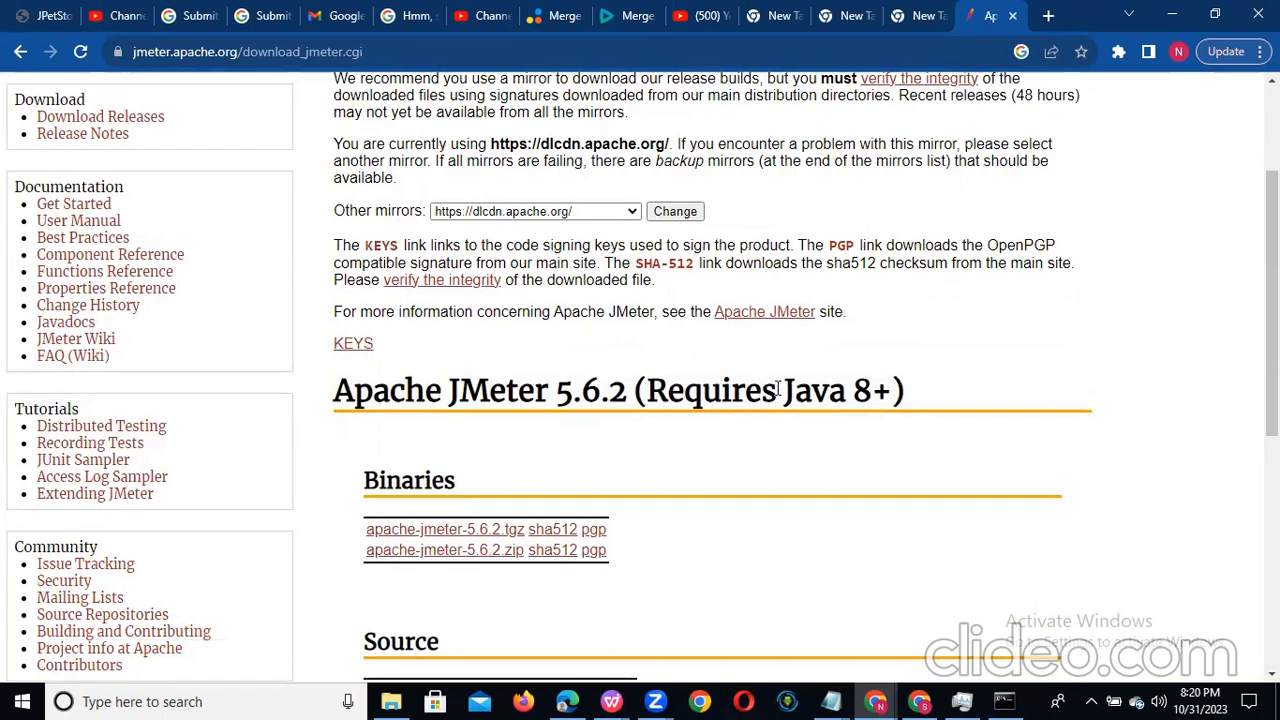
left_click_drag(783, 388, 893, 383)
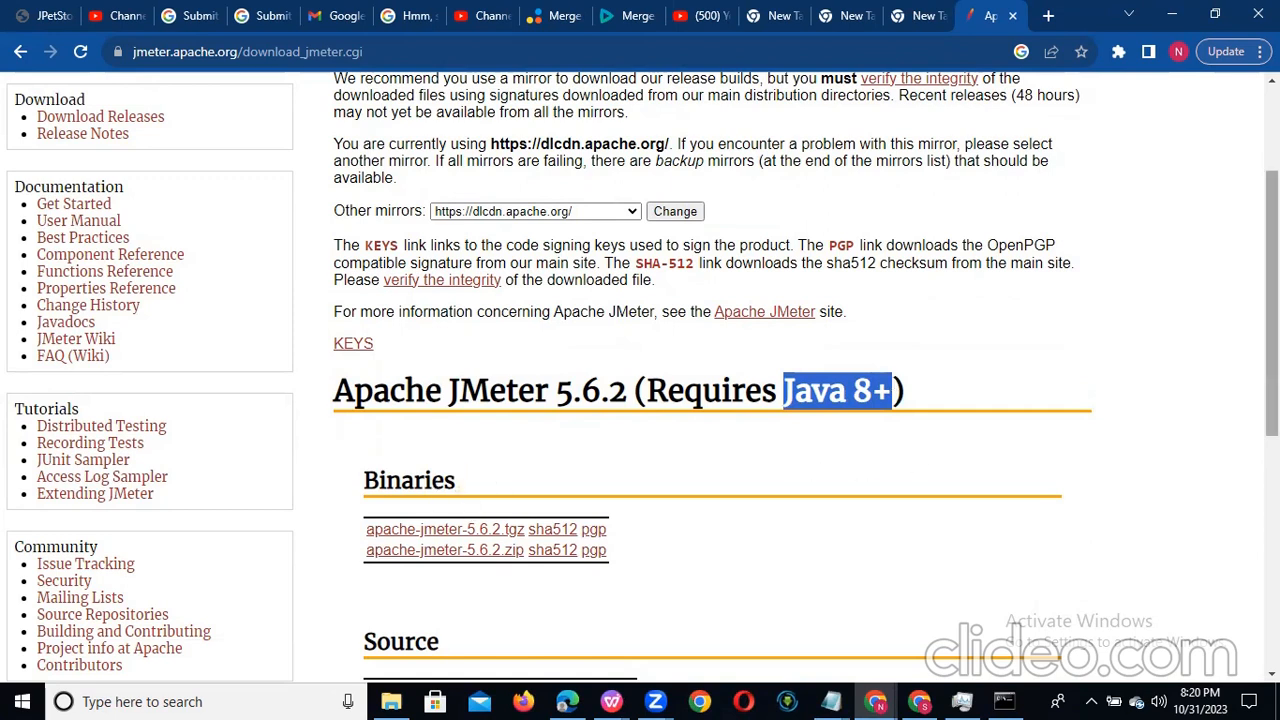
scroll(640, 400, "down", 2)
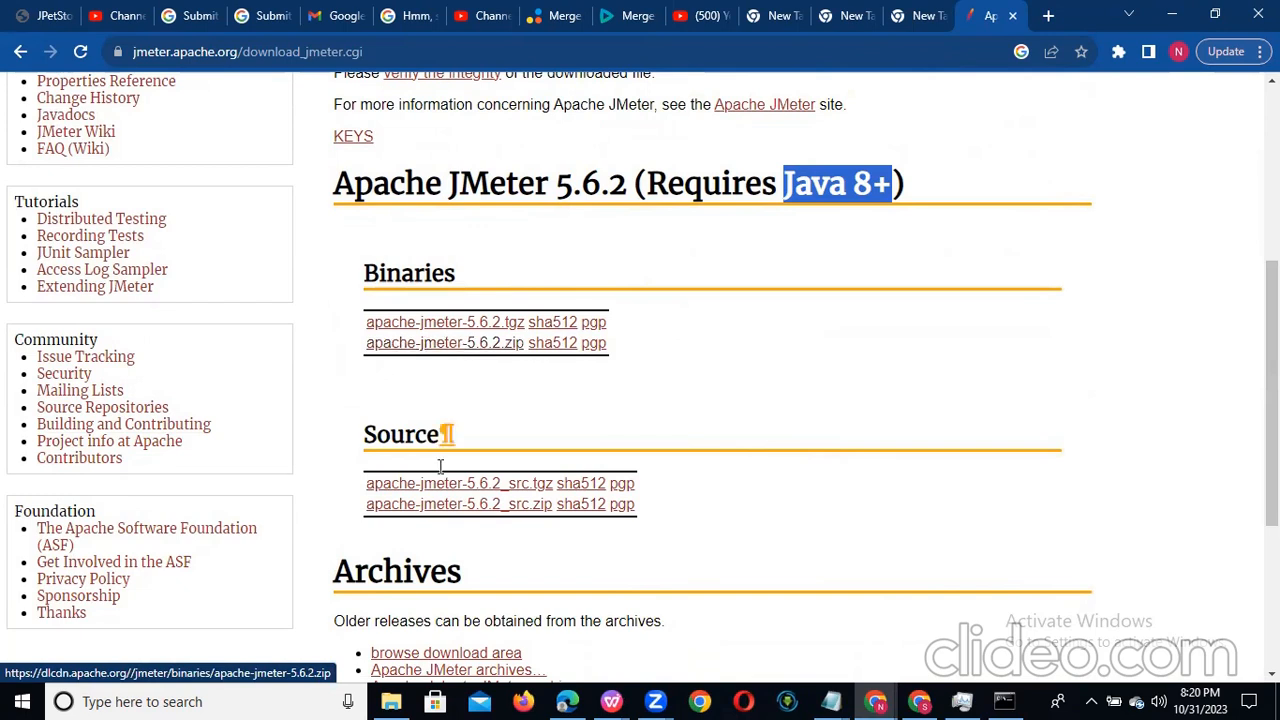
Step: Switch to File Explorer, look through the Documents folder for the JMeter files and return to This PC
left_click(391, 701)
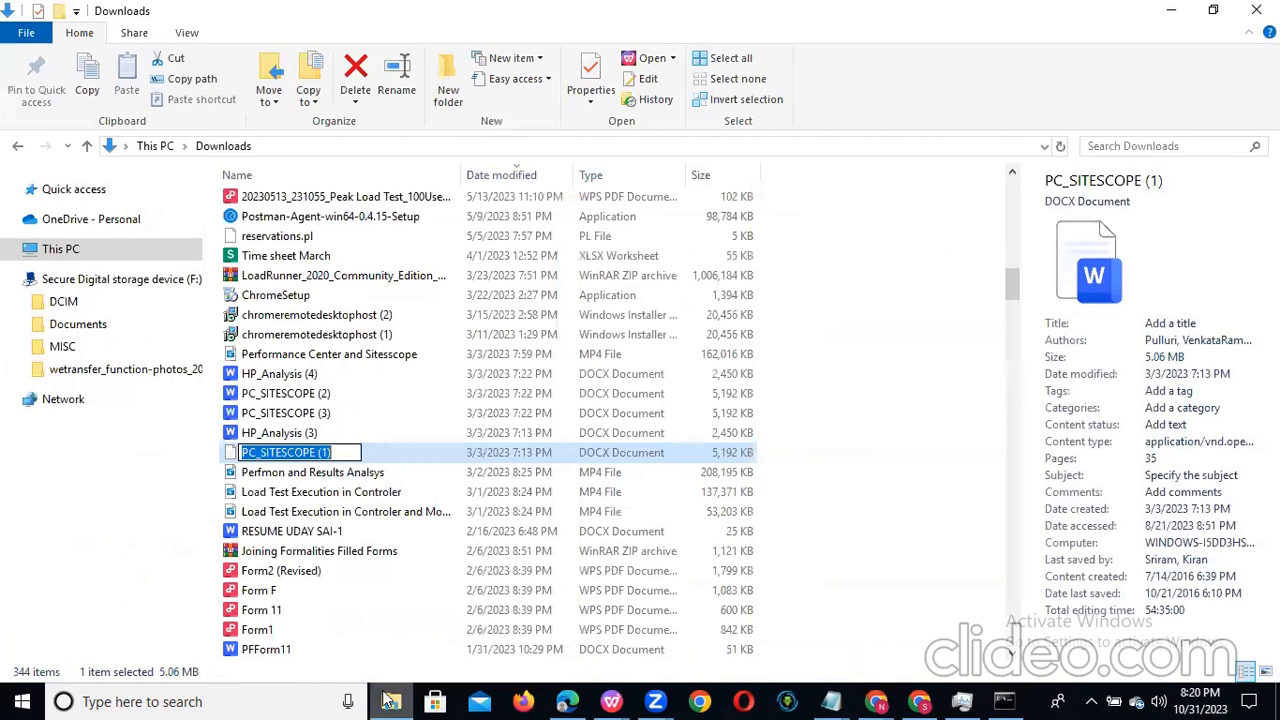
left_click(60, 249)
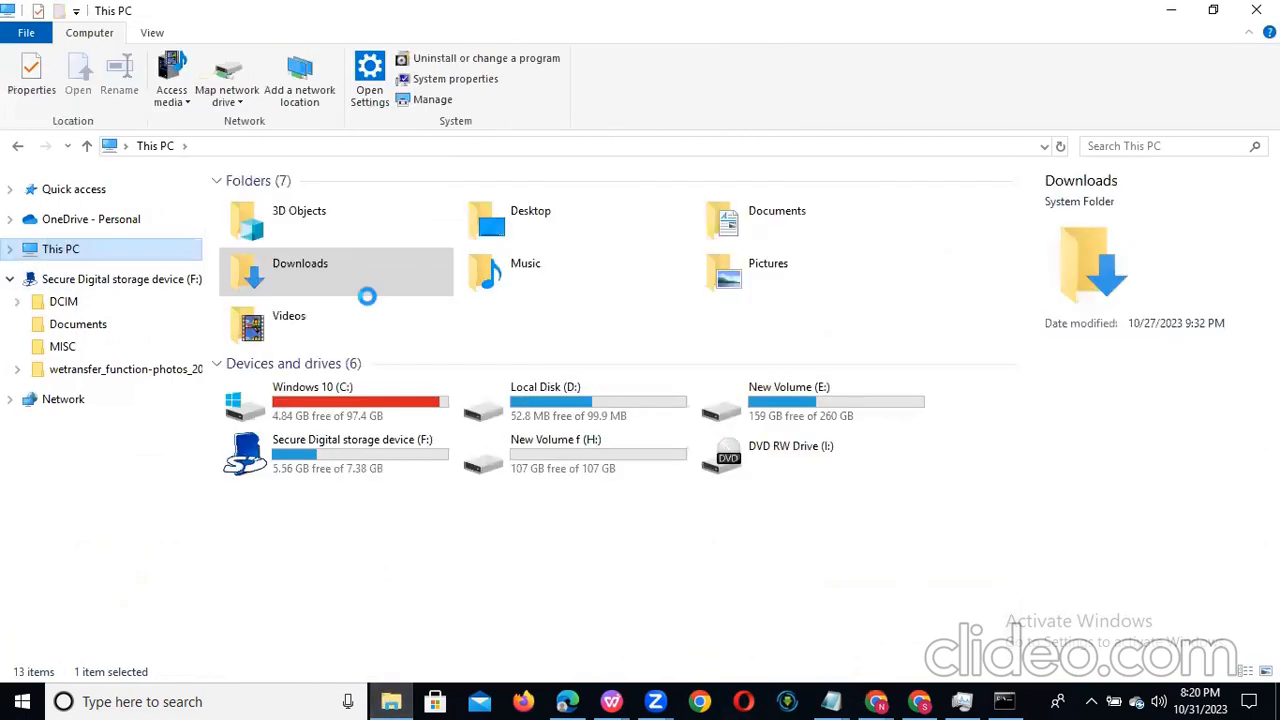
double_click(800, 222)
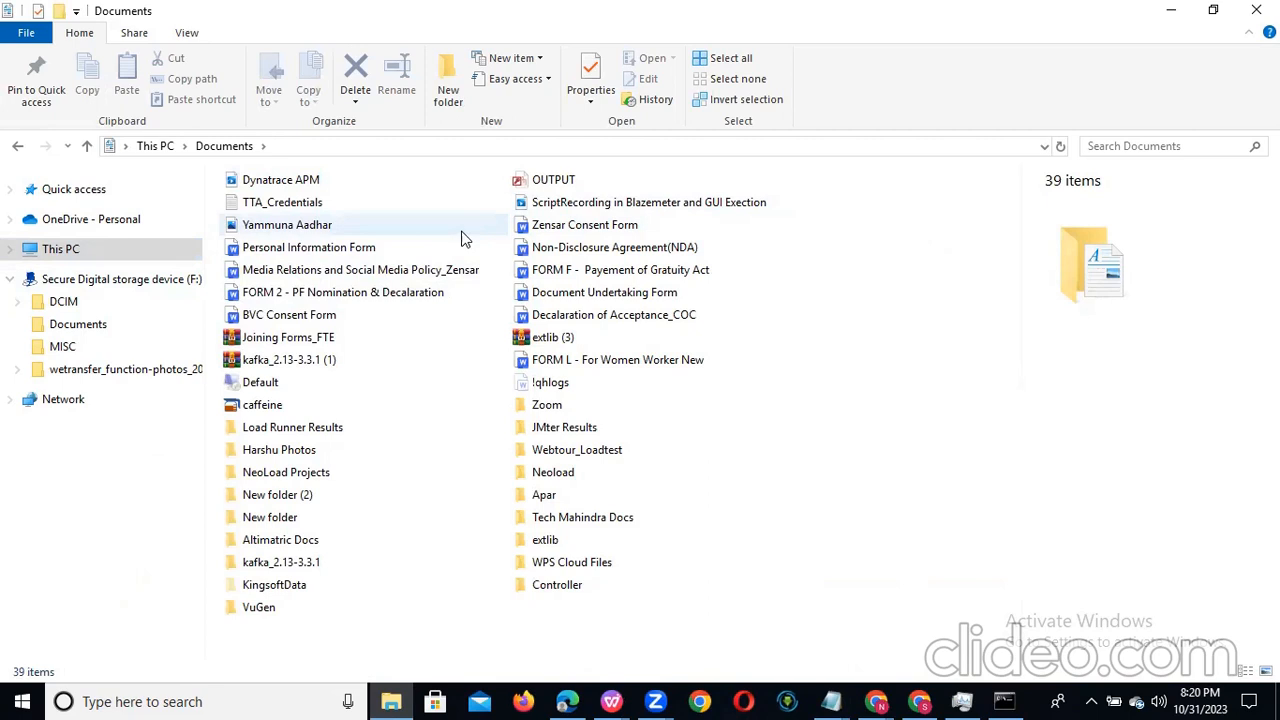
left_click(291, 270)
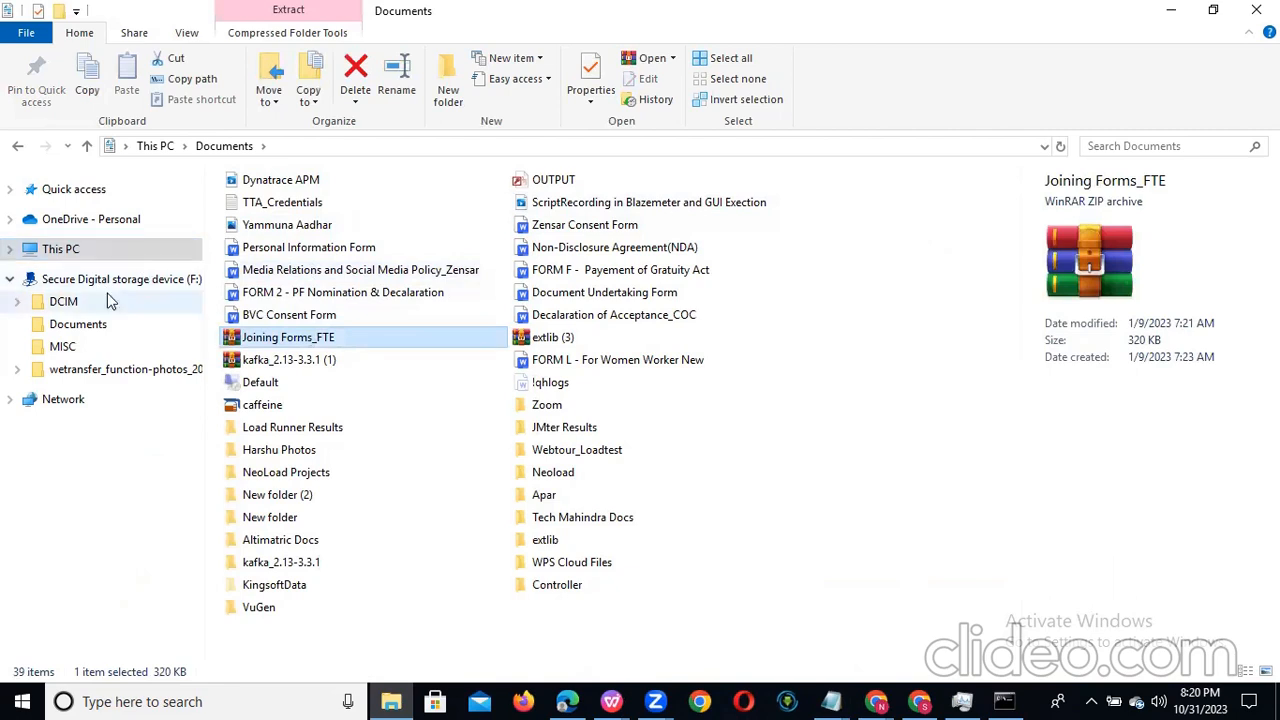
left_click(71, 253)
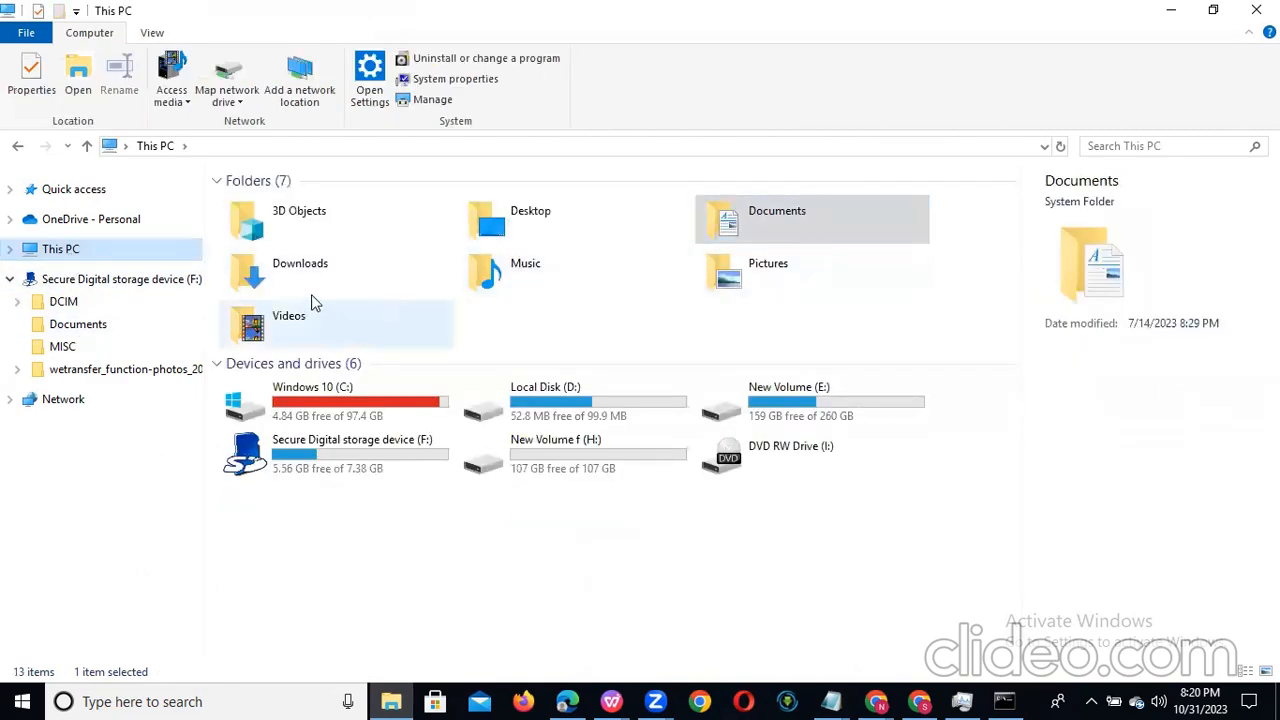
Step: Open the Downloads folder, look through the files starting with j, and select the apache-jmeter-5.5 ZIP archive
left_click(318, 288)
double_click(318, 288)
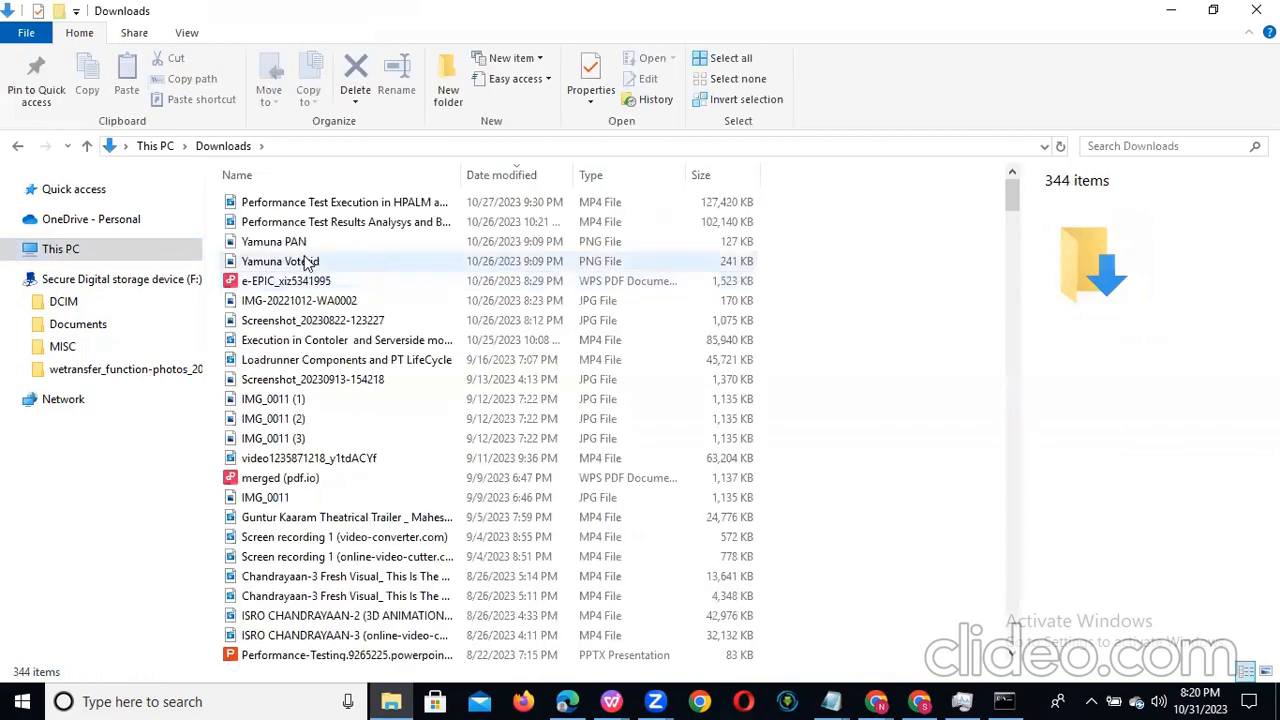
left_click(306, 262)
key("j")
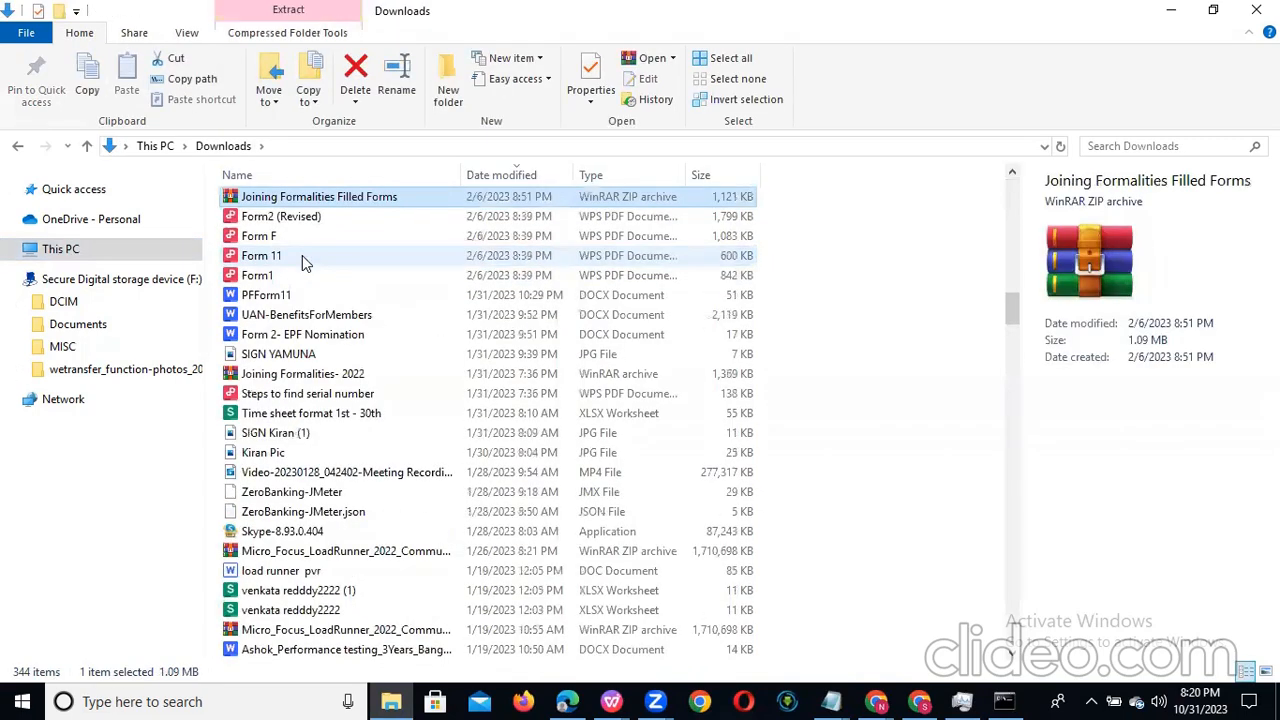
key("j")
key("j")
key("j")
key("j")
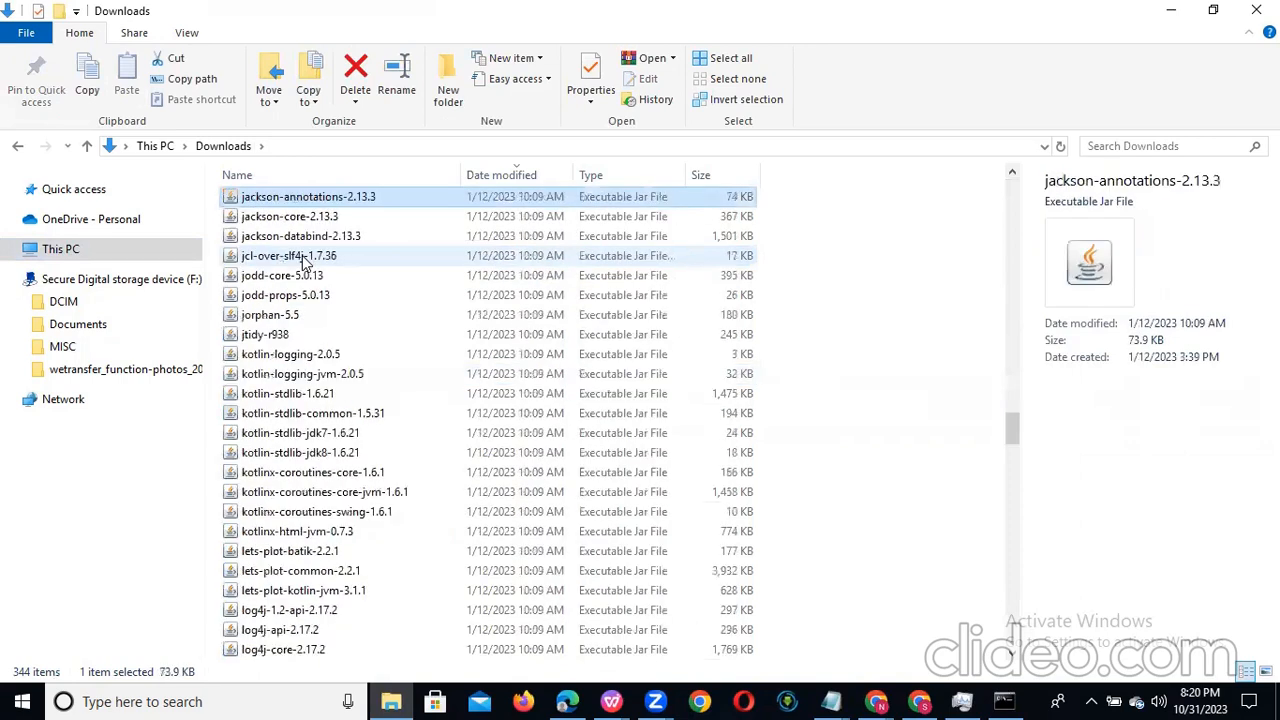
key("j")
key("j")
key("j")
key("j")
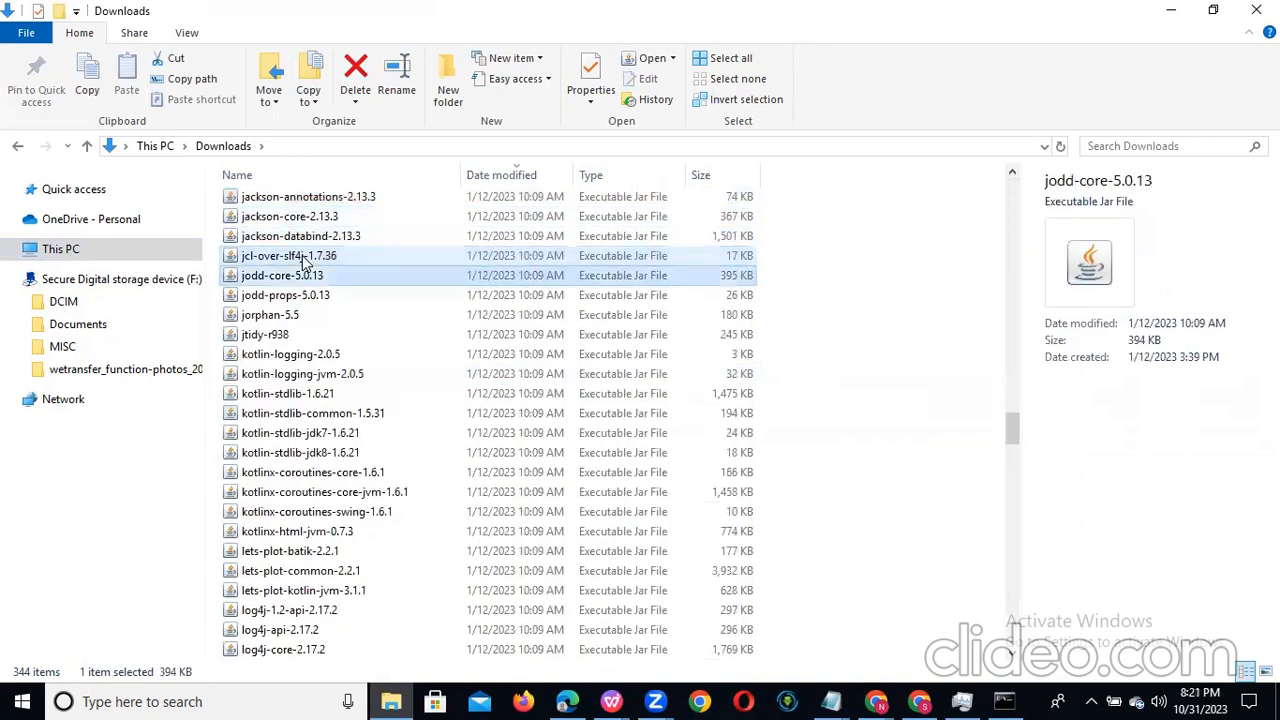
key("j")
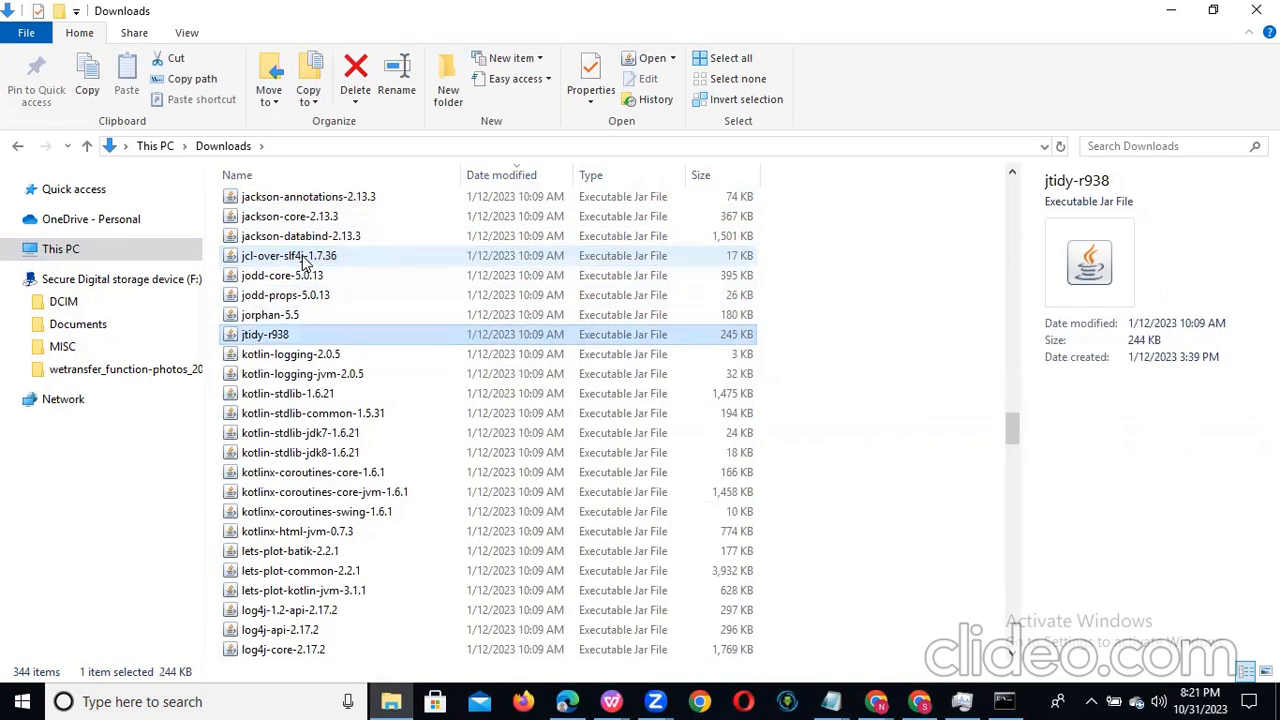
key("j")
key("j")
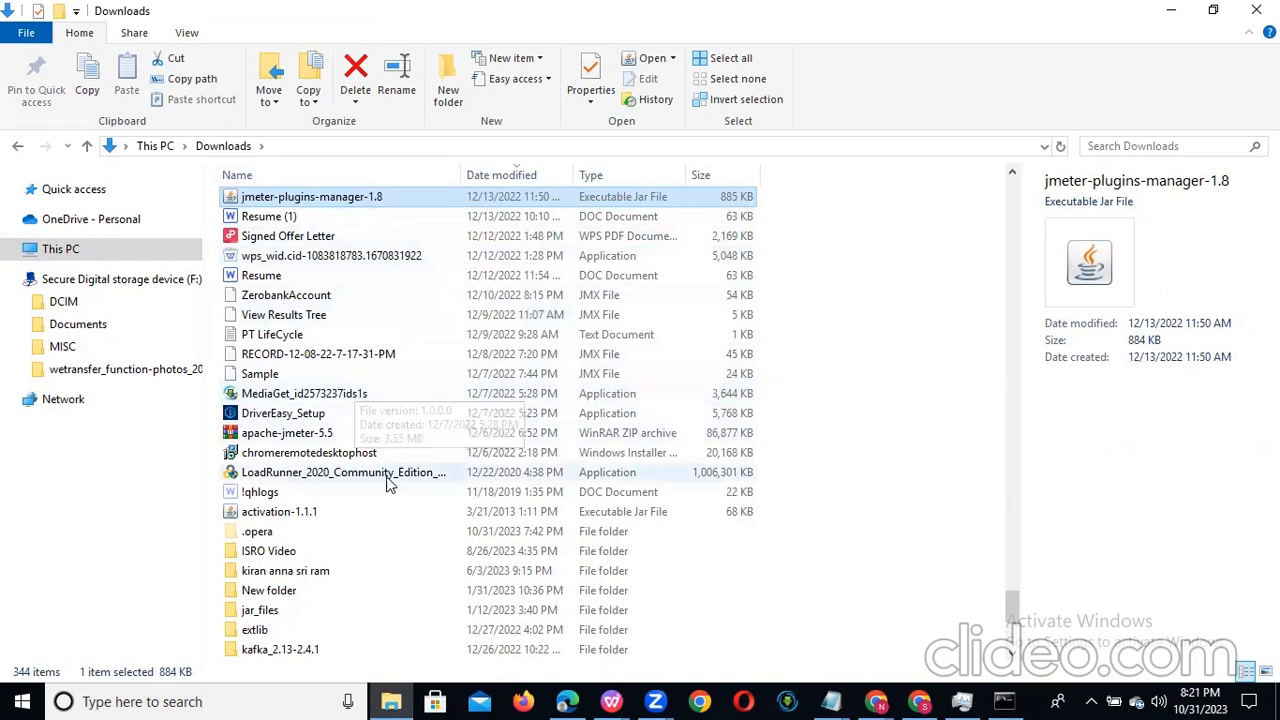
left_click(368, 436)
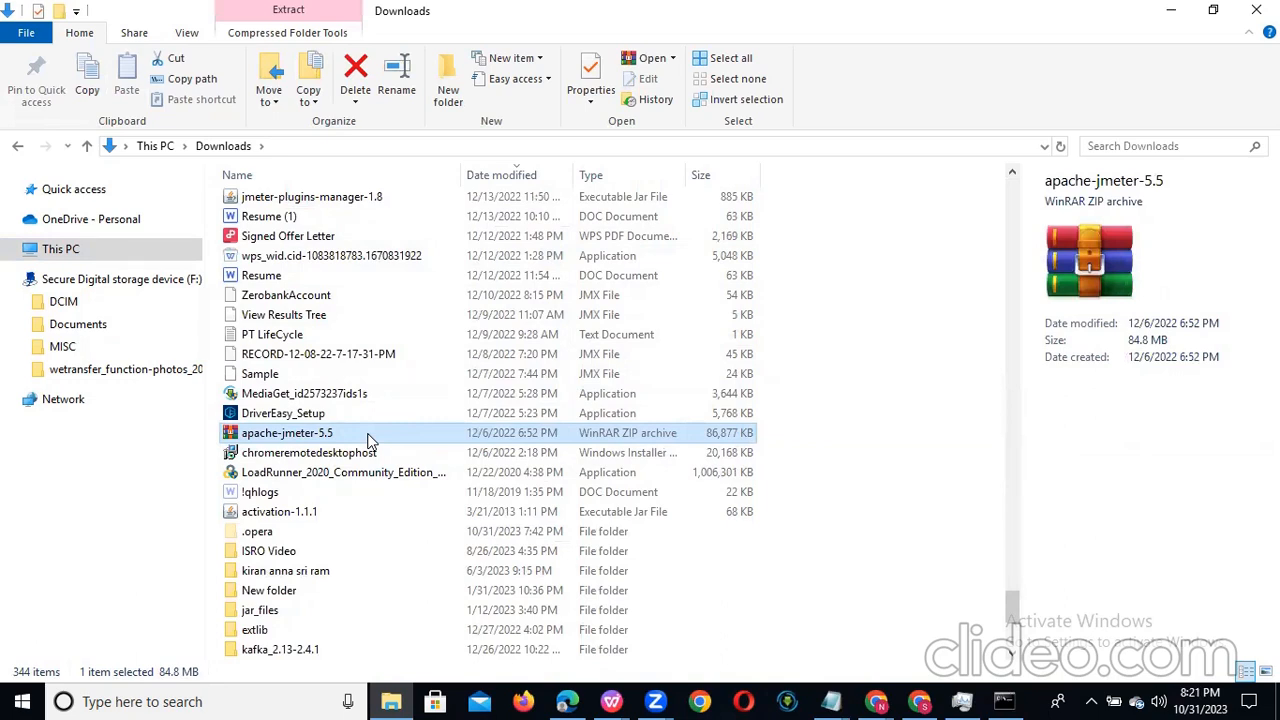
Step: View the extraction options for the apache-jmeter-5.5 ZIP archive and dismiss them without extracting
key("a")
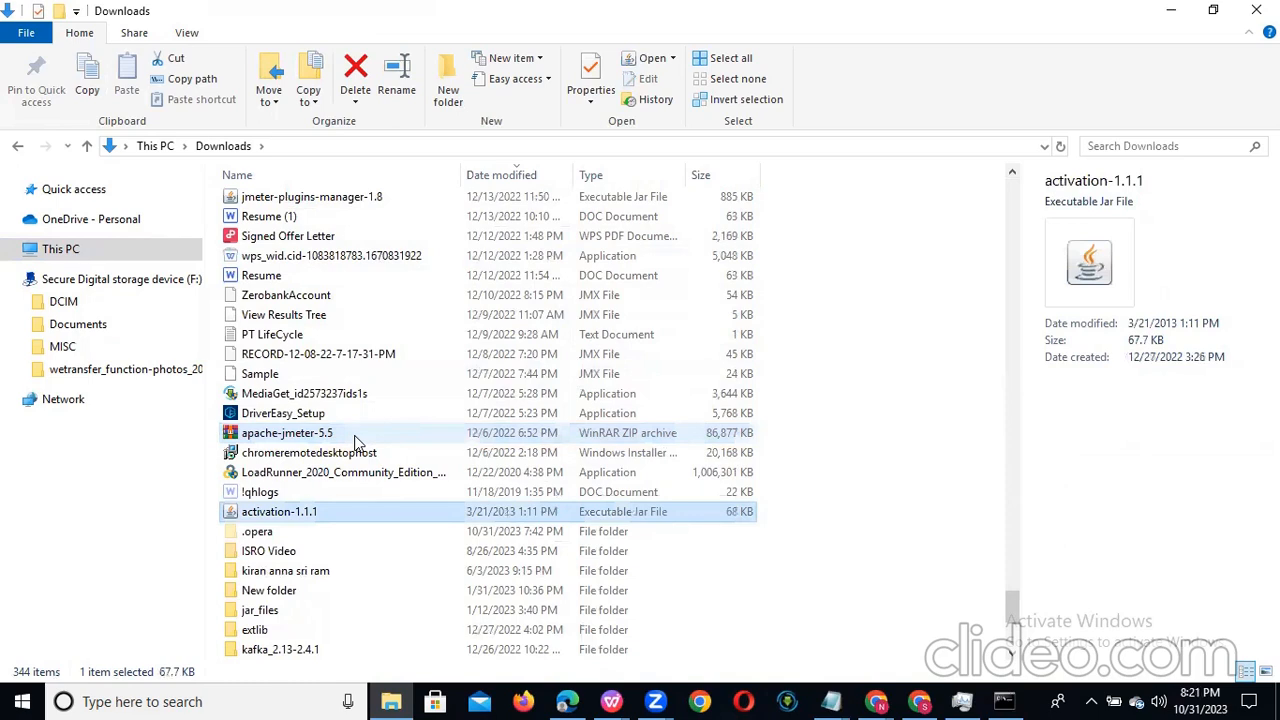
left_click(356, 440)
right_click(356, 440)
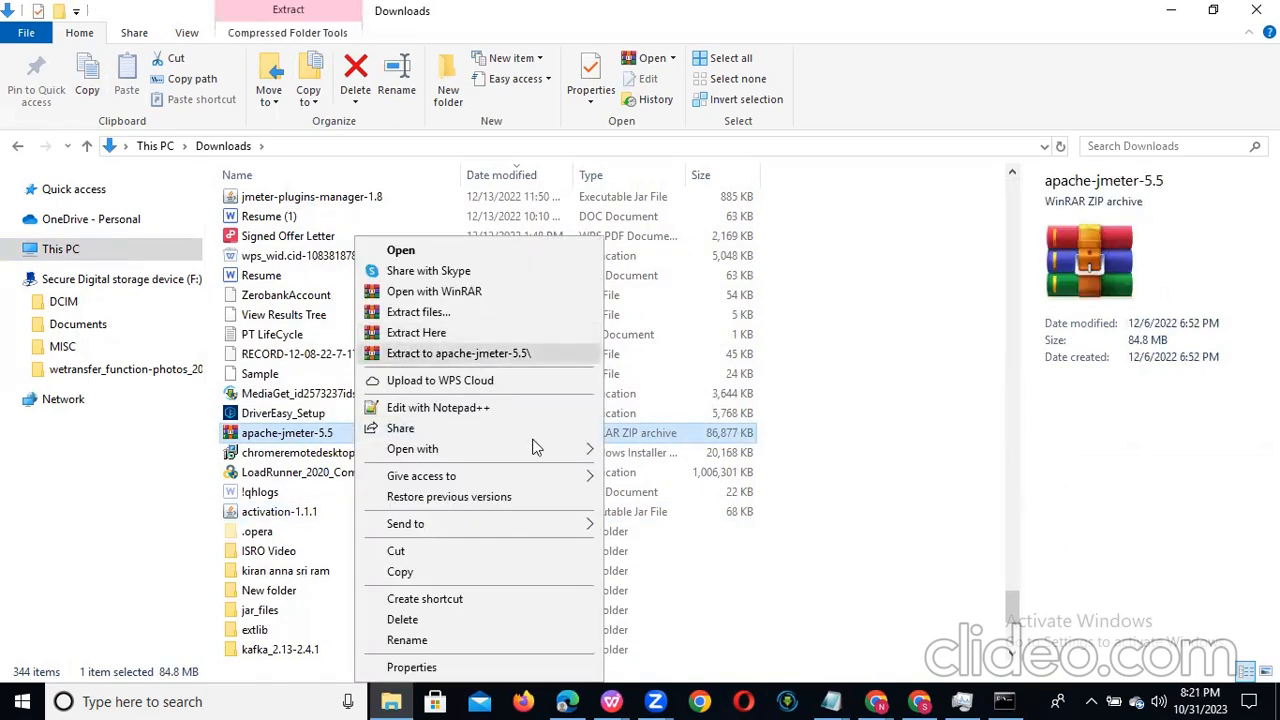
left_click(300, 455)
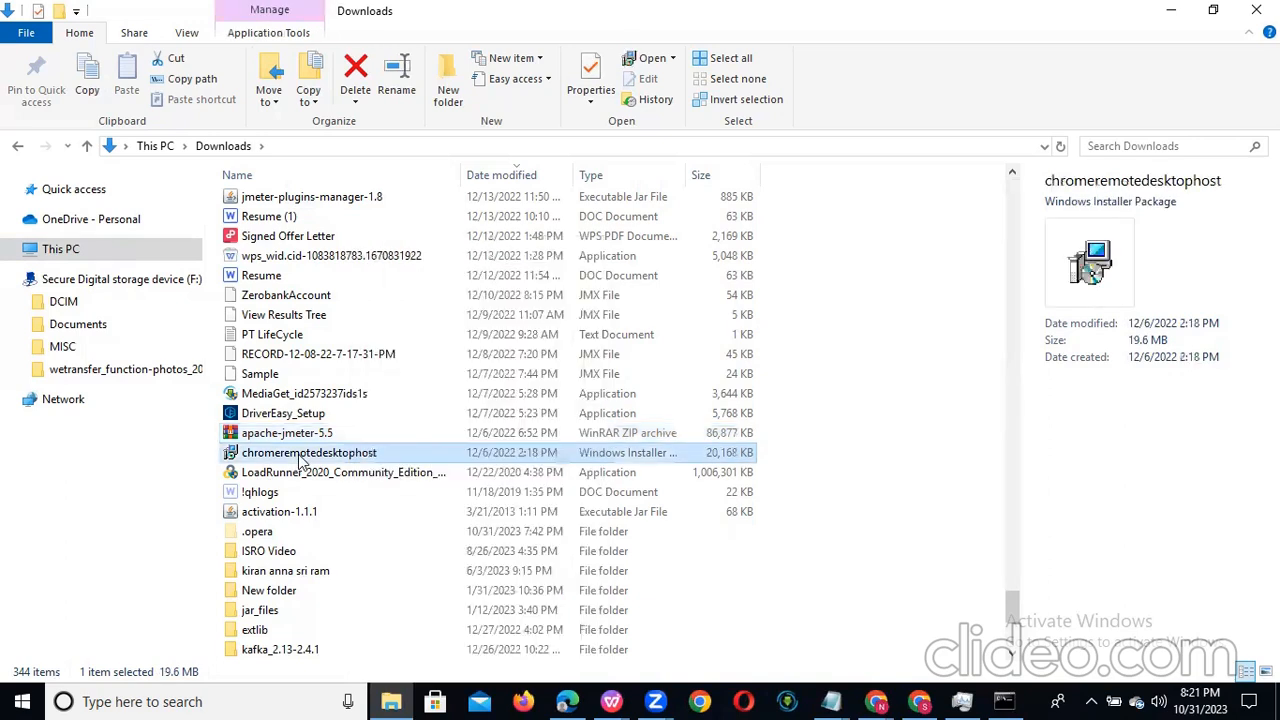
Step: Find the extracted apache-jmeter-5.5 folder in Downloads and open its bin subfolder
key("a")
key("a")
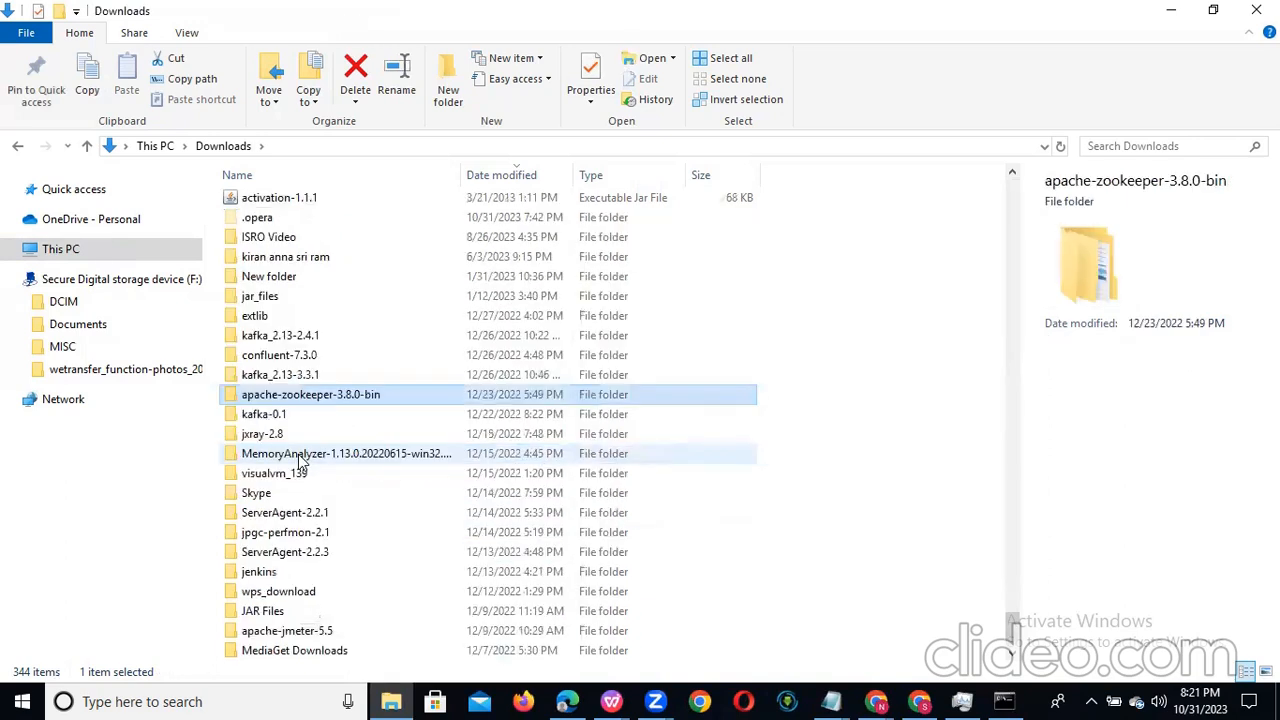
key("a")
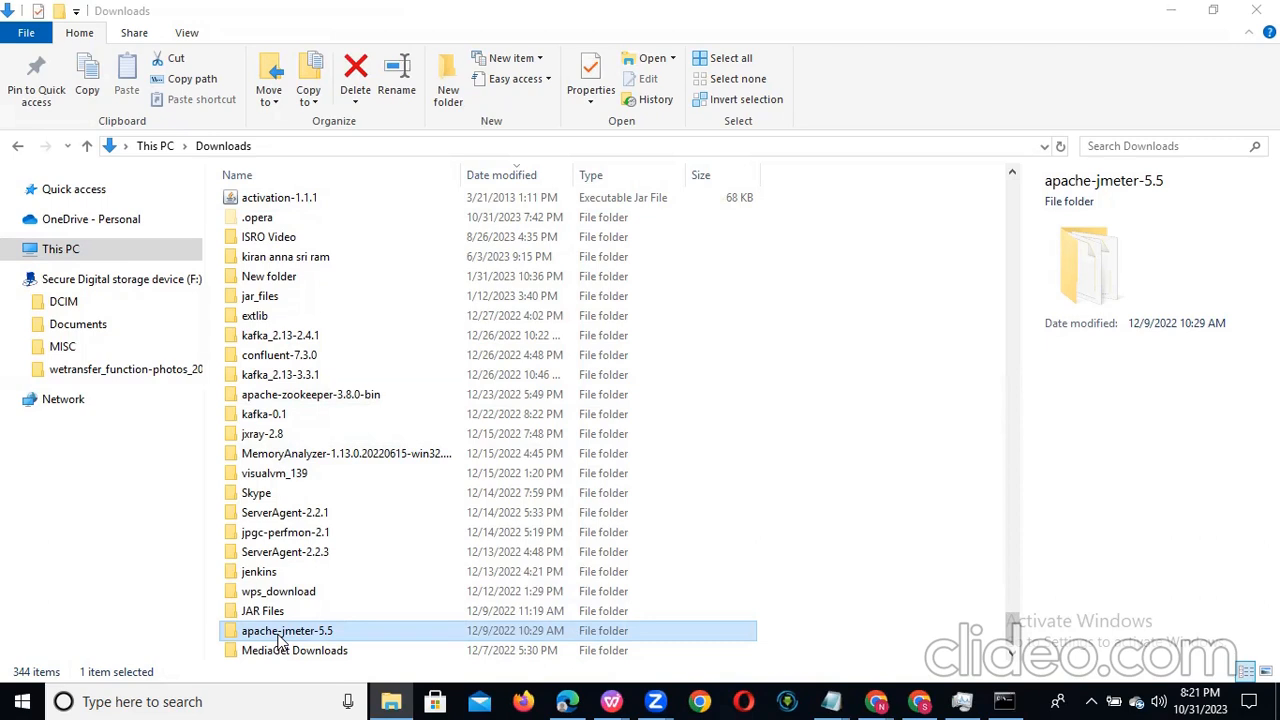
double_click(332, 634)
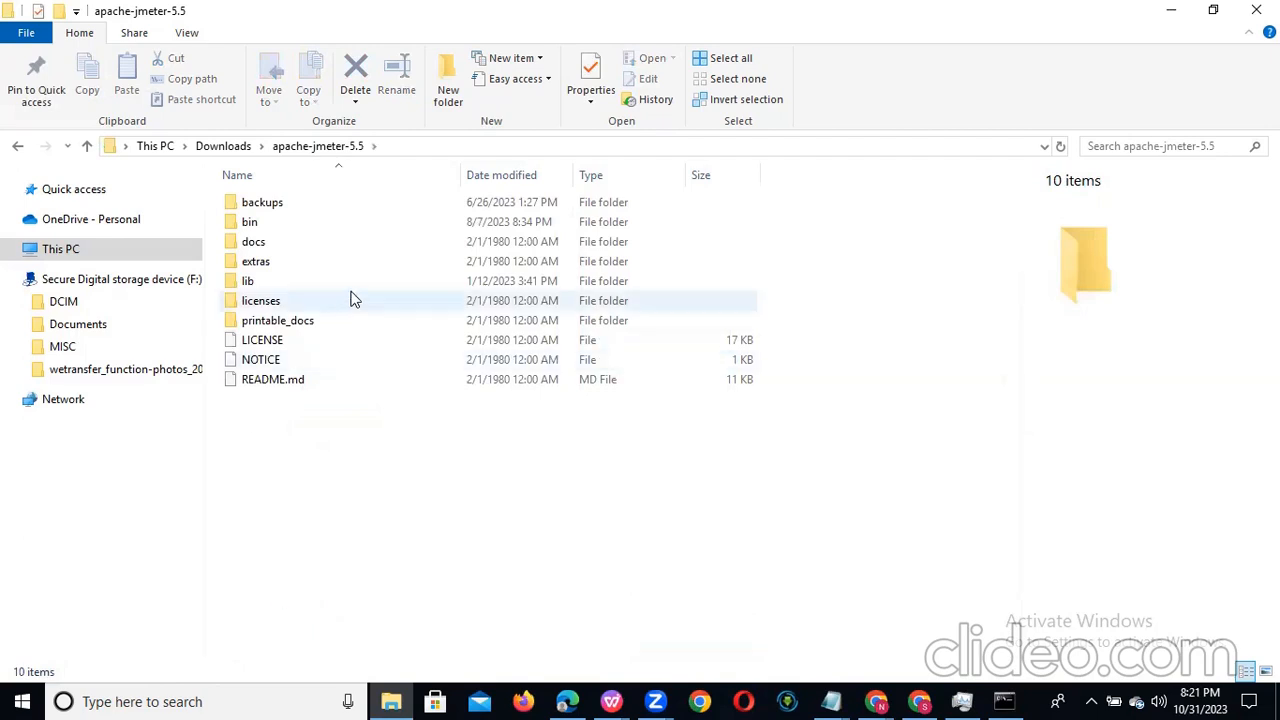
left_click(279, 224)
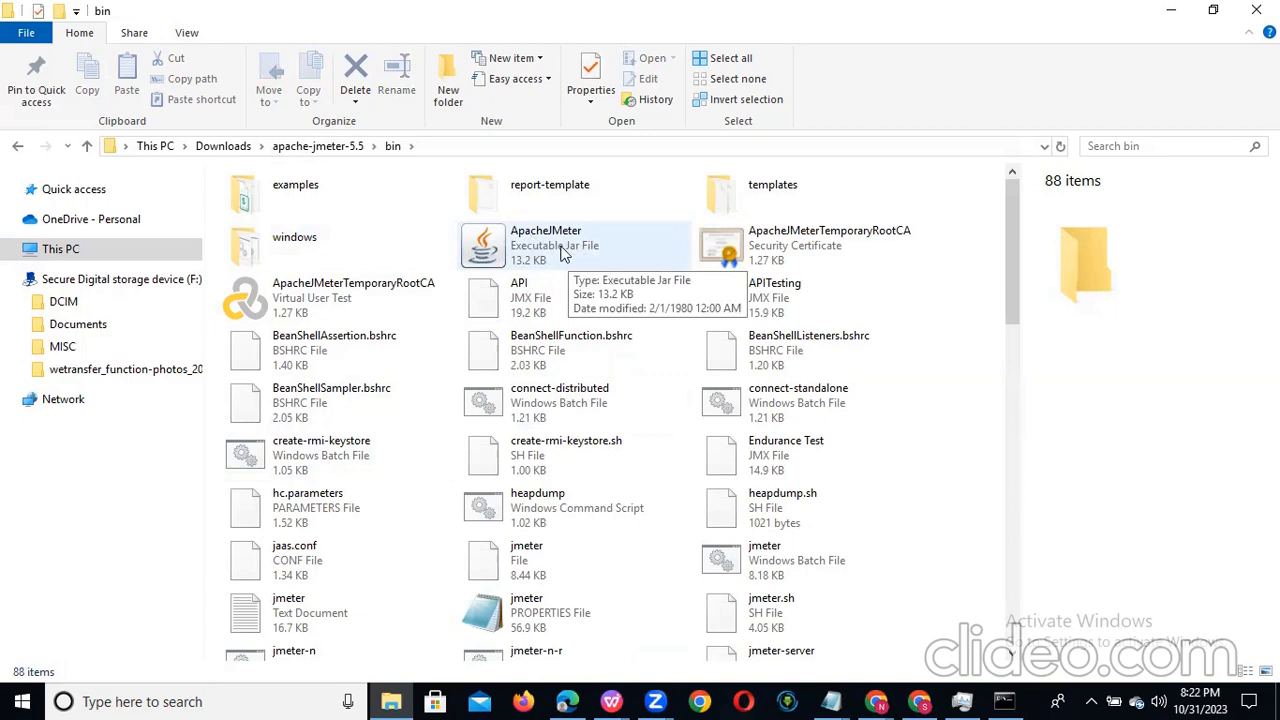
Step: Launch JMeter from the ApacheJMeter executable jar file, bring its window to the front and maximize it
left_click(563, 253)
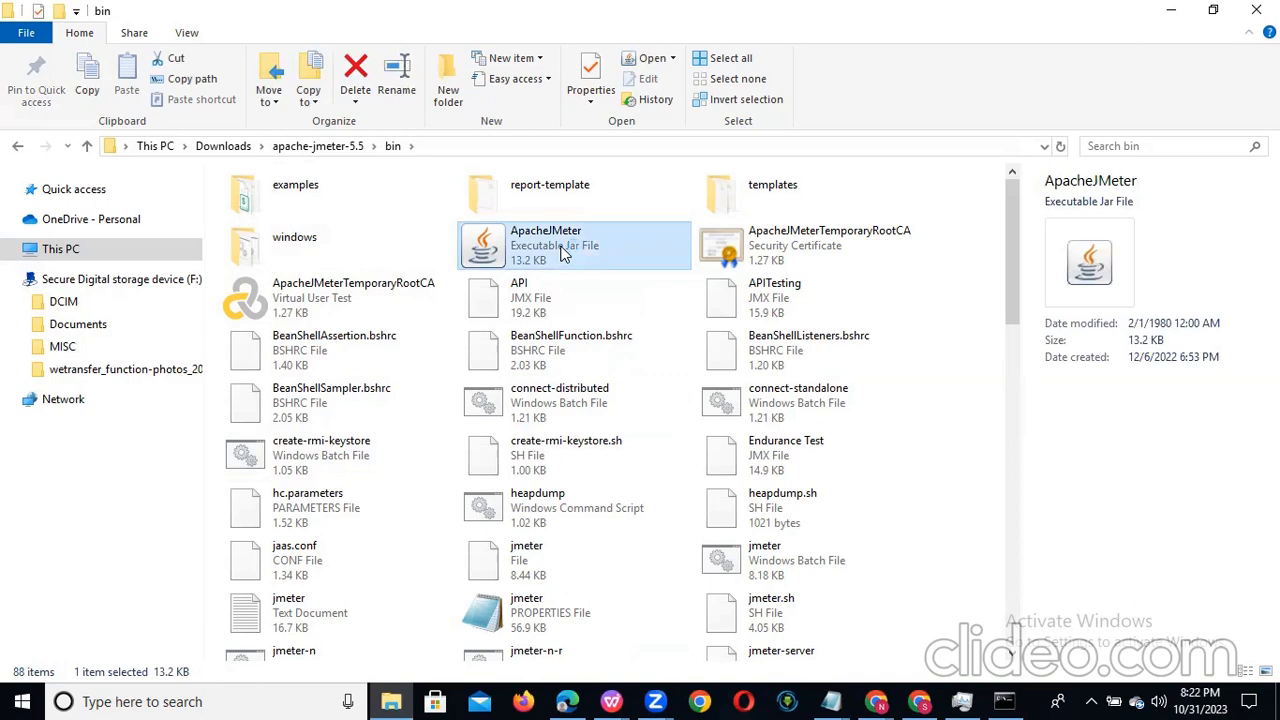
double_click(563, 253)
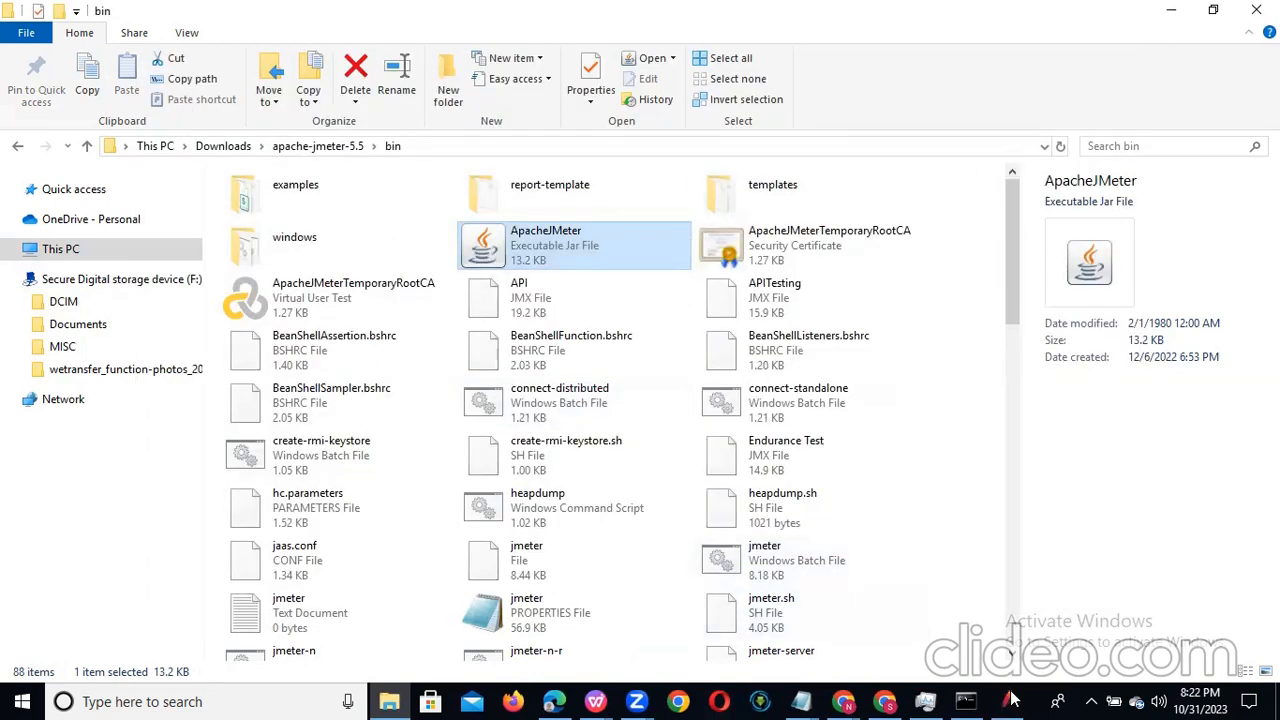
left_click(1008, 701)
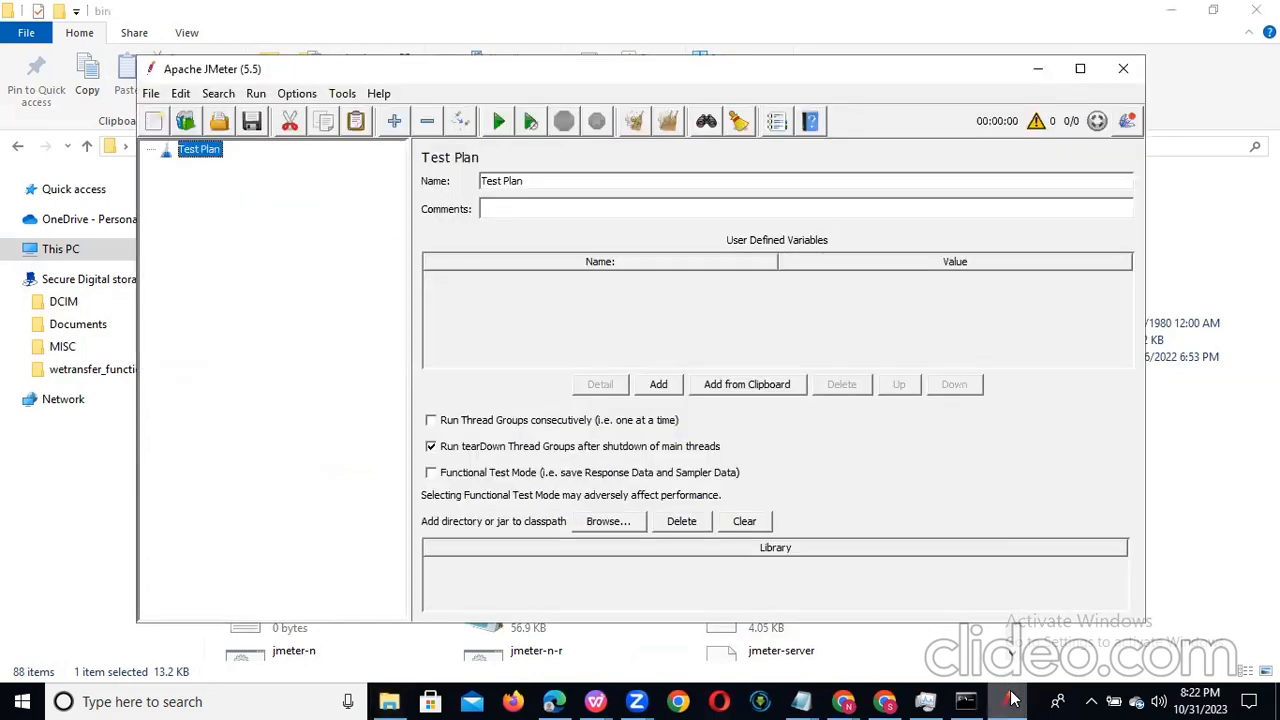
left_click(1078, 72)
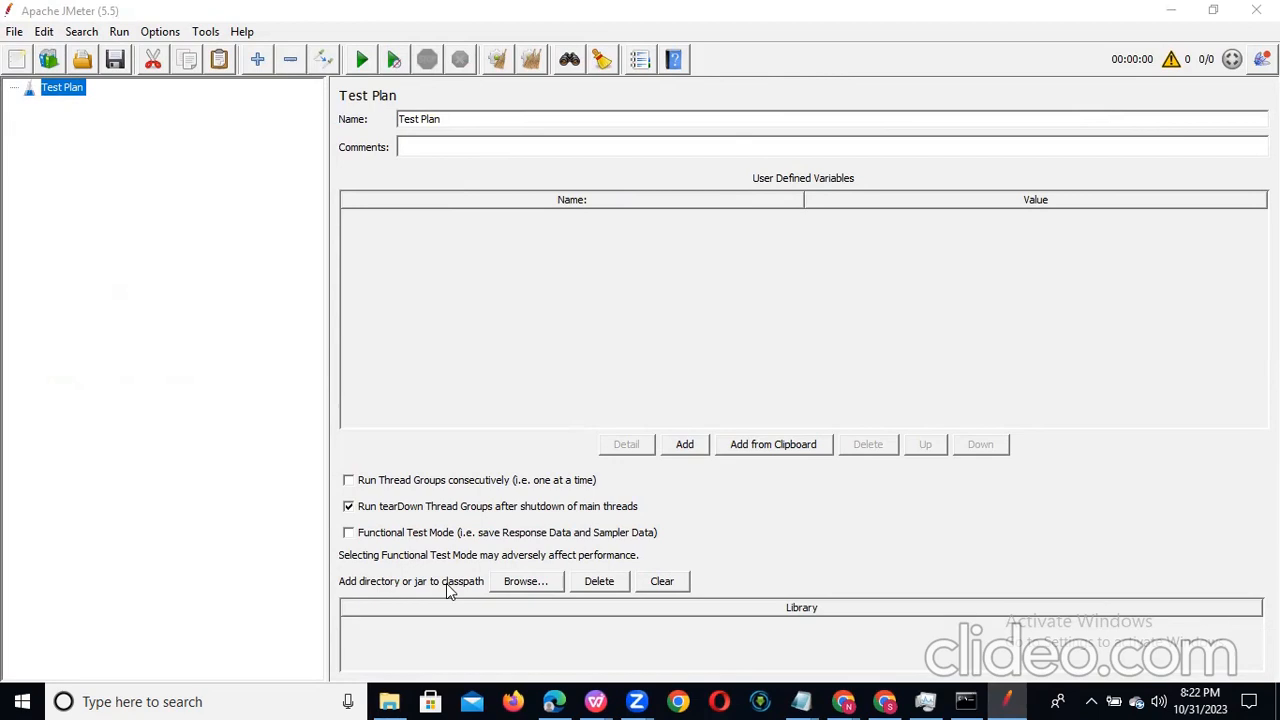
Step: Switch back to File Explorer and go up from the bin folder through apache-jmeter-5.5 to Downloads
left_click(390, 701)
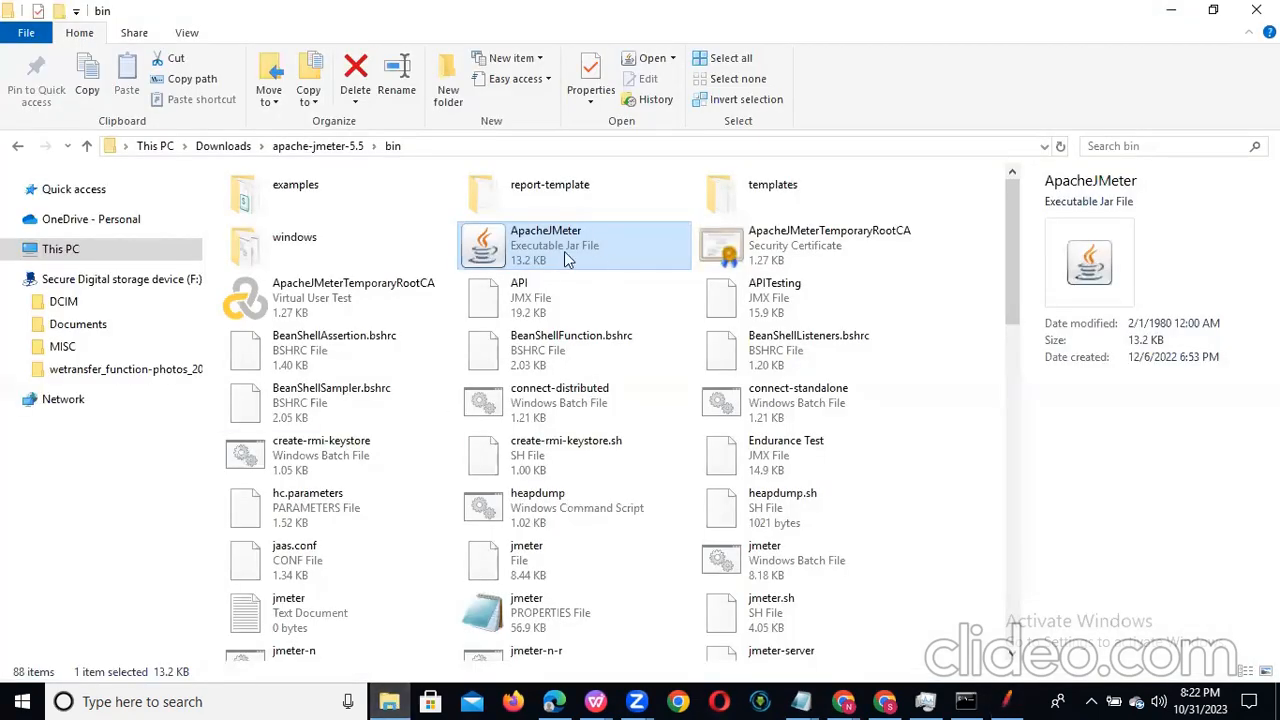
left_click(313, 148)
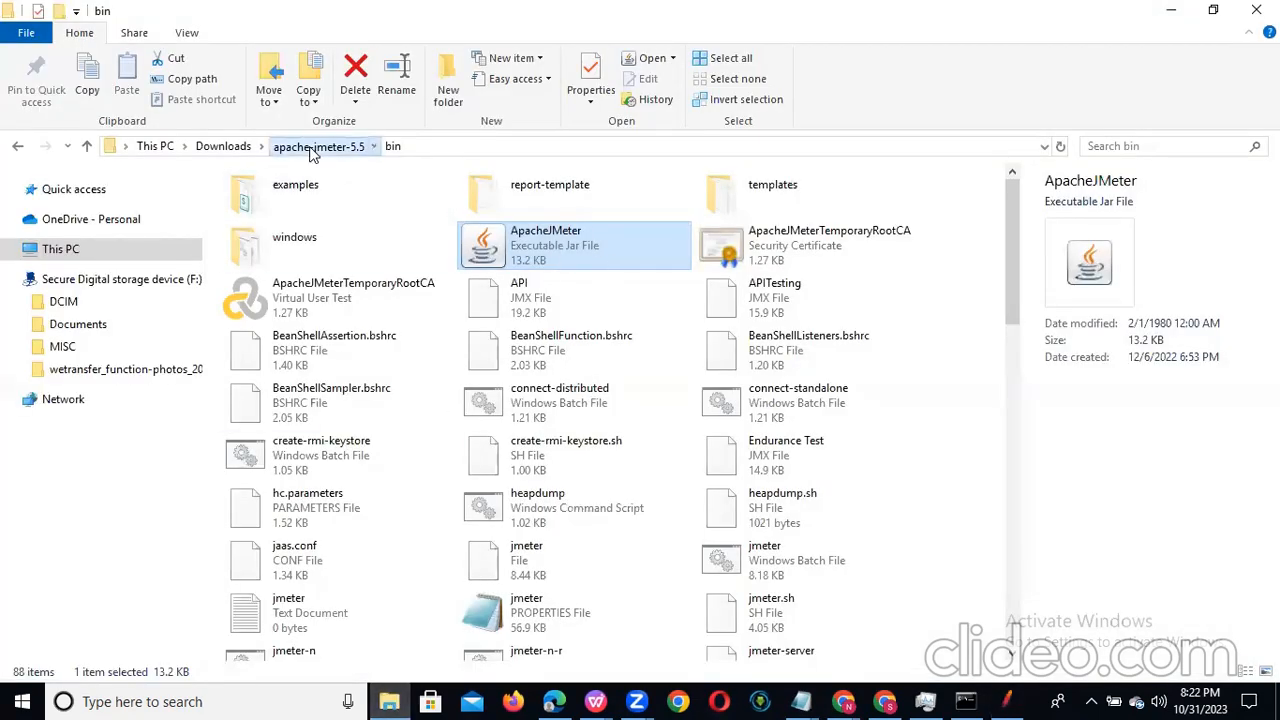
left_click(232, 150)
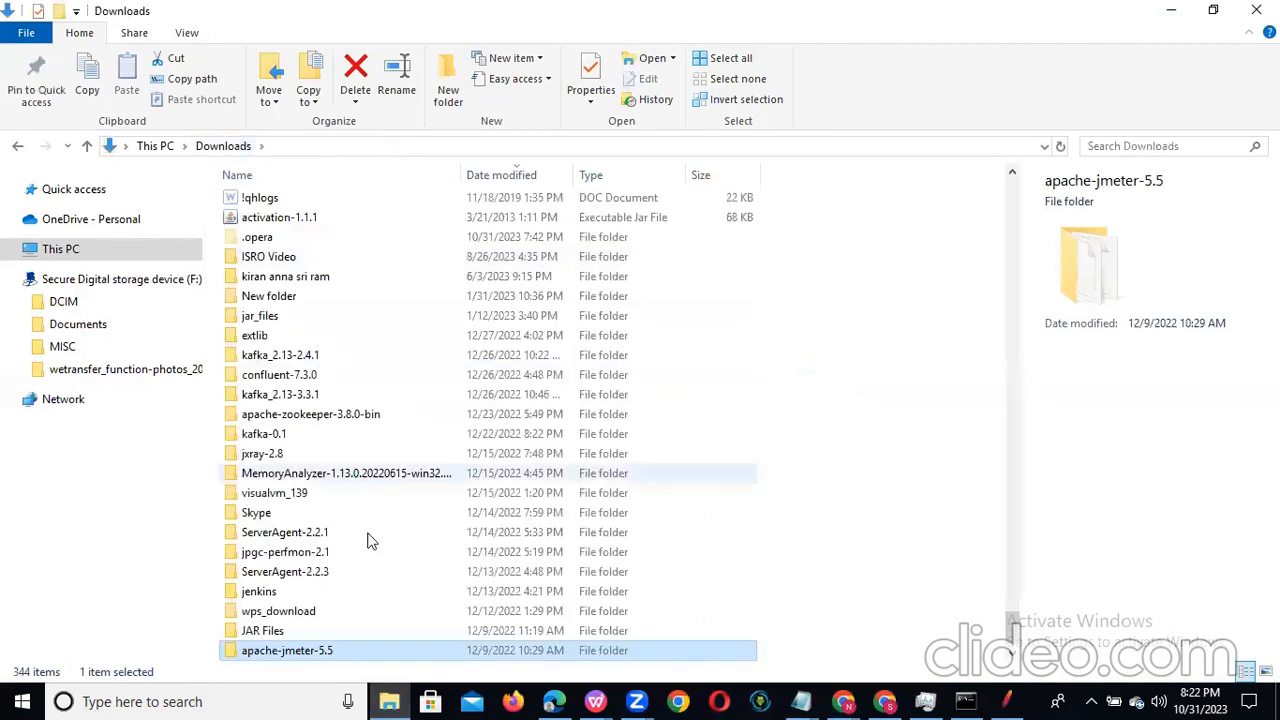
Step: Open the bin subfolder of apache-jmeter-5.5 again and switch back to the JMeter window
double_click(257, 649)
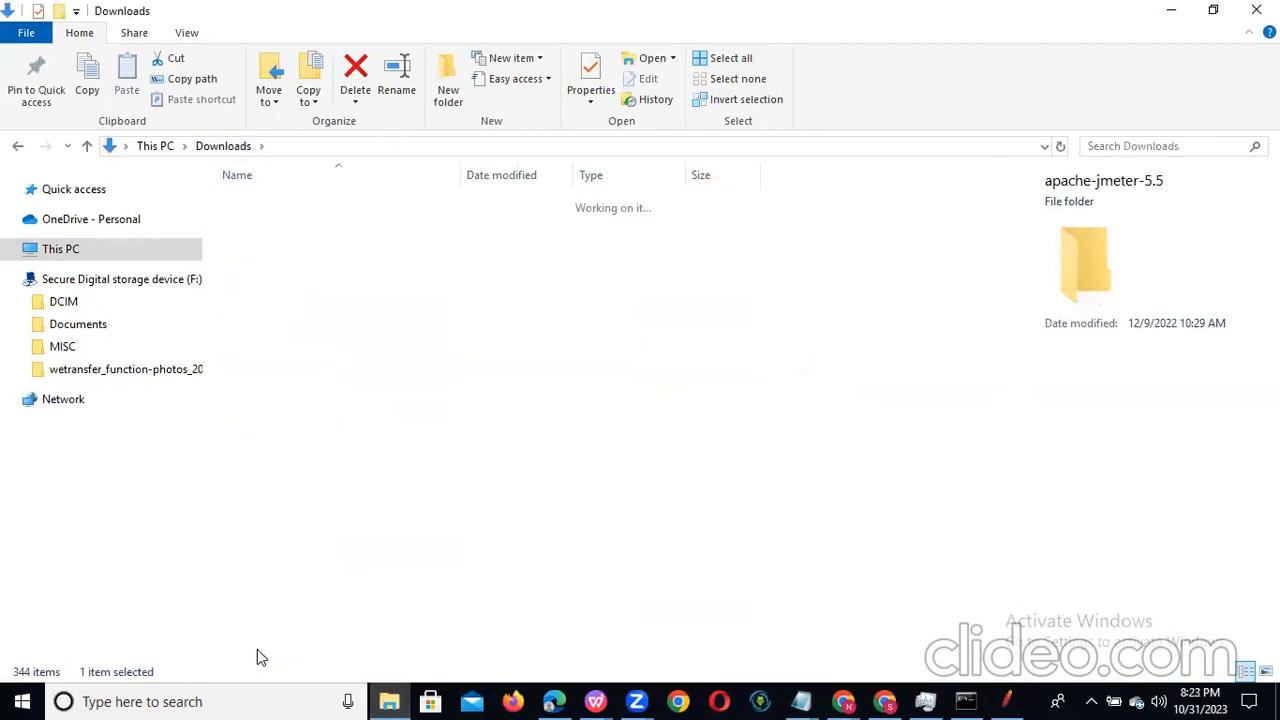
double_click(275, 229)
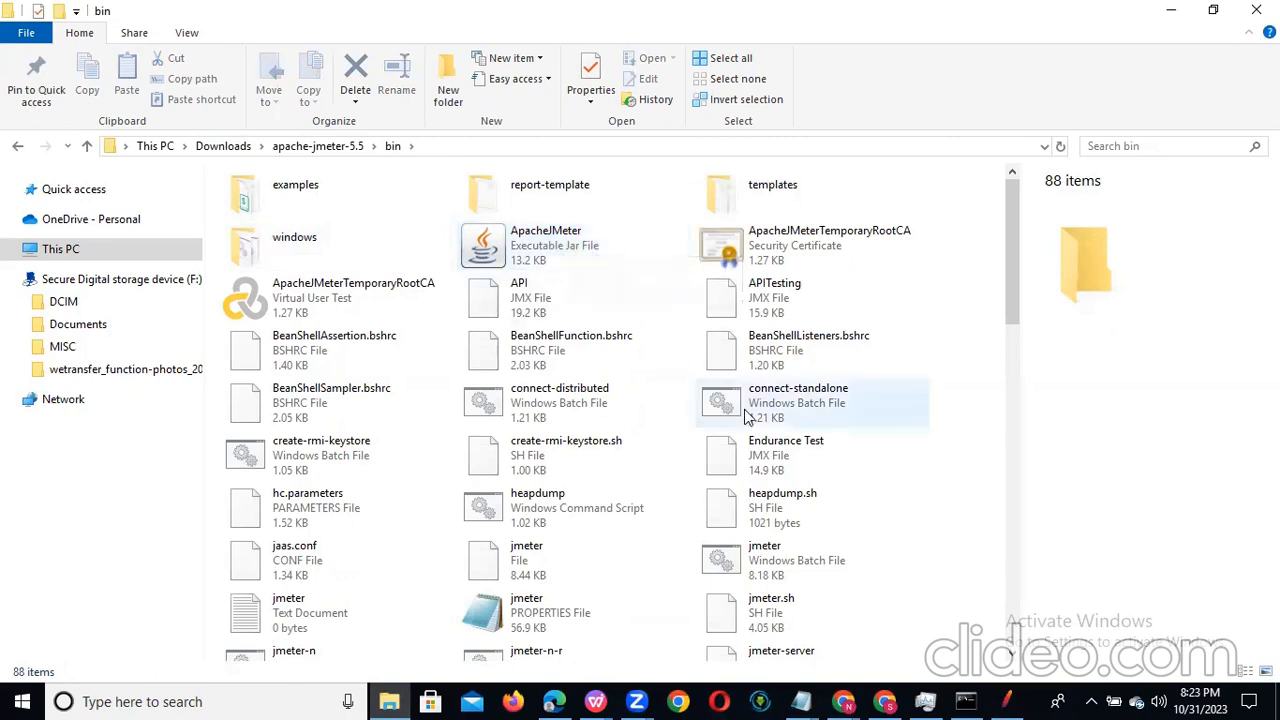
left_click(1008, 700)
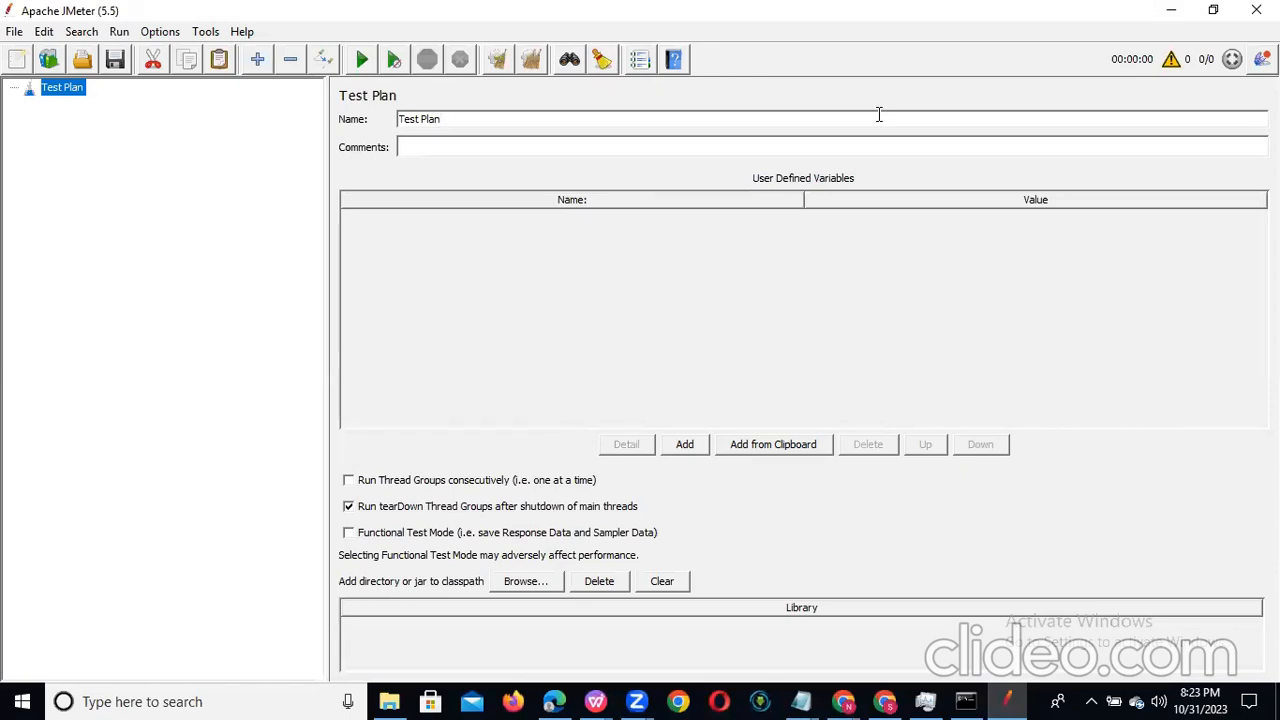
Step: Choose the Recording template for a new test plan and proceed to its parameters
left_click(45, 62)
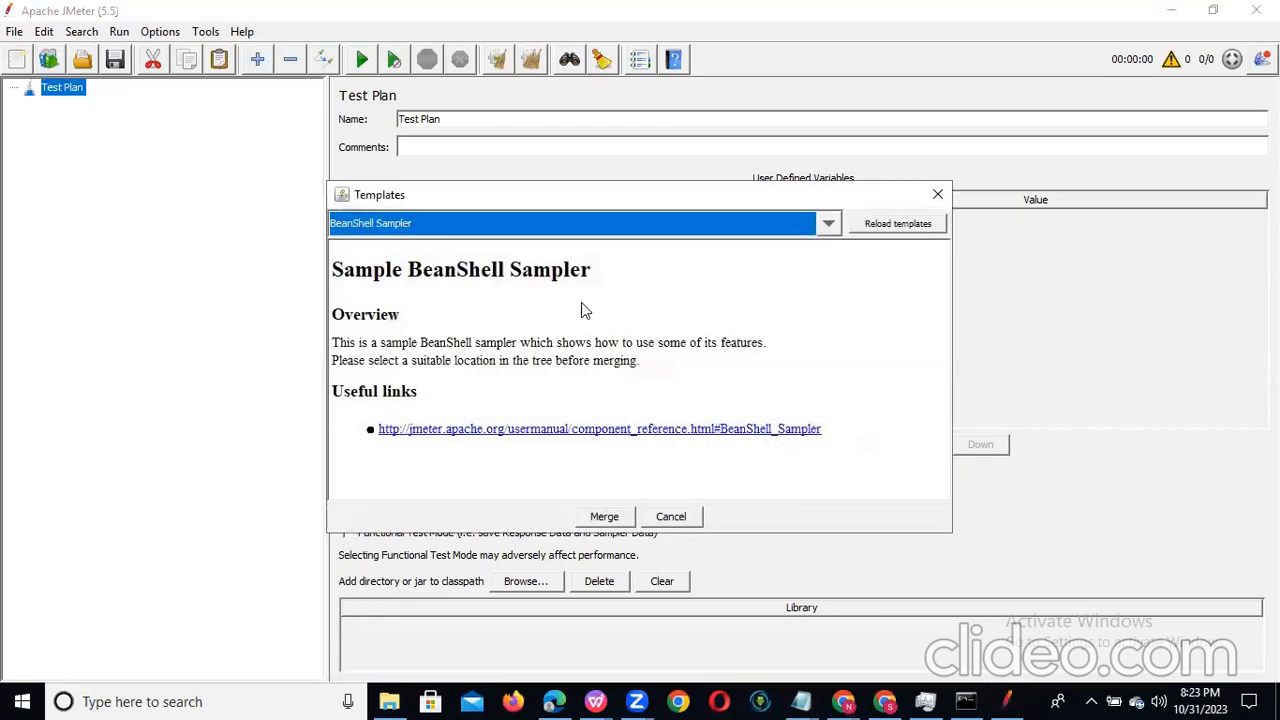
left_click(697, 223)
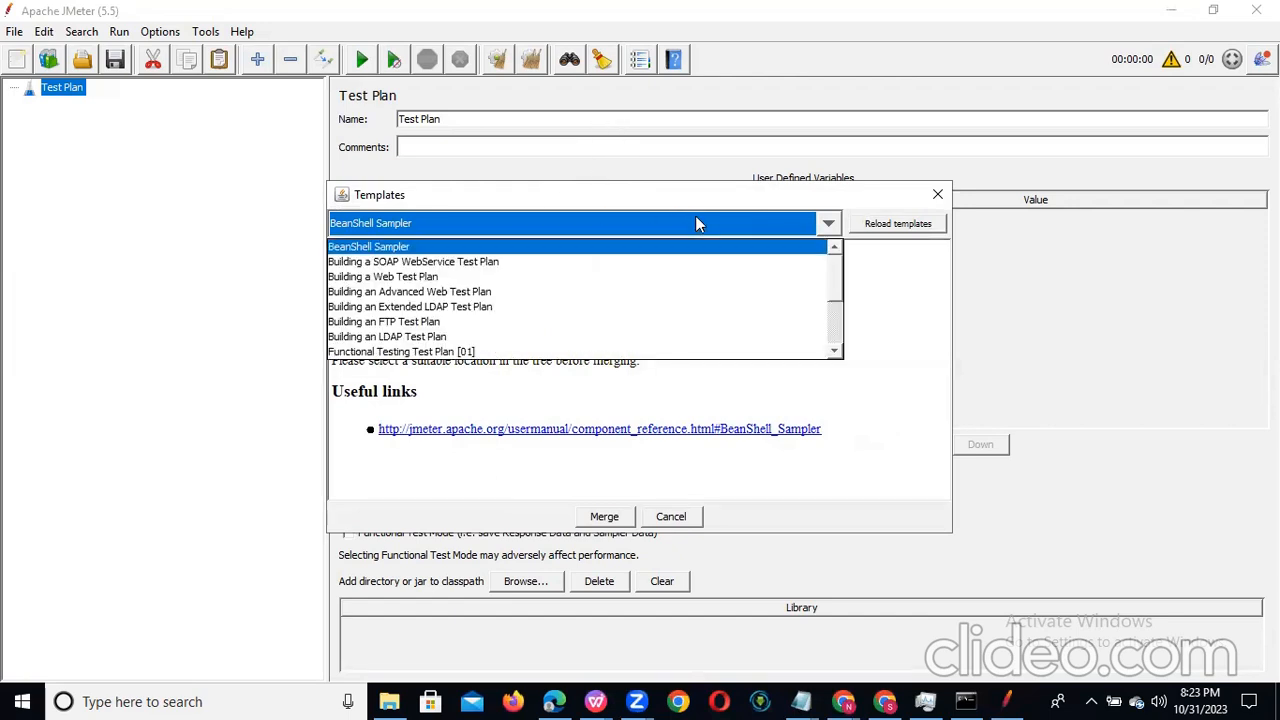
key("r")
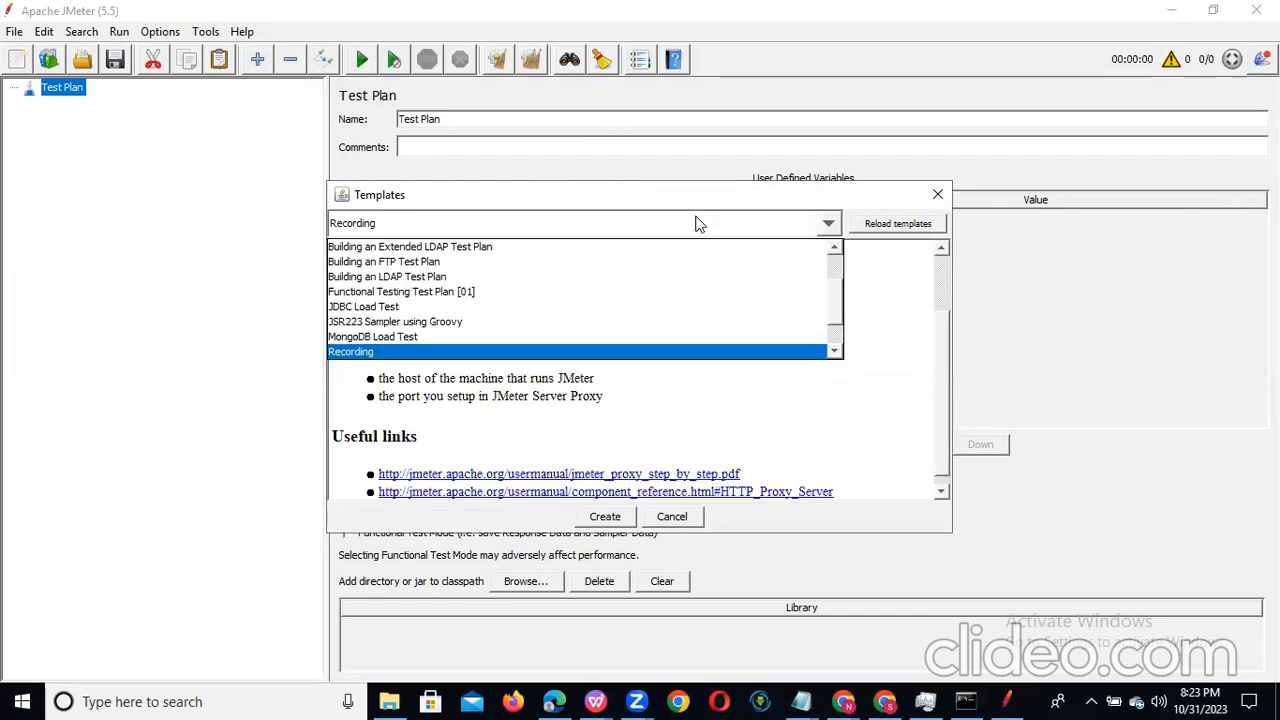
left_click(557, 352)
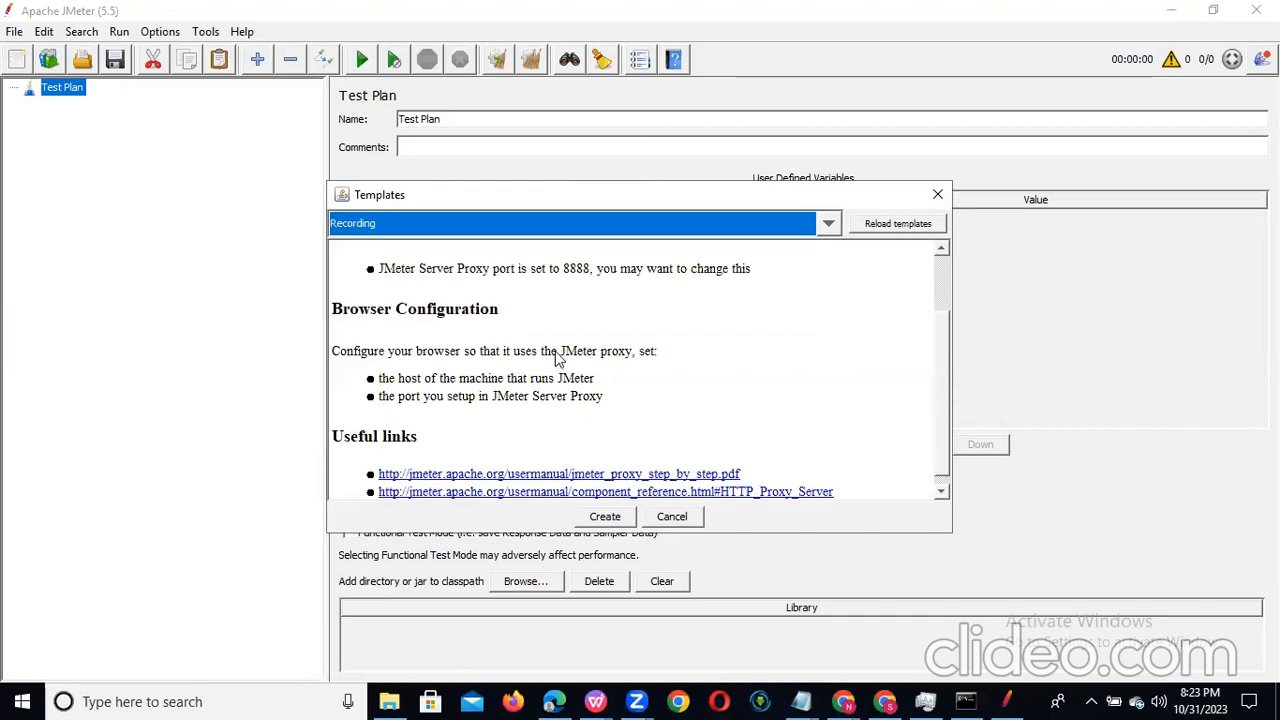
left_click(605, 516)
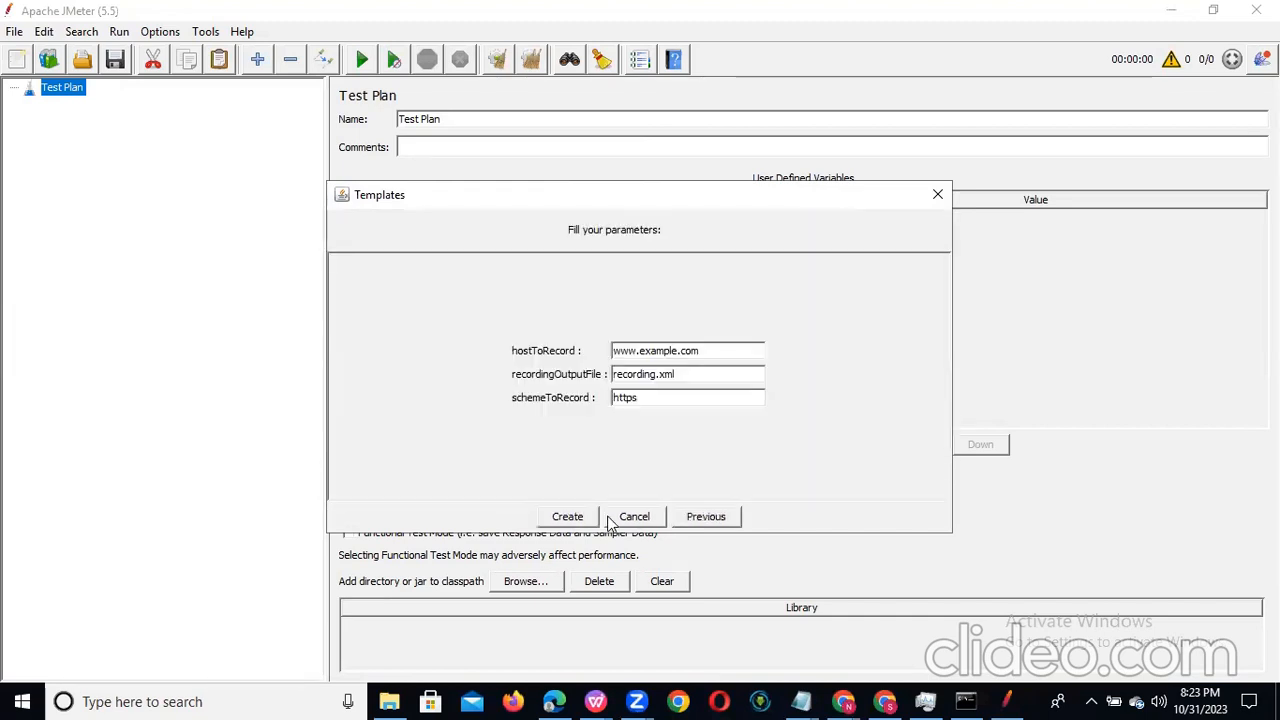
Step: Clear the hostToRecord parameter, set the recording output file to Petstore31102023.xml and create the test plan
left_click_drag(705, 351, 610, 351)
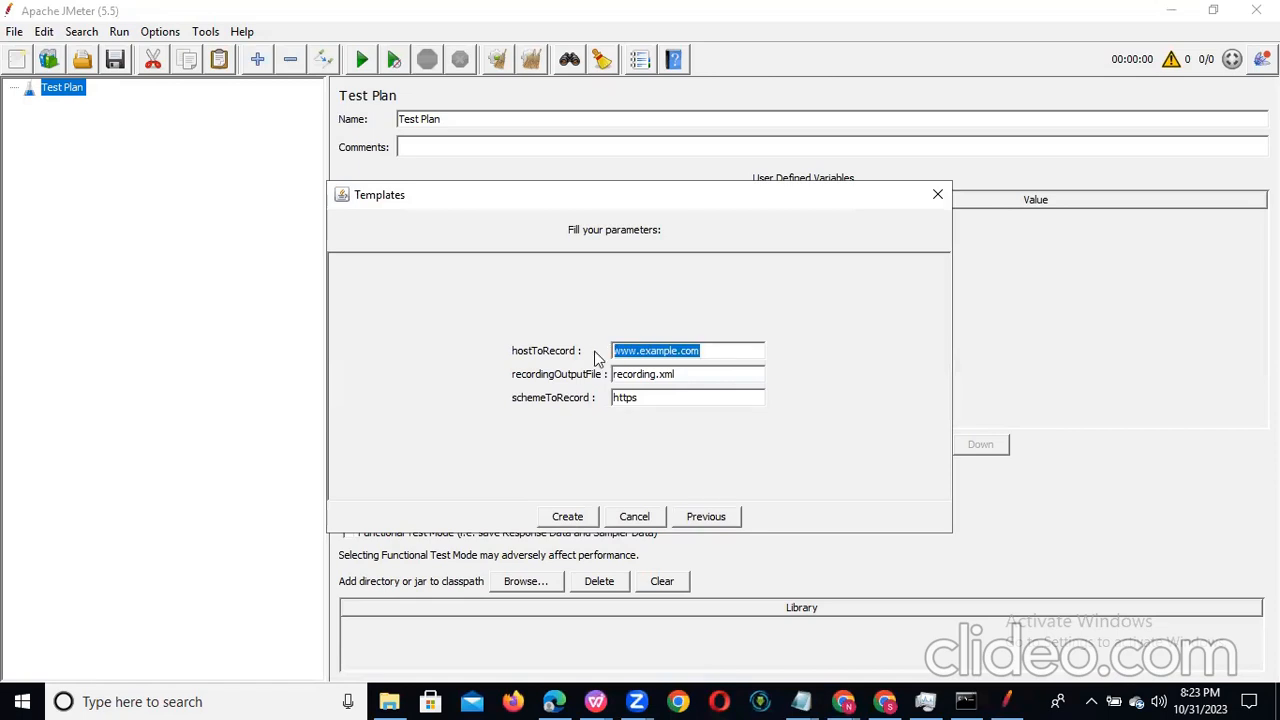
key("BackSpace")
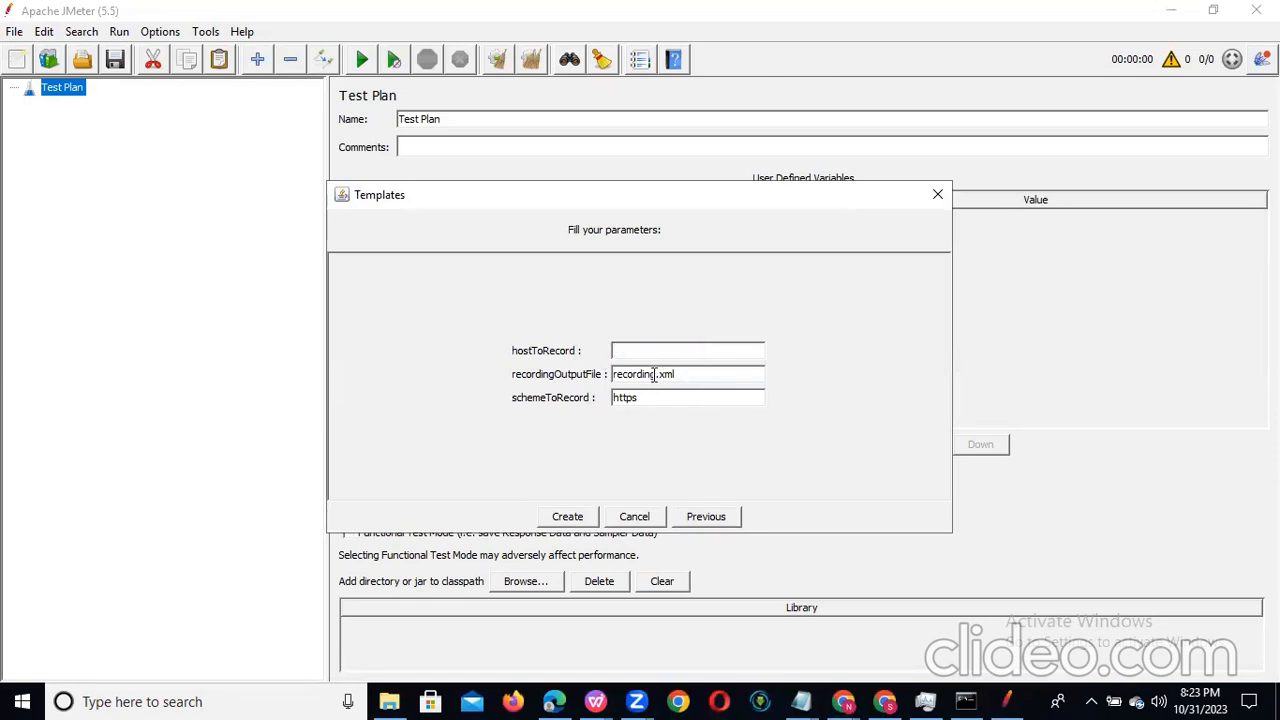
left_click_drag(655, 374, 613, 372)
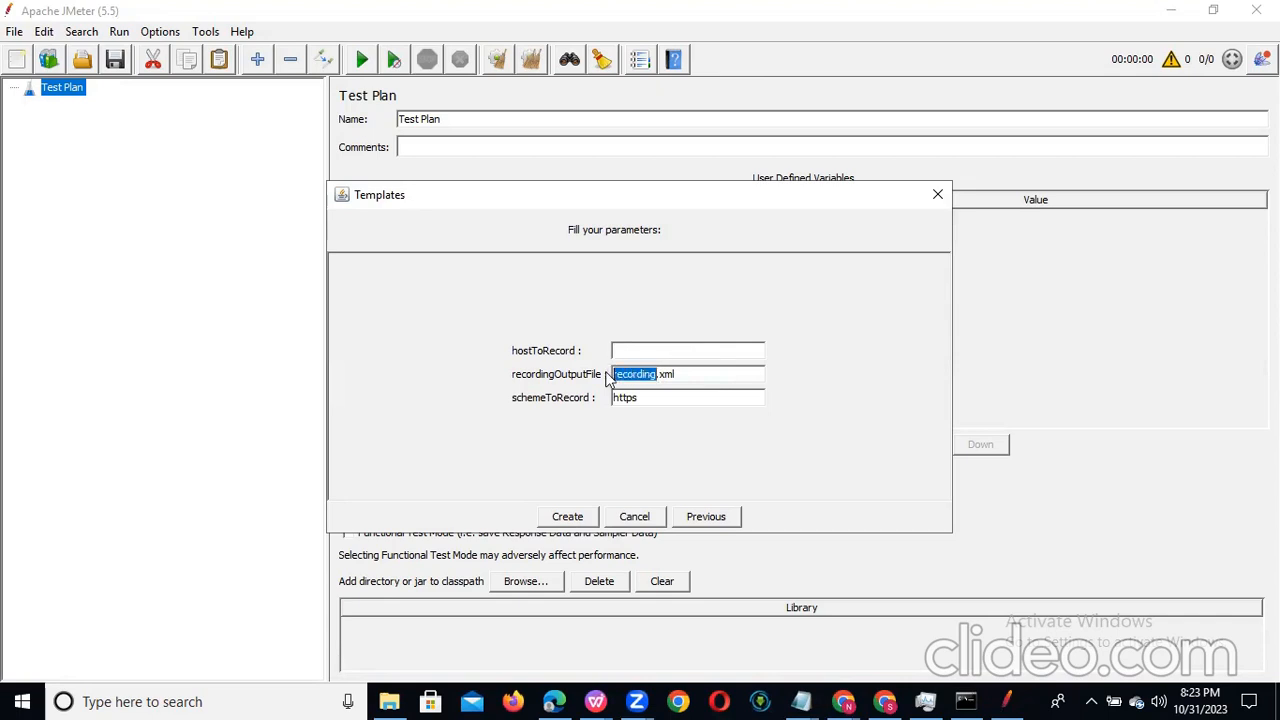
type("Petstore")
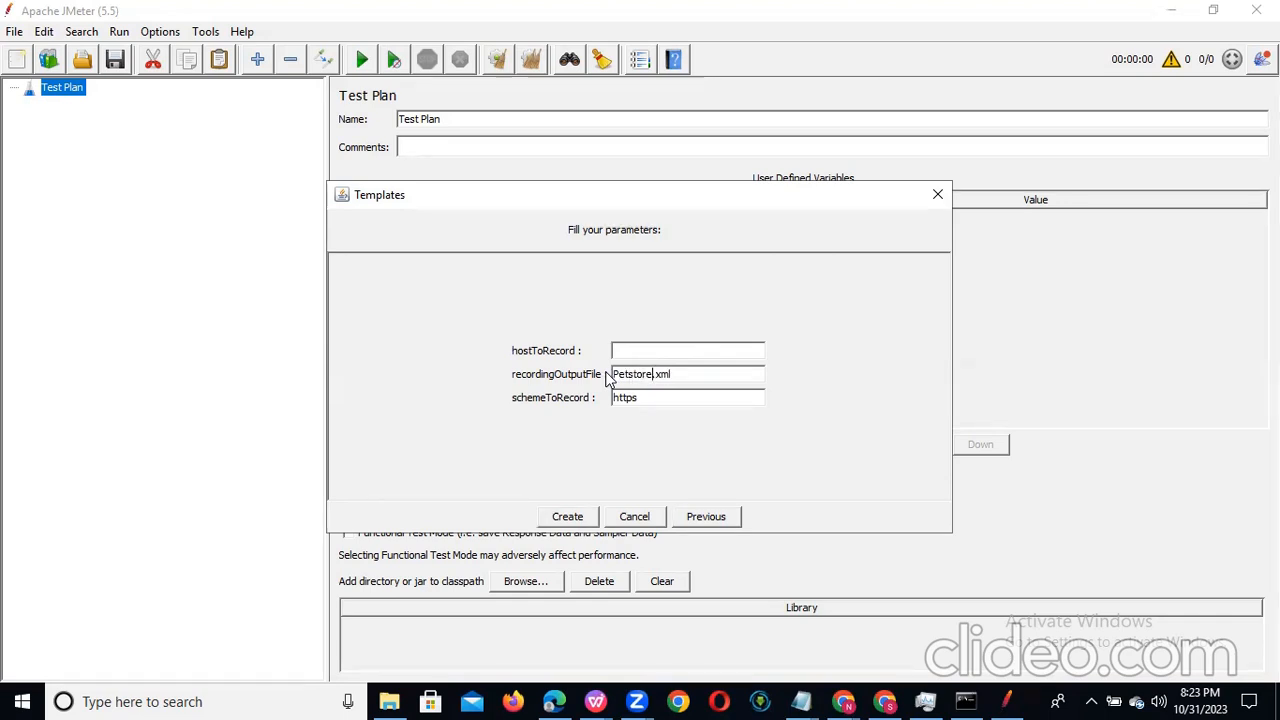
type("3")
type("1102023")
left_click(563, 518)
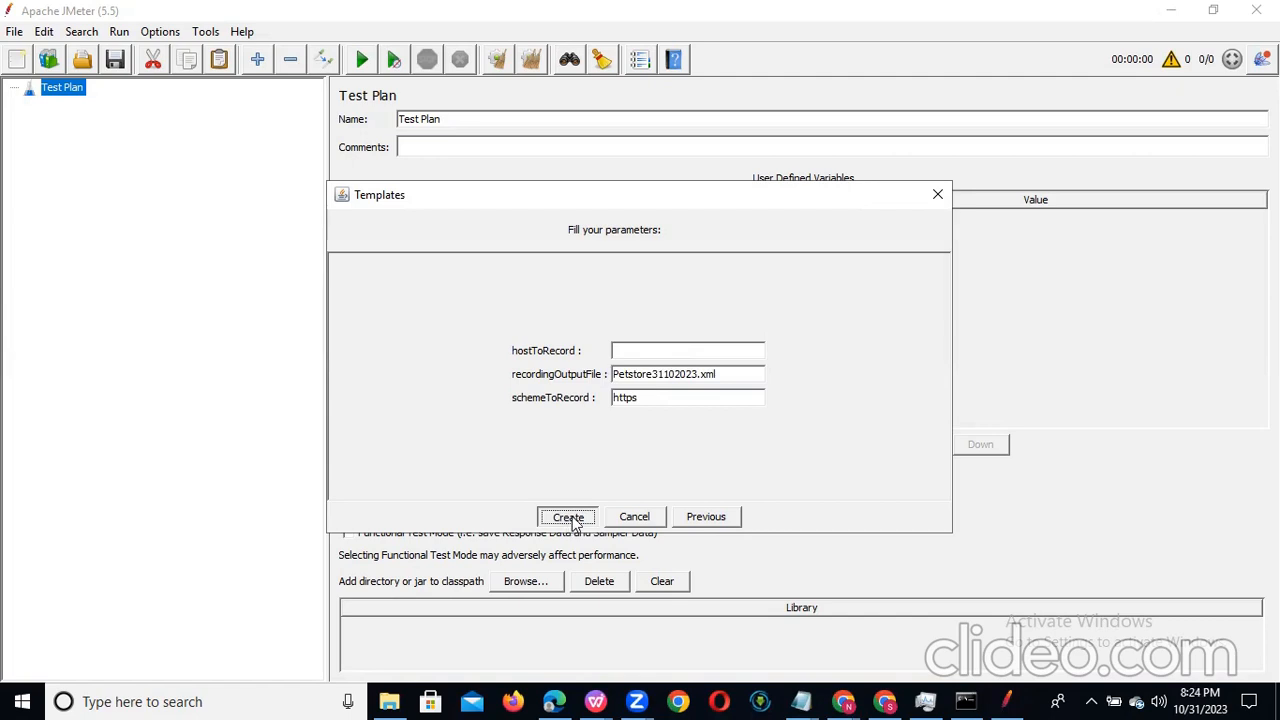
left_click(568, 518)
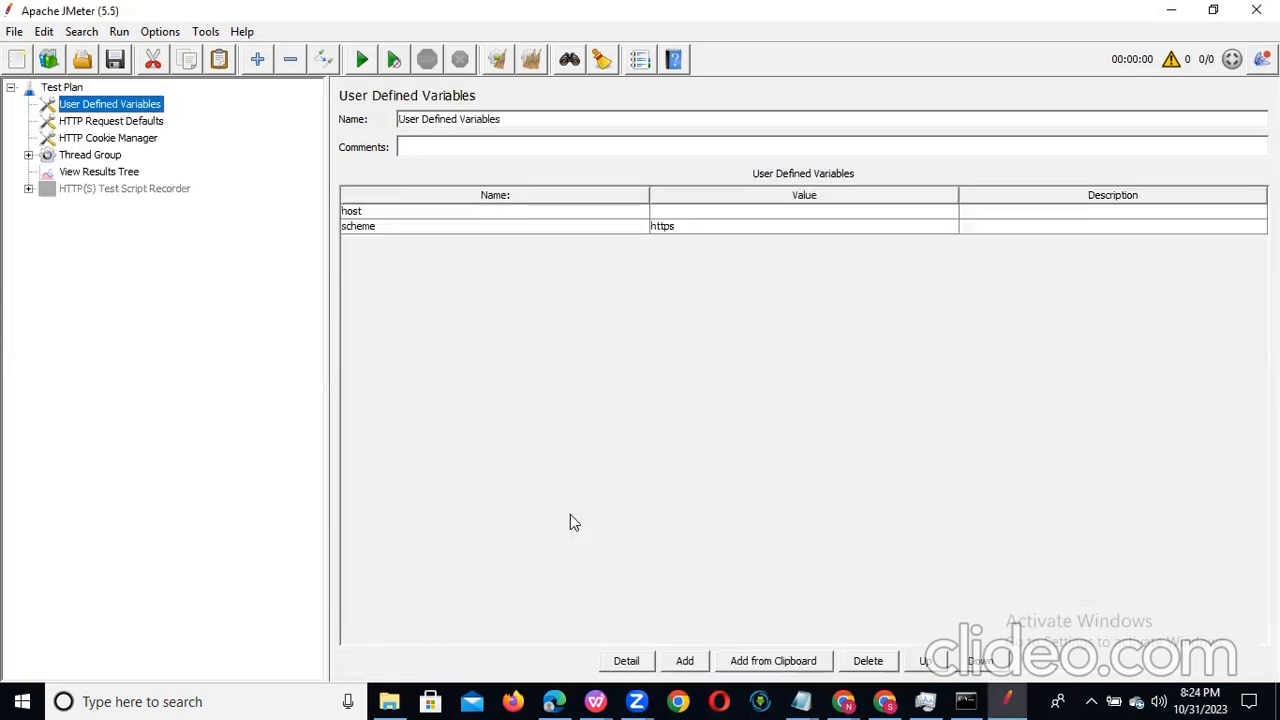
Step: Examine the settings of each test plan element, from User Defined Variables down to the HTTP(S) Test Script Recorder
left_click(76, 92)
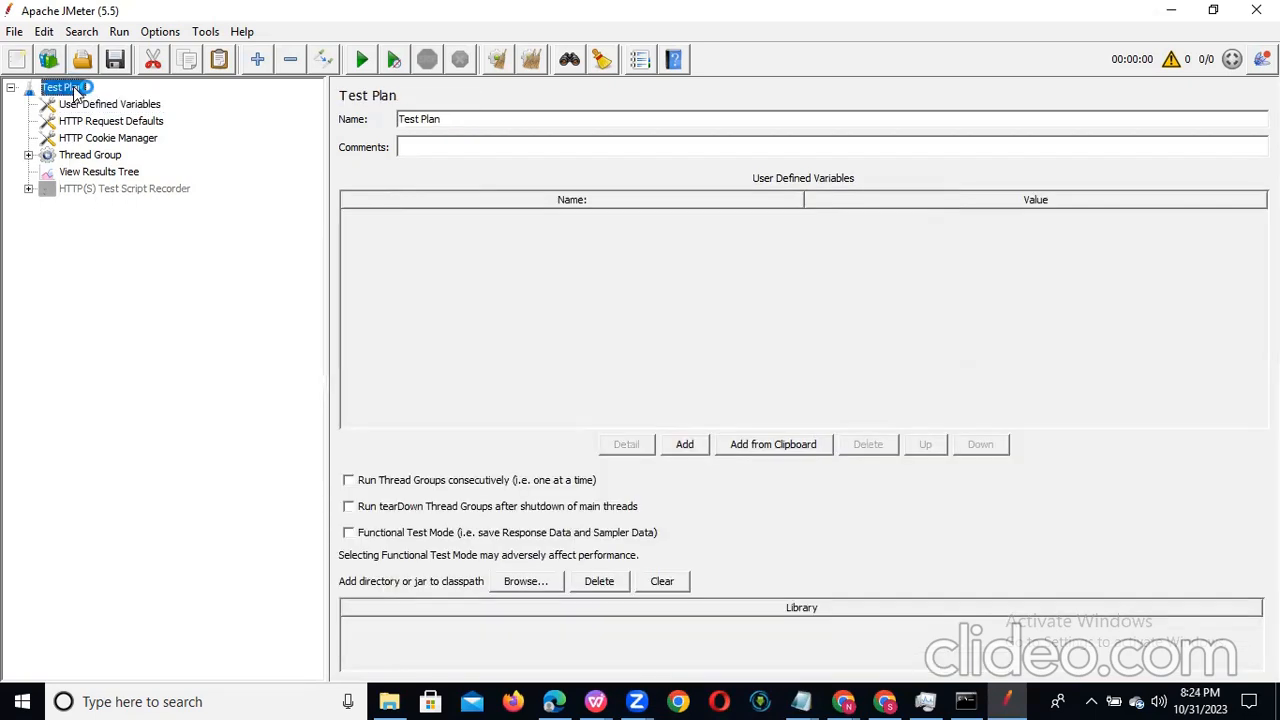
left_click(137, 106)
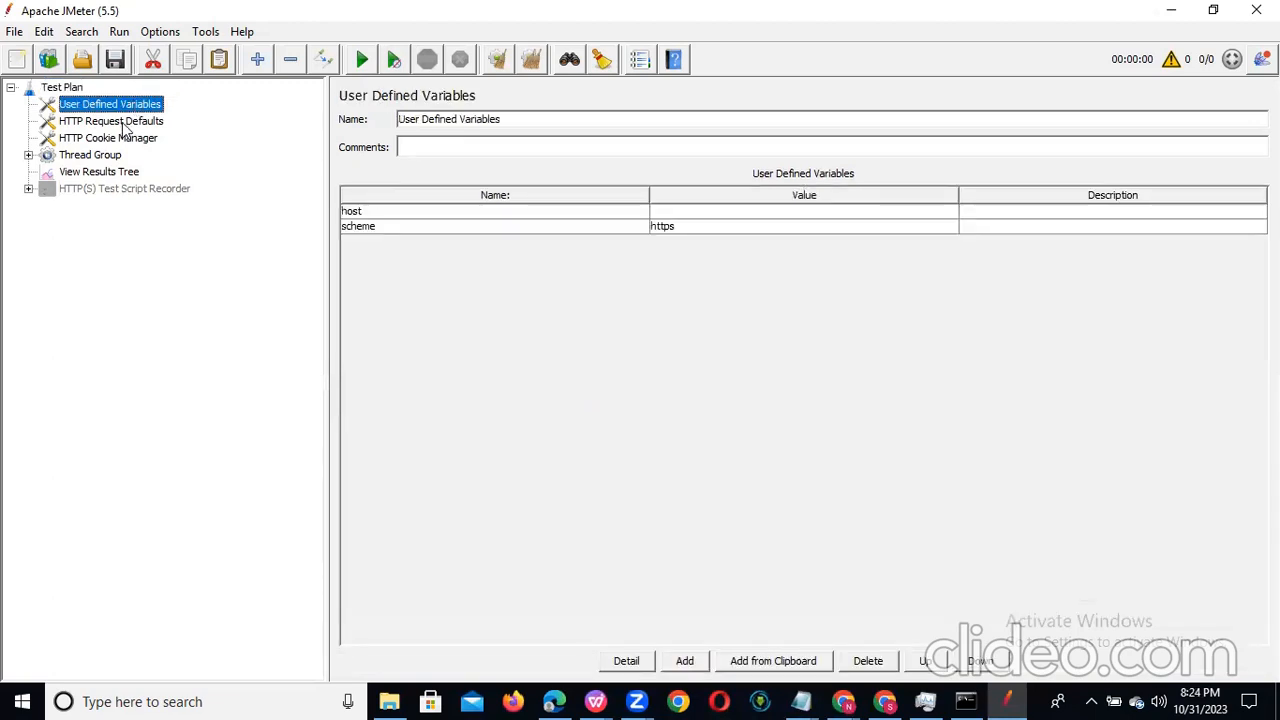
left_click(124, 122)
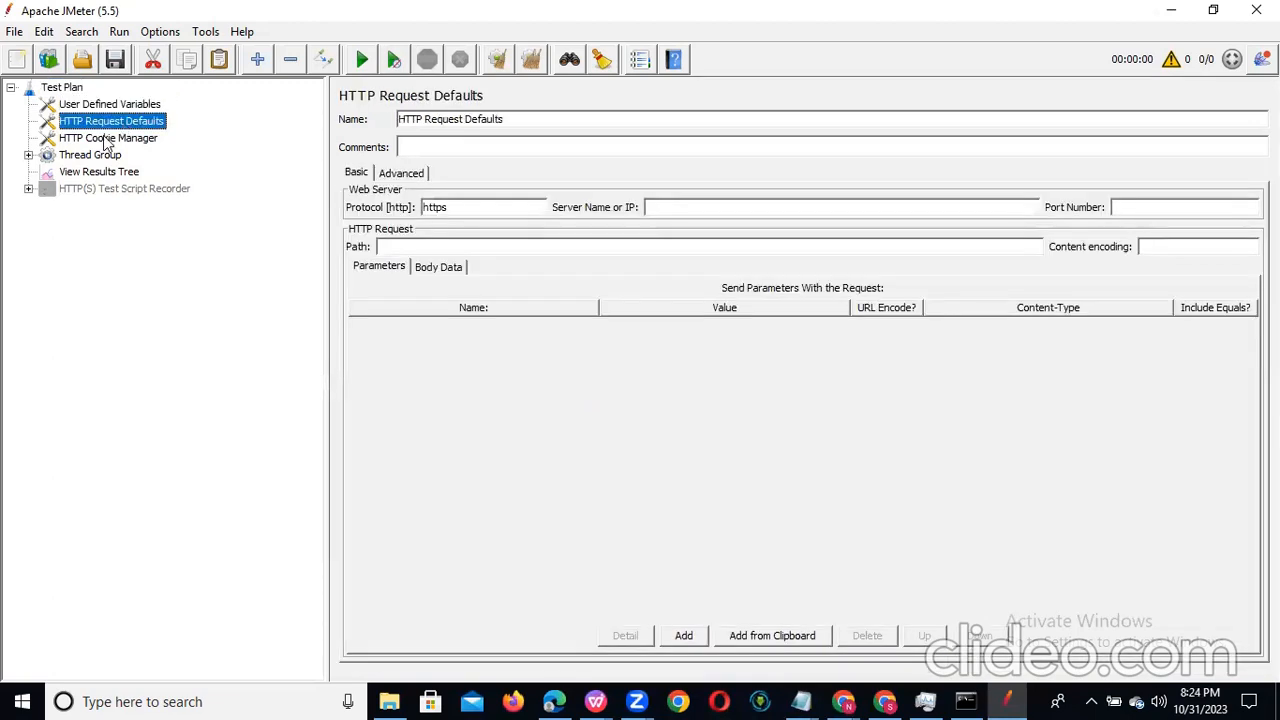
left_click(107, 140)
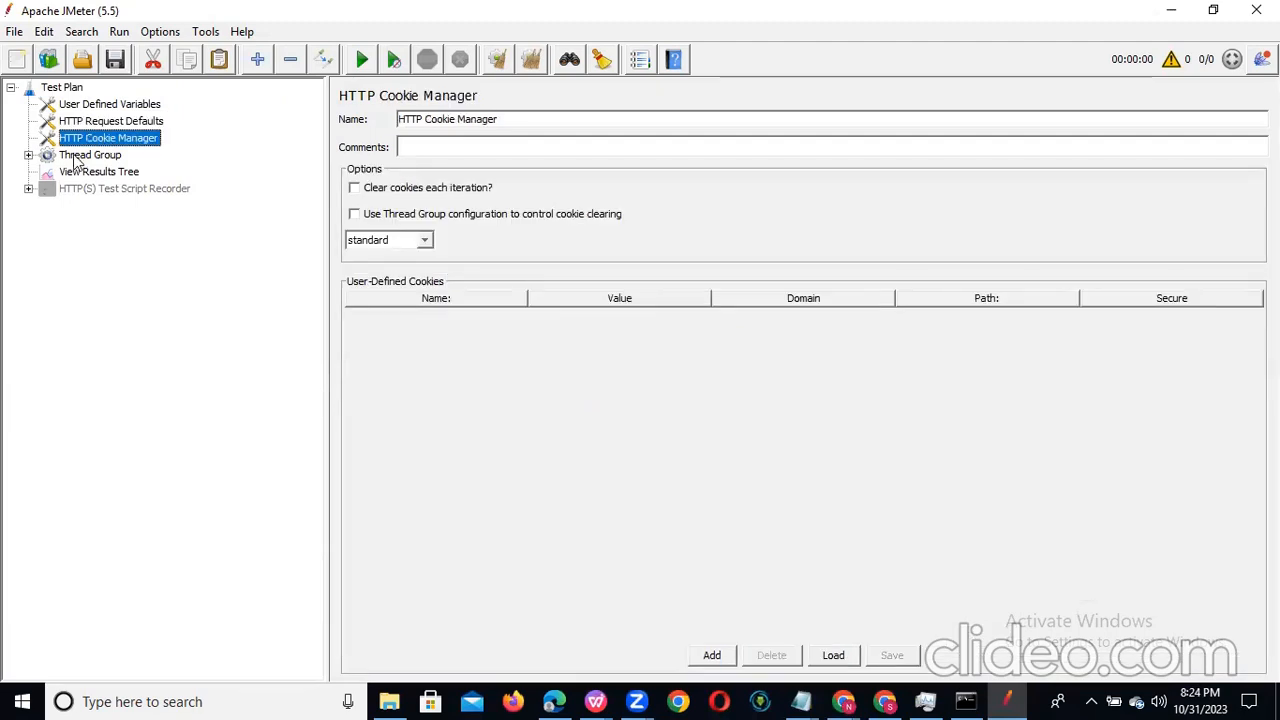
left_click(77, 158)
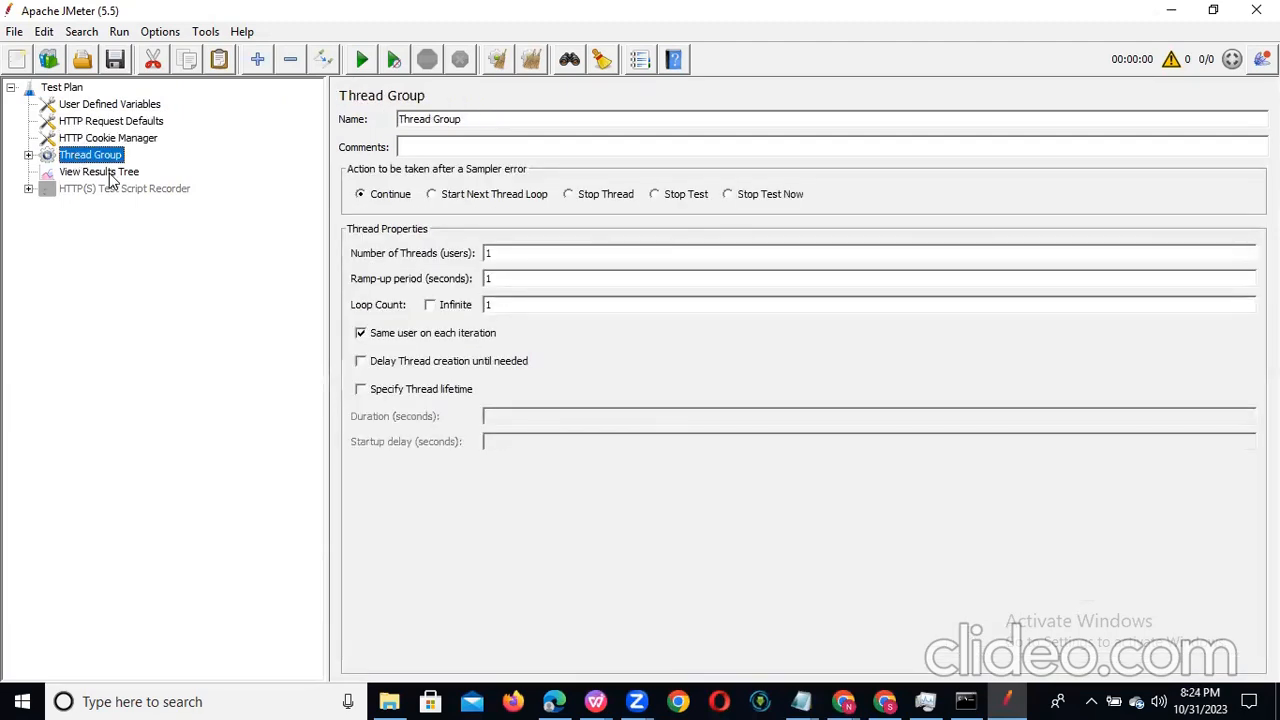
left_click(105, 173)
left_click(28, 189)
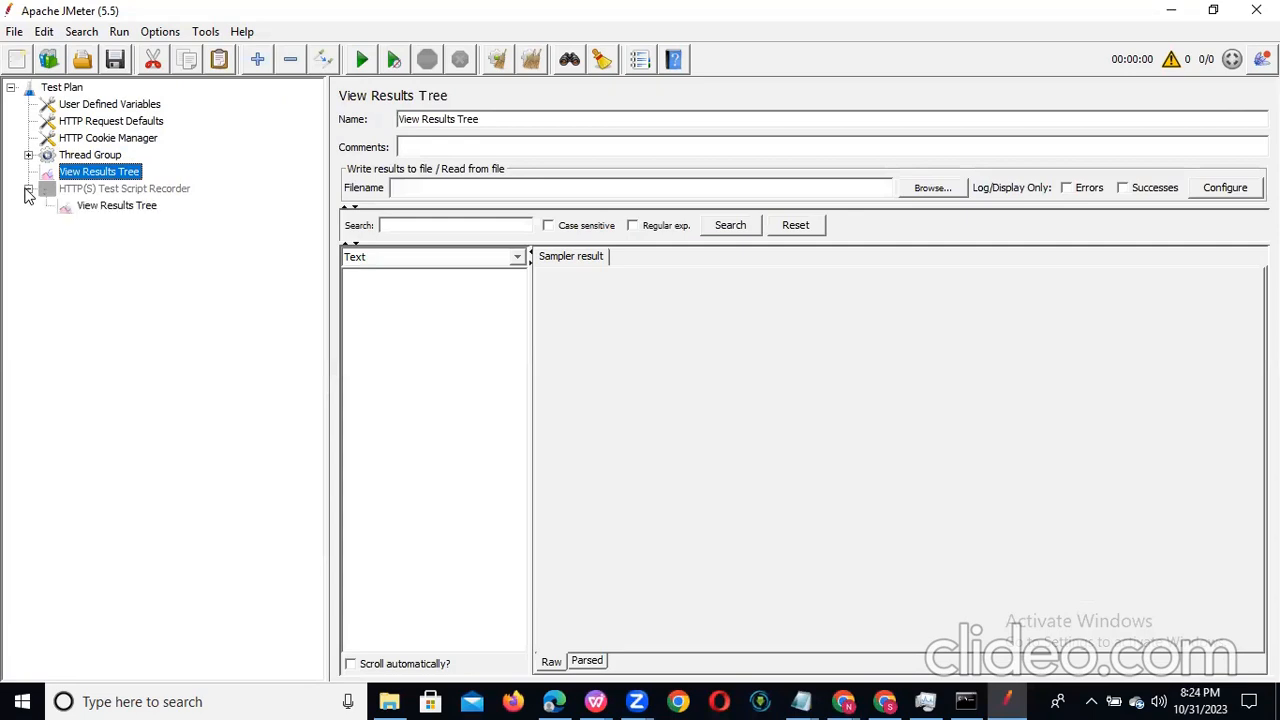
left_click(120, 195)
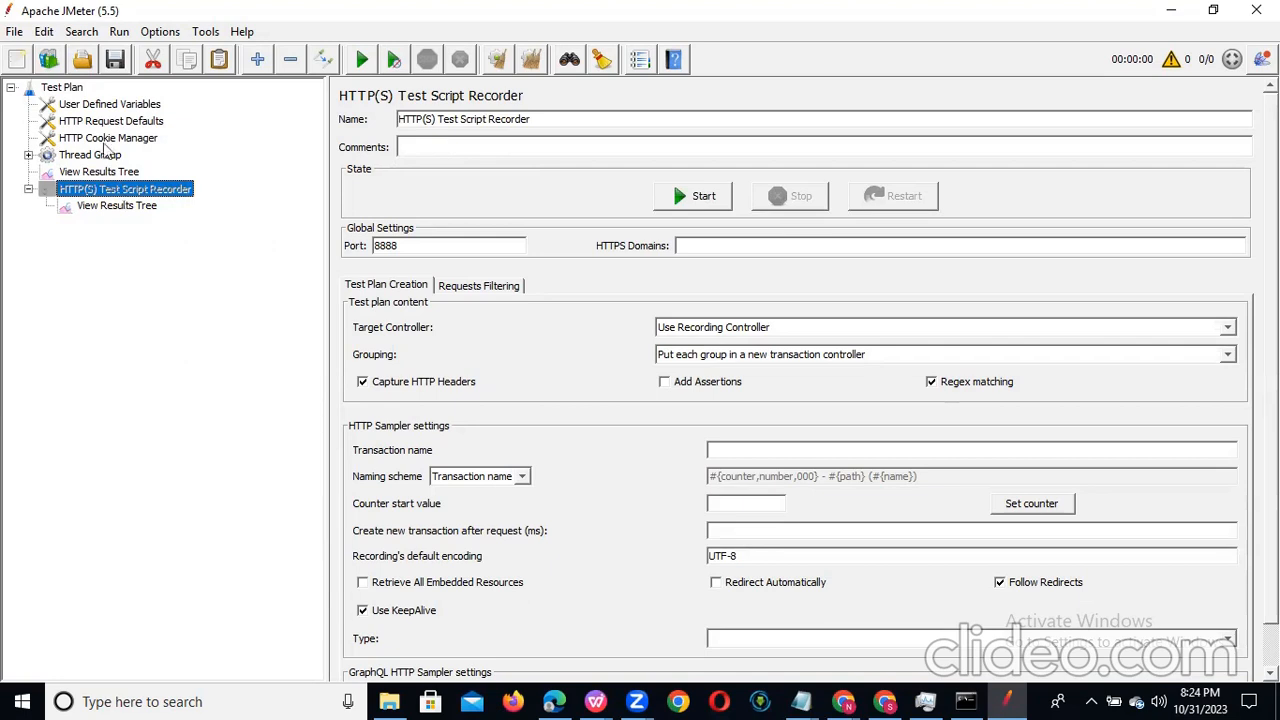
left_click(66, 89)
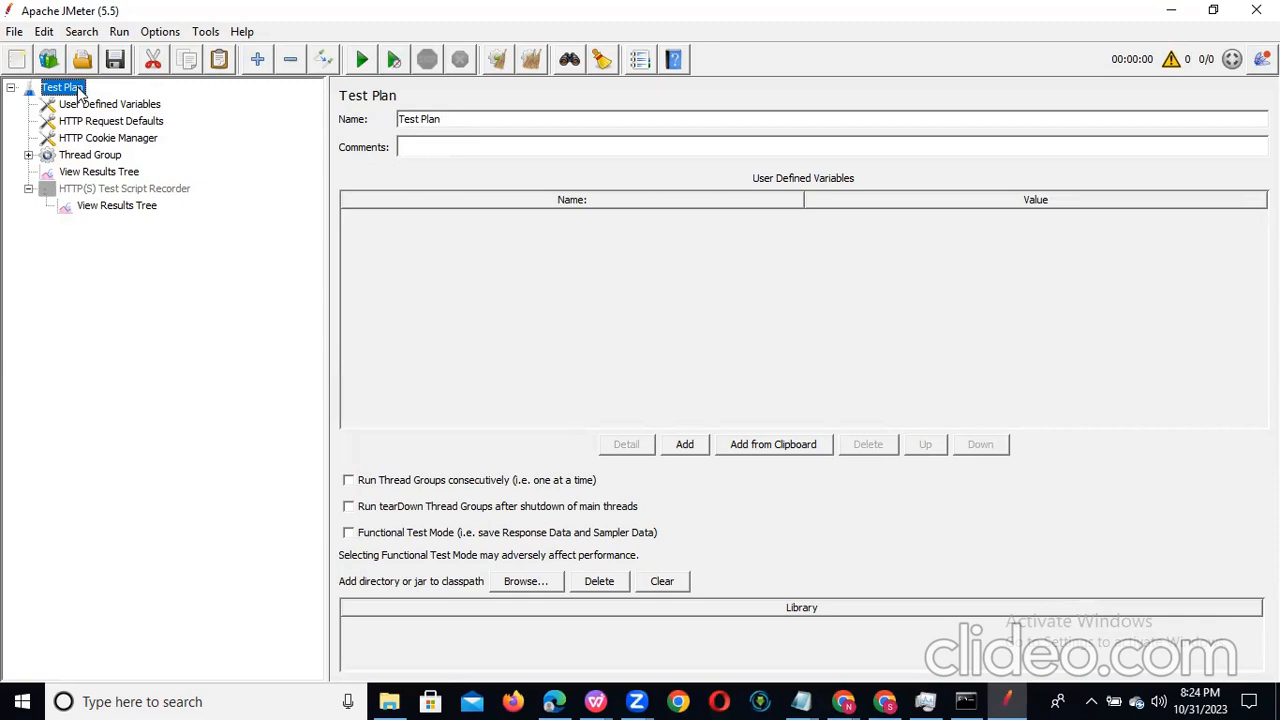
Step: Set the Thread Group to 10 threads (users) with a ramp-up period of 10 seconds
left_click(87, 160)
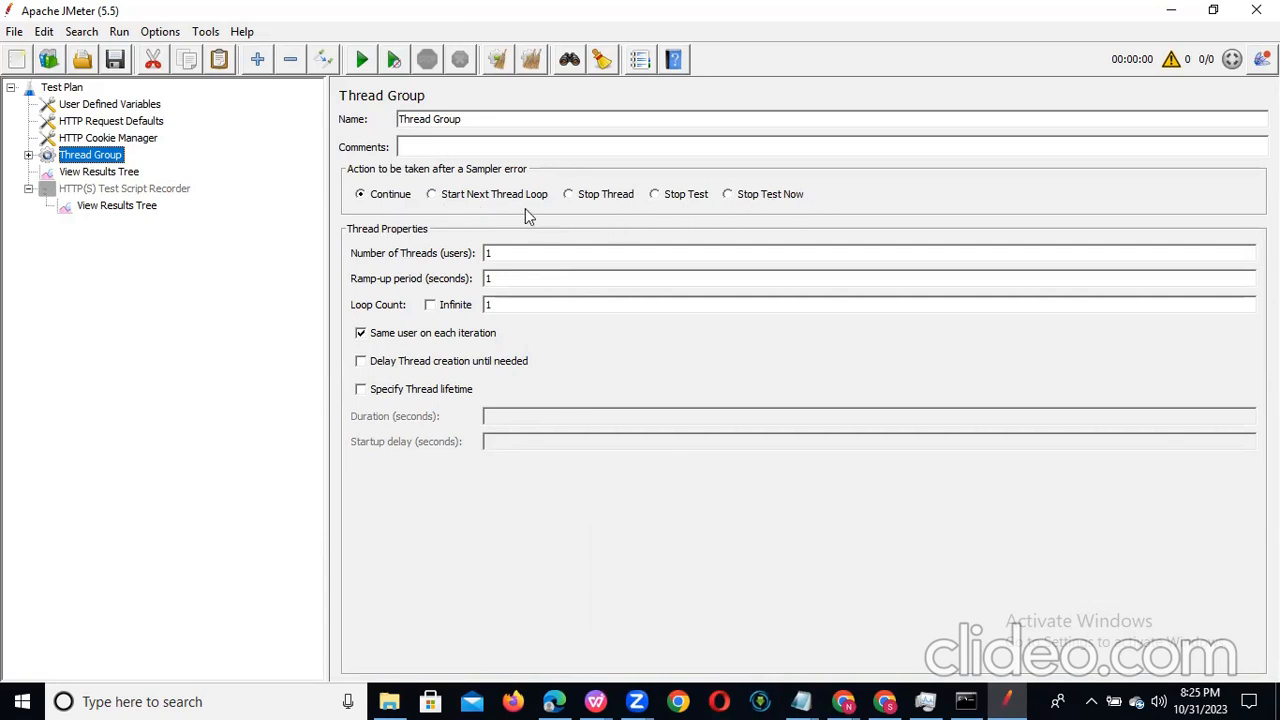
left_click(507, 256)
type("0")
left_click(513, 277)
type("0")
Step: Review the View Results Tree listener and enable the HTTP(S) Test Script Recorder
left_click(89, 174)
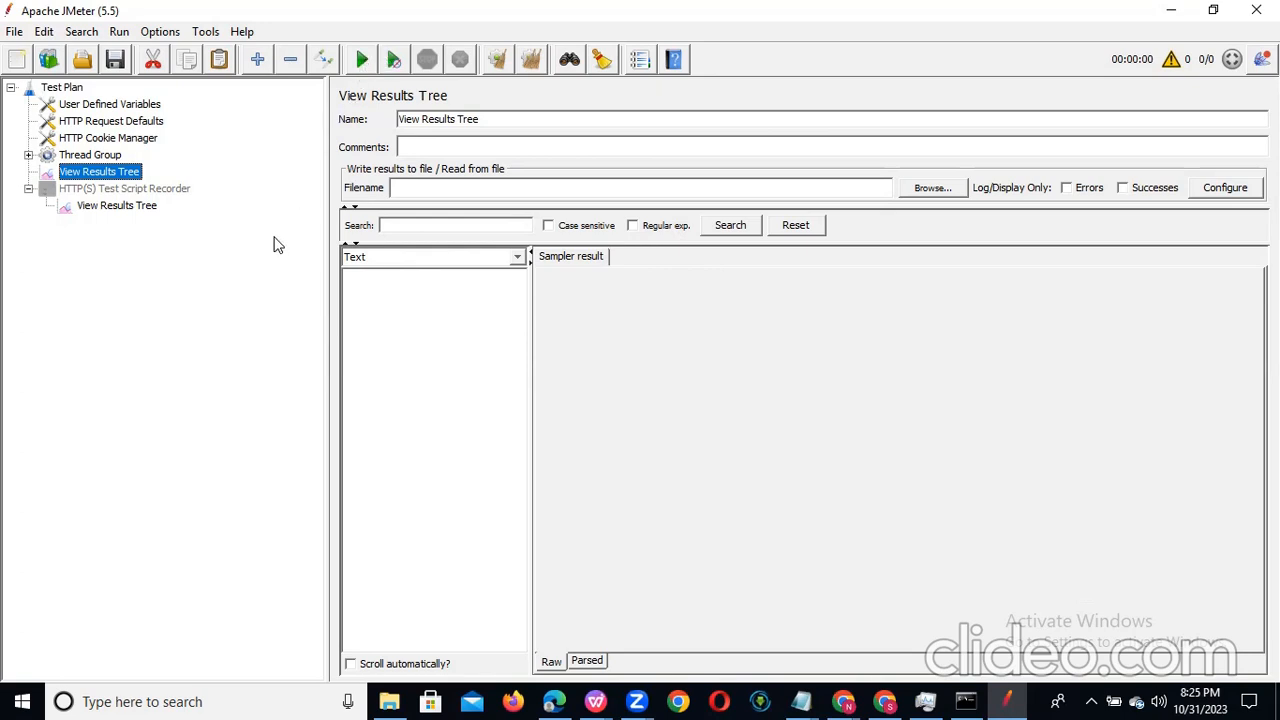
left_click(149, 192)
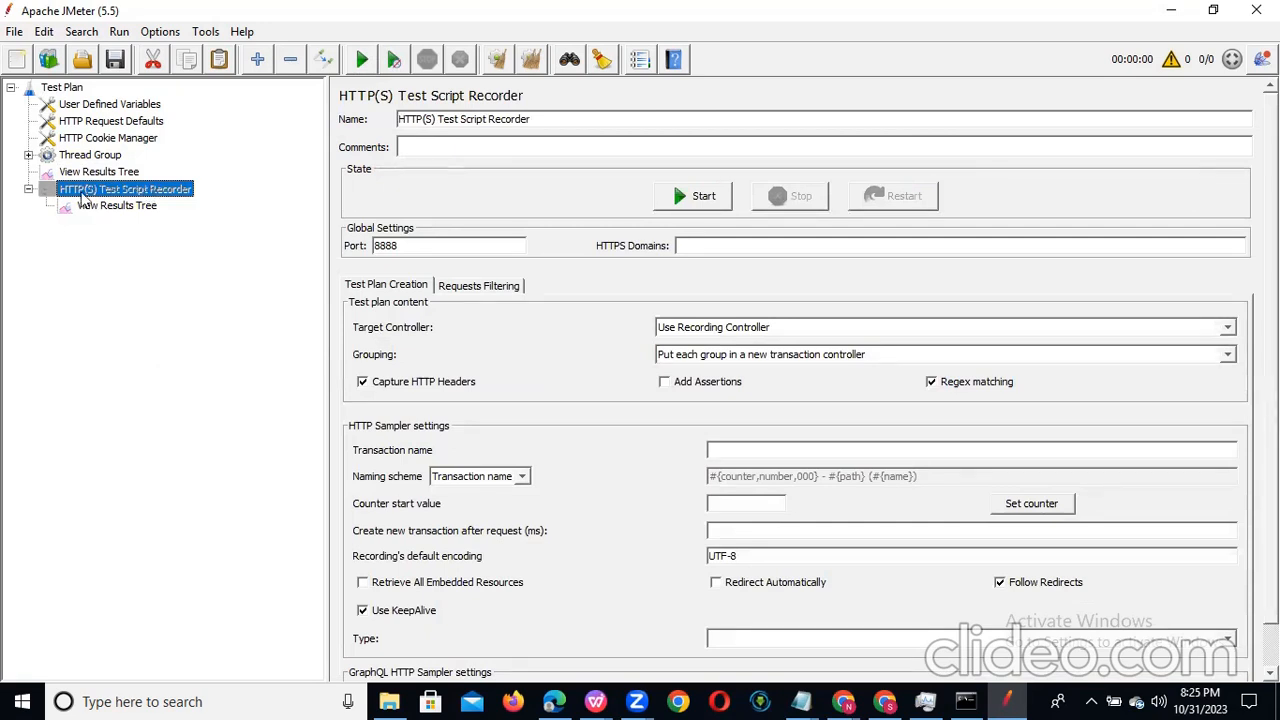
left_click(29, 190)
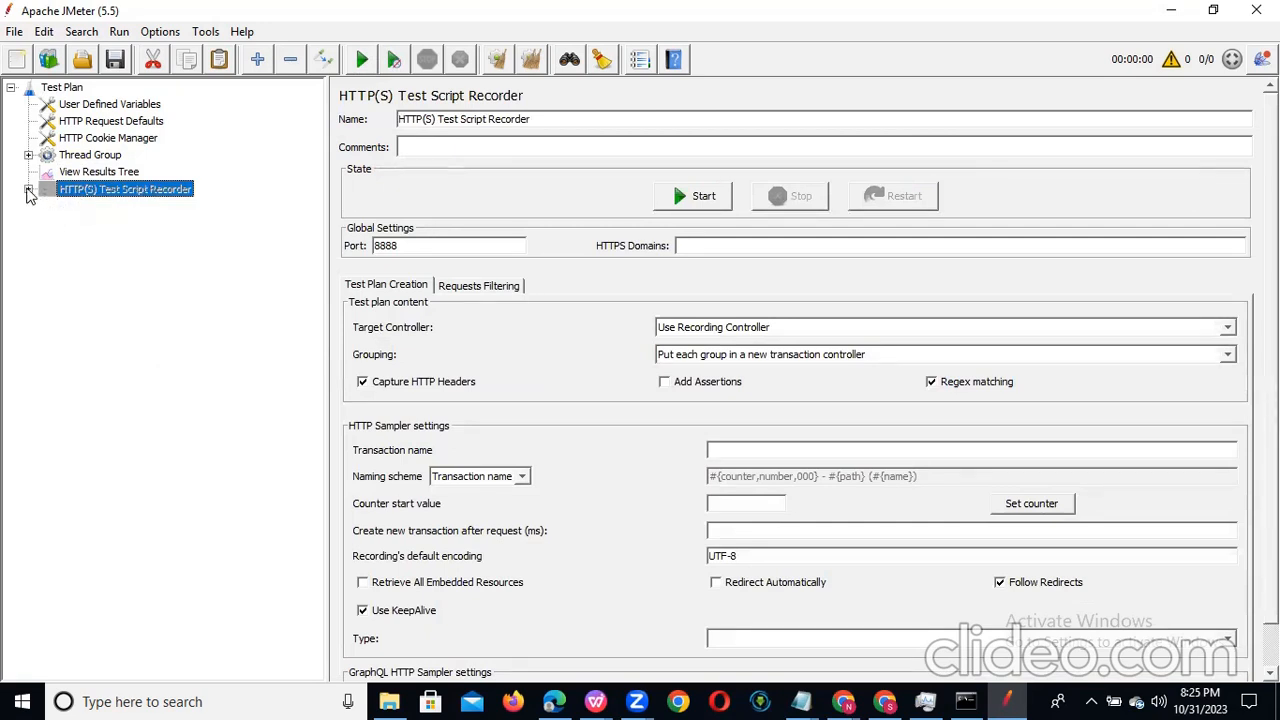
left_click(29, 190)
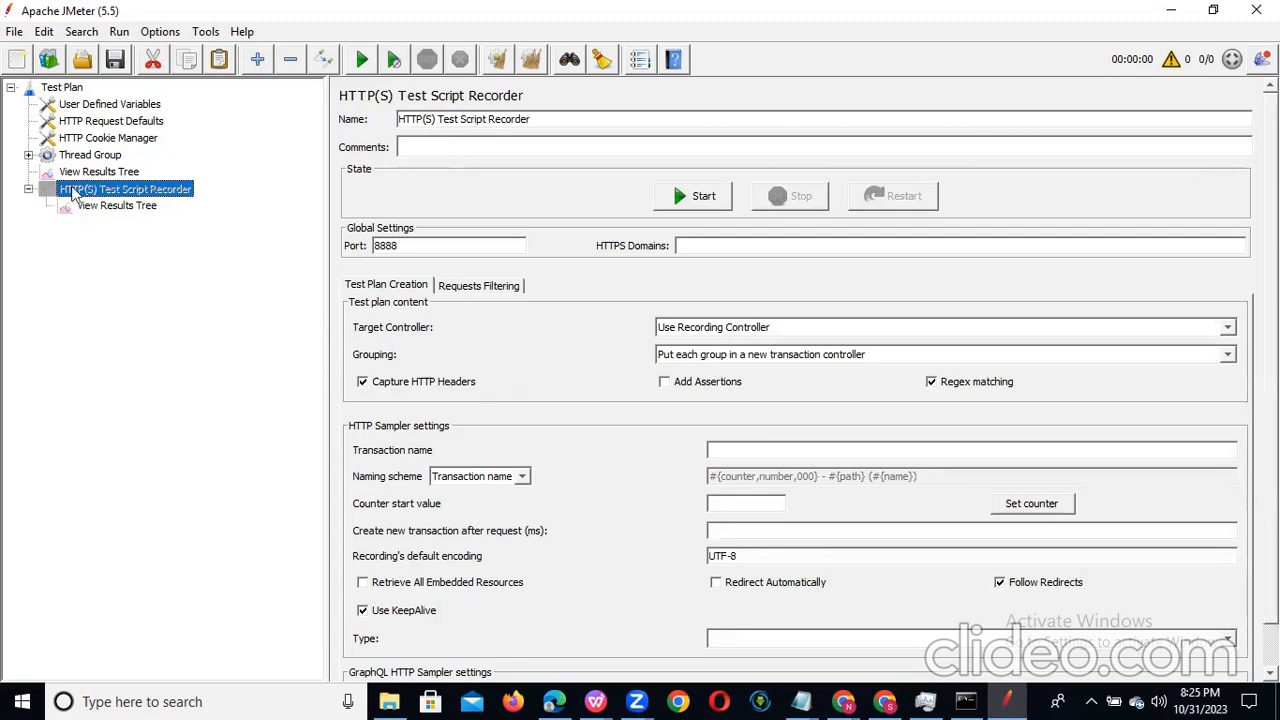
right_click(141, 193)
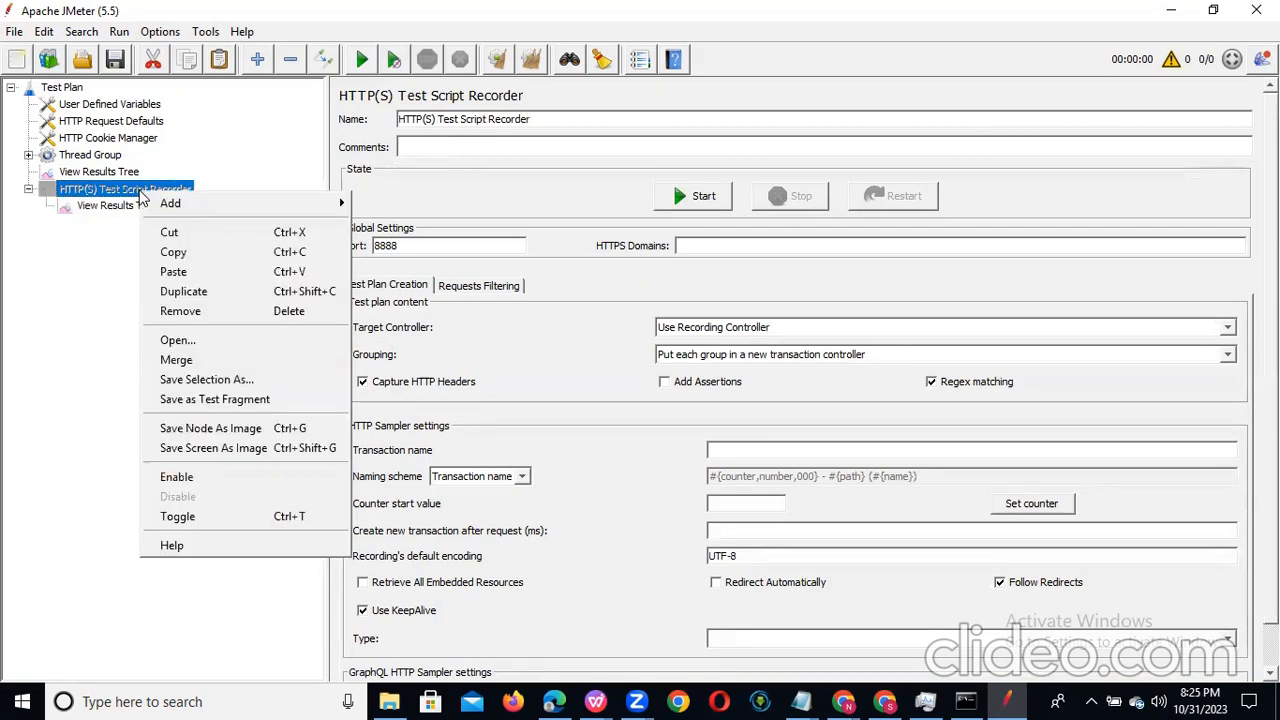
left_click(225, 480)
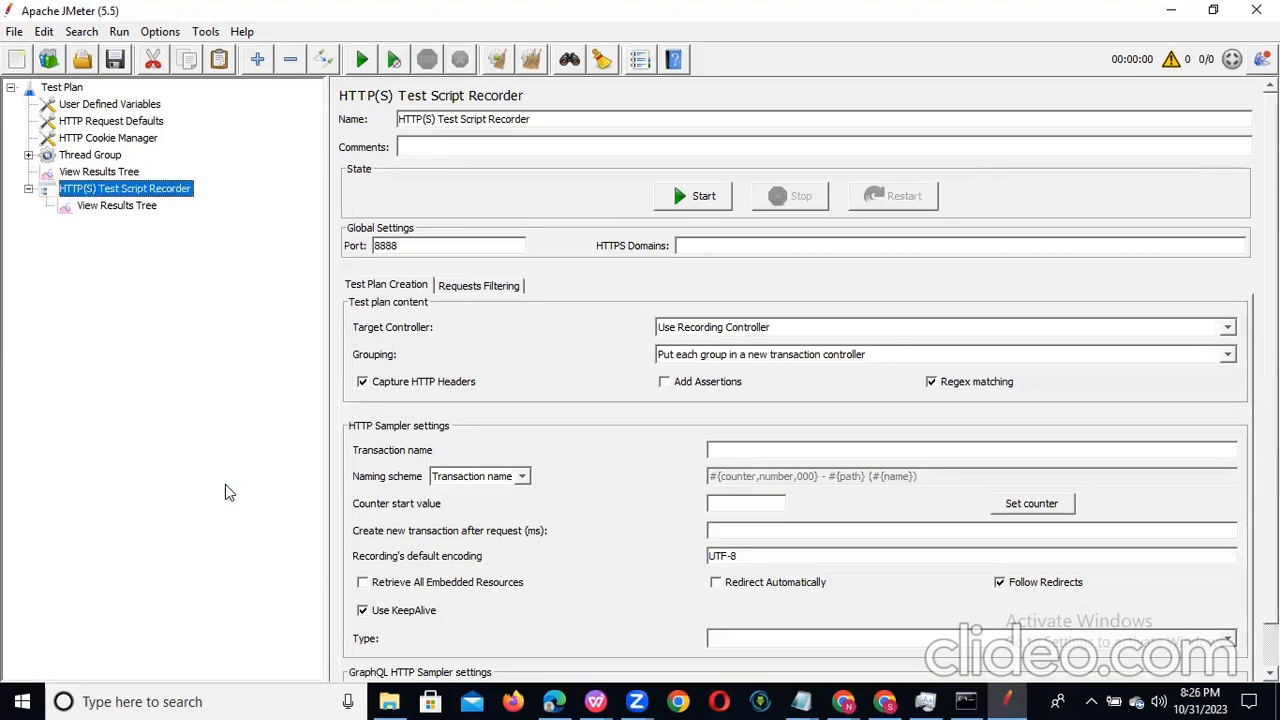
Step: Expand the Thread Group and view its Recording Controller alongside the thread settings
left_click(29, 155)
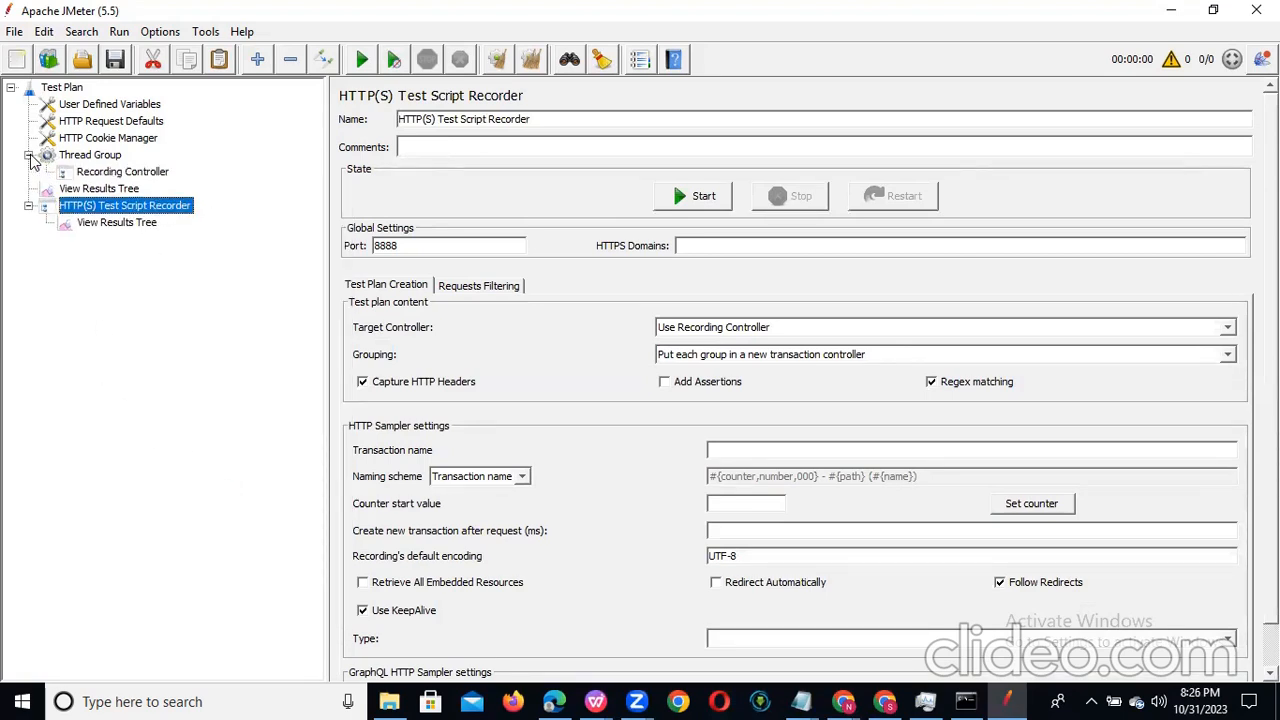
left_click(130, 173)
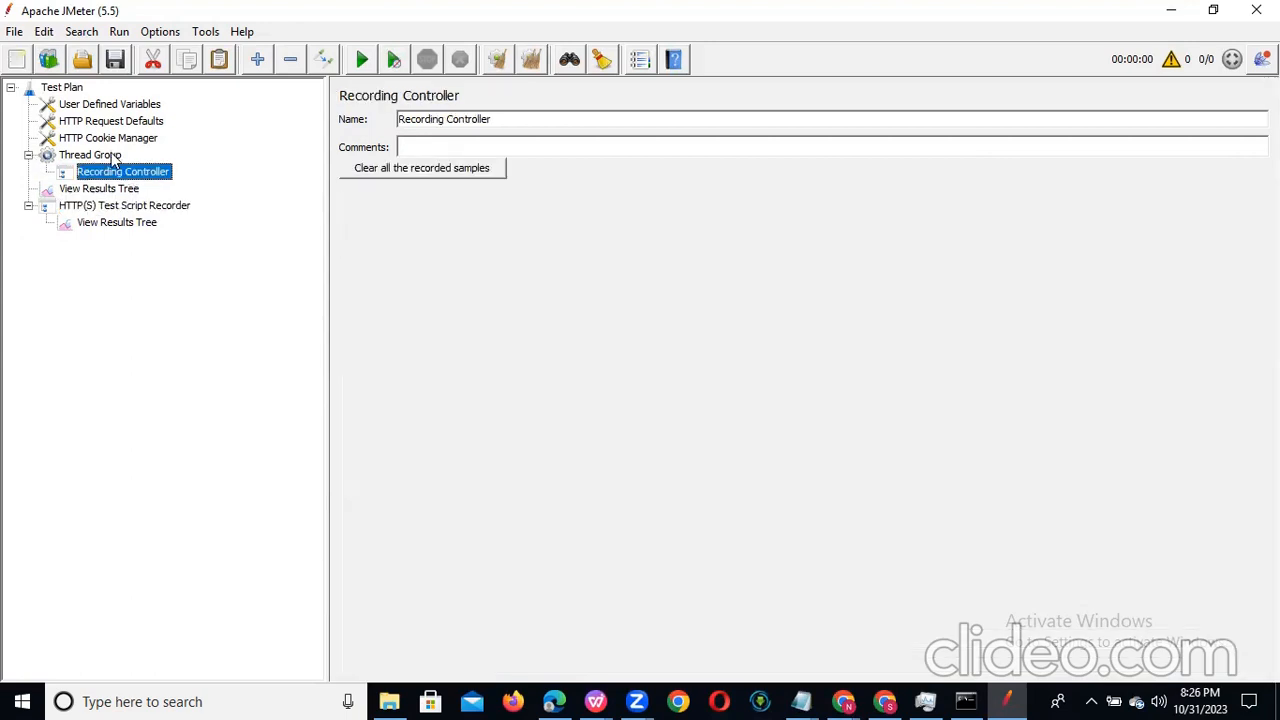
left_click(112, 158)
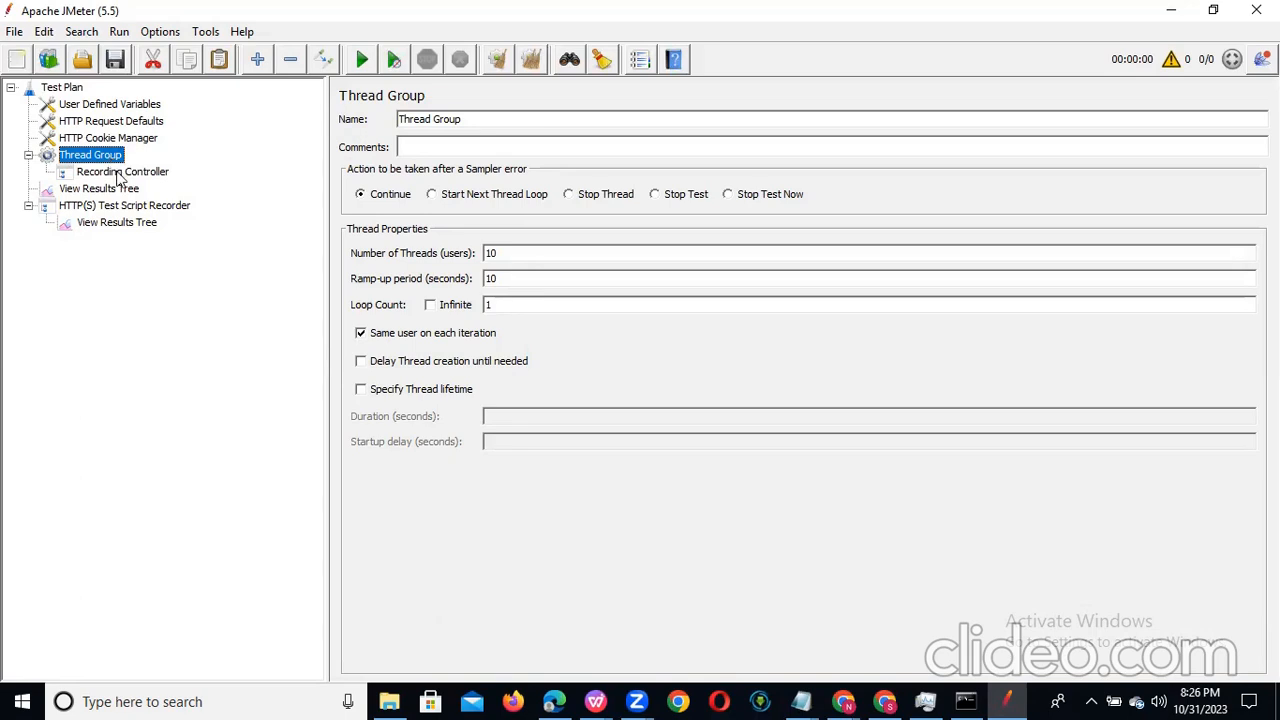
left_click(119, 173)
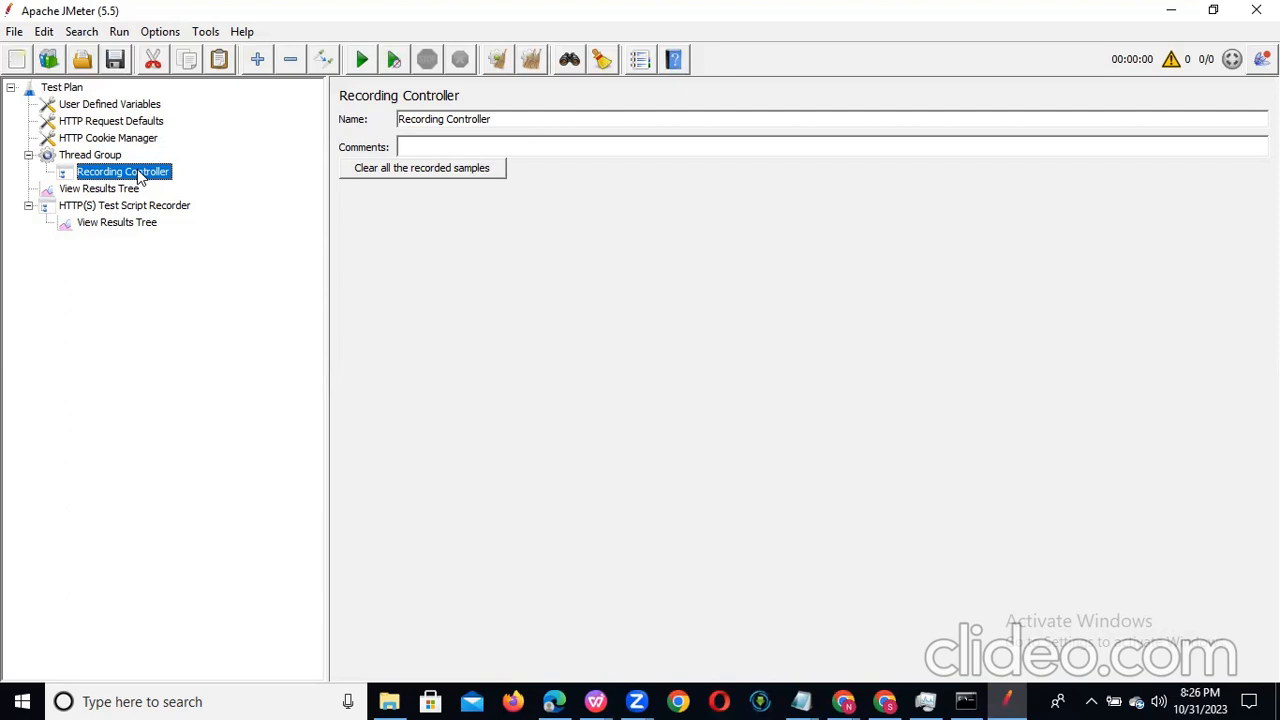
Step: Set the HTTP(S) Test Script Recorder's target controller to Test Plan > Thread Group > Recording Controller
left_click(140, 207)
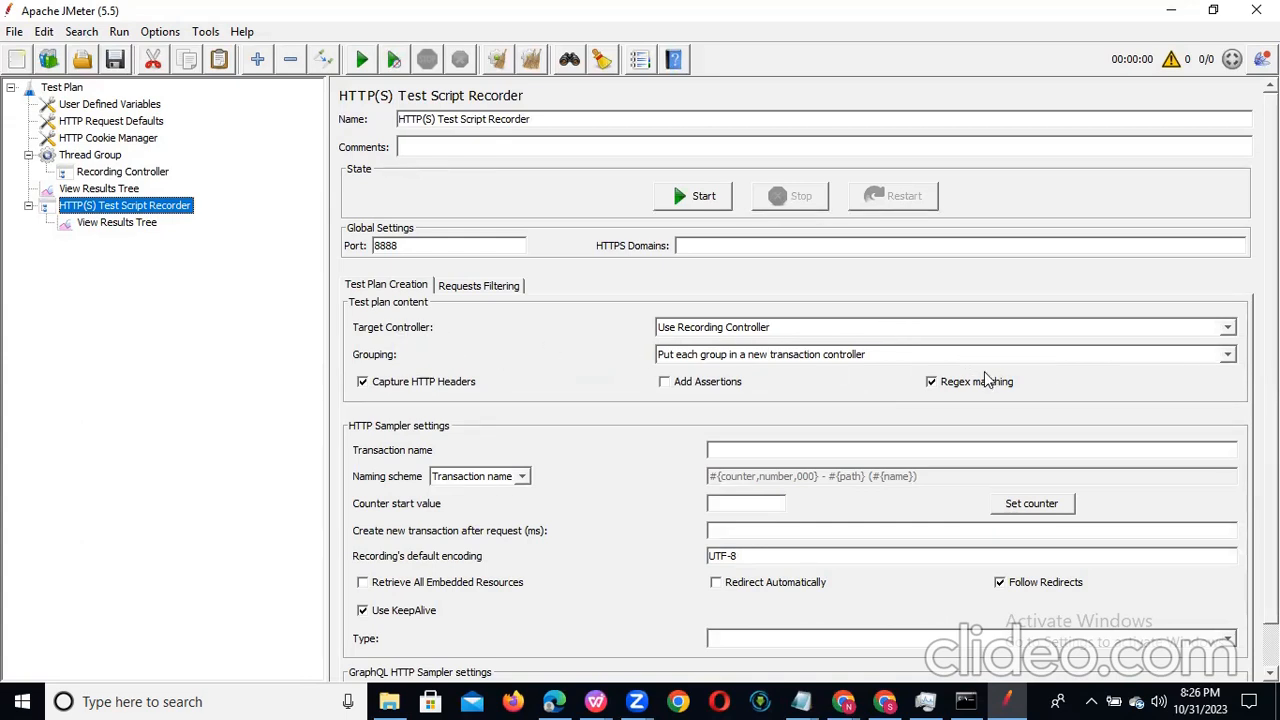
left_click(1227, 328)
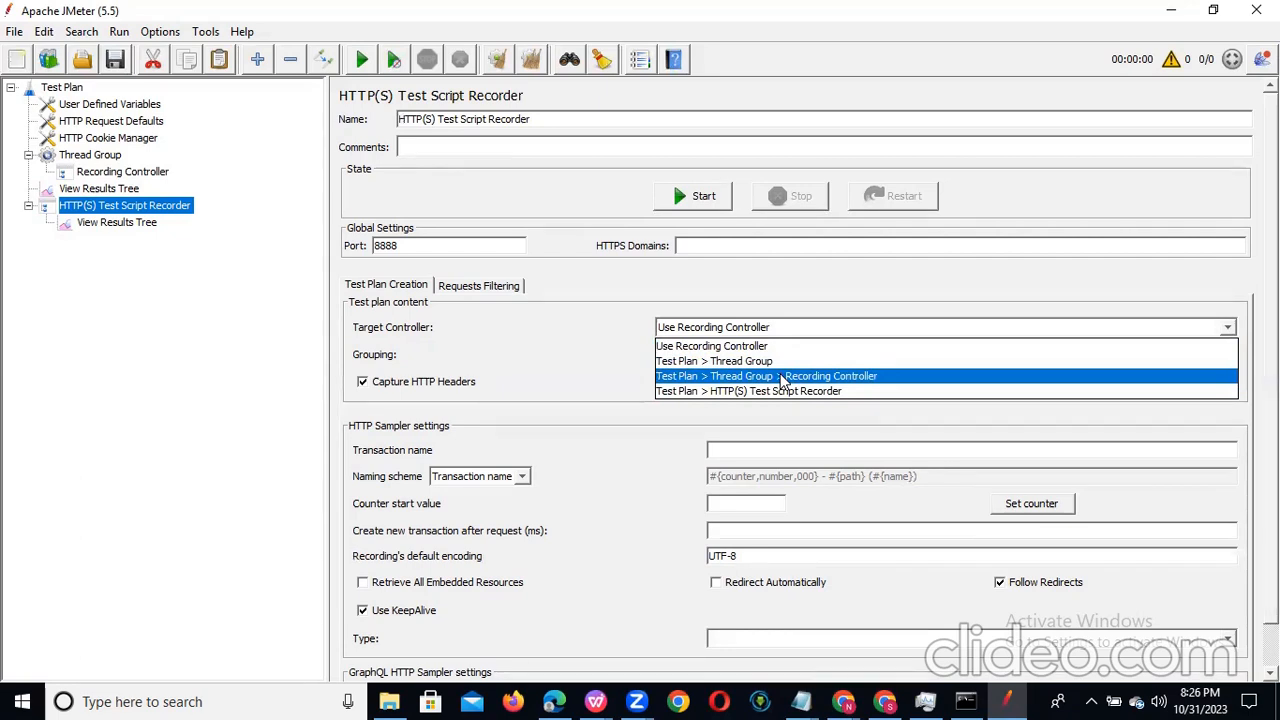
left_click(864, 375)
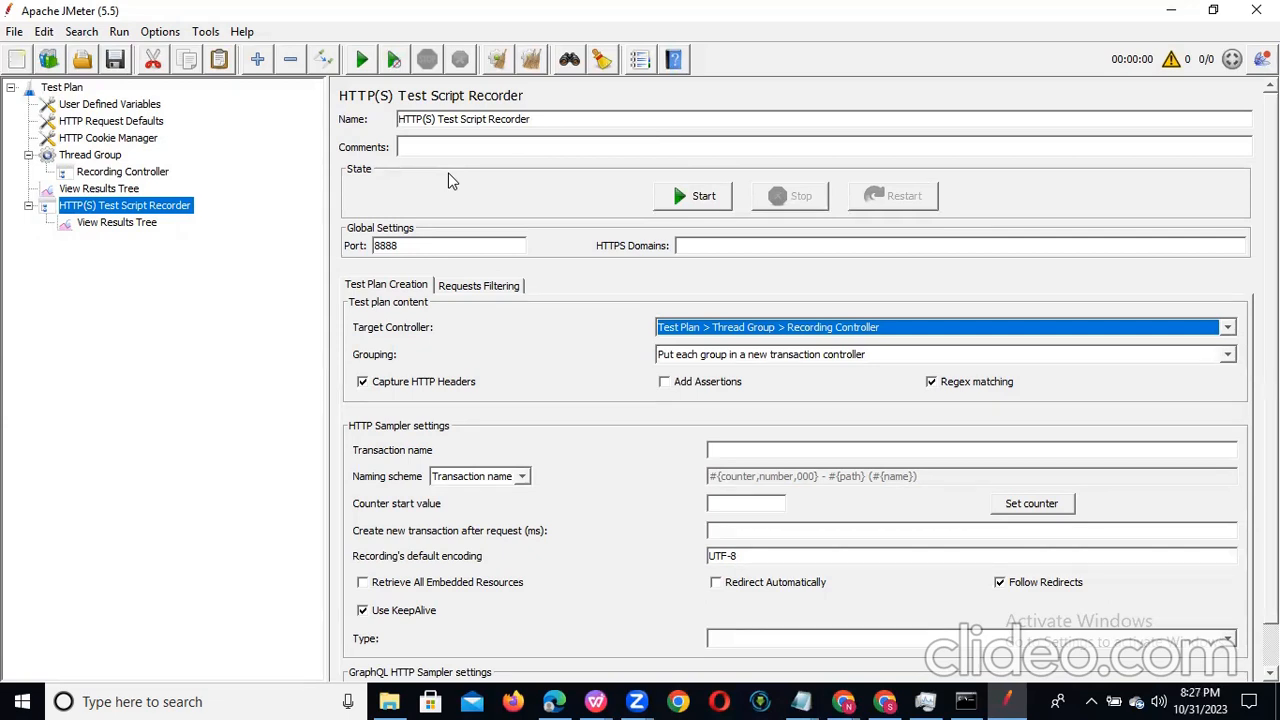
Step: Switch to the untitled Notepad notes and add the heading "Jmeter Pre_req" below the Java line, separated by a blank line
left_click(801, 701)
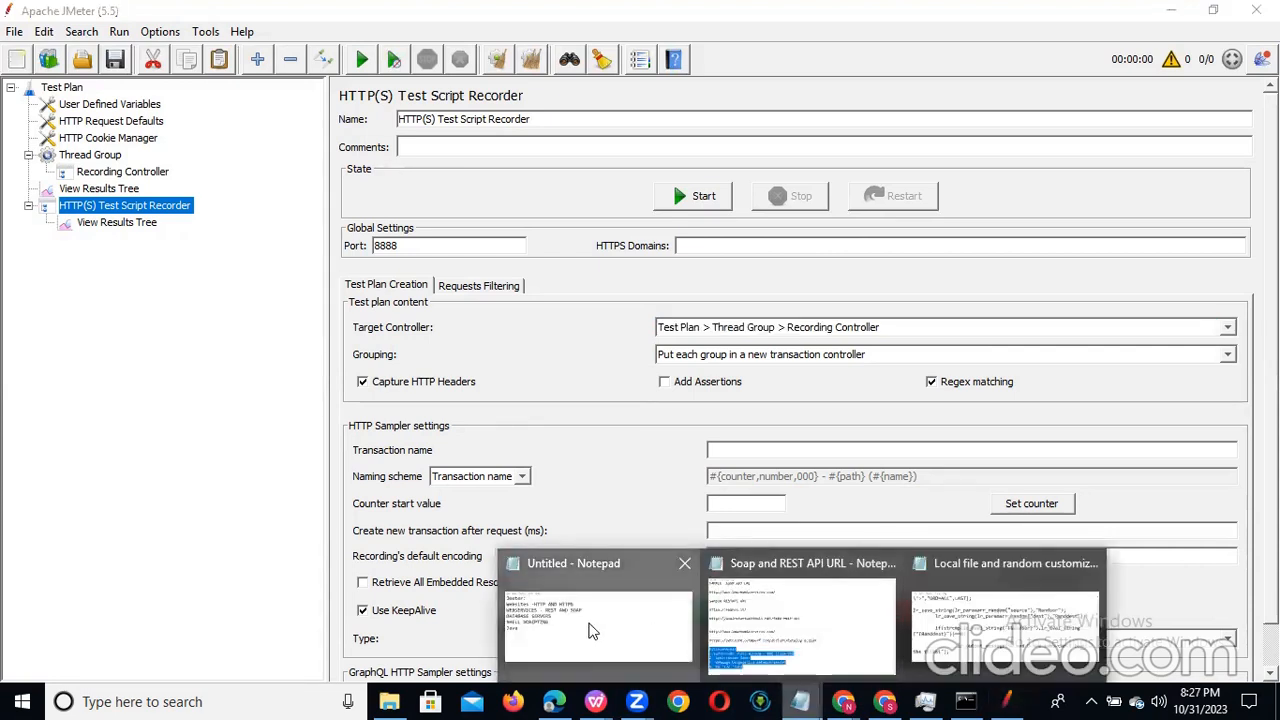
left_click(590, 630)
left_click(1137, 109)
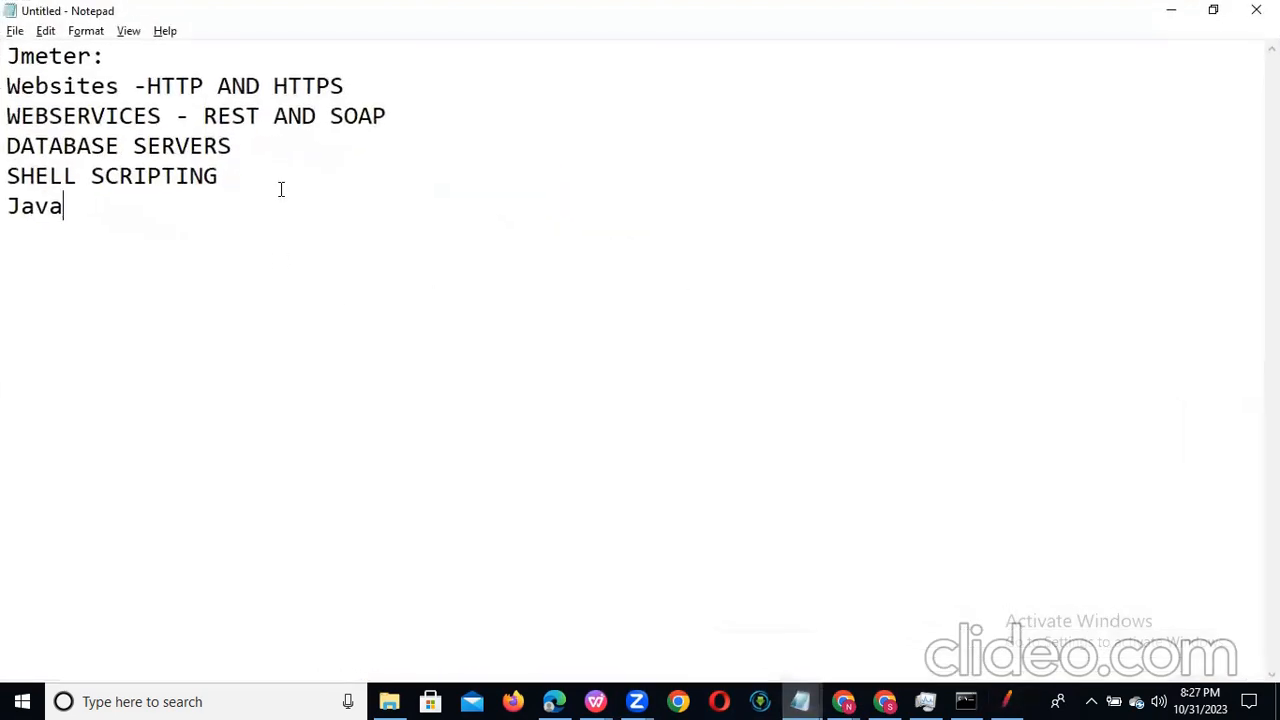
key("Return")
key("Return")
type("Jmeter Pre")
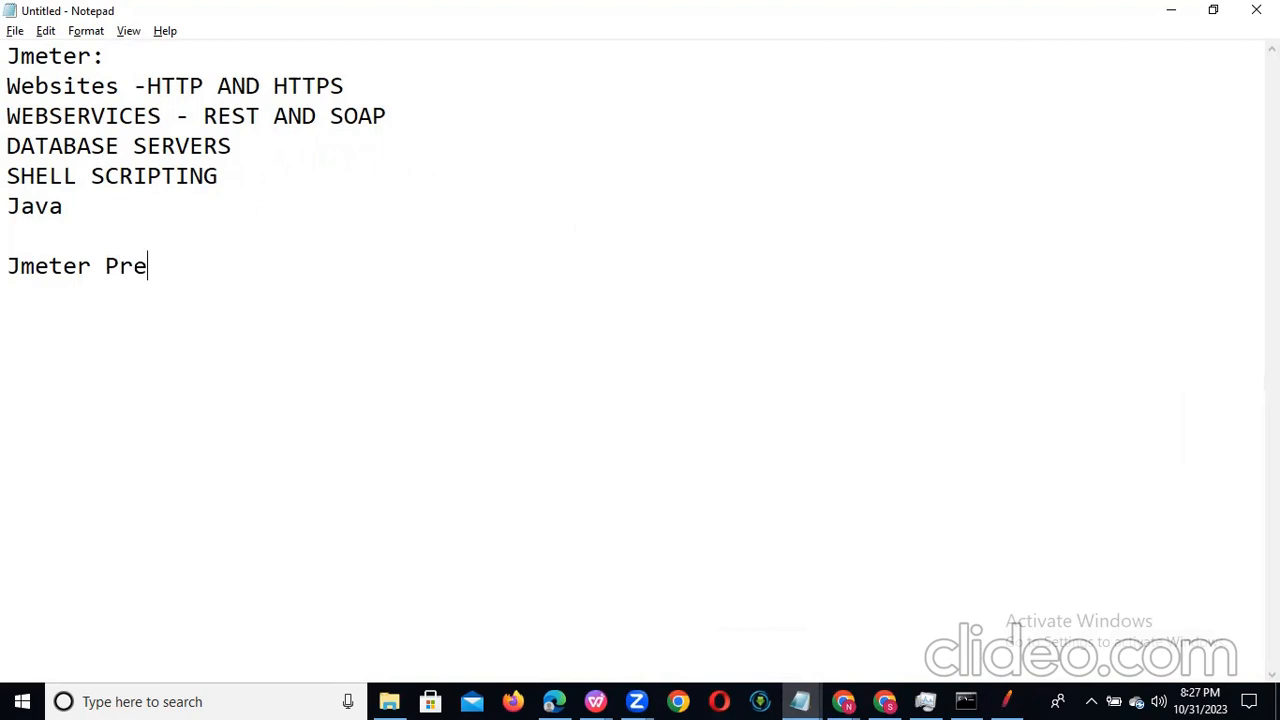
type("_req")
key("Return")
Step: List "1. Proxy" and "2. Root CA Certifacte" under the Jmeter Pre_req heading
type("1. Proxy")
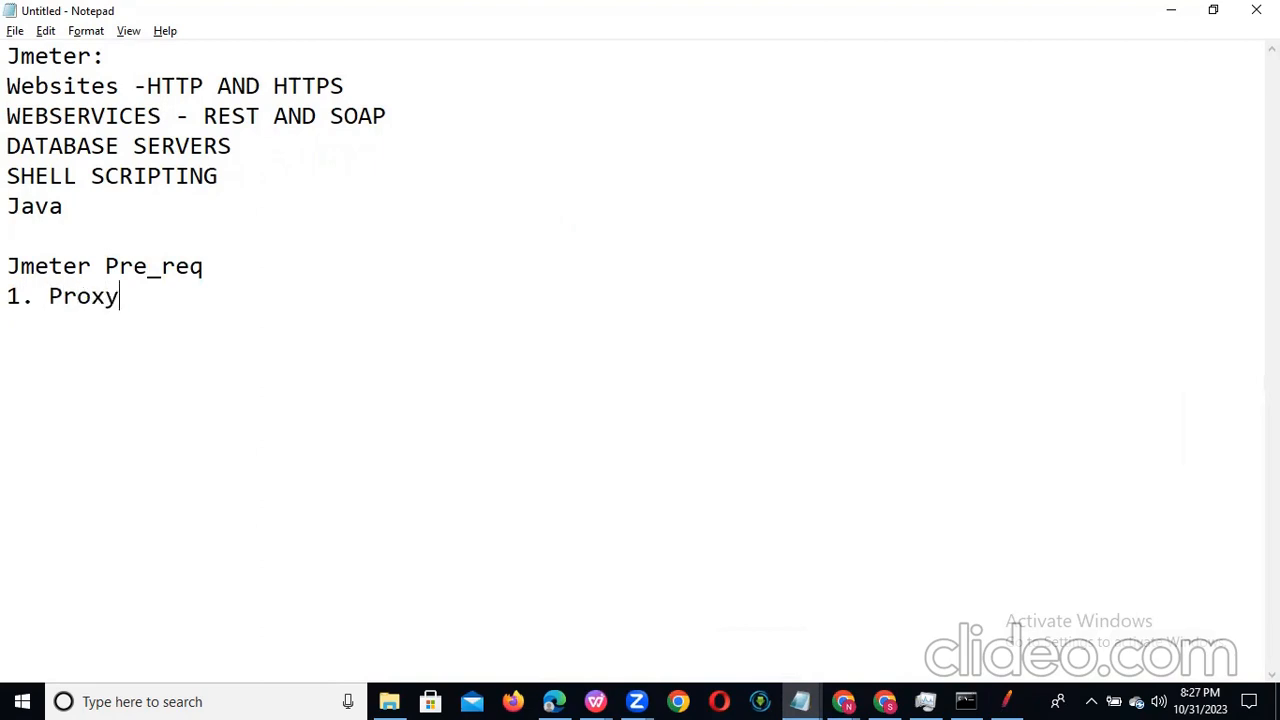
key("Return")
type("2.")
type("Root CA Ce")
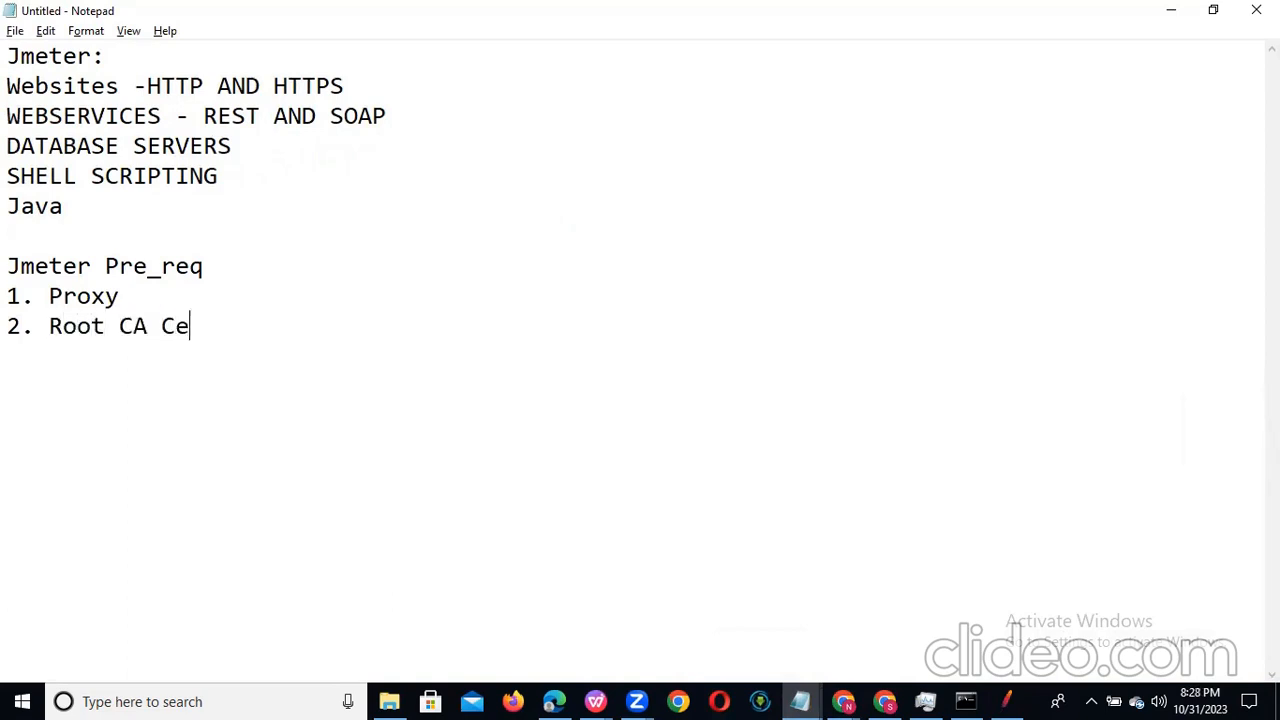
type("rtifacte")
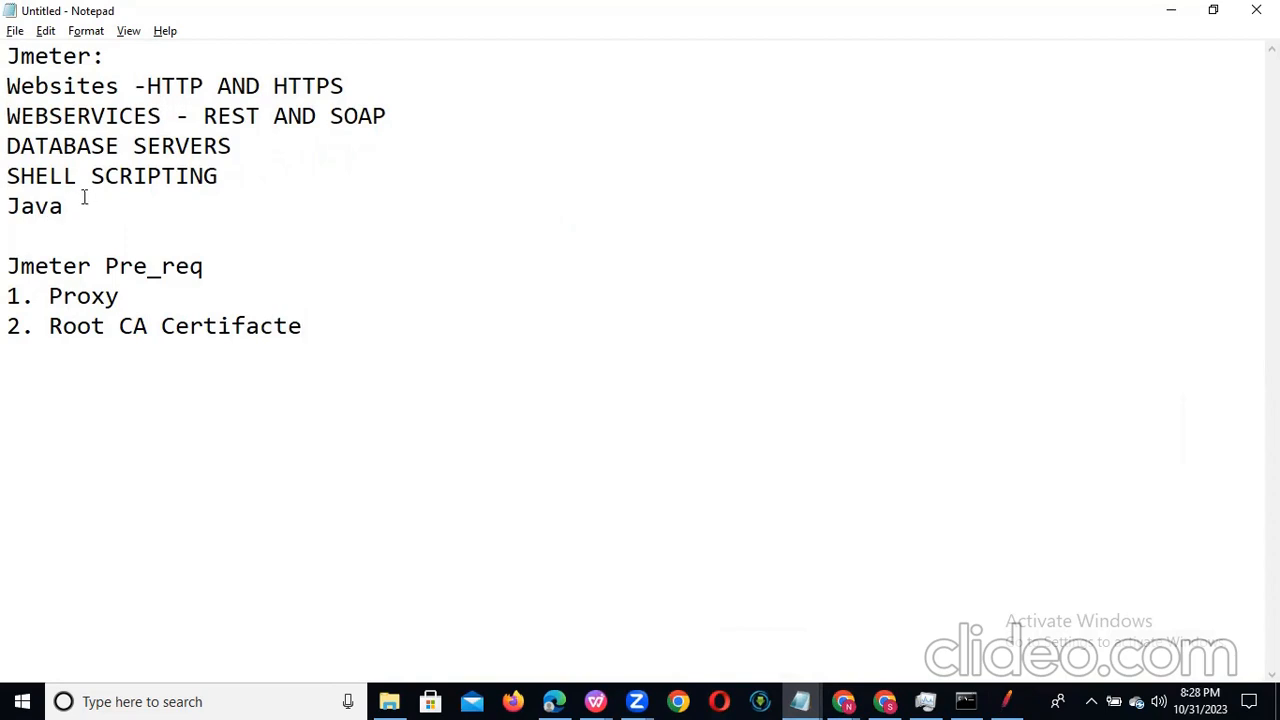
Step: Insert the line "1.JAVA Installation" between the Jmeter Pre_req heading and the Proxy item
left_click_drag(85, 204, 8, 210)
left_click(249, 268)
key("Return")
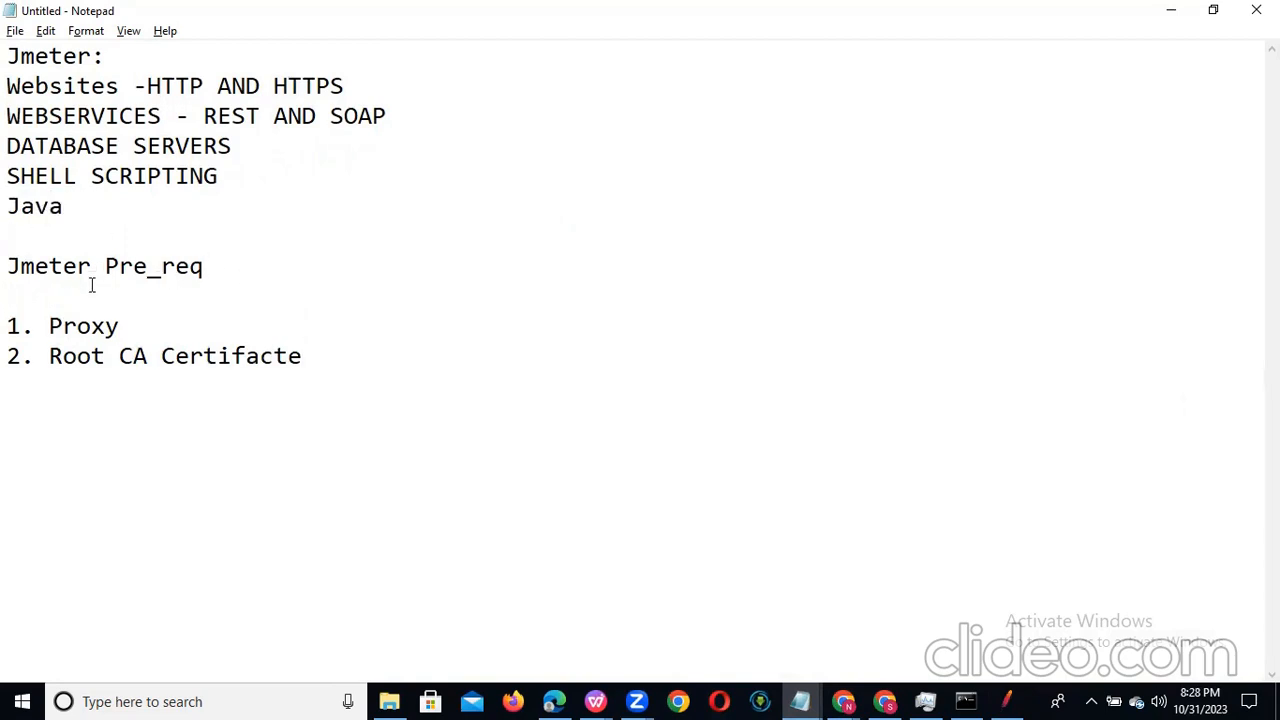
type("1.JAVA Instal")
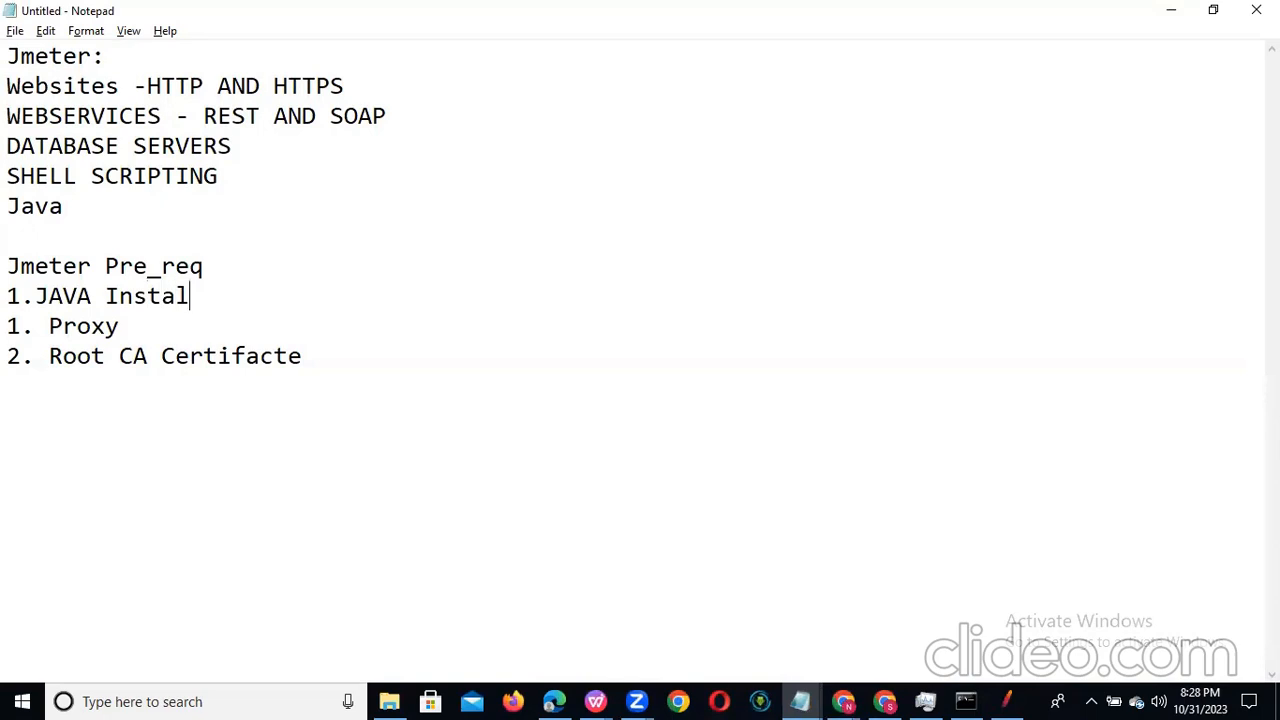
type("lation")
Step: Renumber the Proxy item as 2 and the Root CA Certifacte item as 3
left_click(20, 326)
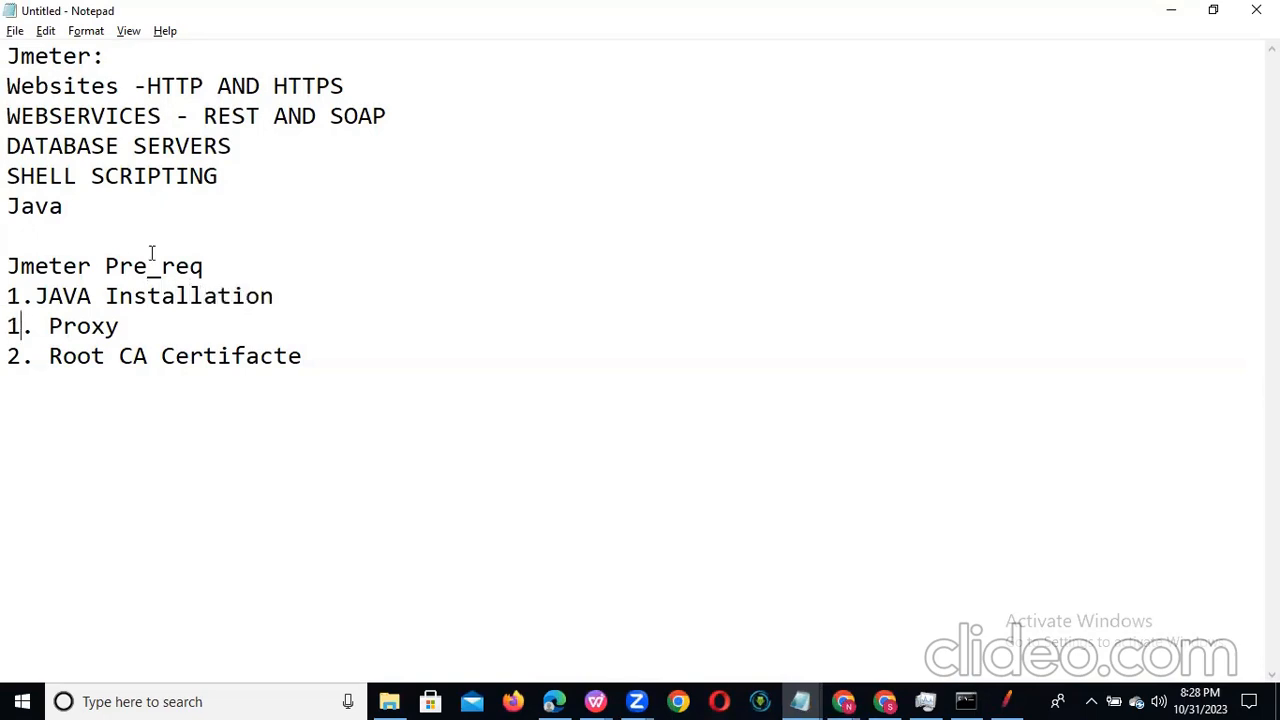
key("BackSpace")
type("2")
left_click(19, 356)
key("BackSpace")
type("3")
Step: Switch to the Chrome window showing the AdSense payments page and open the browser's settings
key("alt+Tab")
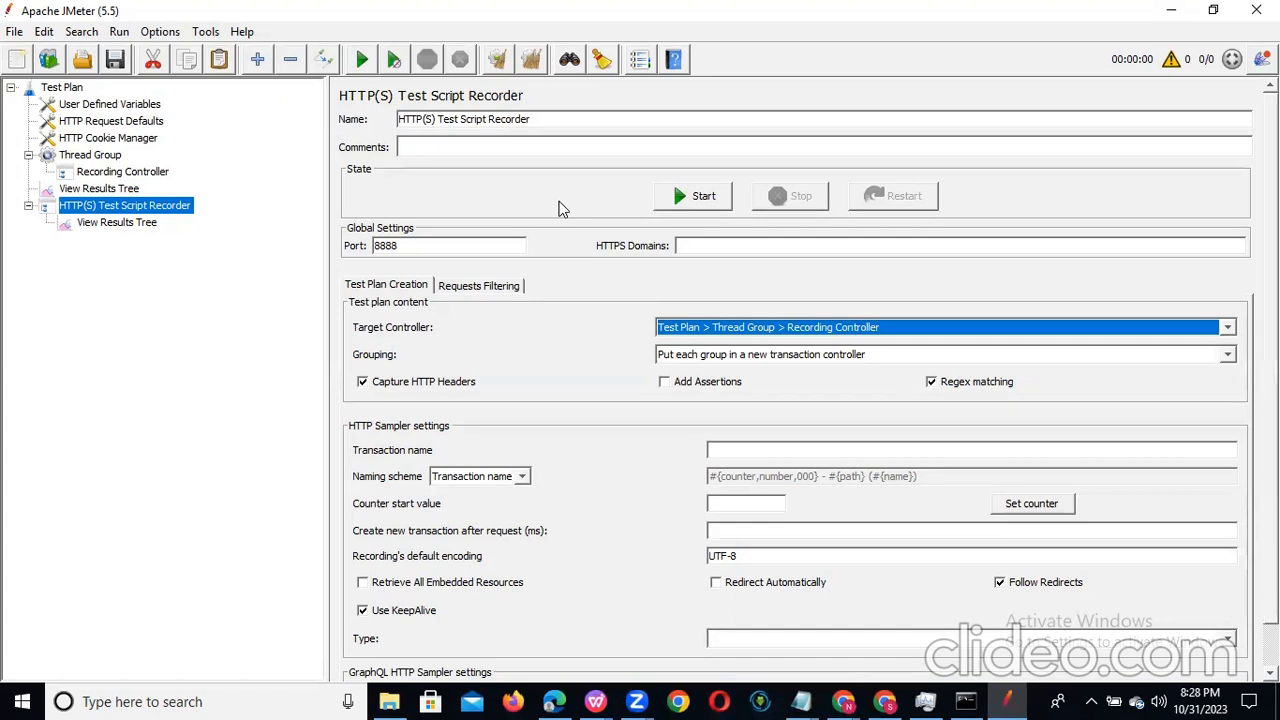
left_click(887, 700)
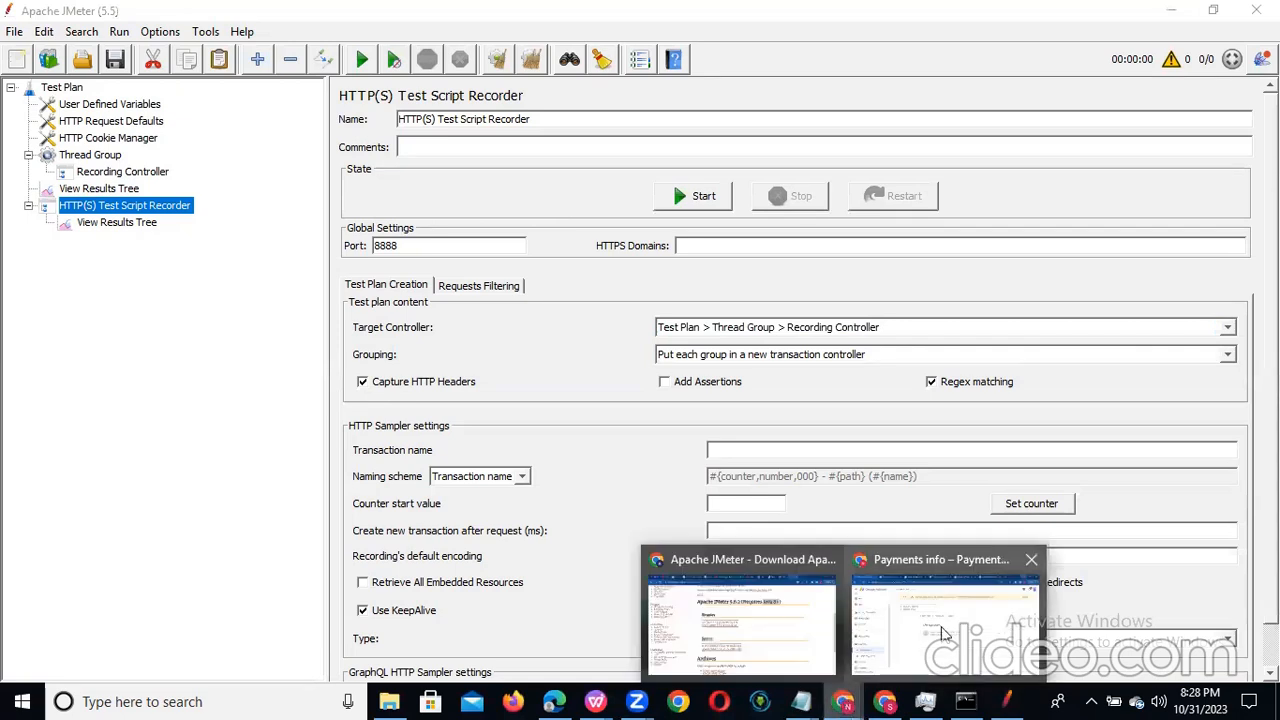
left_click(945, 633)
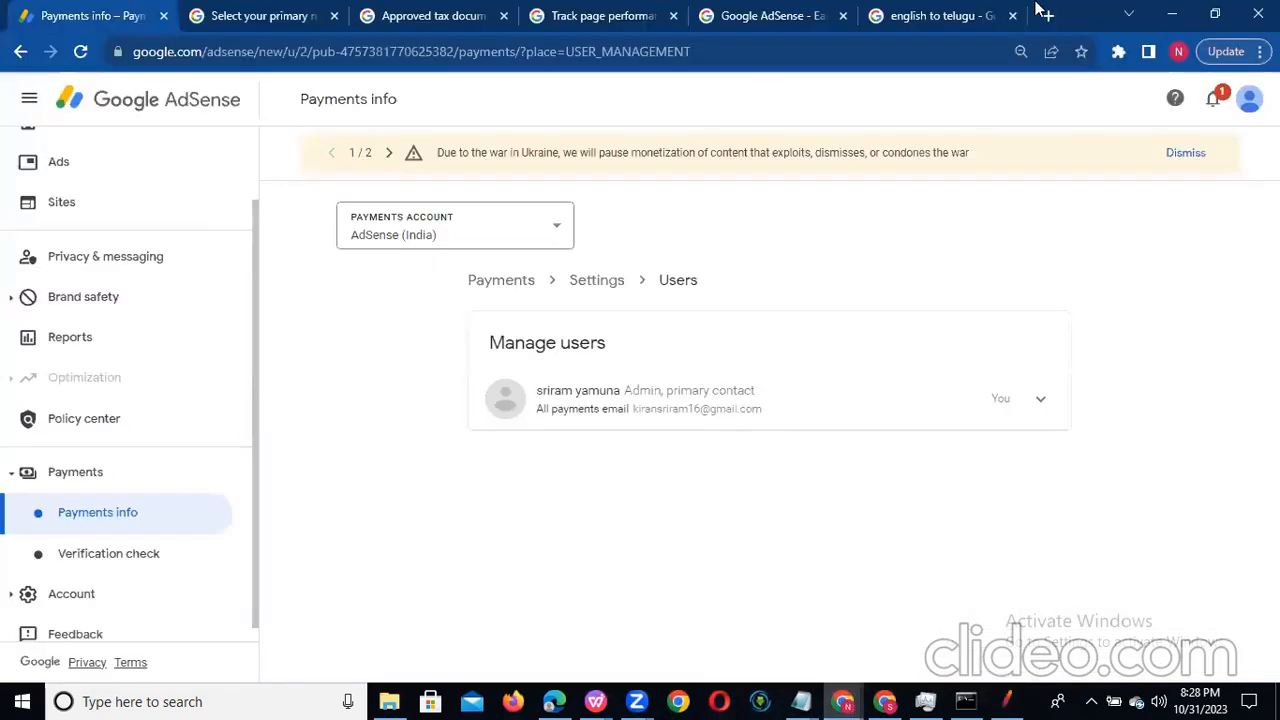
left_click(1265, 51)
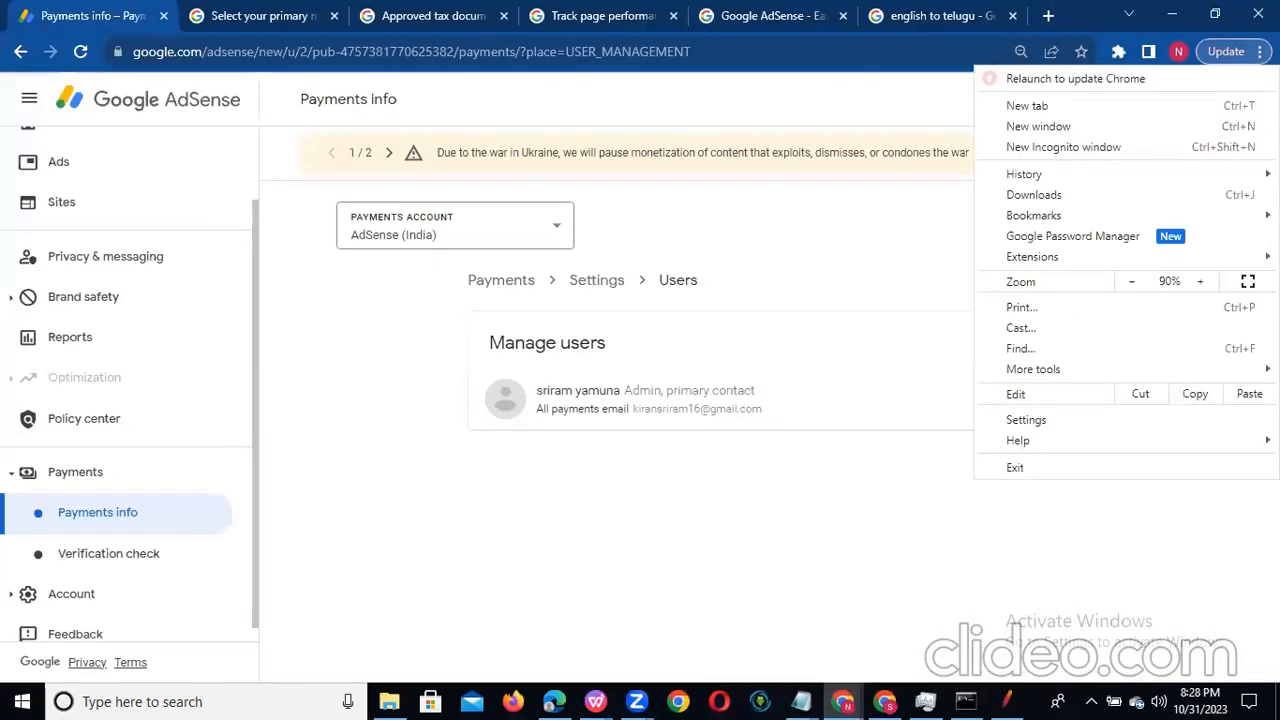
left_click(1040, 420)
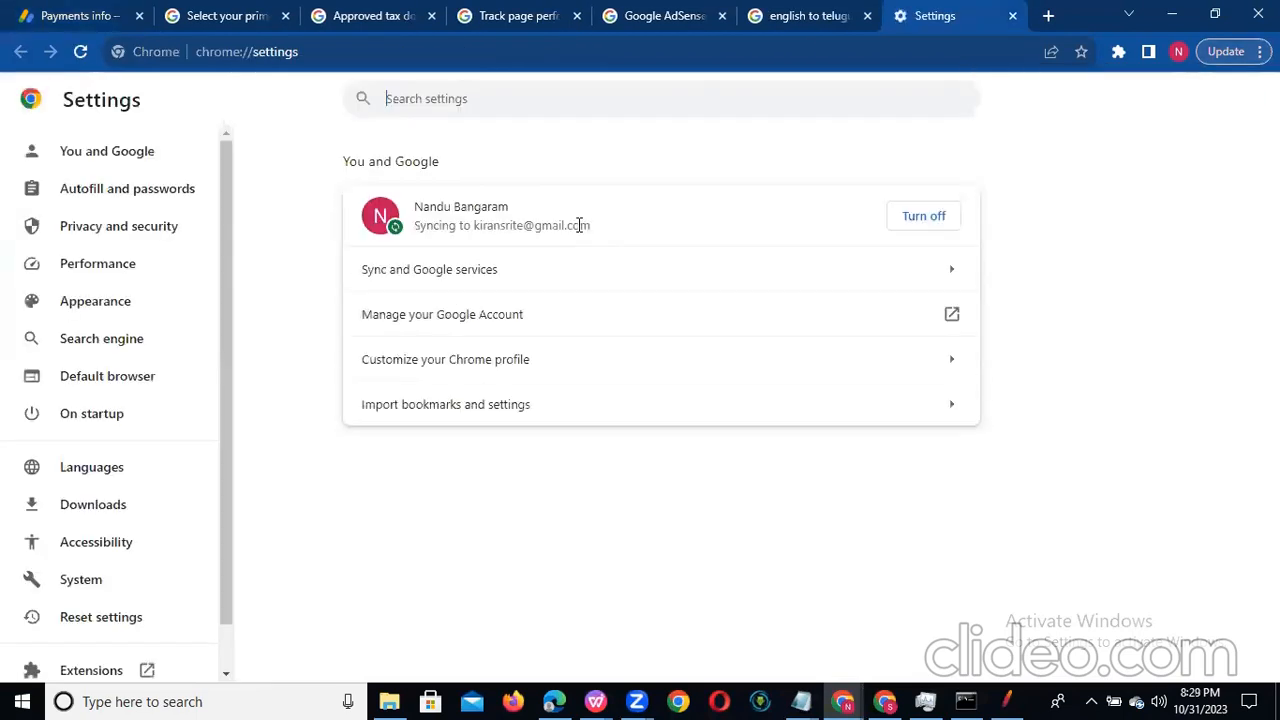
Step: Search the Chrome settings for "proxy" and open the computer's proxy settings
left_click(474, 96)
type("proxy")
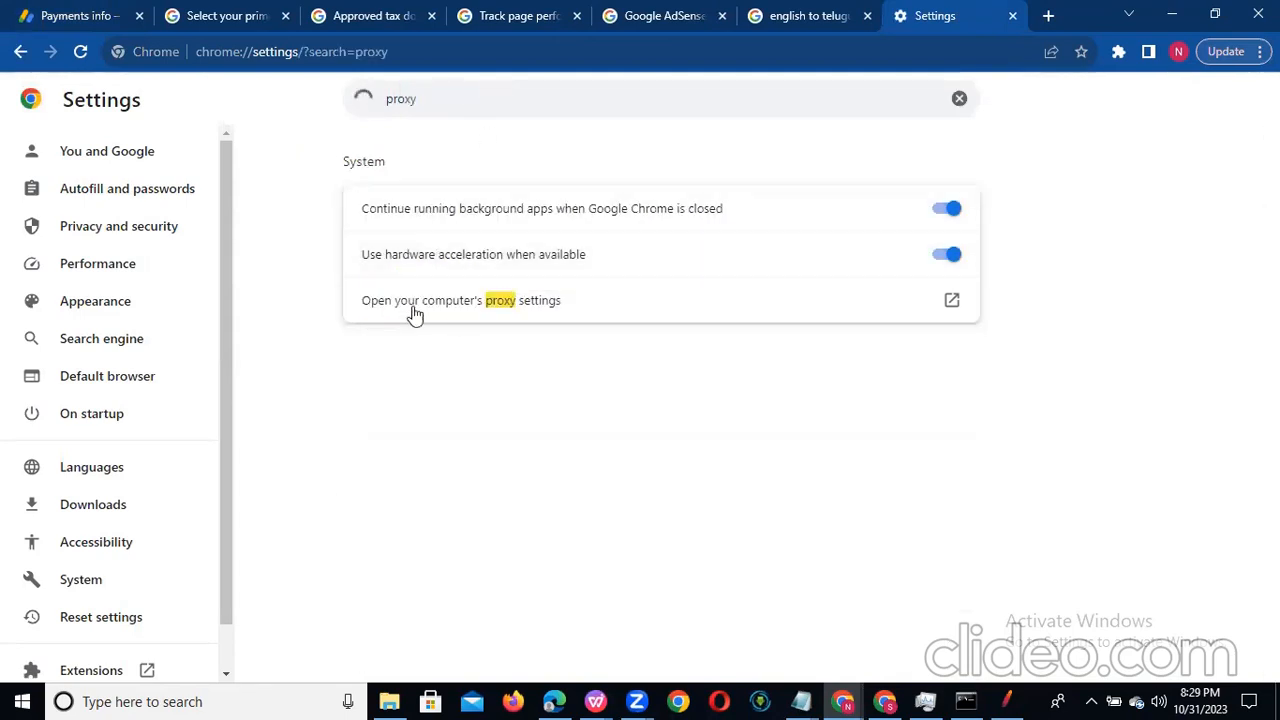
left_click(497, 305)
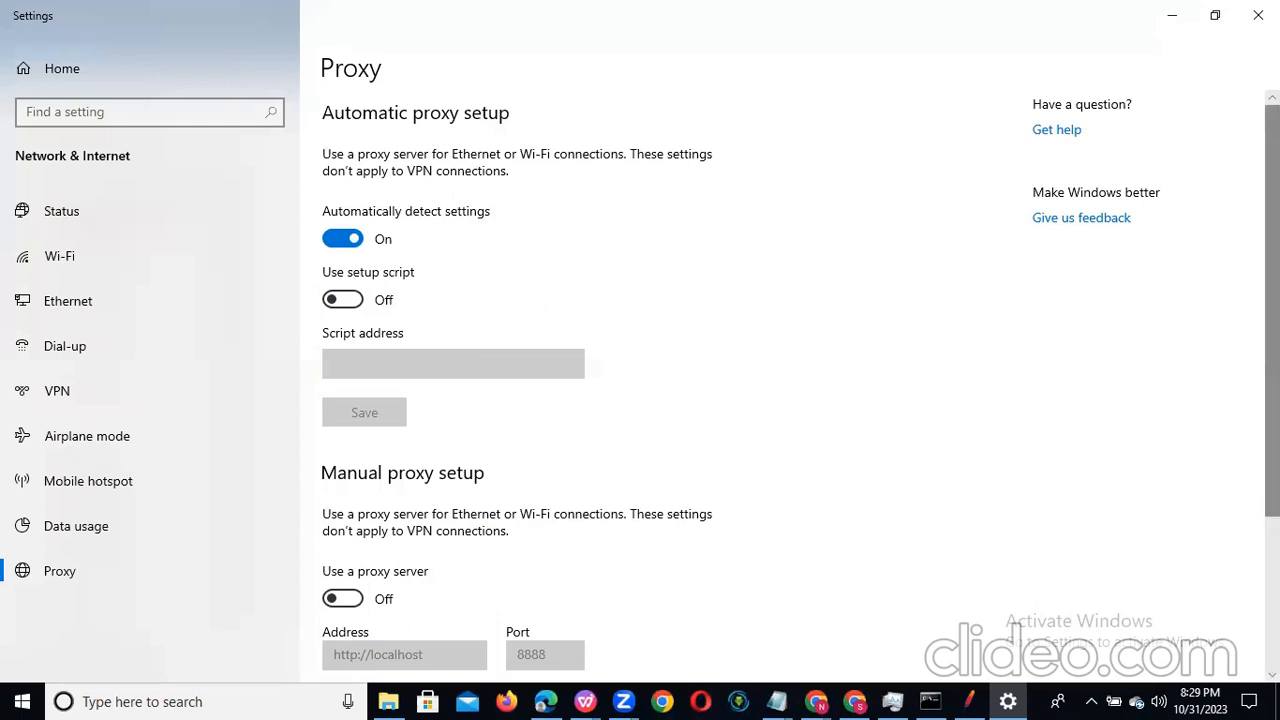
Step: Turn off both automatic settings detection and the setup script in the automatic proxy setup
scroll(800, 386, "down", 3)
scroll(800, 386, "down", 2)
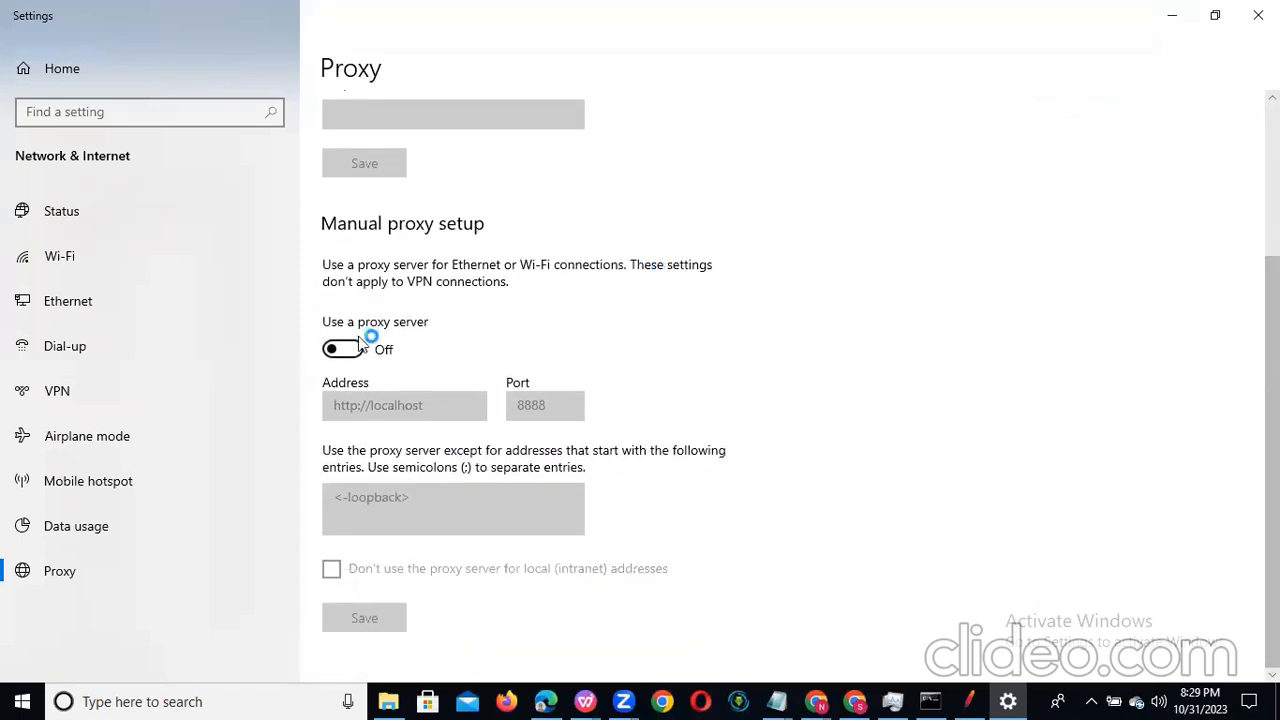
scroll(785, 285, "up", 2)
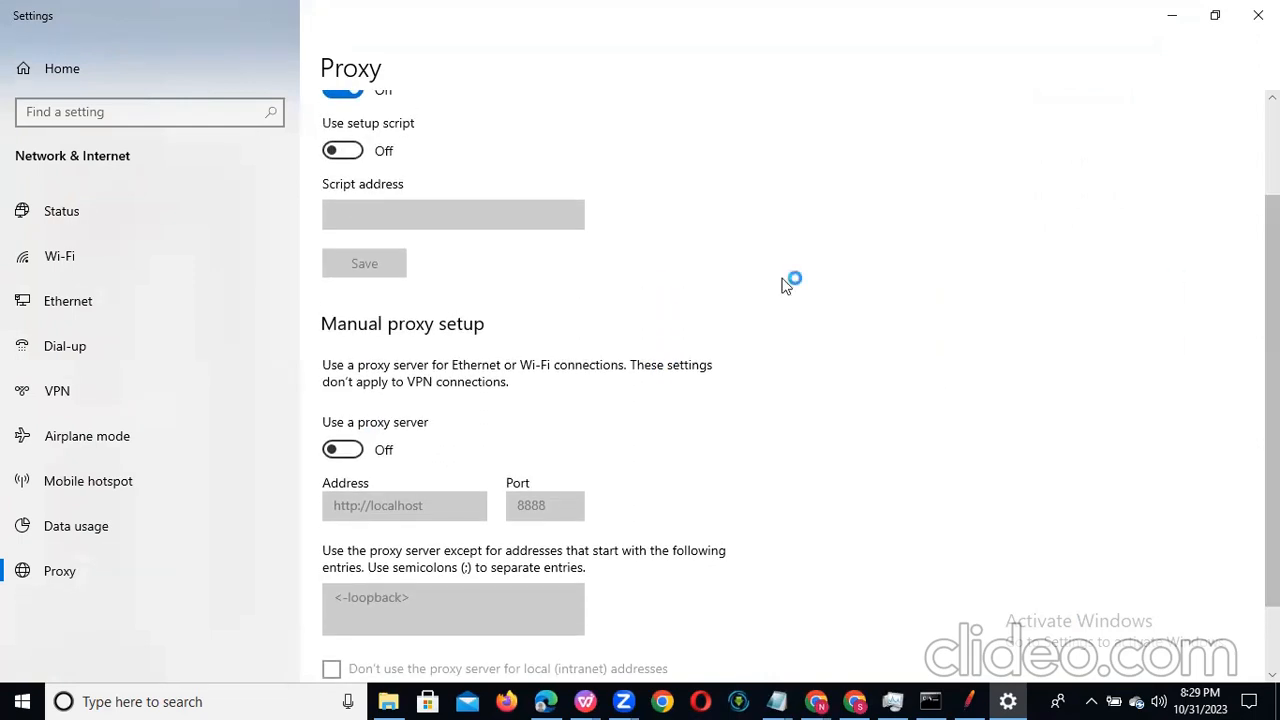
left_click(350, 150)
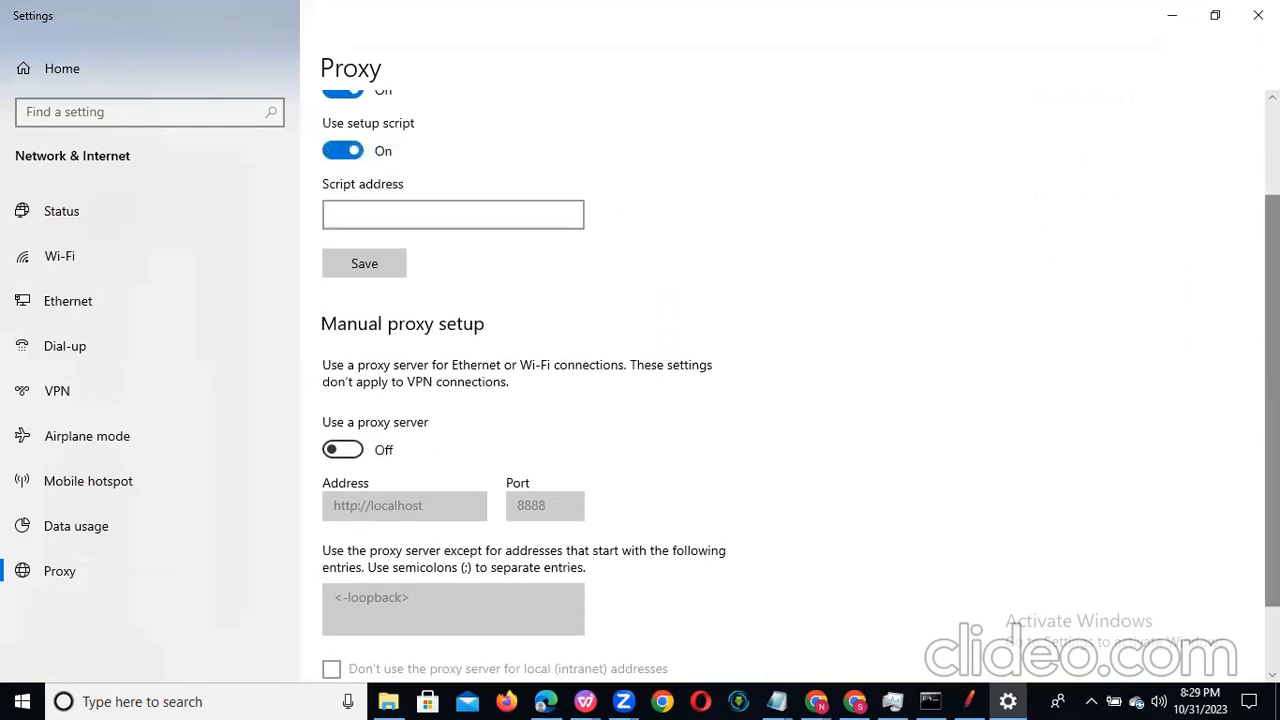
scroll(470, 355, "up", 3)
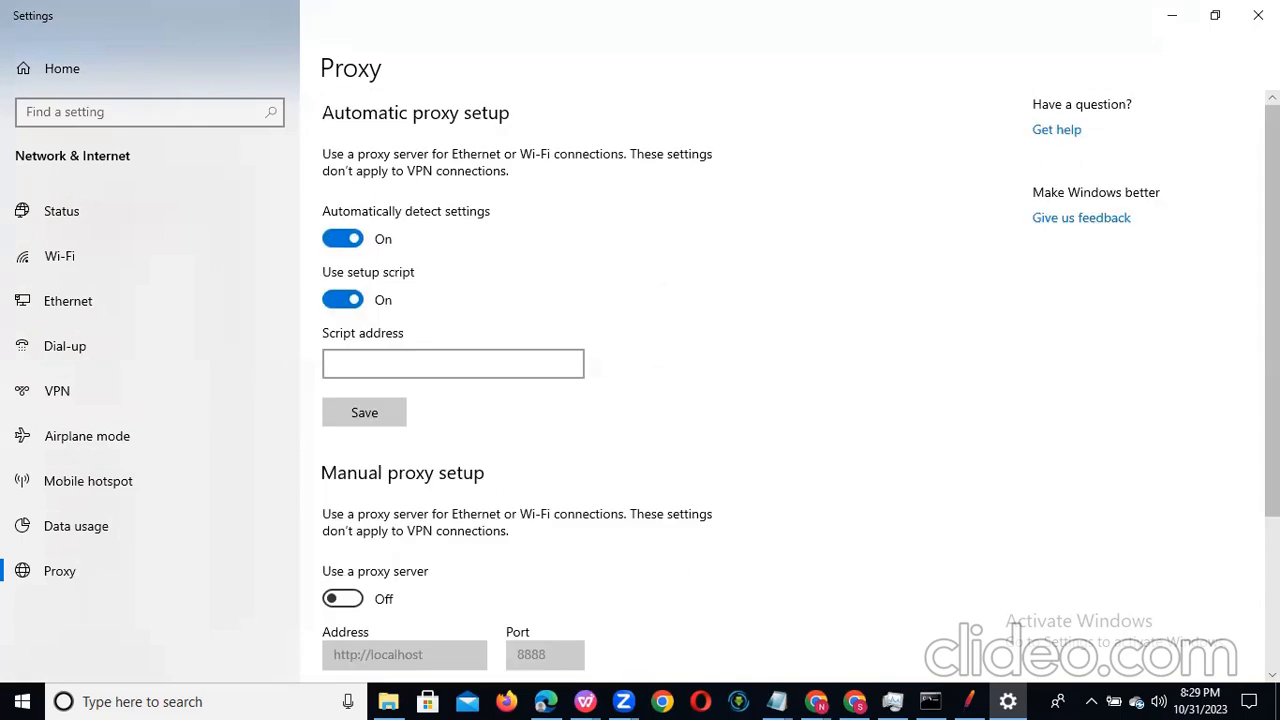
left_click(338, 238)
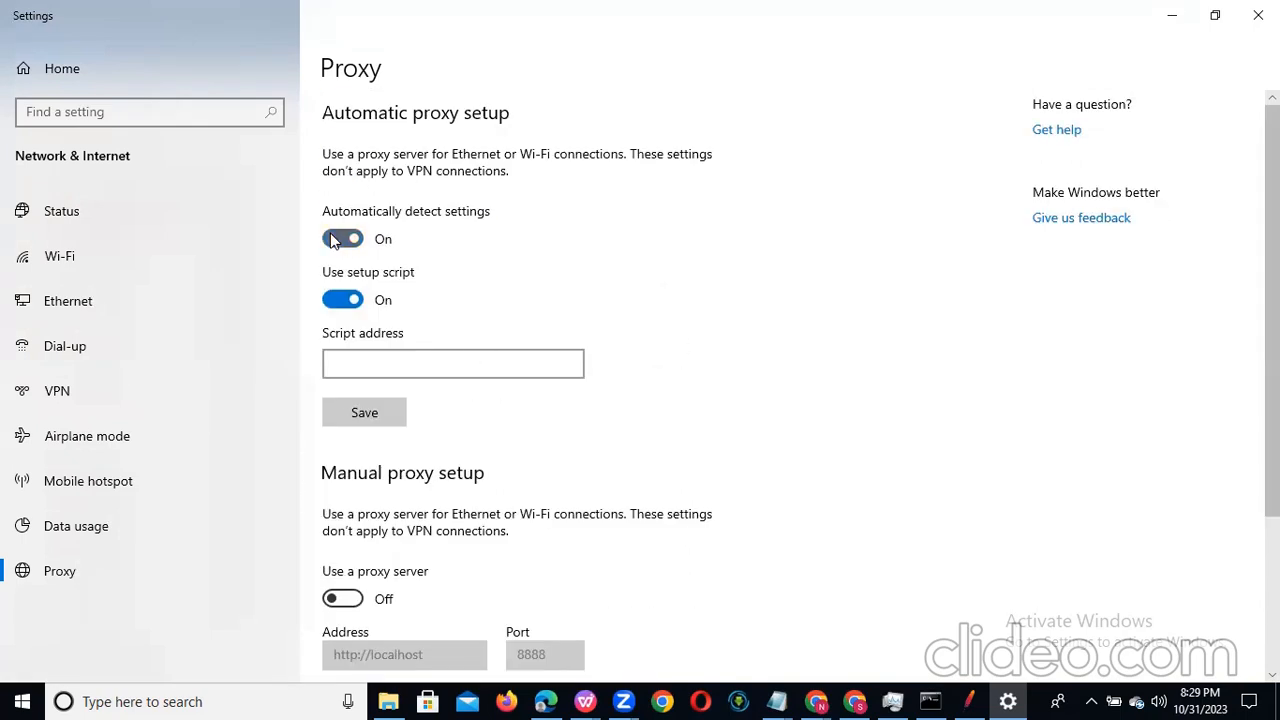
left_click(340, 300)
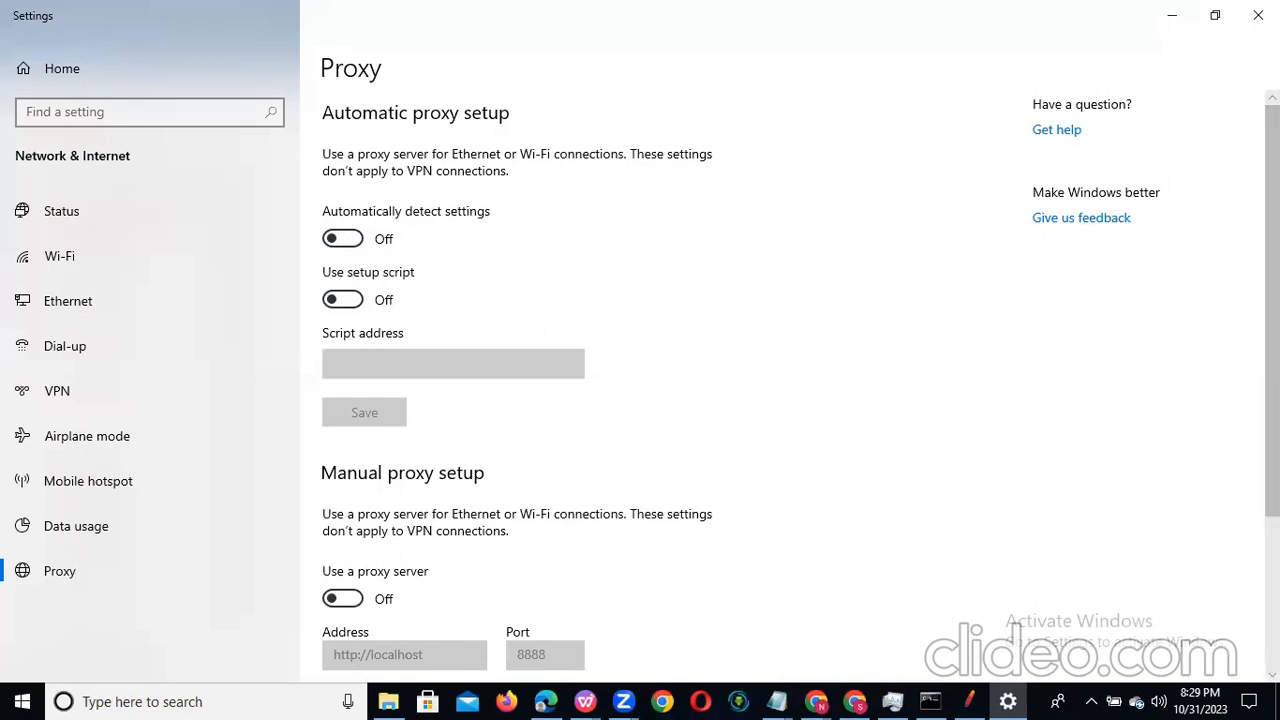
Step: Turn on the proxy server in the manual proxy setup and check its address and port
scroll(1272, 300, "down", 3)
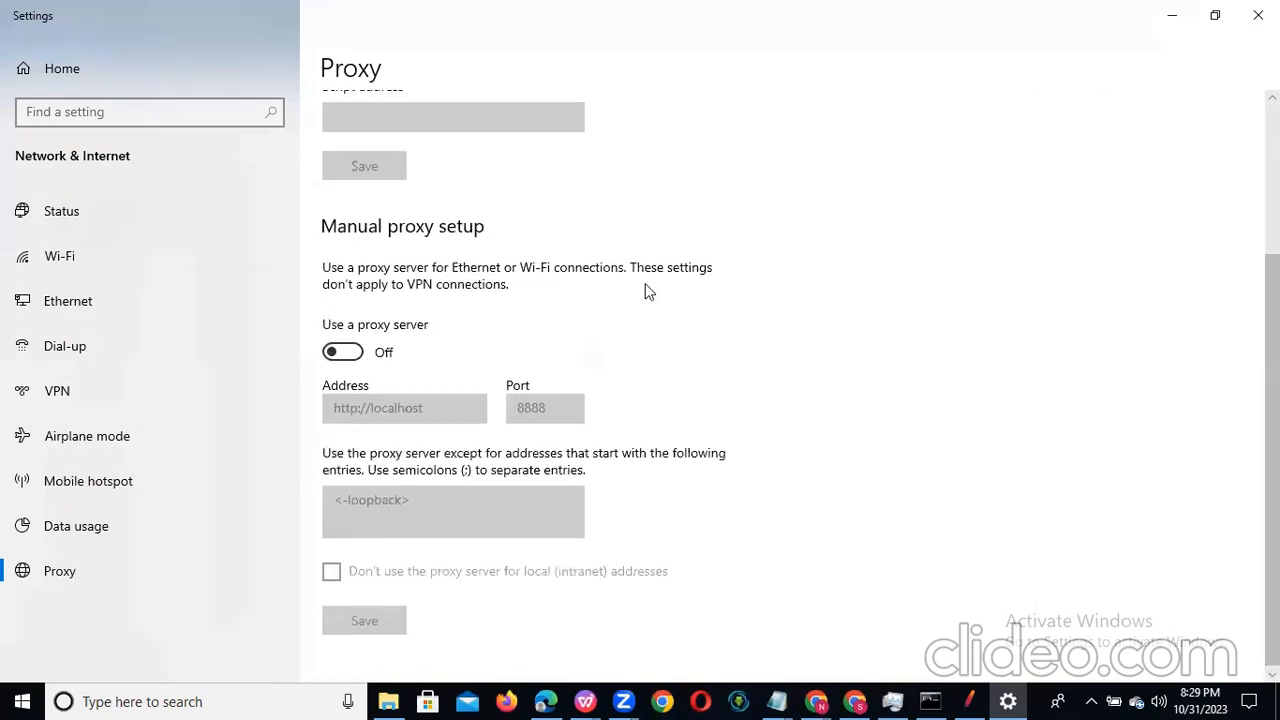
left_click(355, 357)
left_click(436, 414)
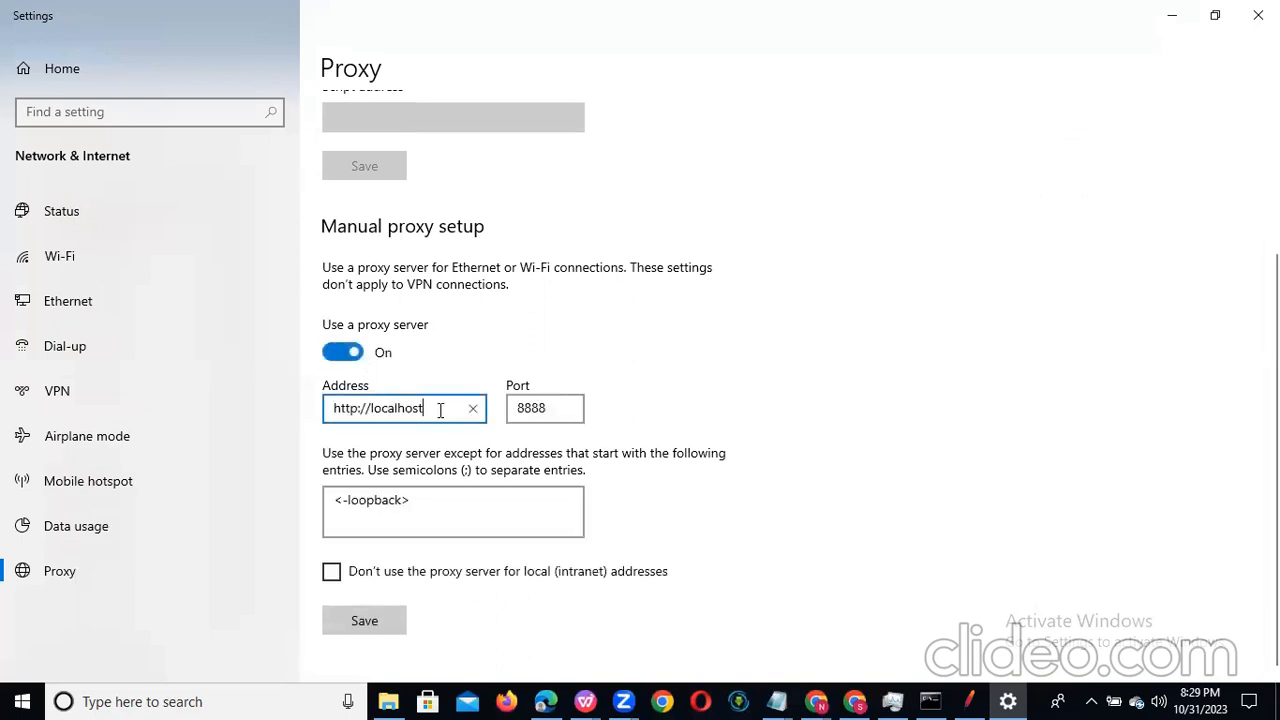
left_click(555, 408)
left_click_drag(555, 408, 509, 408)
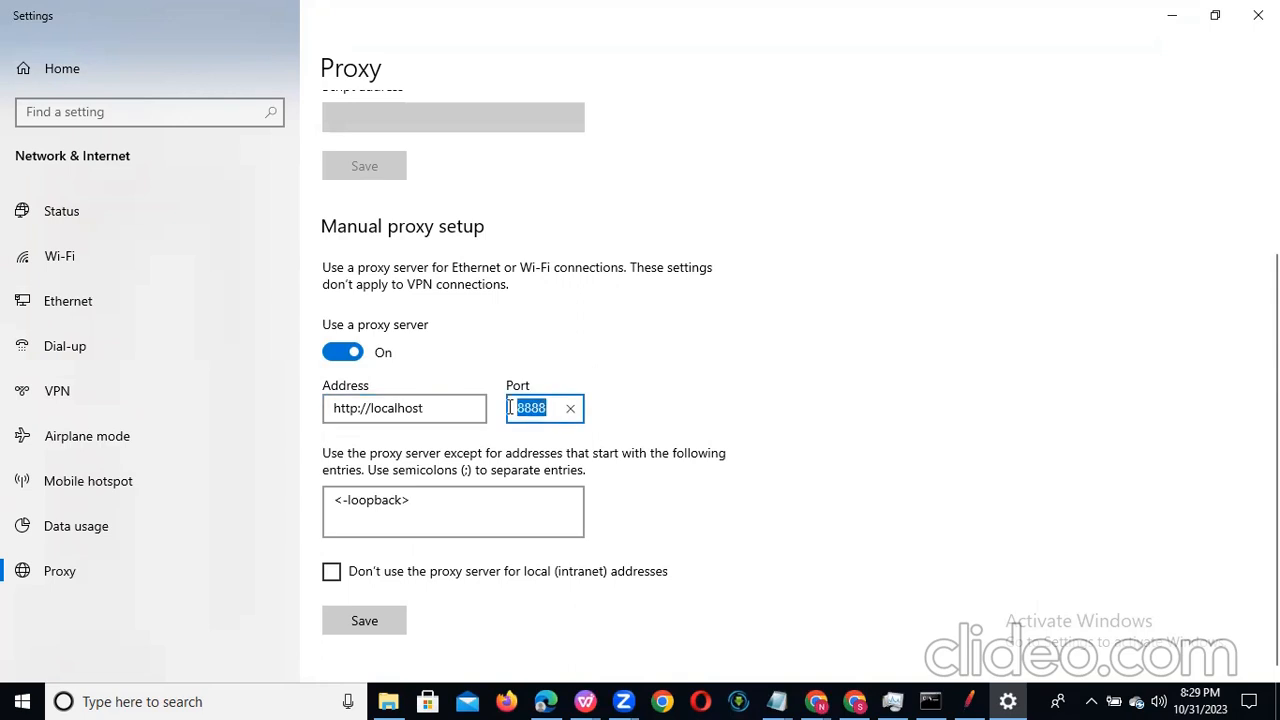
left_click(684, 420)
Step: Compare the Test Script Recorder's port in JMeter with the port of the Windows manual proxy
left_click(970, 701)
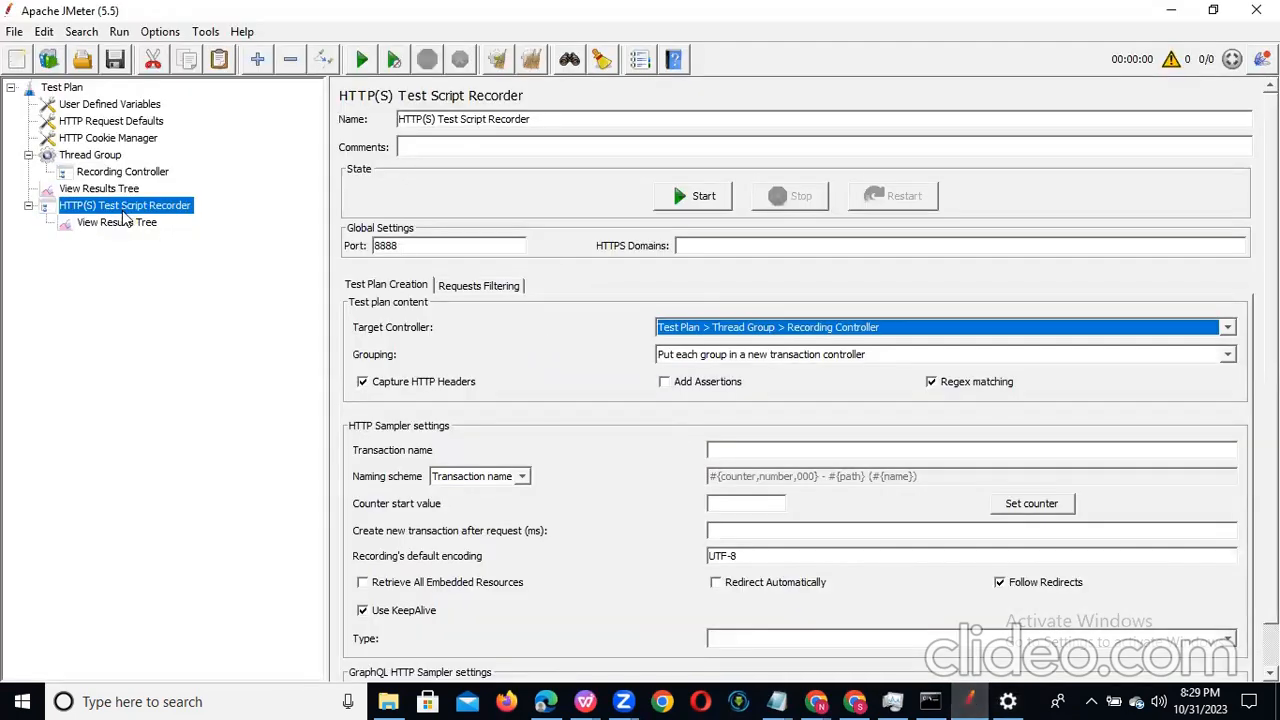
left_click(433, 247)
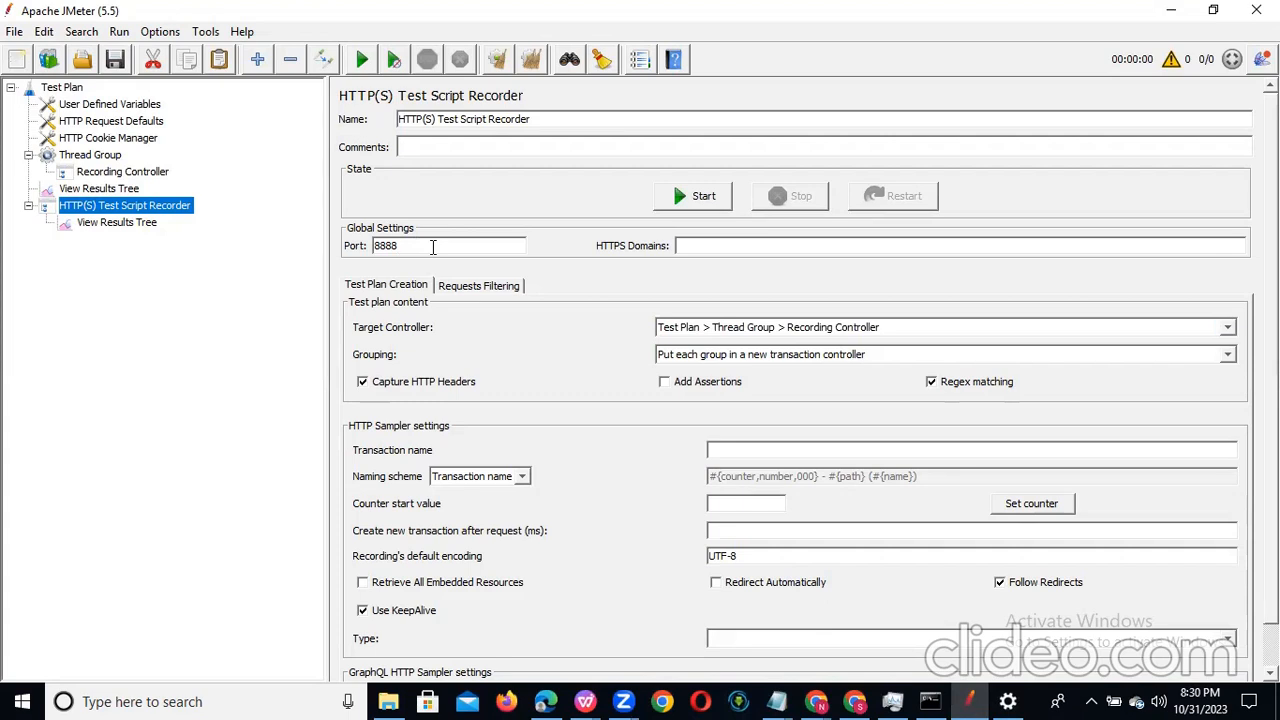
key("alt+Tab")
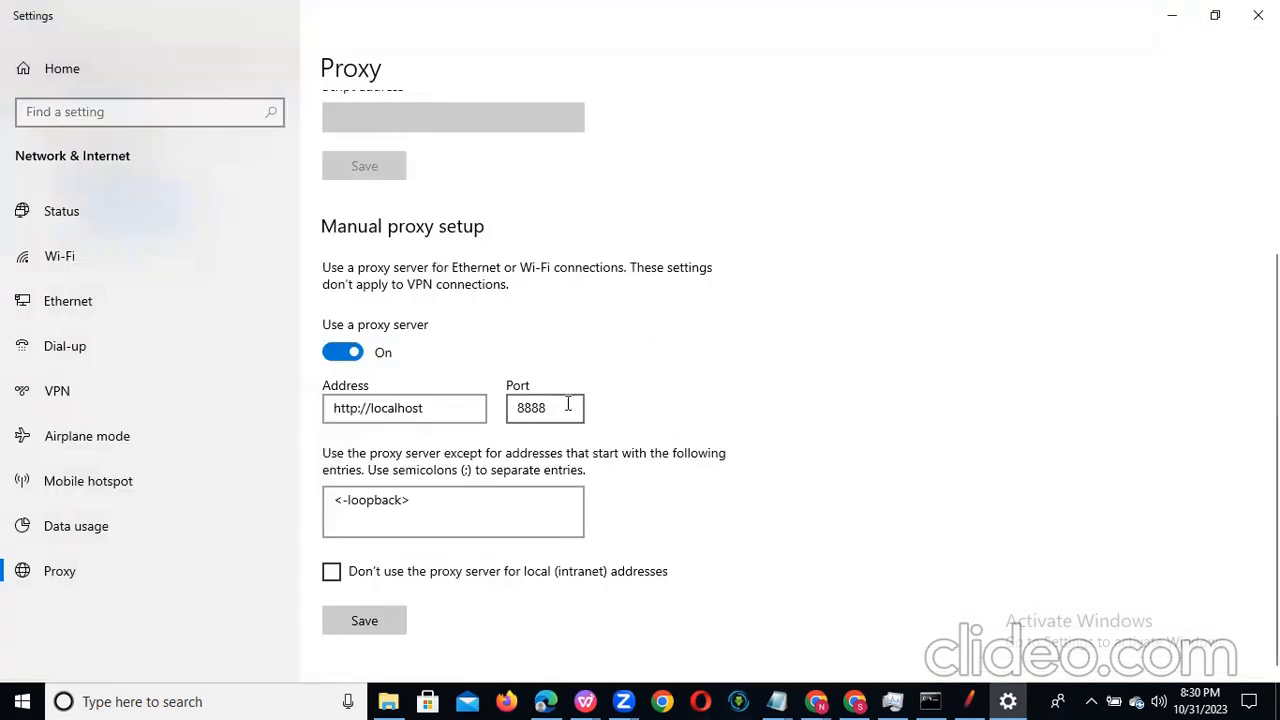
key("alt+Tab")
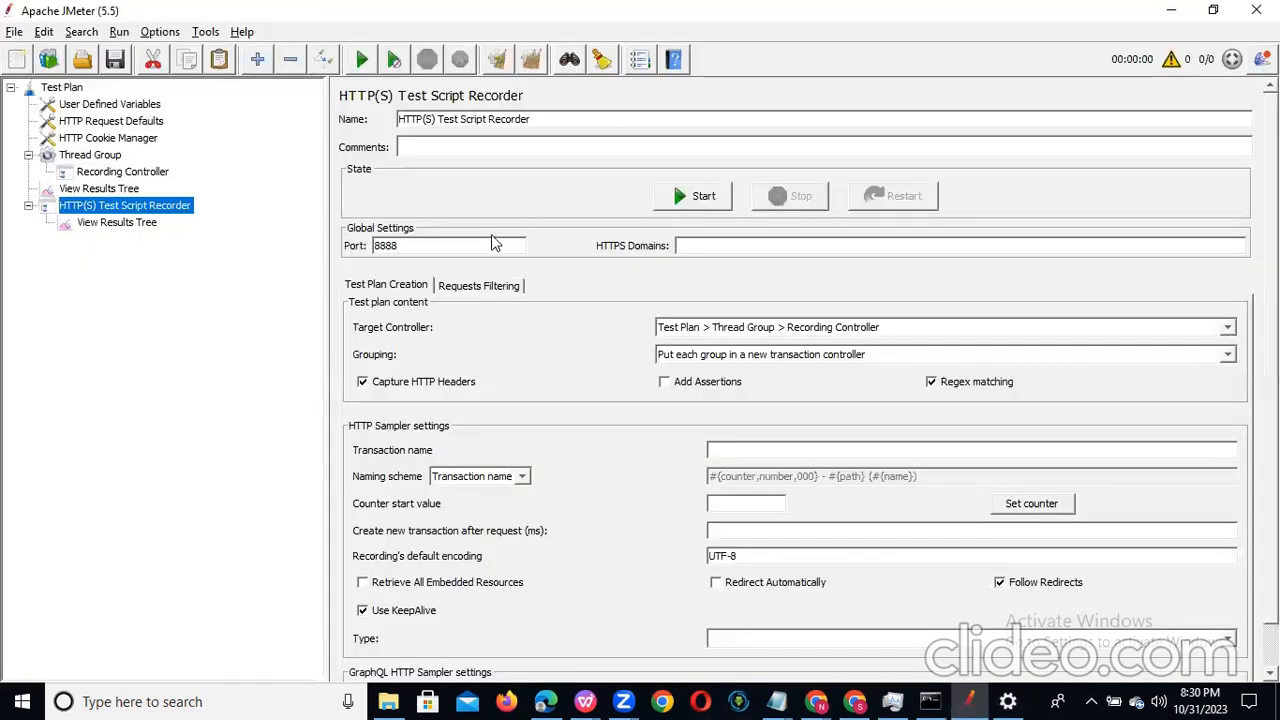
left_click(440, 245)
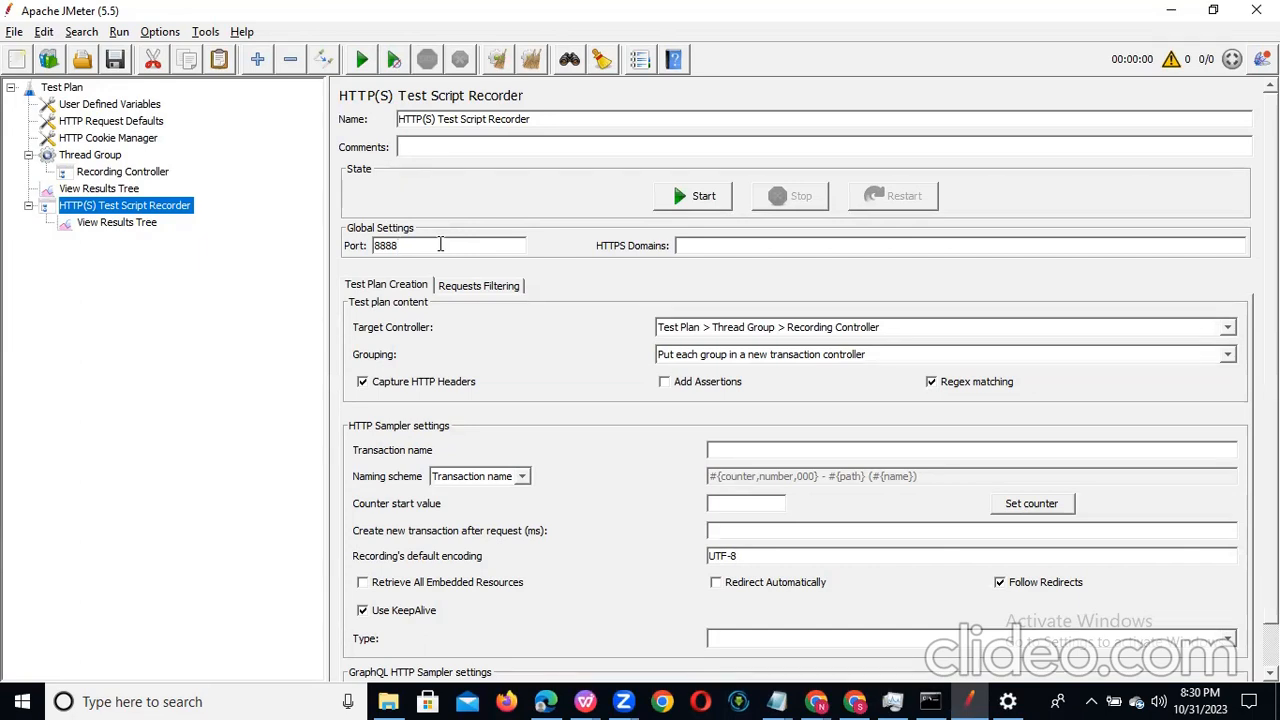
key("alt+Tab")
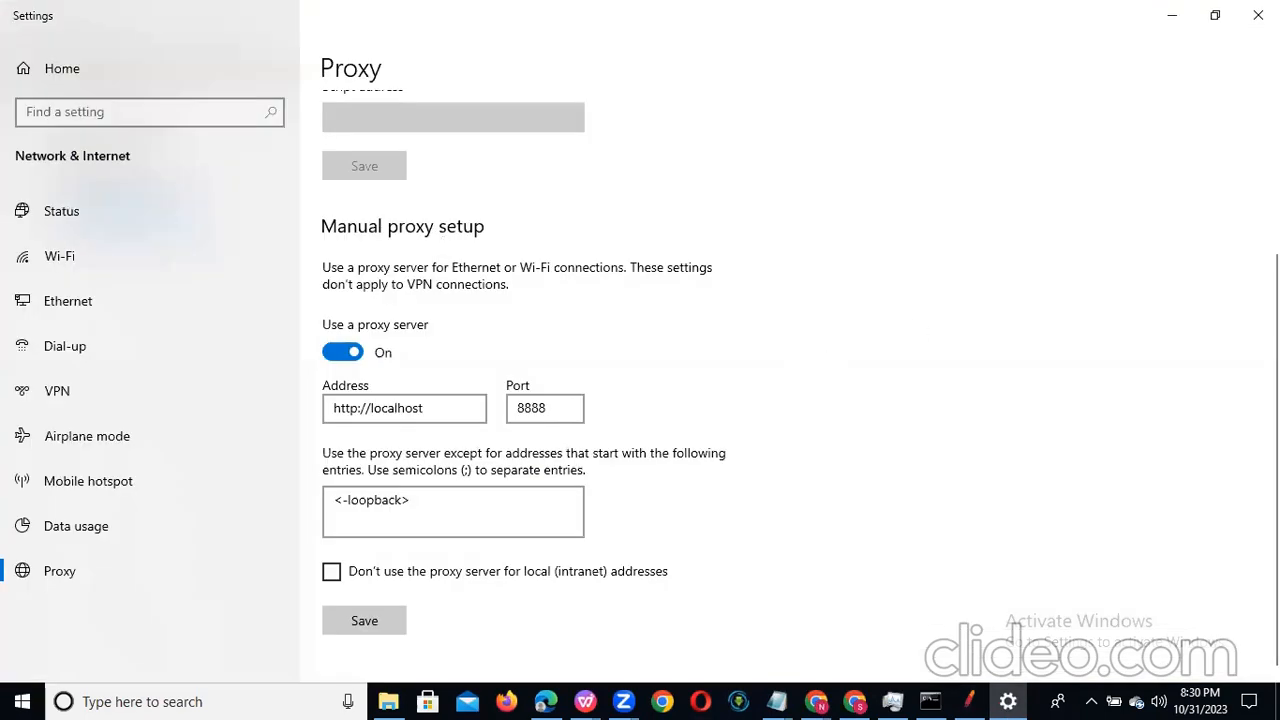
Step: Save the manual proxy setup and reopen the computer's proxy settings from Chrome to check them
scroll(640, 380, "down", 1)
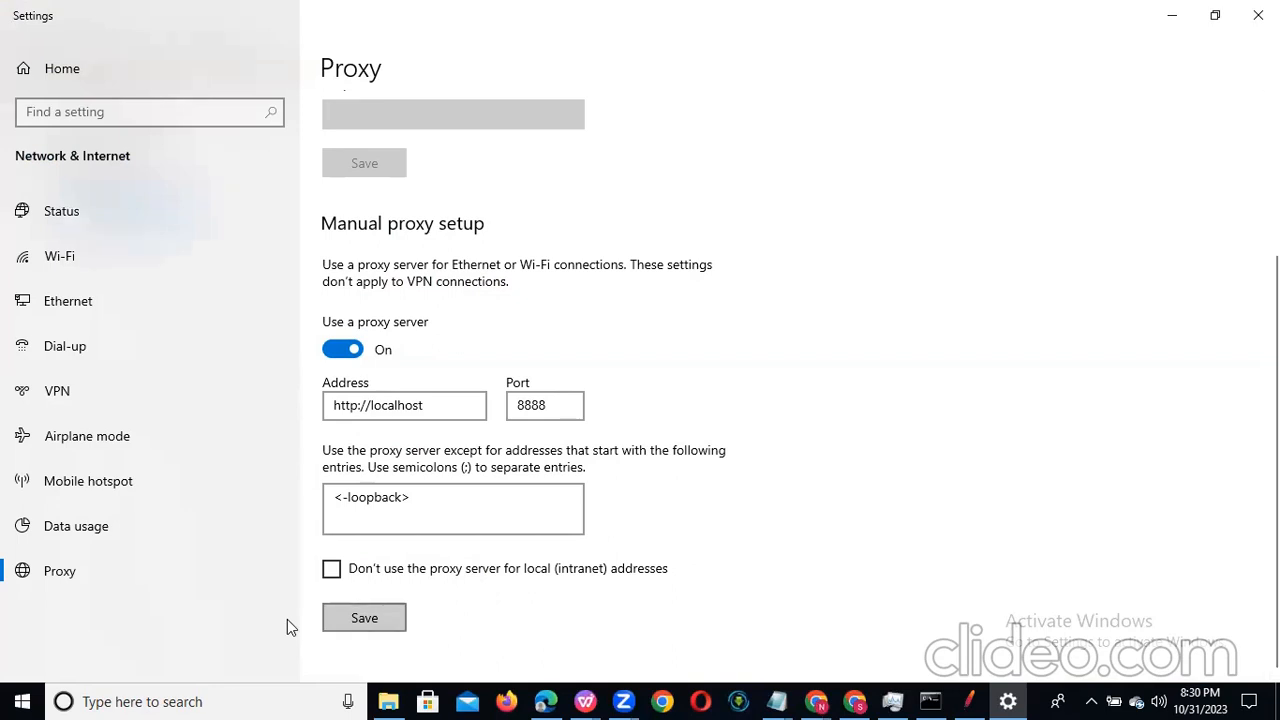
left_click(362, 618)
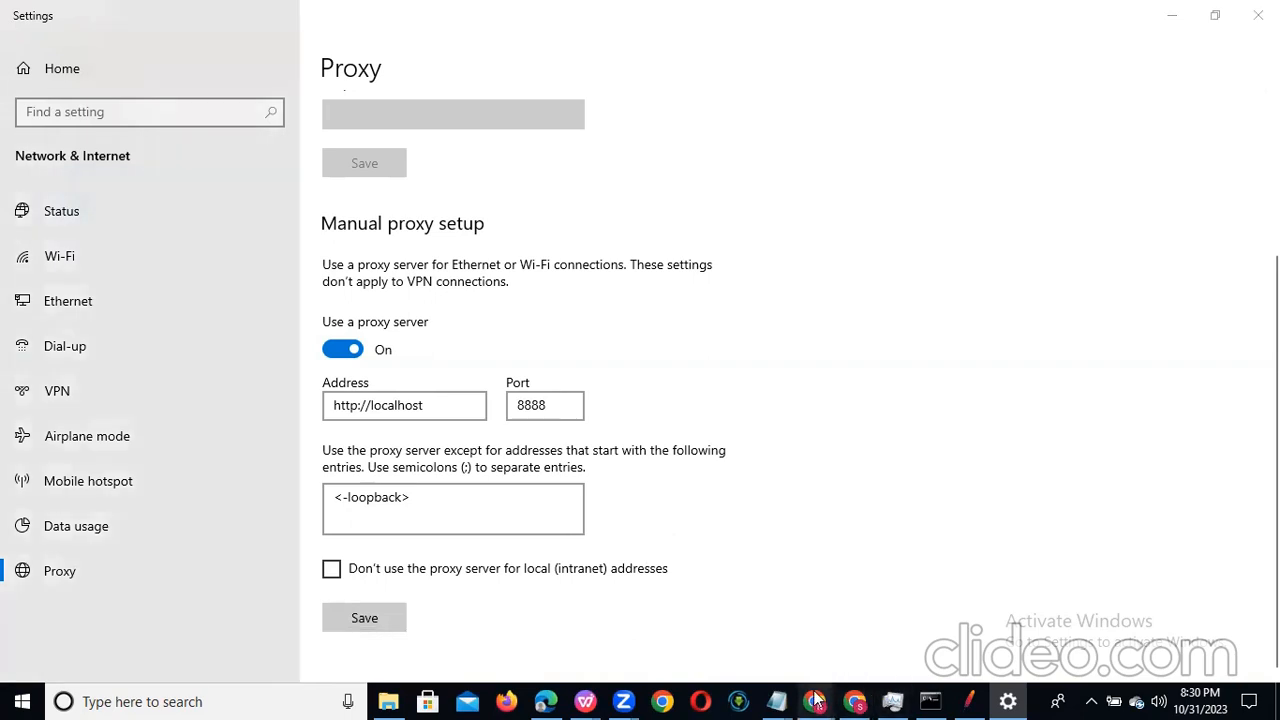
mouse_move(815, 700)
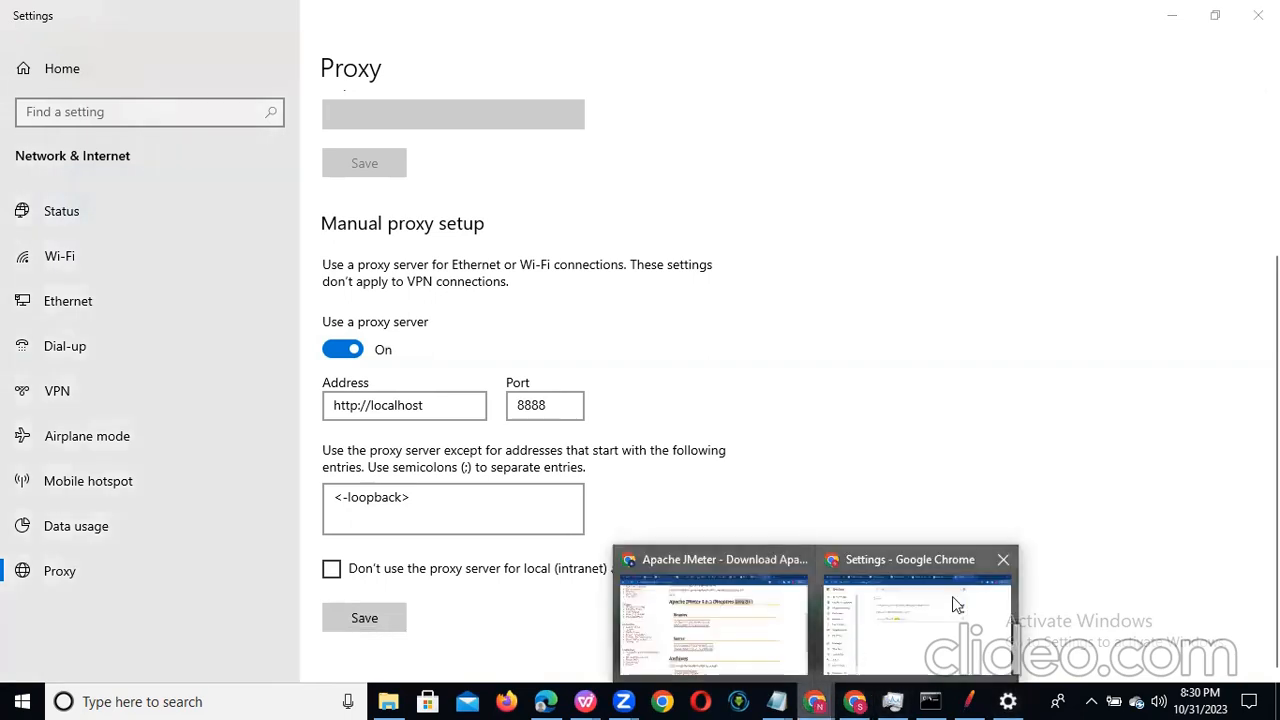
left_click(993, 660)
left_click(815, 51)
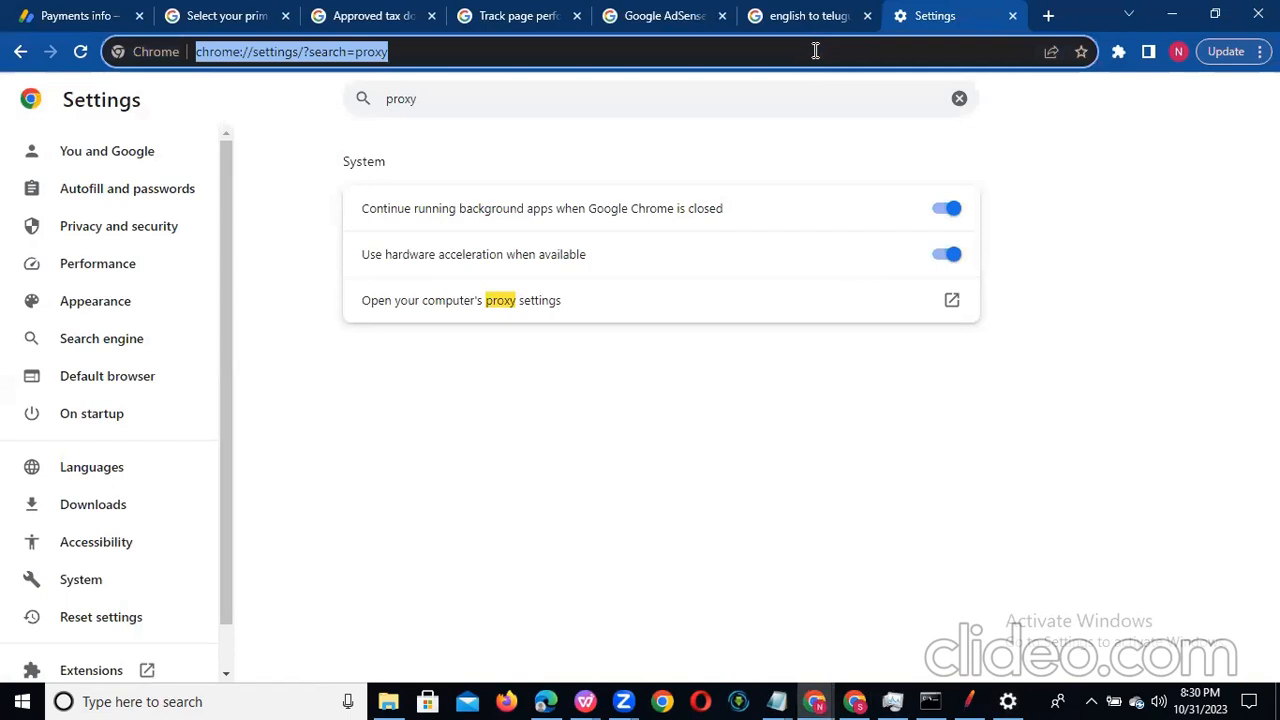
left_click(420, 302)
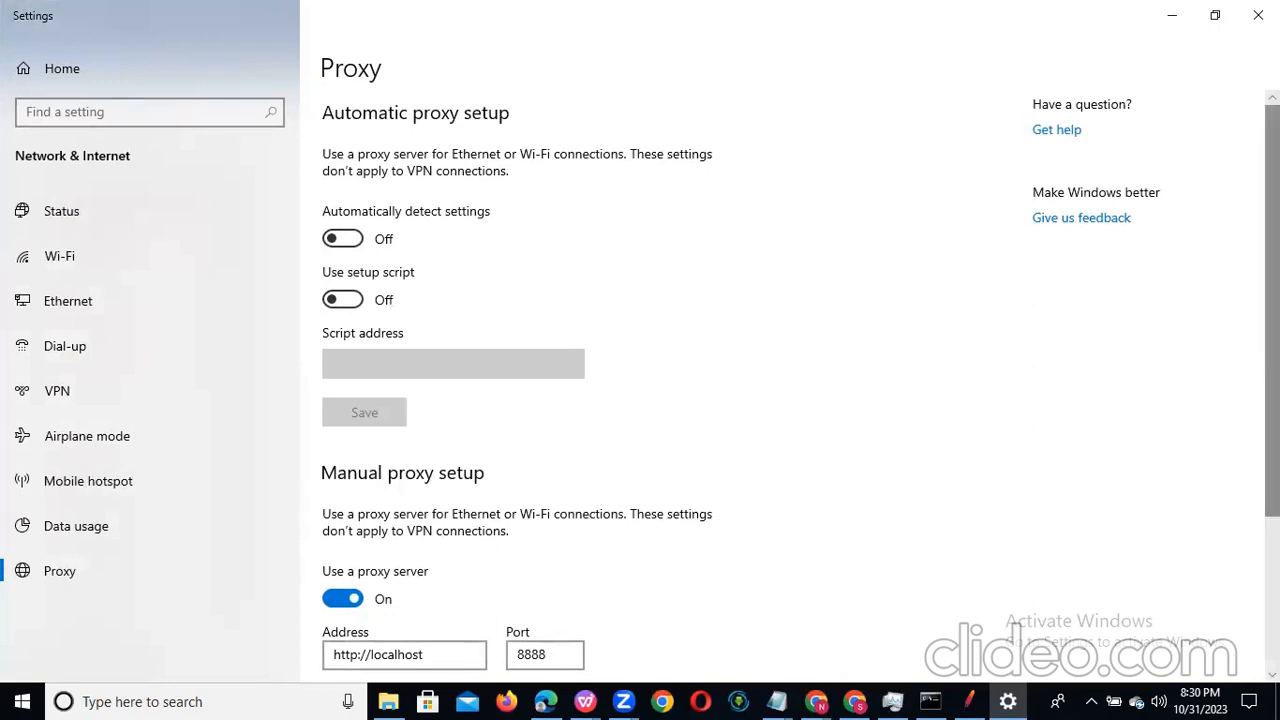
scroll(1243, 466, "down", 3)
scroll(1146, 329, "up", 3)
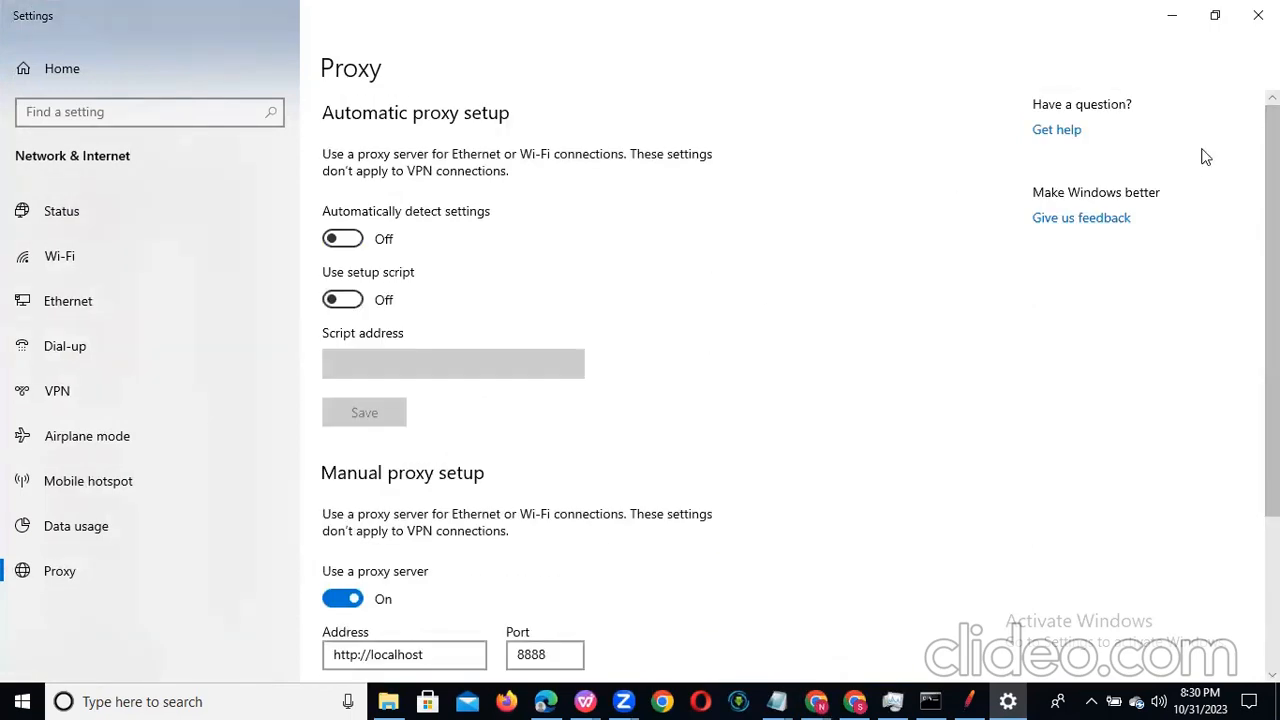
left_click(1258, 15)
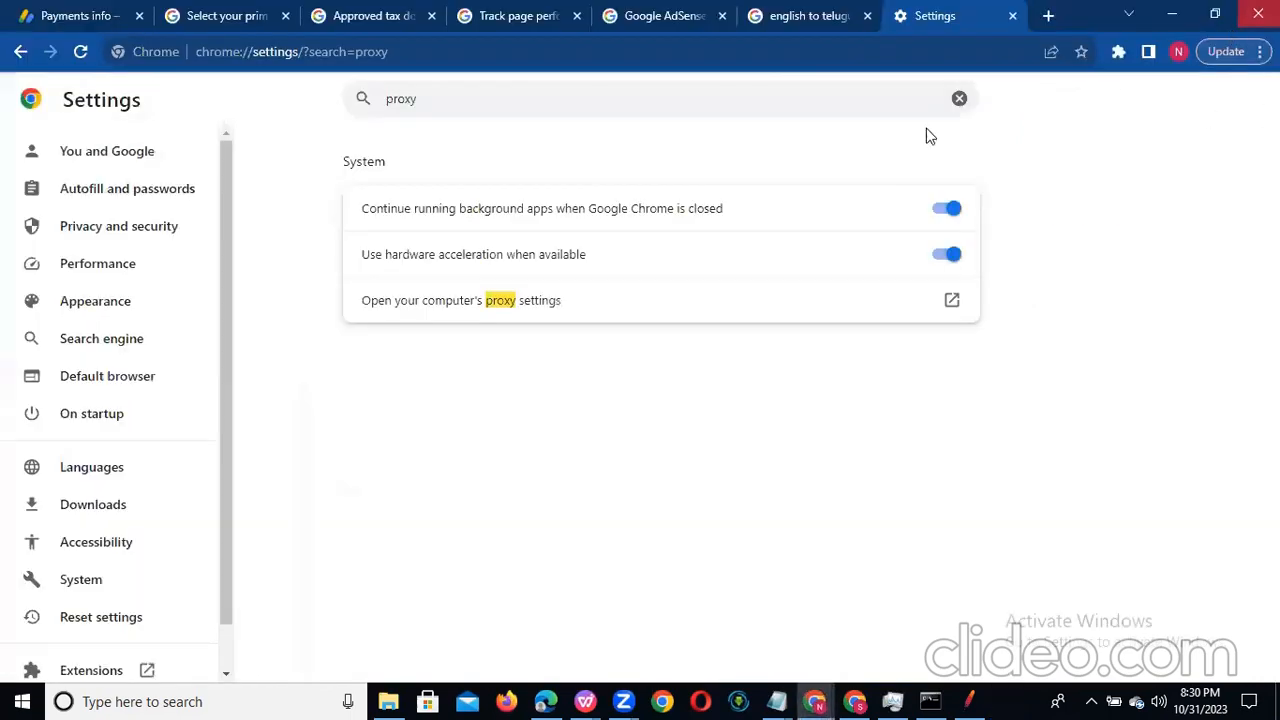
Step: Load youtube.com in Chrome to test browsing through the local proxy
left_click(489, 57)
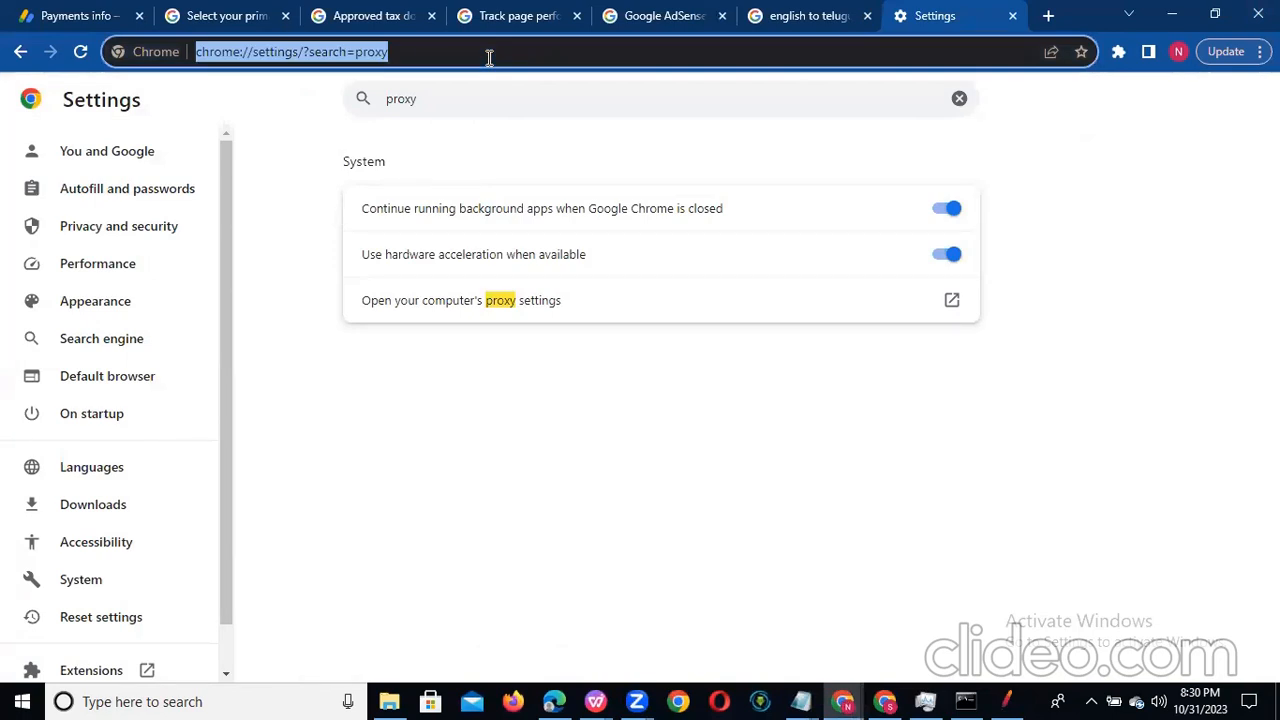
type("ww")
key("Return")
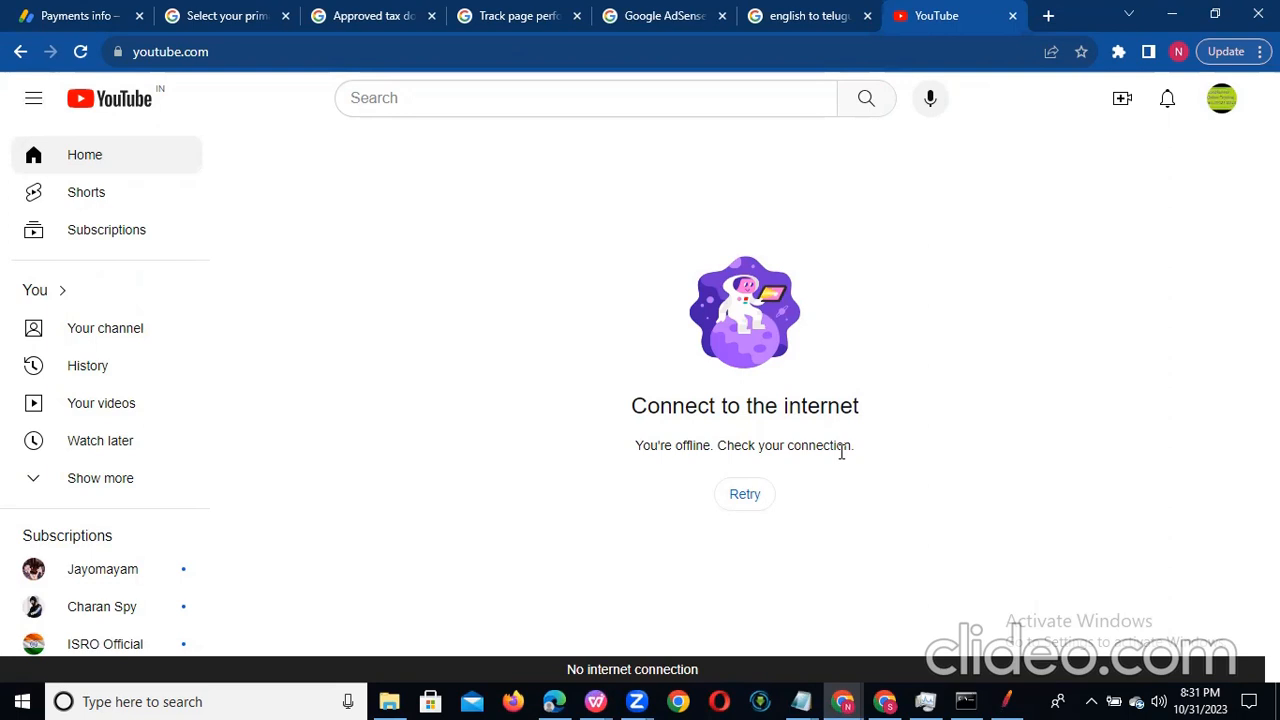
Step: Add "- browser settings" after the Proxy item in the Notepad list of JMeter prerequisites
key("alt+Tab")
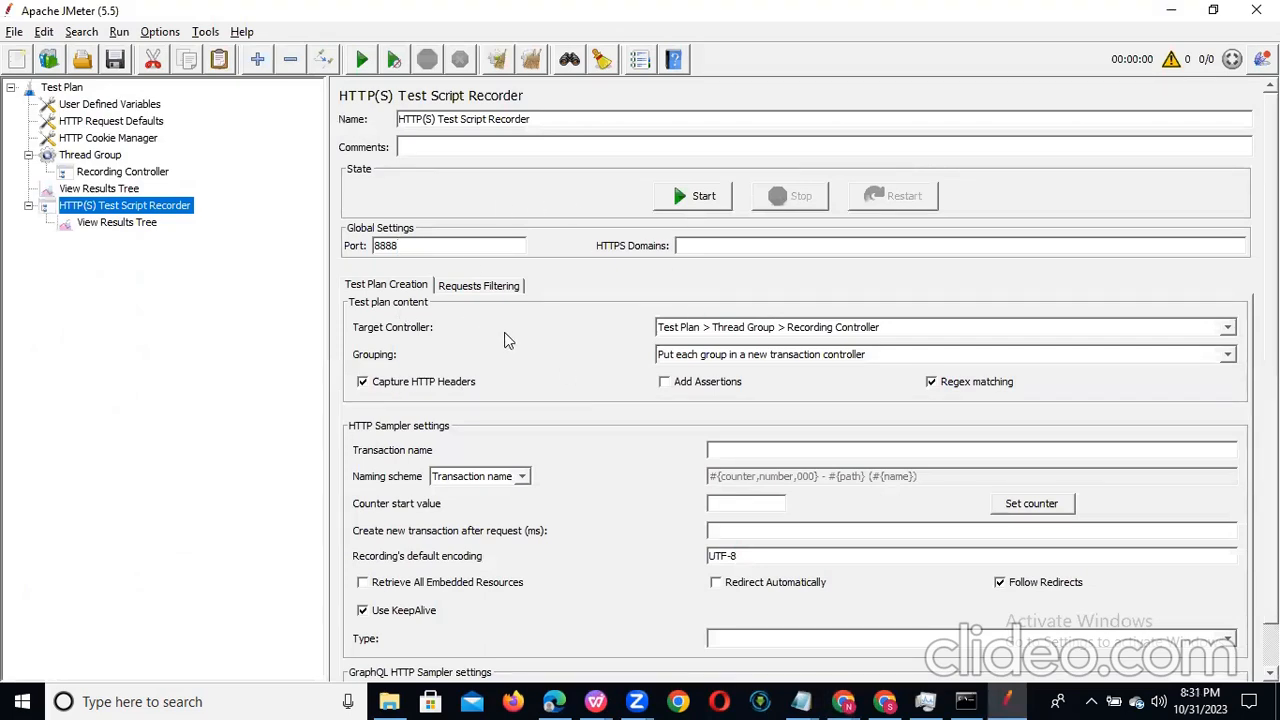
key("alt+Tab")
left_click_drag(150, 322, 47, 322)
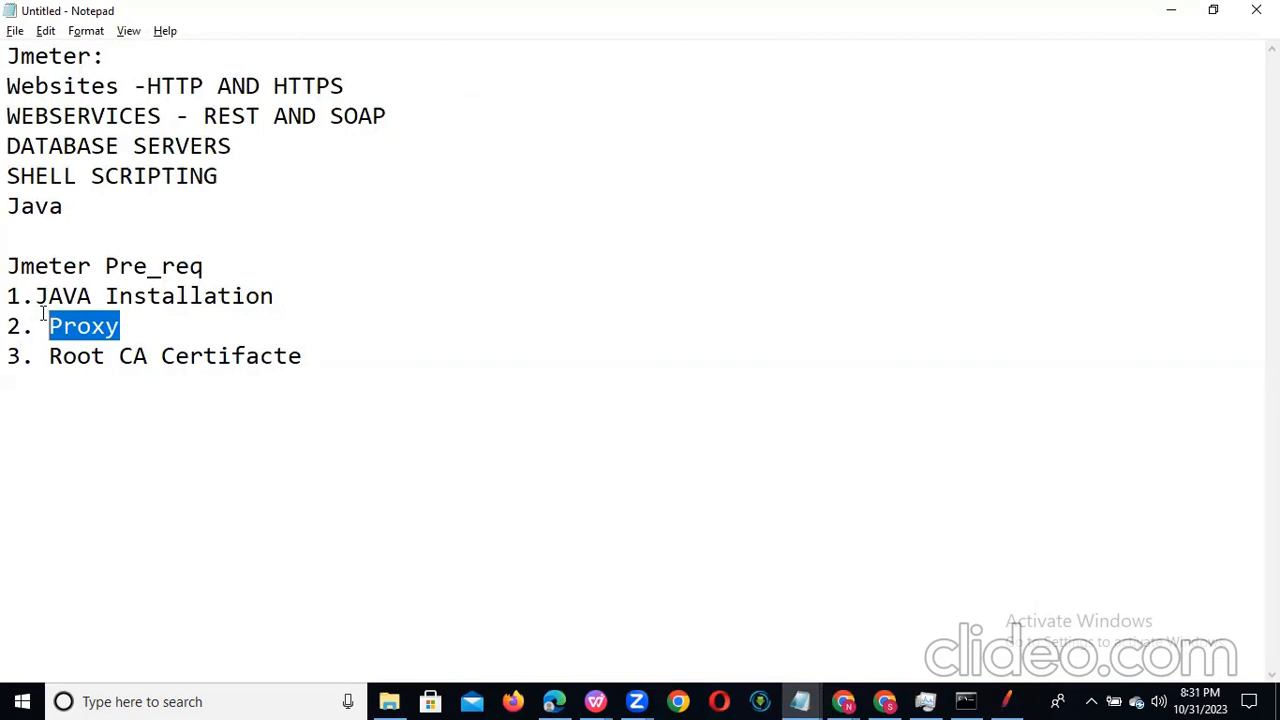
left_click(133, 326)
type("- ")
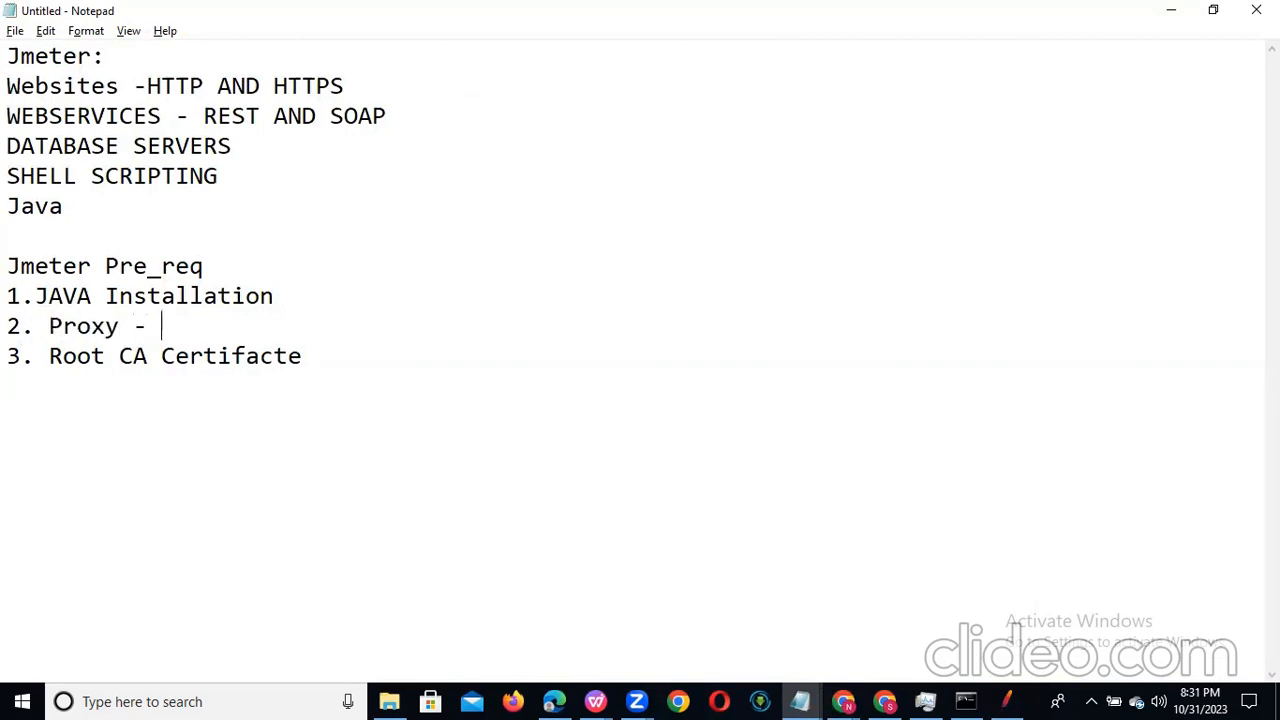
type("browser")
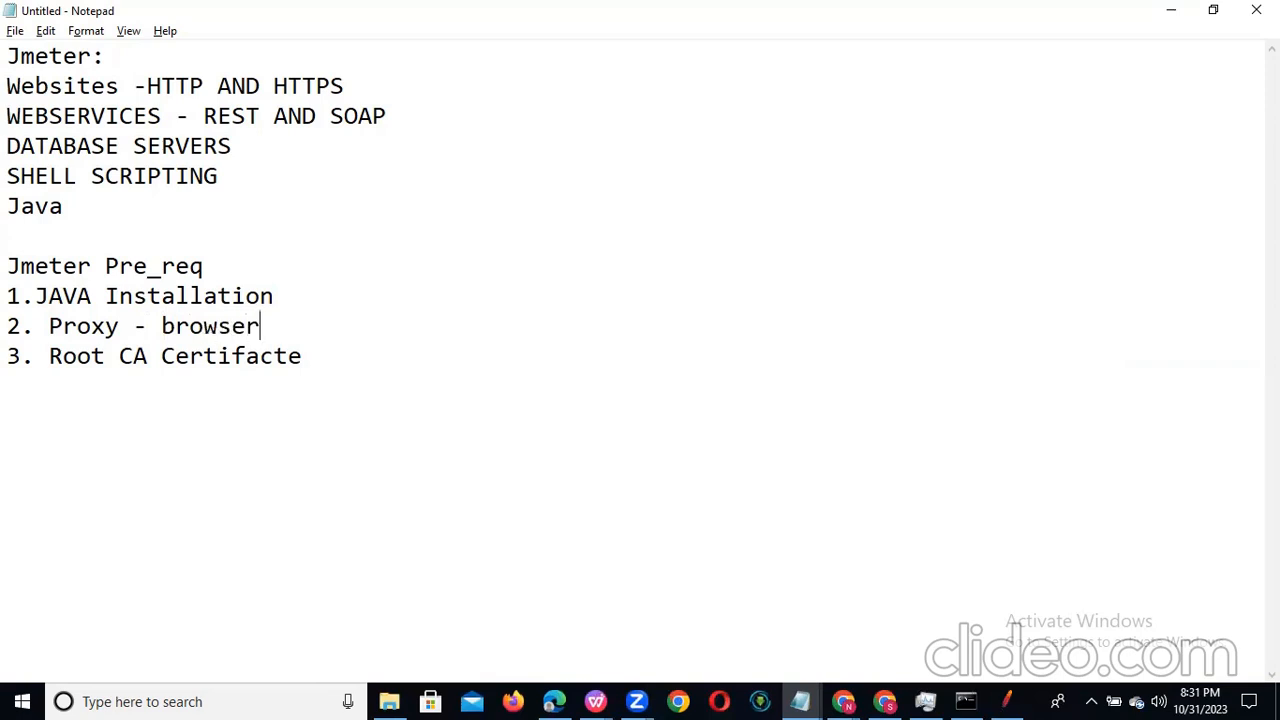
type(" settings")
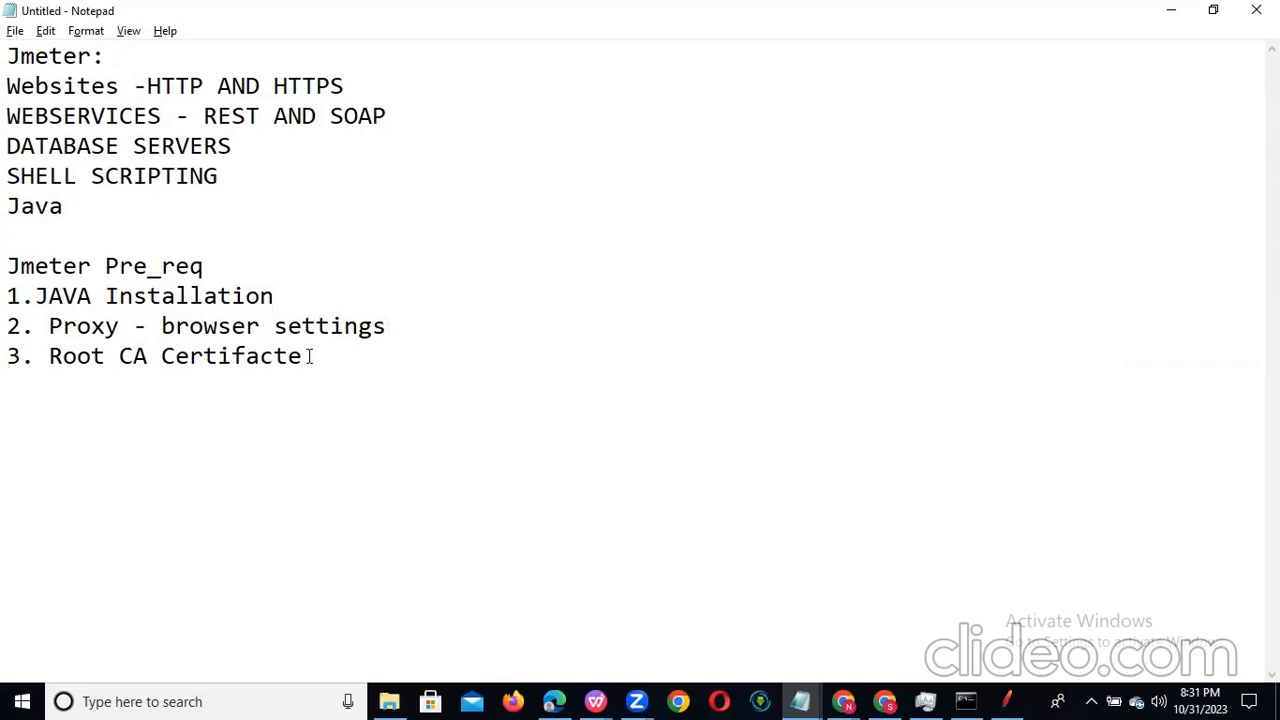
Step: Start the HTTP(S) Test Script Recorder in JMeter to generate the root CA certificate and acknowledge the certificate notice
left_click_drag(306, 357, 50, 362)
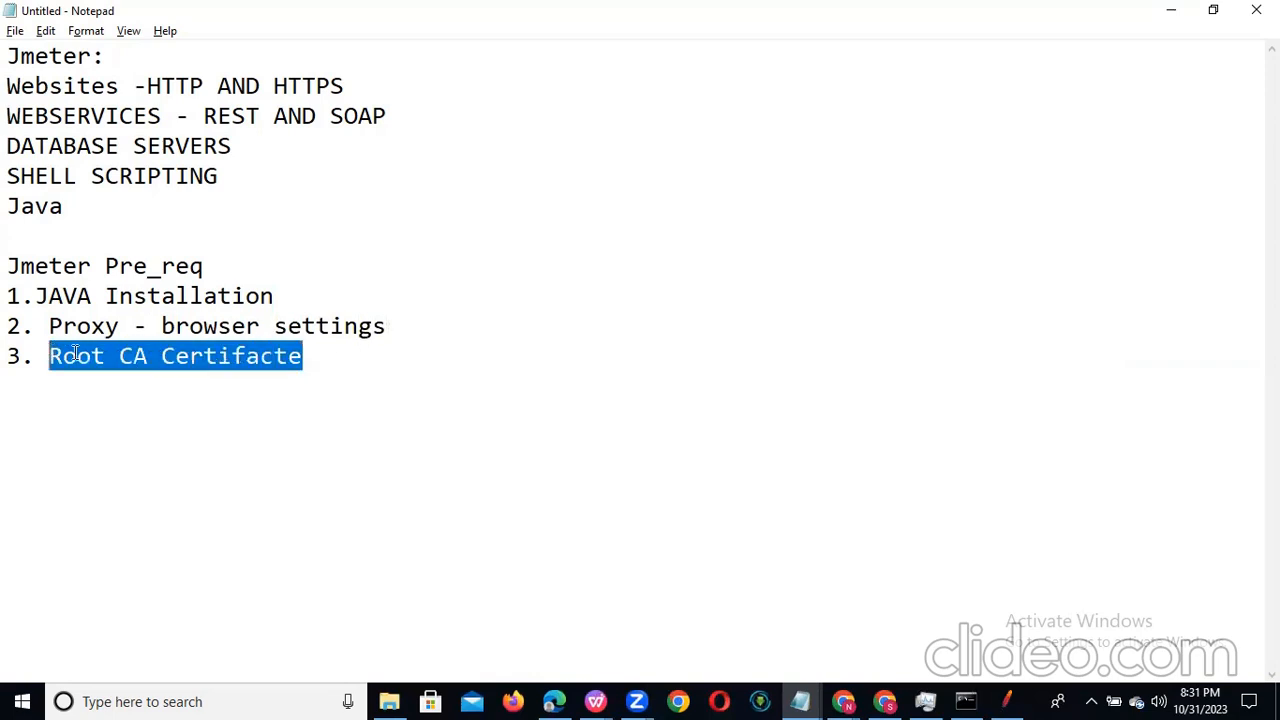
key("alt+Tab")
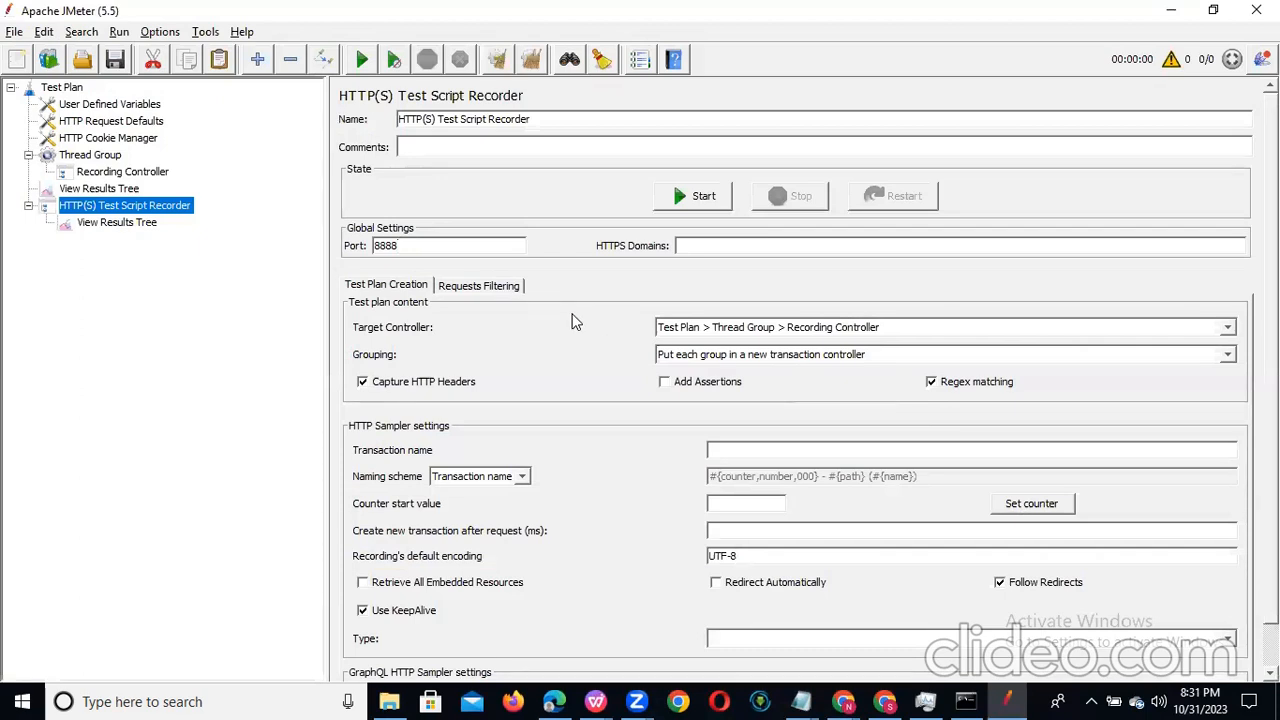
left_click(712, 198)
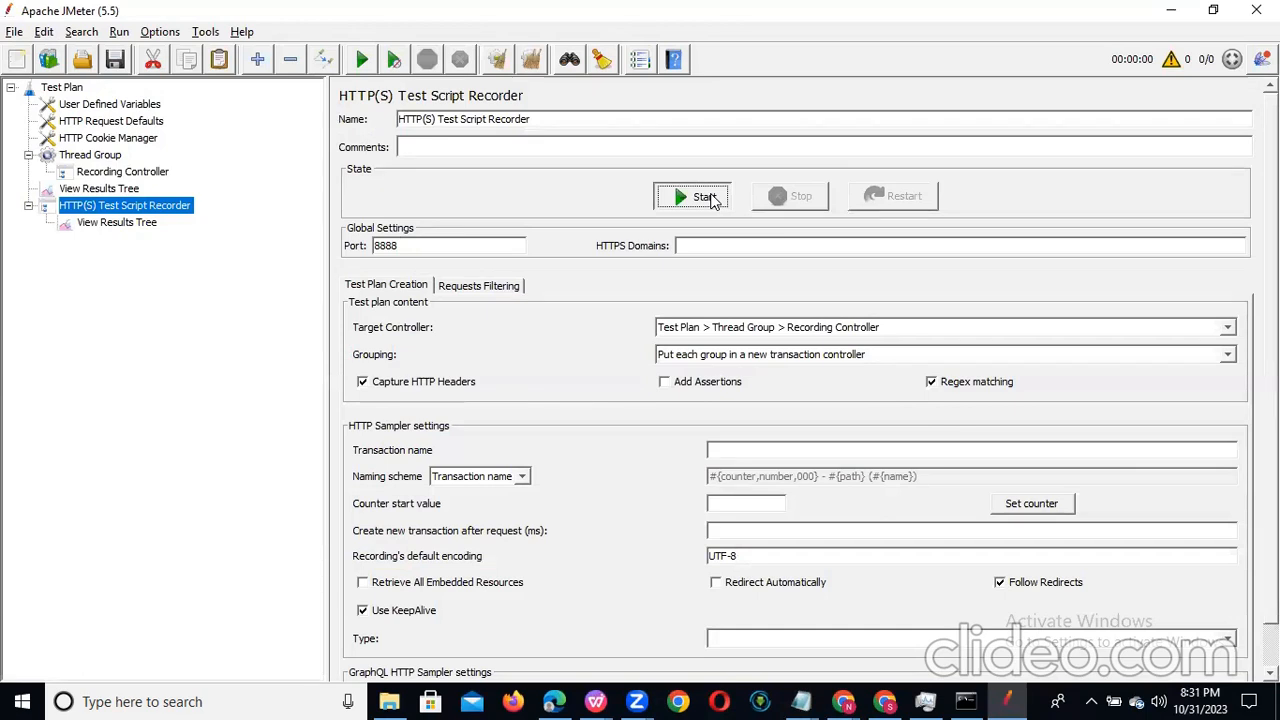
left_click(710, 197)
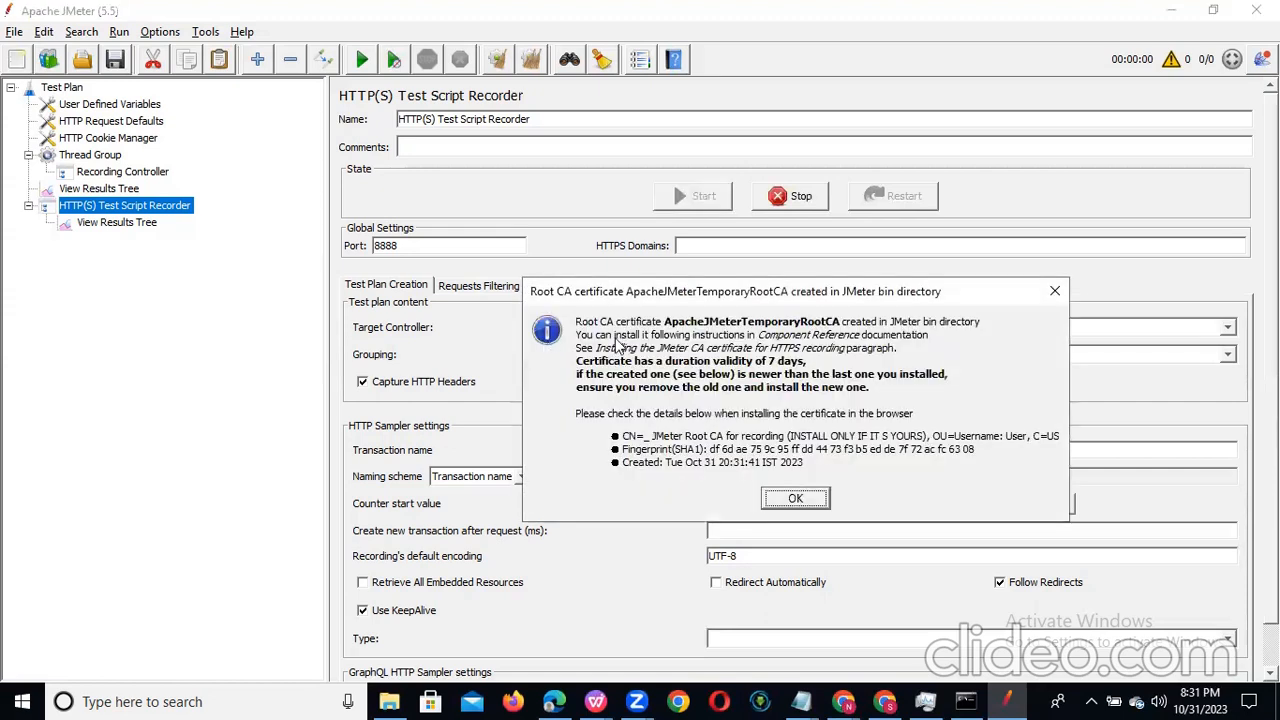
left_click_drag(698, 279, 511, 252)
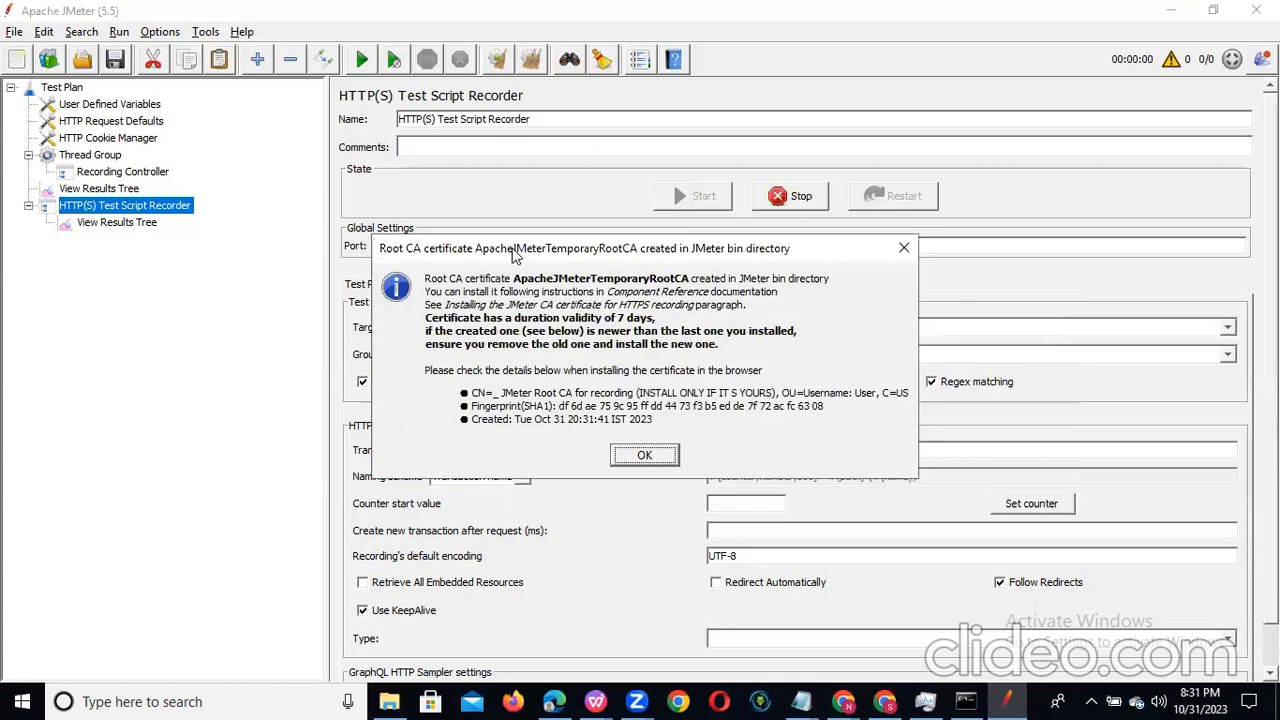
key("Return")
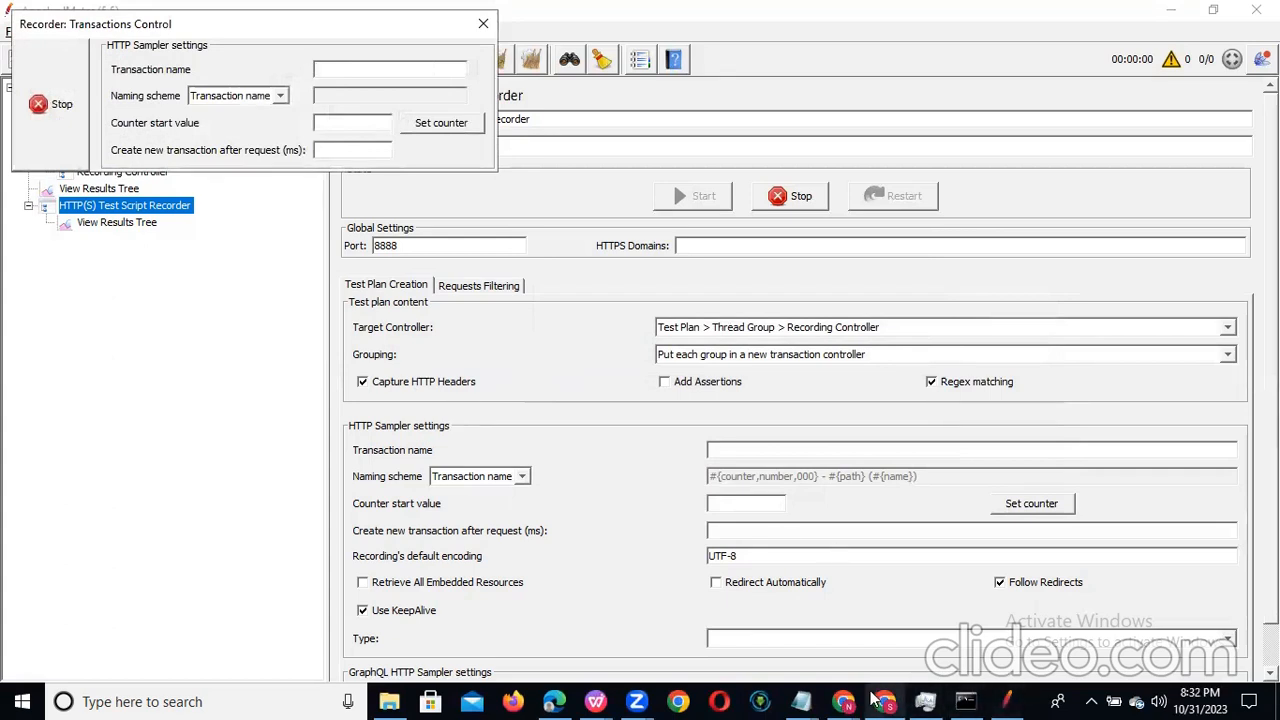
Step: Stop the script recorder, start it again and acknowledge the root CA certificate notice
mouse_move(873, 697)
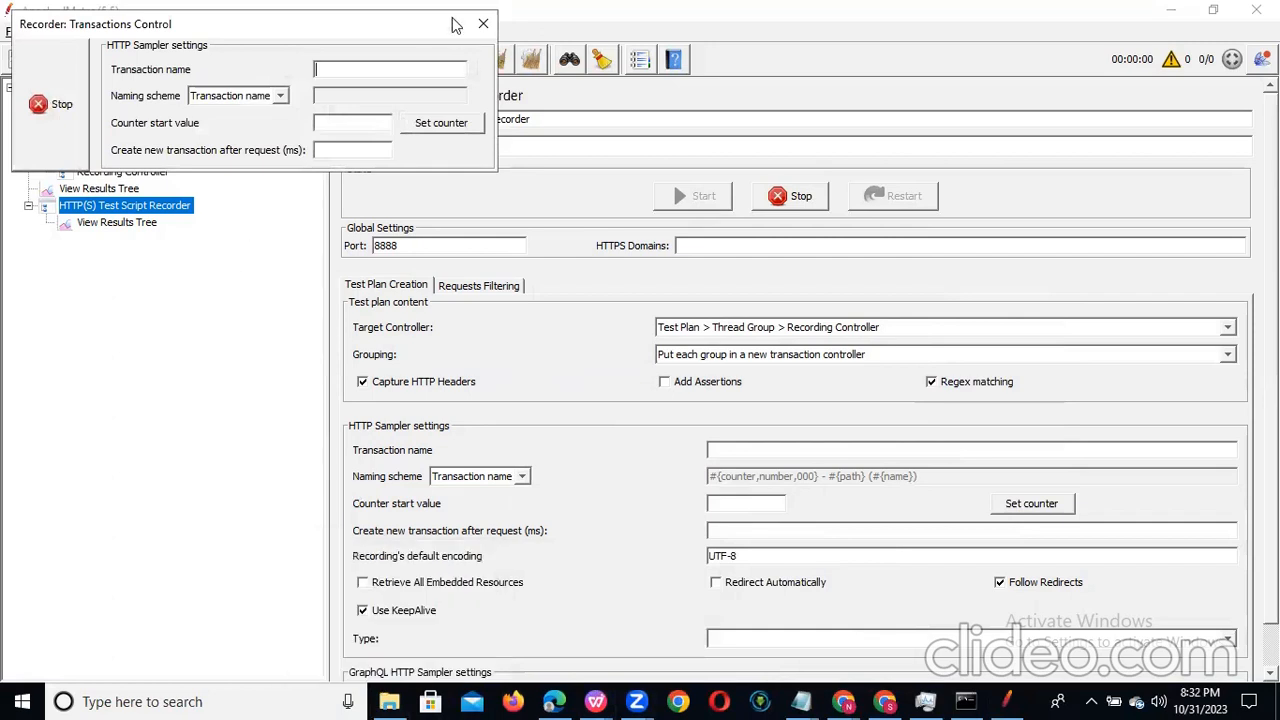
left_click(62, 106)
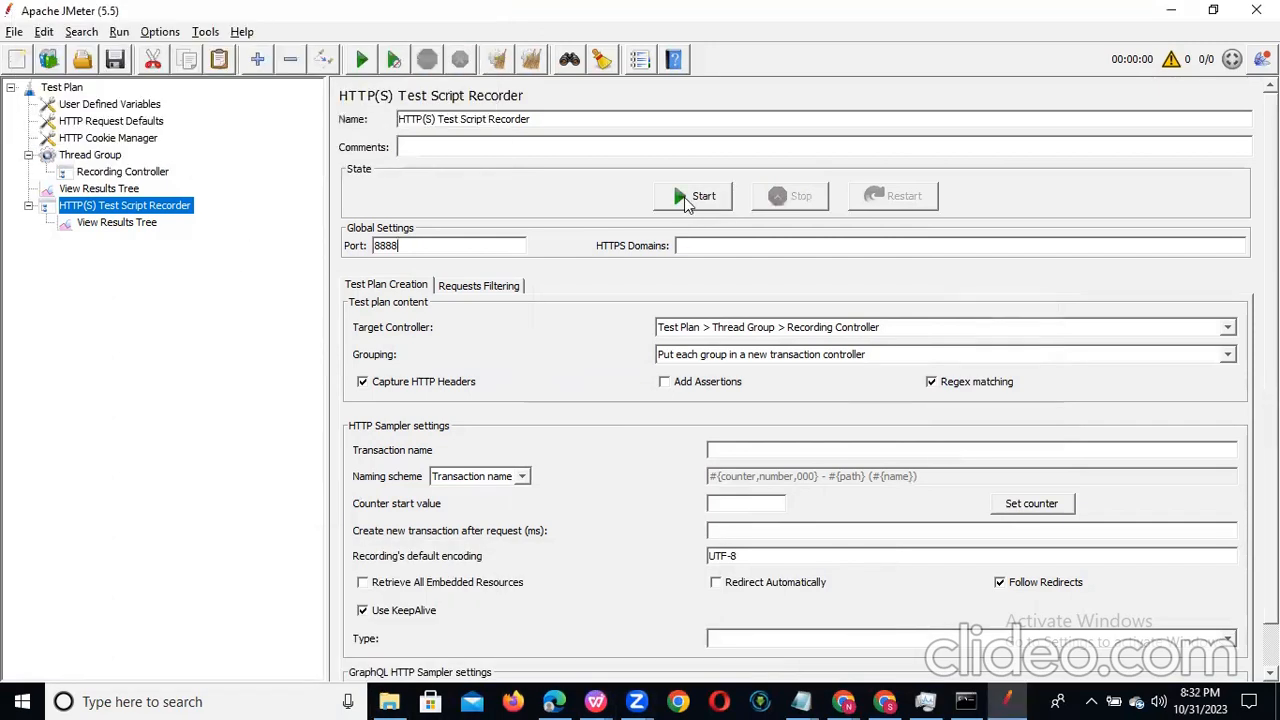
left_click(684, 197)
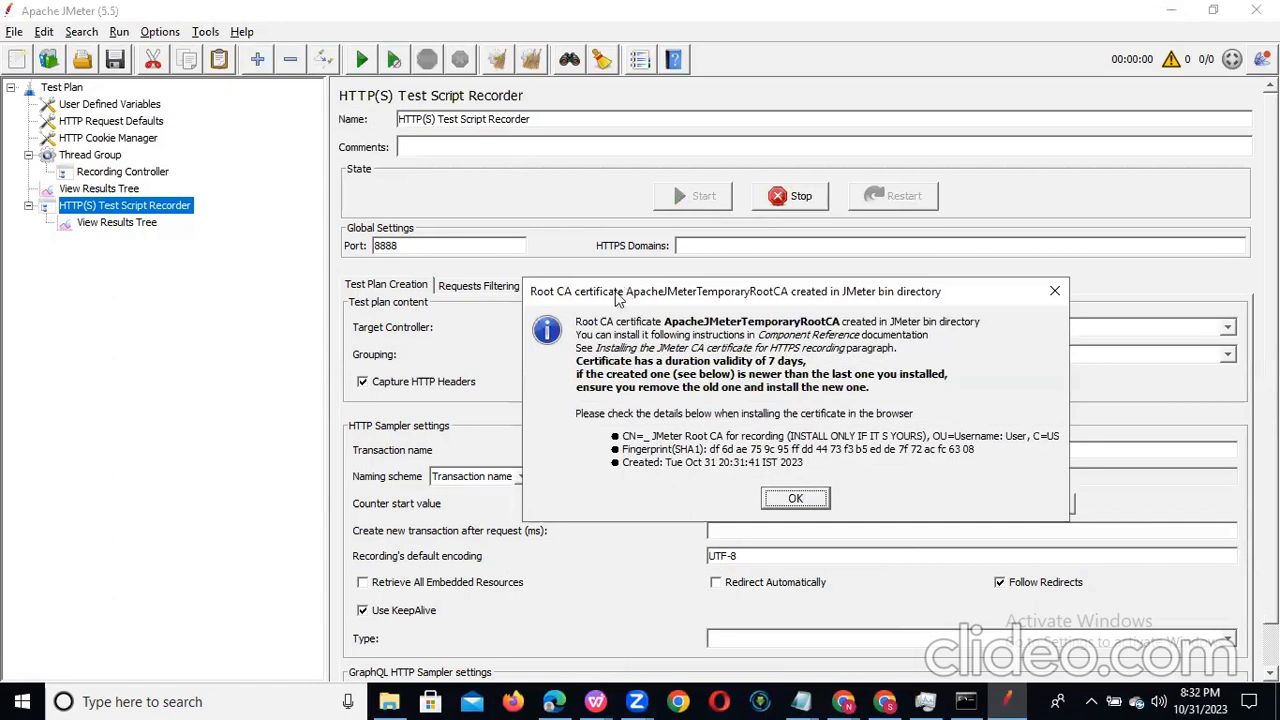
left_click_drag(627, 293, 608, 296)
left_click(776, 501)
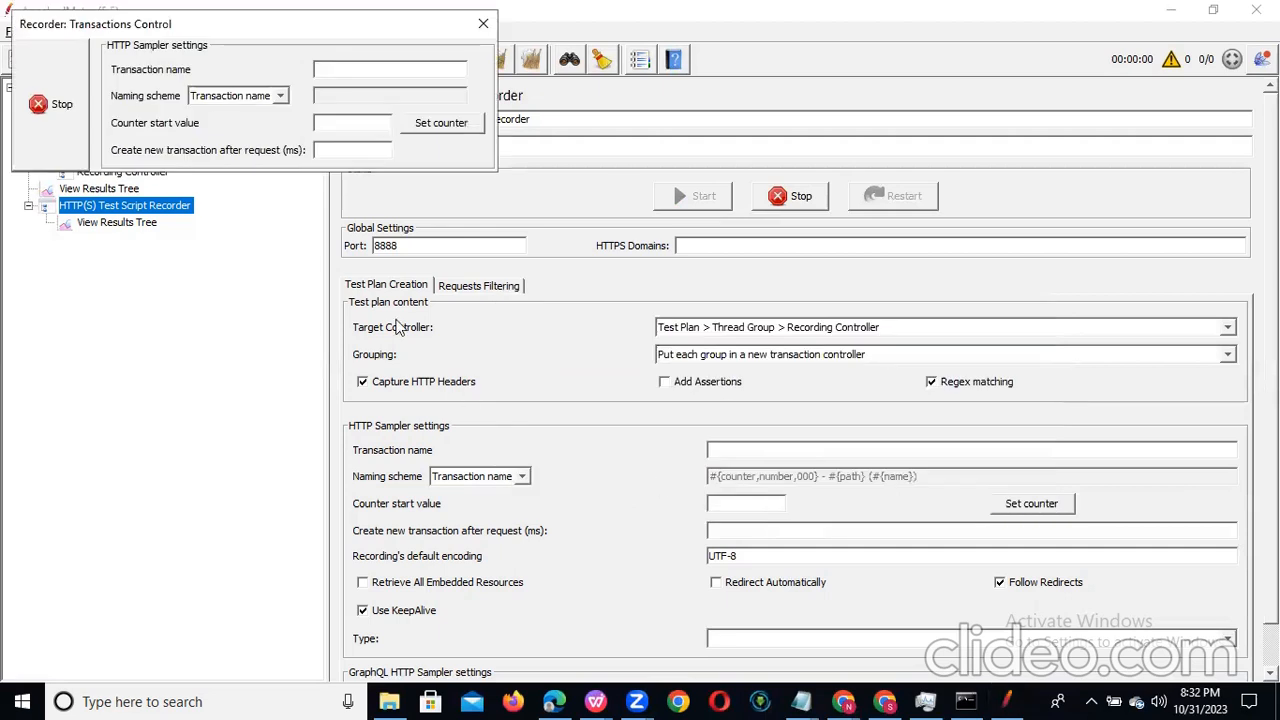
Step: Locate the ApacheJMeterTemporaryRootCA certificate in the apache-jmeter-5.5 bin folder and stop the recorder
left_click(389, 701)
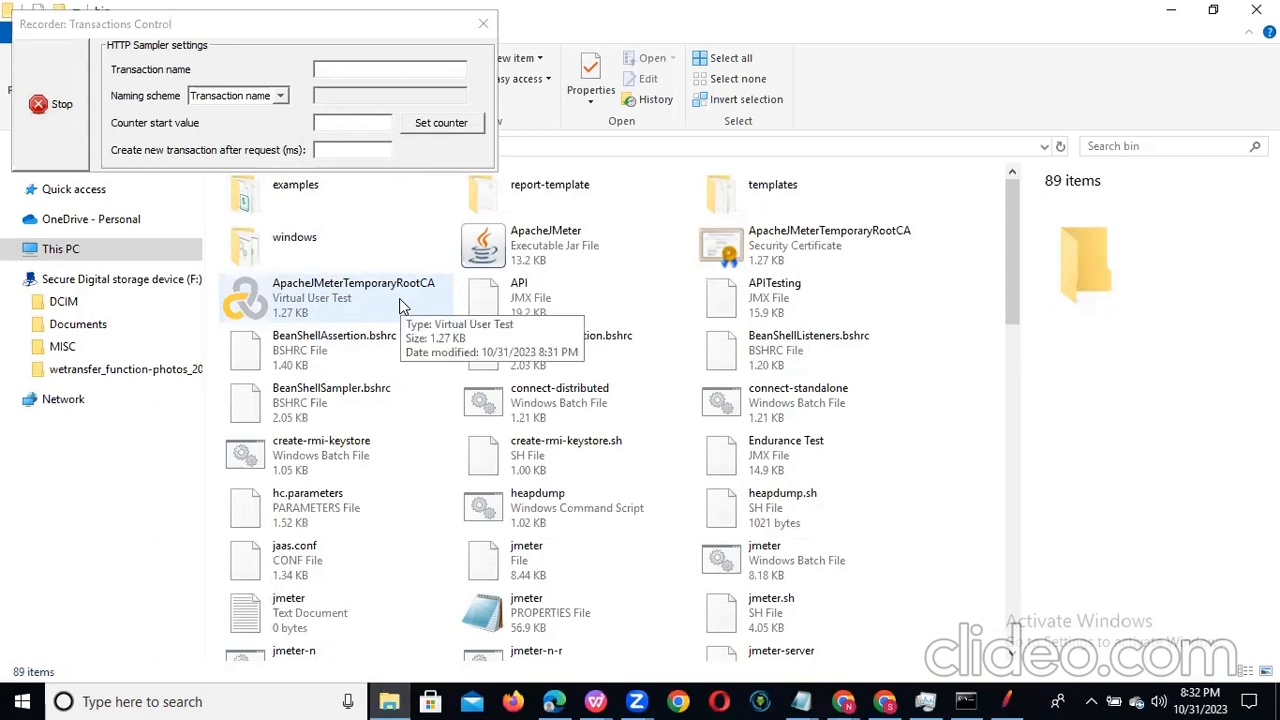
left_click(60, 120)
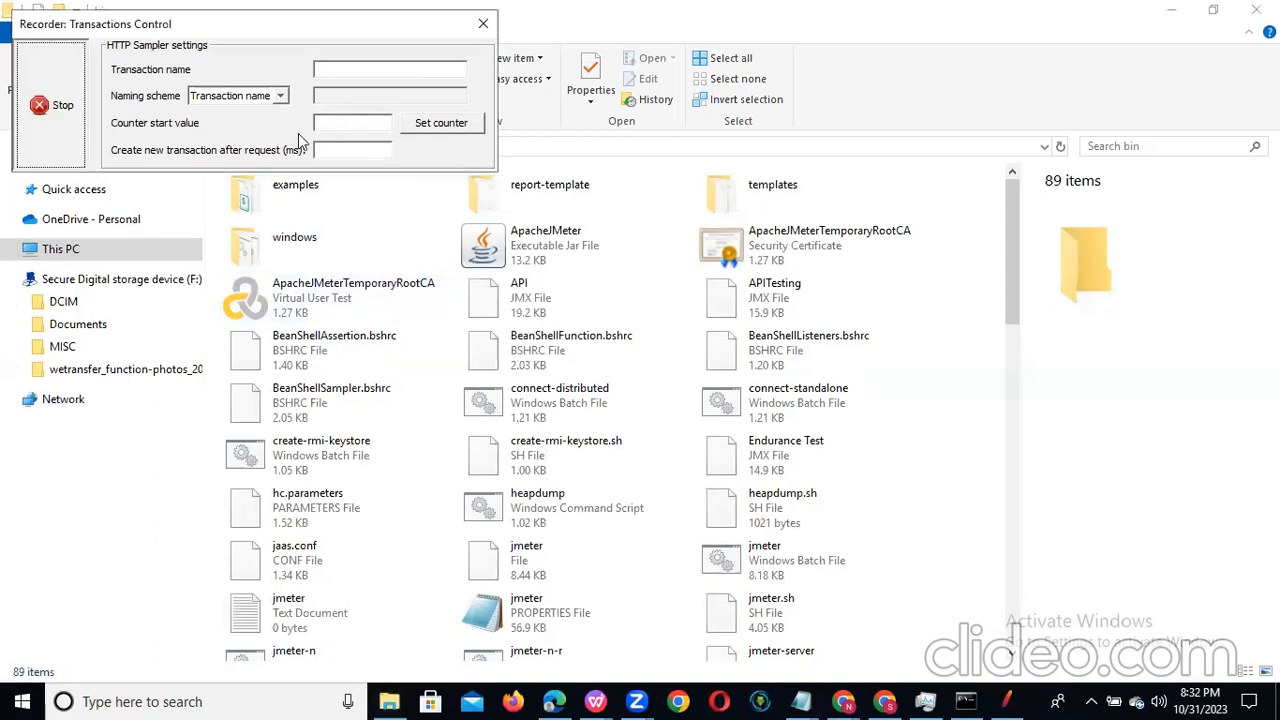
left_click(1010, 700)
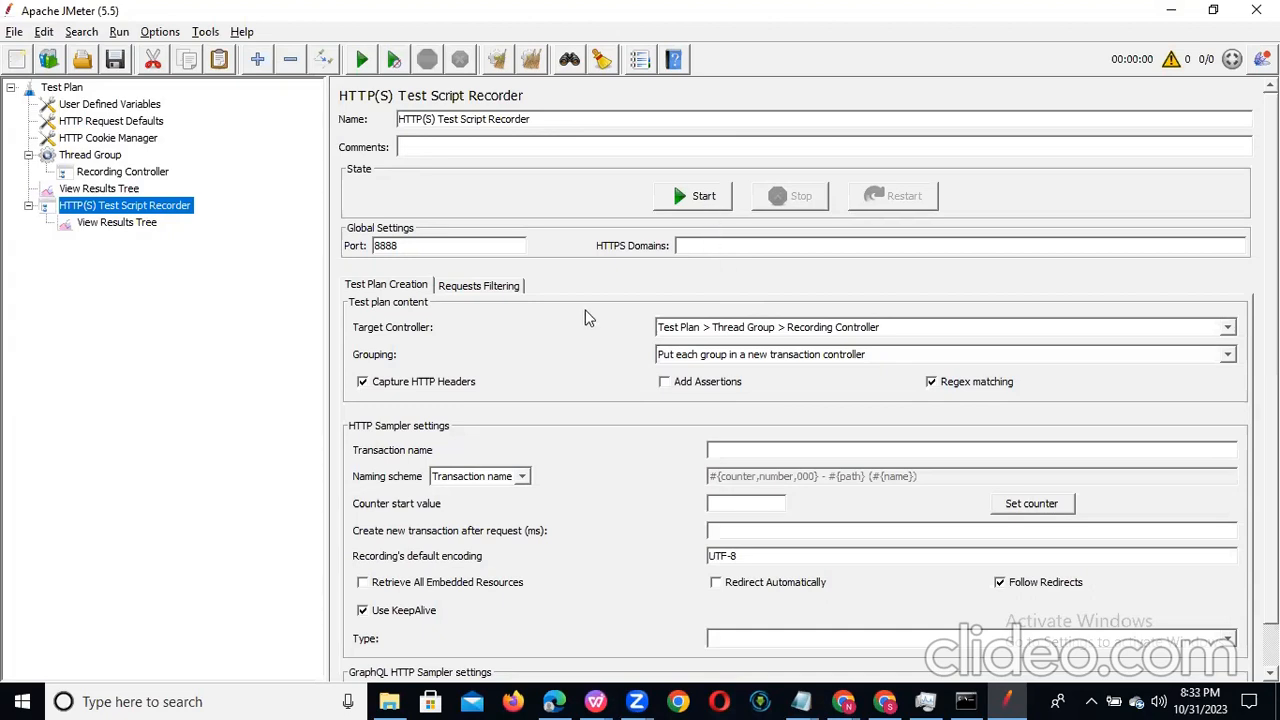
left_click(389, 701)
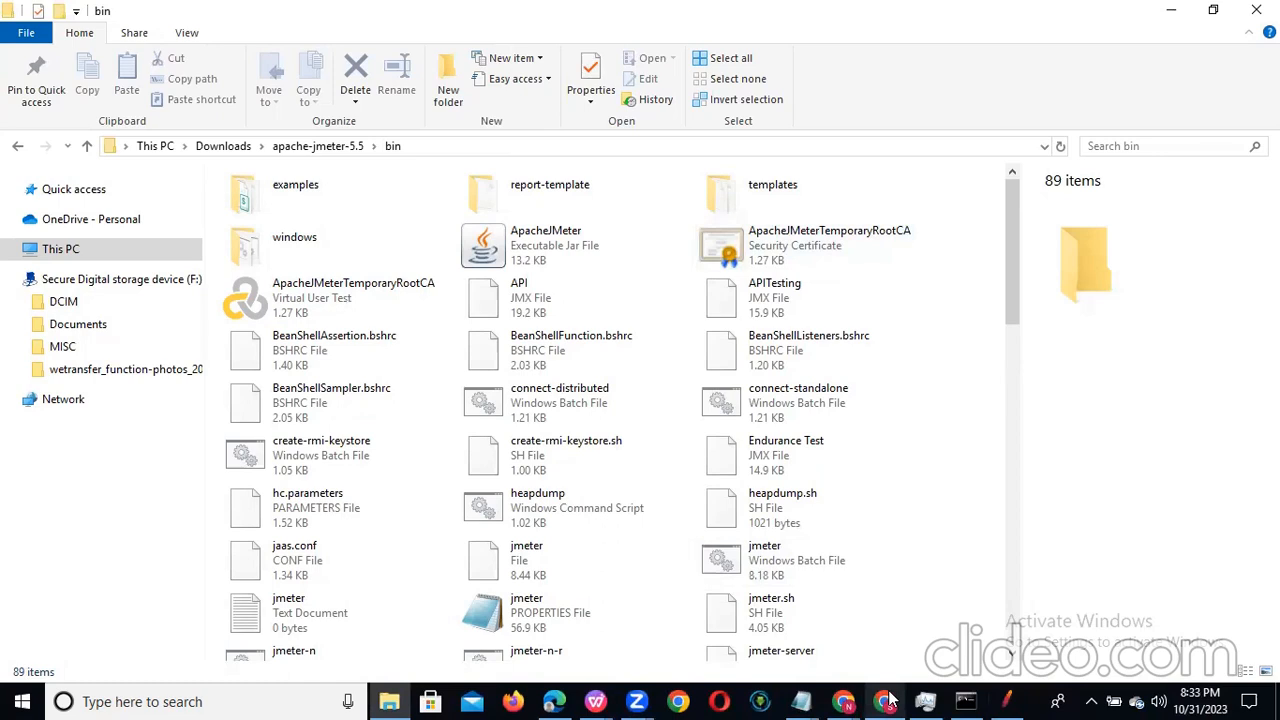
Step: Switch to the Chrome window showing Gmail, open the browser settings and search them for "certificate"
mouse_move(888, 700)
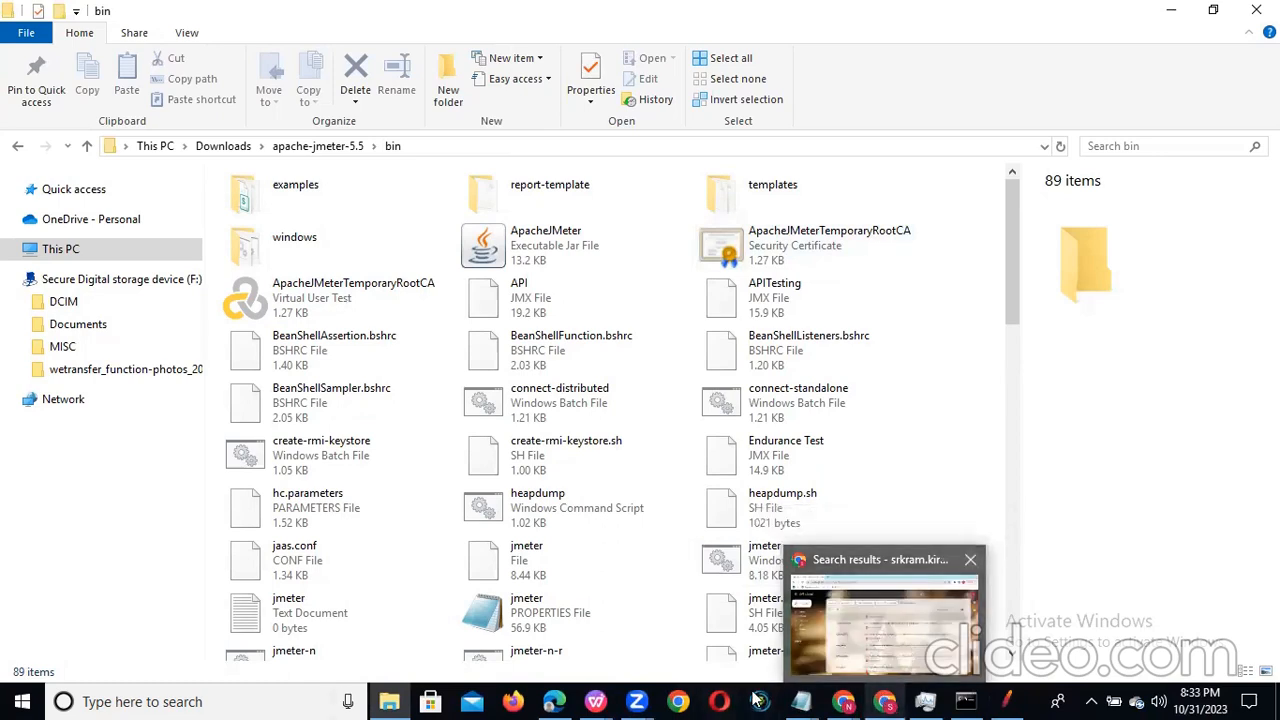
left_click(880, 615)
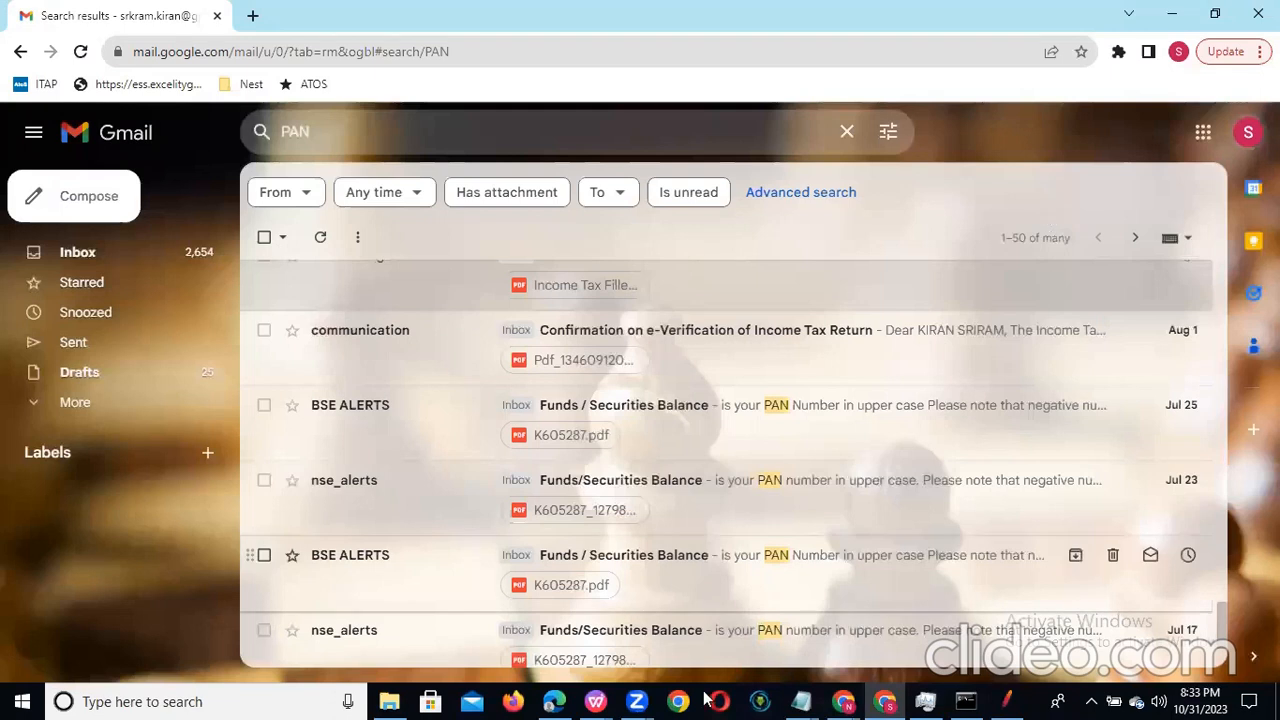
left_click(1259, 51)
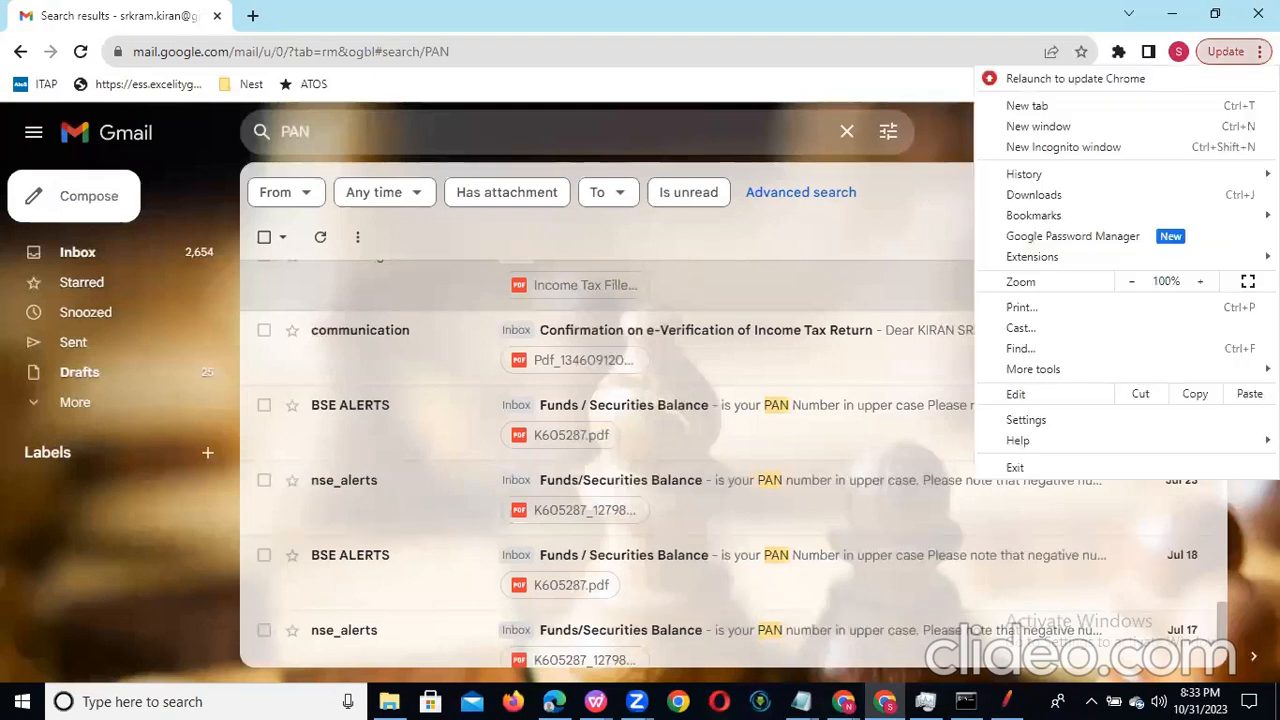
left_click(1086, 420)
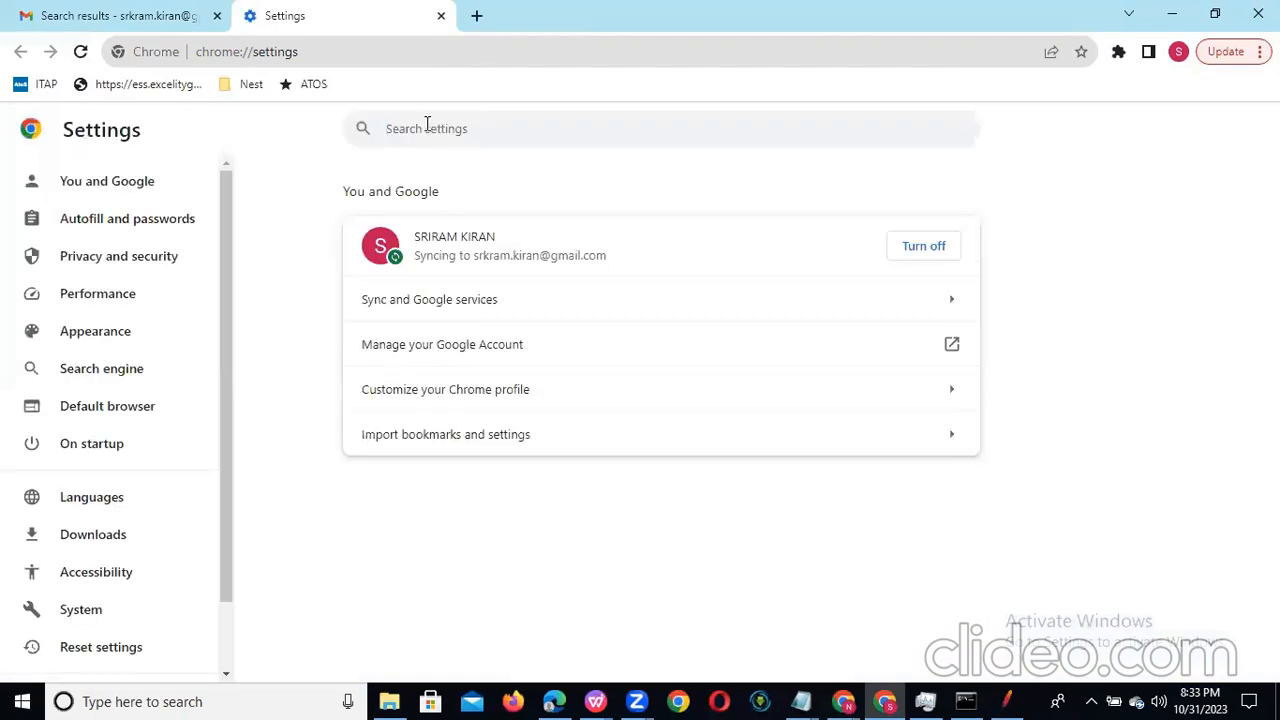
left_click(427, 124)
type("certi")
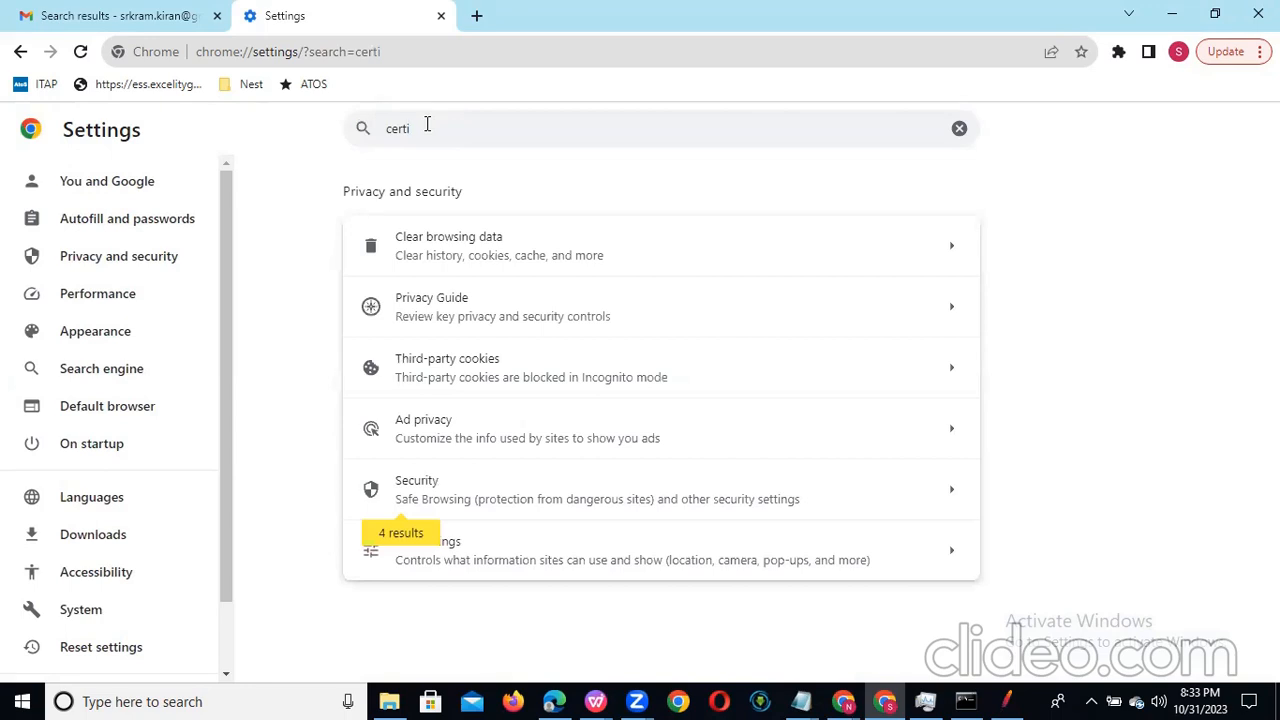
type("ficate")
Step: Open Site settings from the search results and look through its permissions and content sections for a certificate option
left_click(450, 541)
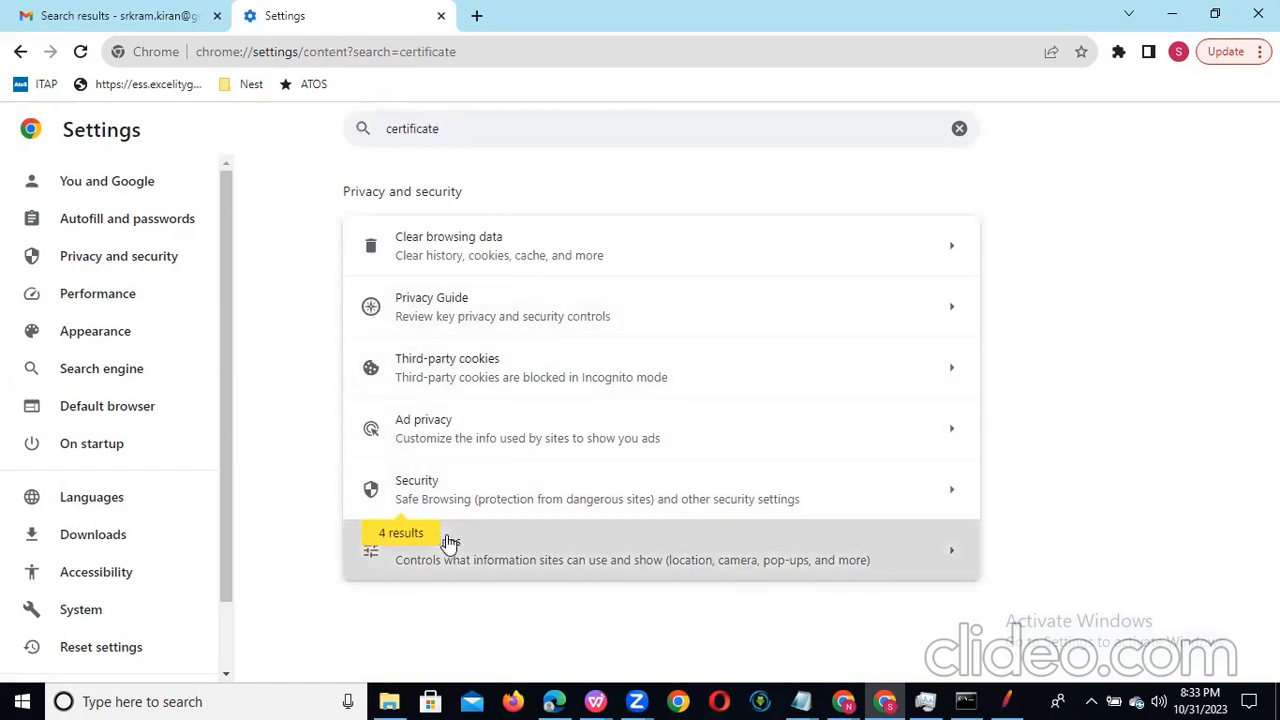
scroll(660, 410, "down", 7)
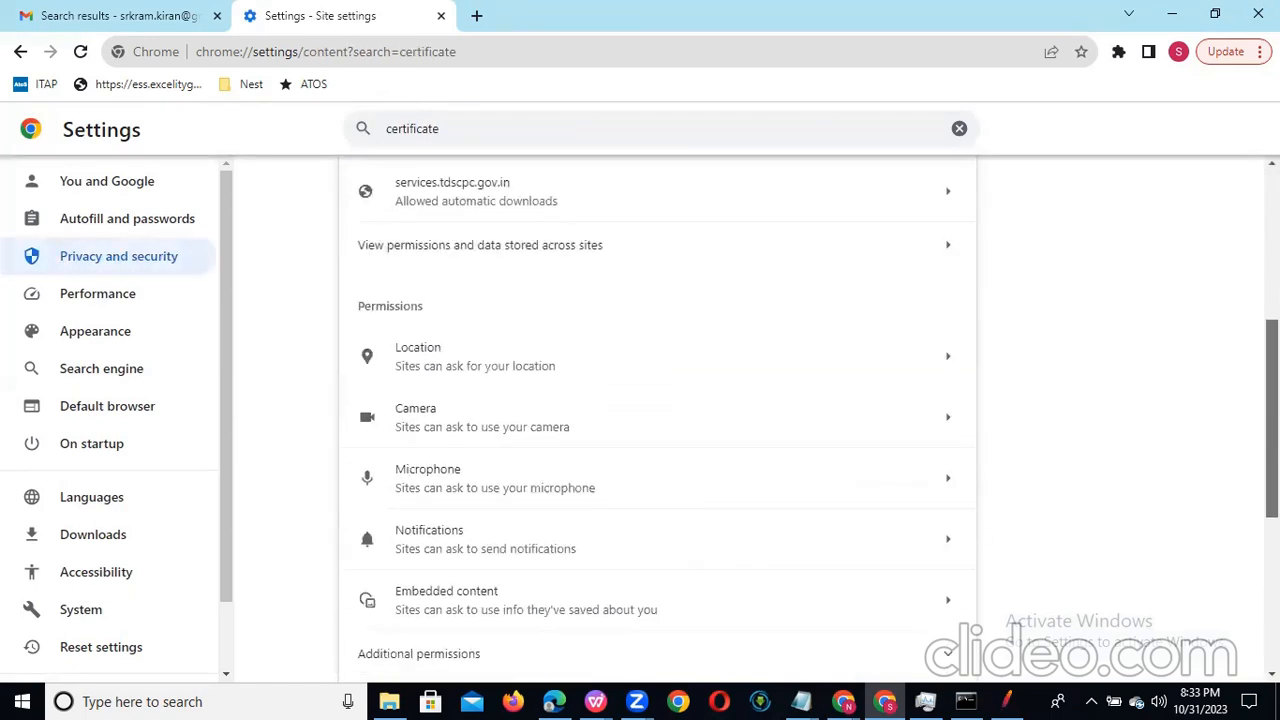
scroll(660, 410, "down", 1)
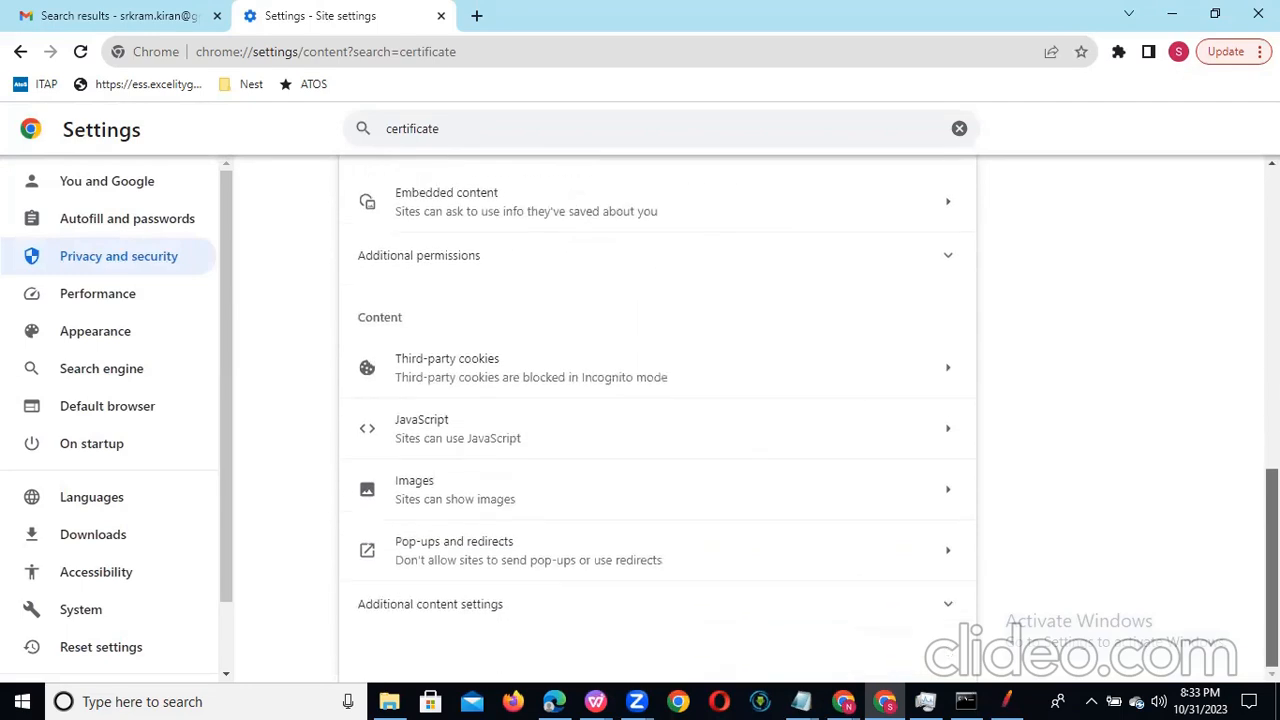
scroll(660, 410, "up", 6)
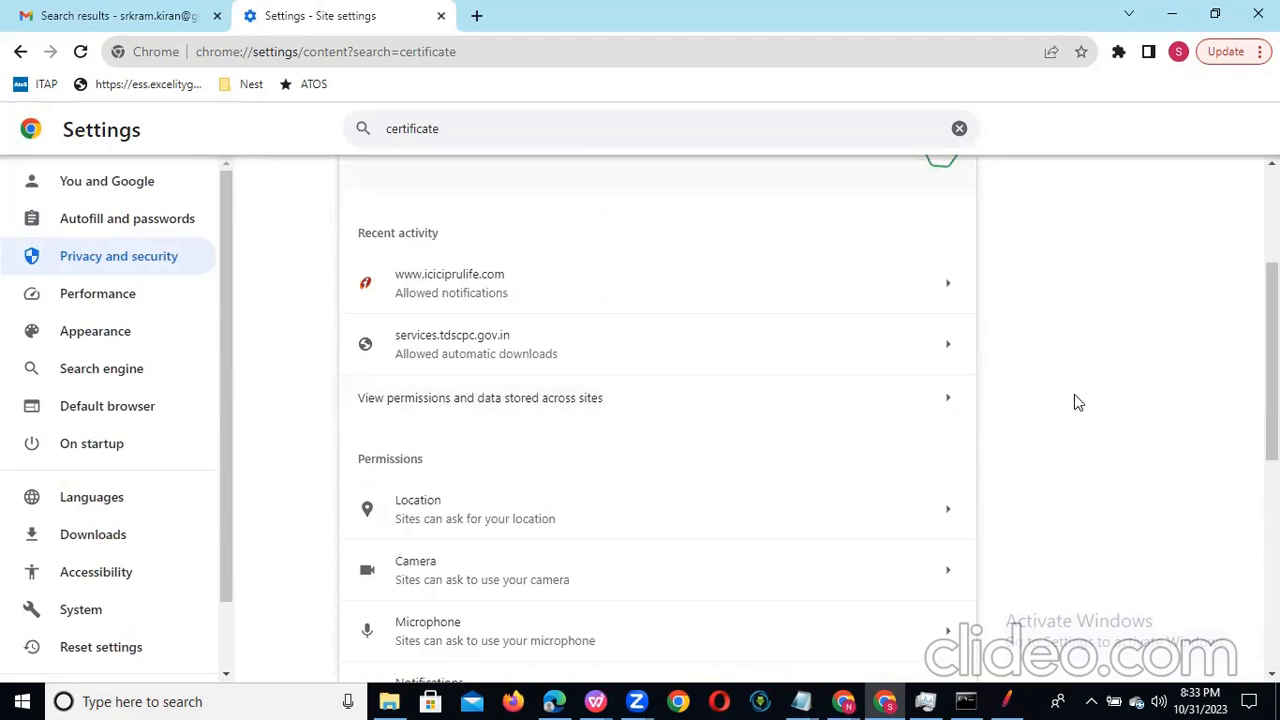
scroll(658, 410, "up", 3)
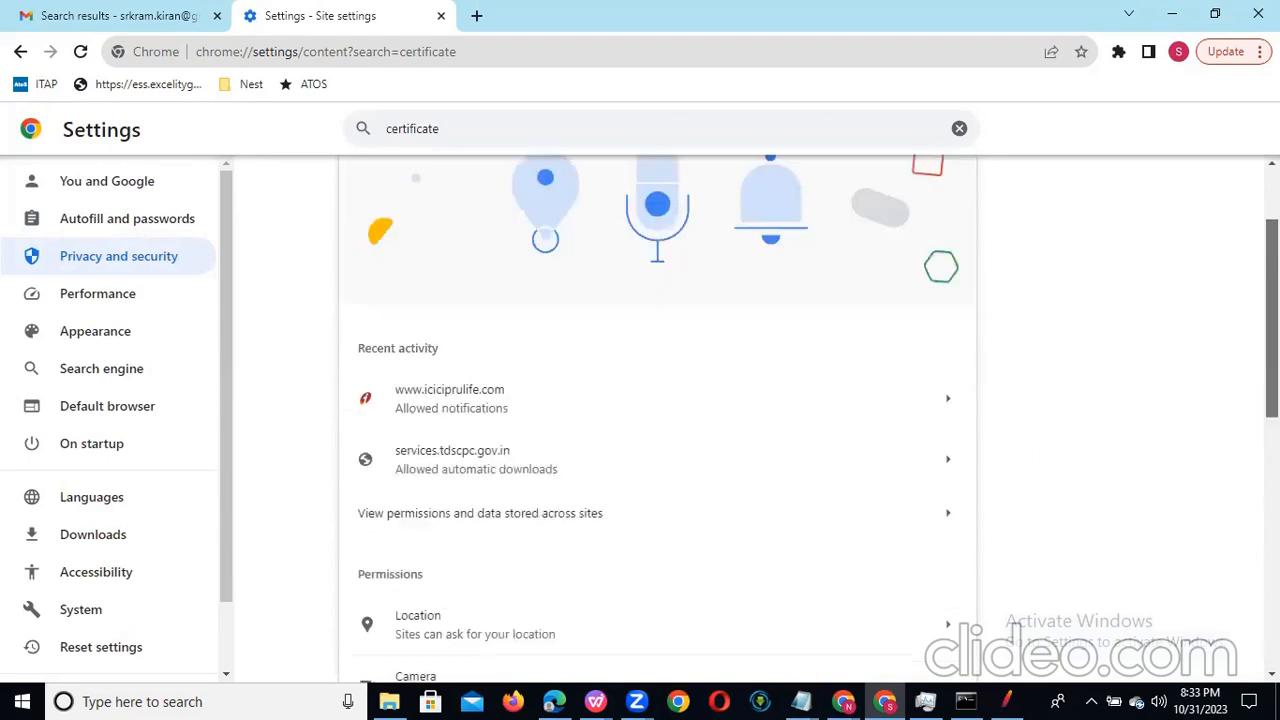
scroll(658, 410, "down", 5)
scroll(658, 410, "down", 3)
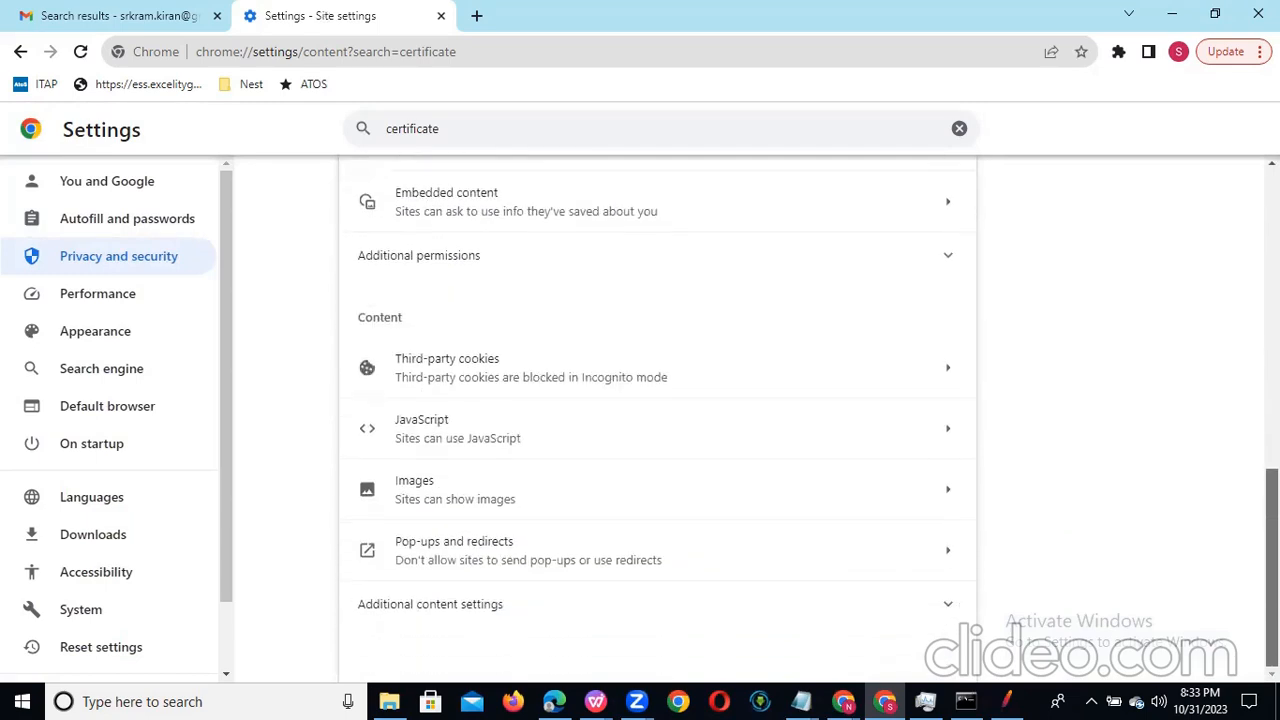
scroll(657, 400, "up", 10)
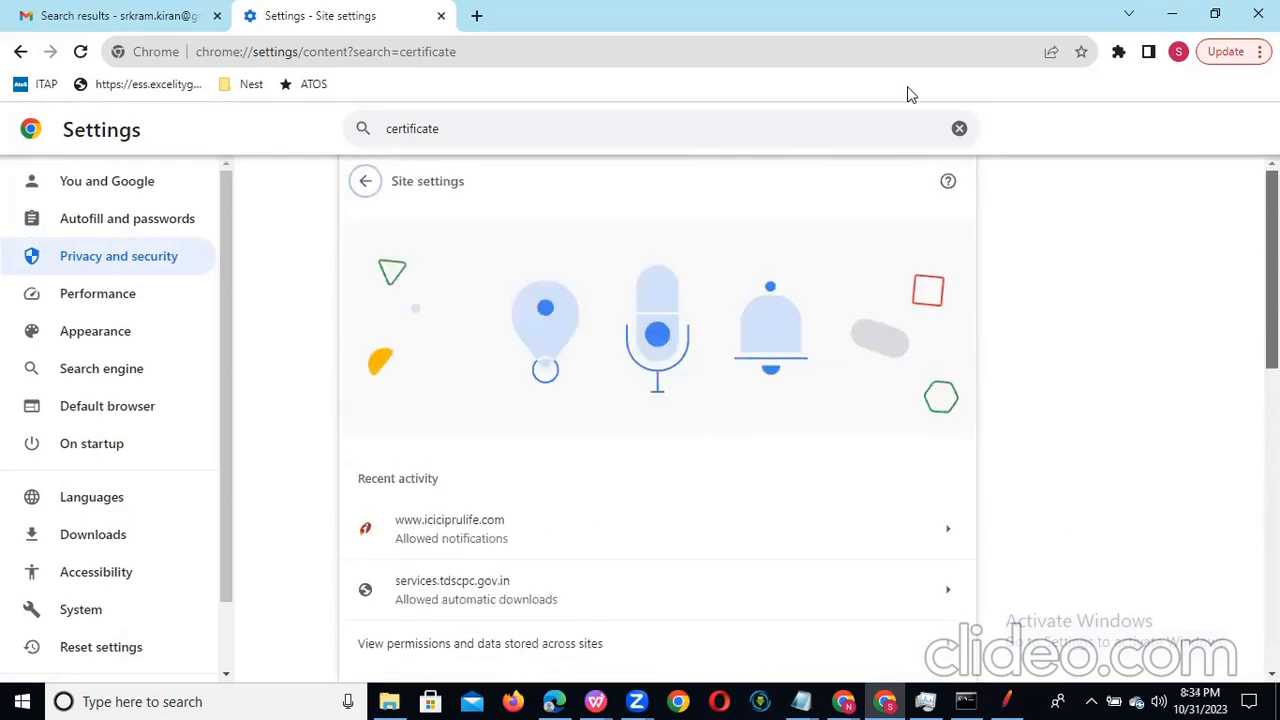
Step: Extend the Chrome settings search to "certificate mana" to look for certificate management
left_click(455, 128)
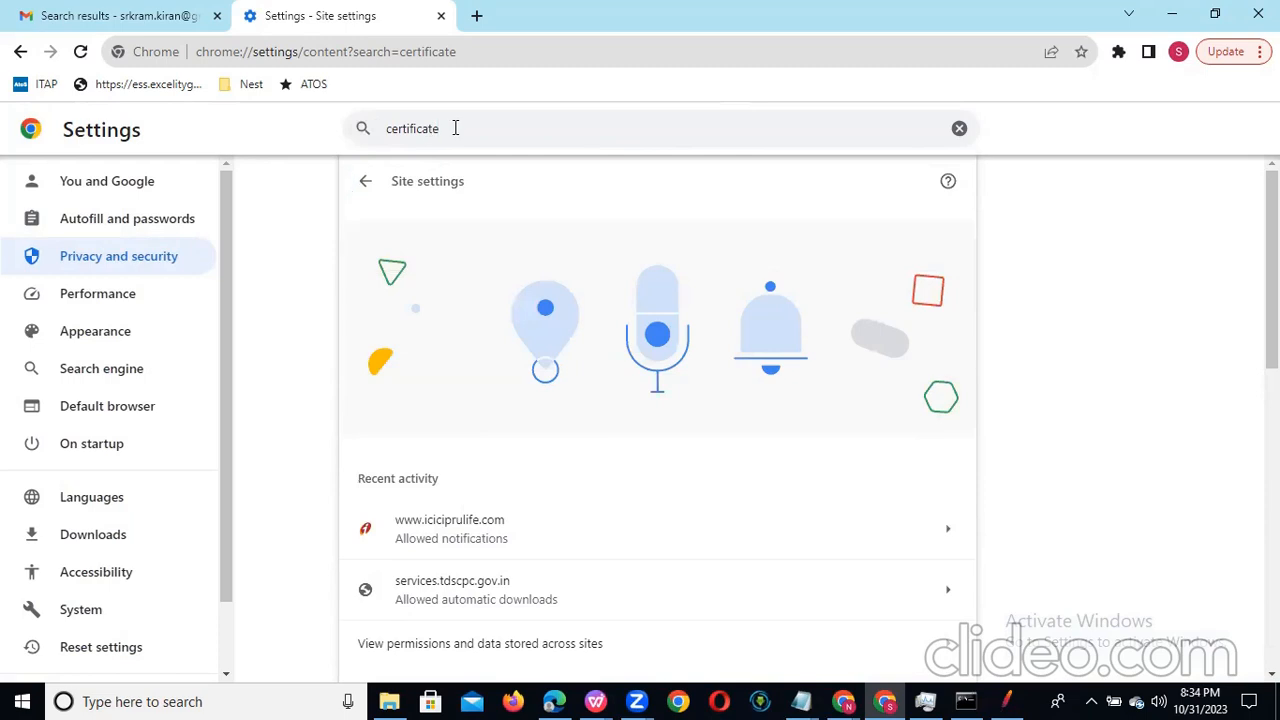
type("mana")
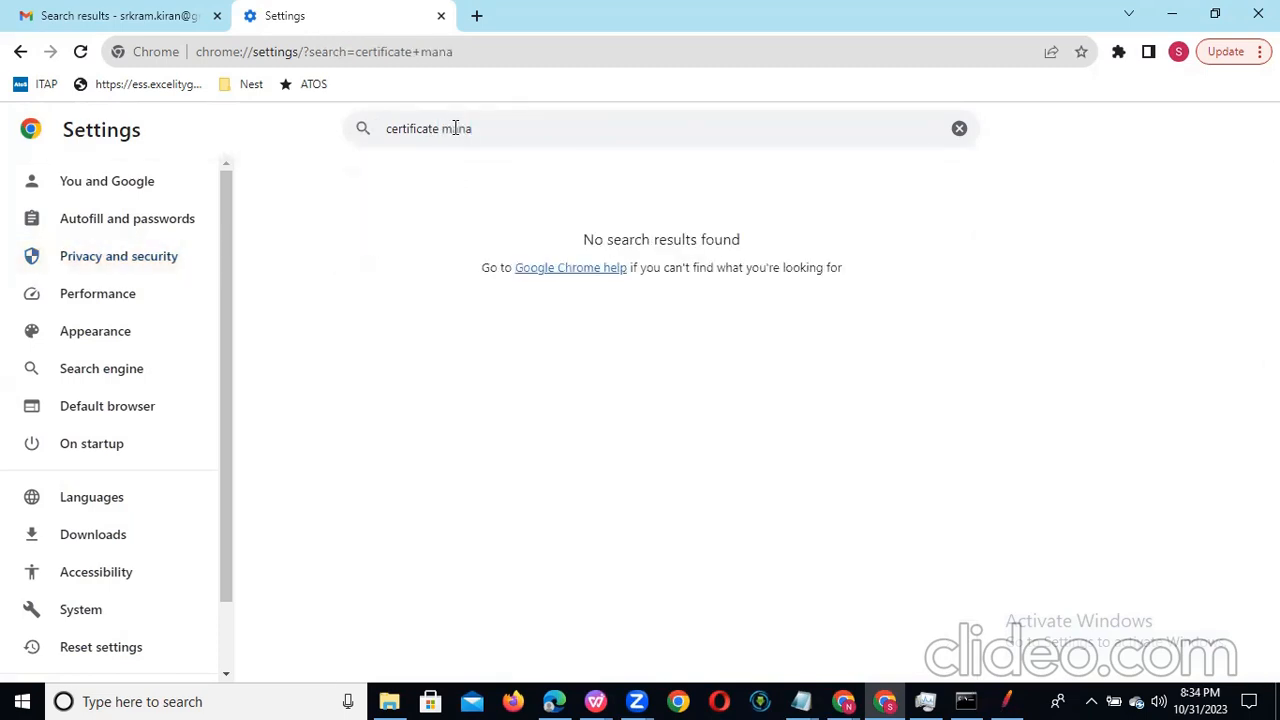
key("BackSpace")
key("BackSpace")
key("BackSpace")
Step: Search Chrome settings for "certi" and examine Site settings, including the expanded additional content settings, for certificate options
left_click_drag(477, 126, 212, 126)
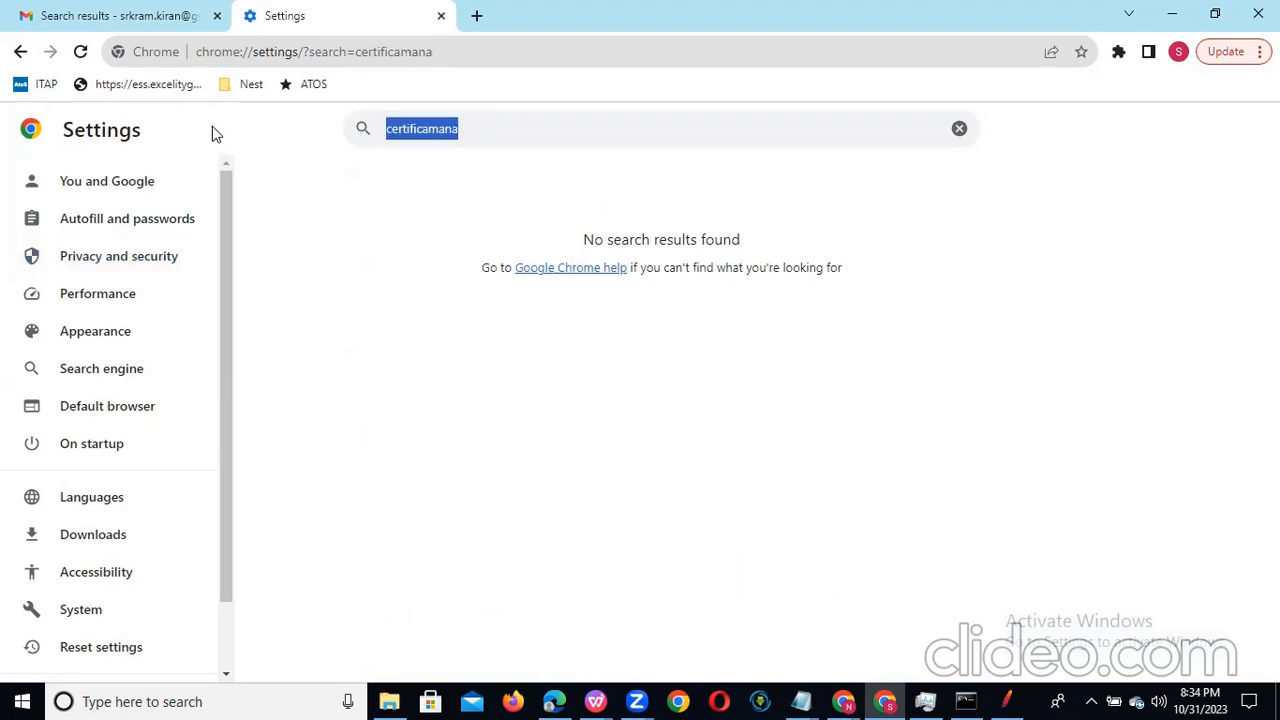
type("cert")
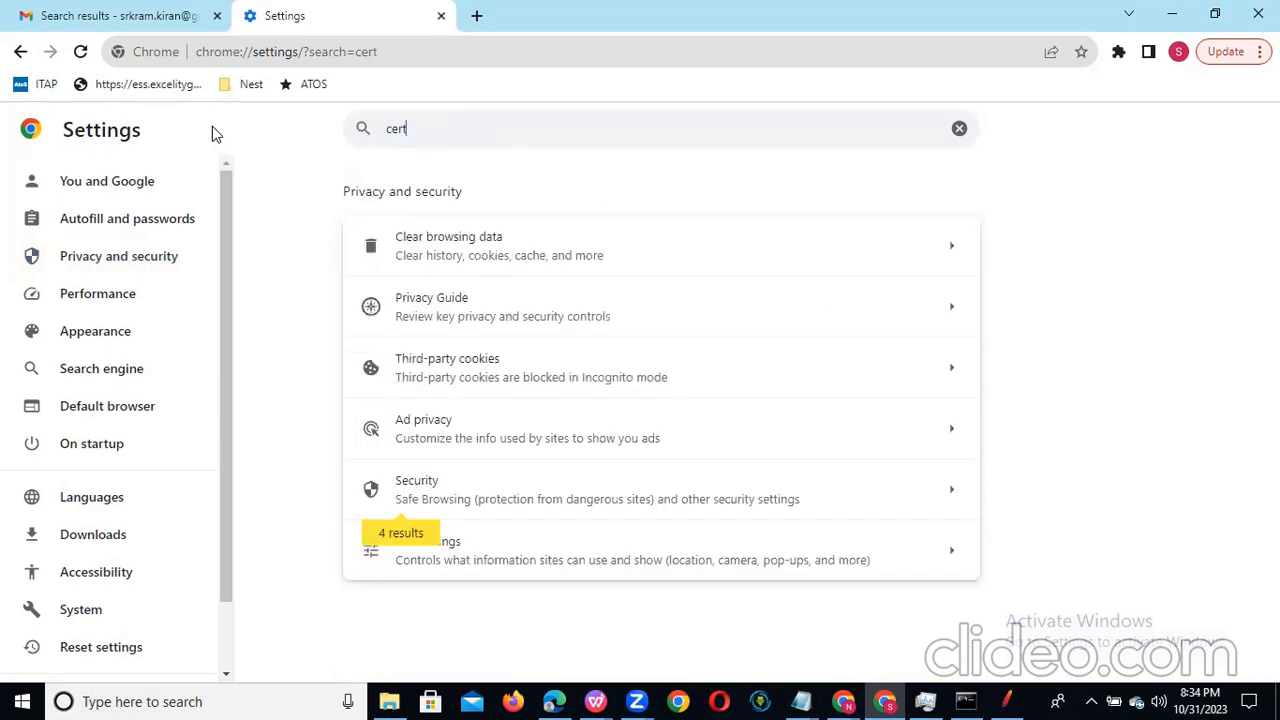
type("i")
left_click(520, 555)
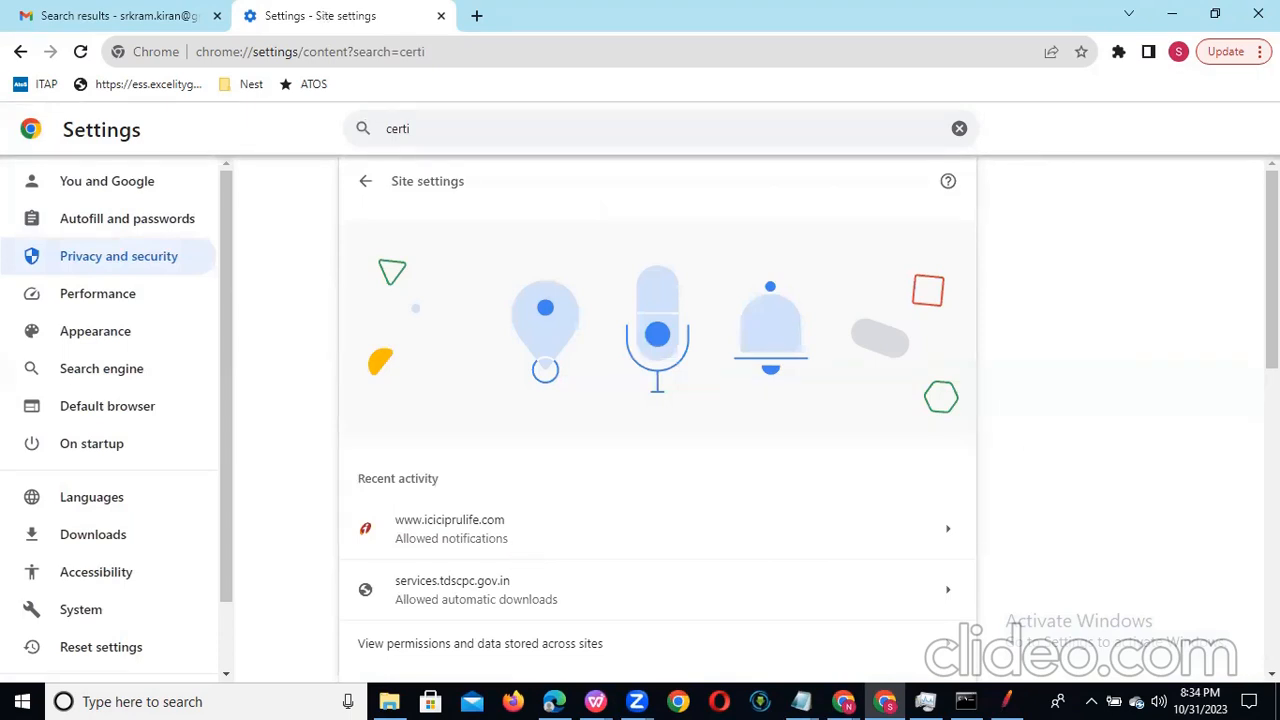
scroll(657, 420, "down", 8)
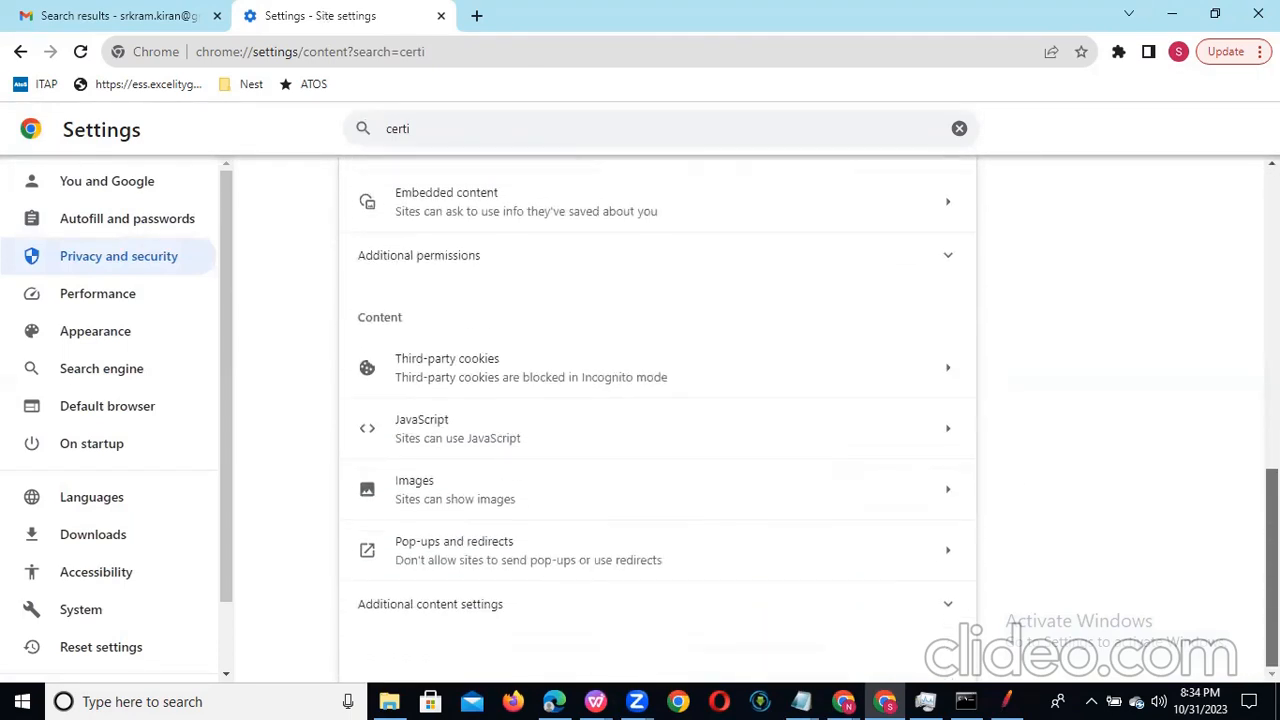
left_click(948, 603)
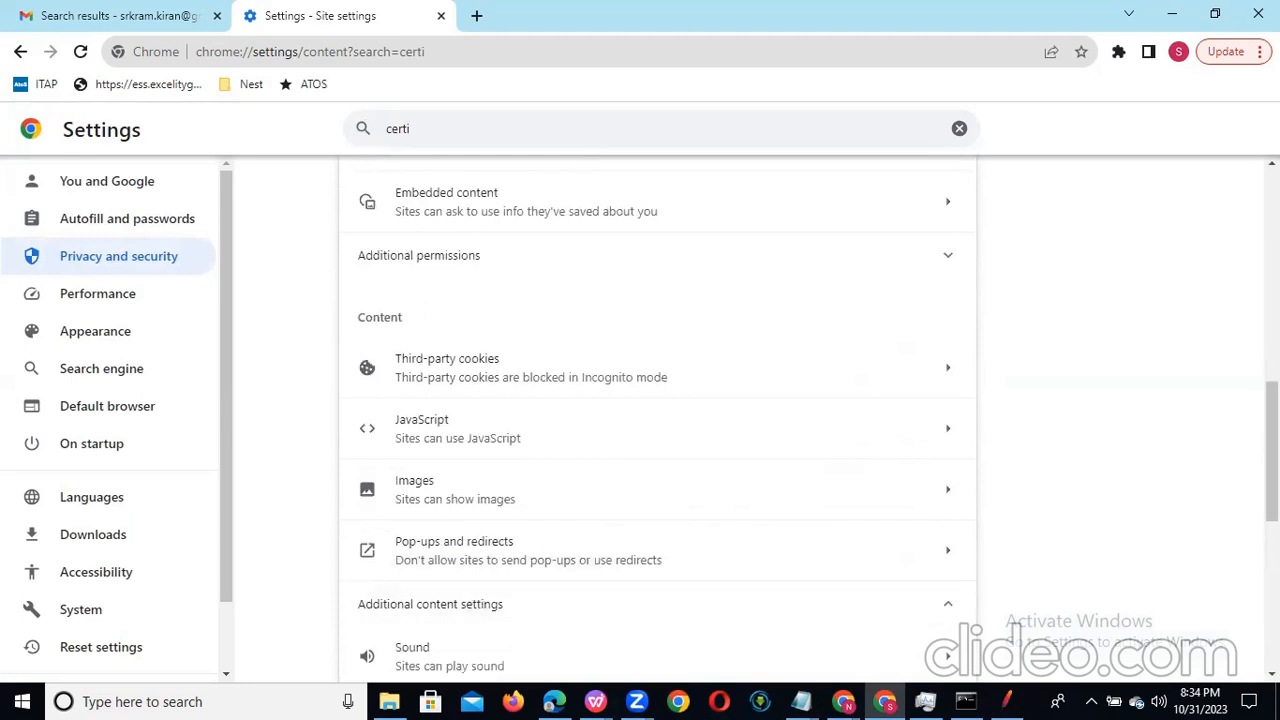
scroll(657, 420, "down", 5)
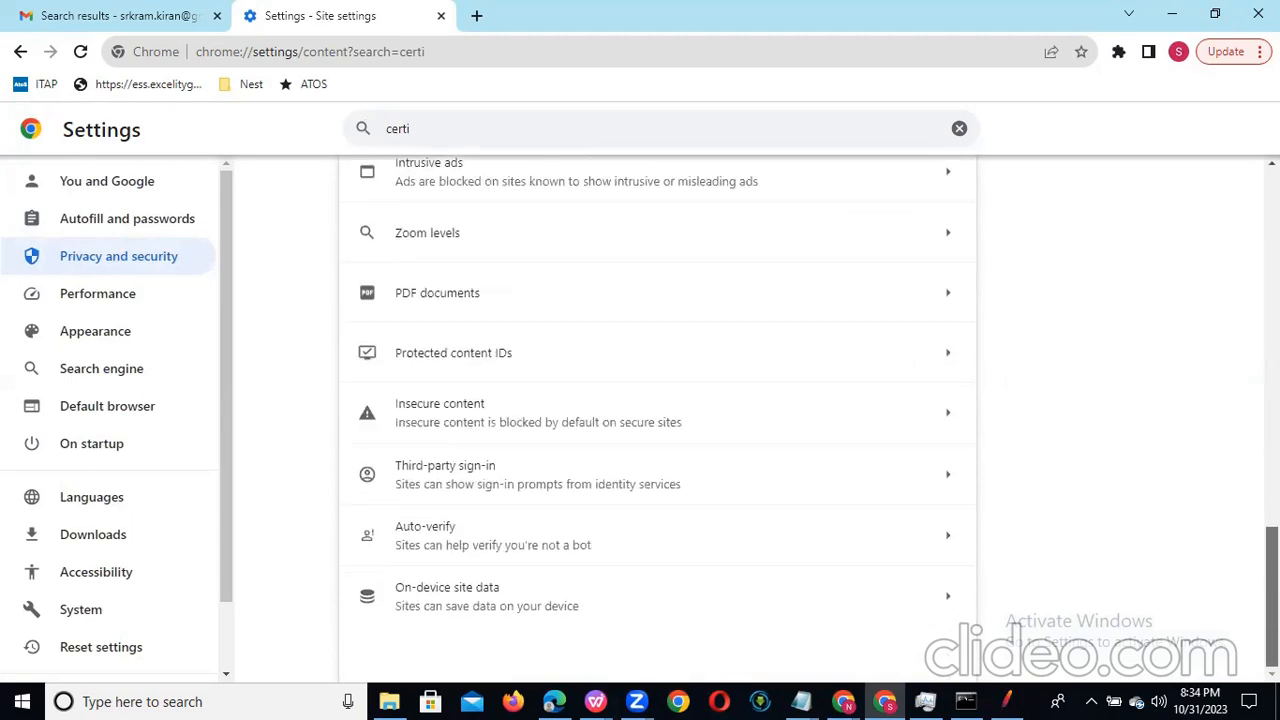
scroll(657, 420, "up", 3)
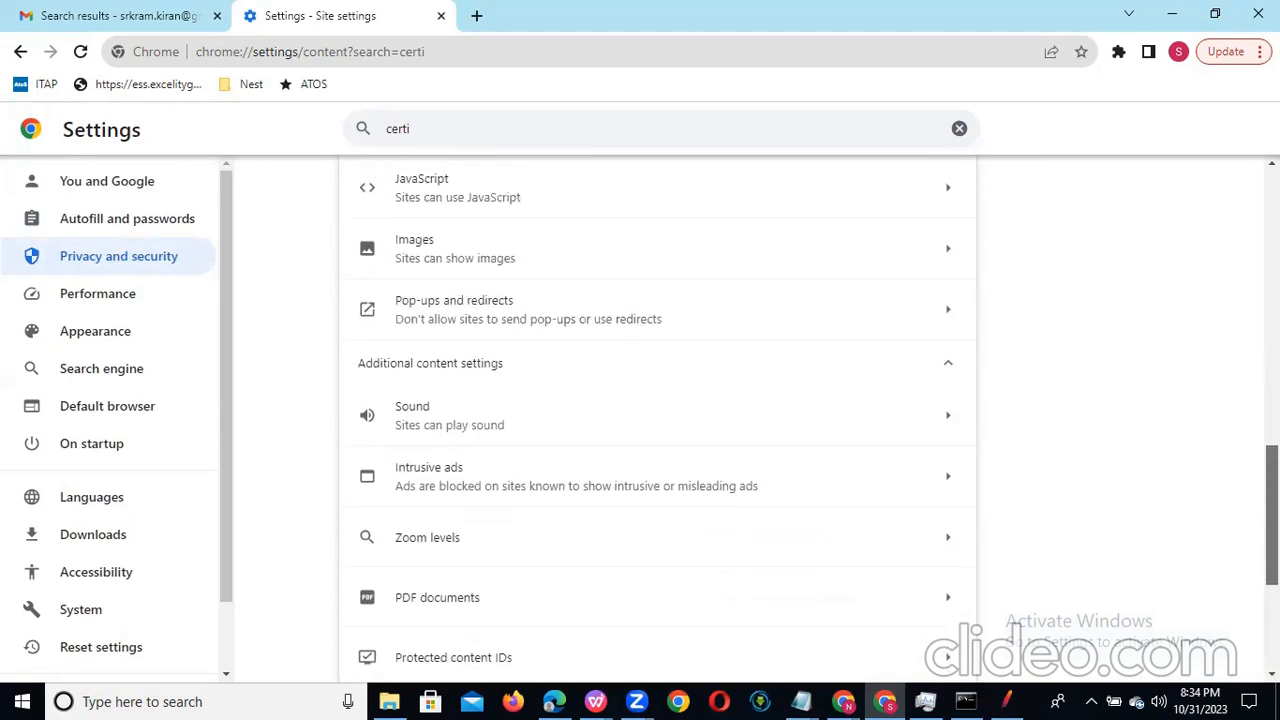
scroll(657, 420, "up", 10)
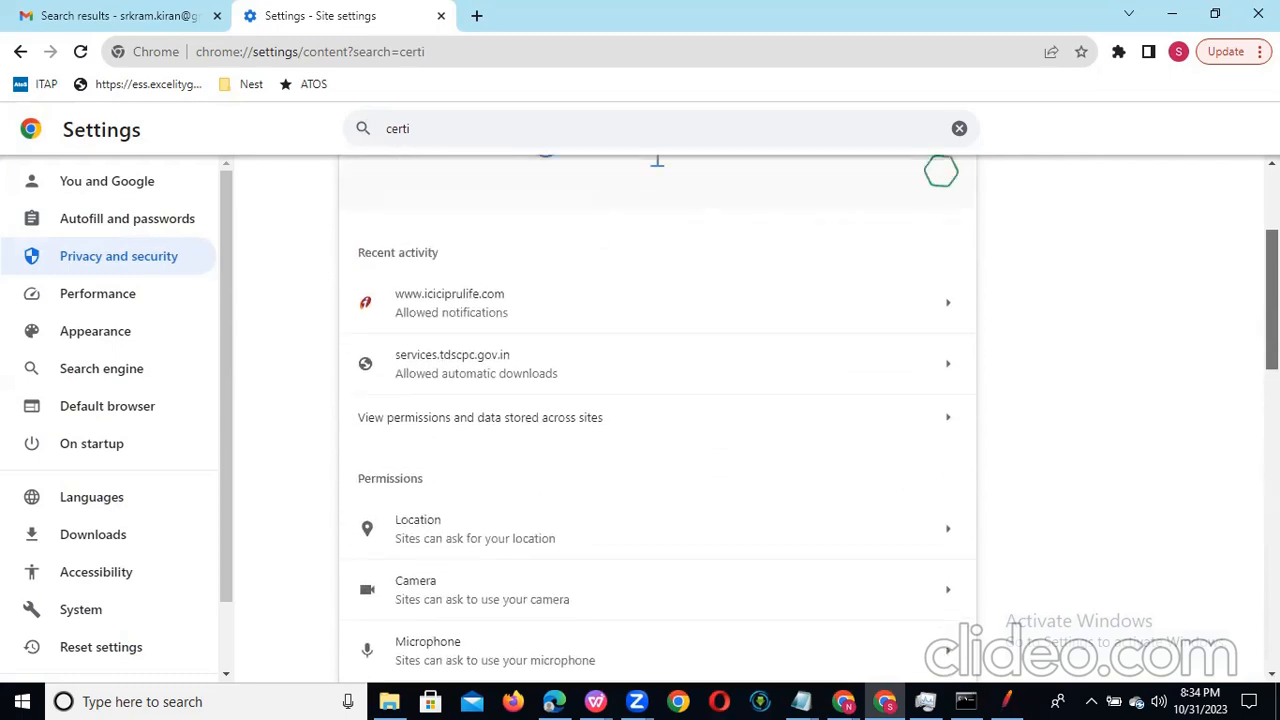
scroll(657, 420, "up", 3)
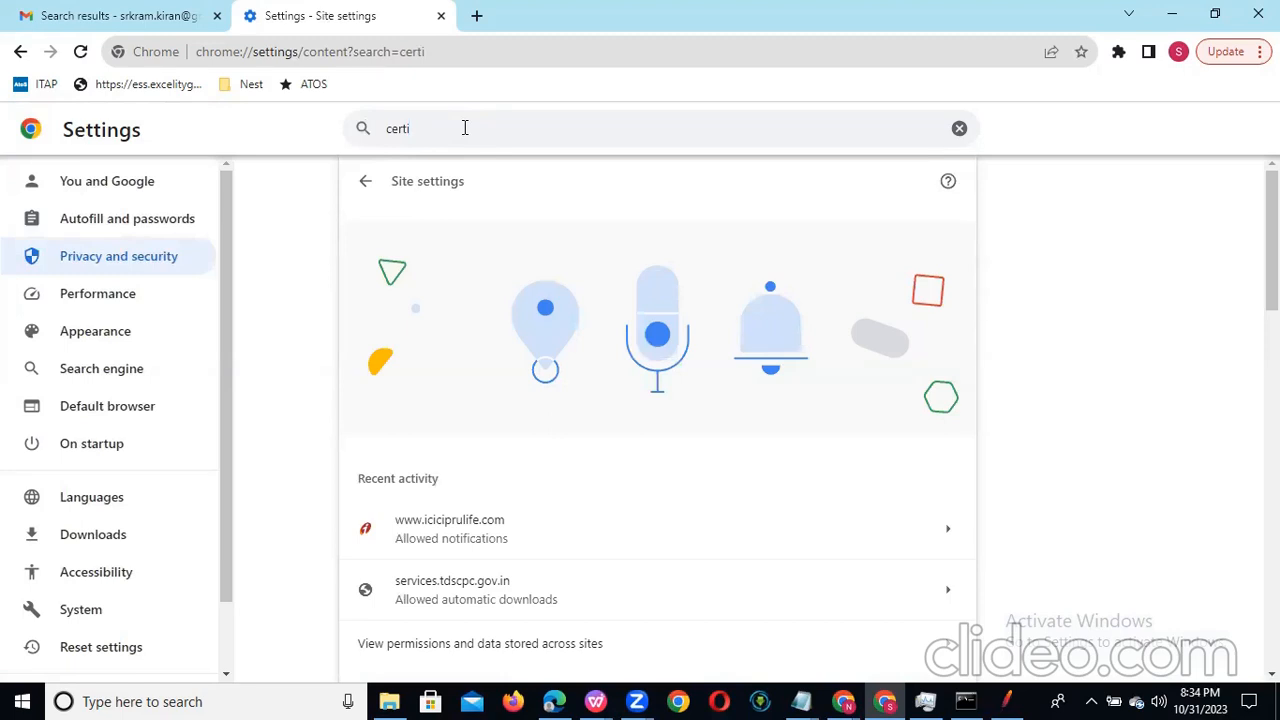
Step: Repeat the Chrome settings search for certificate management with "certificate mana"
type("icate")
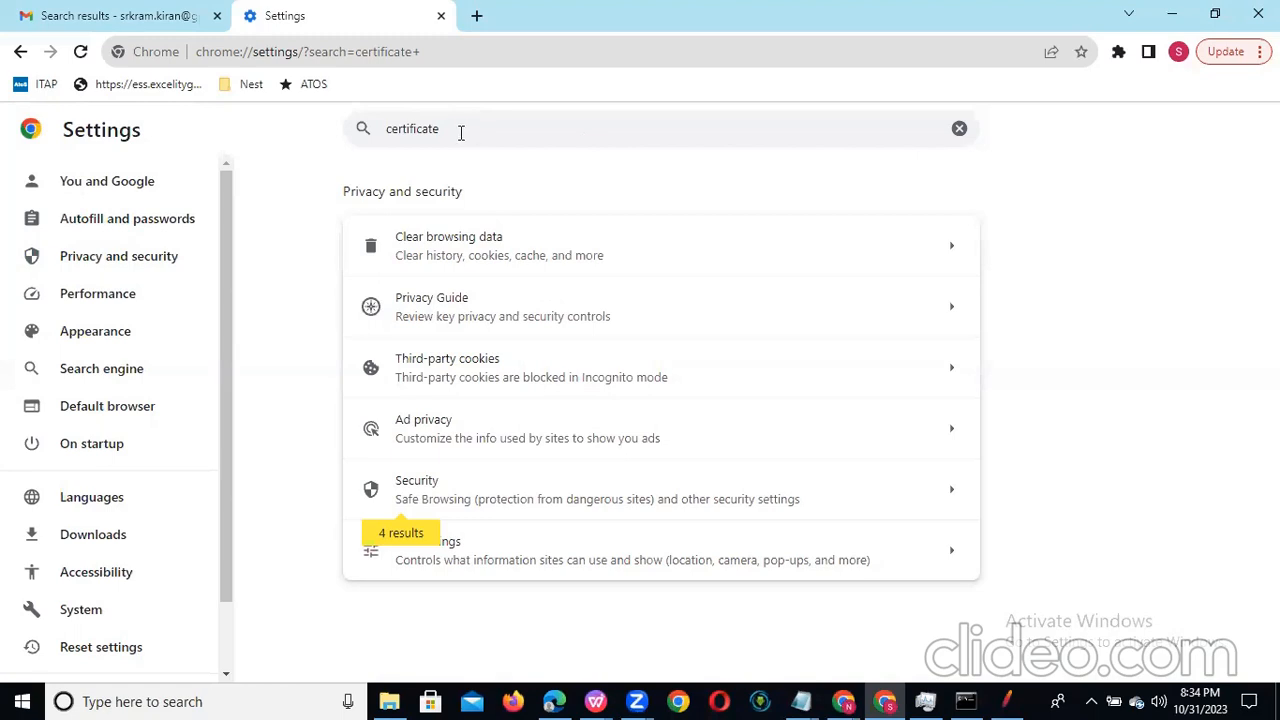
type("mana")
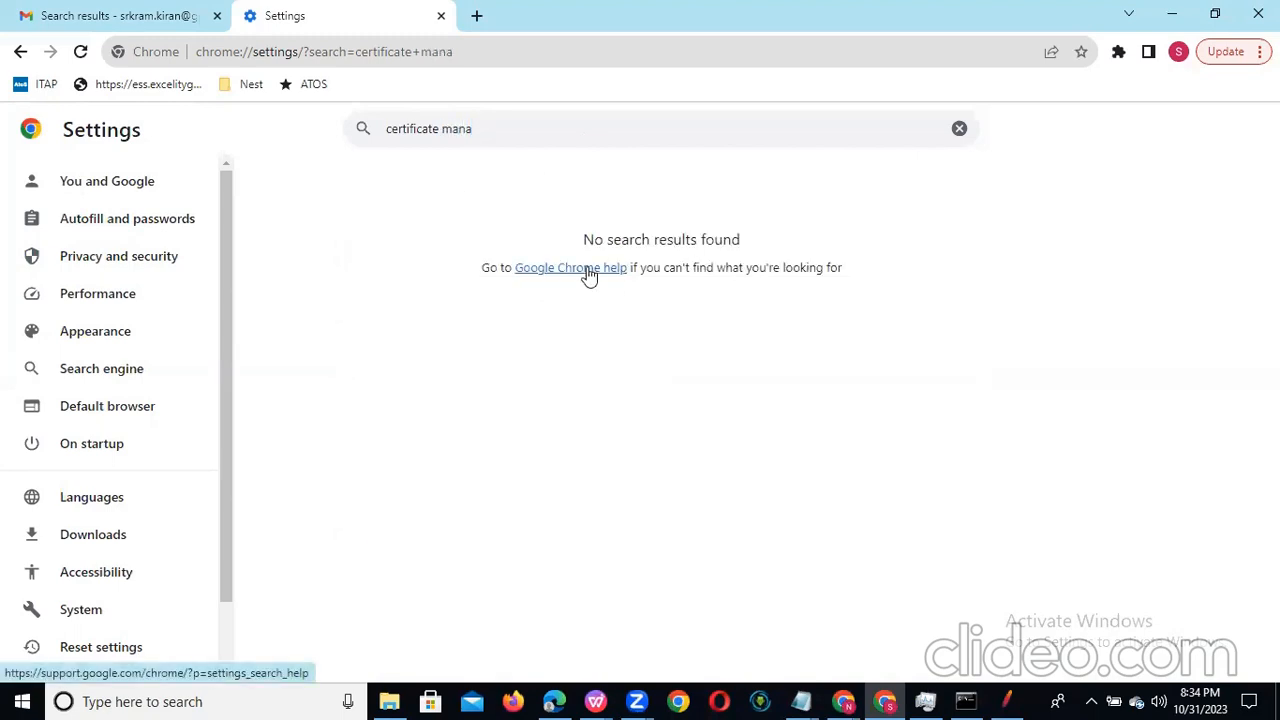
left_click_drag(590, 273, 1229, 166)
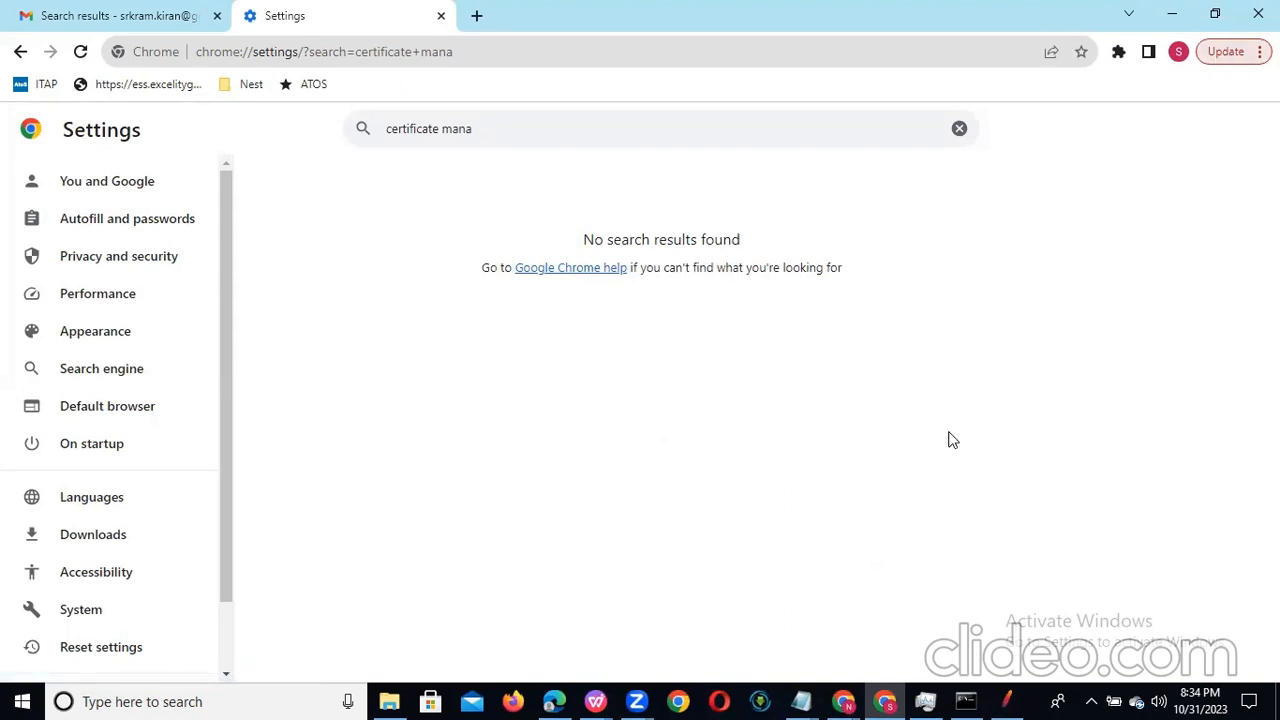
Step: Switch to Microsoft Edge, dismiss the page restore offer and search the browser settings for "certificate"
left_click(556, 700)
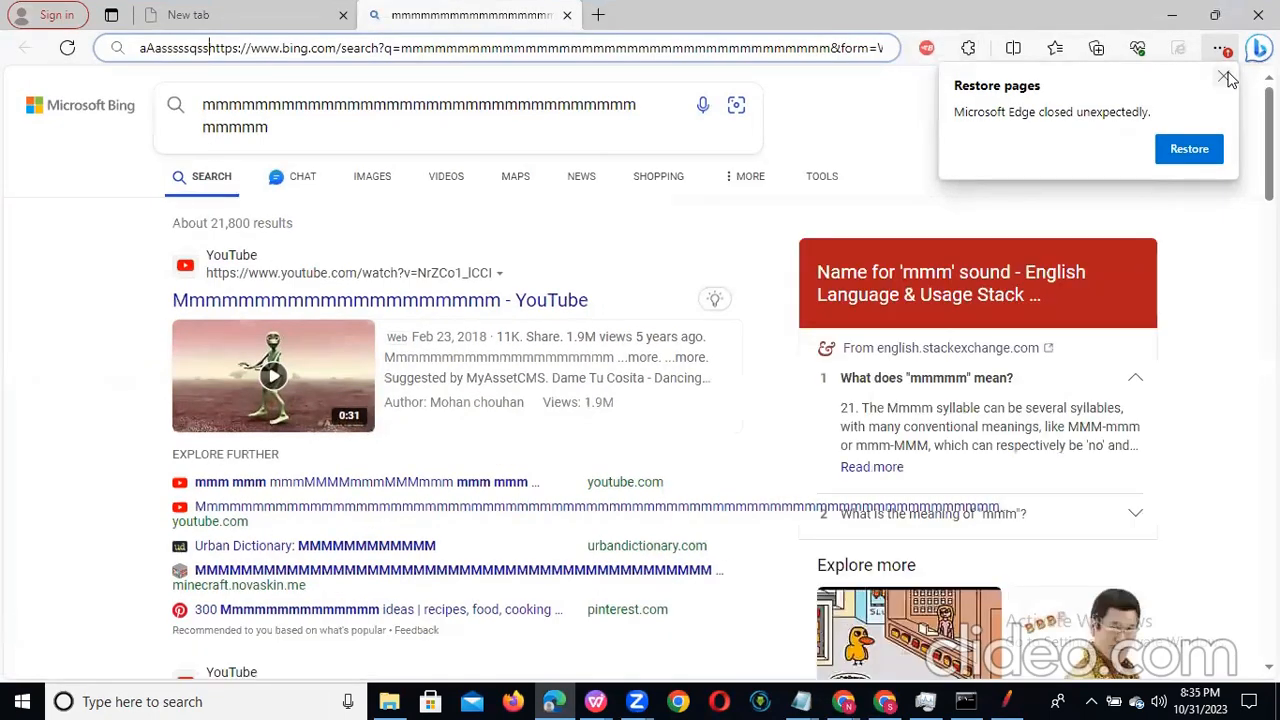
left_click(1220, 76)
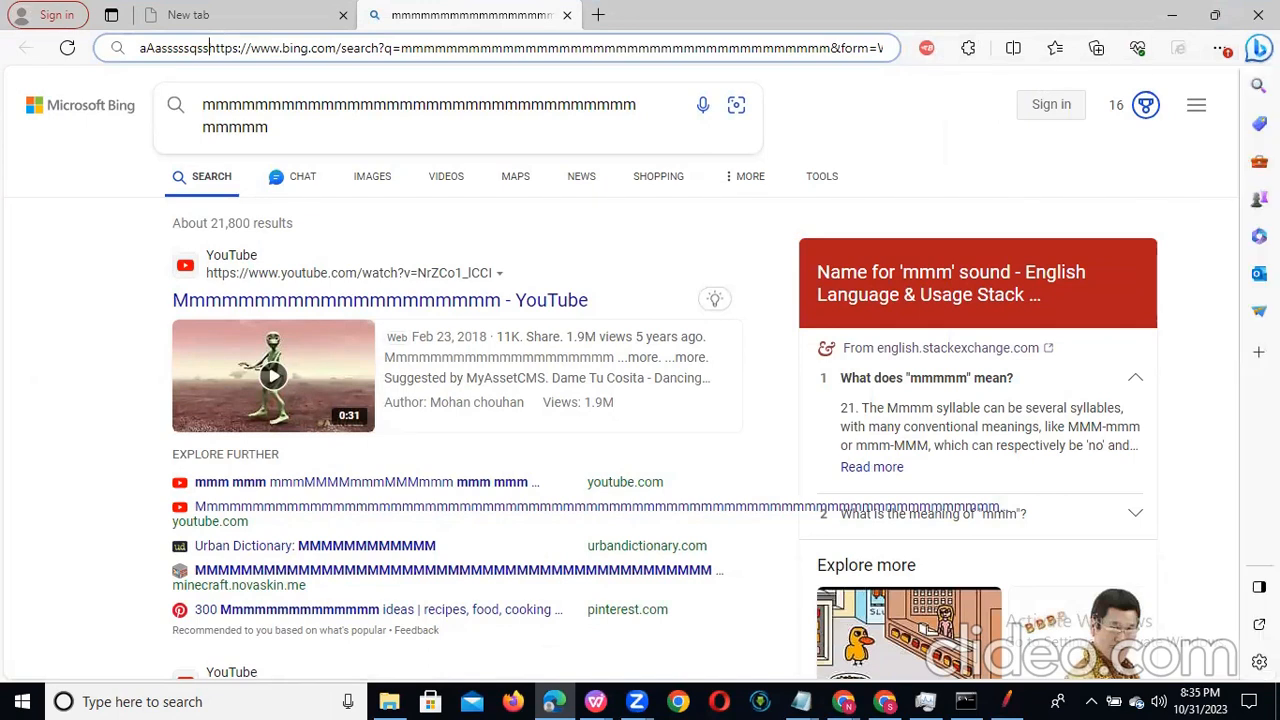
left_click(1220, 48)
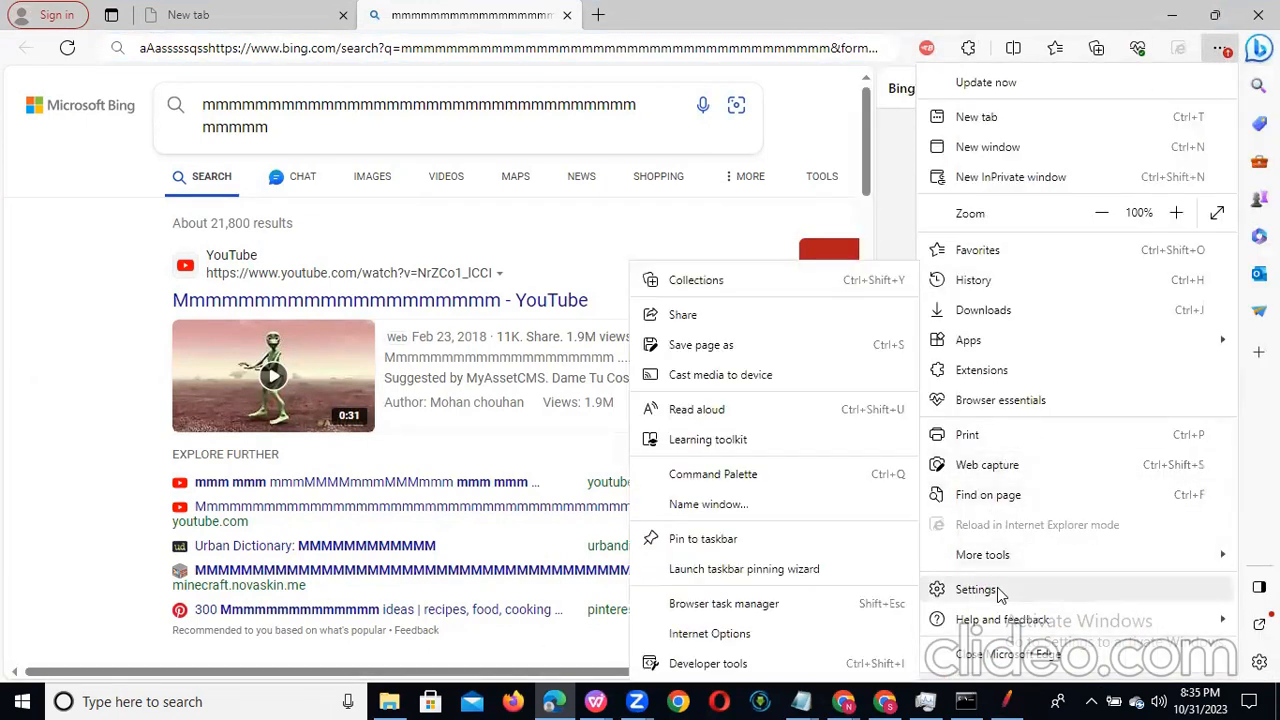
left_click(997, 588)
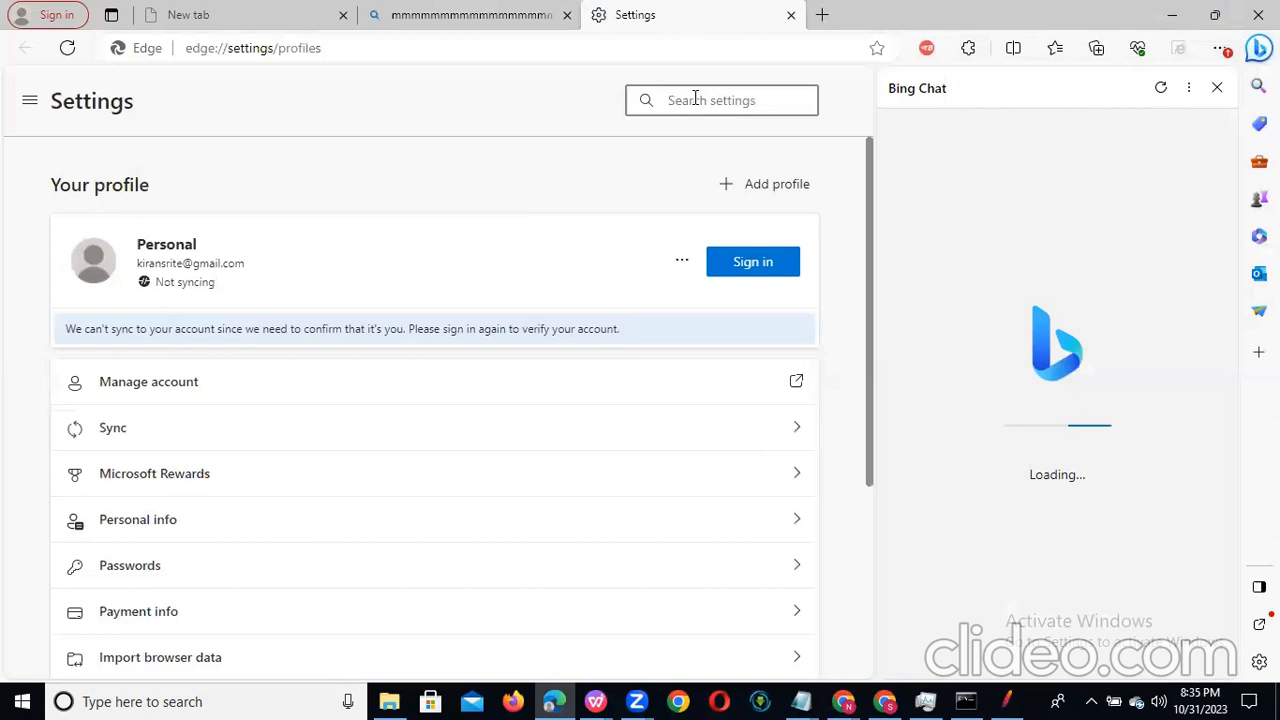
type("c")
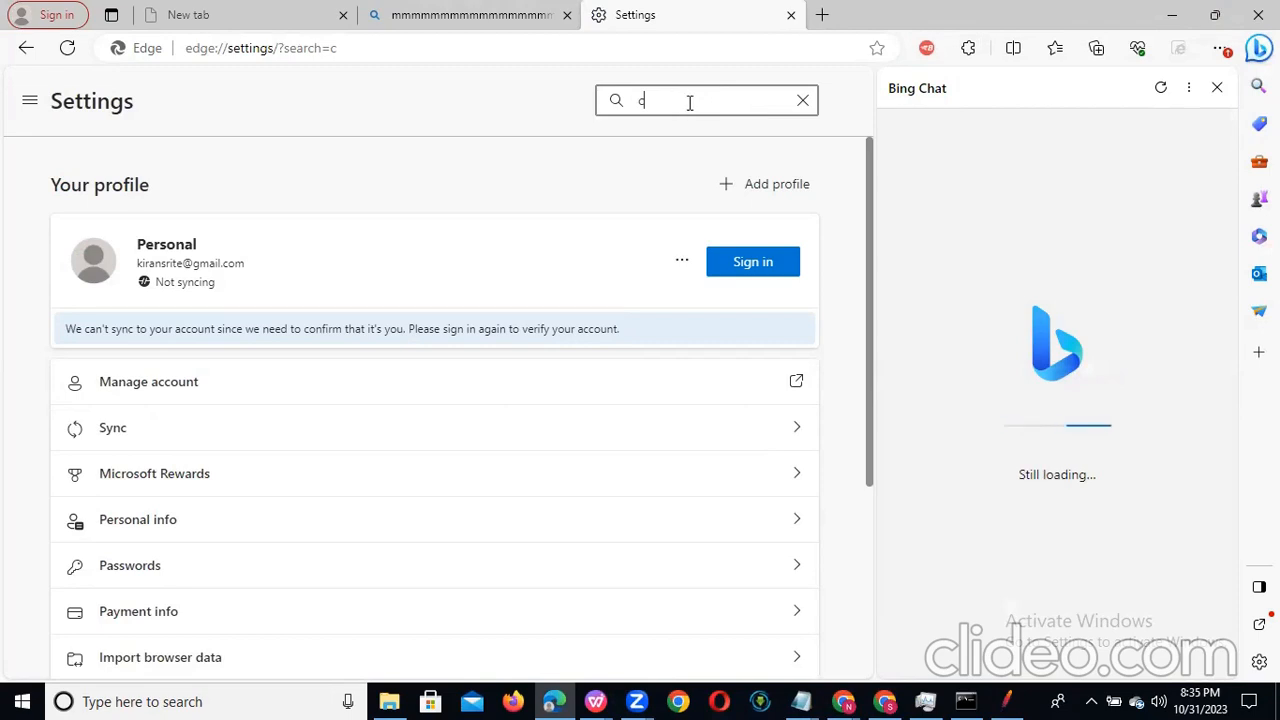
type("ertificate")
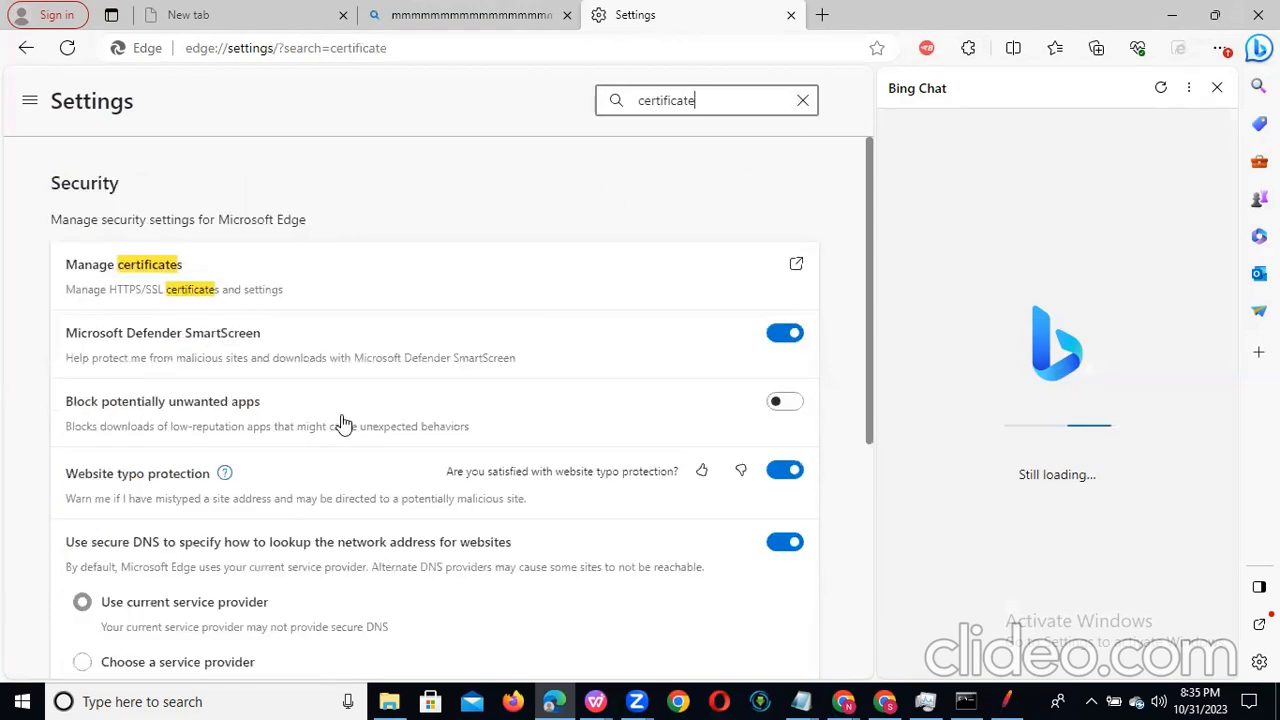
Step: Open Manage certificates, move the Certificates dialog nearer the middle and show the Trusted Root Certification Authorities
left_click(157, 271)
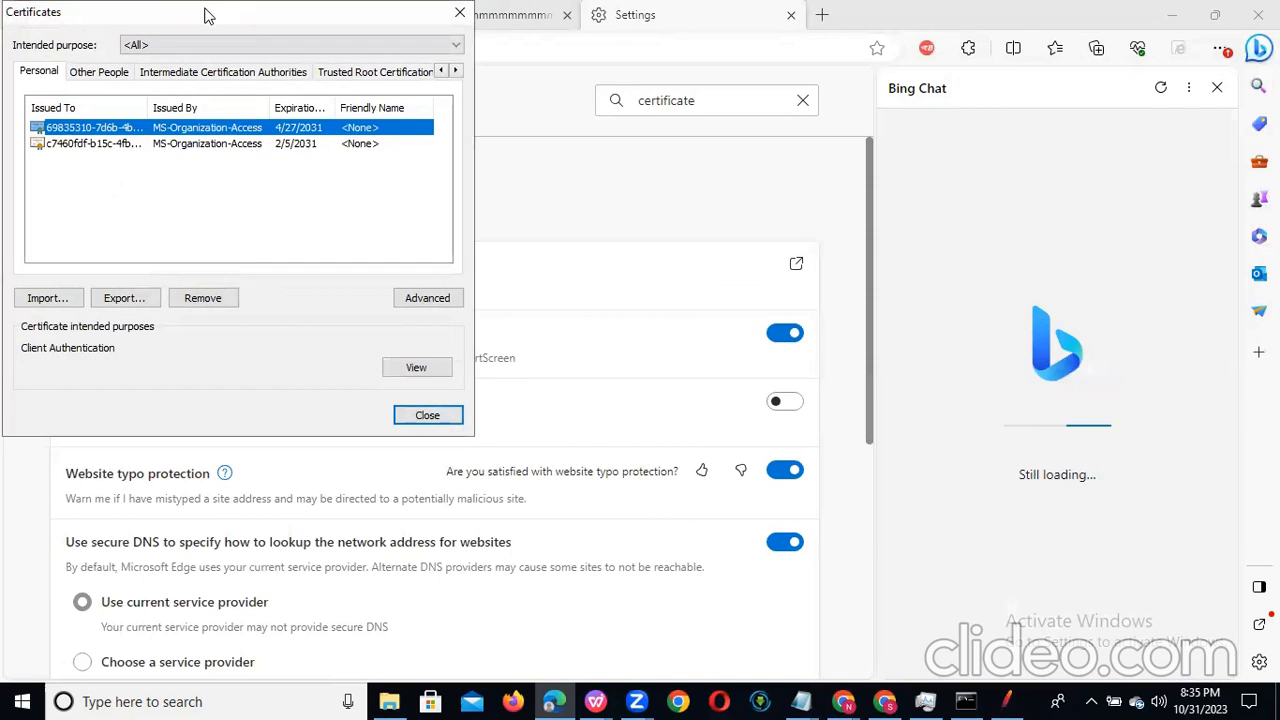
left_click_drag(220, 17, 592, 102)
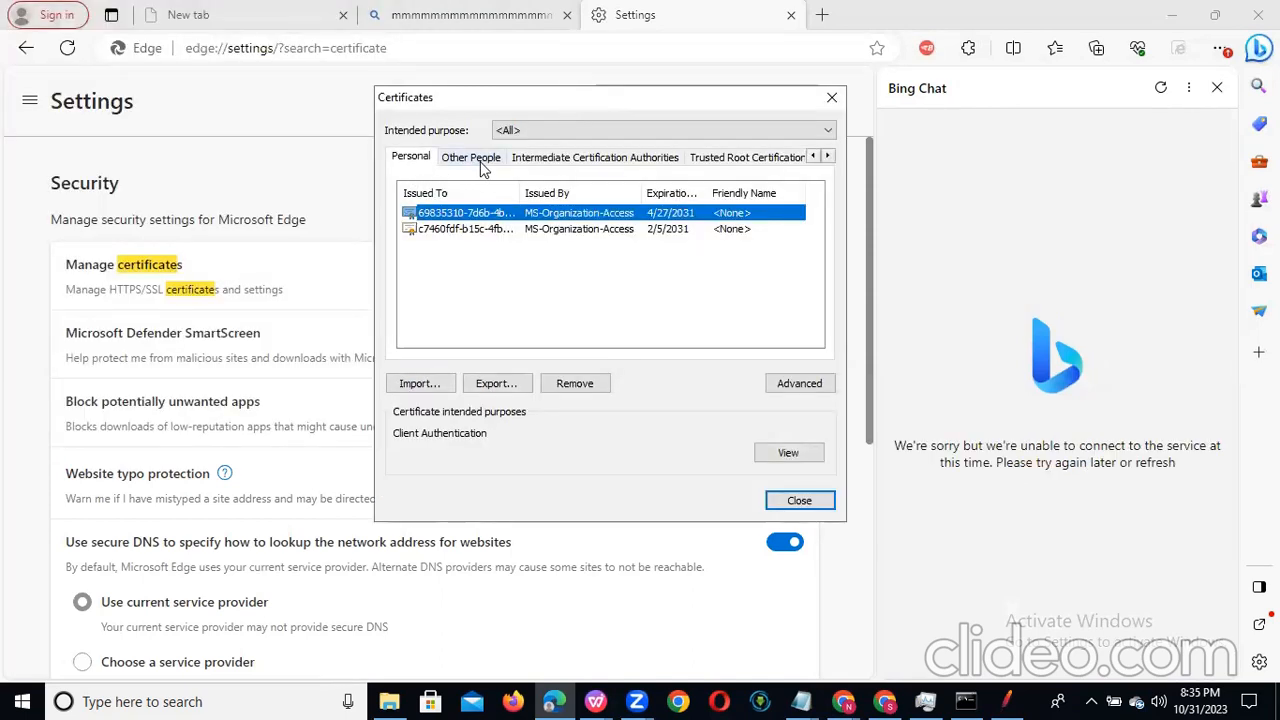
left_click(706, 162)
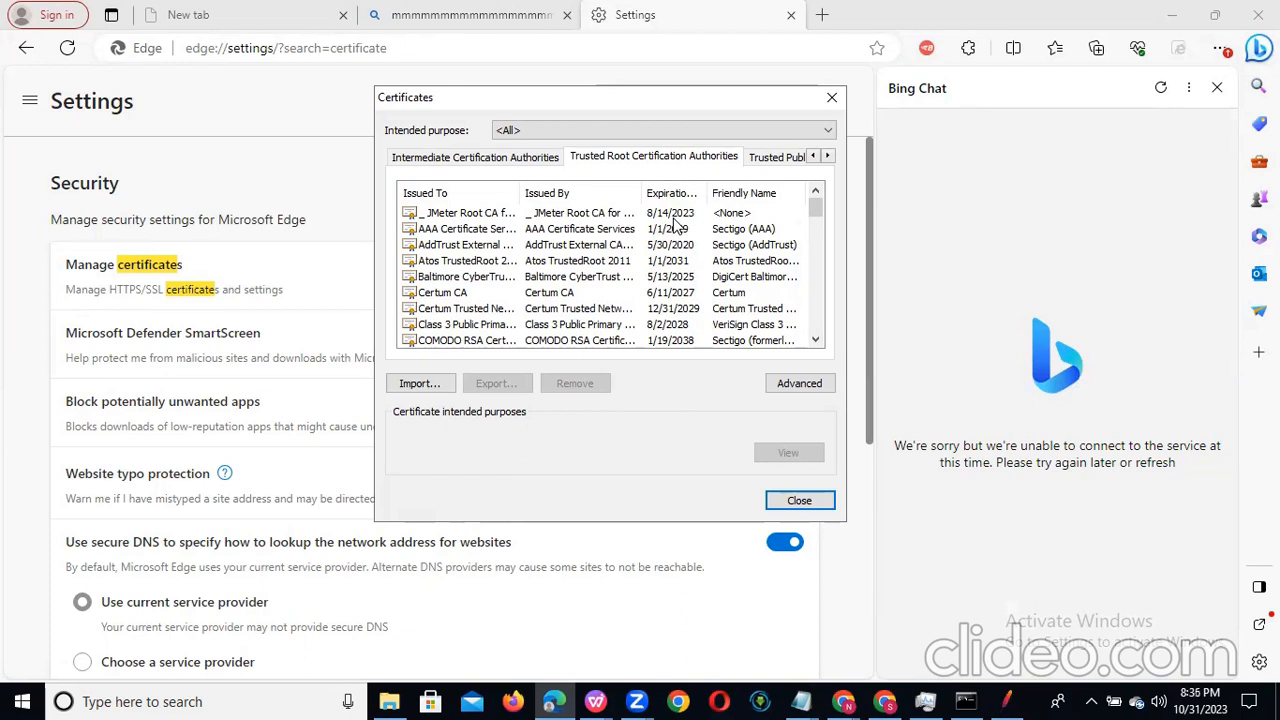
Step: Remove the old JMeter Root CA certificate from the Trusted Root Certification Authorities and confirm its deletion
left_click(620, 214)
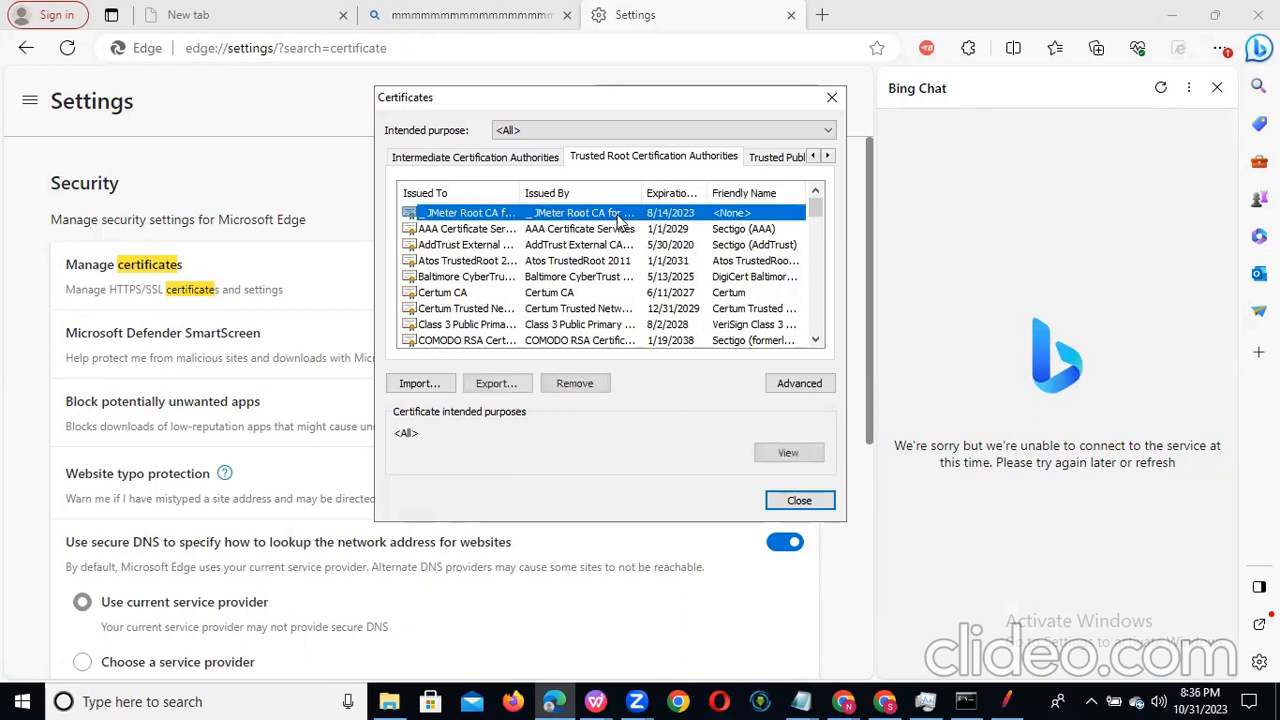
left_click(574, 383)
left_click(710, 459)
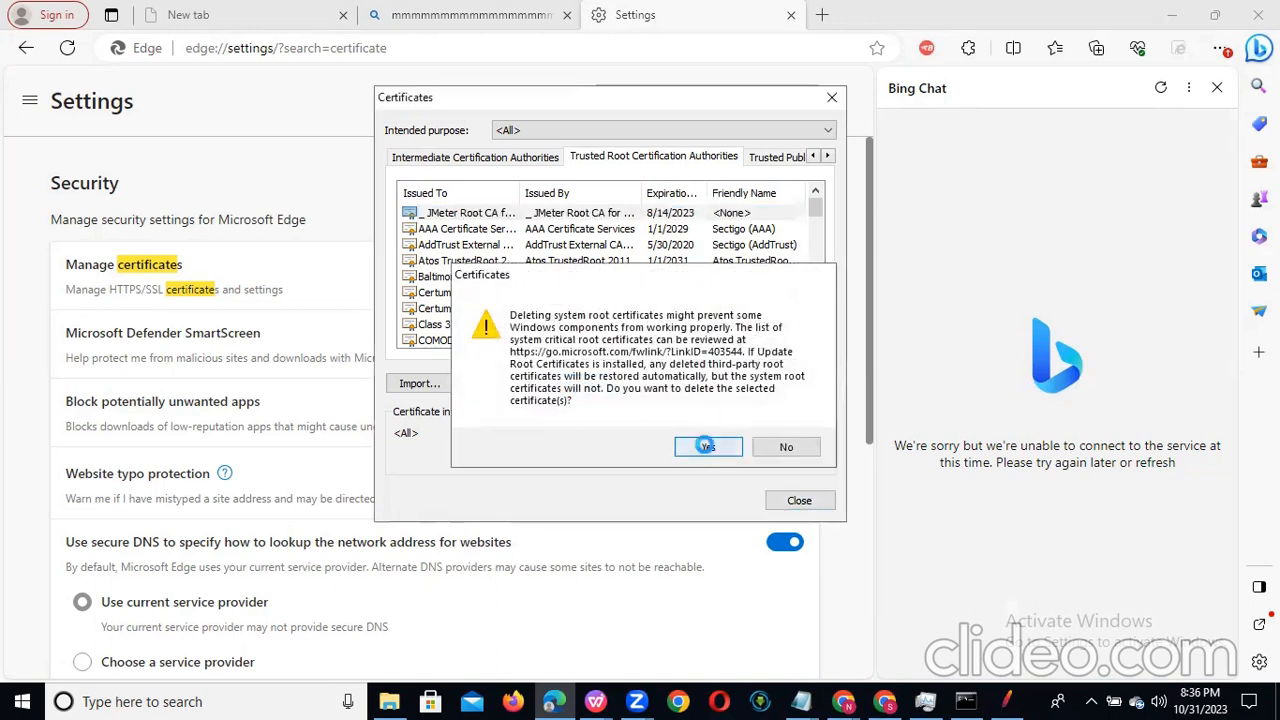
left_click(707, 472)
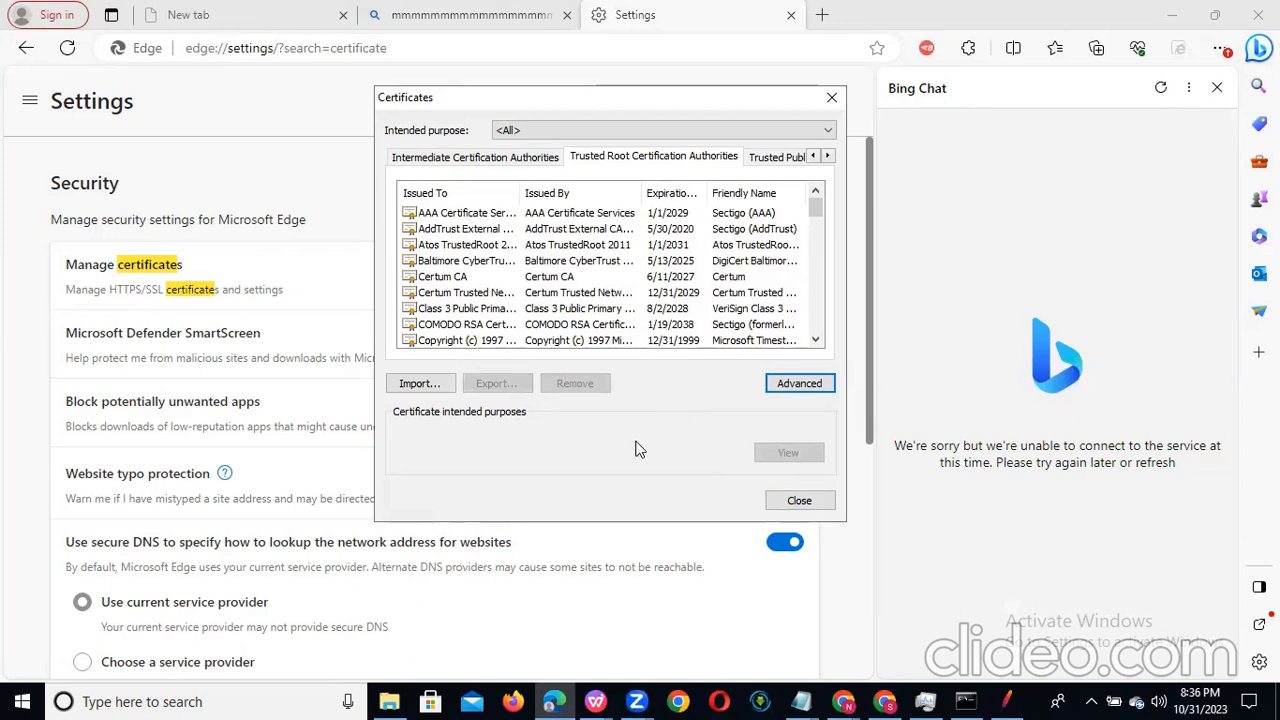
Step: Start importing a certificate into the trusted roots and browse for its file in the Downloads folder of This PC
left_click(420, 384)
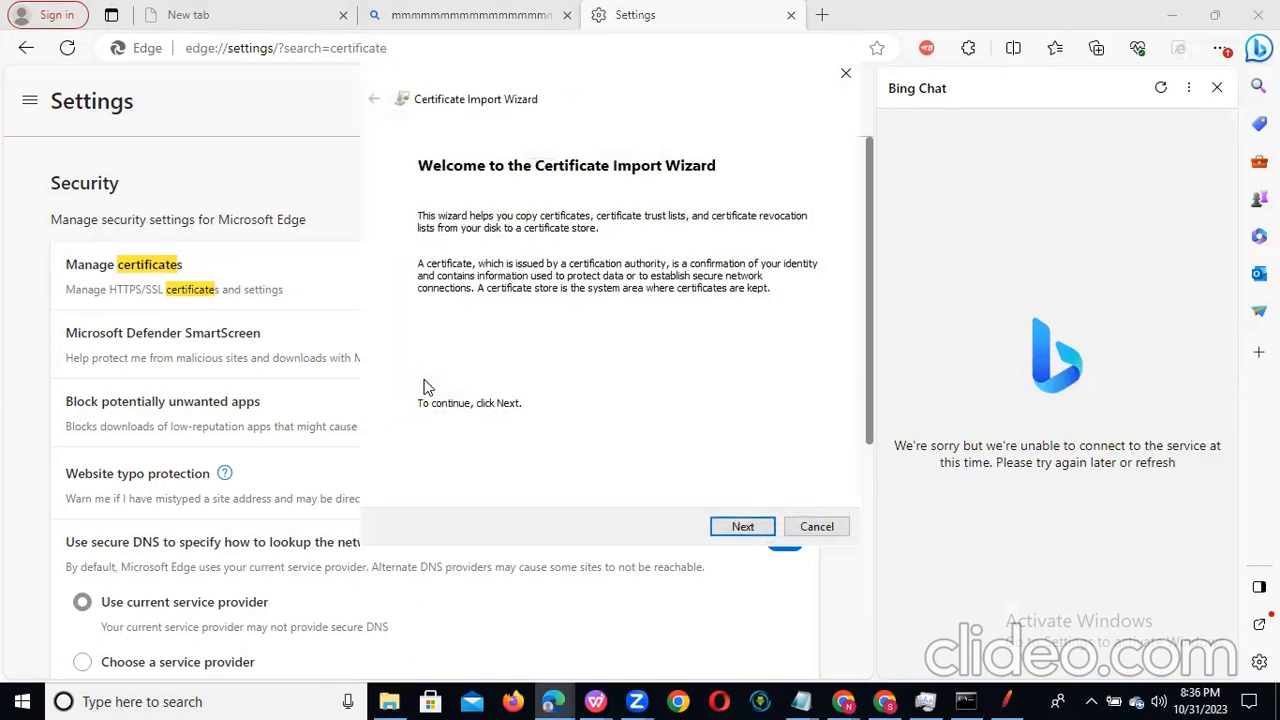
left_click(747, 527)
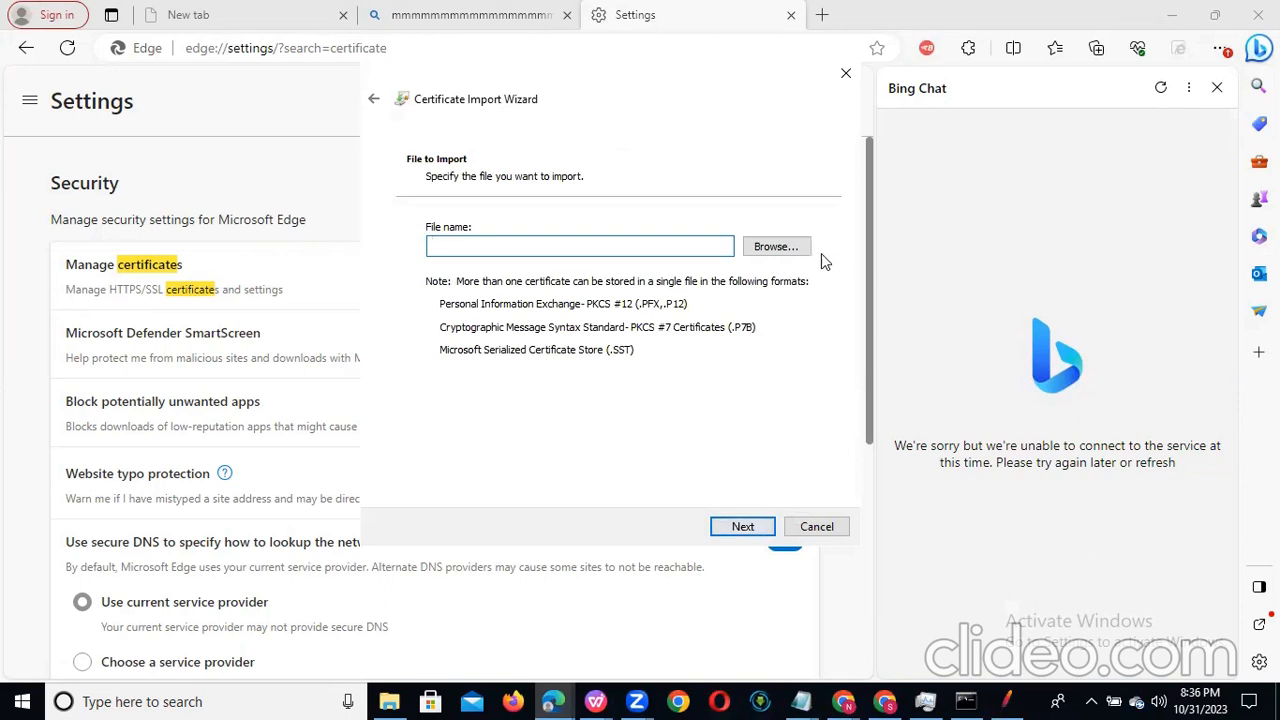
left_click(777, 247)
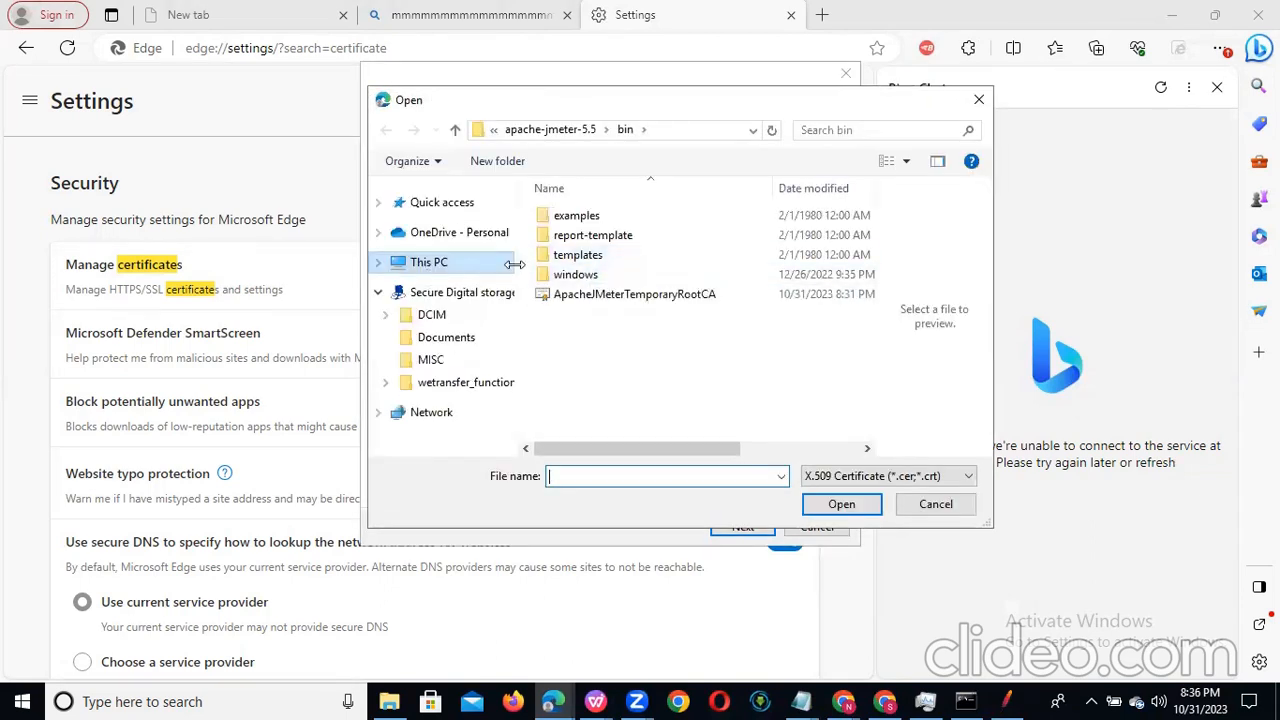
left_click(429, 266)
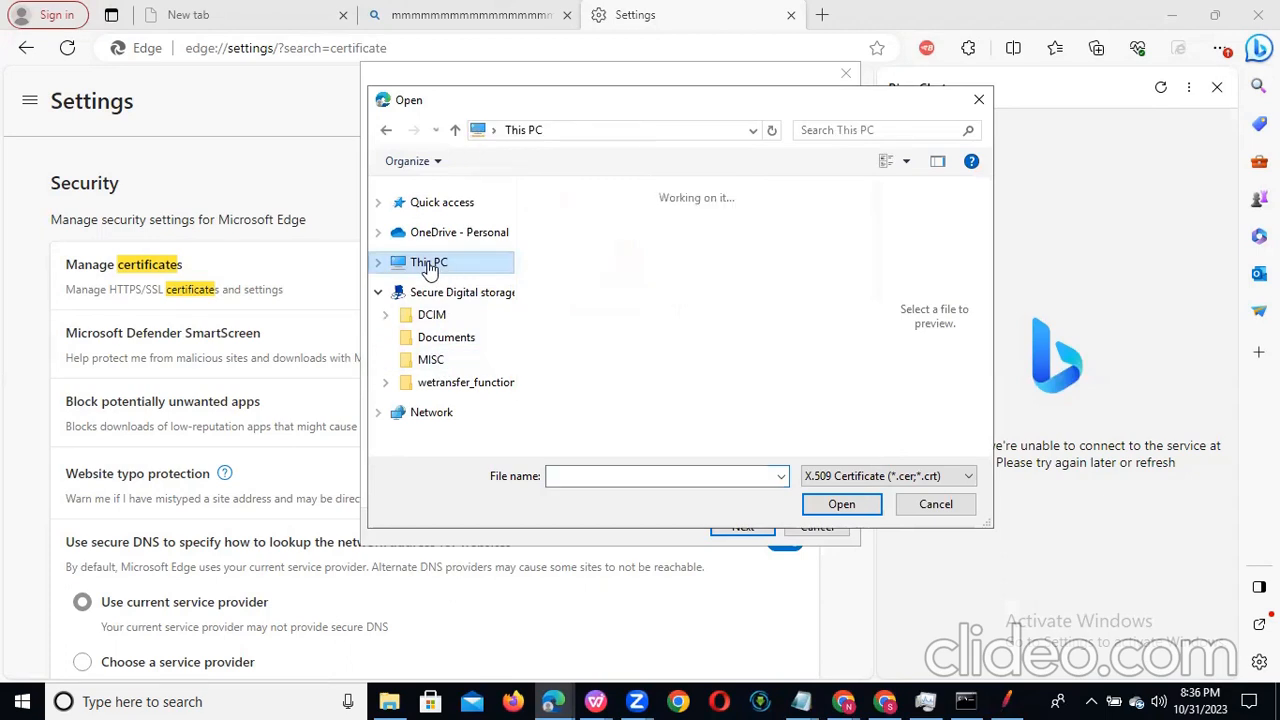
left_click(611, 334)
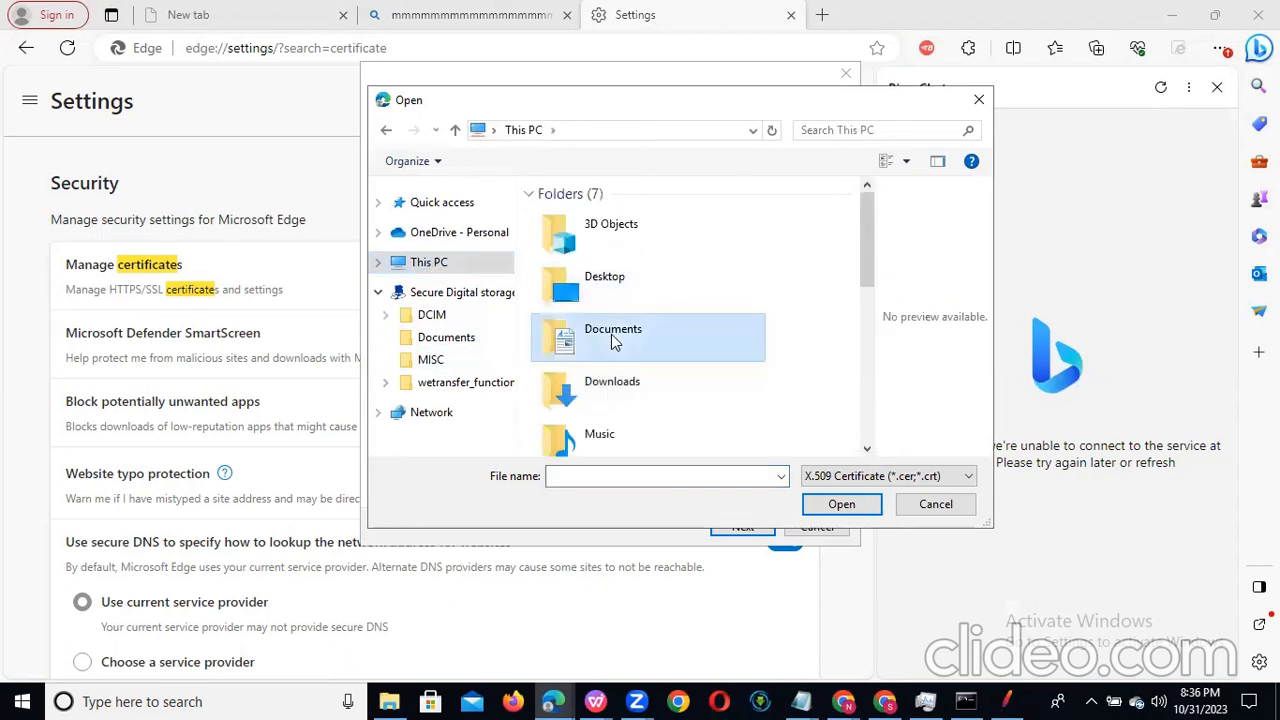
double_click(605, 400)
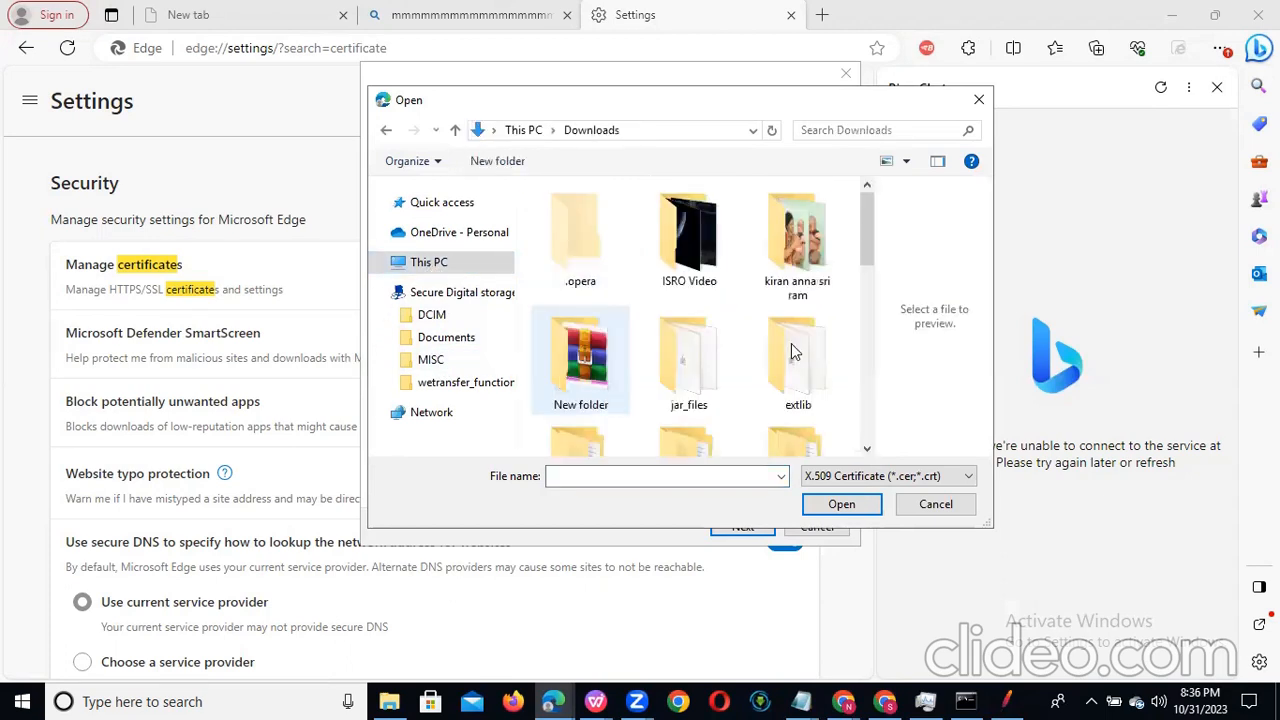
Step: Choose ApacheJMeterTemporaryRootCA from the bin folder of apache-jmeter-5.5 as the file to import
scroll(866, 266, "down", 1)
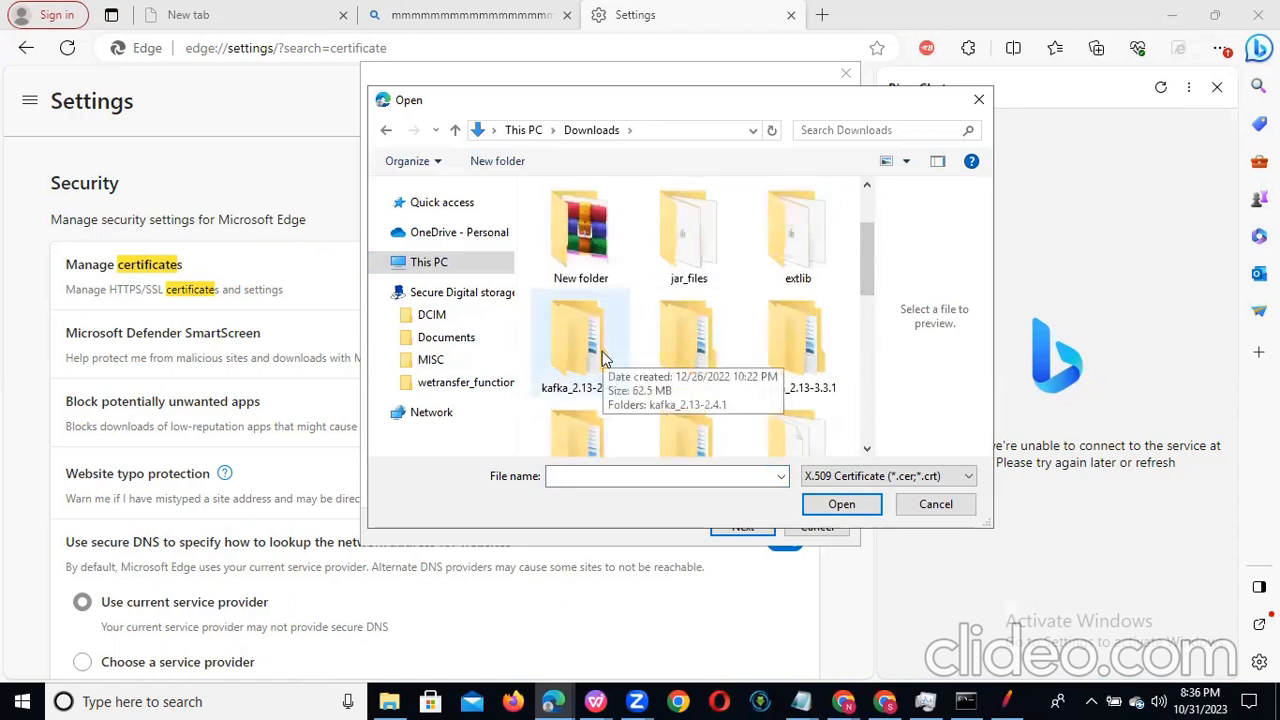
scroll(602, 358, "down", 2)
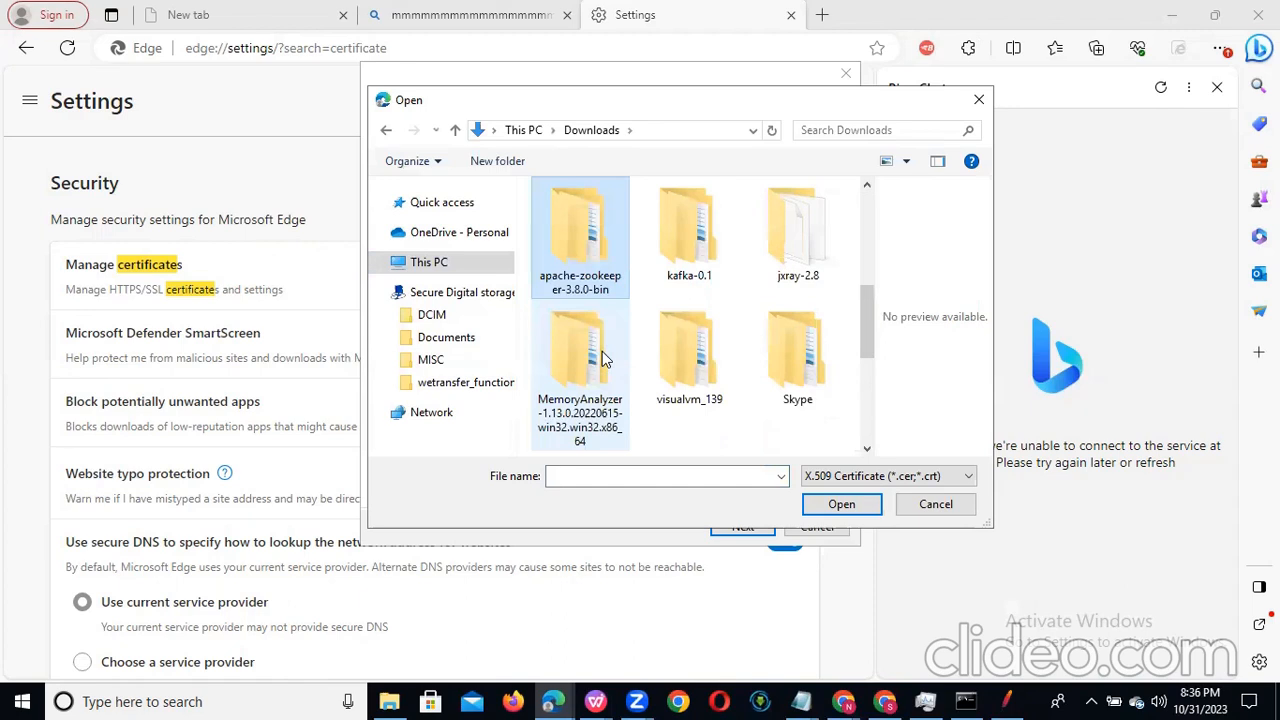
scroll(602, 351, "down", 3)
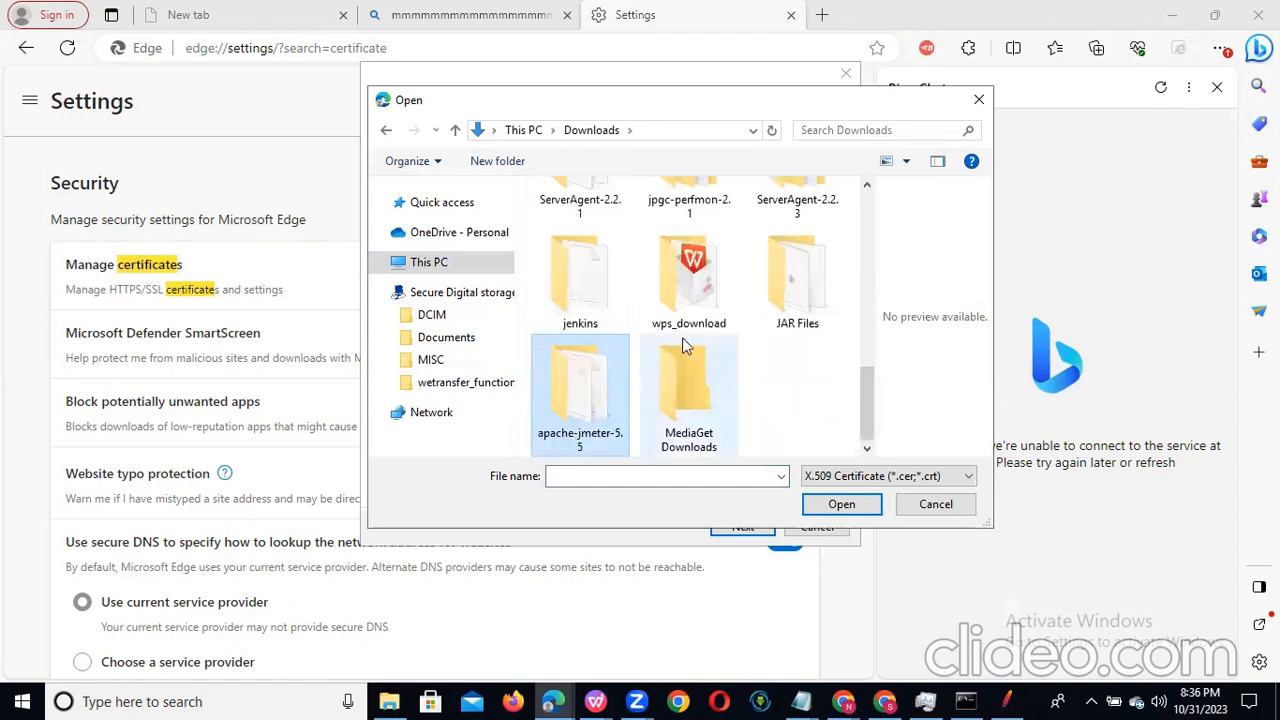
double_click(577, 426)
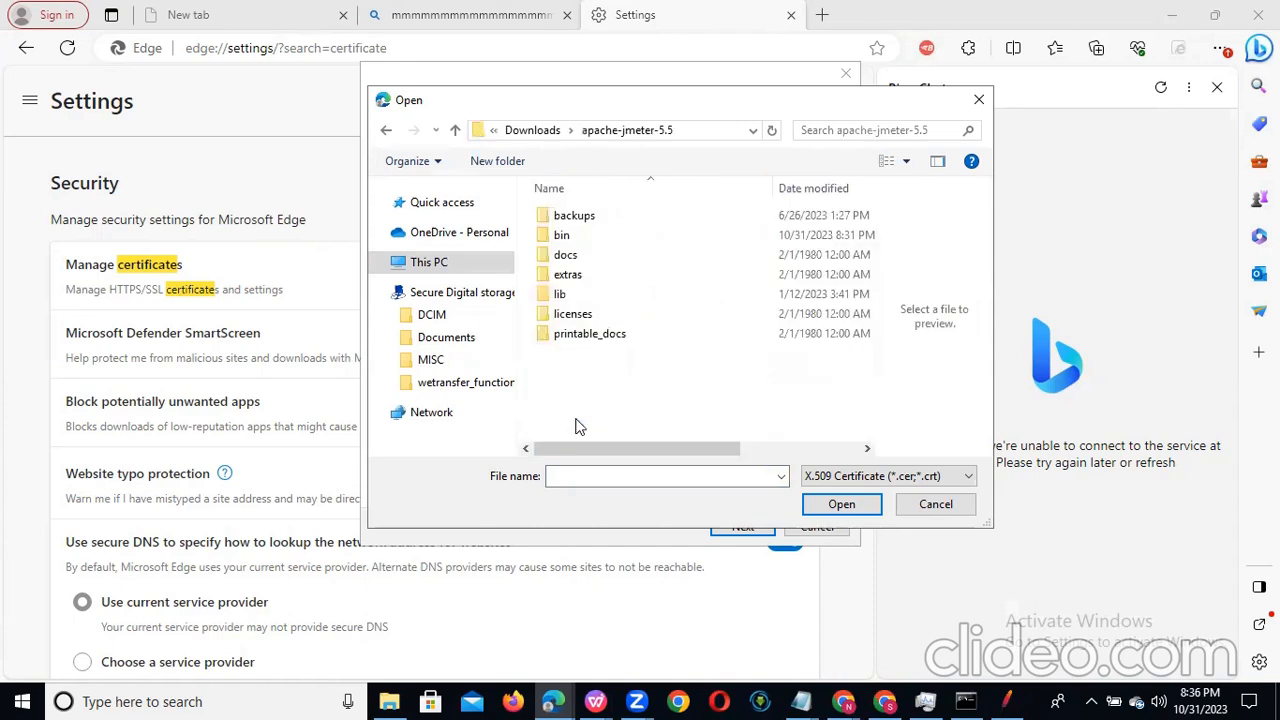
double_click(604, 236)
left_click(650, 295)
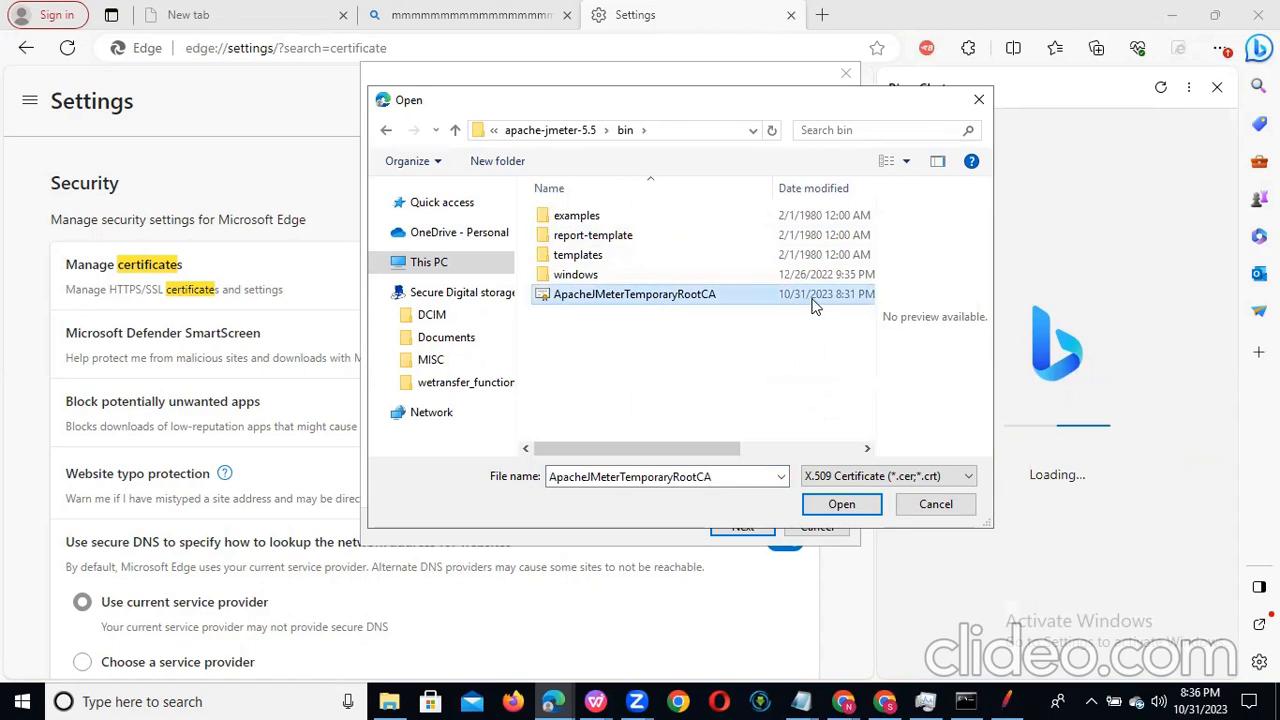
left_click(834, 504)
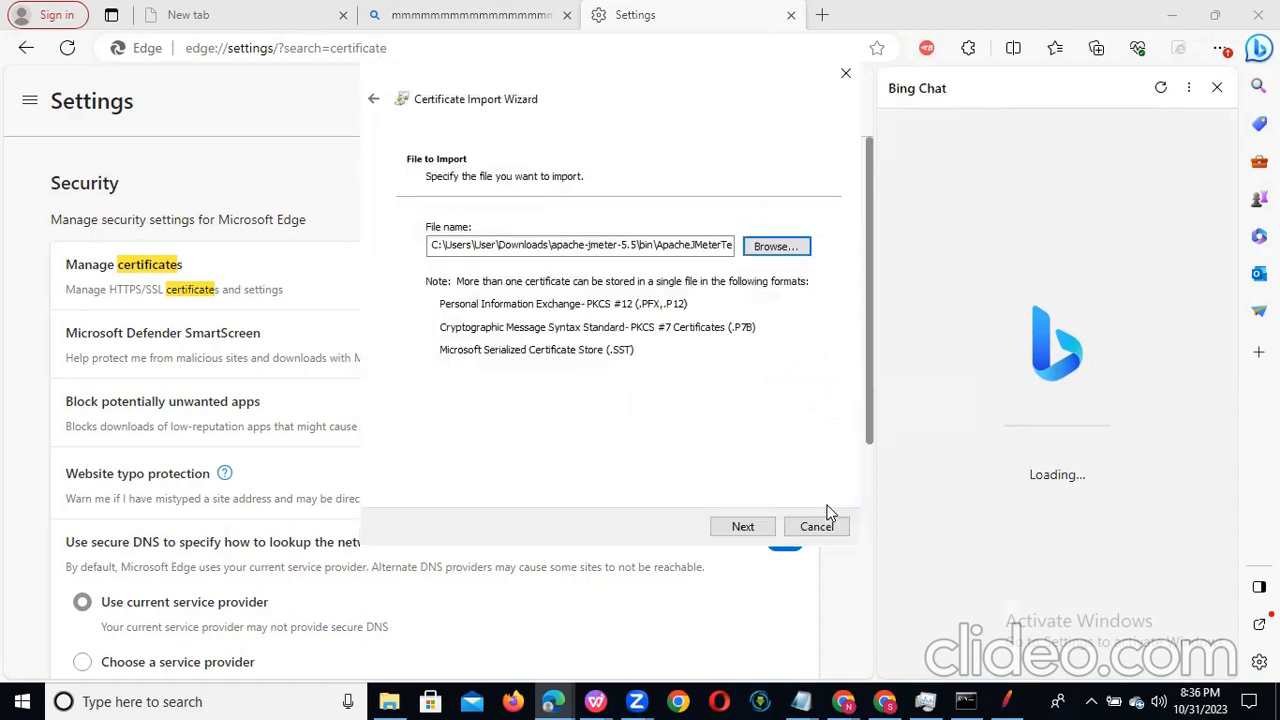
Step: Finish the import into the Trusted Root Certification Authorities store, accept the certificate installation, and select the new JMeter Root CA entry
left_click(740, 531)
left_click(741, 531)
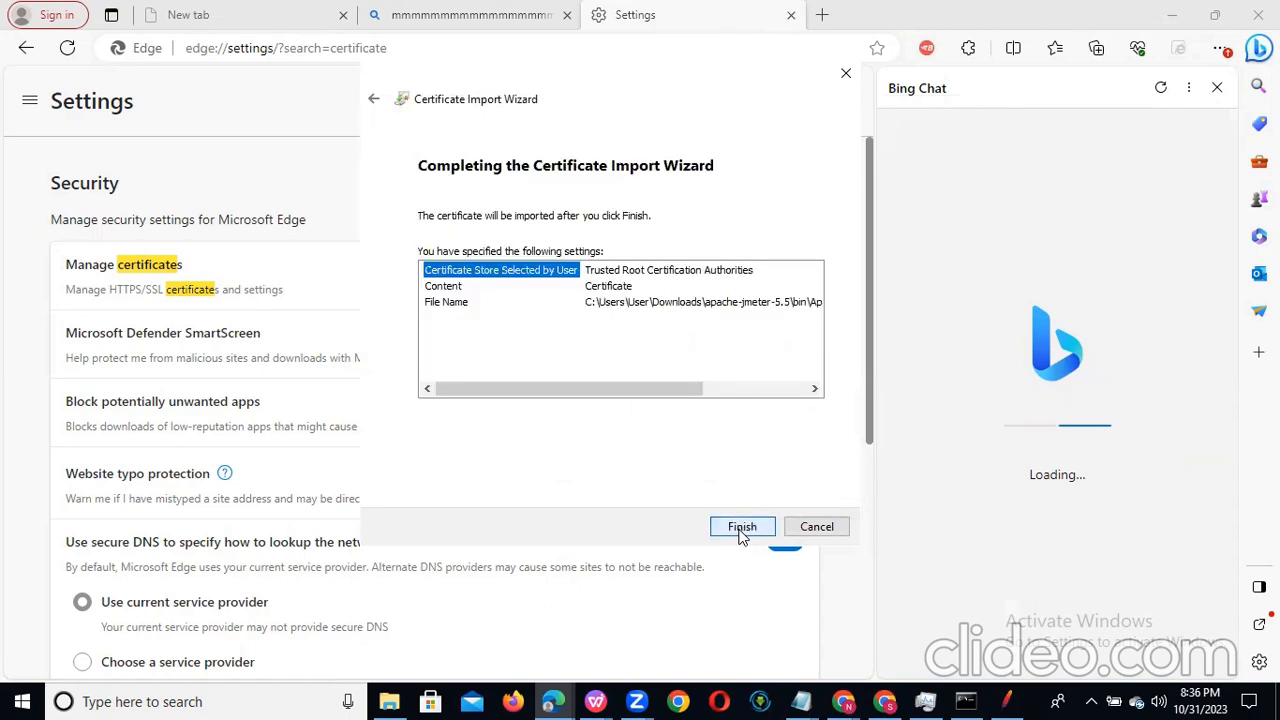
left_click(741, 531)
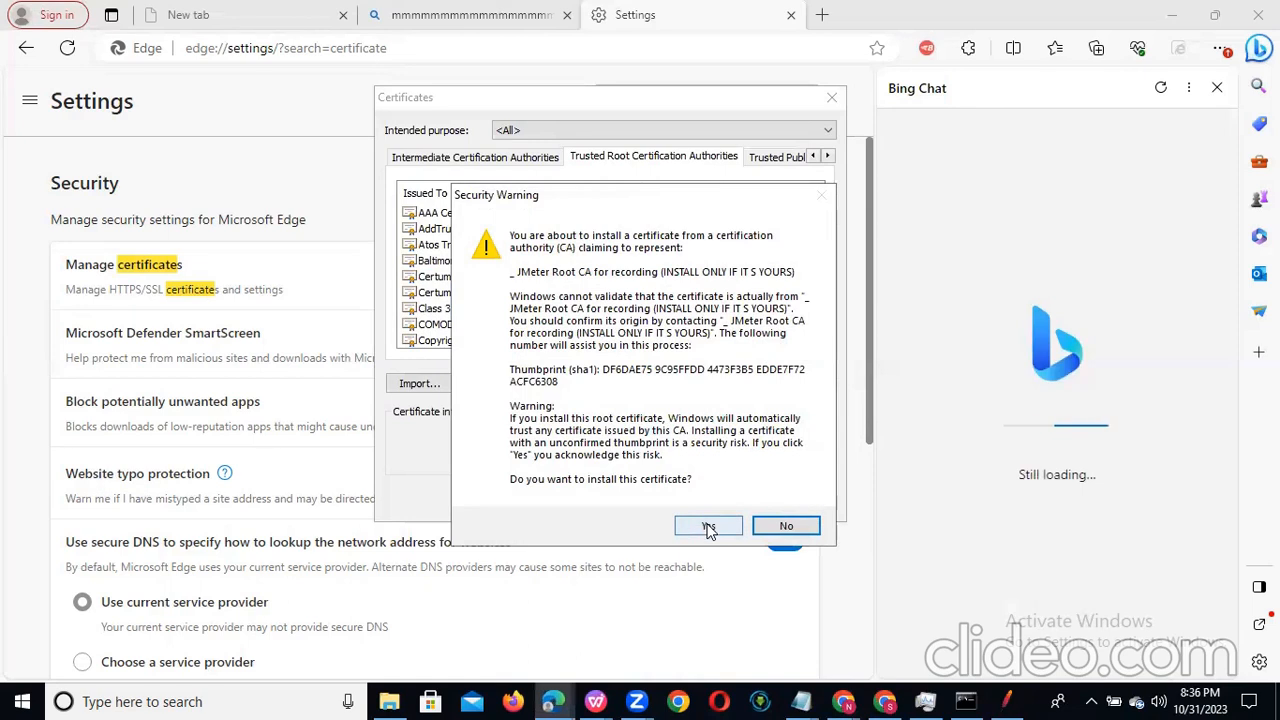
left_click(708, 529)
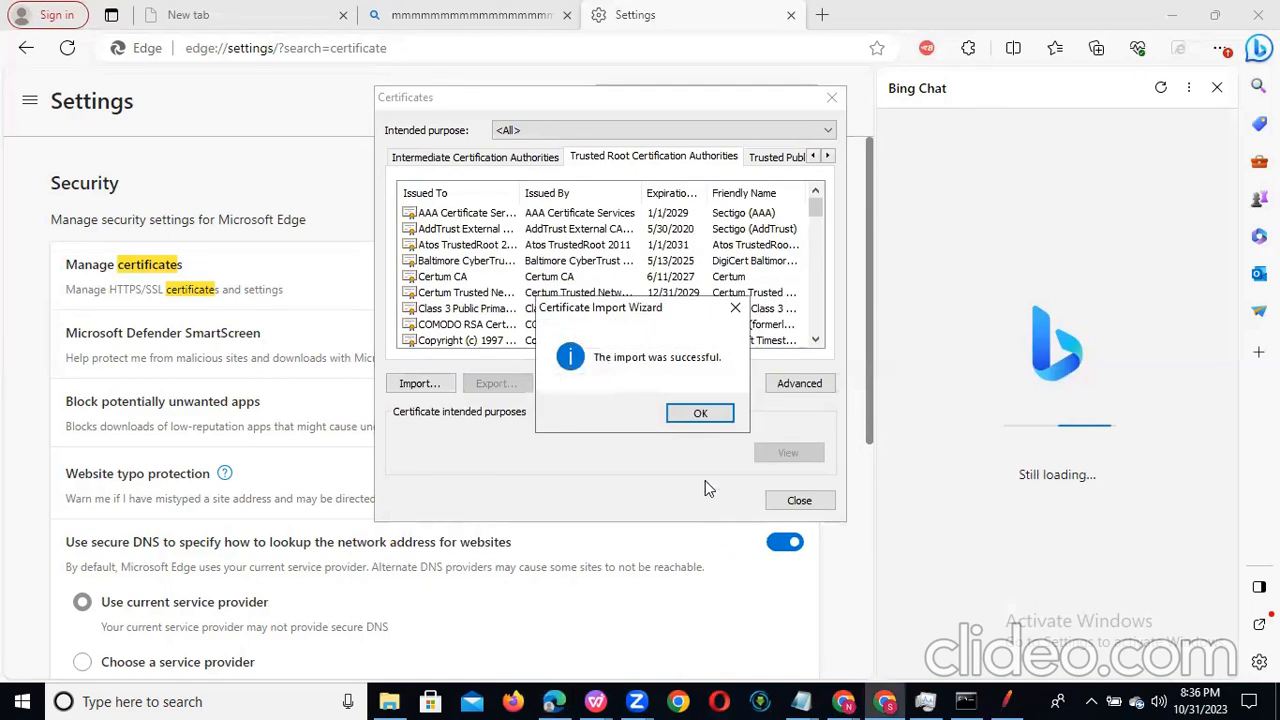
left_click(705, 425)
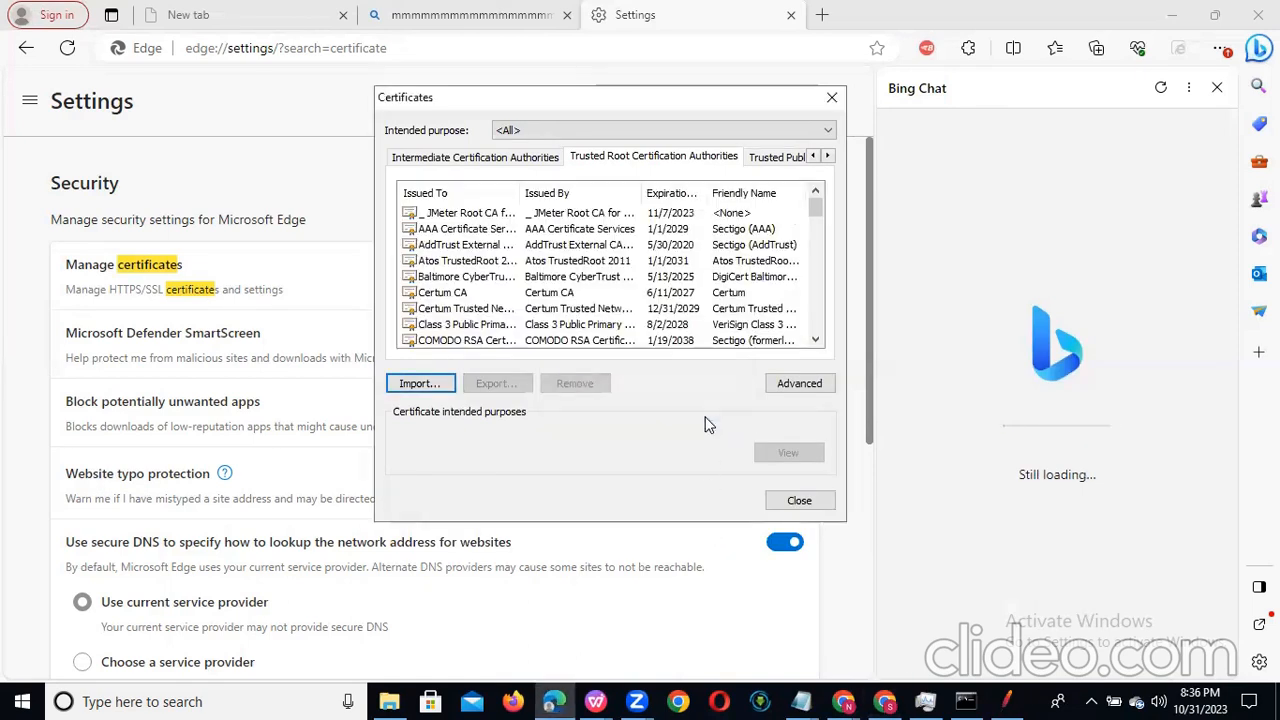
left_click(499, 215)
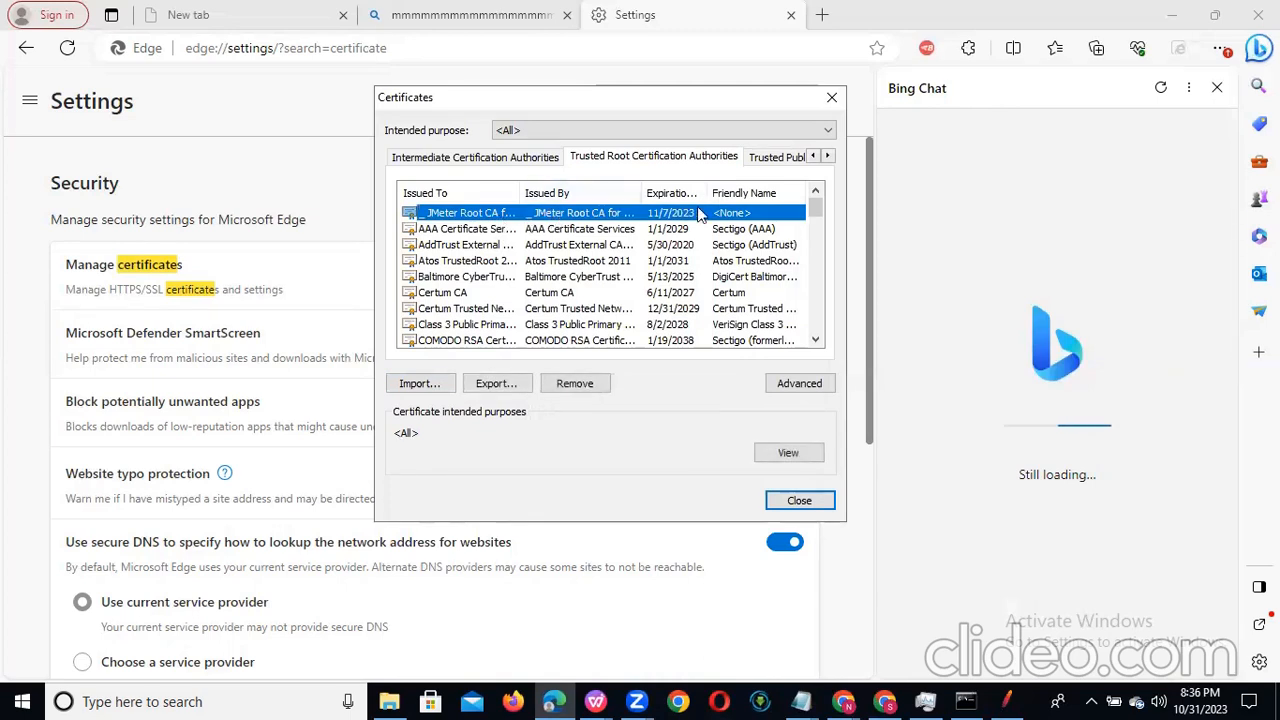
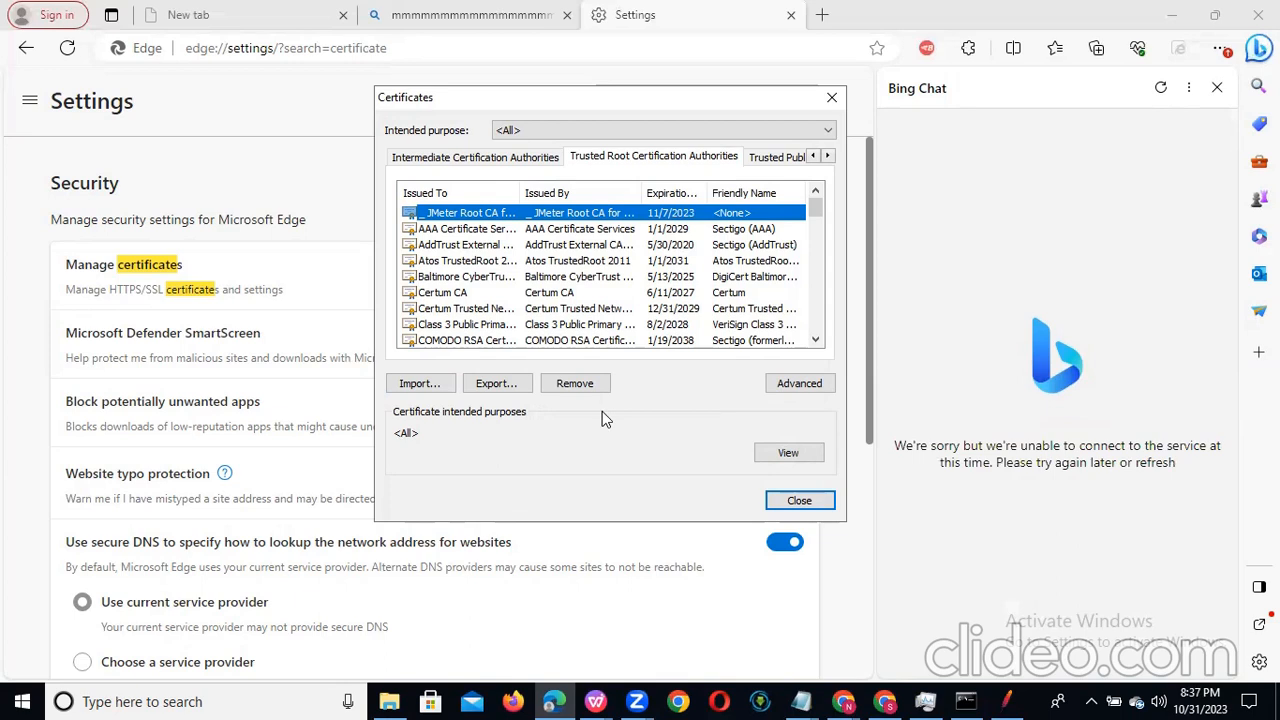
Step: Close the certificate manager and minimise the Edge settings window
left_click(800, 505)
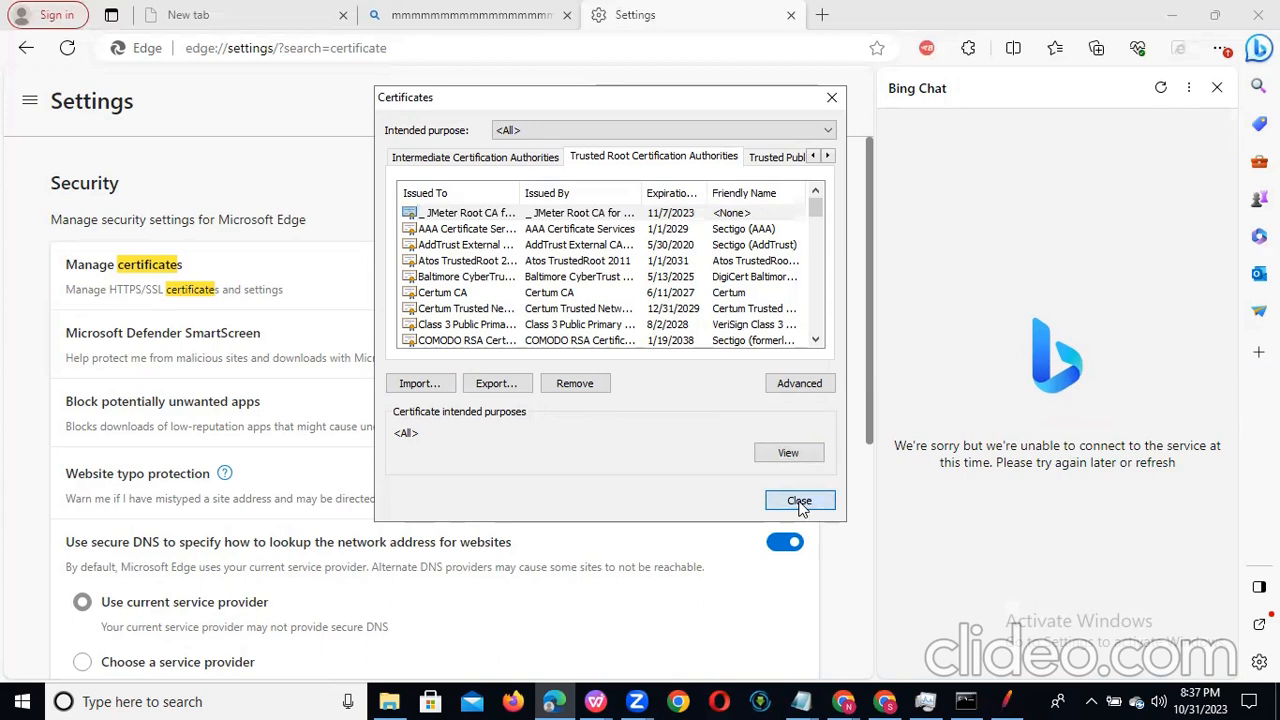
left_click(799, 502)
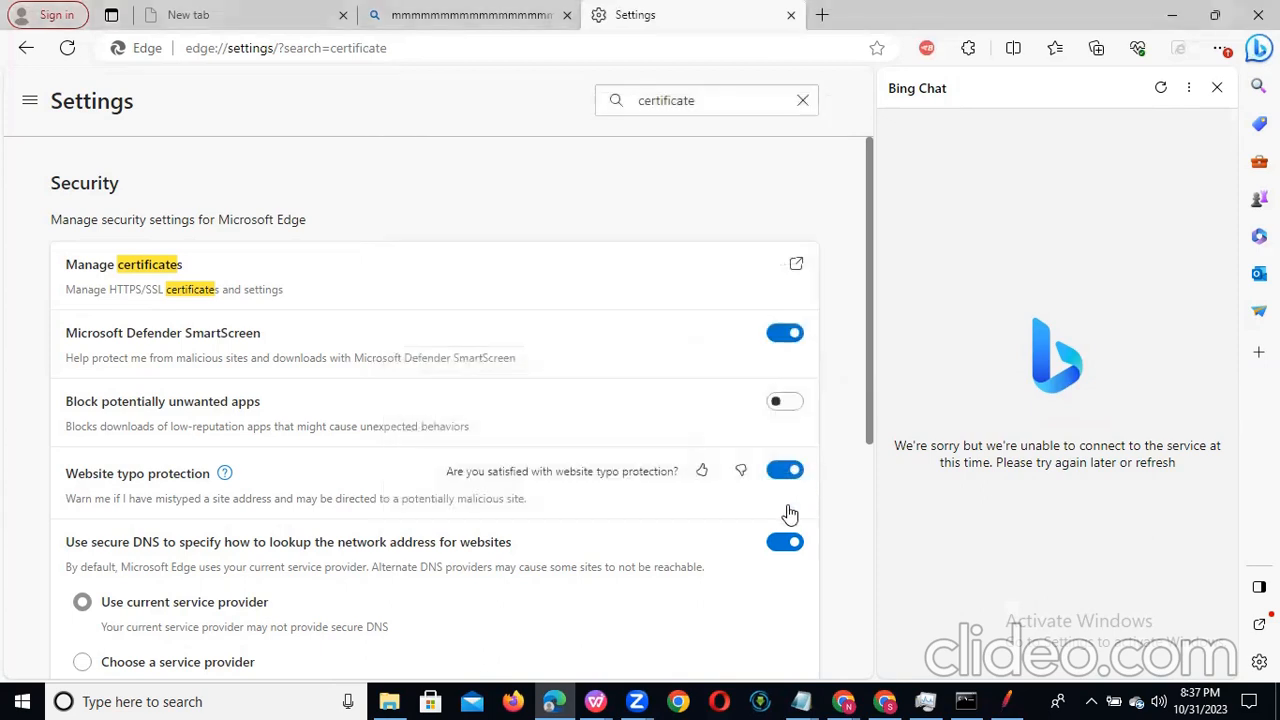
left_click(1178, 14)
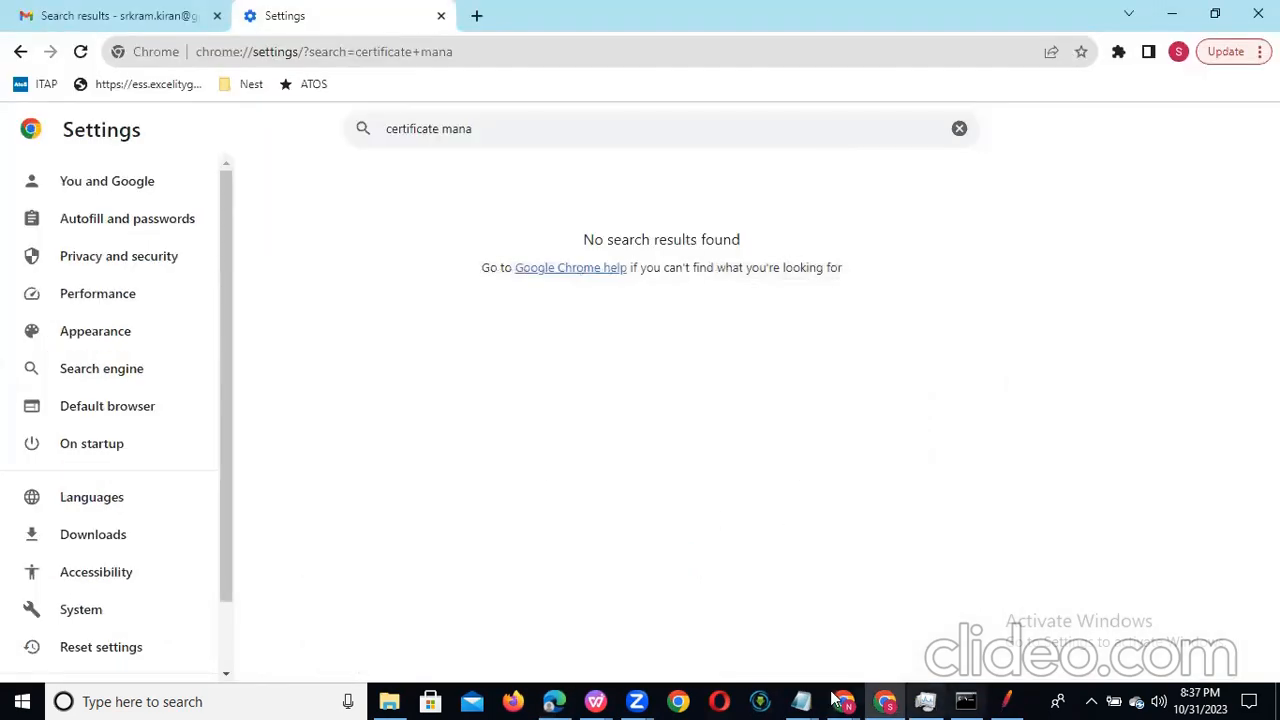
Step: Switch to the untitled Notepad notes and highlight the Jmeter Pre_req list with its three prerequisites
mouse_move(801, 701)
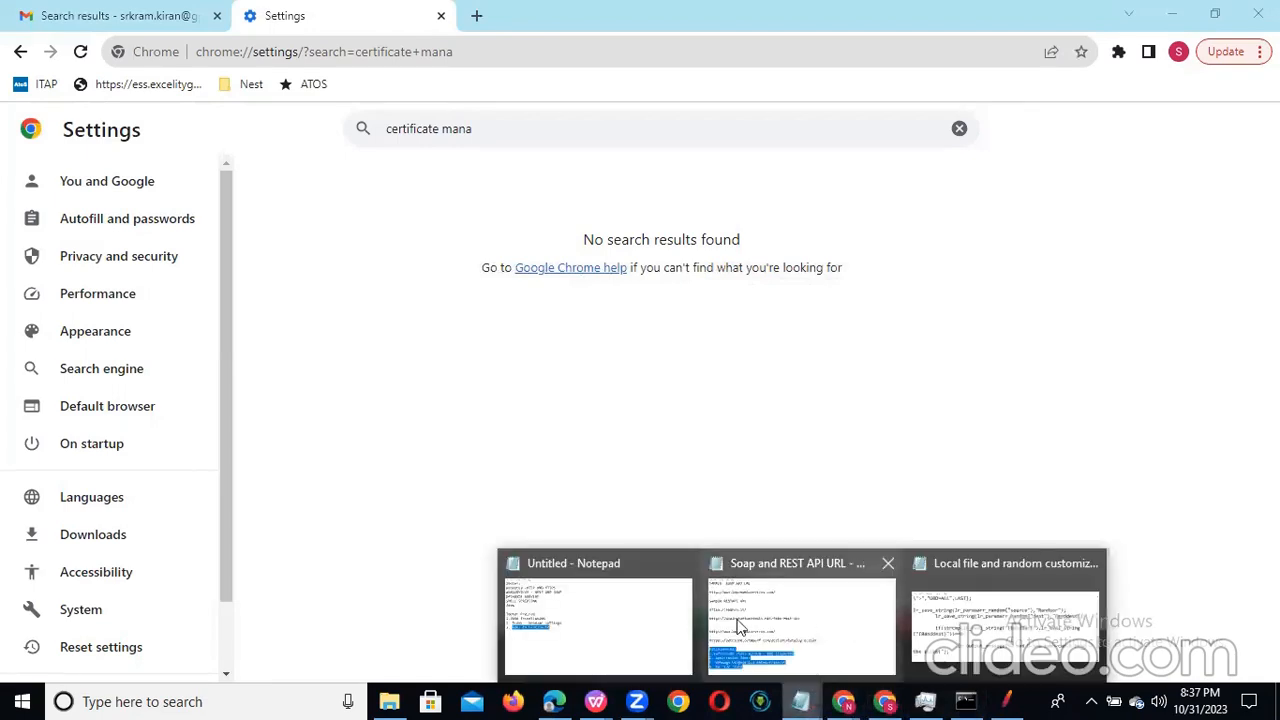
left_click(643, 621)
left_click_drag(308, 357, 9, 265)
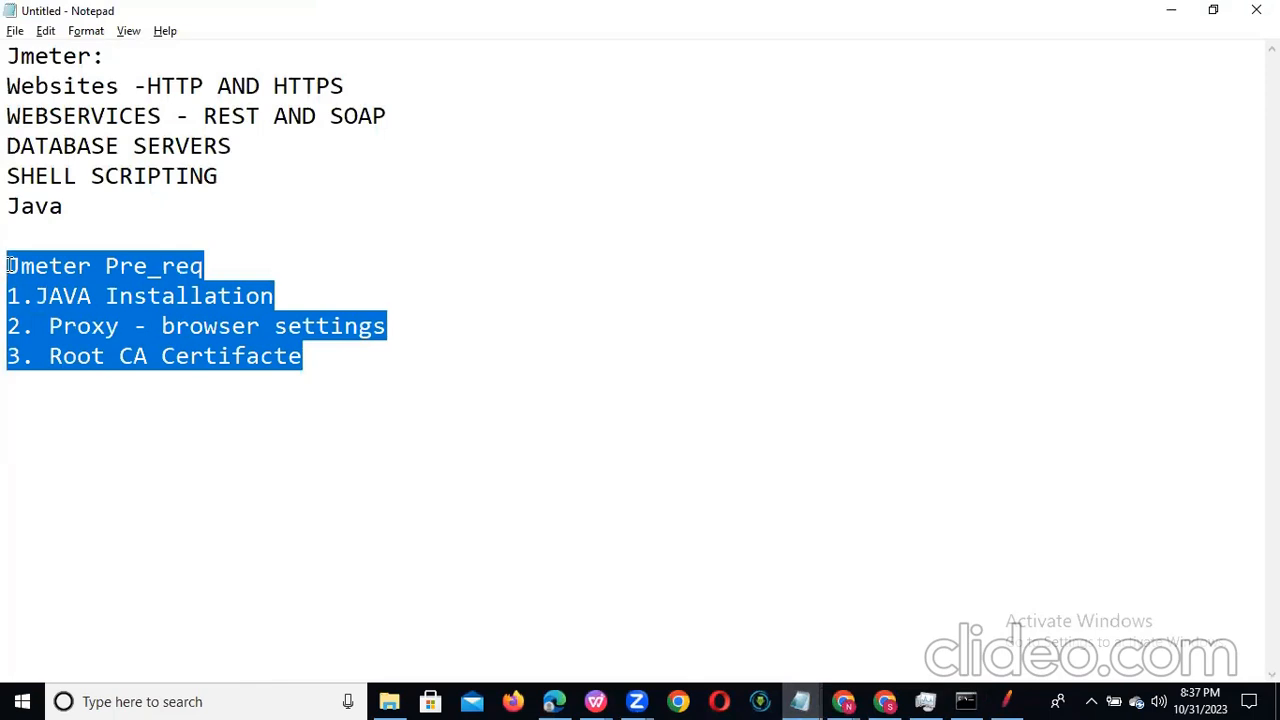
Step: Switch to the Apache JMeter window that holds the recording test plan
key("alt+Tab")
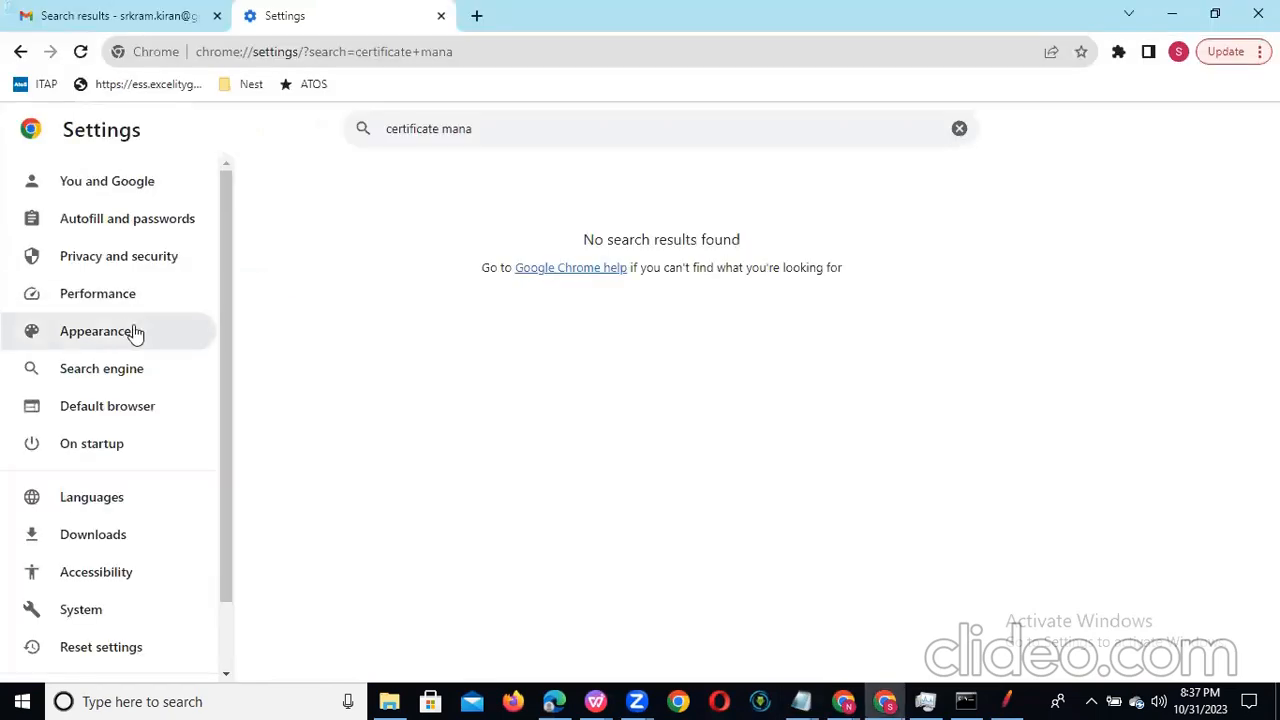
key("alt+Tab")
key("alt+Tab")
key("alt+Tab")
key("alt+Tab")
key("alt+Tab")
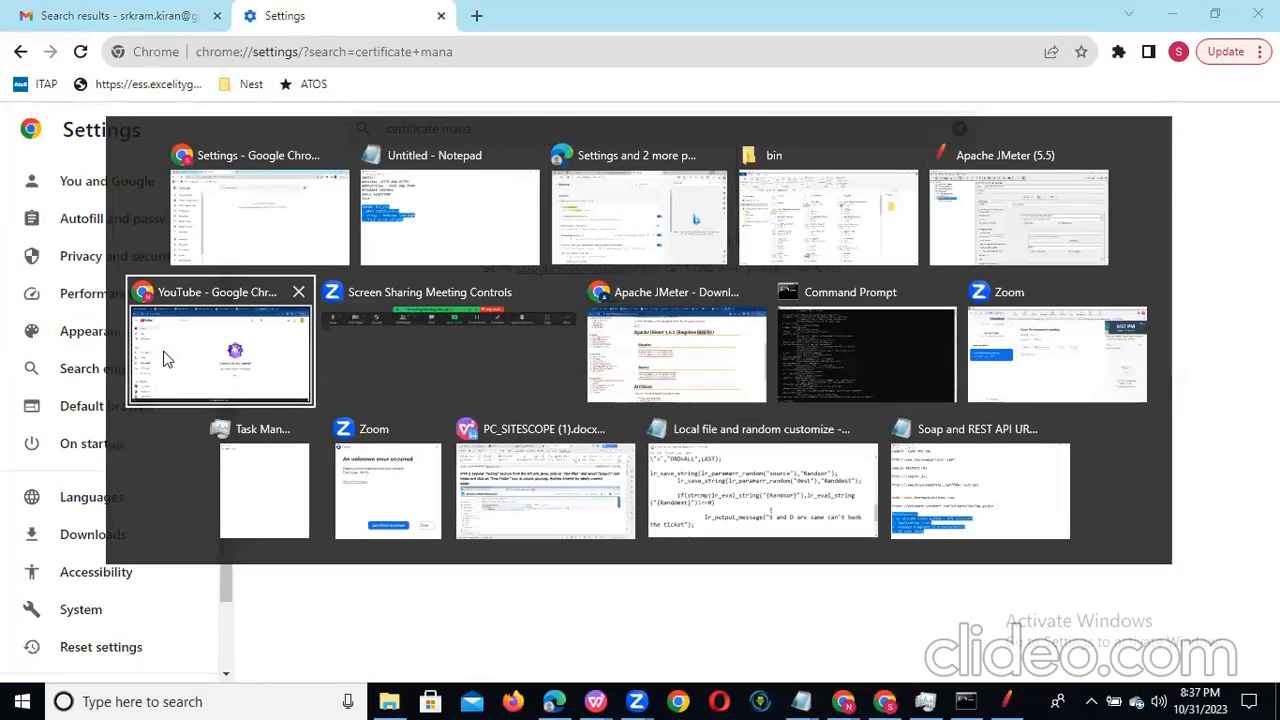
key("alt+Tab")
key("alt+Tab")
key("alt+Tab")
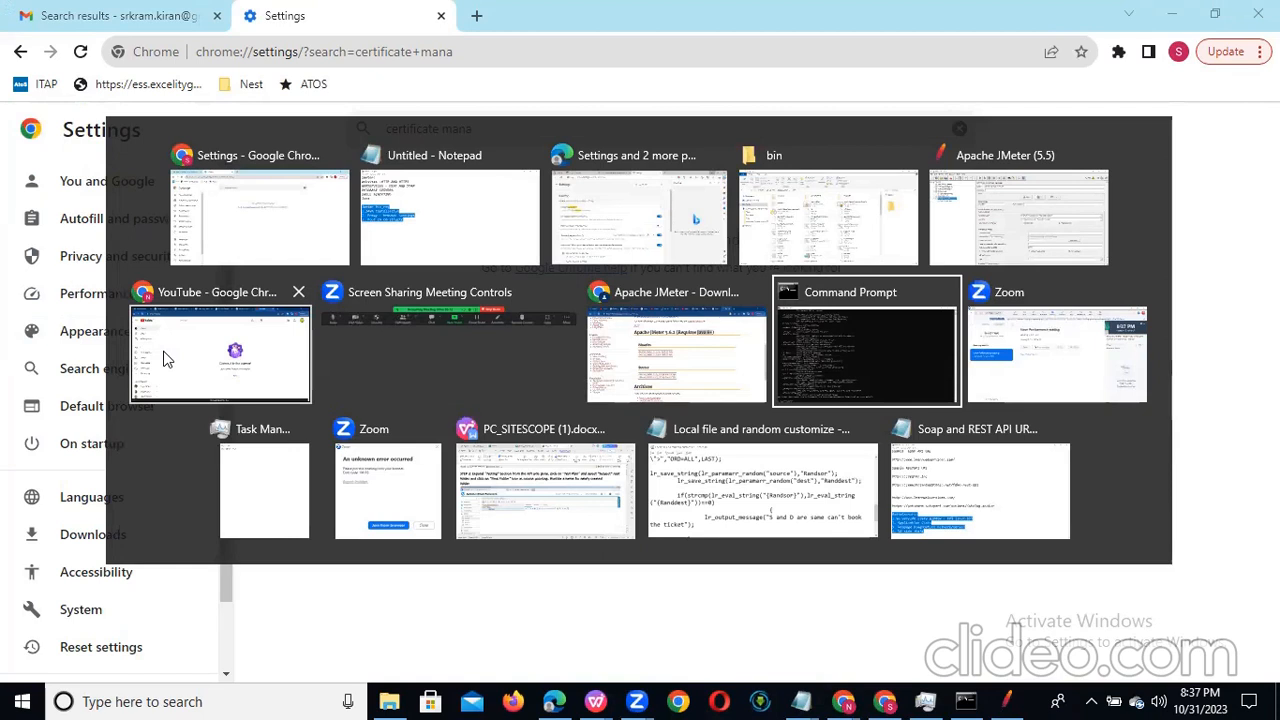
key("alt+Tab")
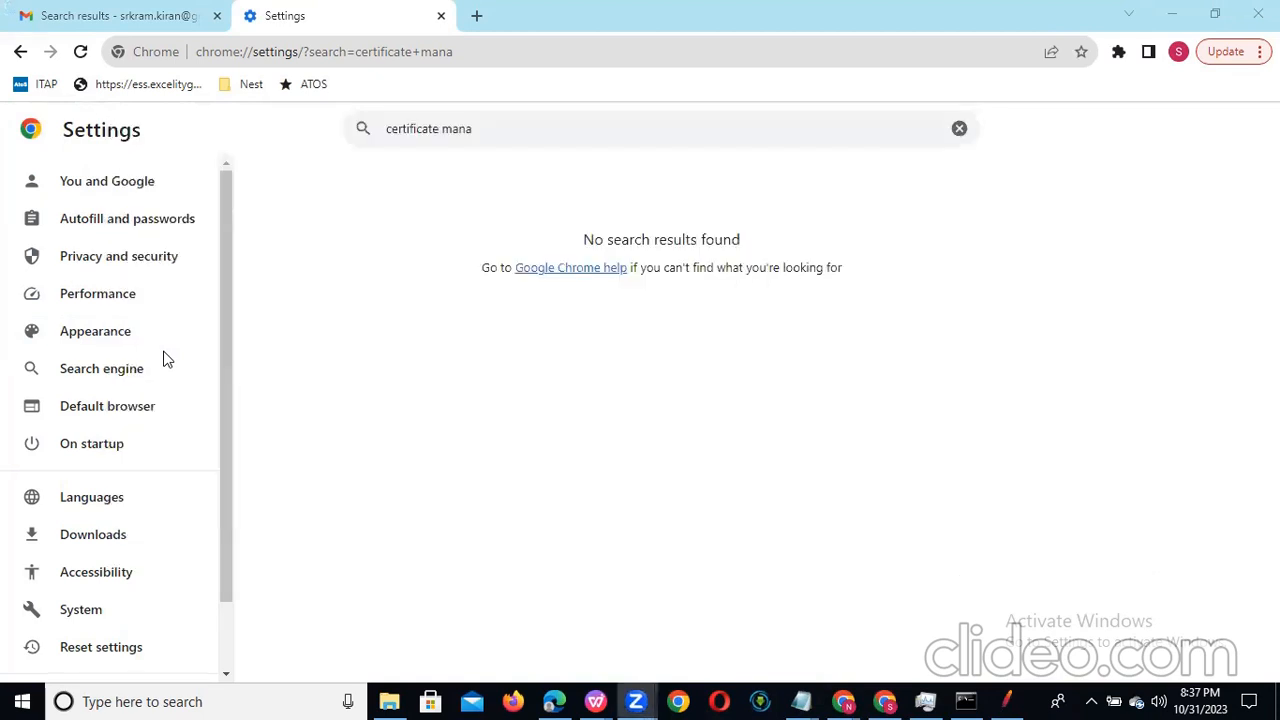
left_click(1006, 700)
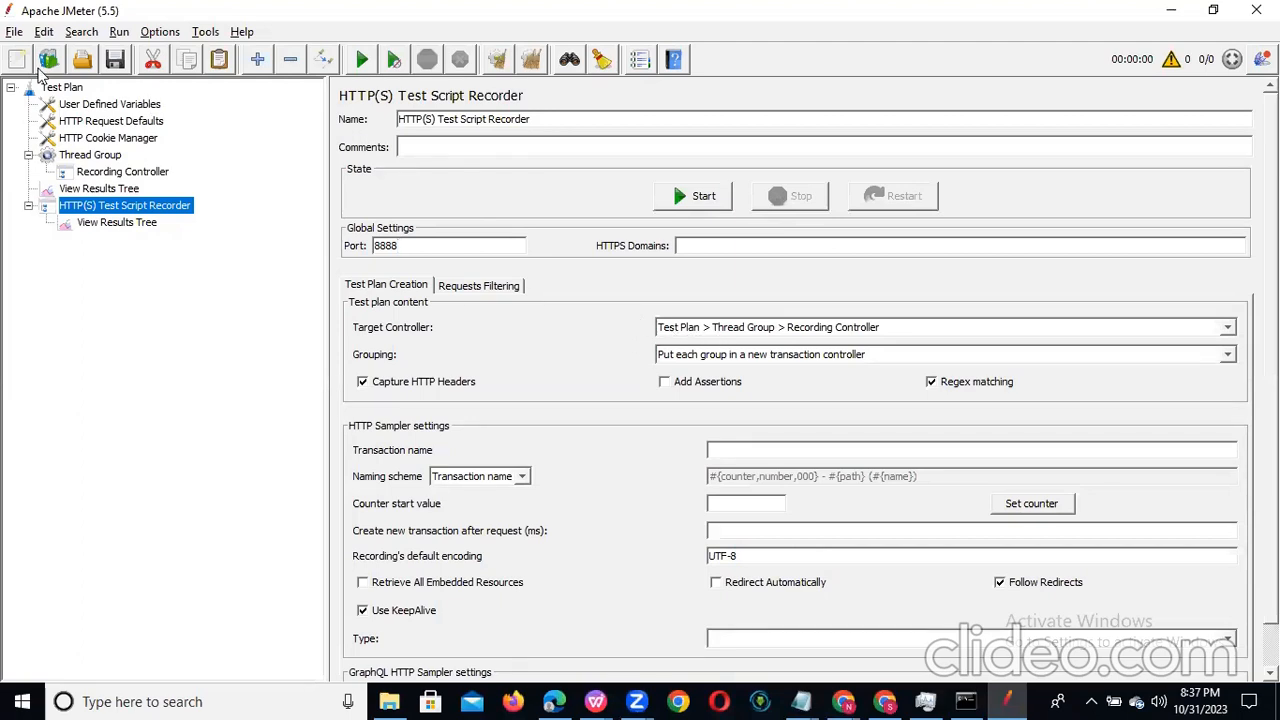
Step: Review the Test Plan, Thread Group, Recording Controller and HTTP(S) Test Script Recorder elements of the plan
left_click(60, 88)
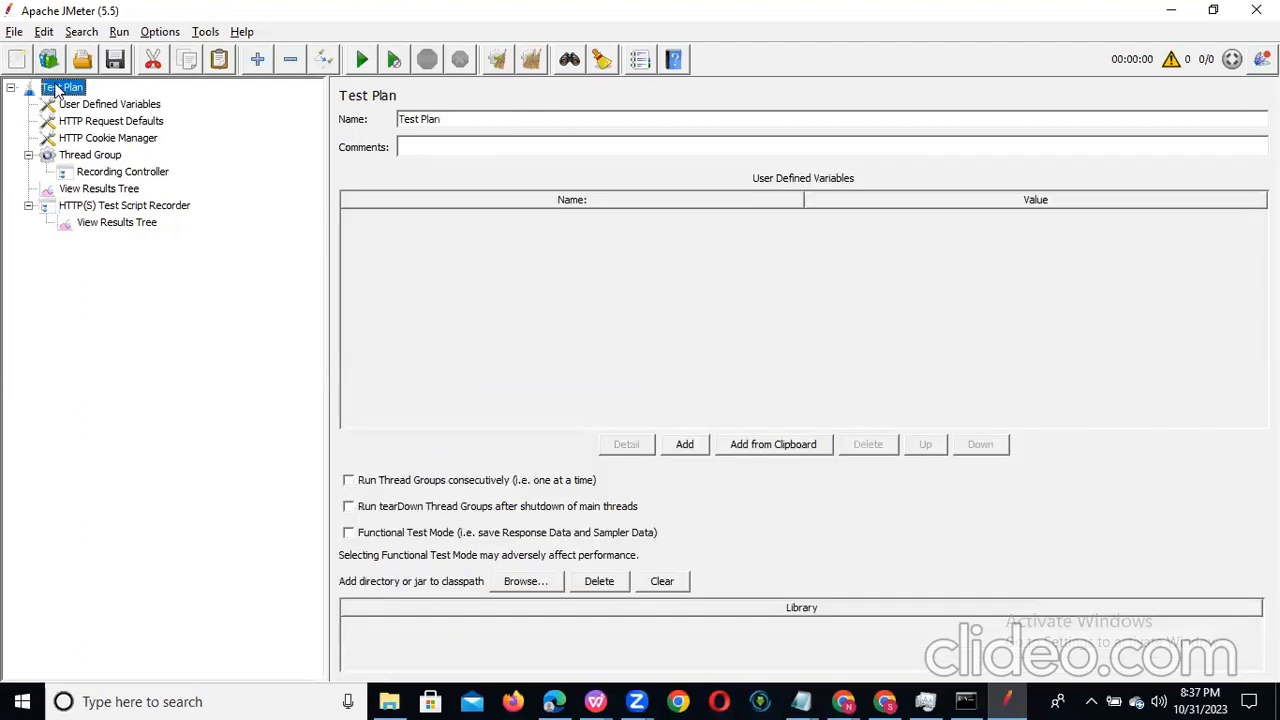
left_click(102, 157)
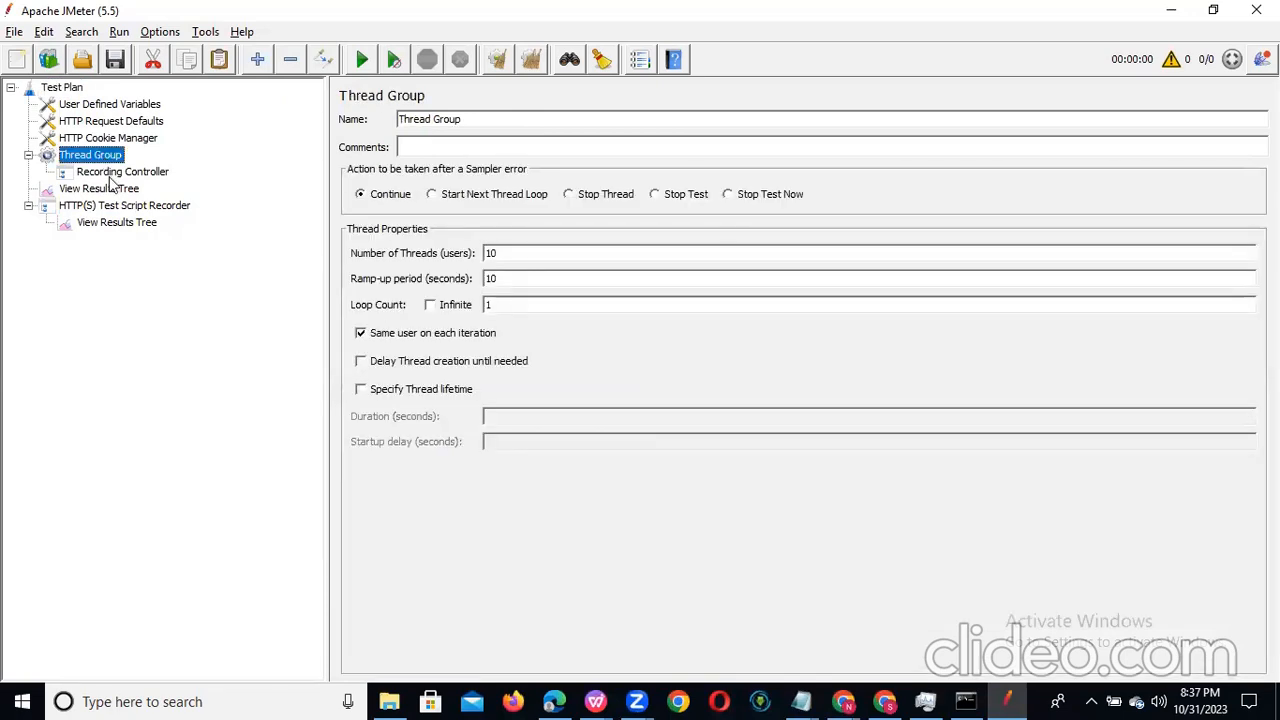
left_click(112, 174)
left_click(128, 207)
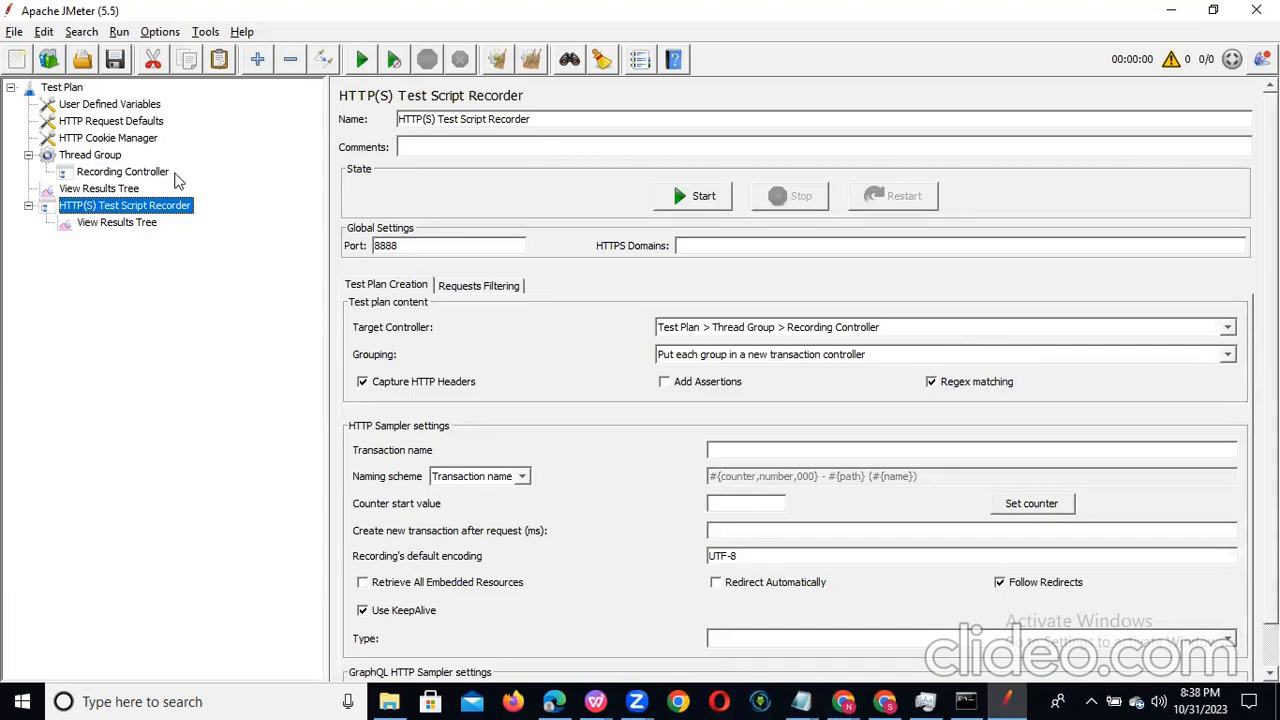
left_click(130, 175)
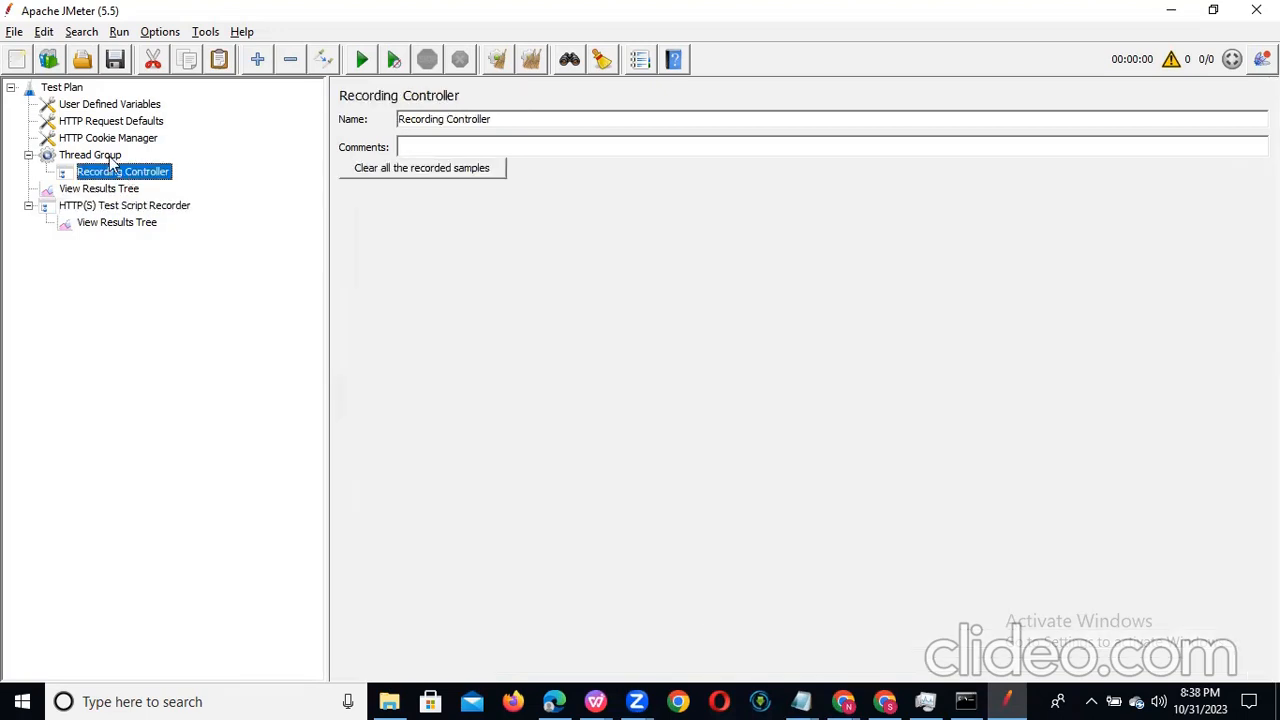
Step: Remove the Recording Controller from the Thread Group and confirm the removal
left_click(110, 158)
left_click(113, 172)
right_click(113, 172)
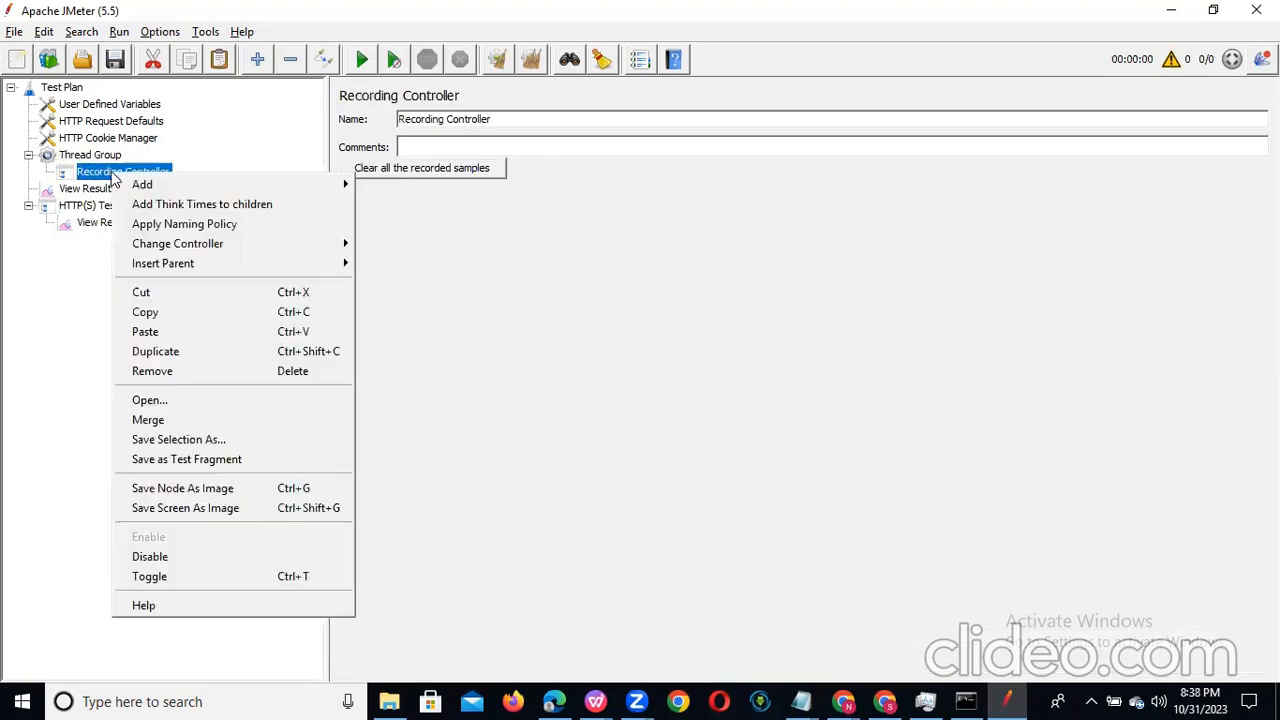
left_click(255, 371)
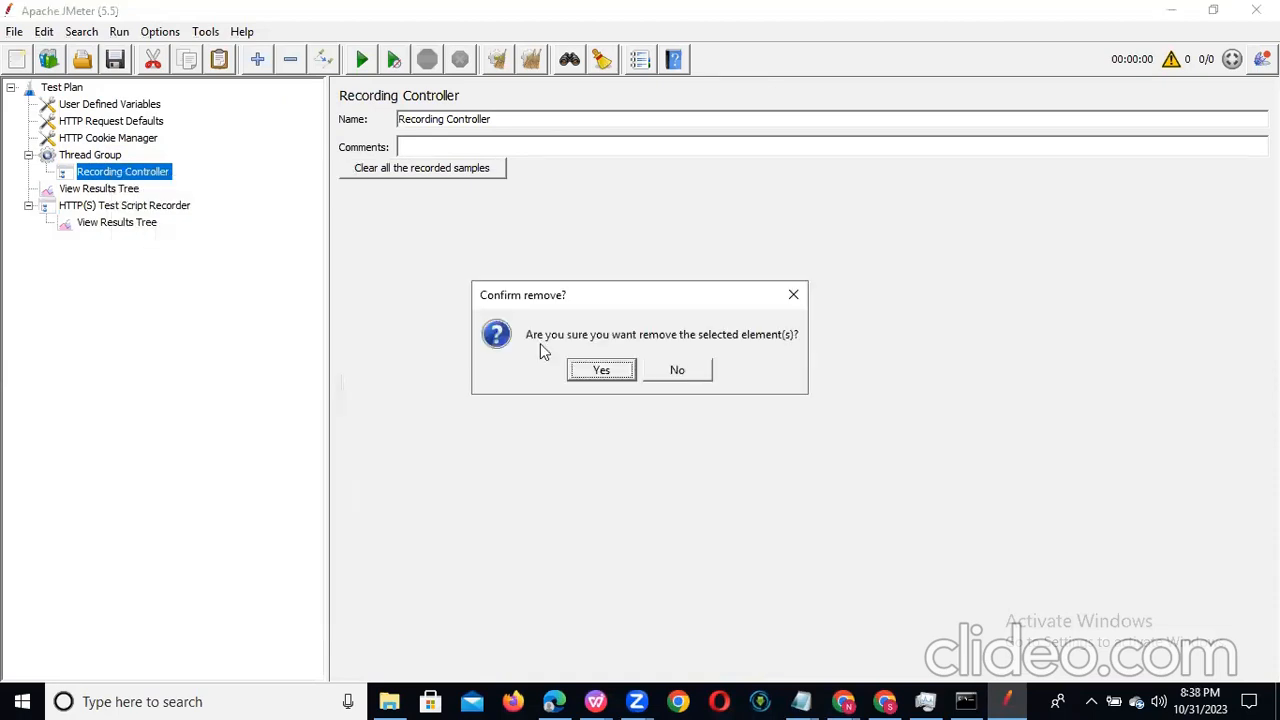
left_click(598, 371)
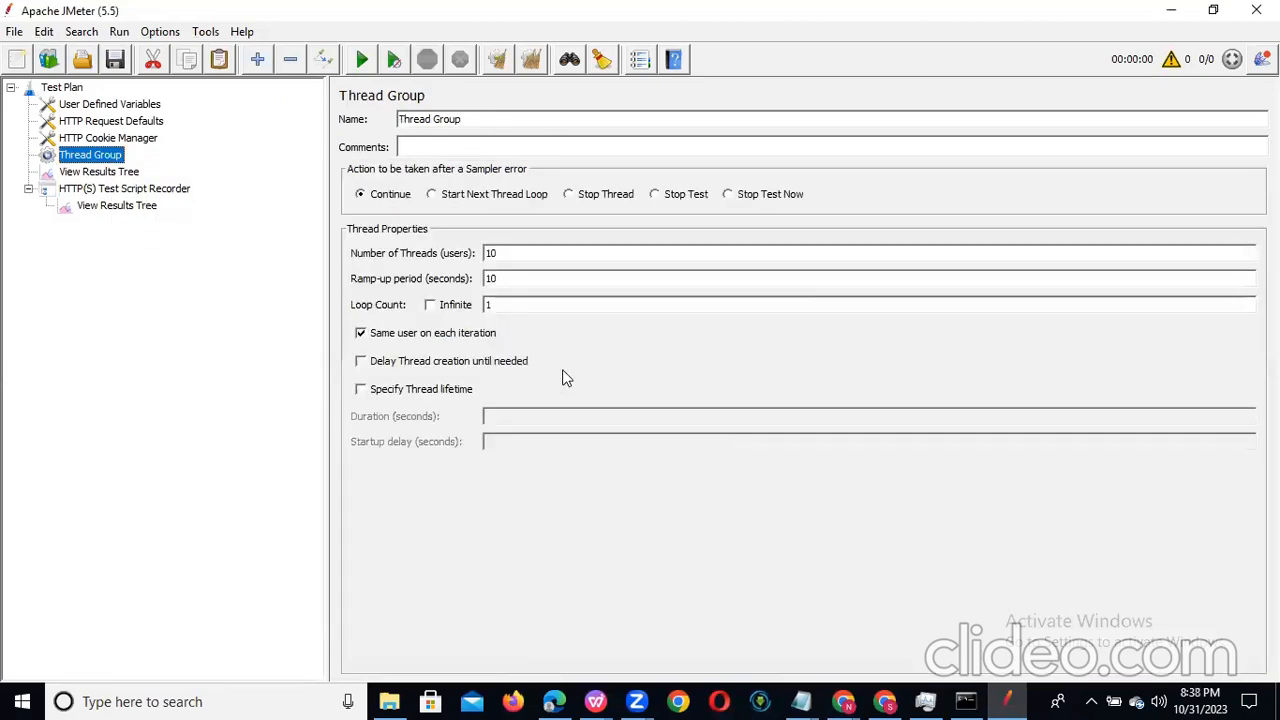
Step: Add two Transaction Controller logic controllers to the Thread Group
right_click(97, 160)
mouse_move(318, 172)
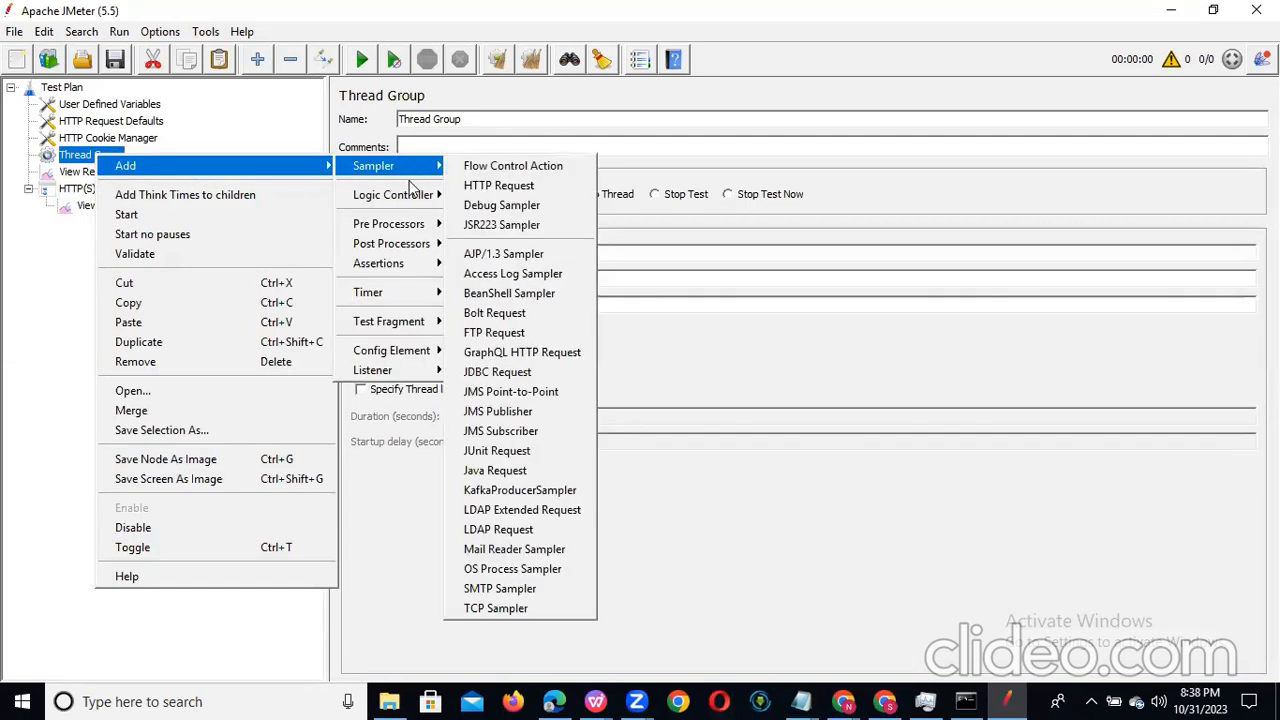
mouse_move(414, 200)
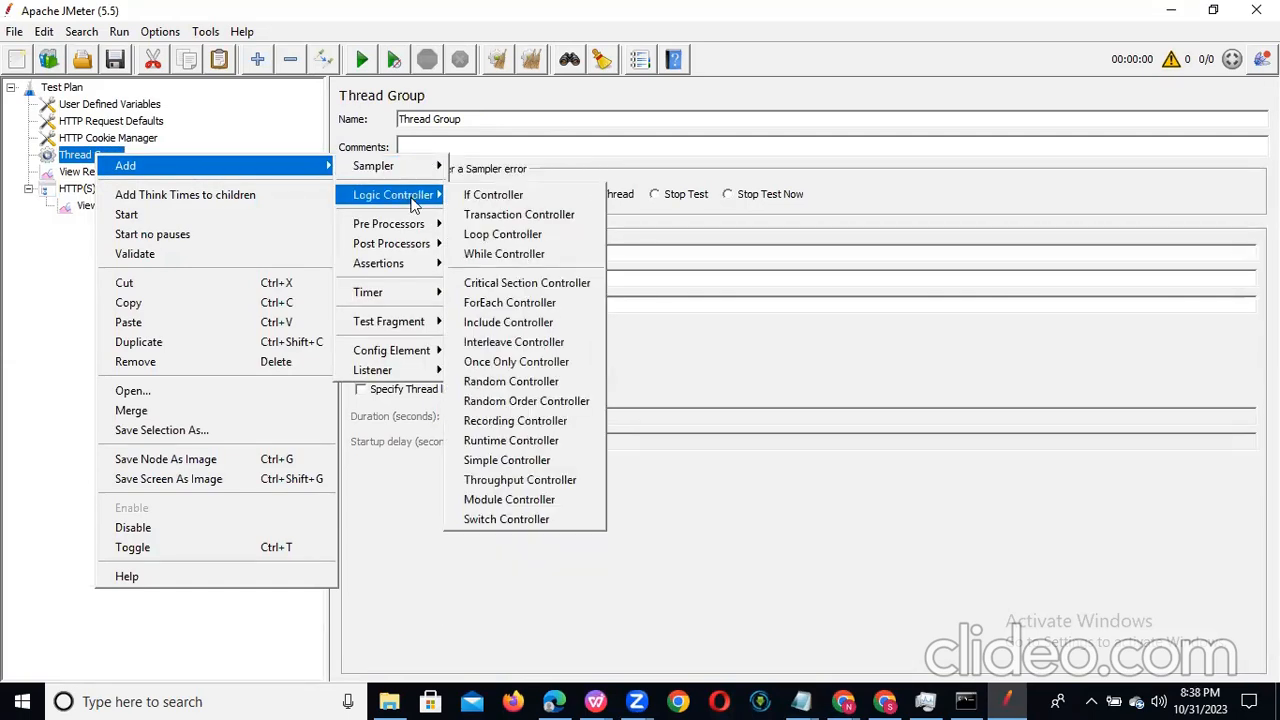
left_click(512, 216)
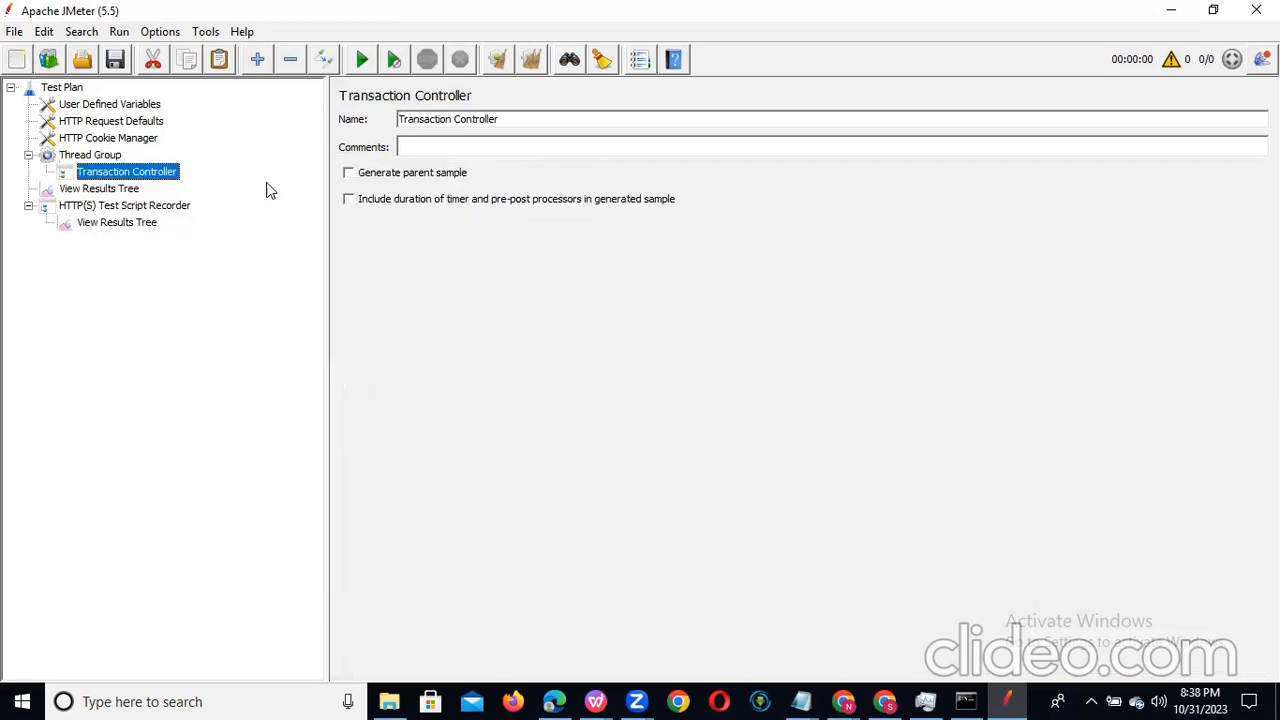
right_click(97, 155)
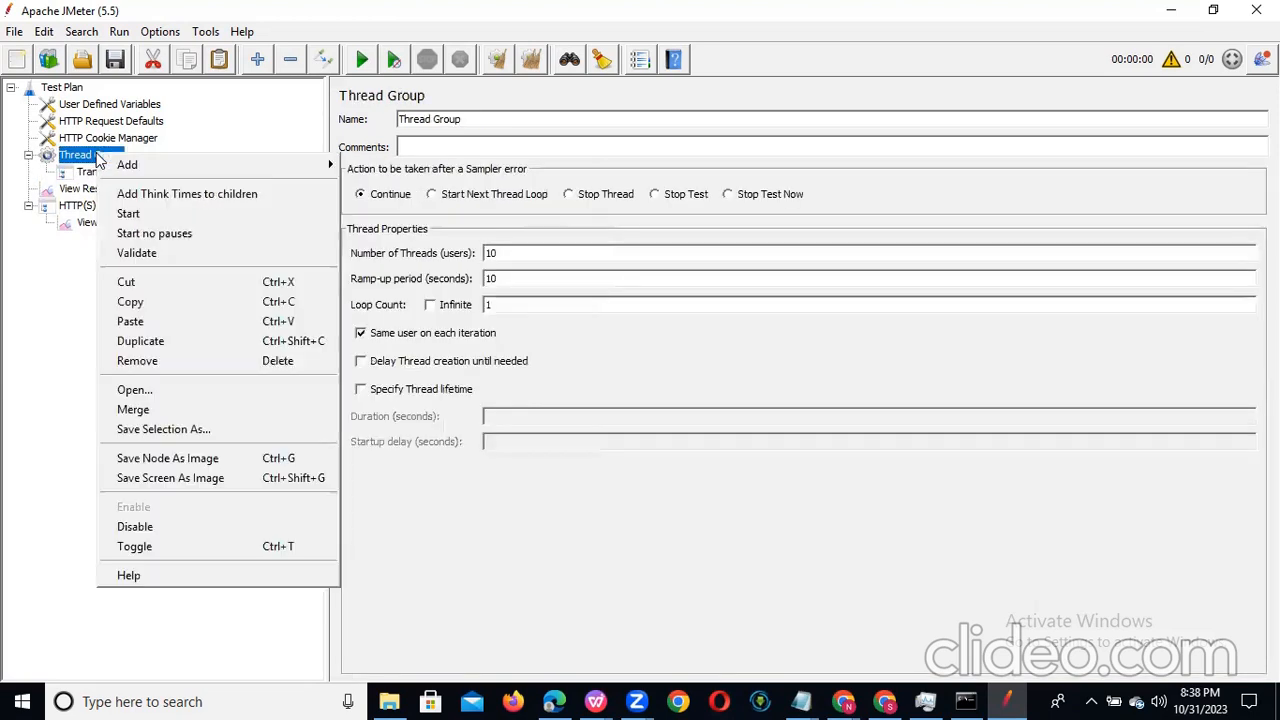
mouse_move(283, 163)
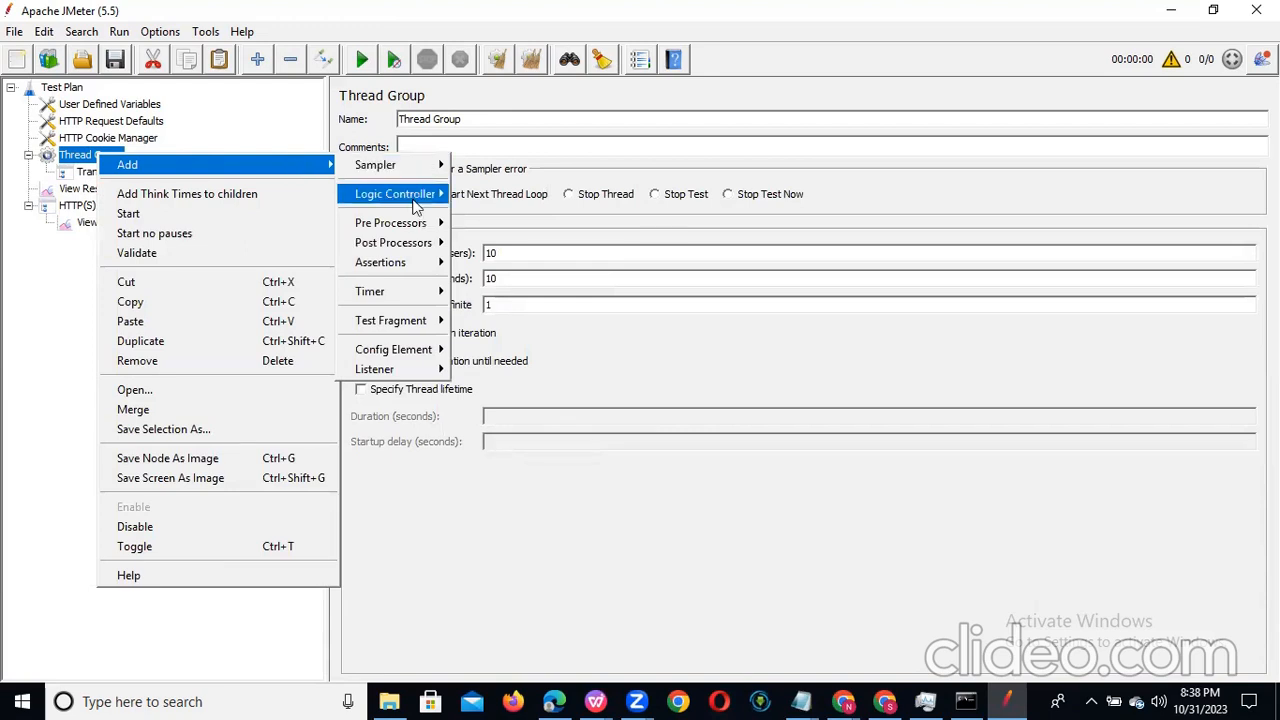
mouse_move(415, 205)
left_click(460, 213)
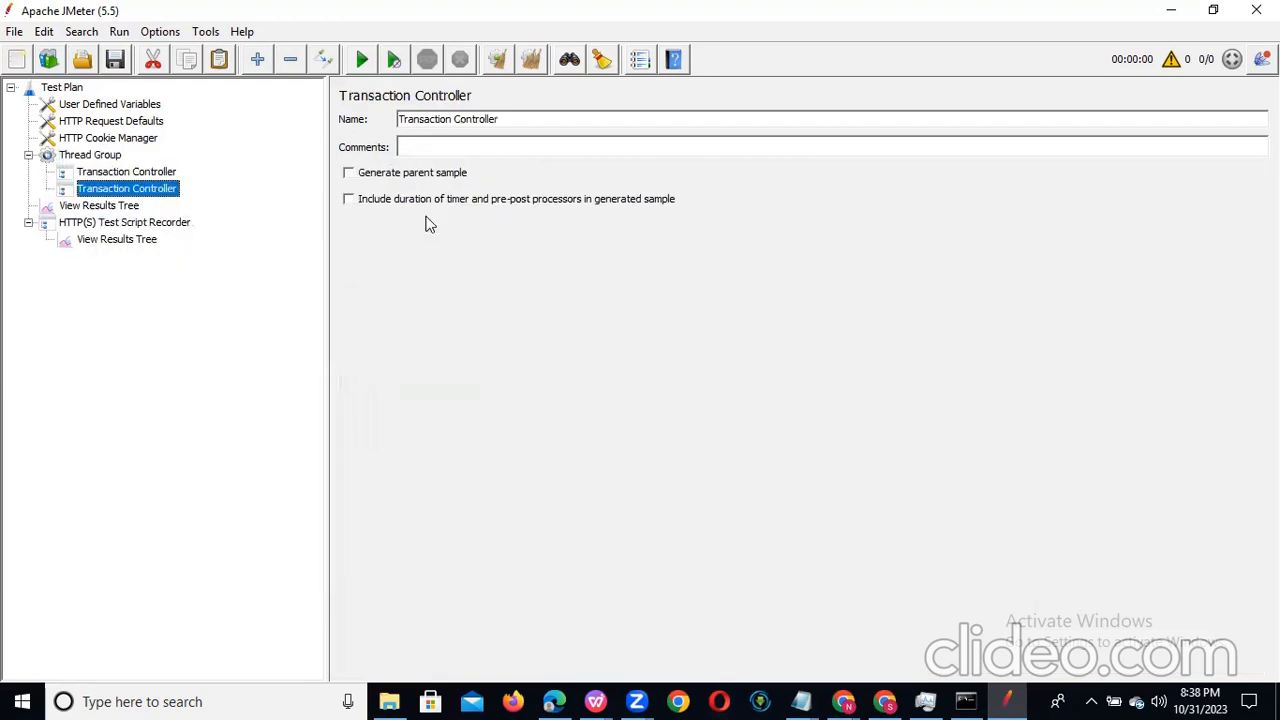
Step: Add a third and a fourth Transaction Controller to the Thread Group
right_click(86, 156)
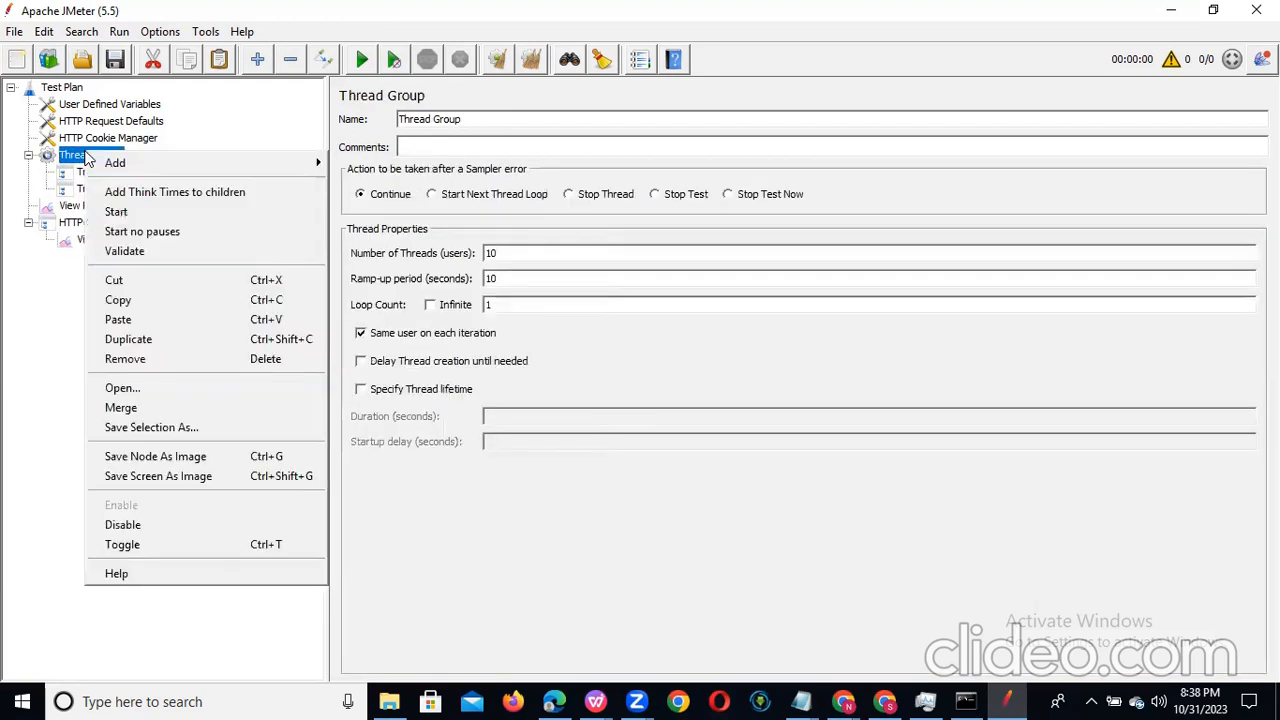
mouse_move(225, 167)
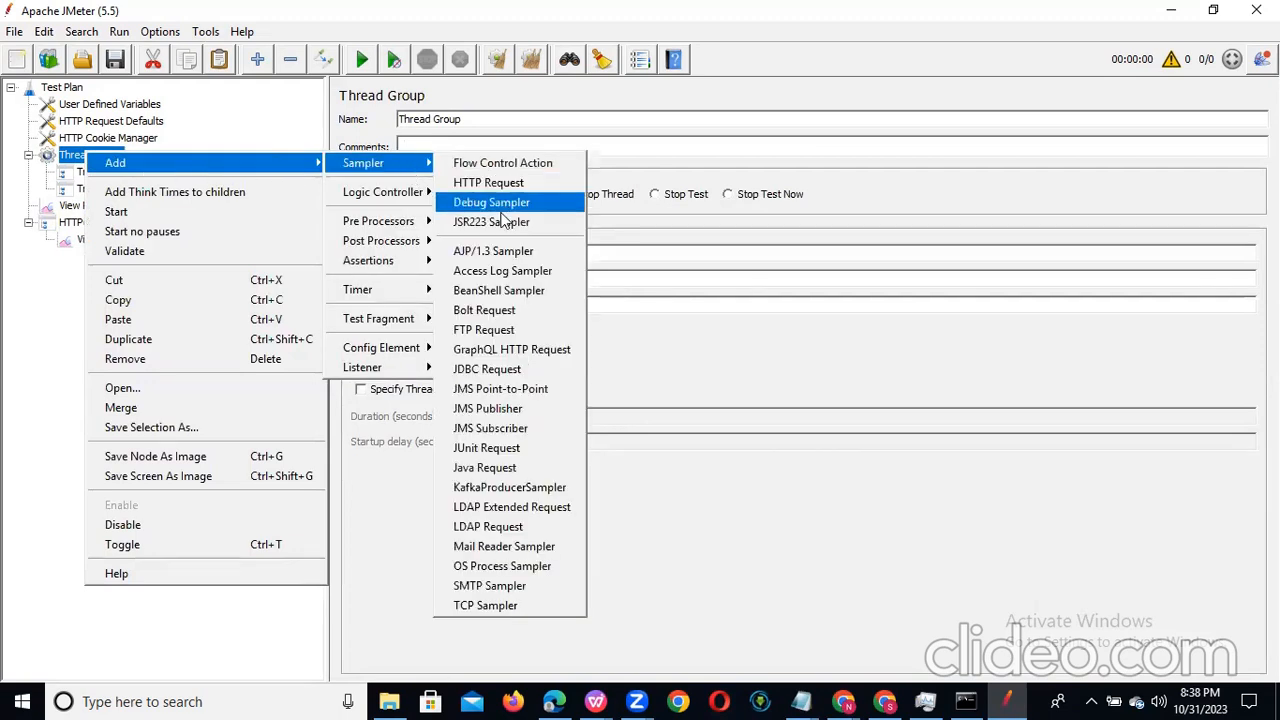
mouse_move(383, 193)
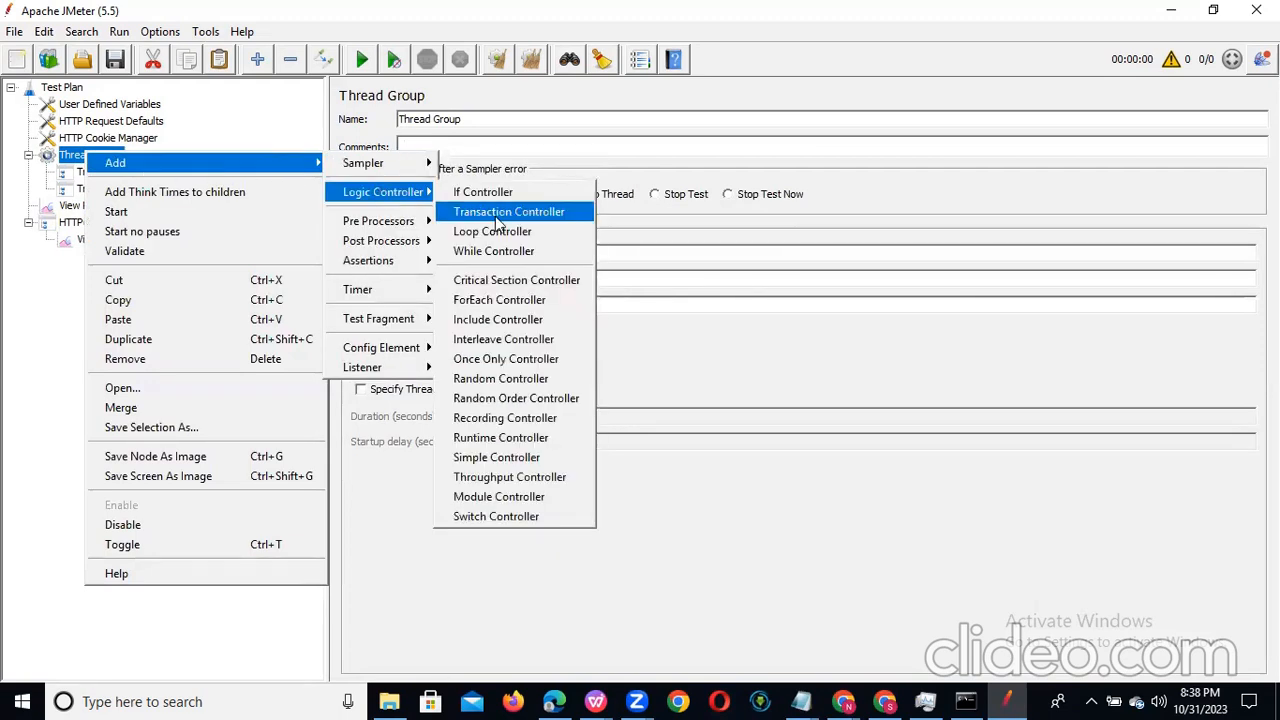
left_click(490, 214)
left_click(88, 155)
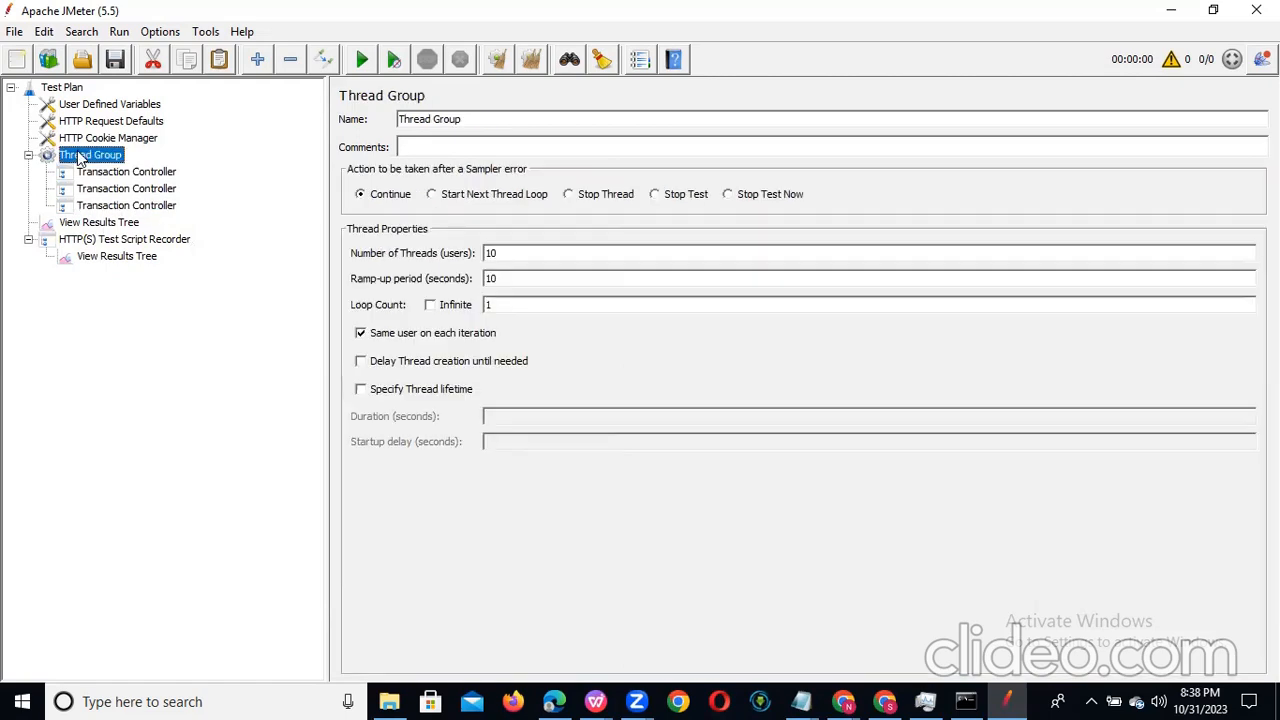
right_click(80, 152)
mouse_move(235, 168)
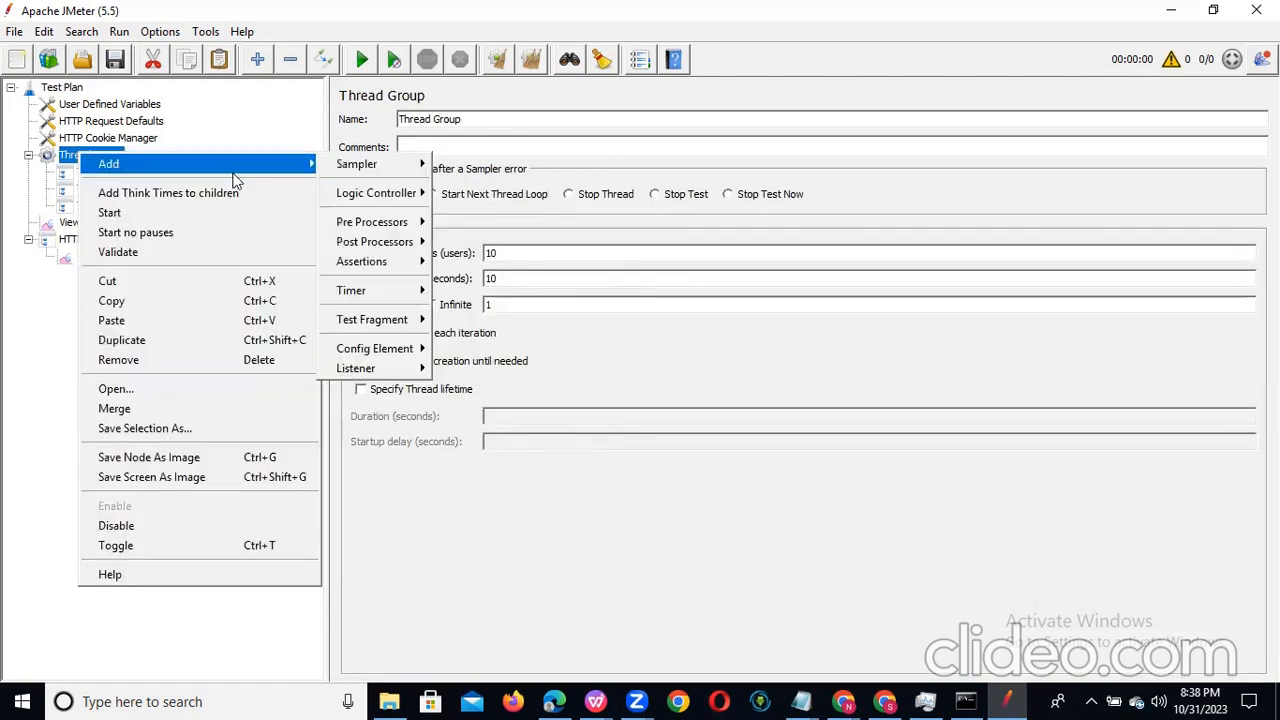
mouse_move(420, 200)
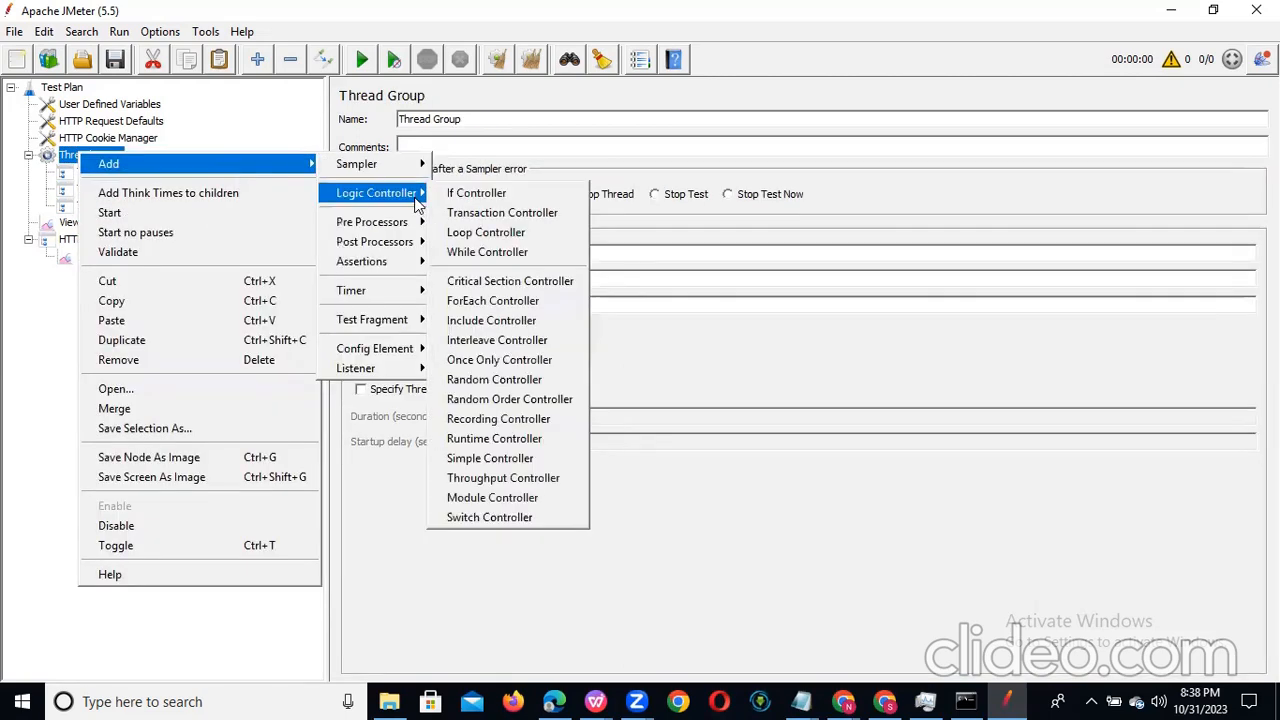
left_click(476, 212)
Step: Rename the first Transaction Controller in the Thread Group to Launch URL
left_click(100, 174)
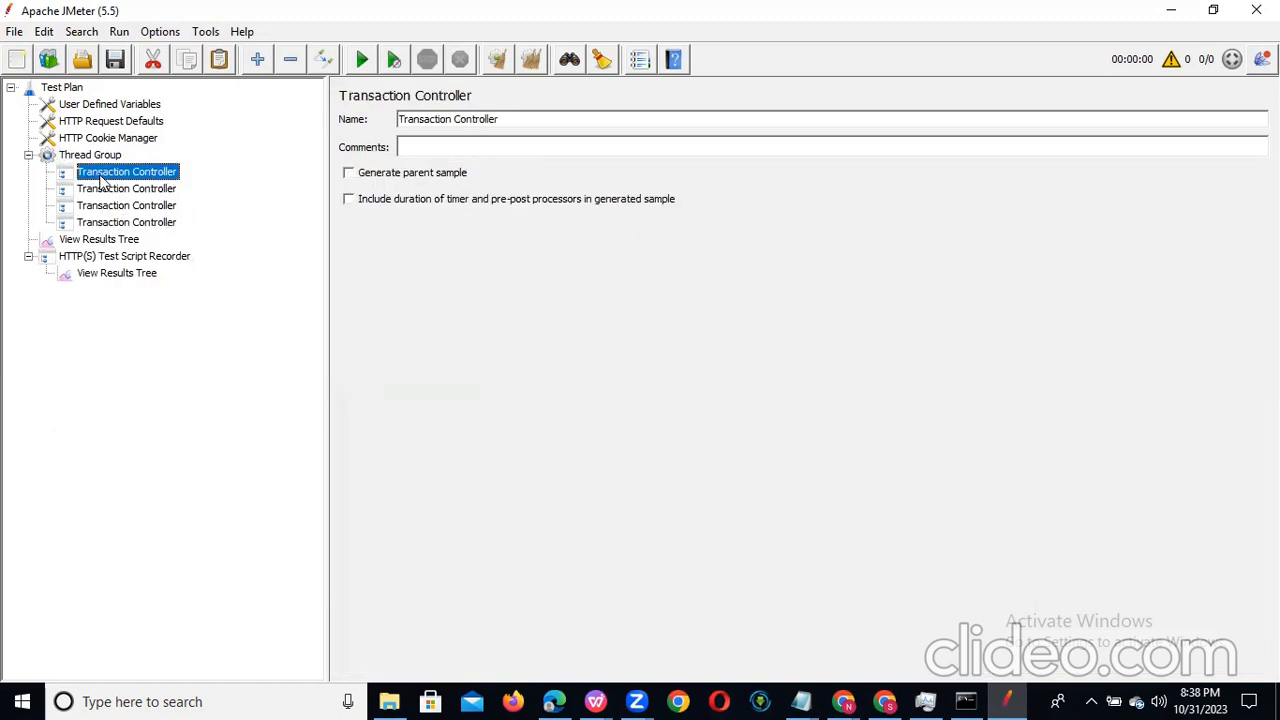
right_click(100, 175)
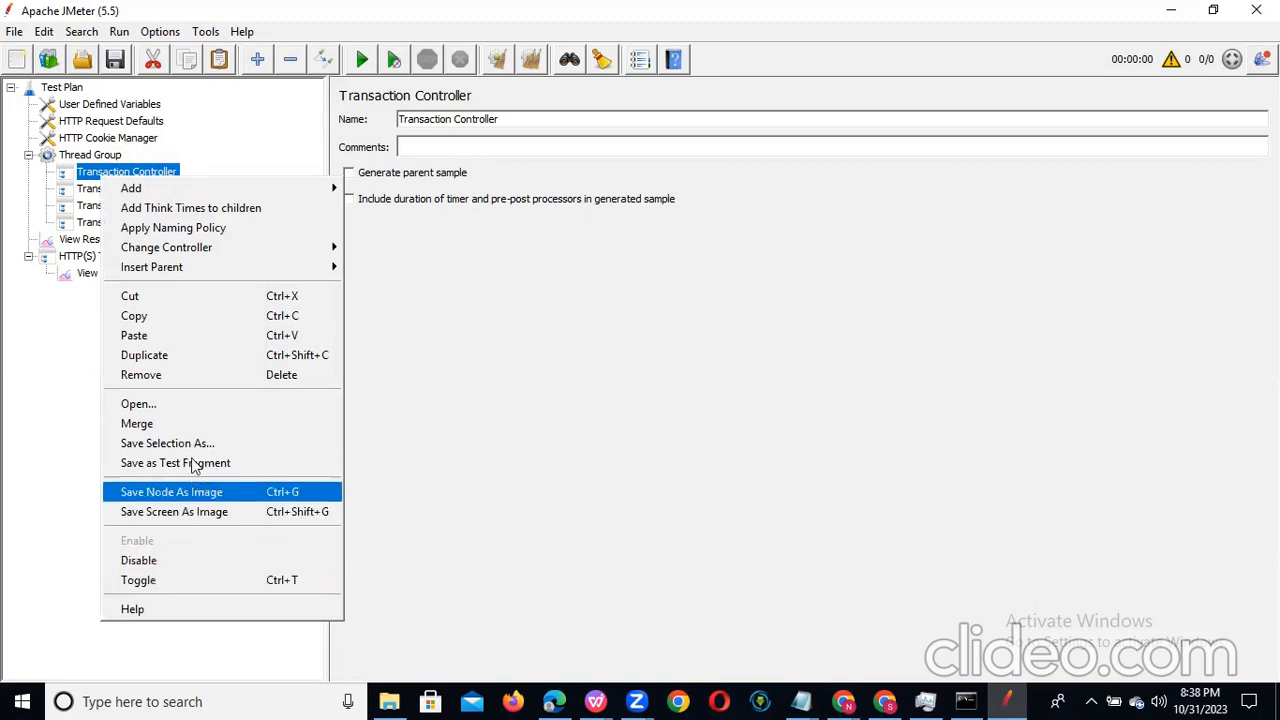
double_click(508, 117)
double_click(414, 118)
left_click(526, 121)
double_click(500, 119)
double_click(420, 118)
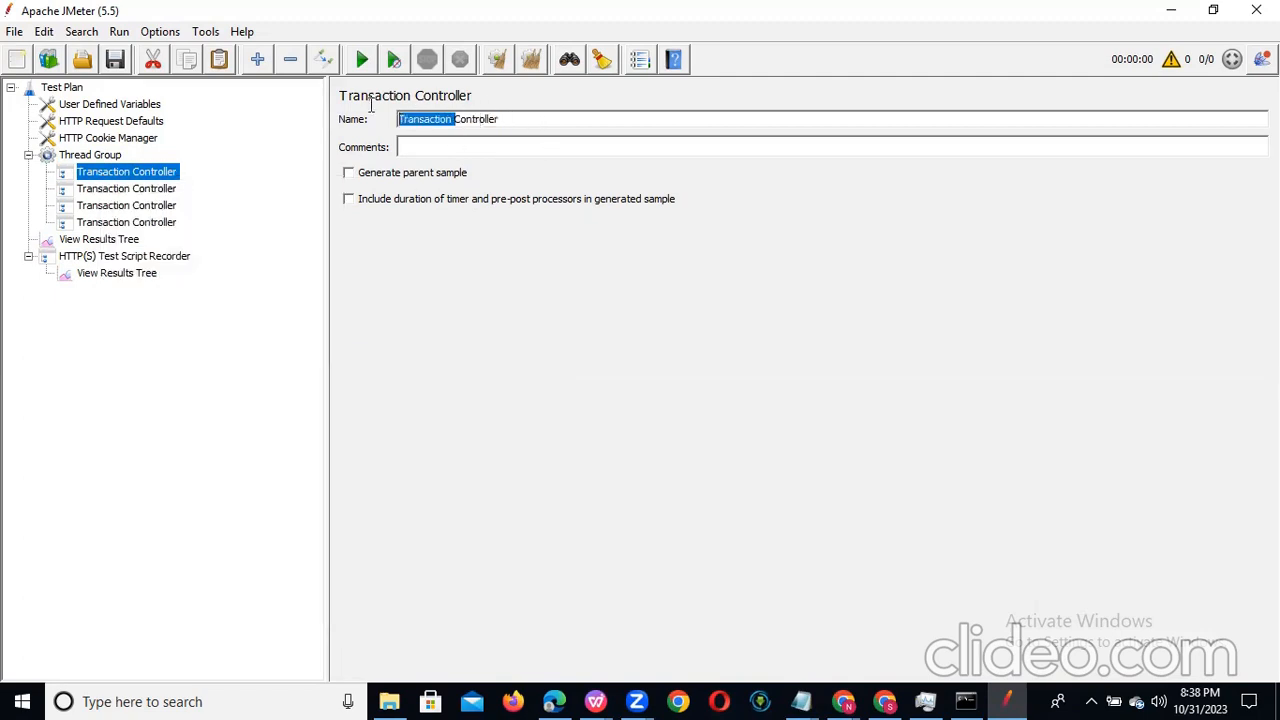
left_click(524, 120)
double_click(477, 118)
double_click(420, 118)
left_click(524, 120)
key("BackSpace")
key("BackSpace")
key("BackSpace")
key("BackSpace")
key("BackSpace")
key("BackSpace")
key("BackSpace")
key("BackSpace")
key("BackSpace")
key("BackSpace")
key("BackSpace")
key("BackSpace")
key("BackSpace")
key("BackSpace")
key("BackSpace")
key("BackSpace")
key("BackSpace")
key("BackSpace")
key("BackSpace")
key("BackSpace")
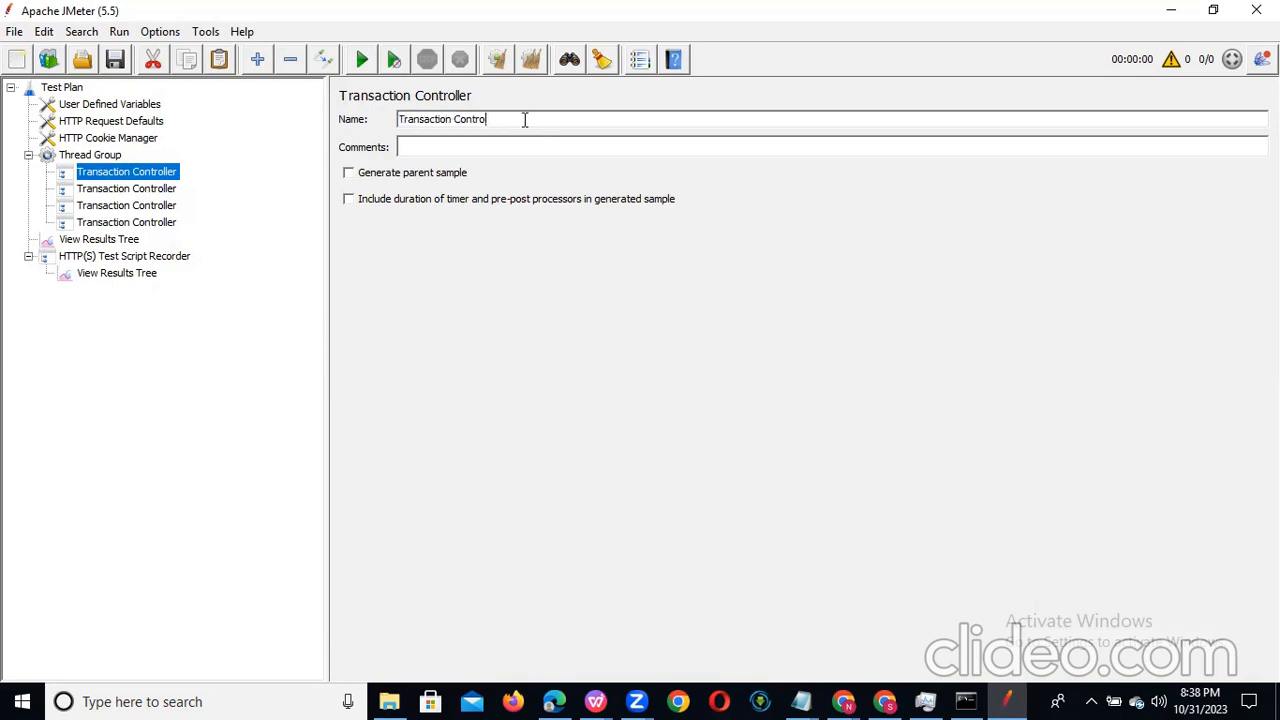
type("Launch URL")
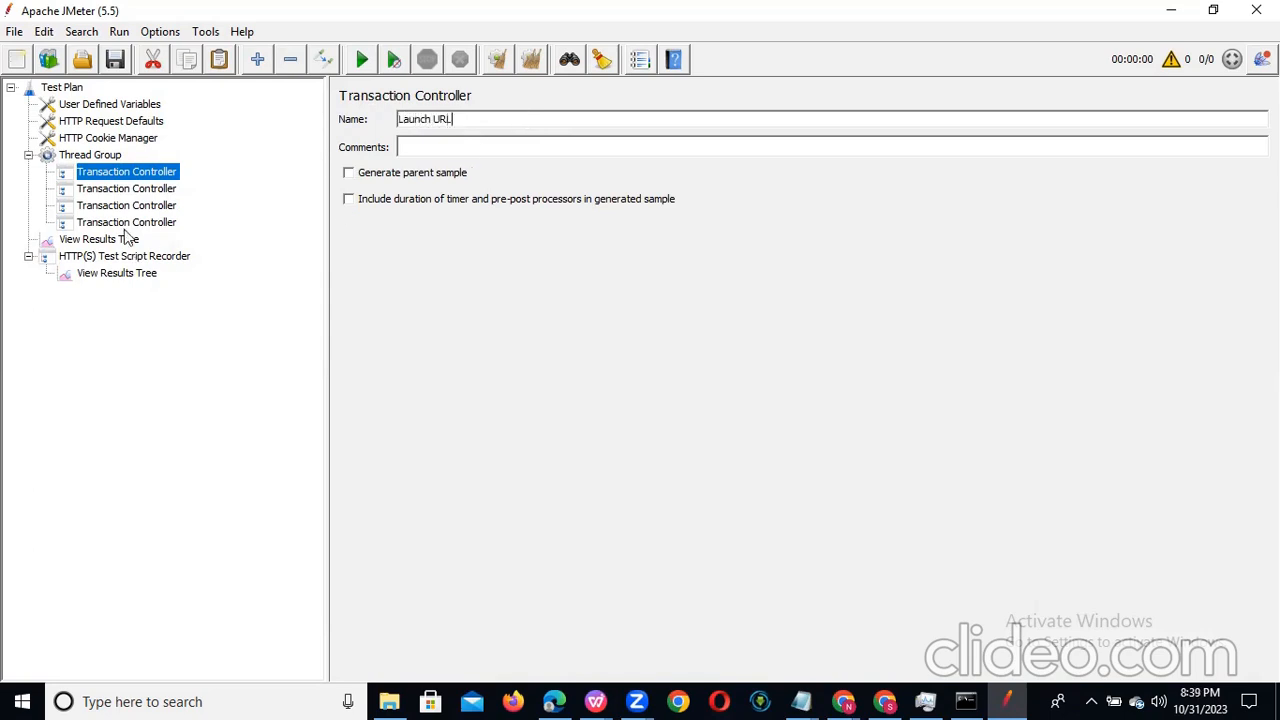
Step: Rename the second Transaction Controller in the Thread Group to Login
left_click(152, 190)
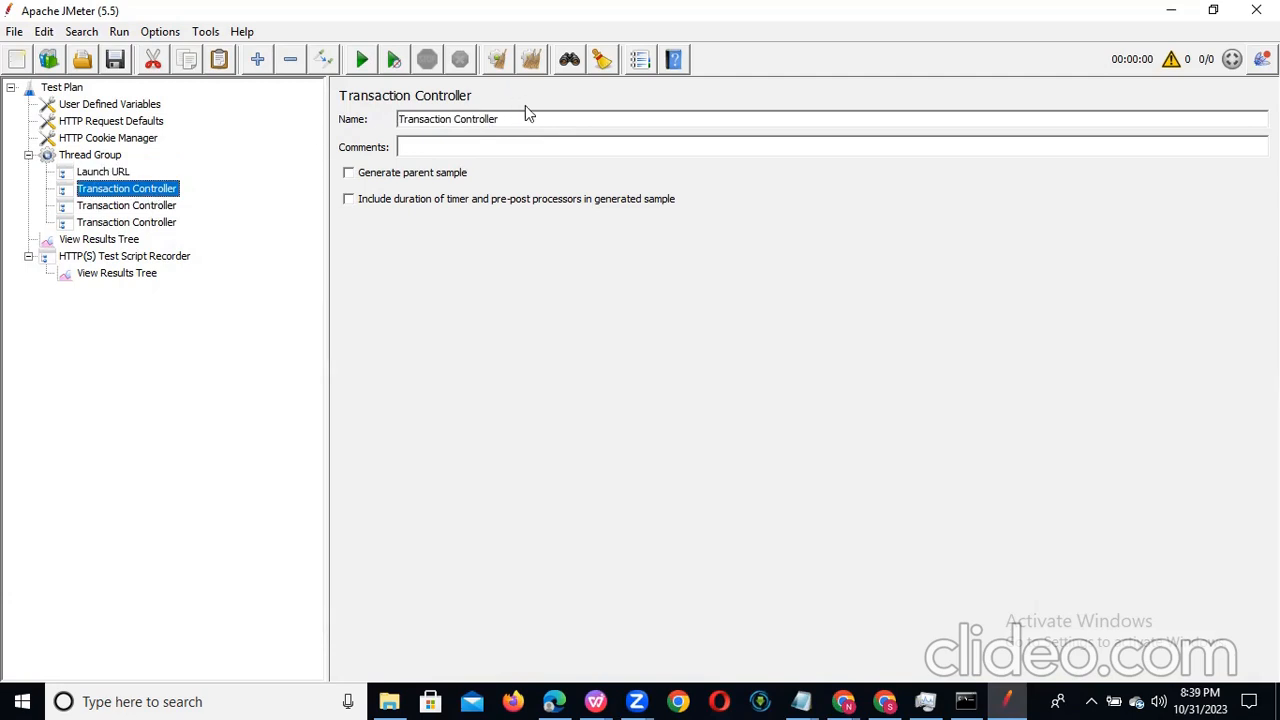
left_click_drag(504, 119, 296, 110)
type("Logi")
Step: Rename the third Transaction Controller in the Thread Group to Click on Pet
left_click(133, 208)
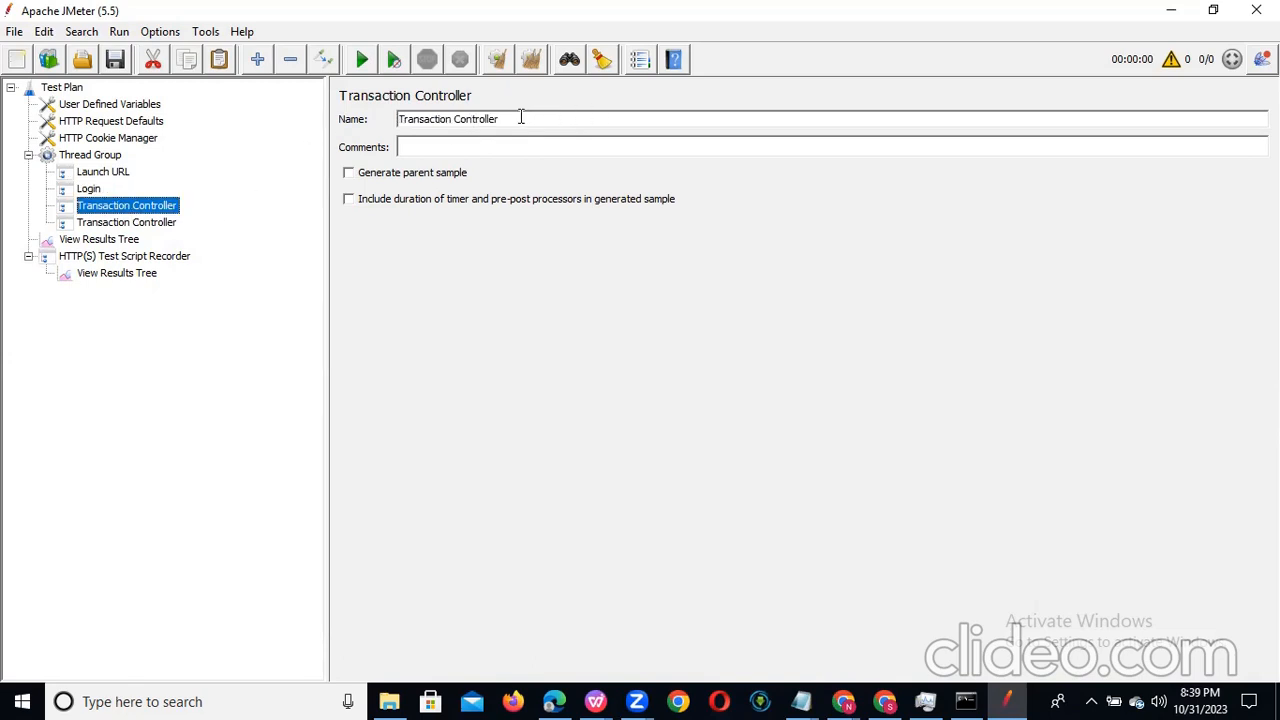
left_click_drag(520, 118, 210, 112)
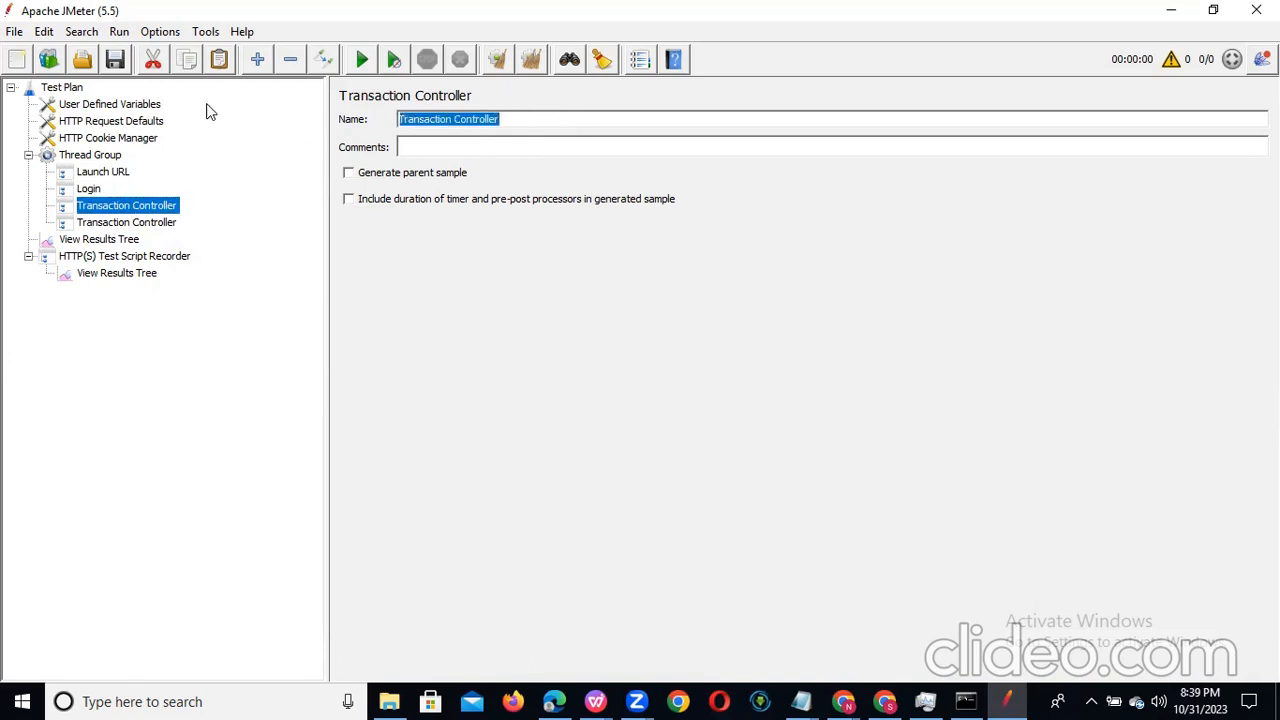
type("C")
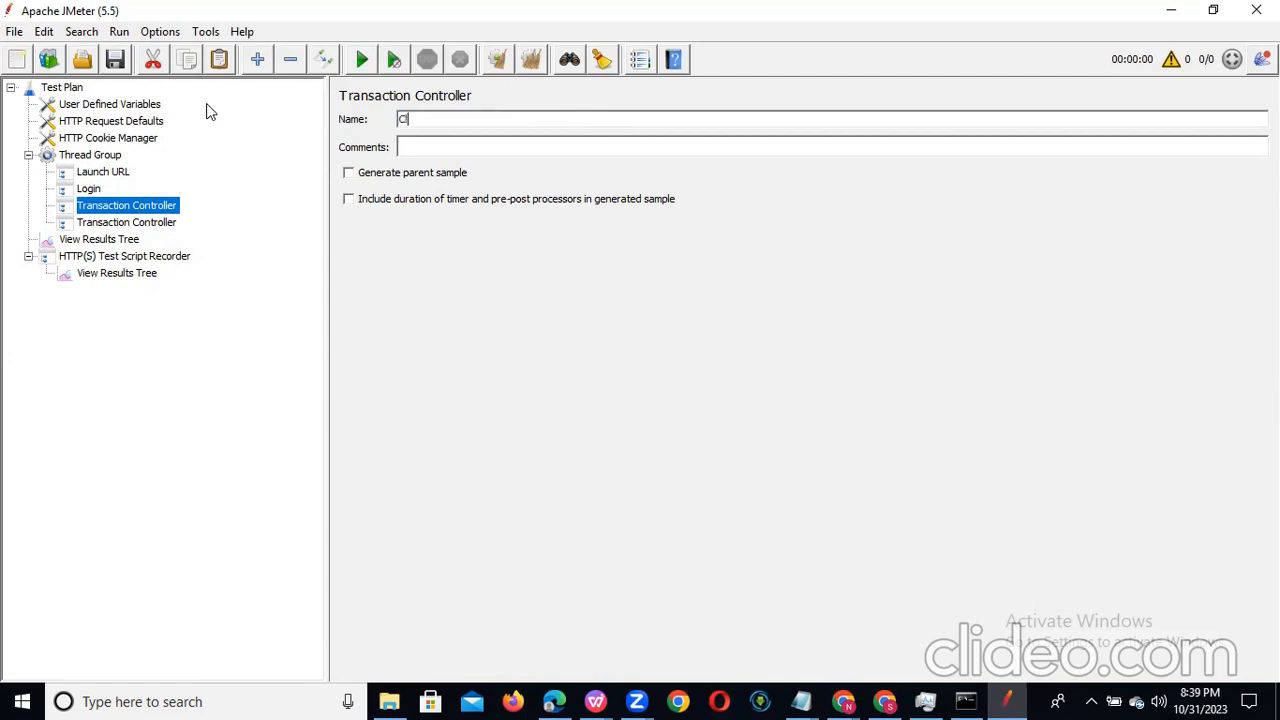
type("lick on Pet")
Step: Rename the fourth Transaction Controller in the Thread Group to Logout
left_click(148, 226)
left_click_drag(510, 120, 347, 121)
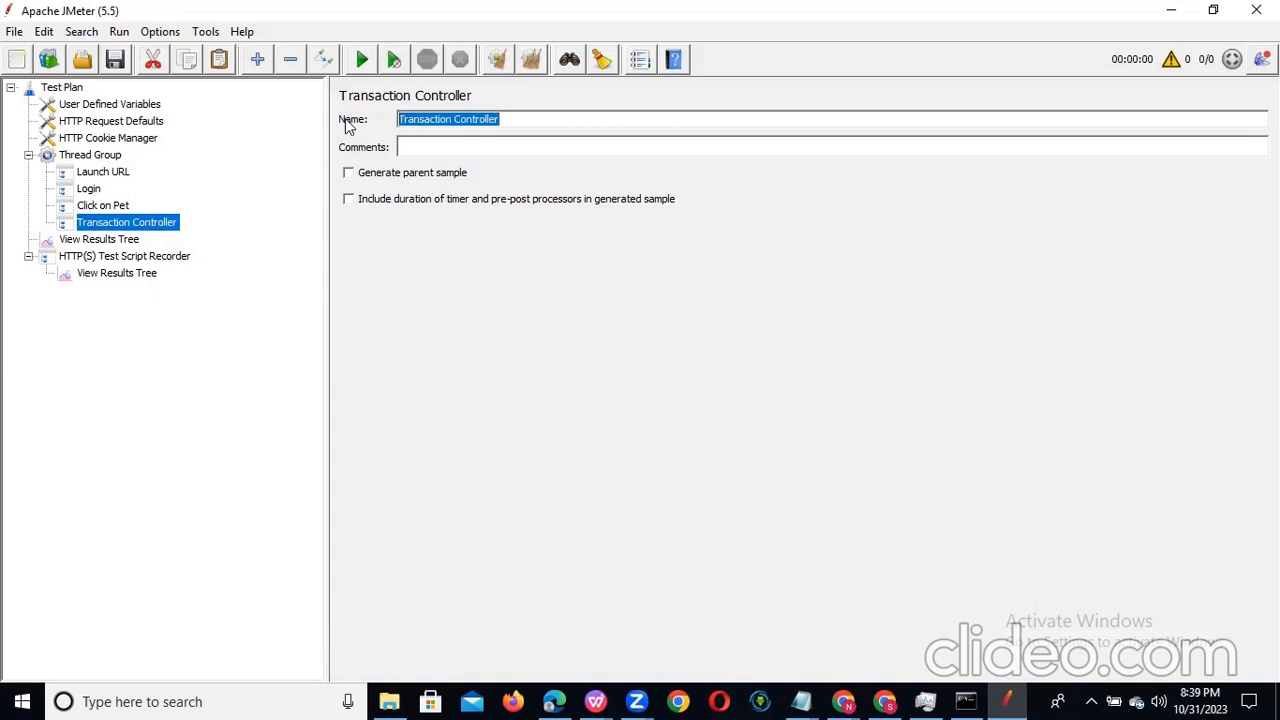
type("Logout")
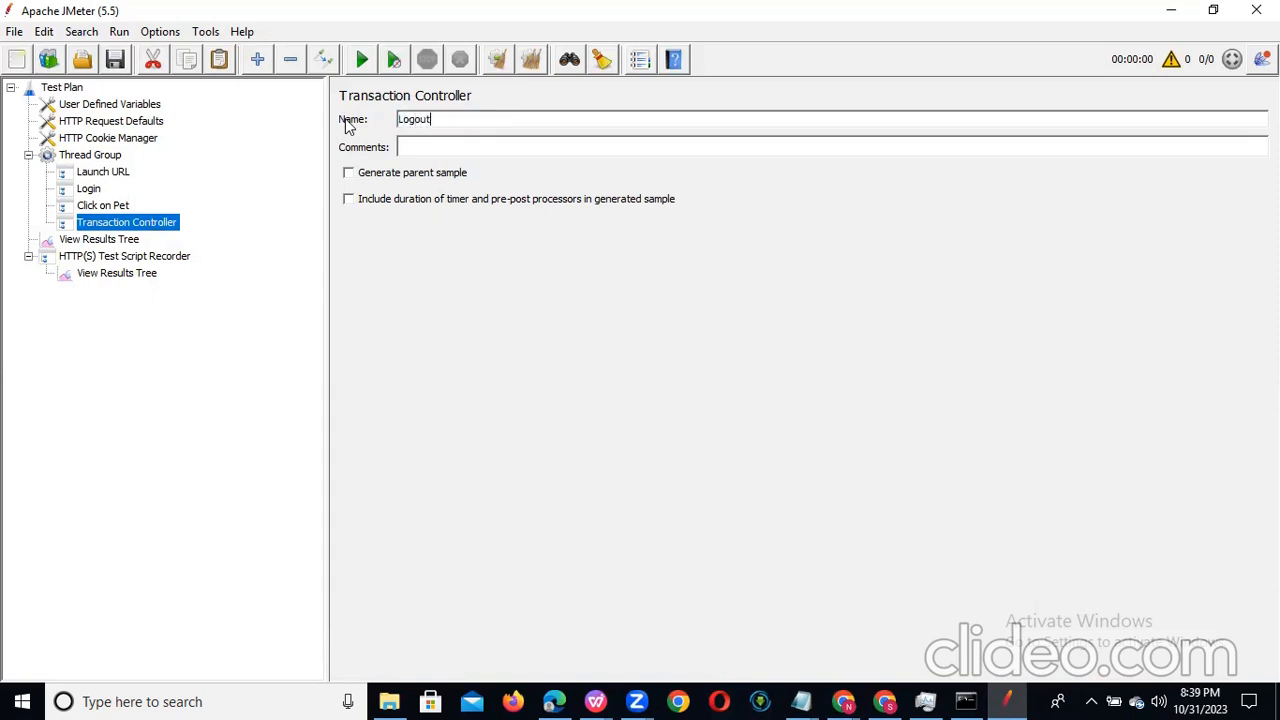
left_click(120, 207)
Step: Set the HTTP(S) Test Script Recorder's target controller to Test Plan > Thread Group > Launch URL and start recording, accepting the root CA certificate notice
left_click(124, 256)
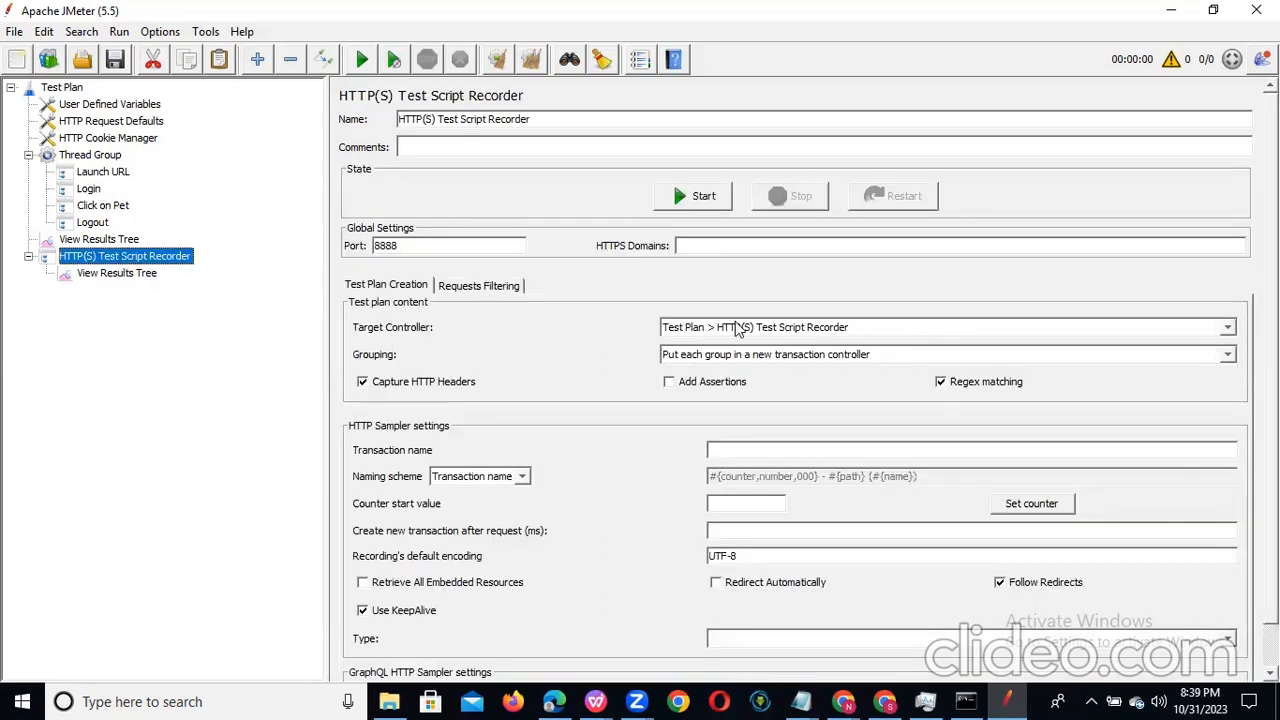
left_click(1228, 331)
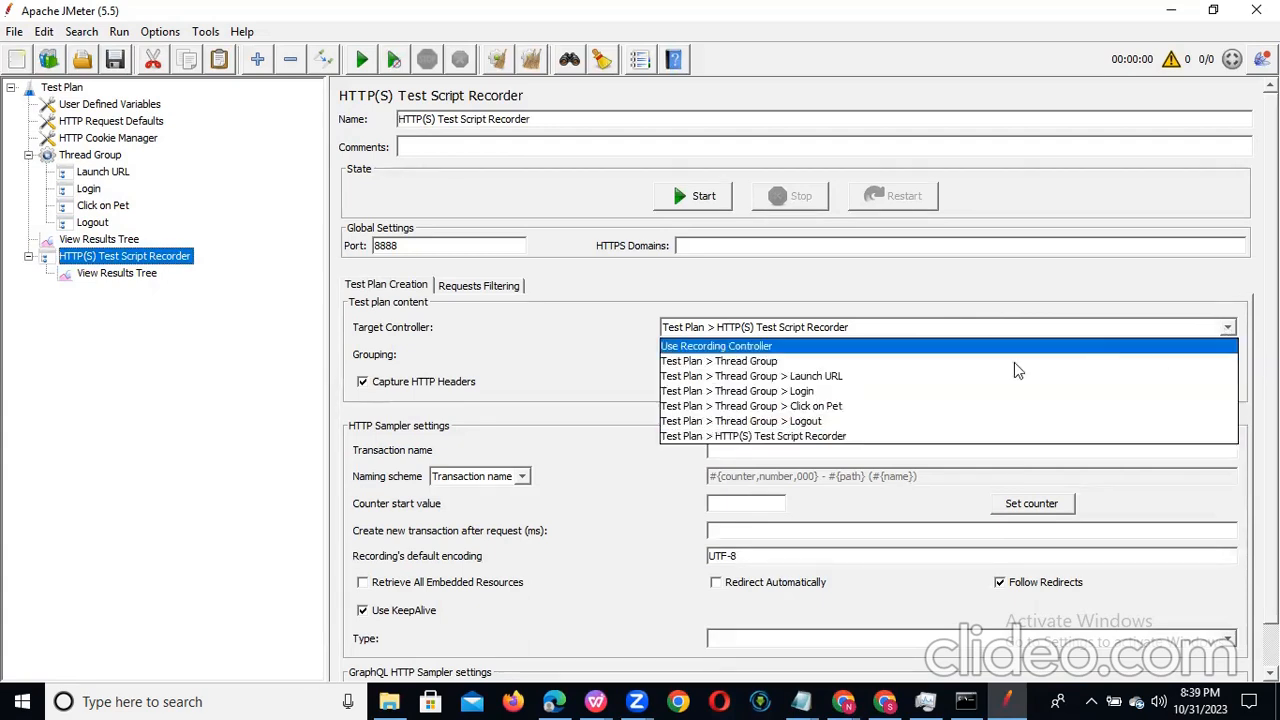
left_click(896, 375)
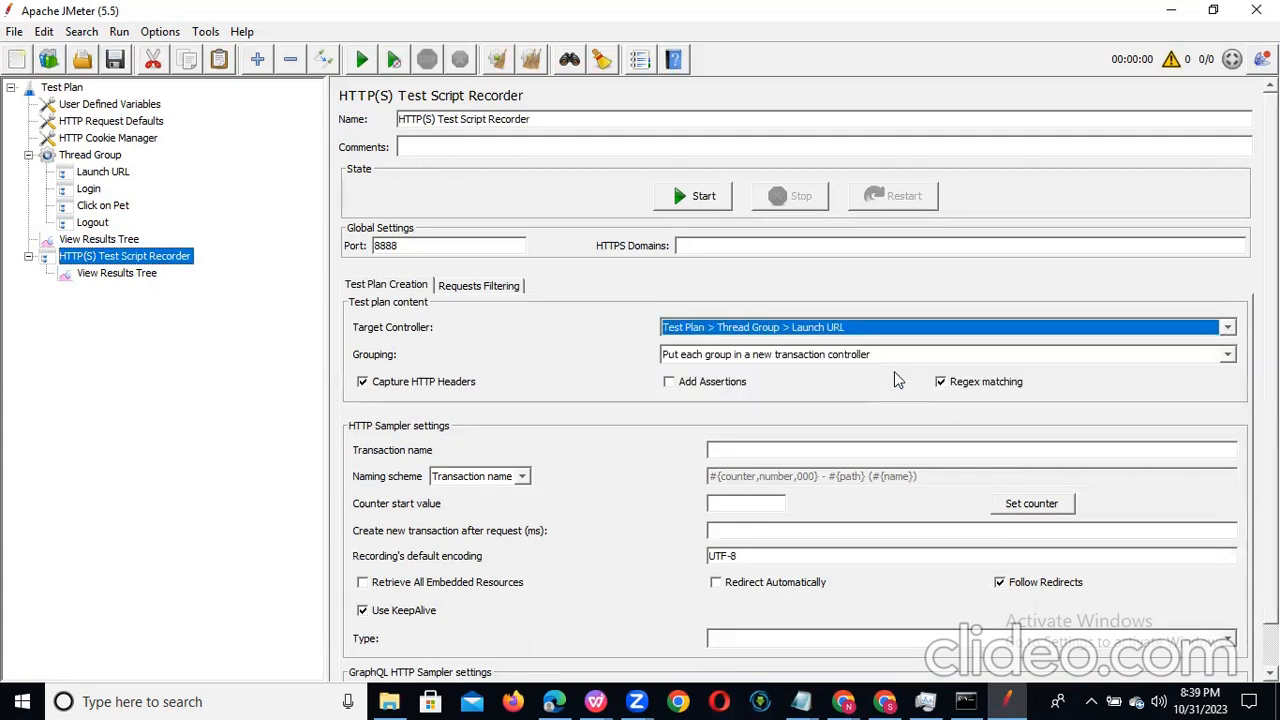
left_click(684, 196)
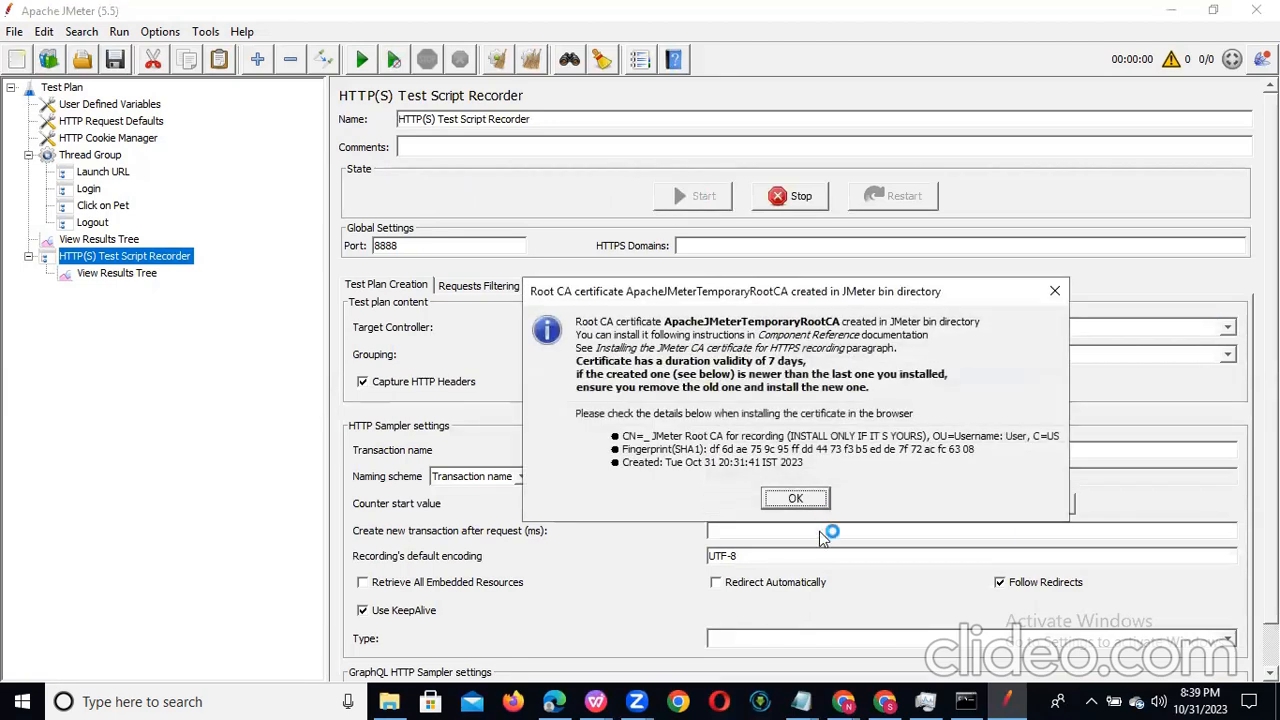
left_click(793, 498)
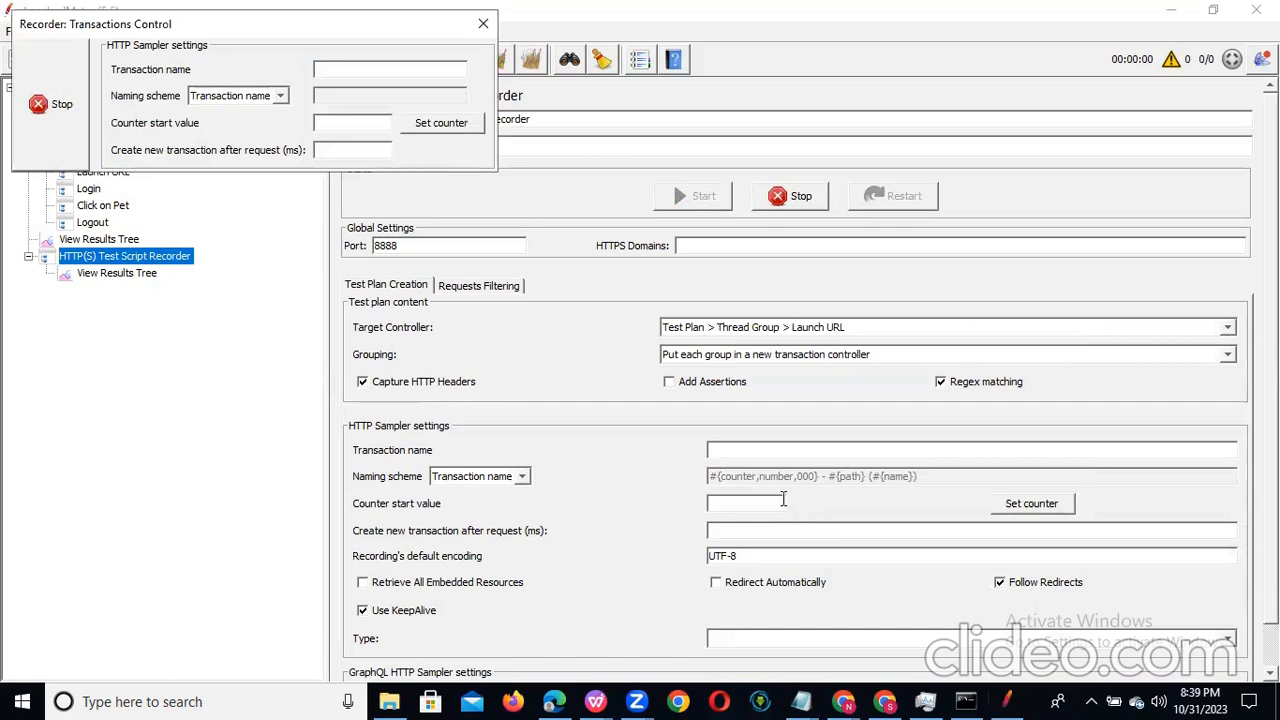
Step: Switch to Chrome, move the Recorder: Transactions Control window off the address bar, and load petstore.octoperf.com/actions/Catalog.action
left_click(845, 700)
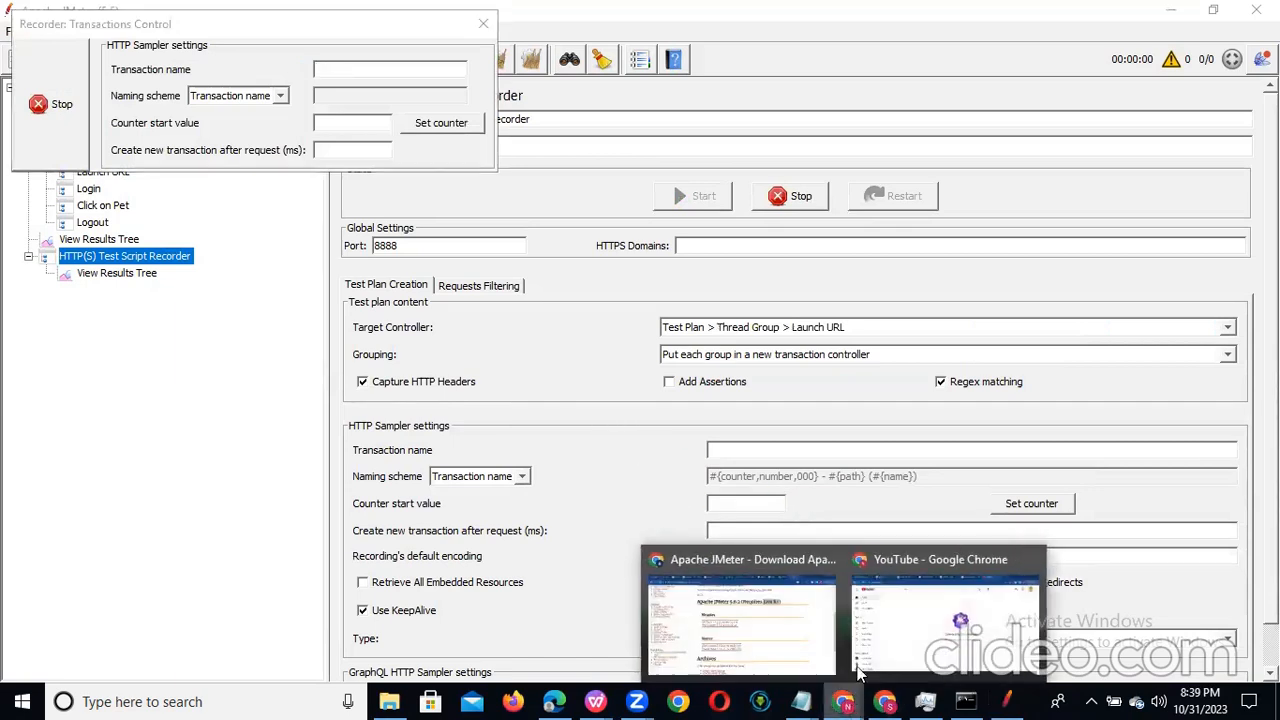
left_click(760, 638)
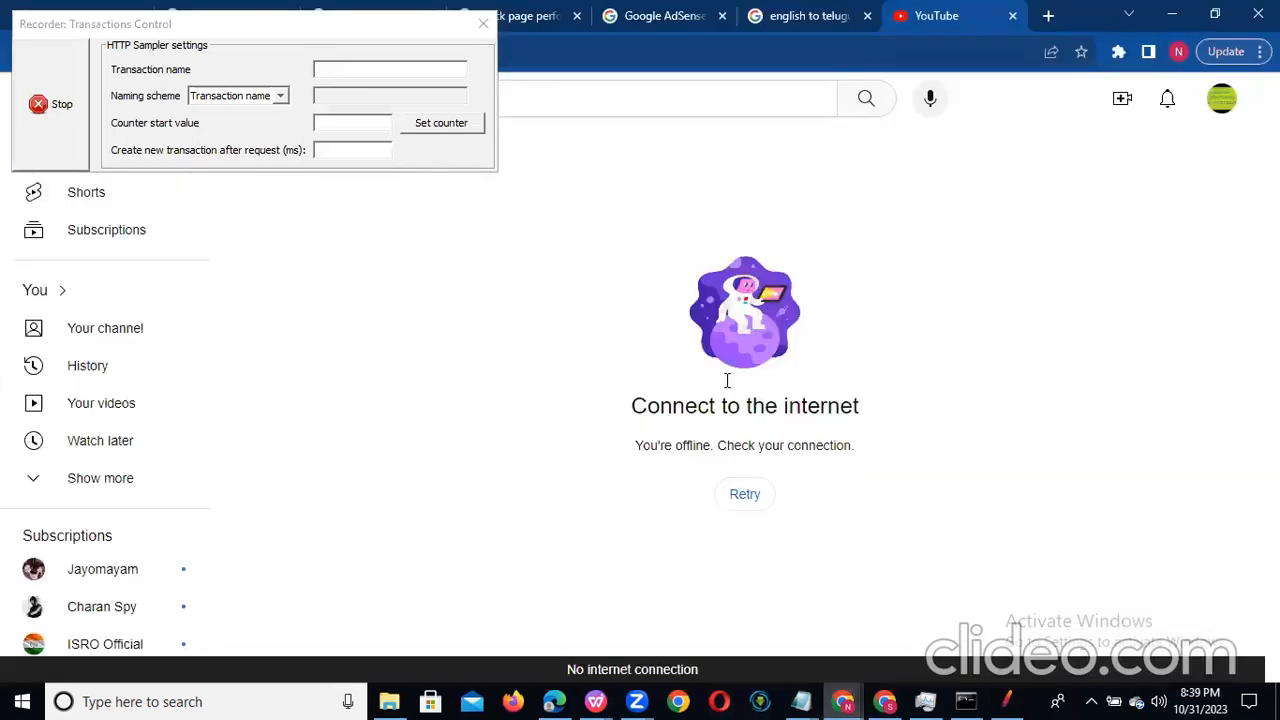
left_click(433, 40)
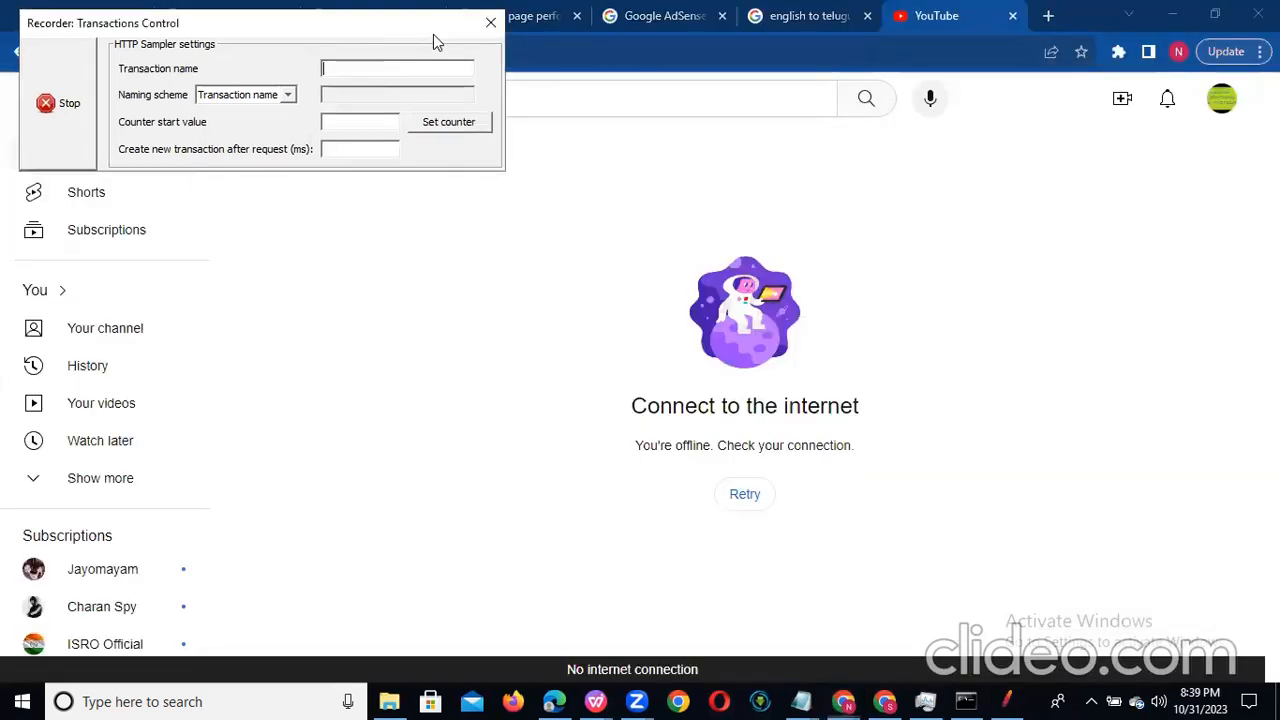
left_click_drag(433, 40, 1040, 172)
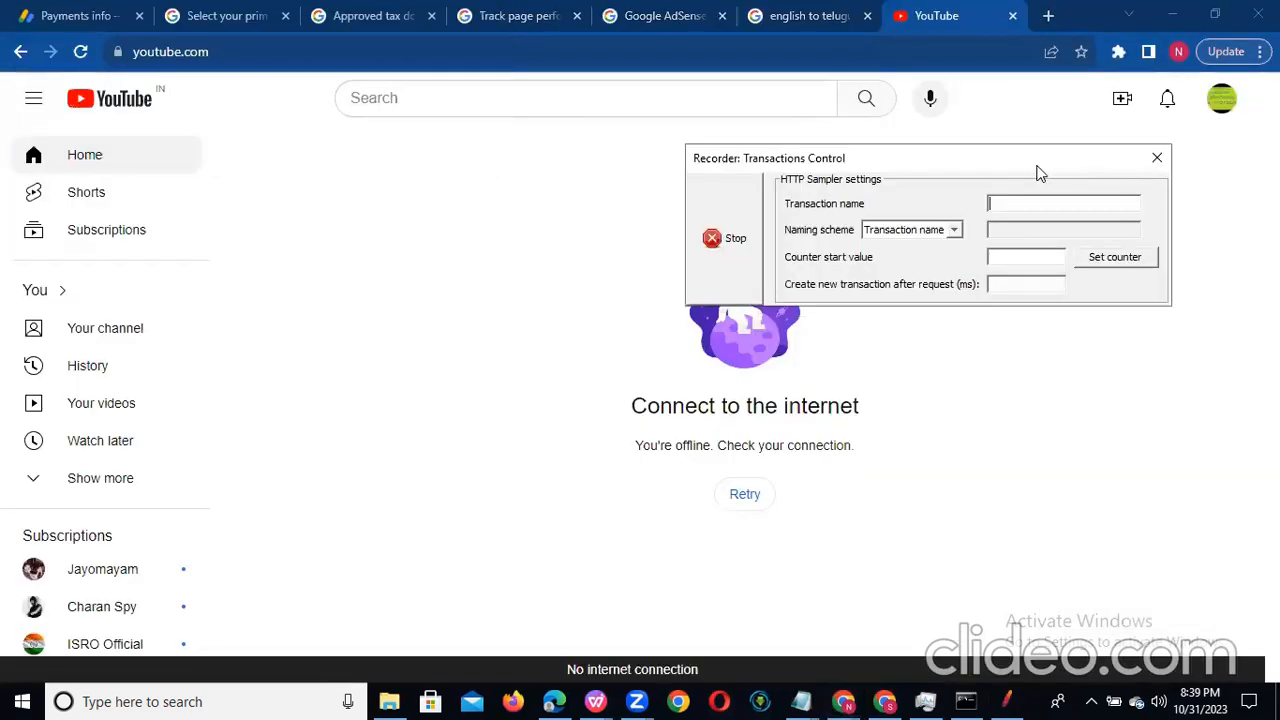
left_click(258, 47)
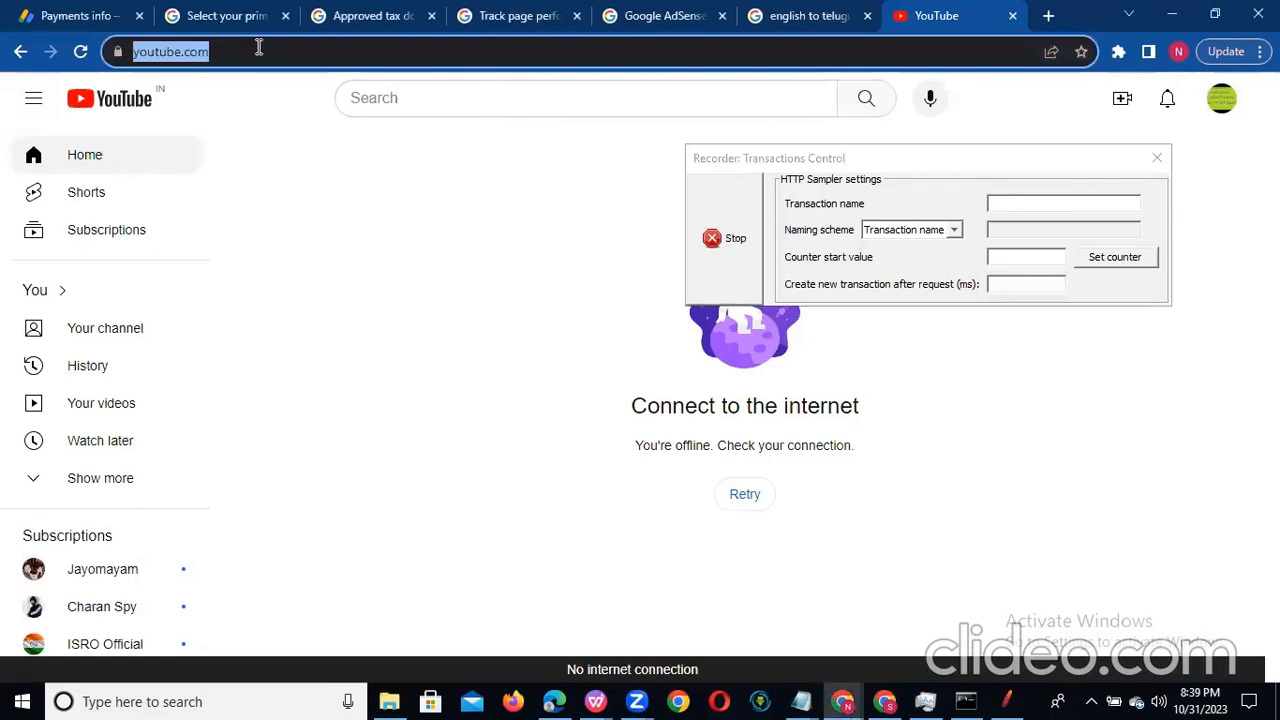
type("petstore.octoperf")
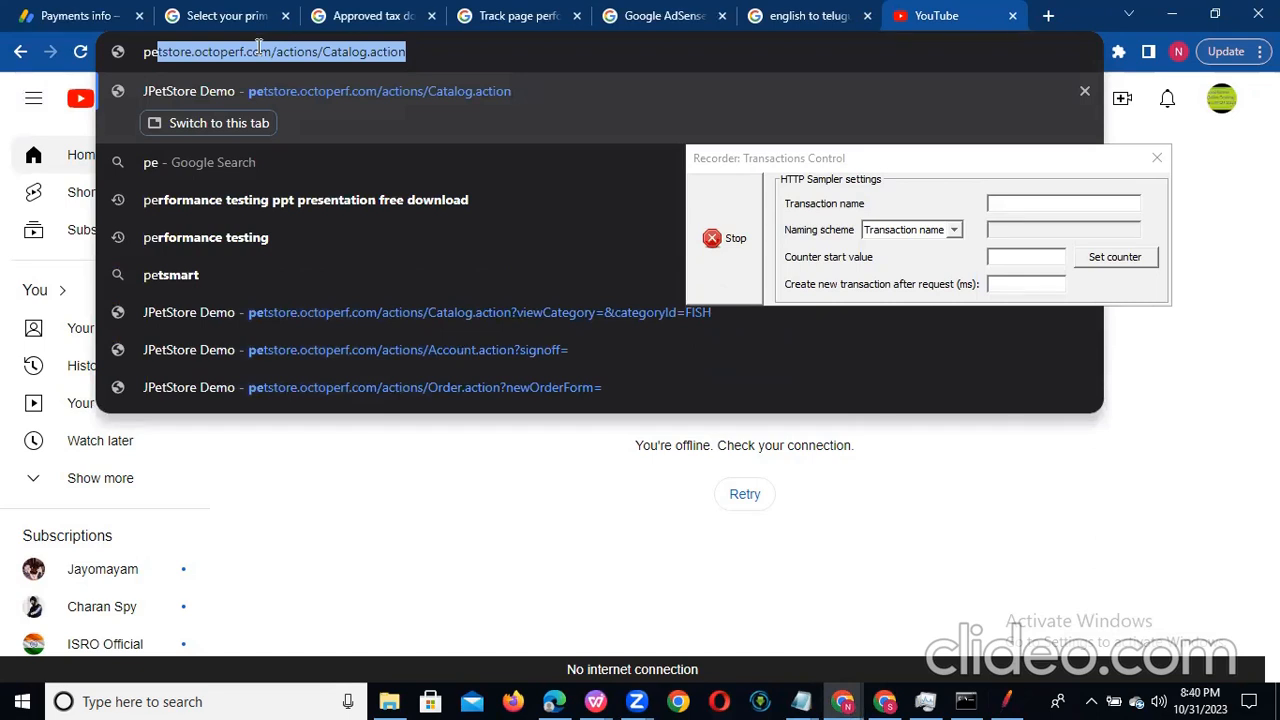
key("Return")
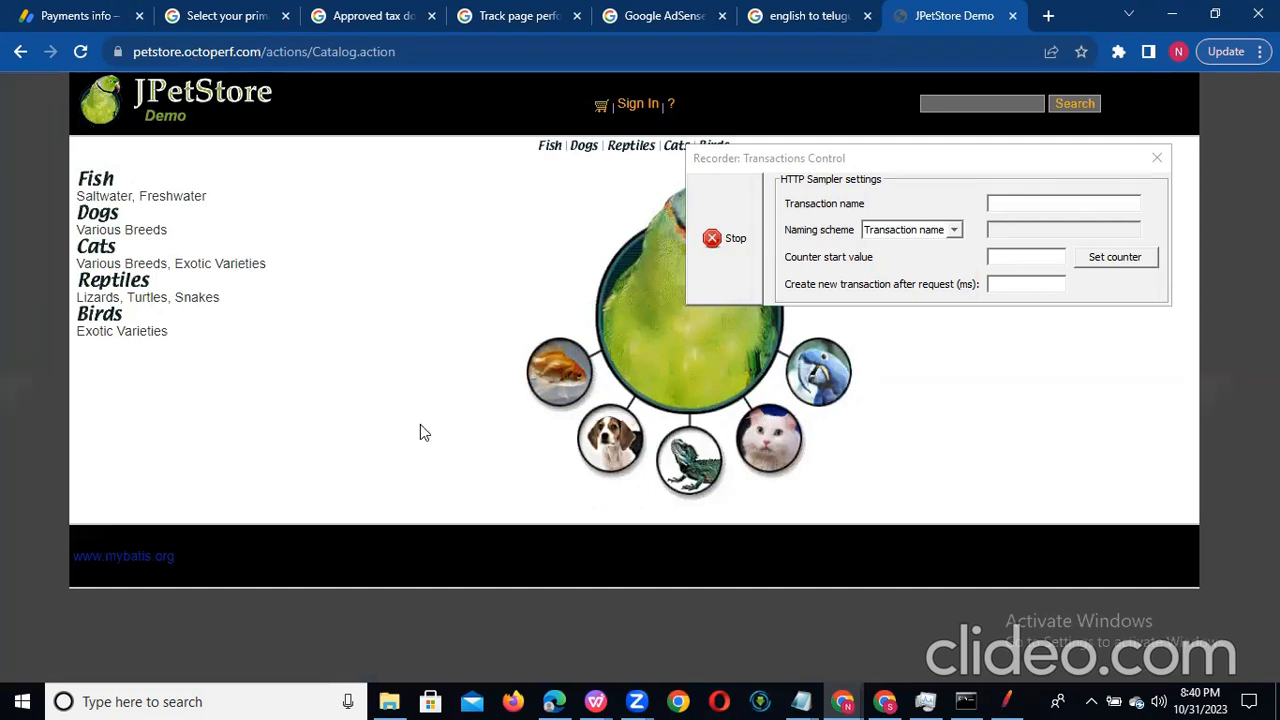
Step: Return to JMeter, check the requests recorded under Launch URL, and set the recorder's target controller to Test Plan > Thread Group > Login
left_click(1006, 701)
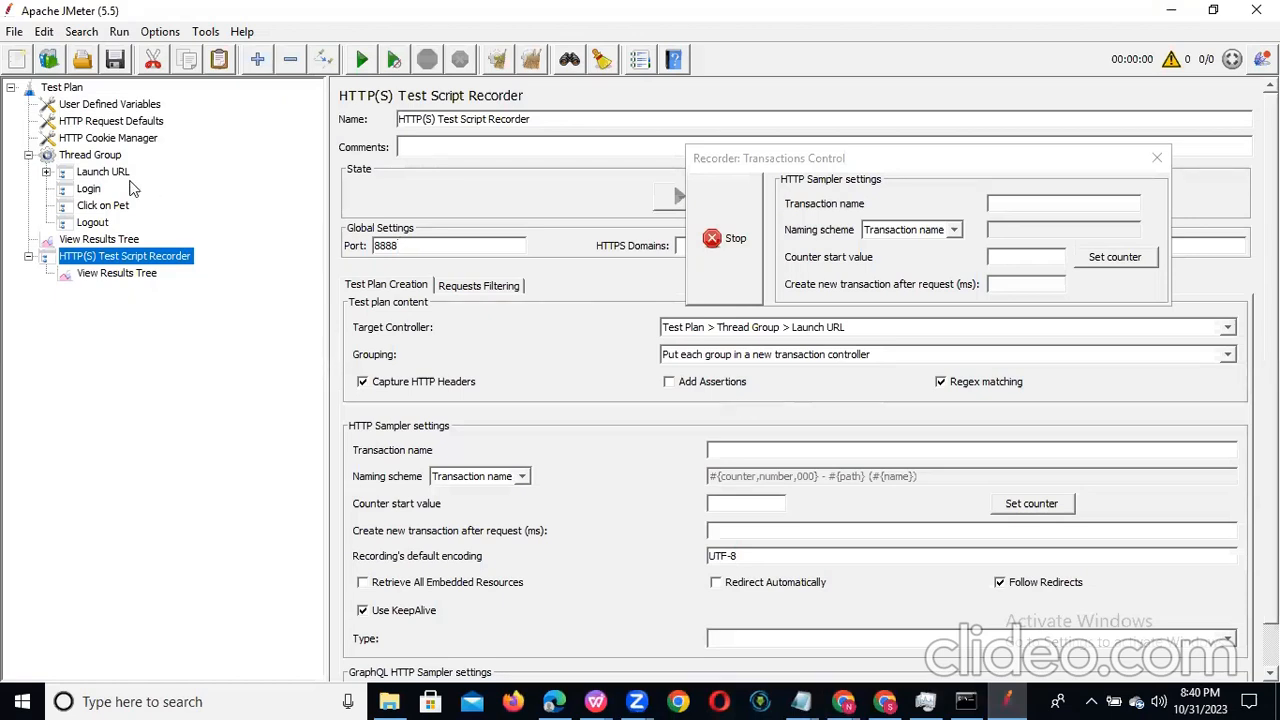
left_click(45, 173)
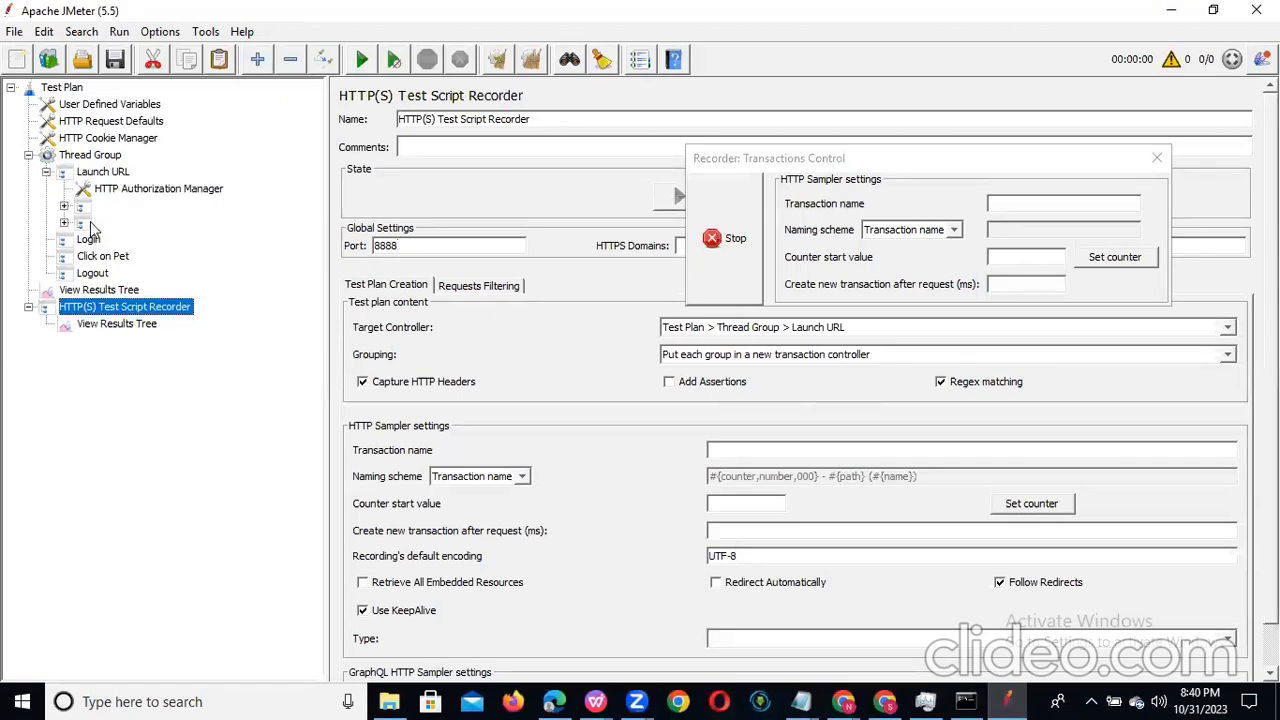
left_click(45, 172)
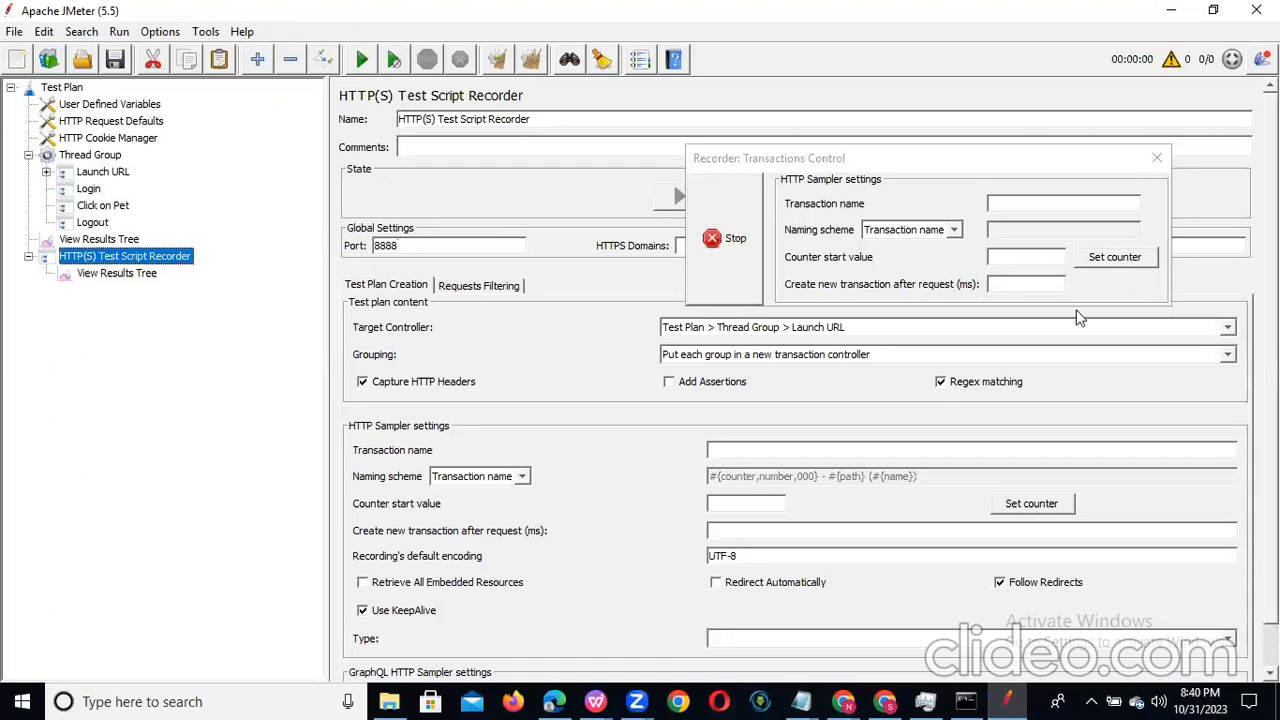
left_click(1228, 328)
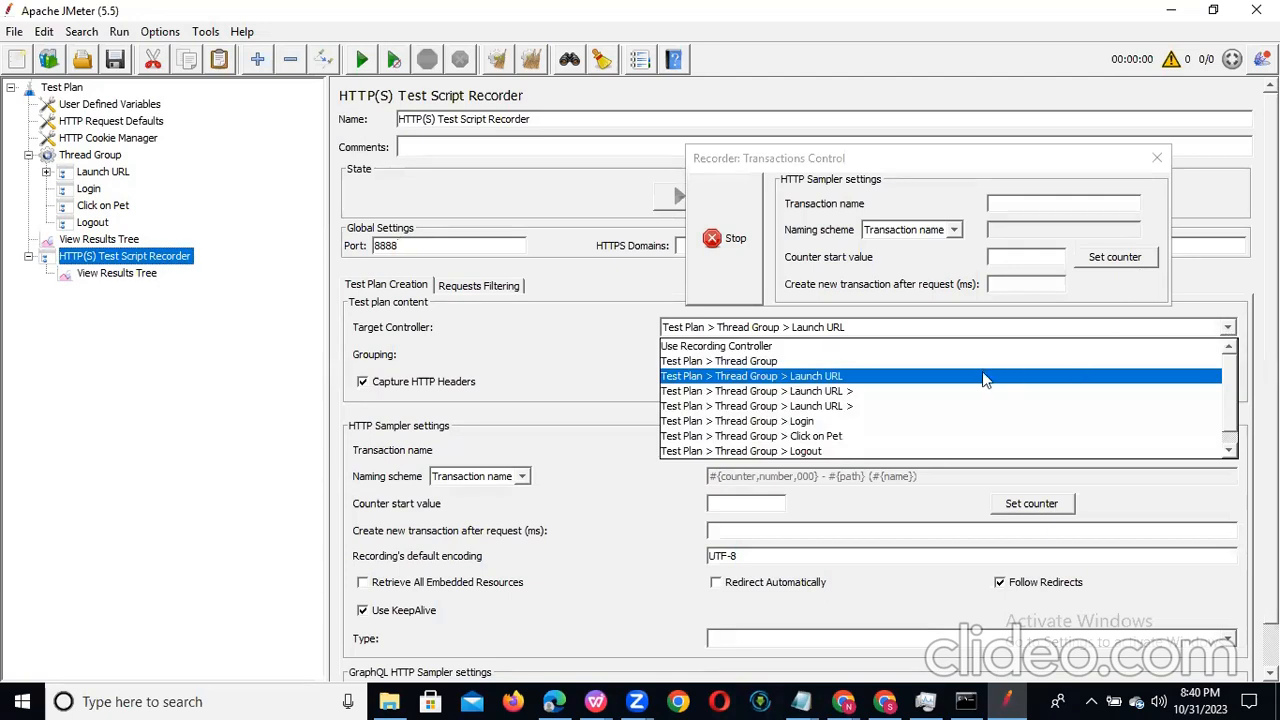
left_click(924, 420)
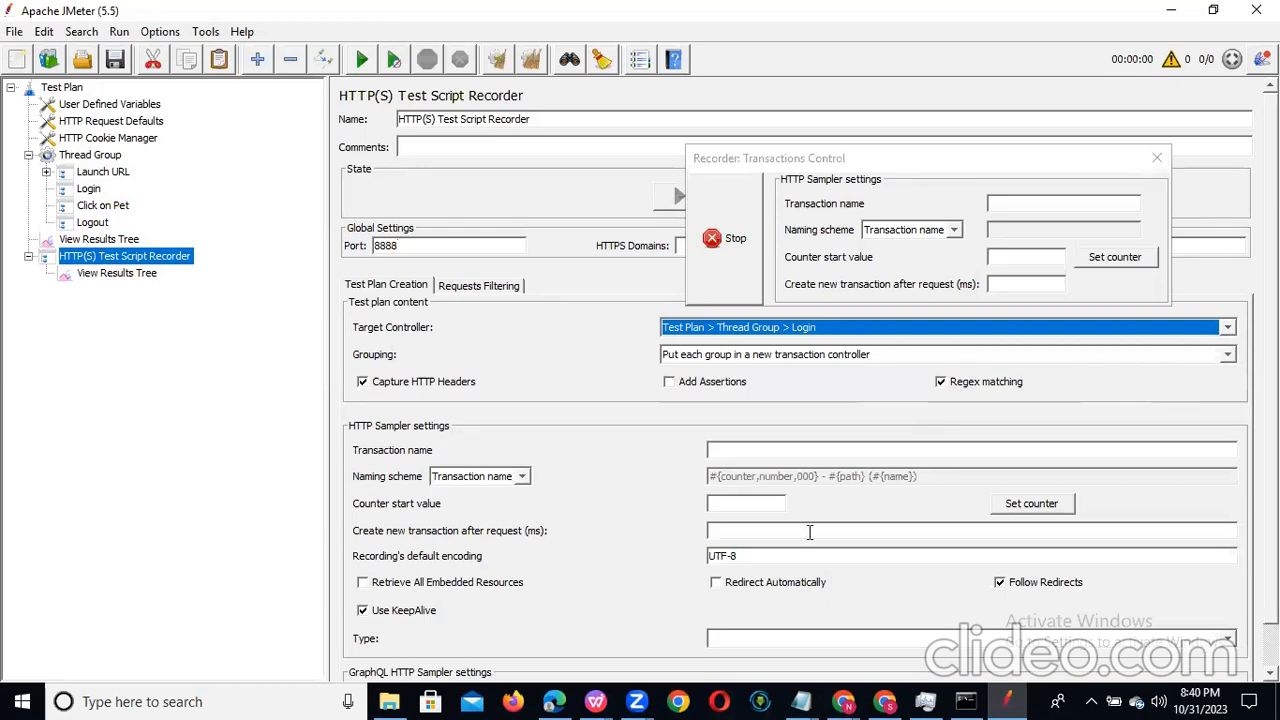
Step: Switch to the JPetStore page in Chrome and sign in with the account username and password
key("alt+Tab")
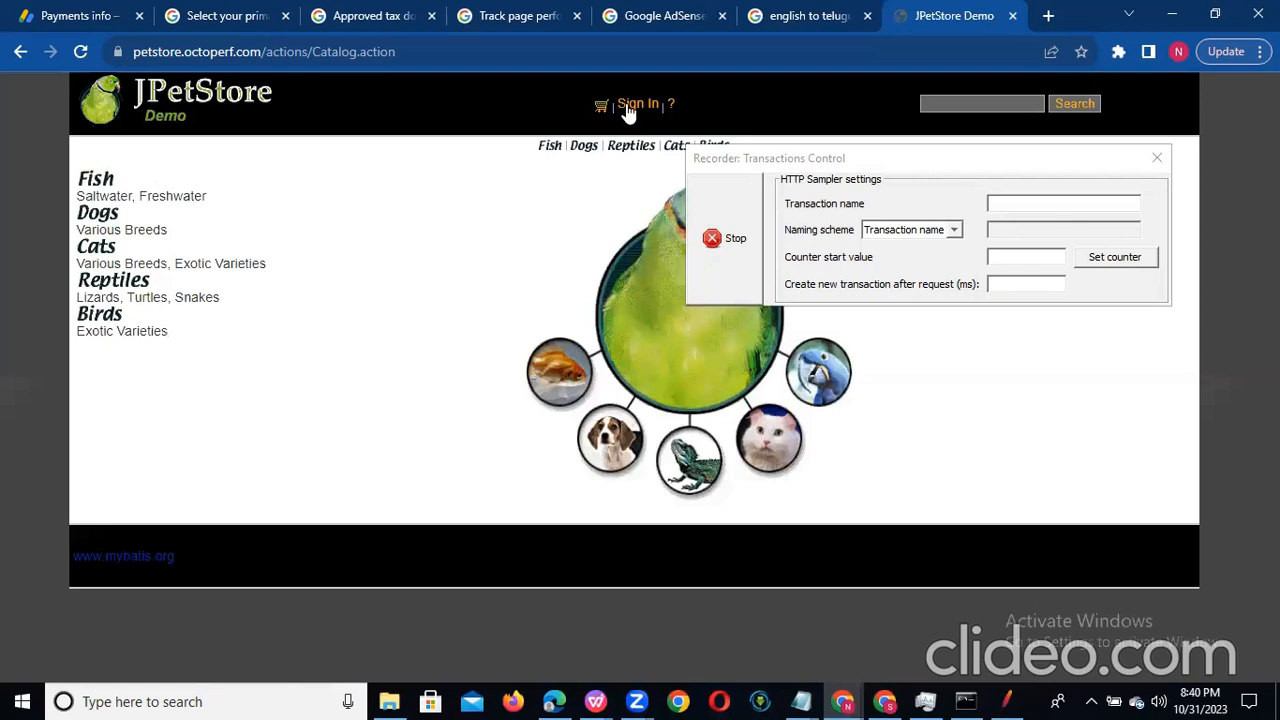
left_click(630, 106)
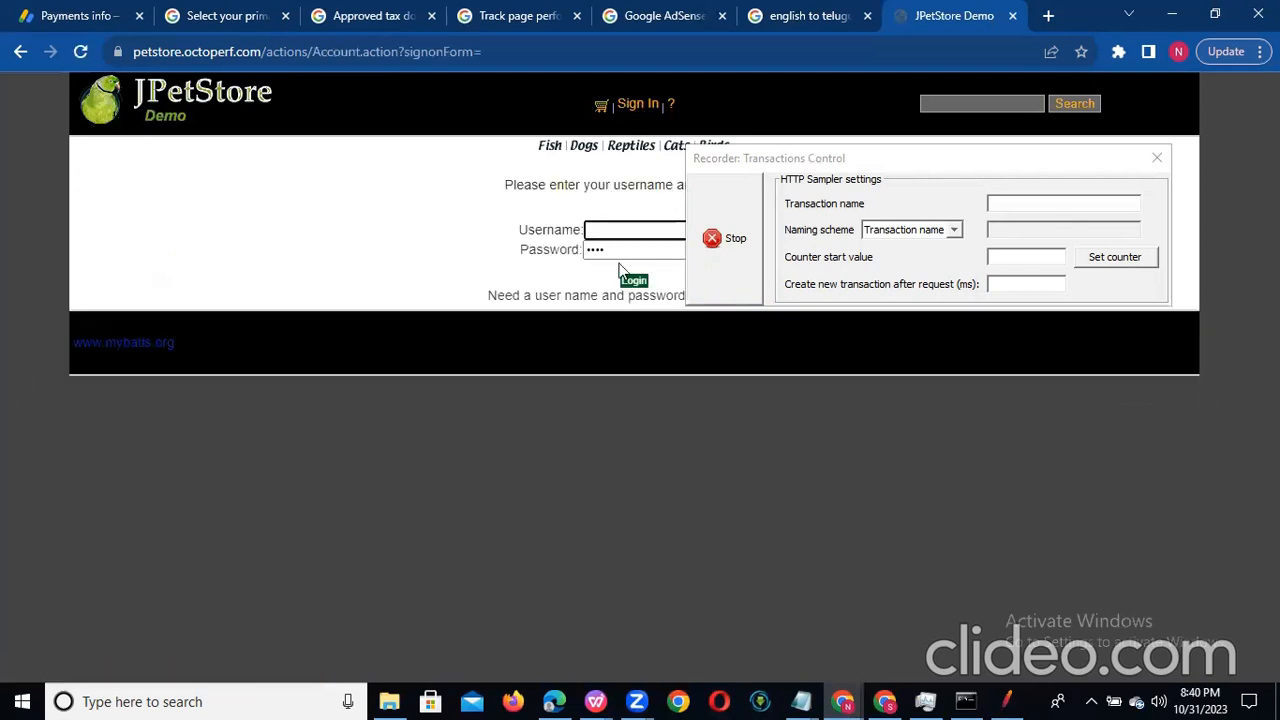
left_click(627, 231)
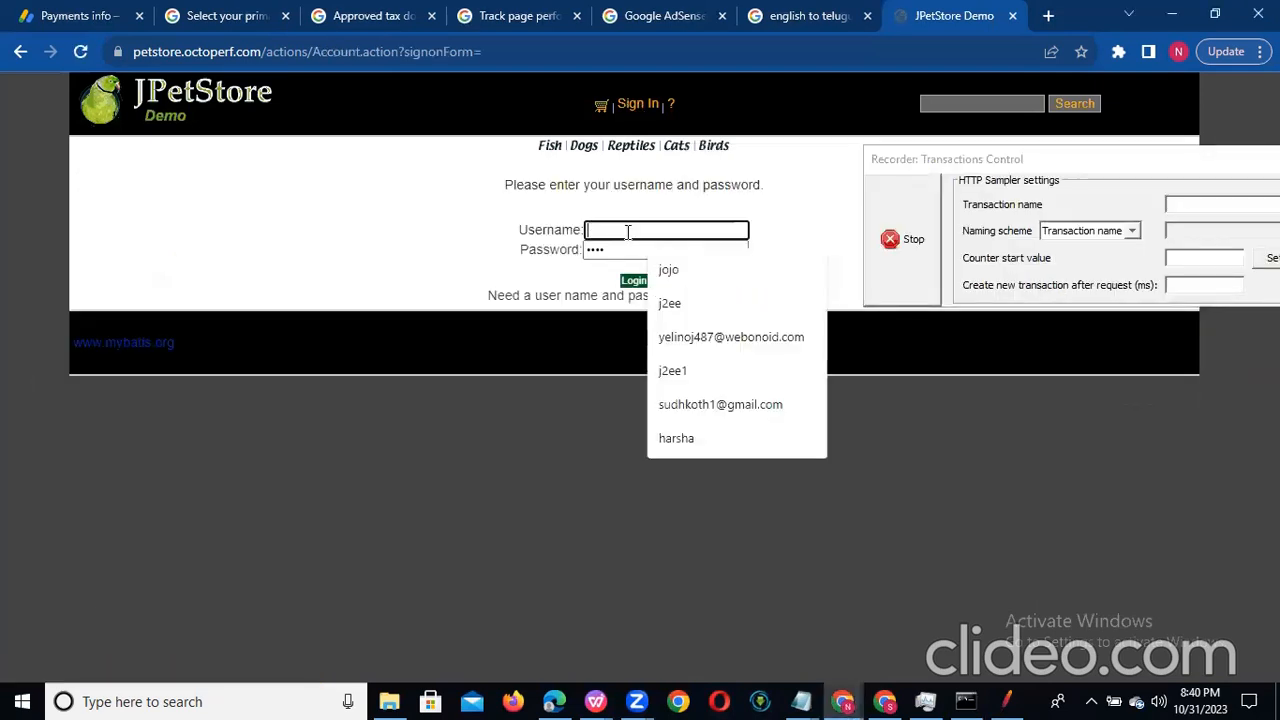
type("j")
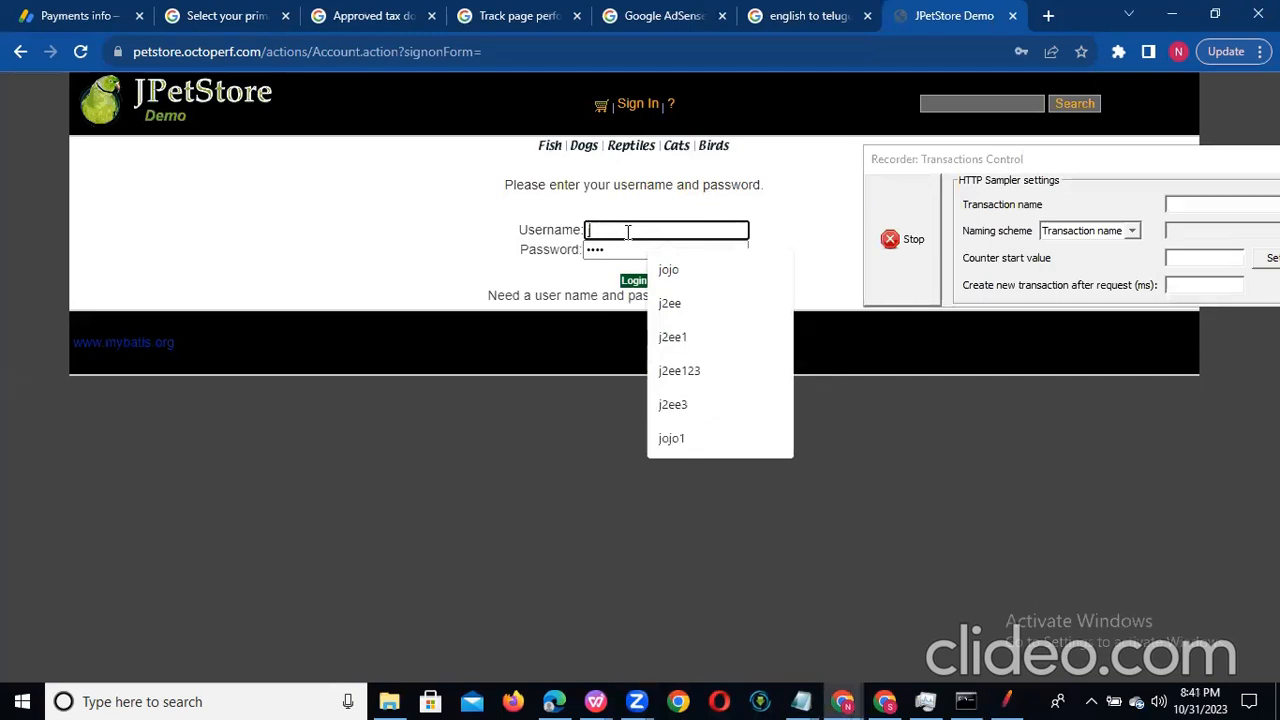
type("2ee")
left_click(620, 250)
key("ctrl+a")
key("BackSpace")
type("j2ee")
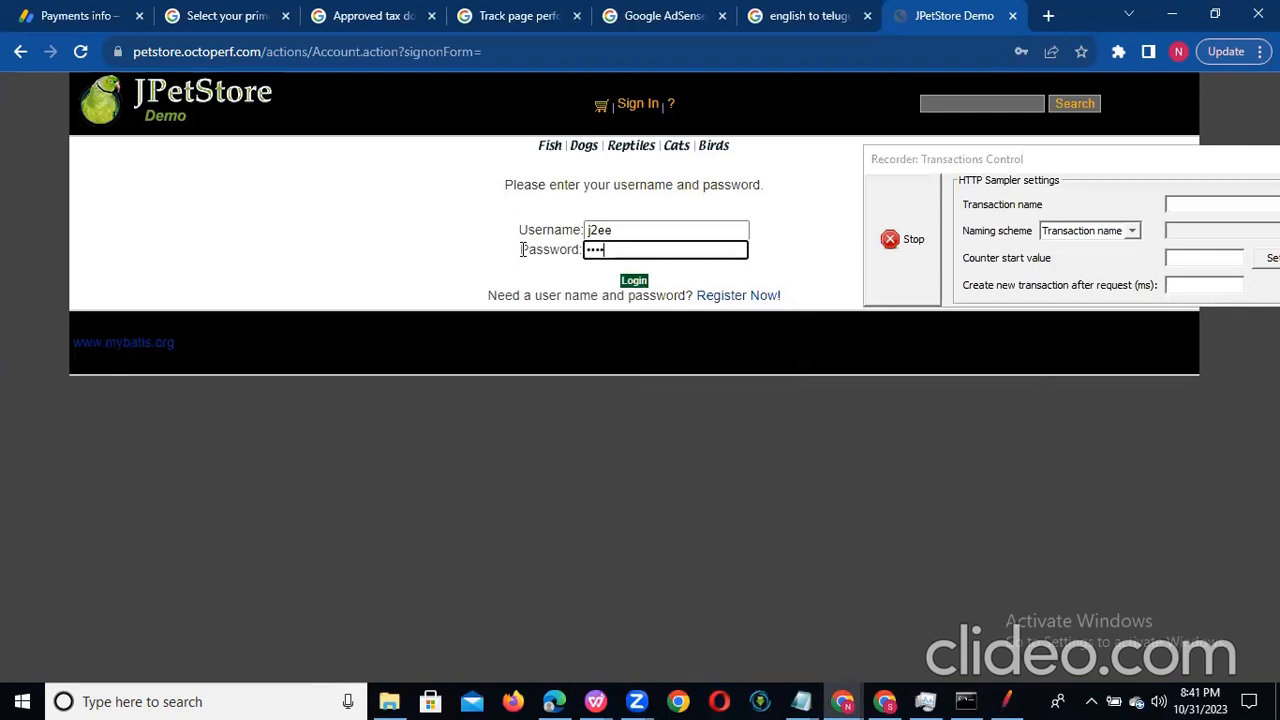
left_click(635, 284)
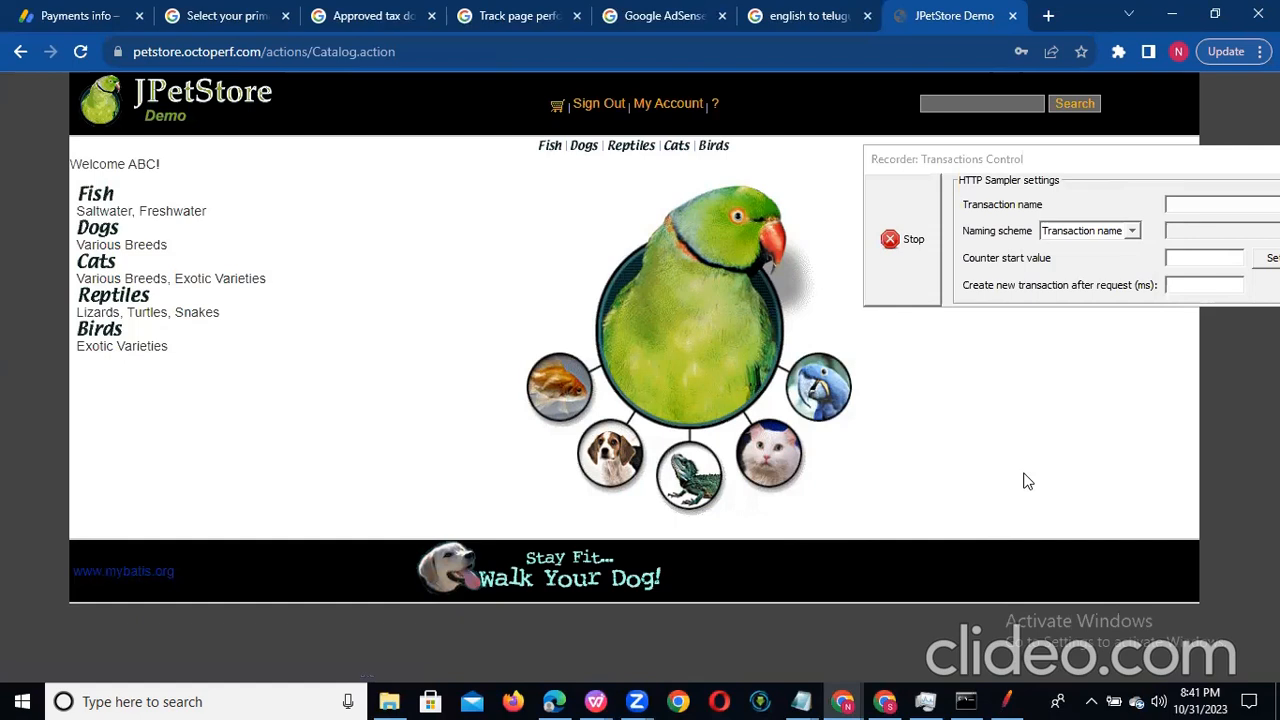
Step: Switch to JMeter and set the recorder's target controller to Test Plan > Thread Group > Click on Pet
left_click(1005, 700)
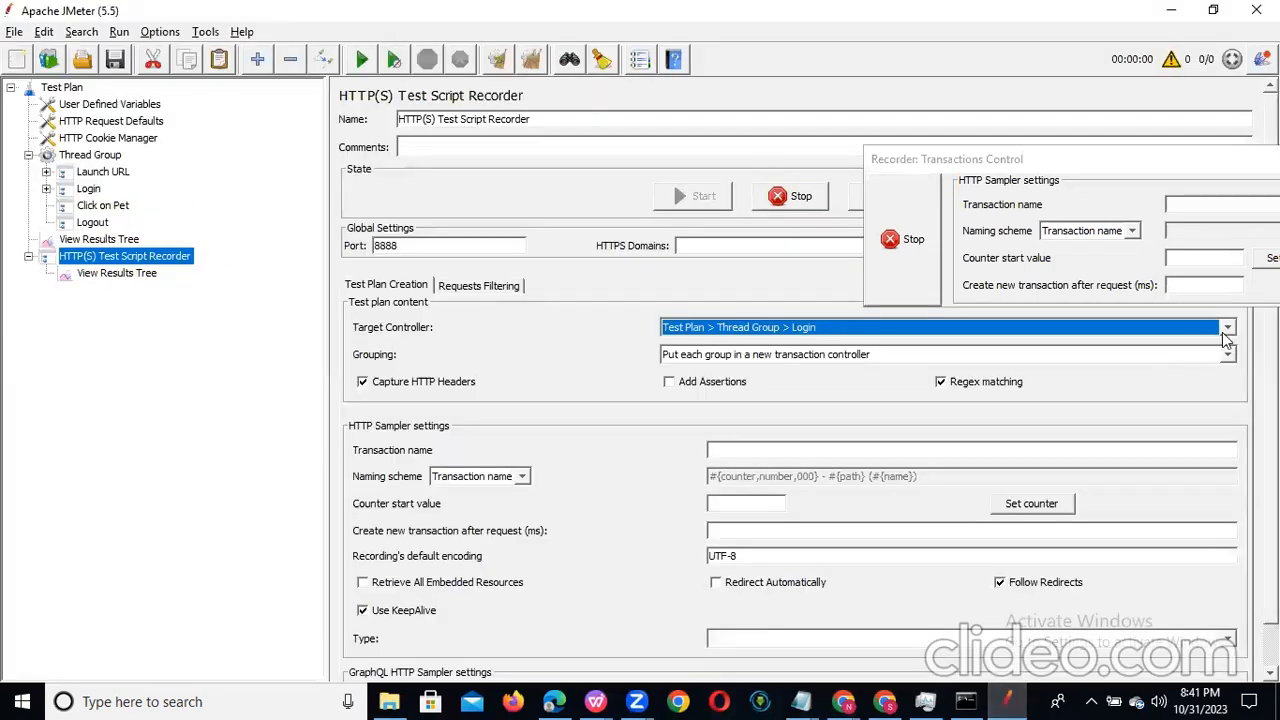
left_click(1228, 330)
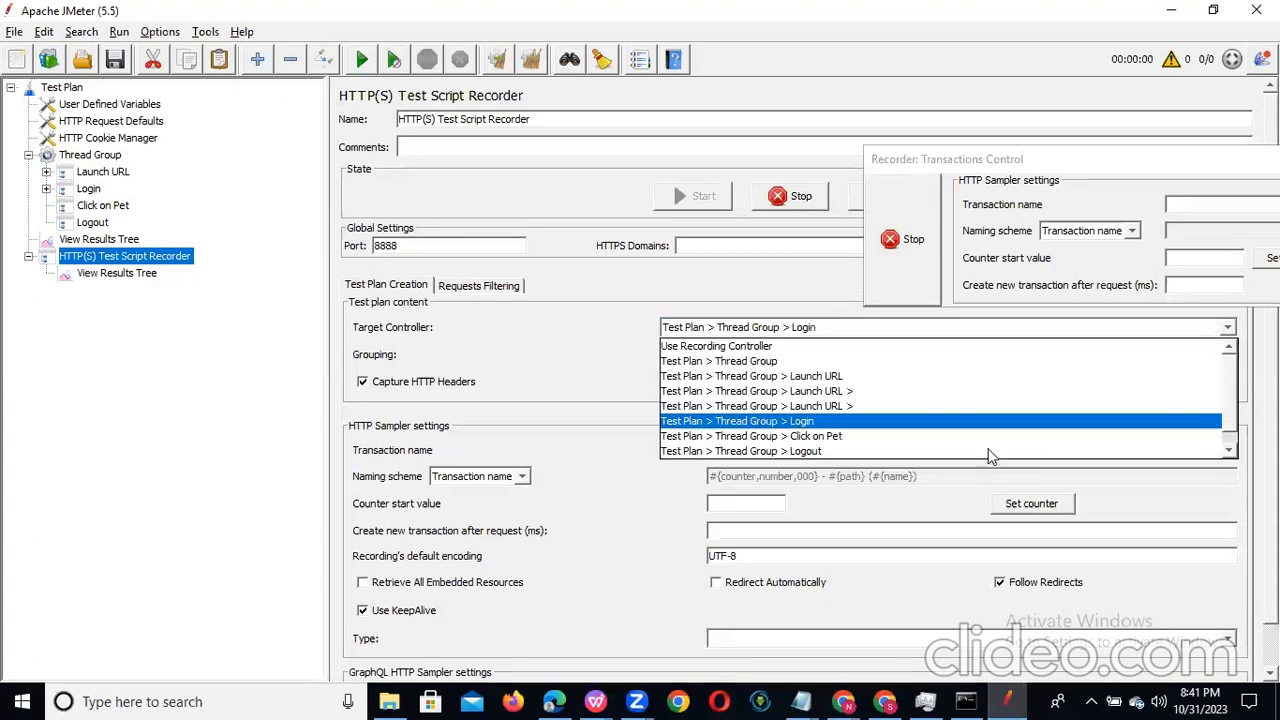
left_click(1008, 445)
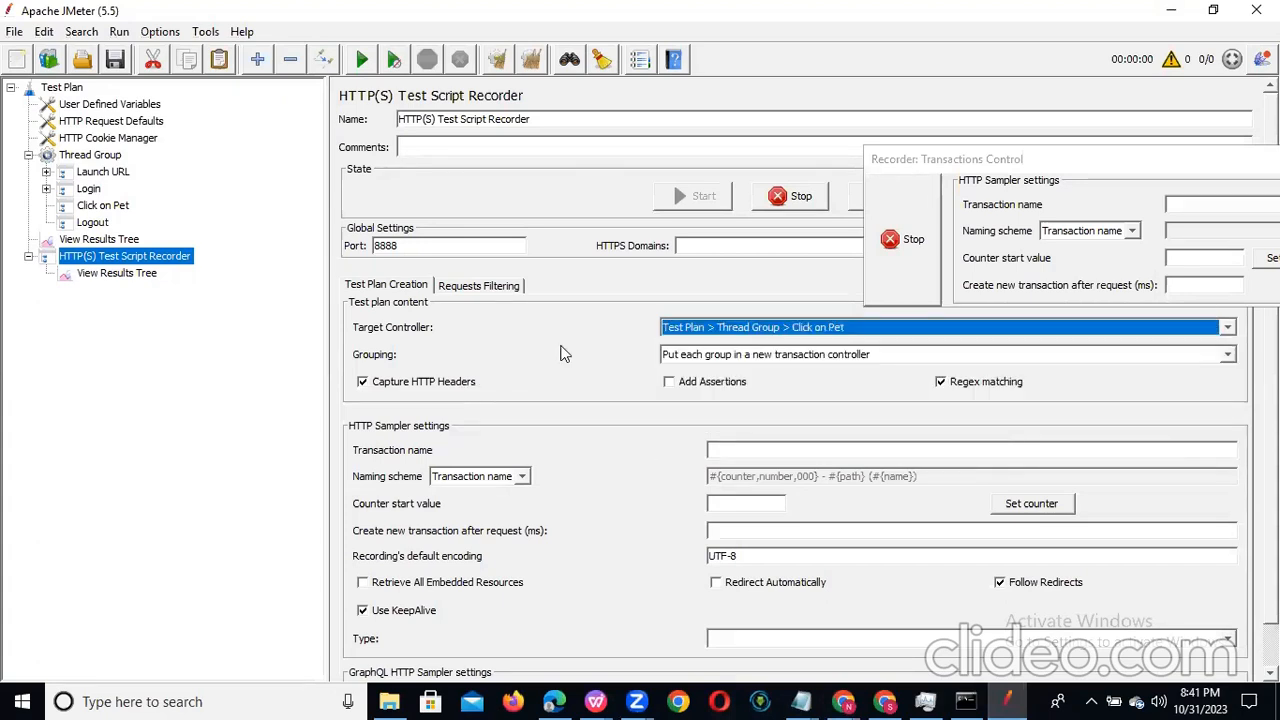
Step: Open the Fish category in JPetStore in Chrome to record it, and return to JMeter
key("alt+Tab")
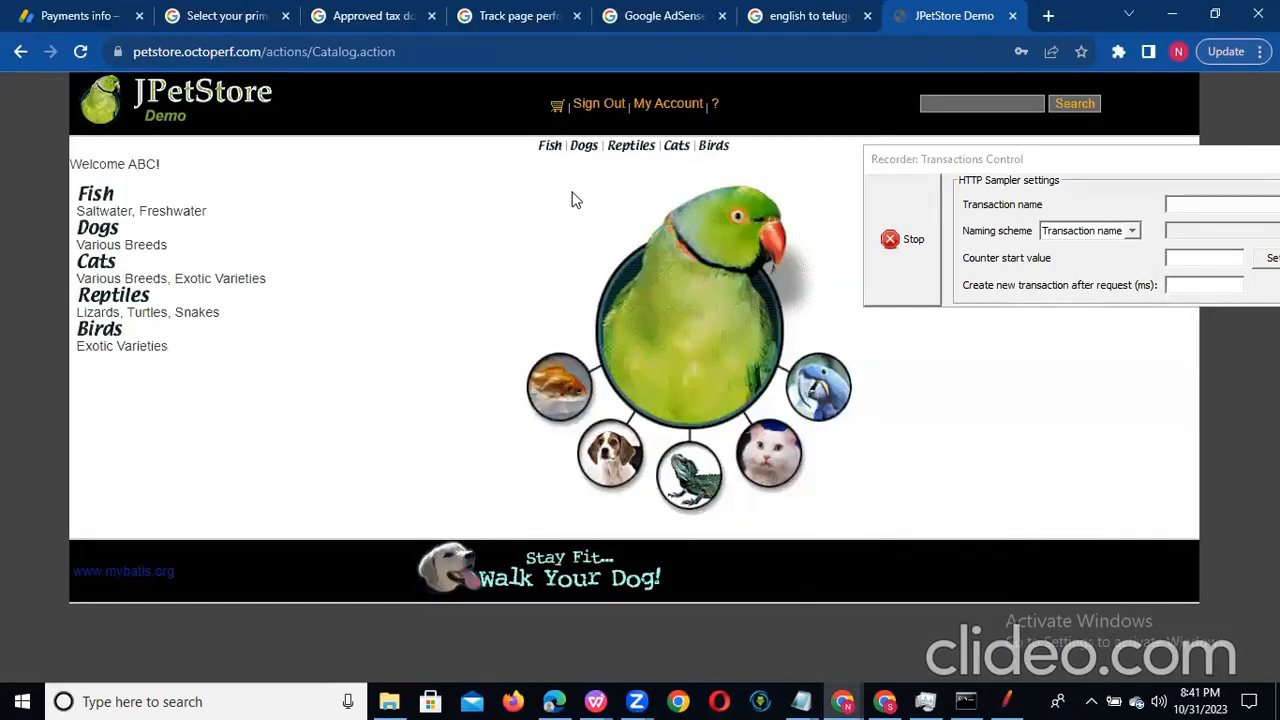
left_click(85, 210)
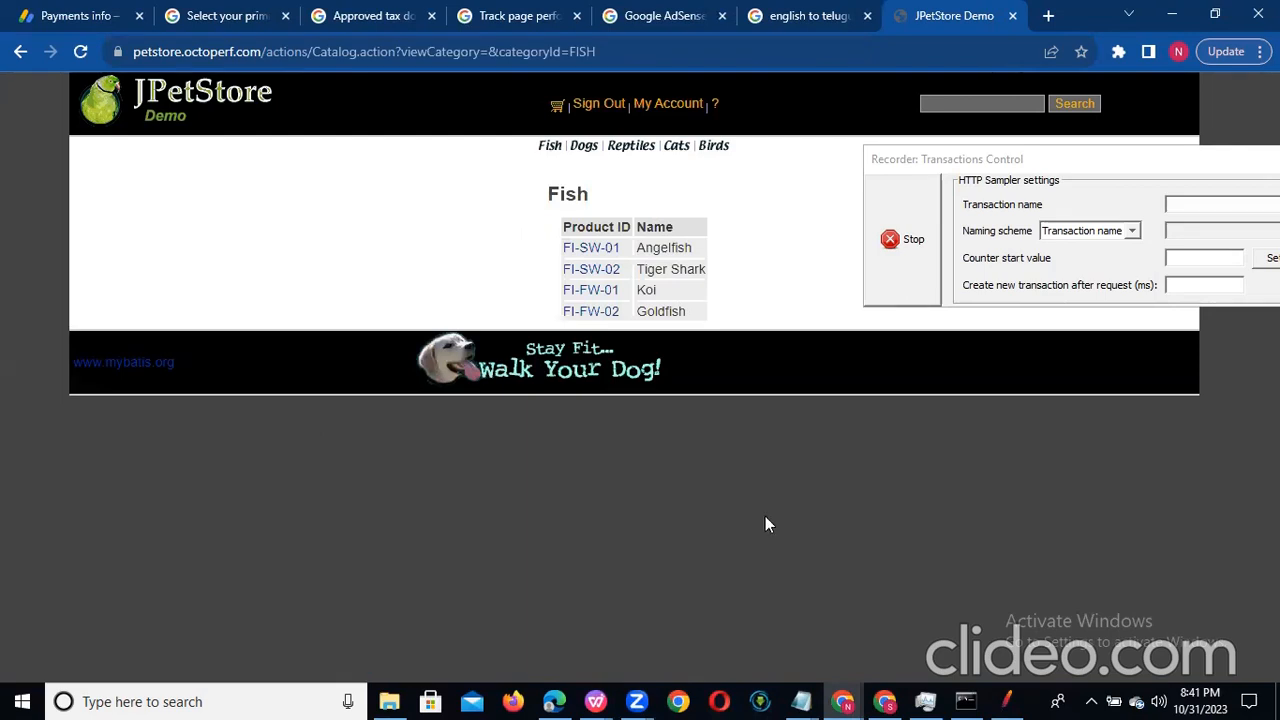
left_click(1010, 700)
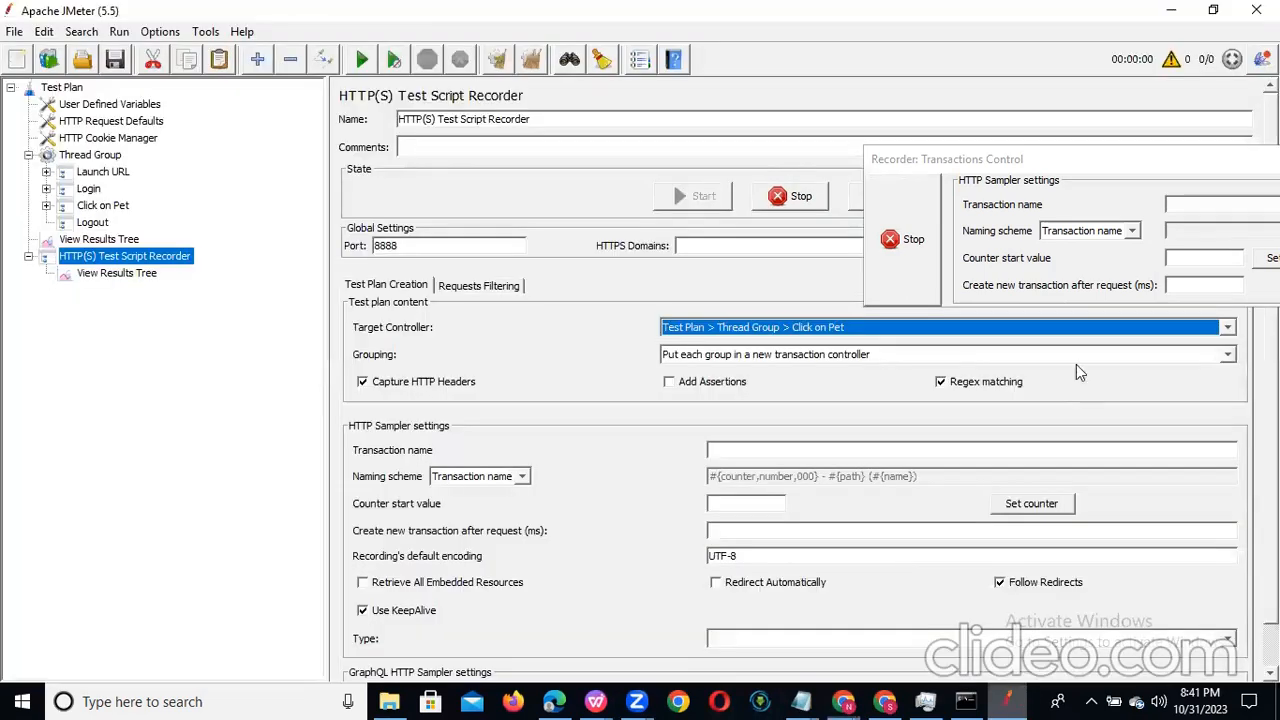
Step: Set the recorder's target controller to Test Plan > Thread Group > Logout, and sign out of JPetStore in Chrome
left_click(1227, 329)
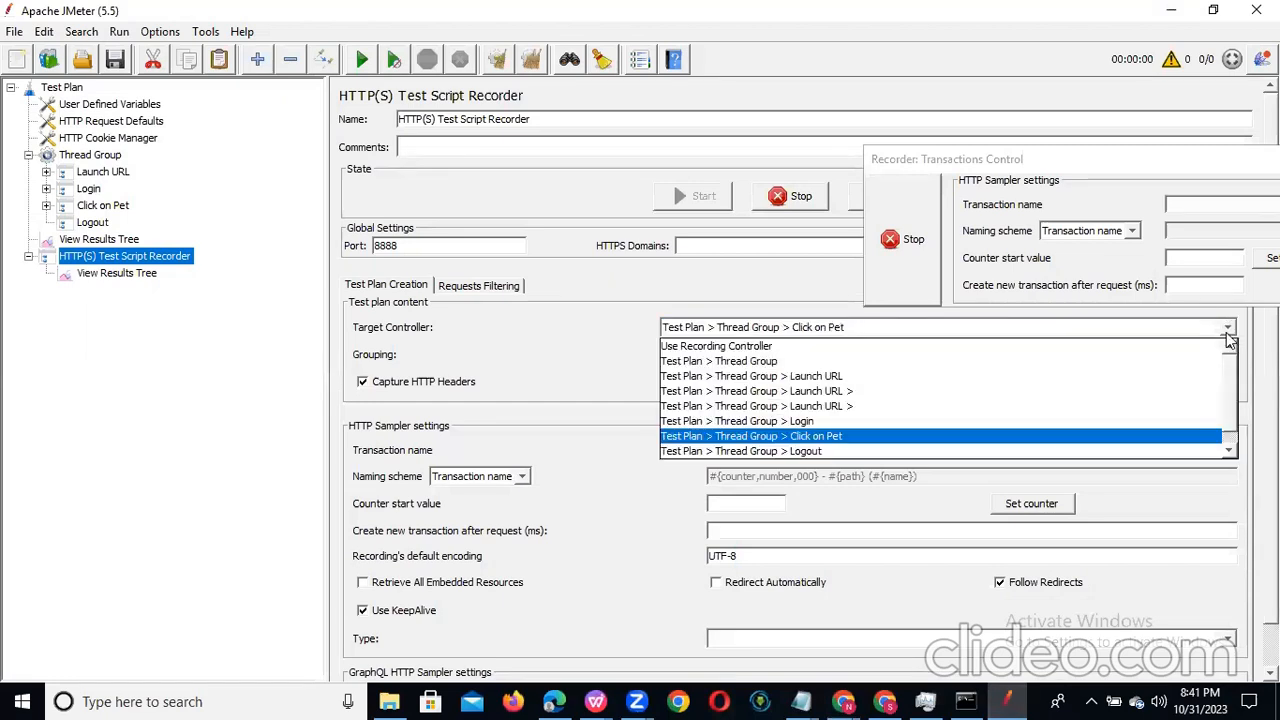
left_click(943, 451)
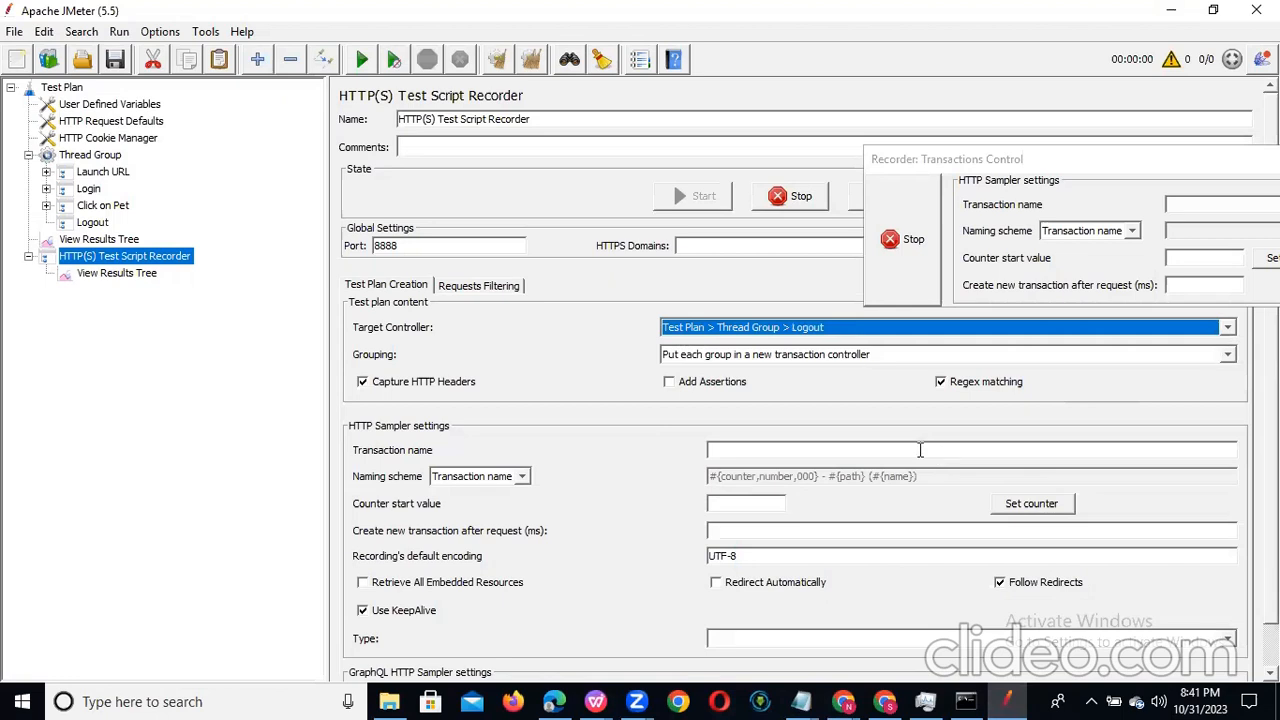
key("alt+Tab")
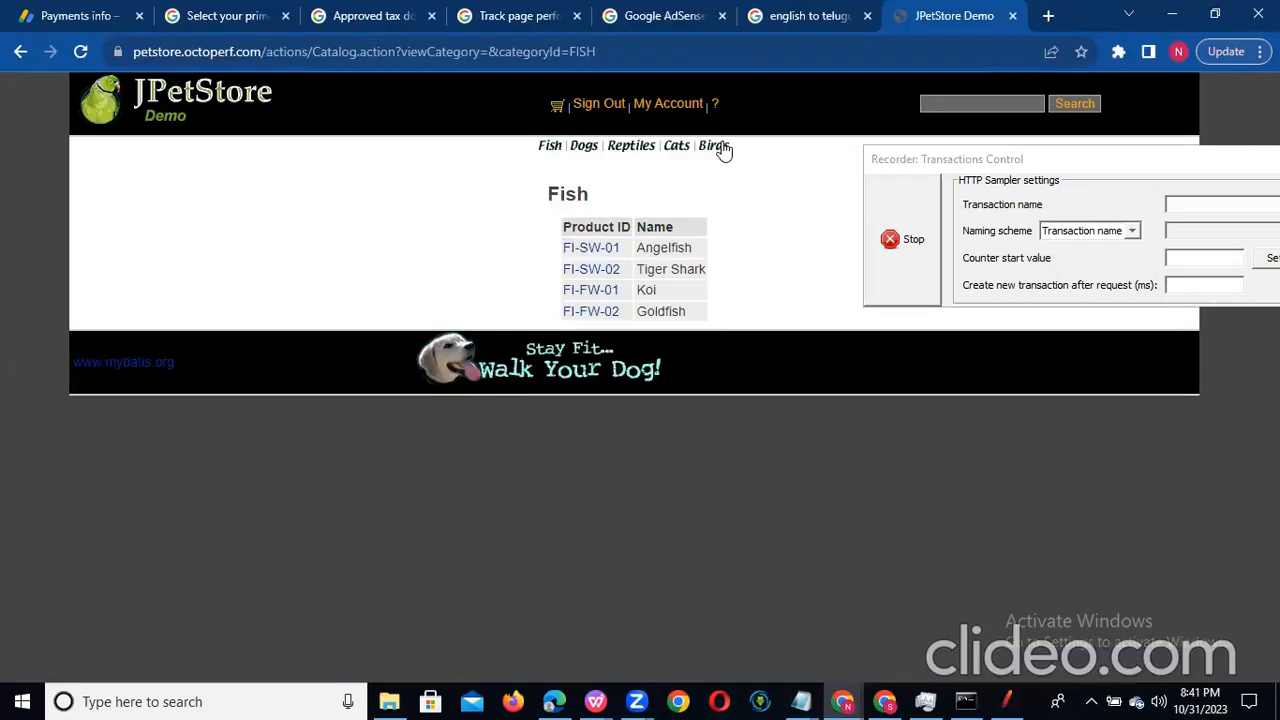
left_click(604, 108)
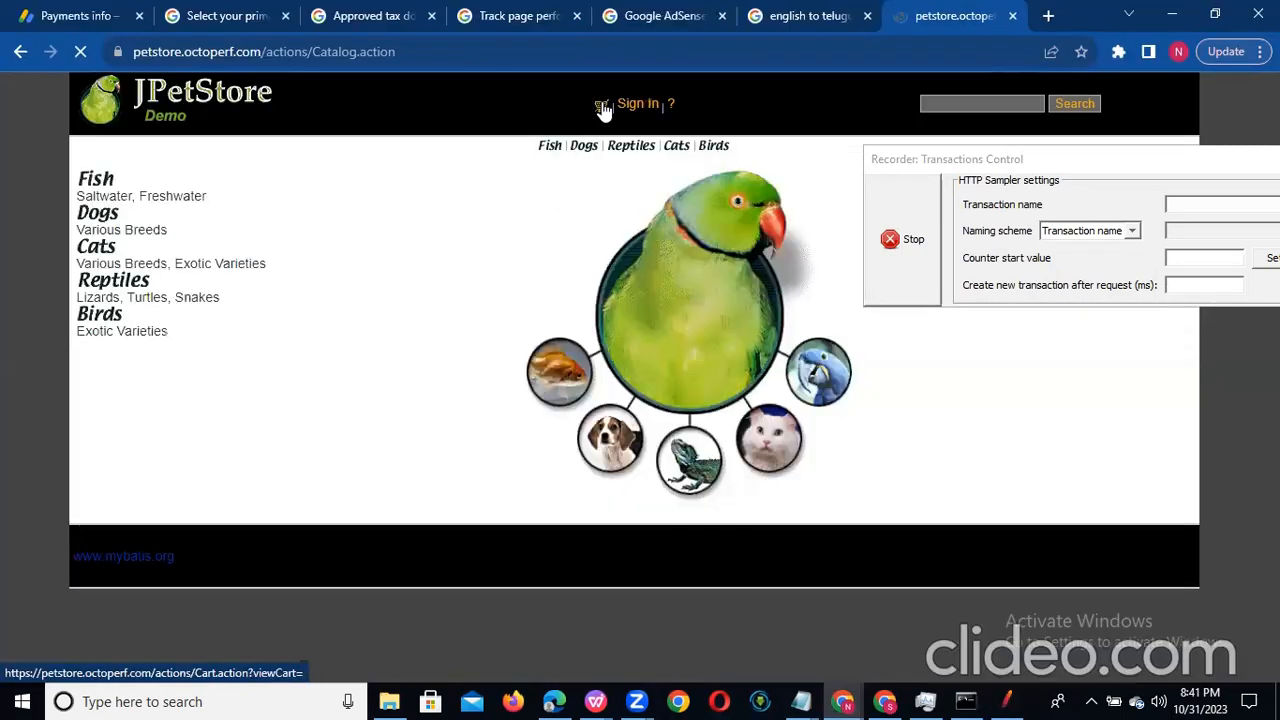
Step: Stop the script recorder and switch back to JMeter
left_click(909, 264)
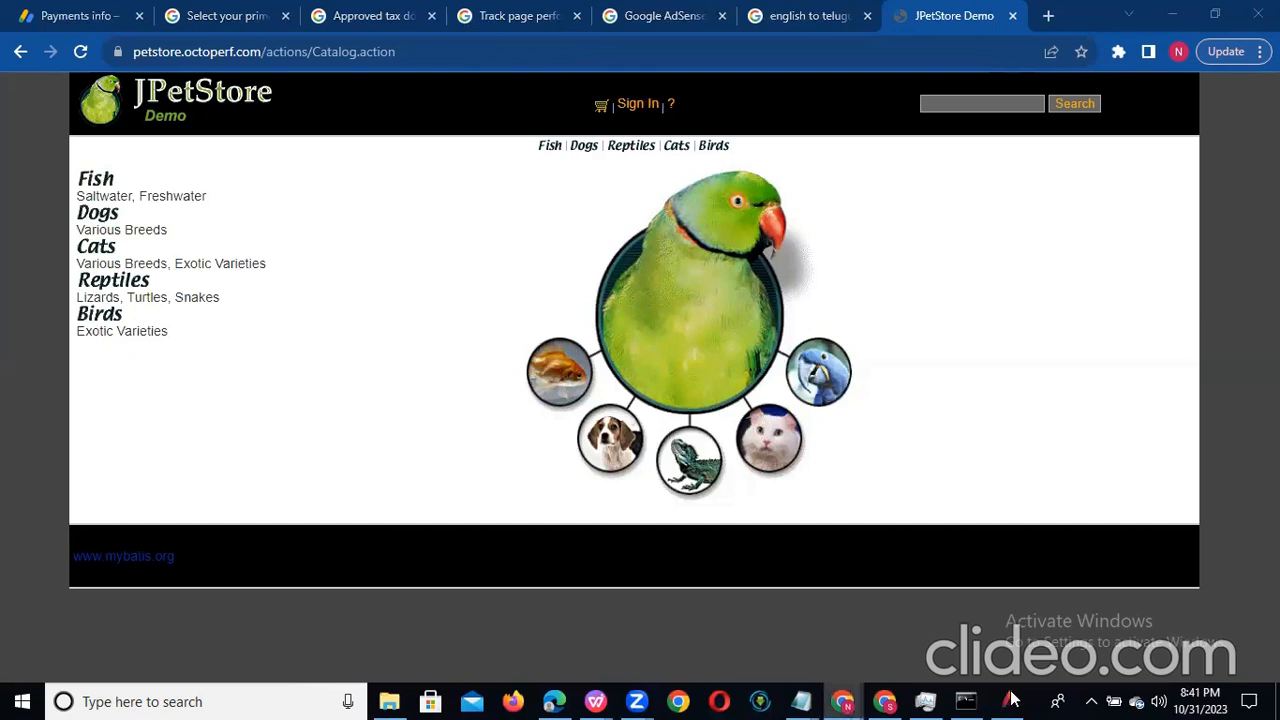
mouse_move(1010, 700)
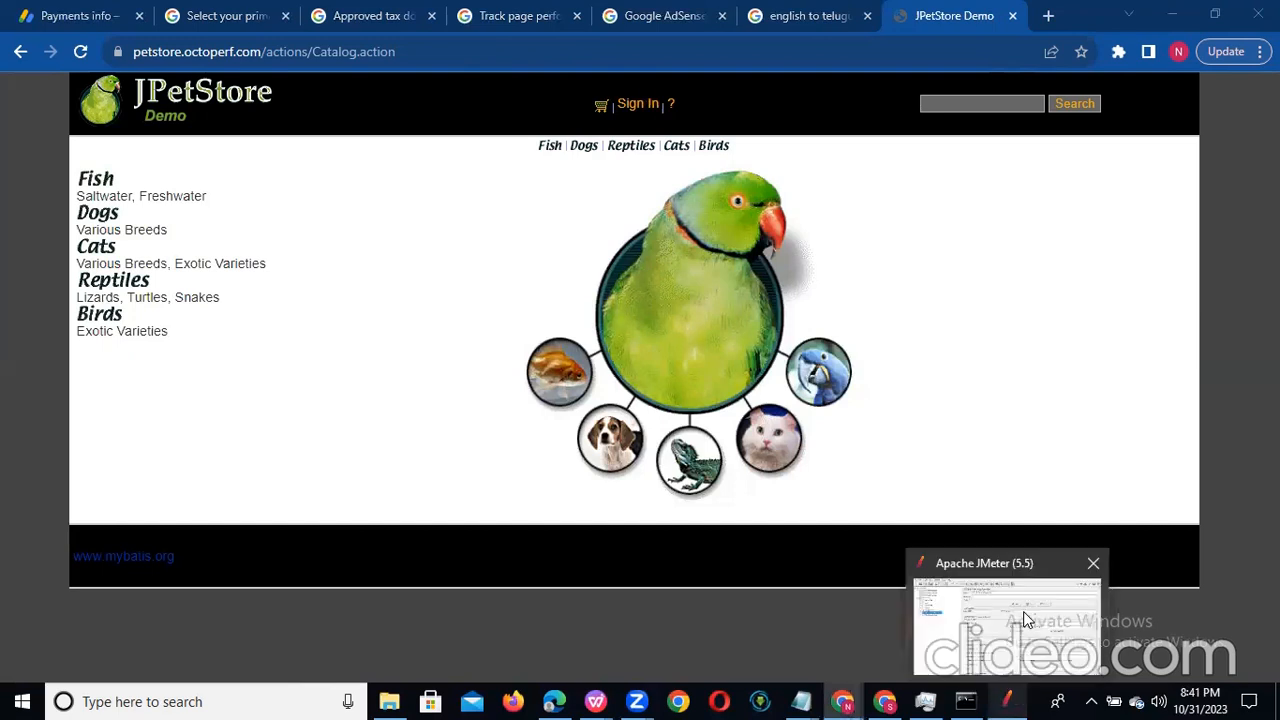
left_click(1025, 620)
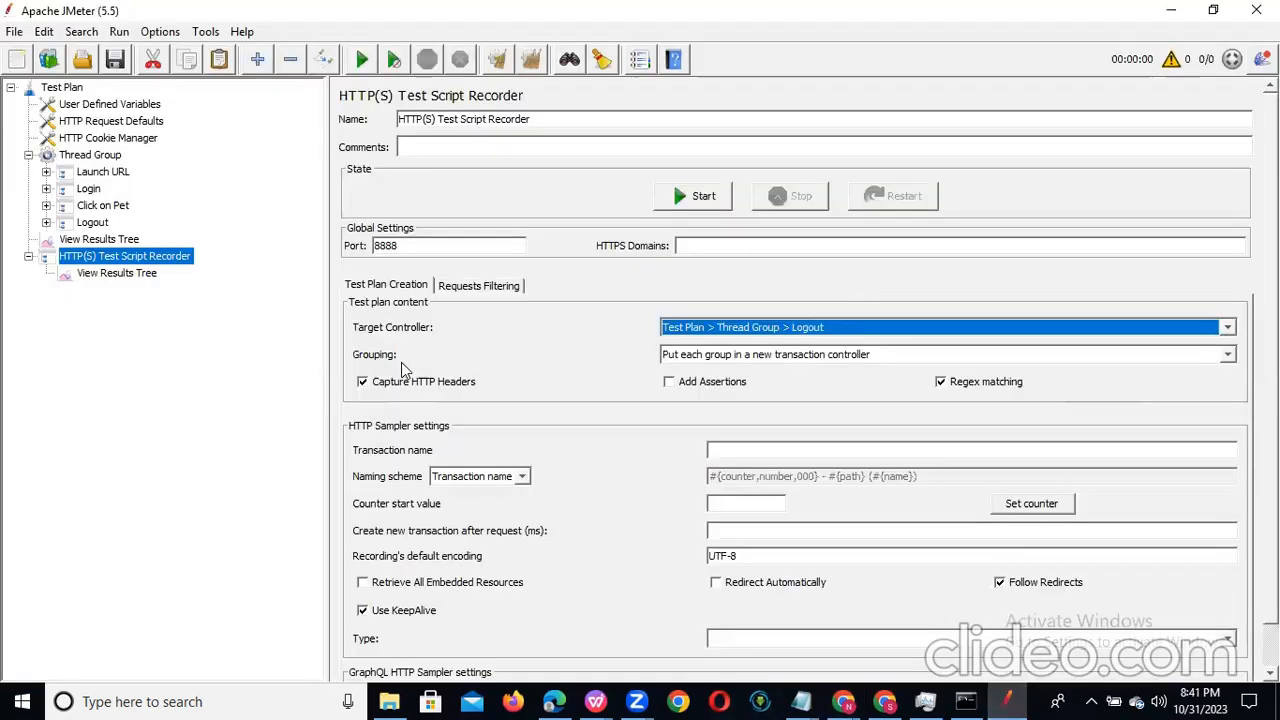
Step: Enable Generate parent sample for the Launch URL, Login, Click on Pet and Logout transaction controllers
left_click(75, 173)
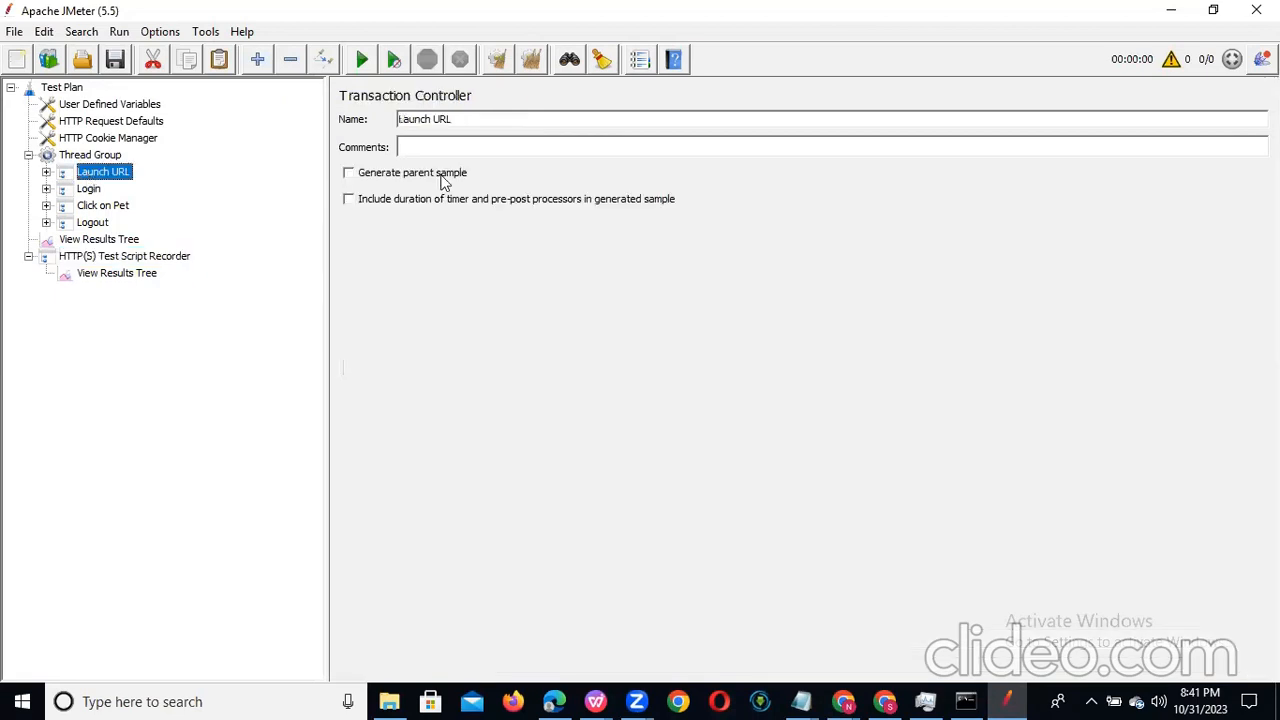
left_click(348, 174)
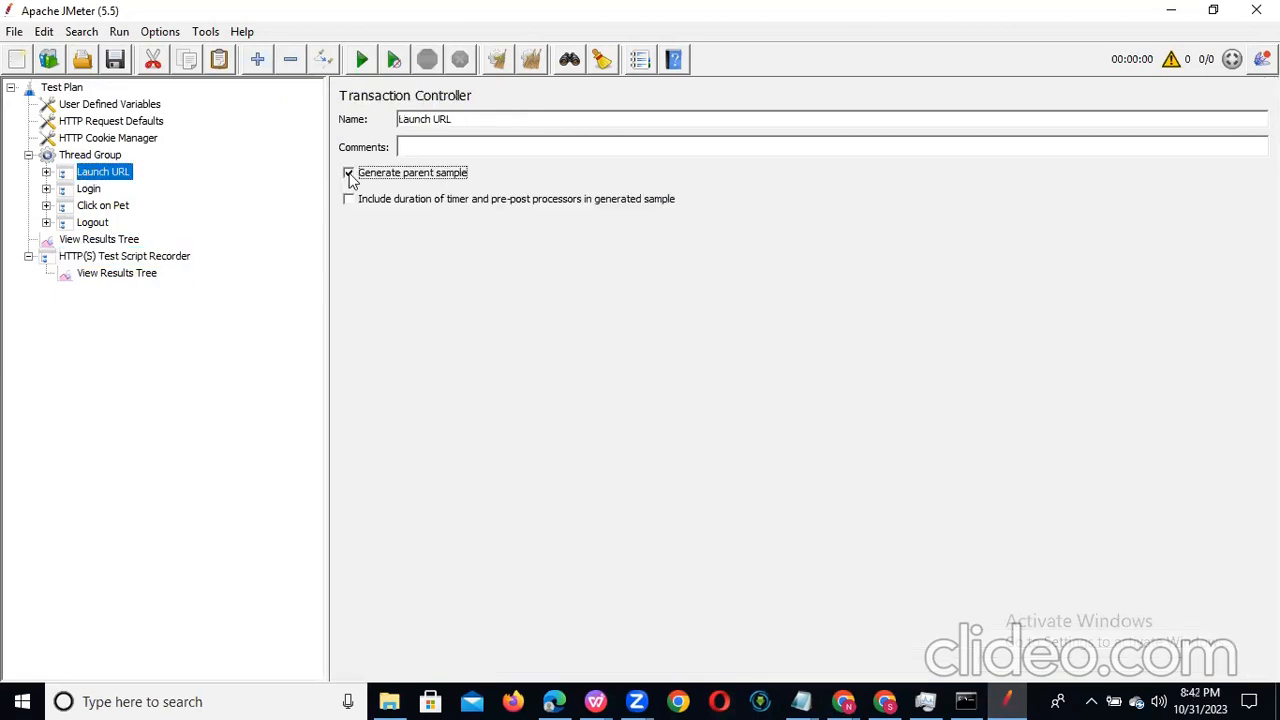
left_click(92, 189)
left_click(349, 175)
left_click(105, 206)
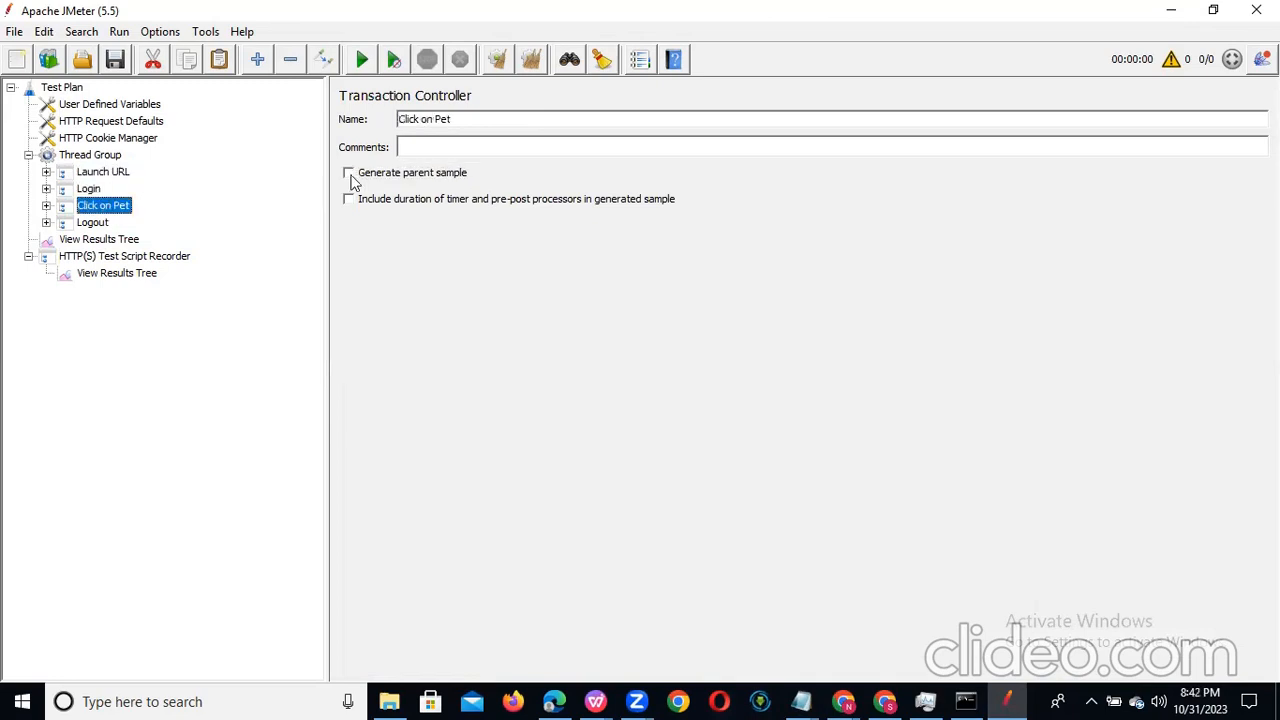
left_click(349, 175)
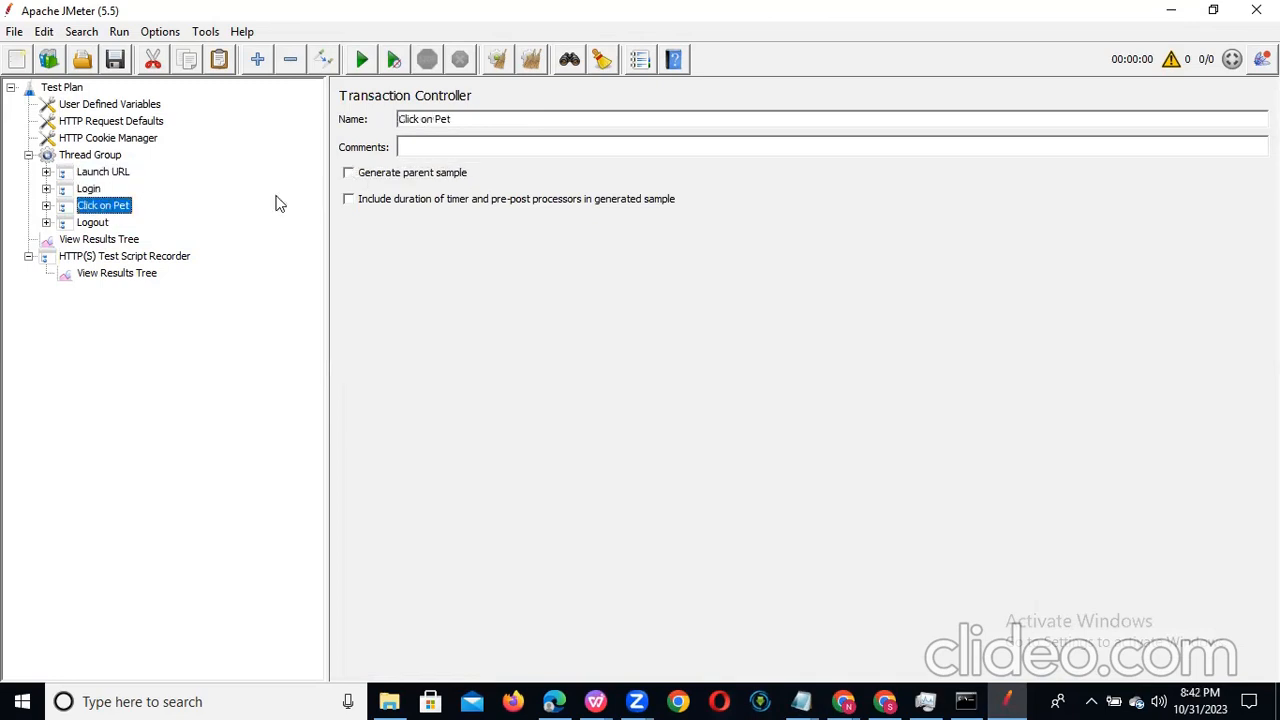
left_click(90, 223)
left_click(350, 175)
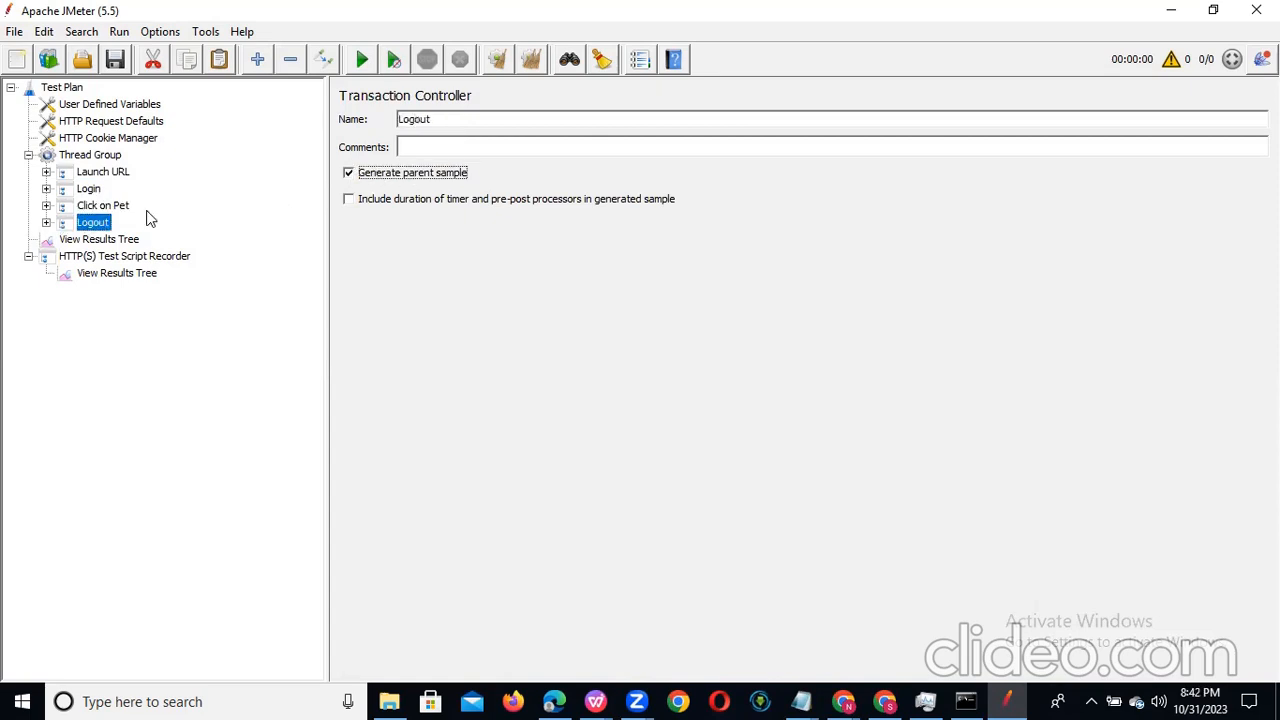
Step: Examine the server, path and body of each request in the first unnamed controller under Launch URL, from -1 to -19
left_click(46, 172)
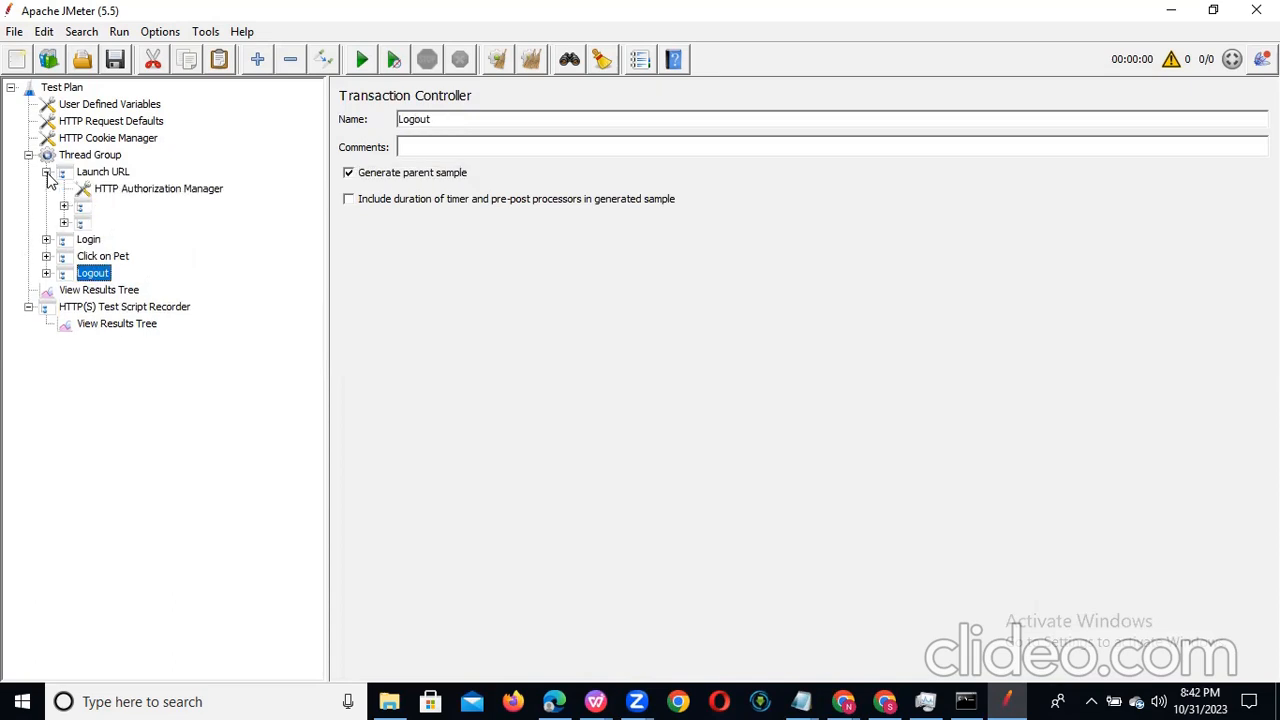
left_click(83, 208)
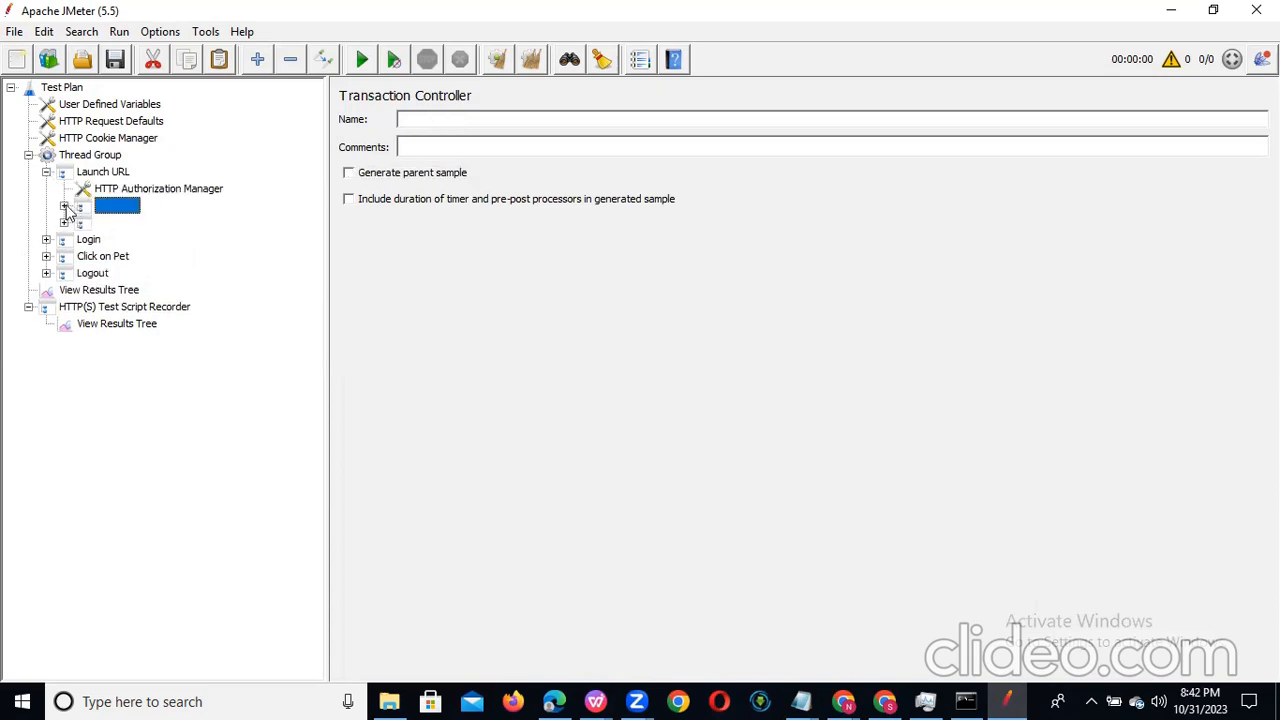
left_click(64, 206)
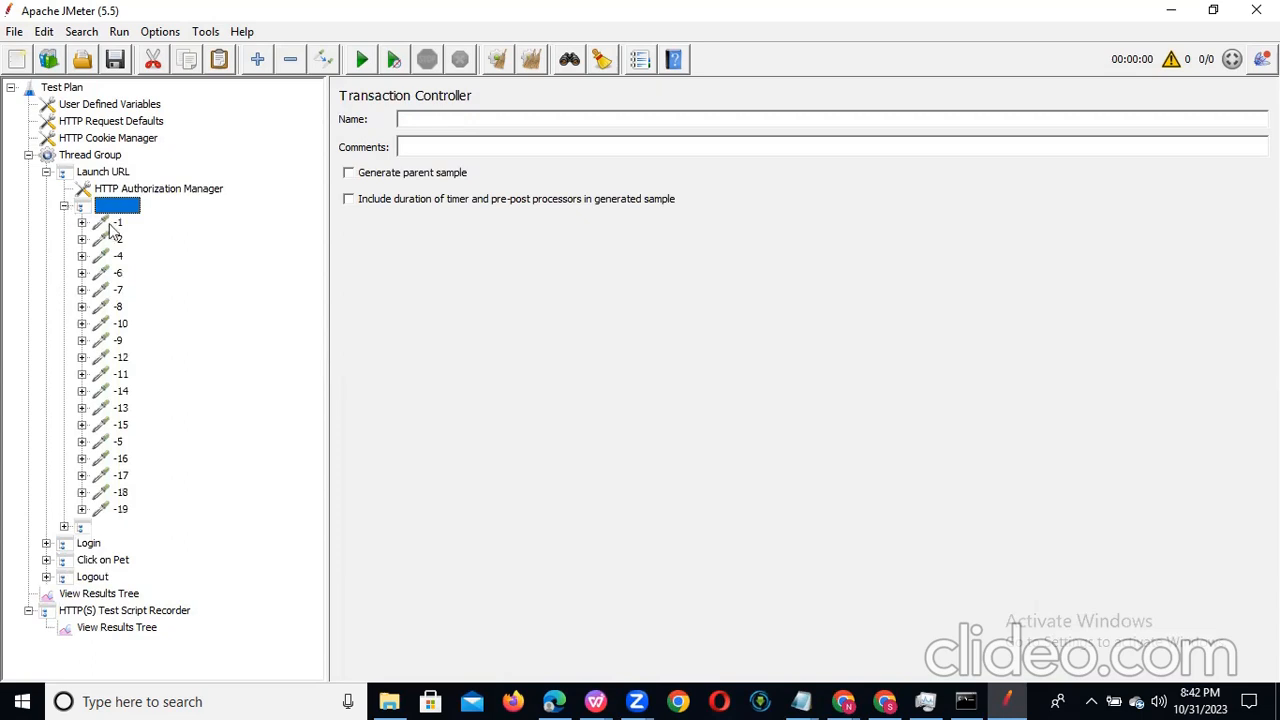
left_click(116, 223)
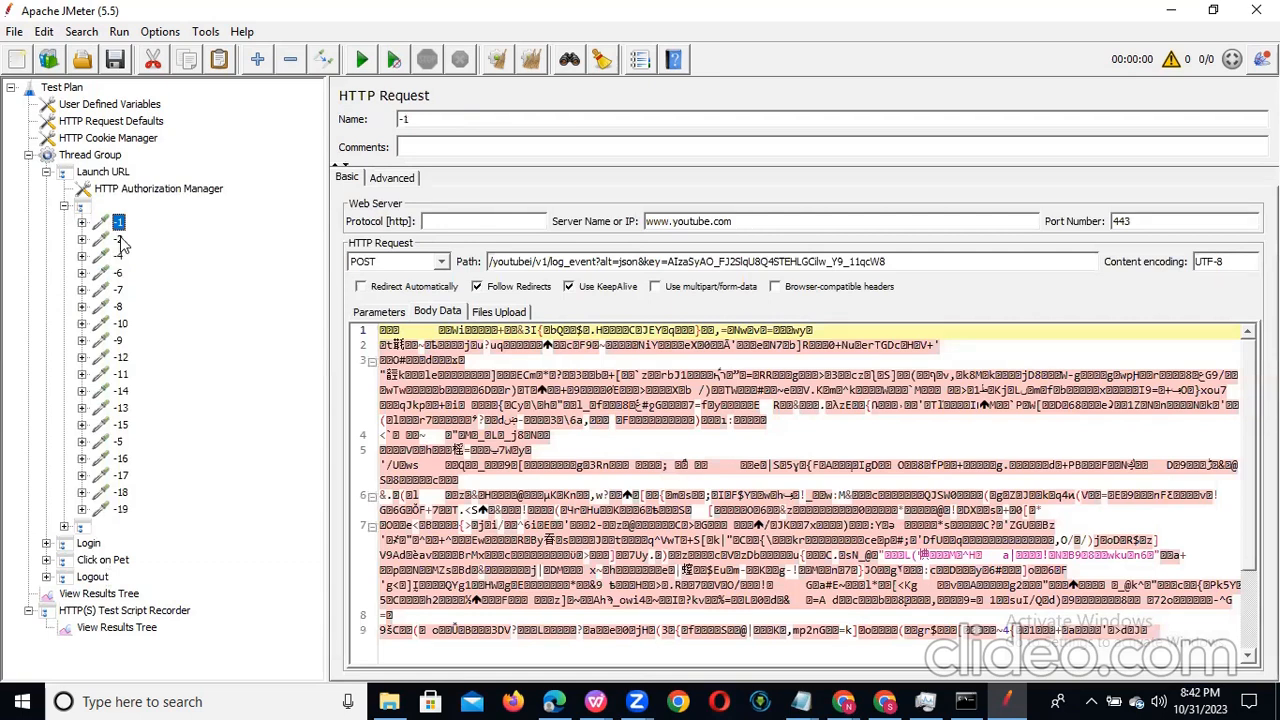
left_click(119, 240)
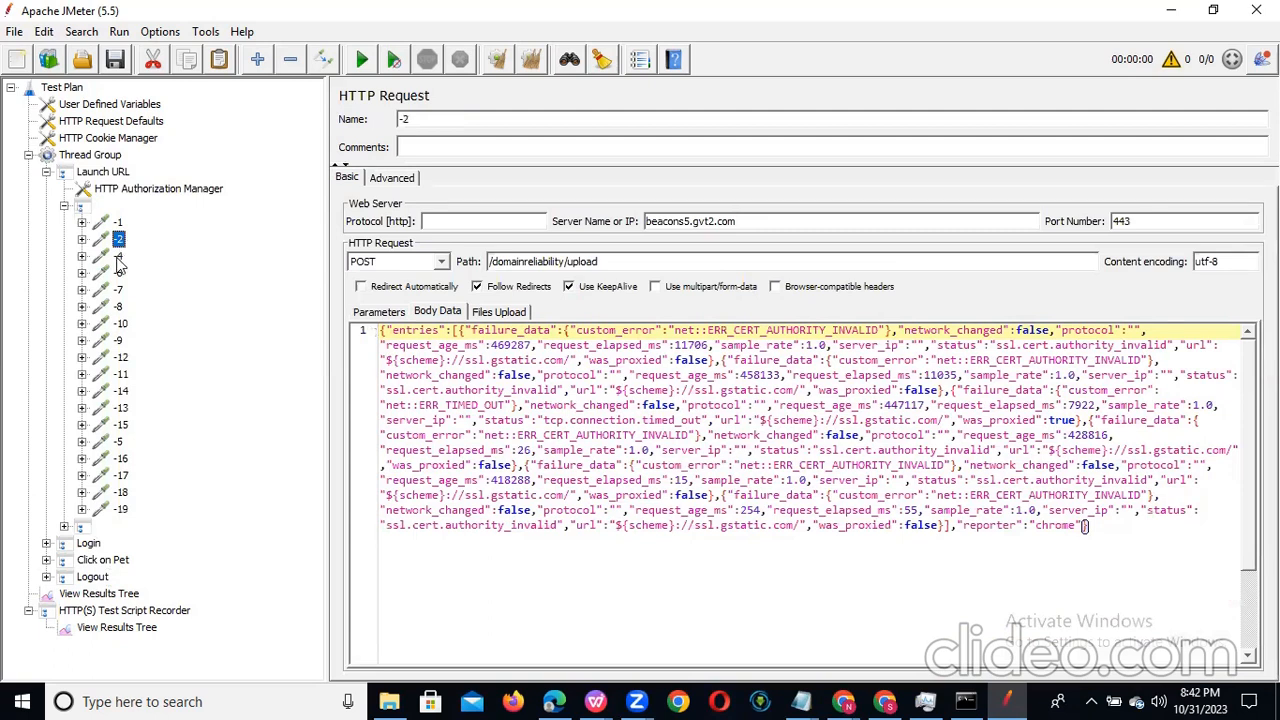
left_click(119, 257)
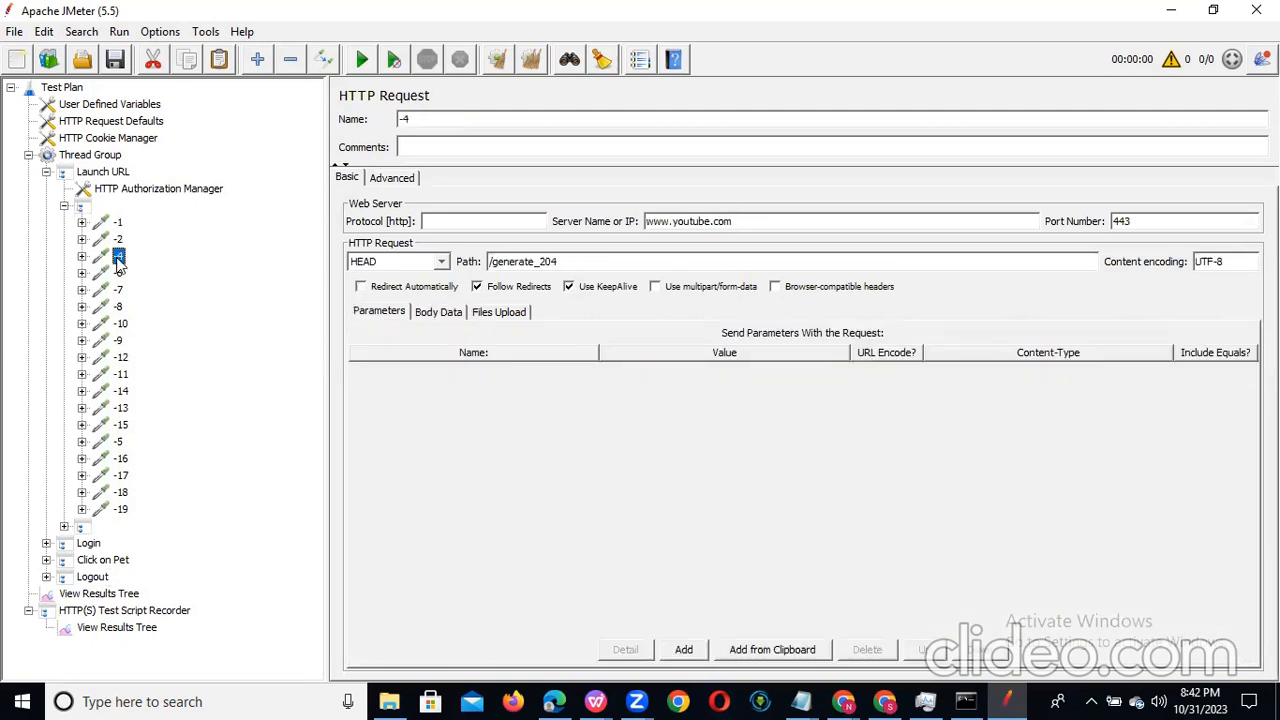
left_click(119, 268)
key("Down")
key("Down")
key("Down")
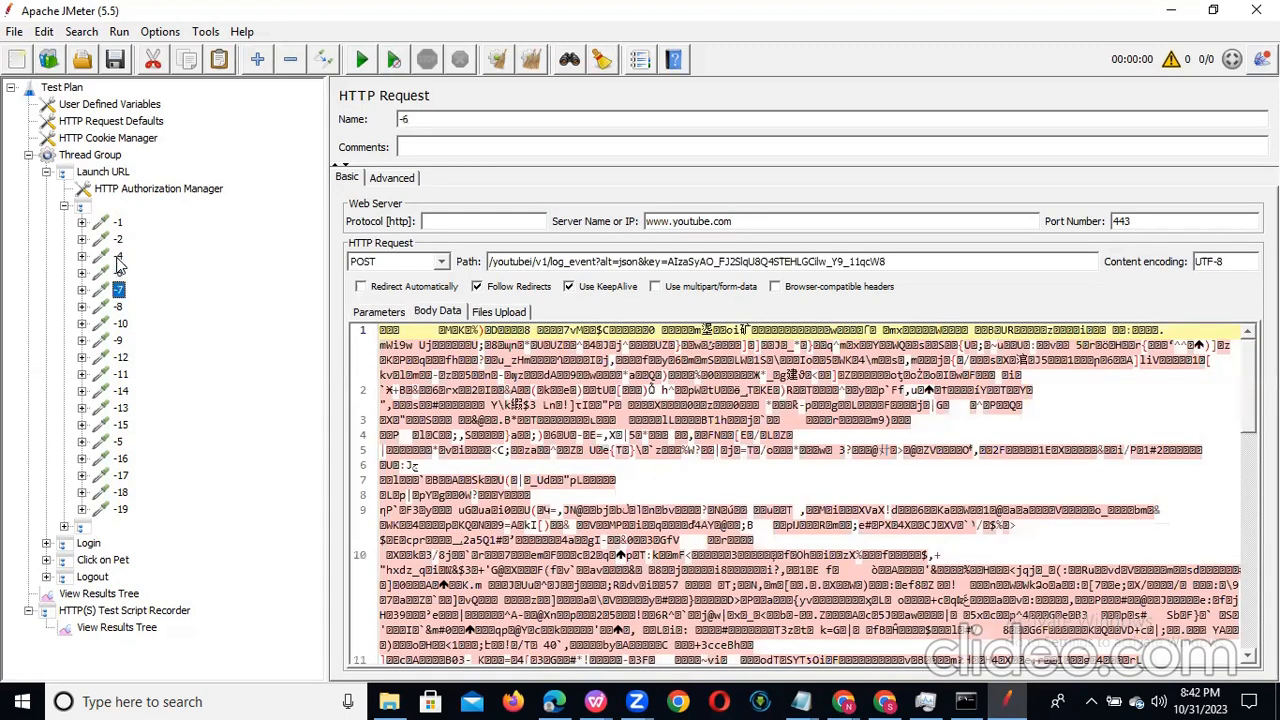
key("Down")
key("Down")
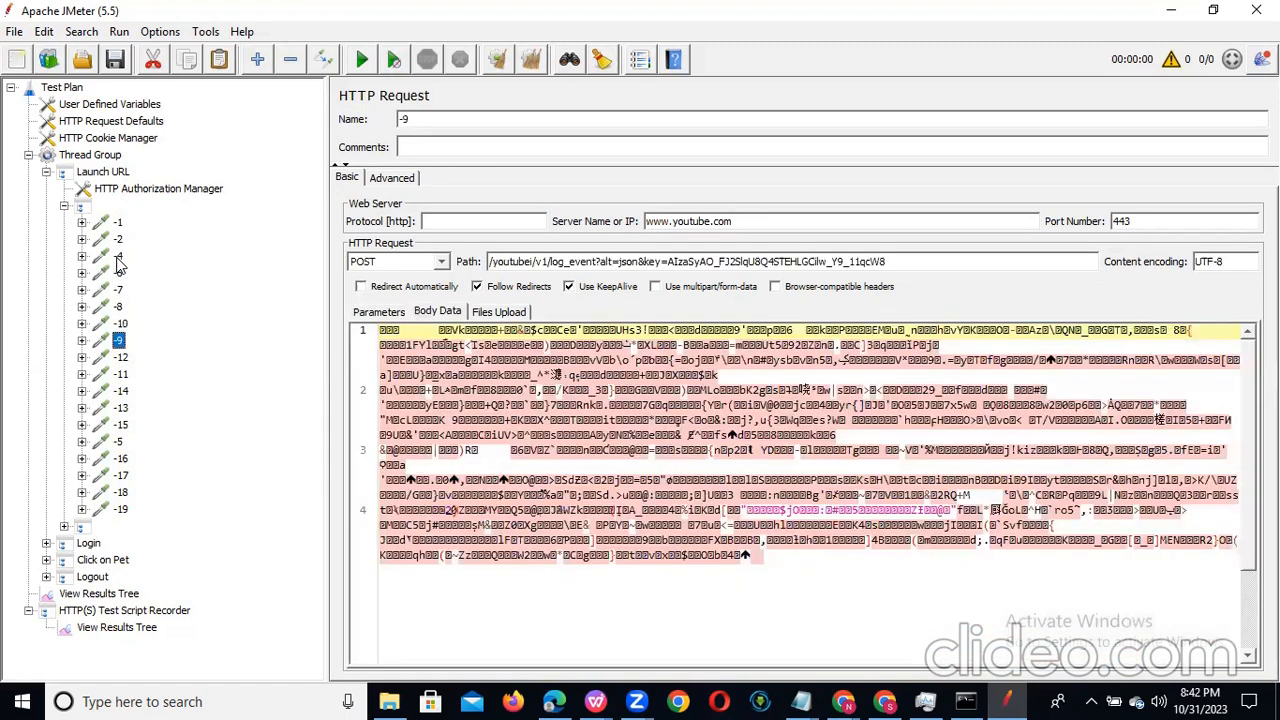
key("Down")
key("Down")
key("Down")
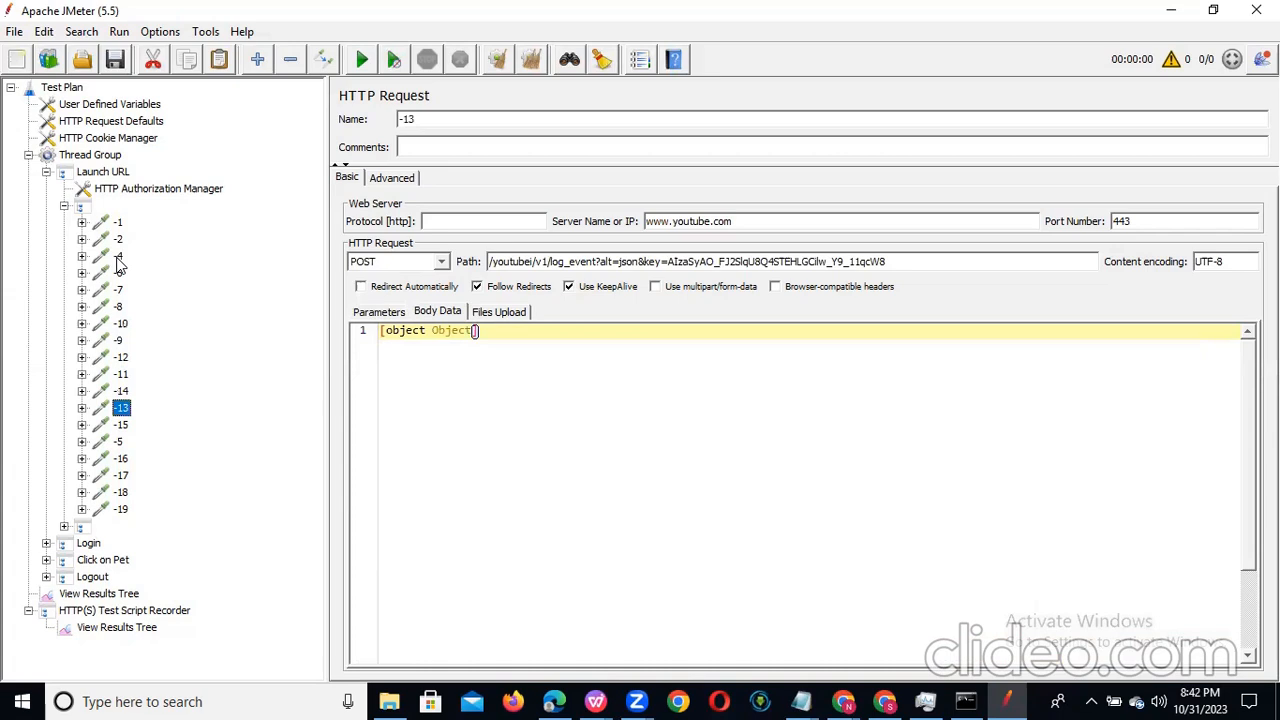
key("Down")
key("Down")
key("Down")
key("Down")
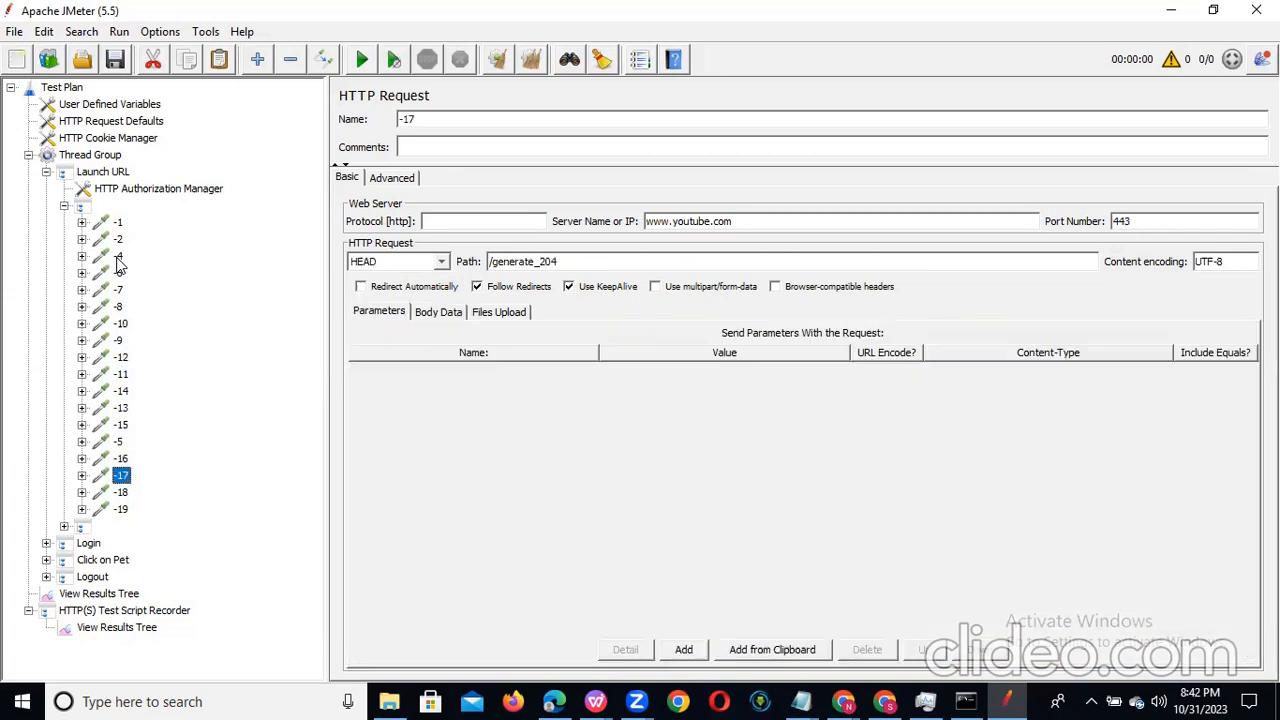
key("Down")
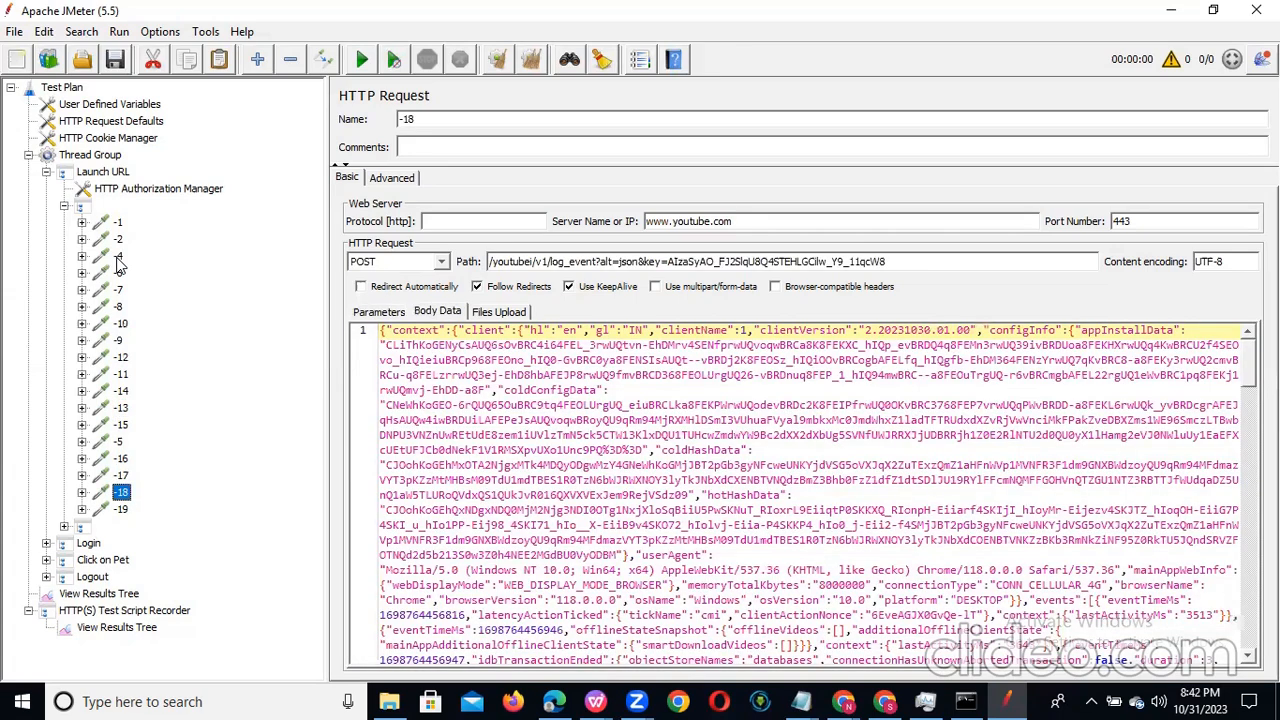
key("Down")
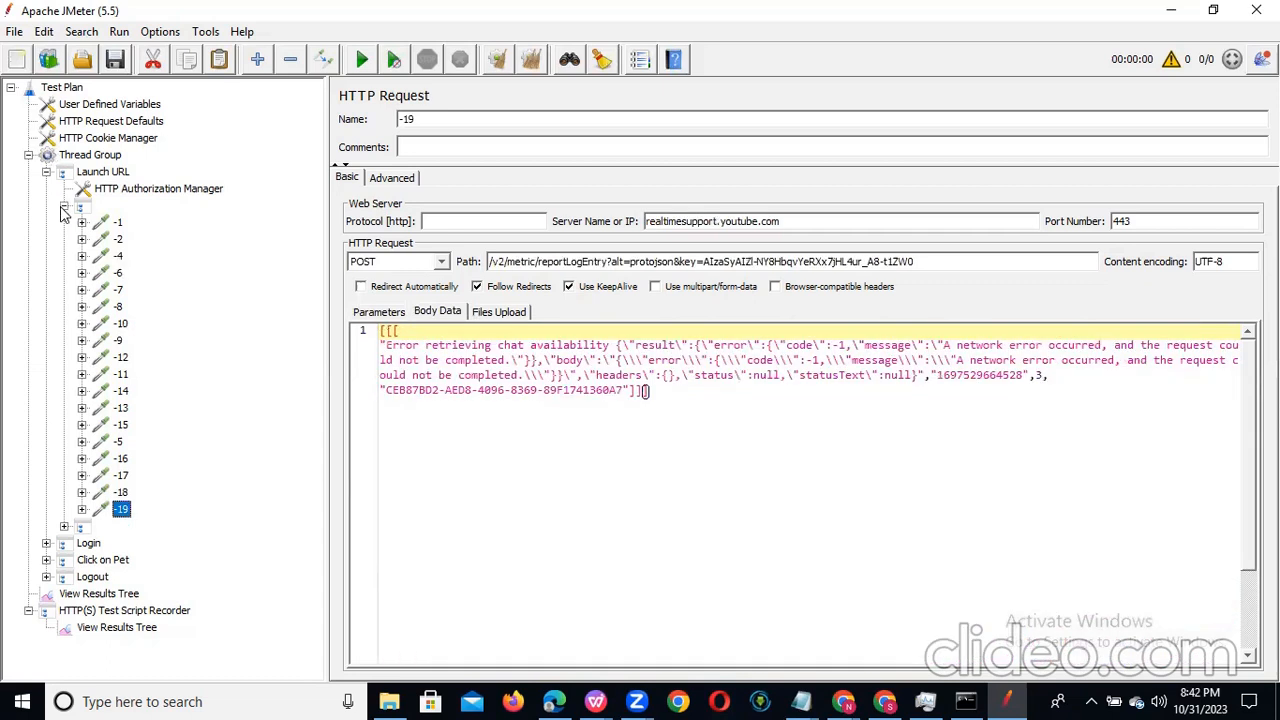
Step: Remove the first unnamed transaction controller under Launch URL together with its unrelated YouTube requests
double_click(103, 208)
right_click(103, 208)
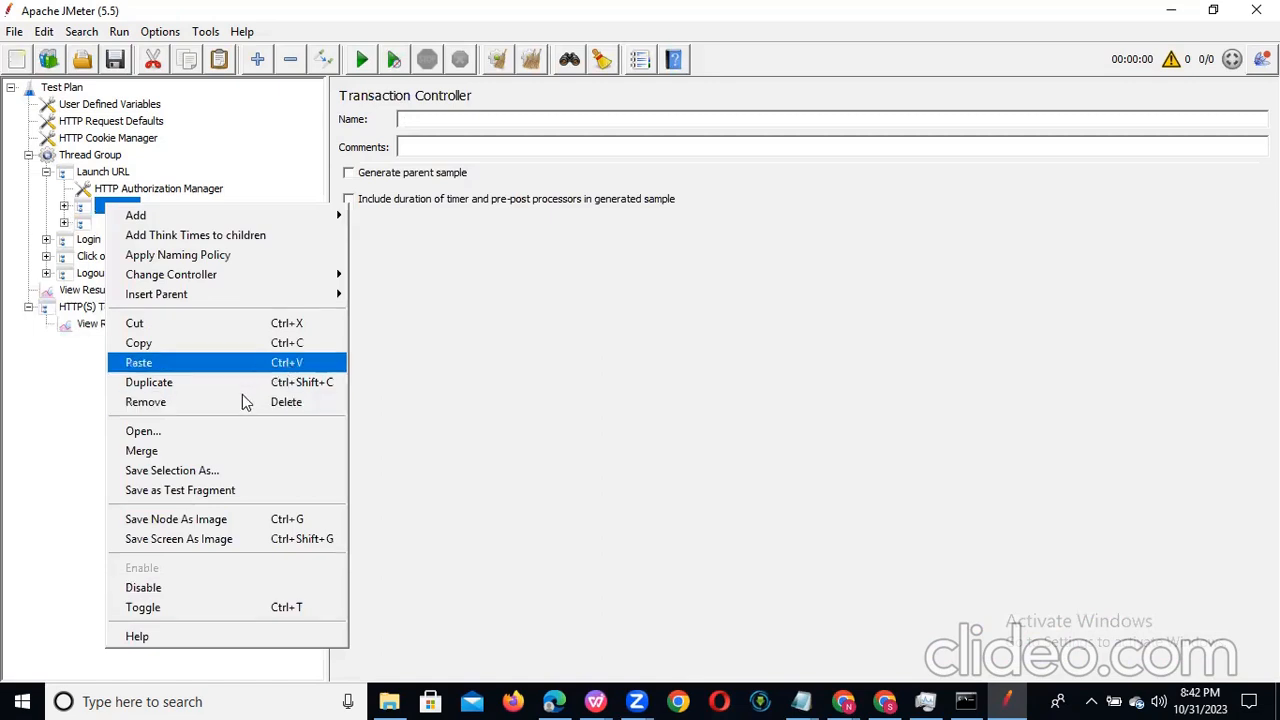
key("Return")
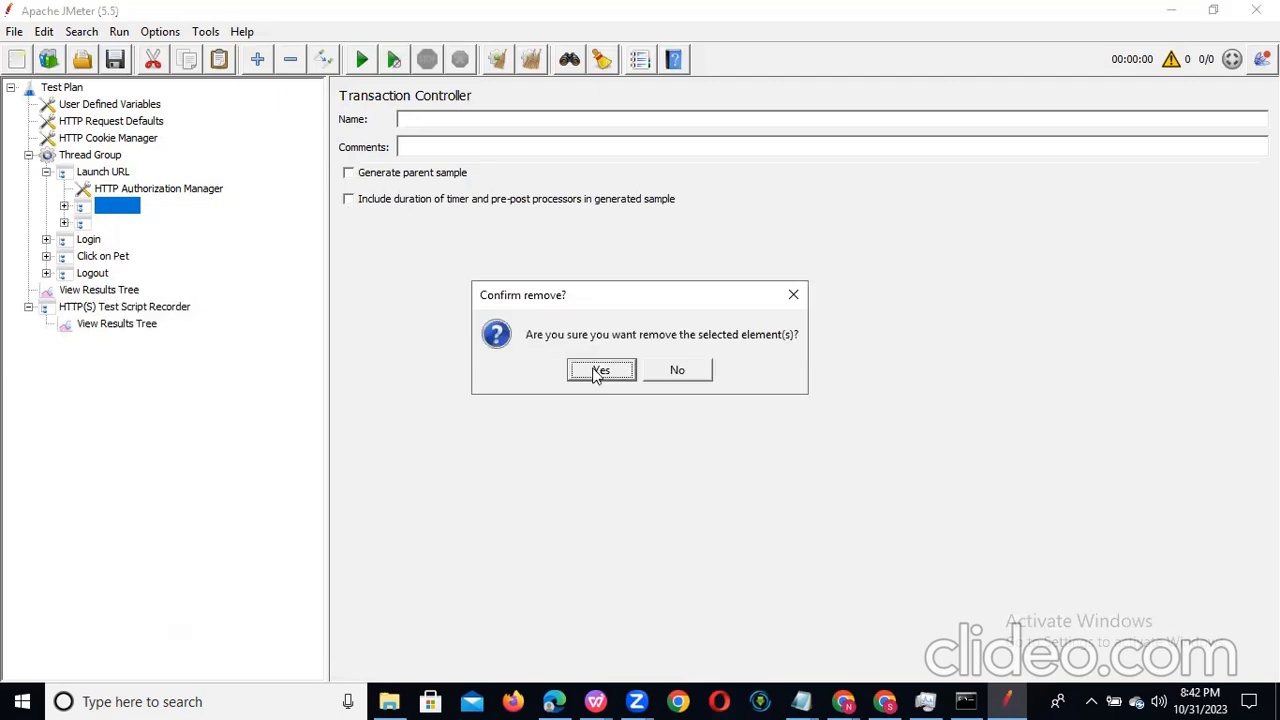
left_click(602, 372)
Step: Check the server and path of request -20 under Launch URL, and expand the requests recorded under Login
left_click_drag(82, 212, 120, 228)
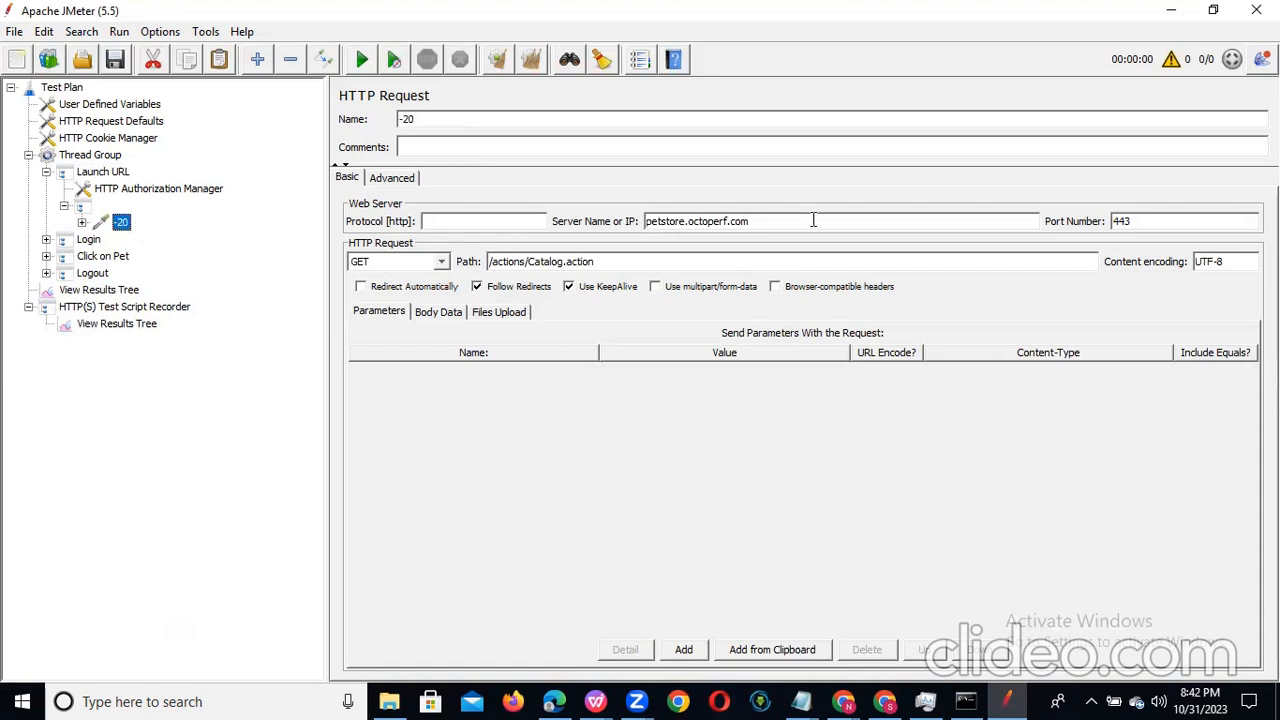
left_click(64, 207)
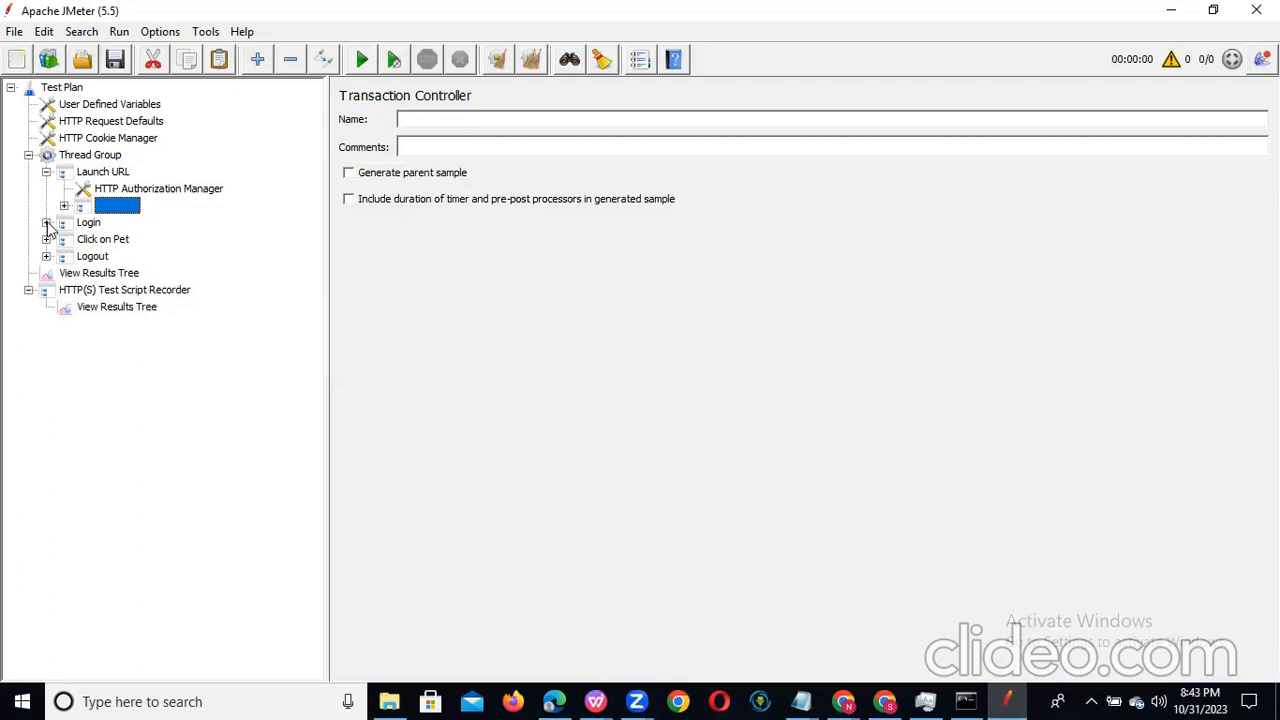
left_click(64, 207)
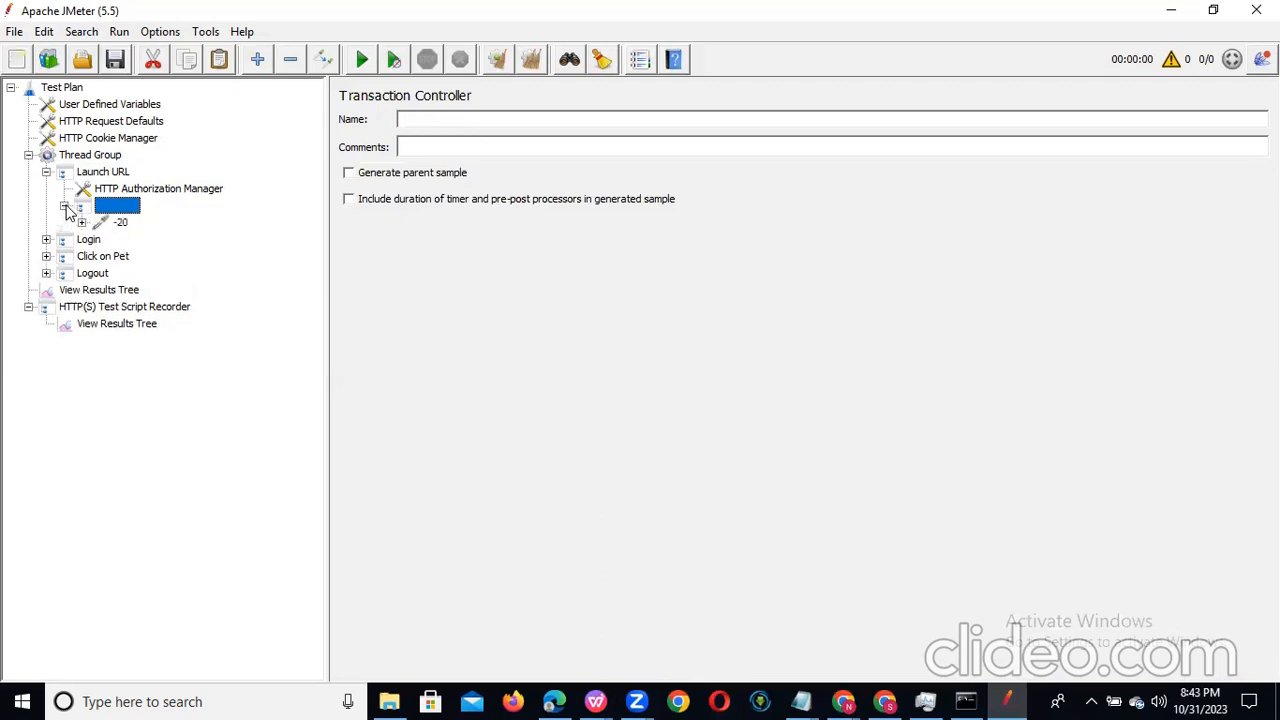
left_click(123, 223)
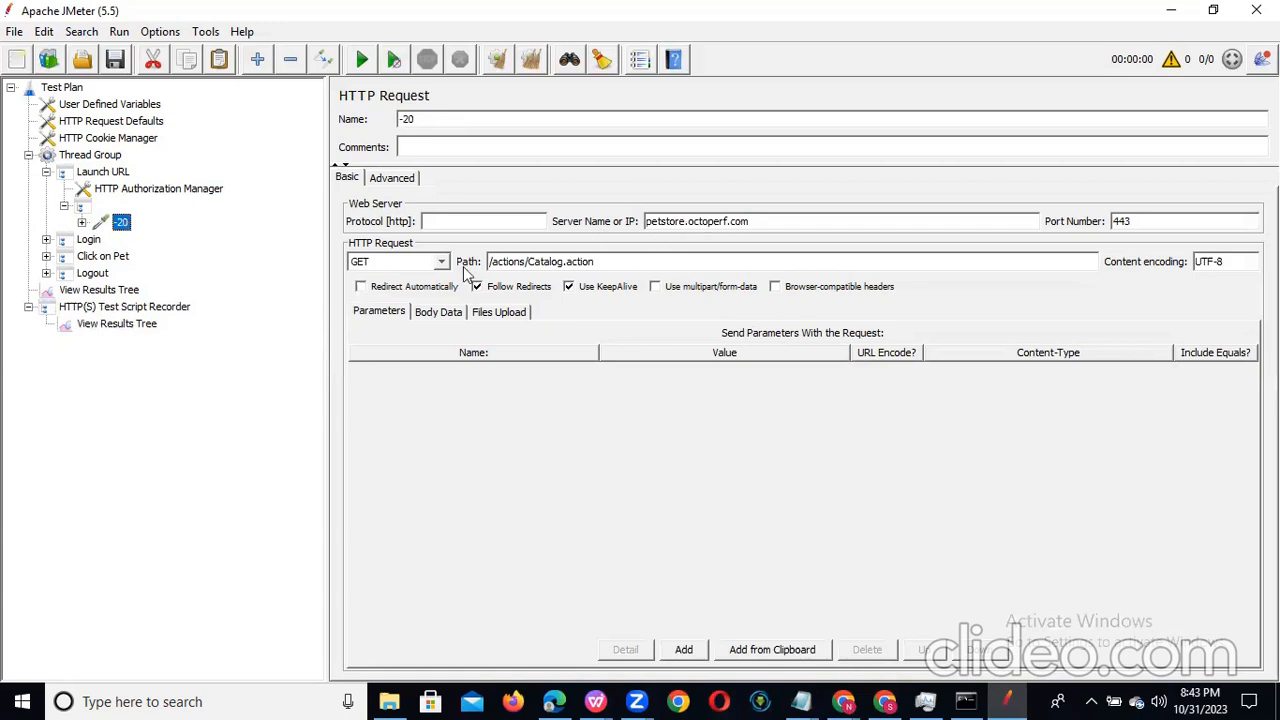
left_click(45, 240)
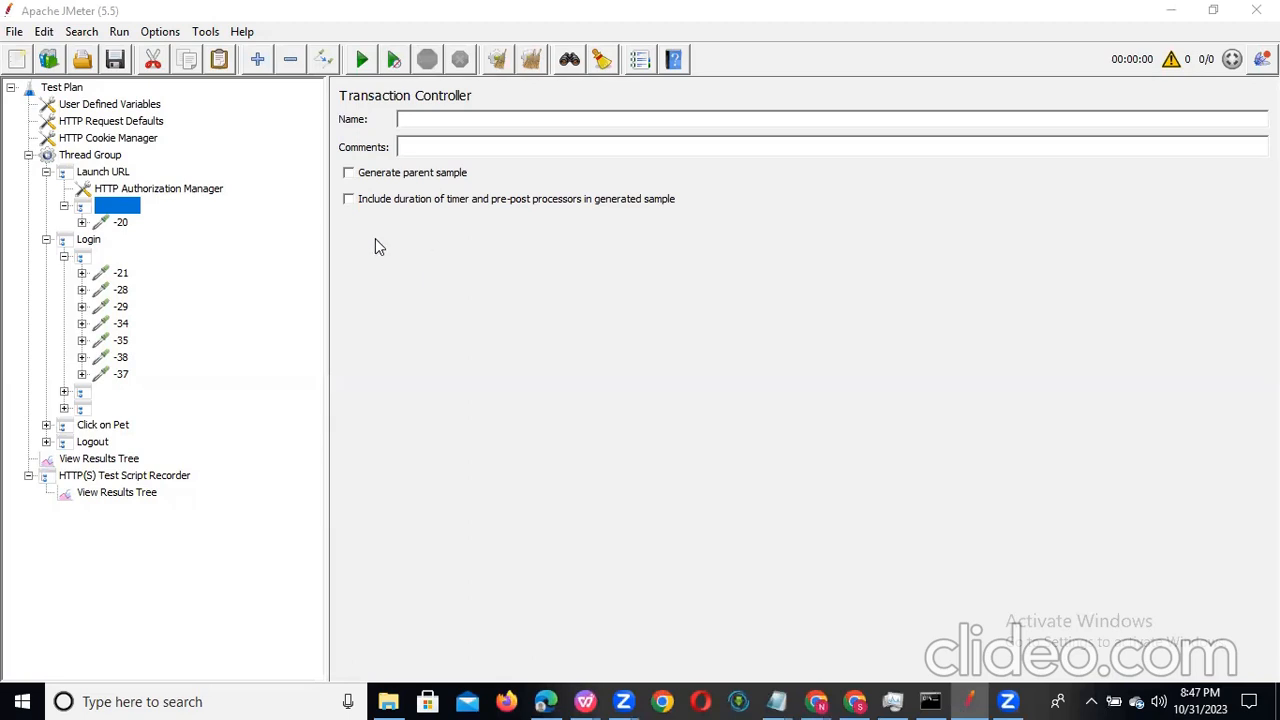
Step: Review Launch URL's controller settings, HTTP Authorization Manager, unnamed nested controller and request -20, minimizing the File Explorer window
left_click(110, 176)
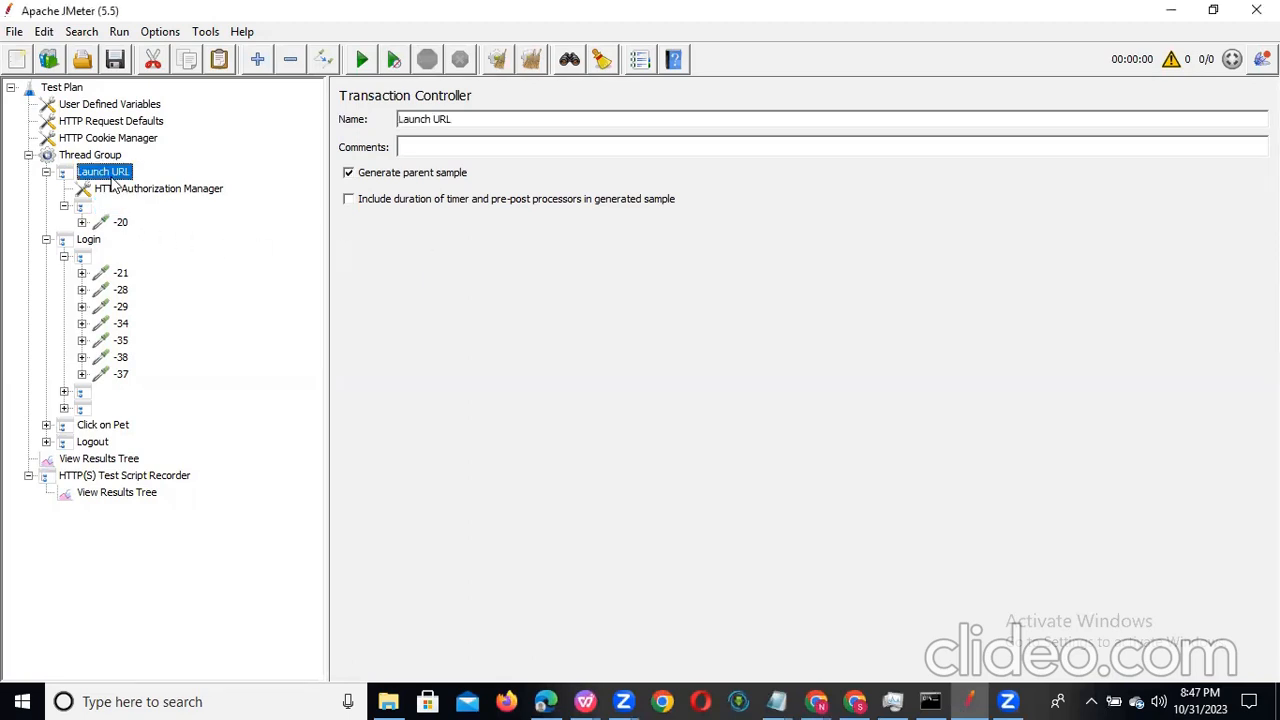
left_click(130, 198)
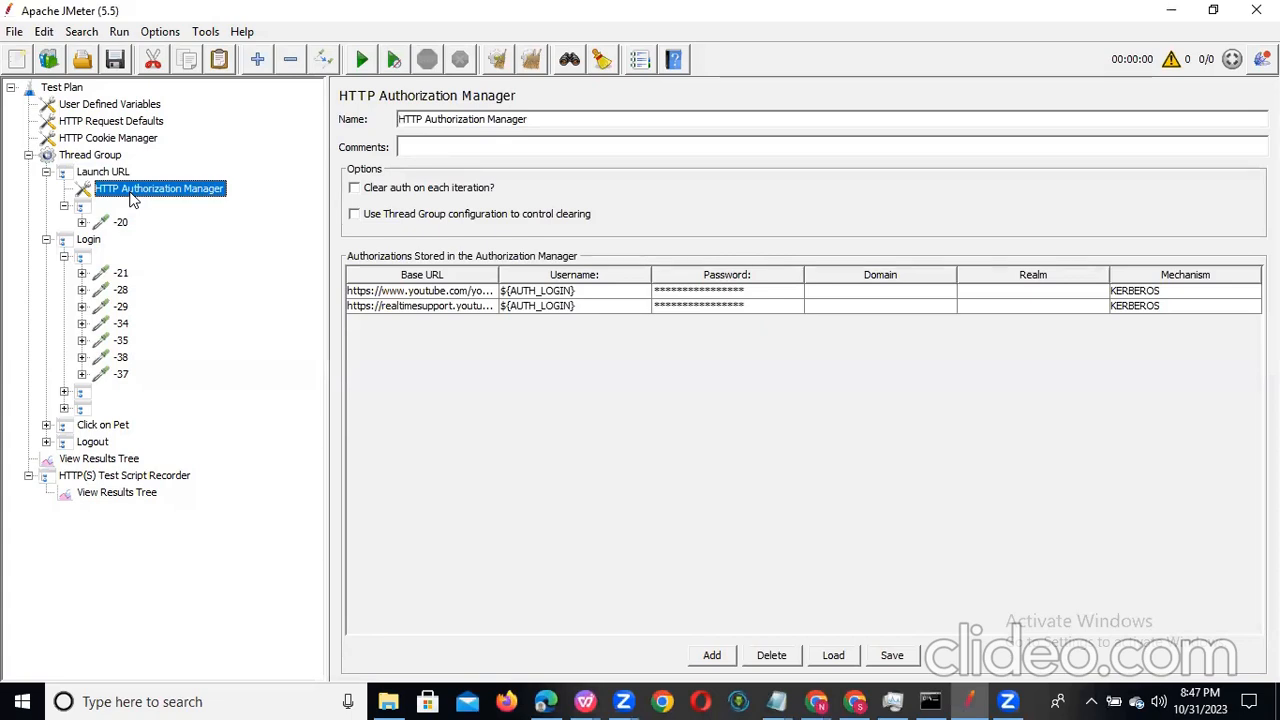
left_click(80, 206)
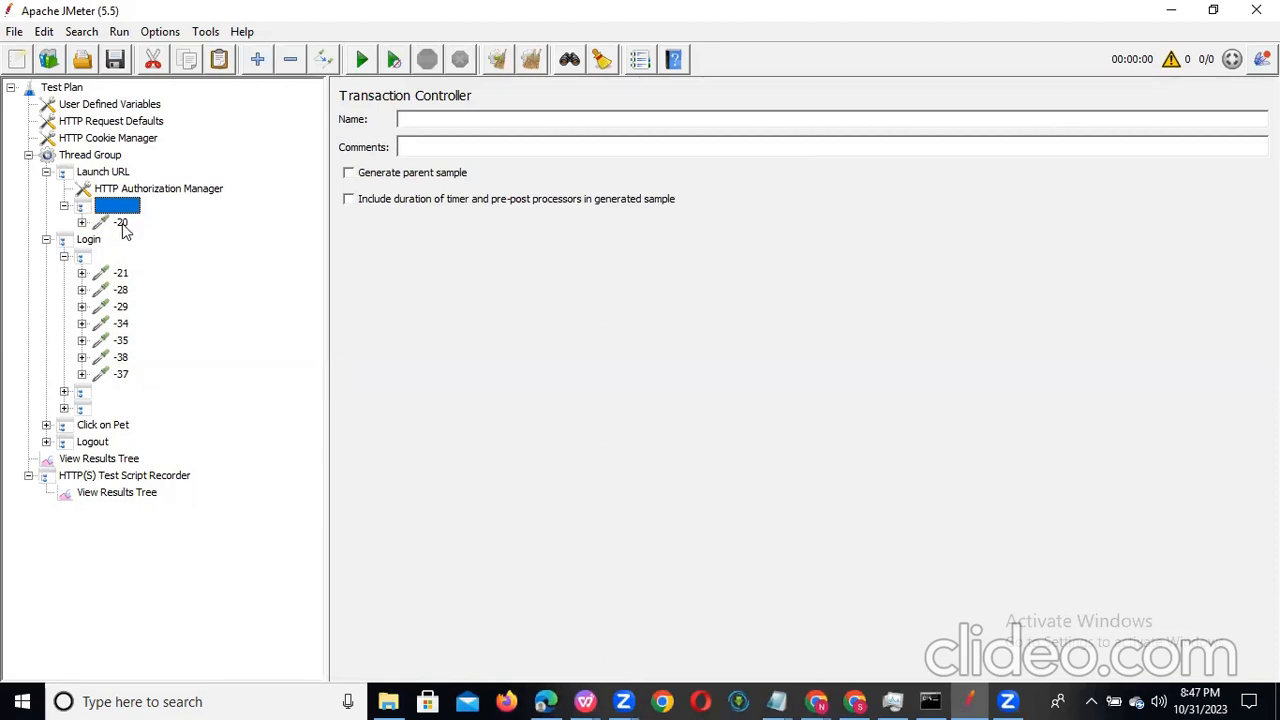
left_click(120, 222)
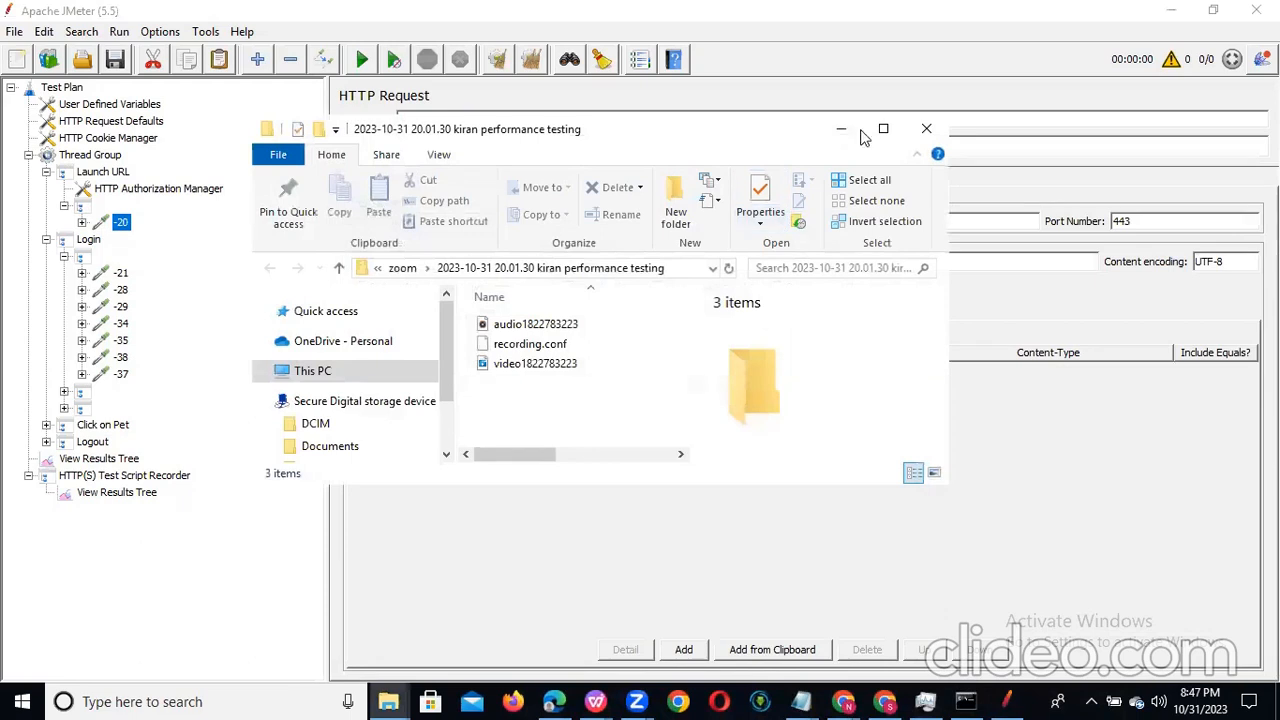
left_click(842, 129)
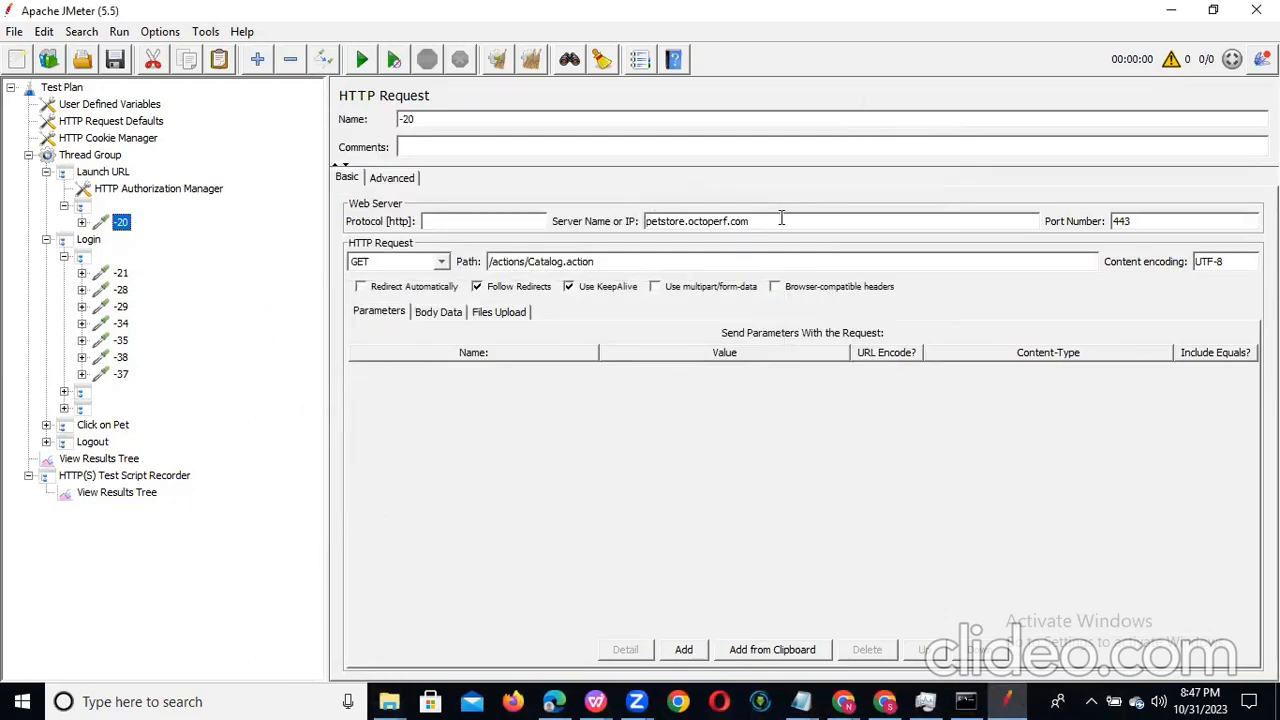
Step: Remove the HTTP Authorization Manager from the Launch URL controller and collapse that controller
left_click(89, 207)
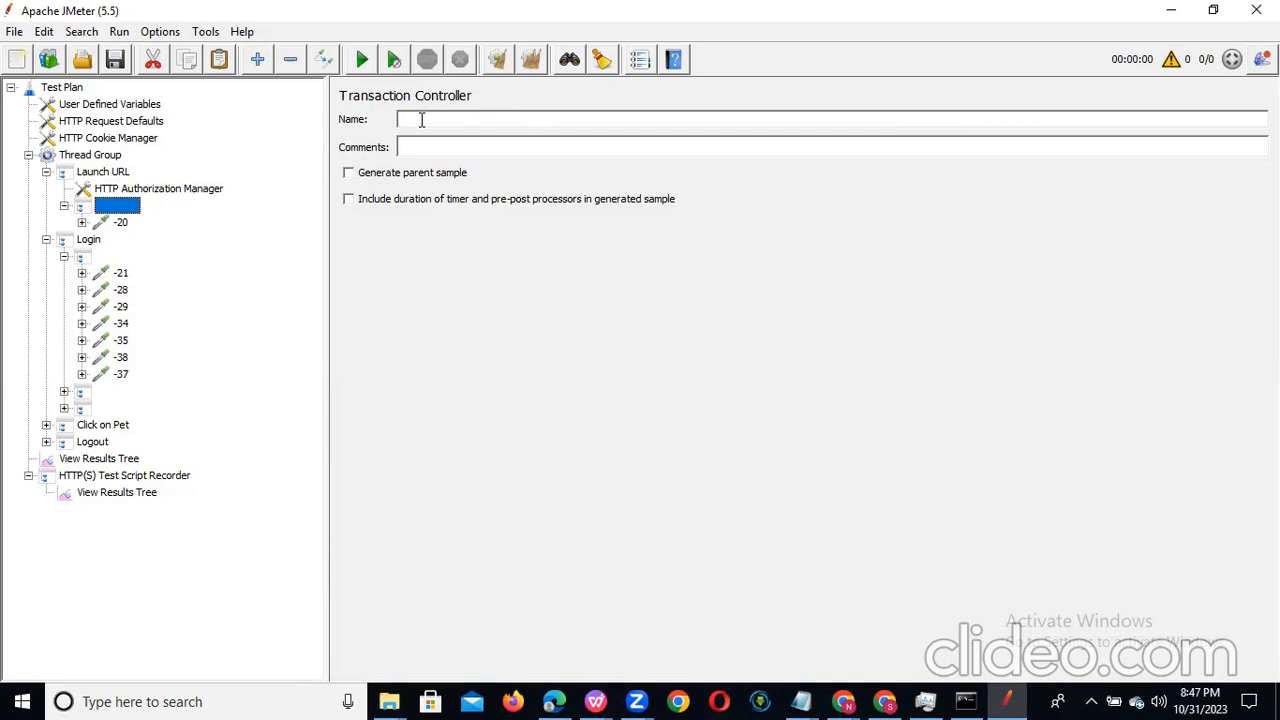
left_click(179, 194)
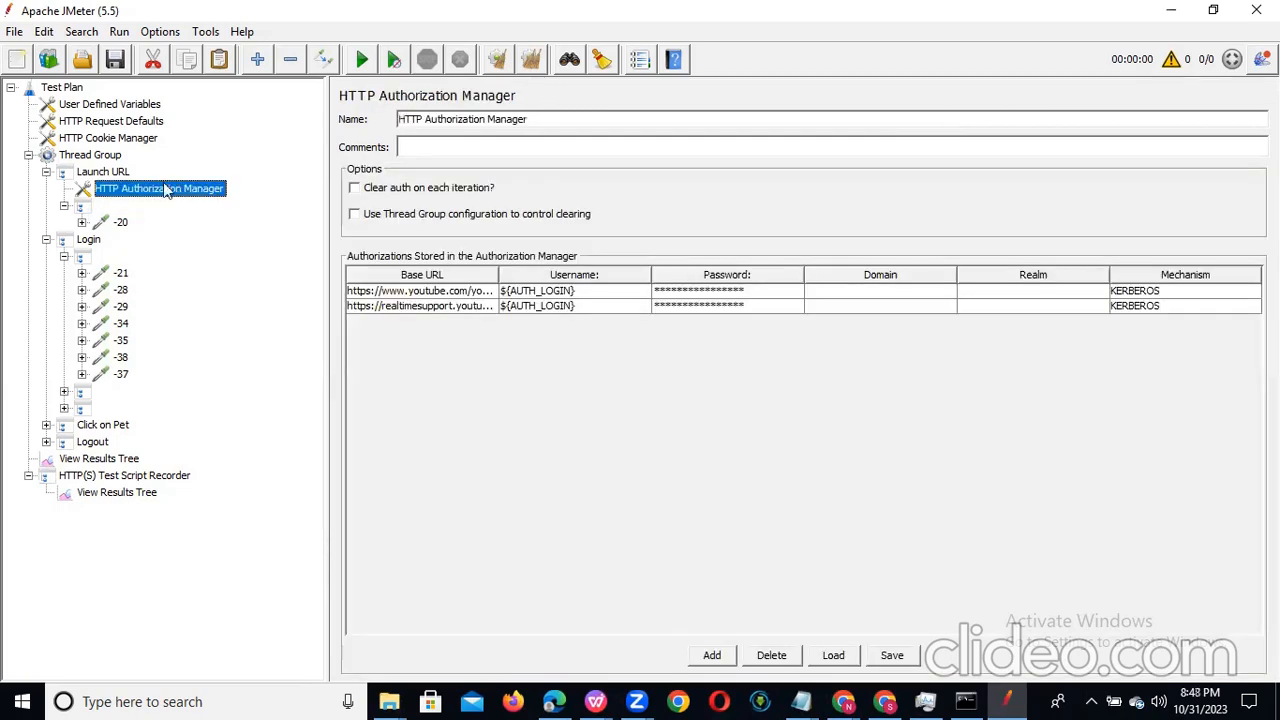
left_click(103, 174)
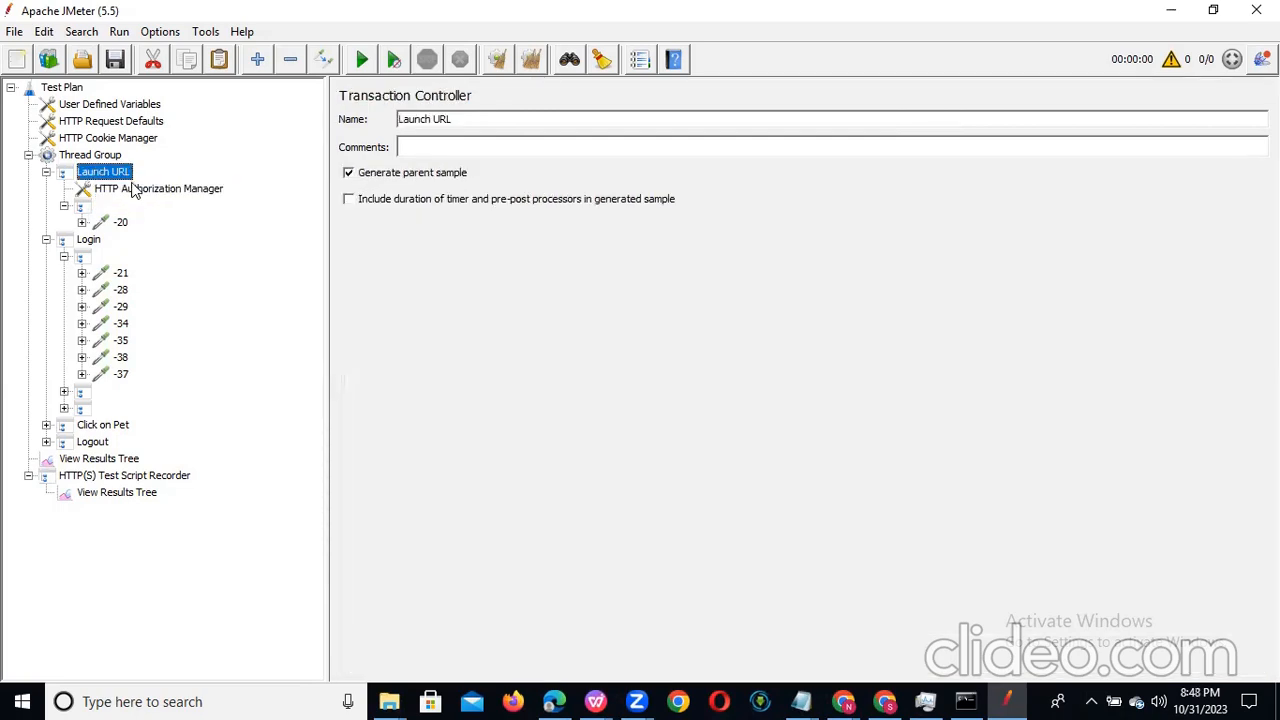
left_click(135, 193)
right_click(133, 186)
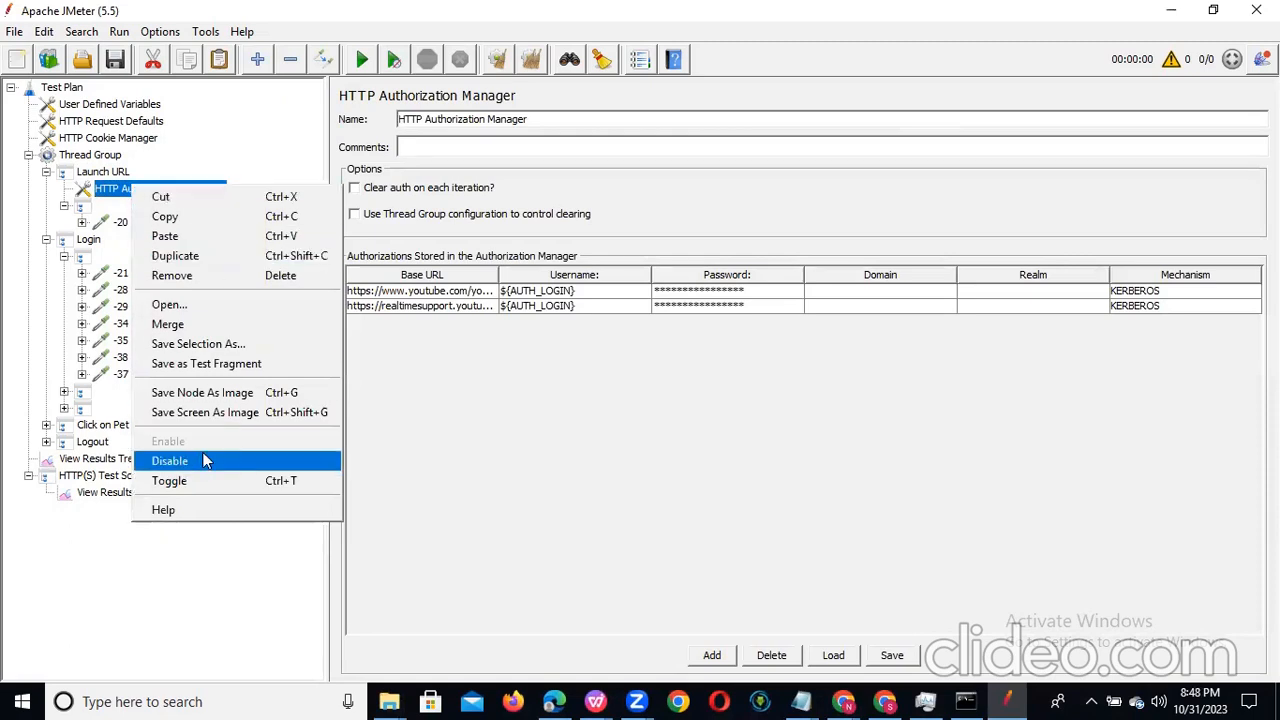
left_click(260, 282)
left_click(597, 372)
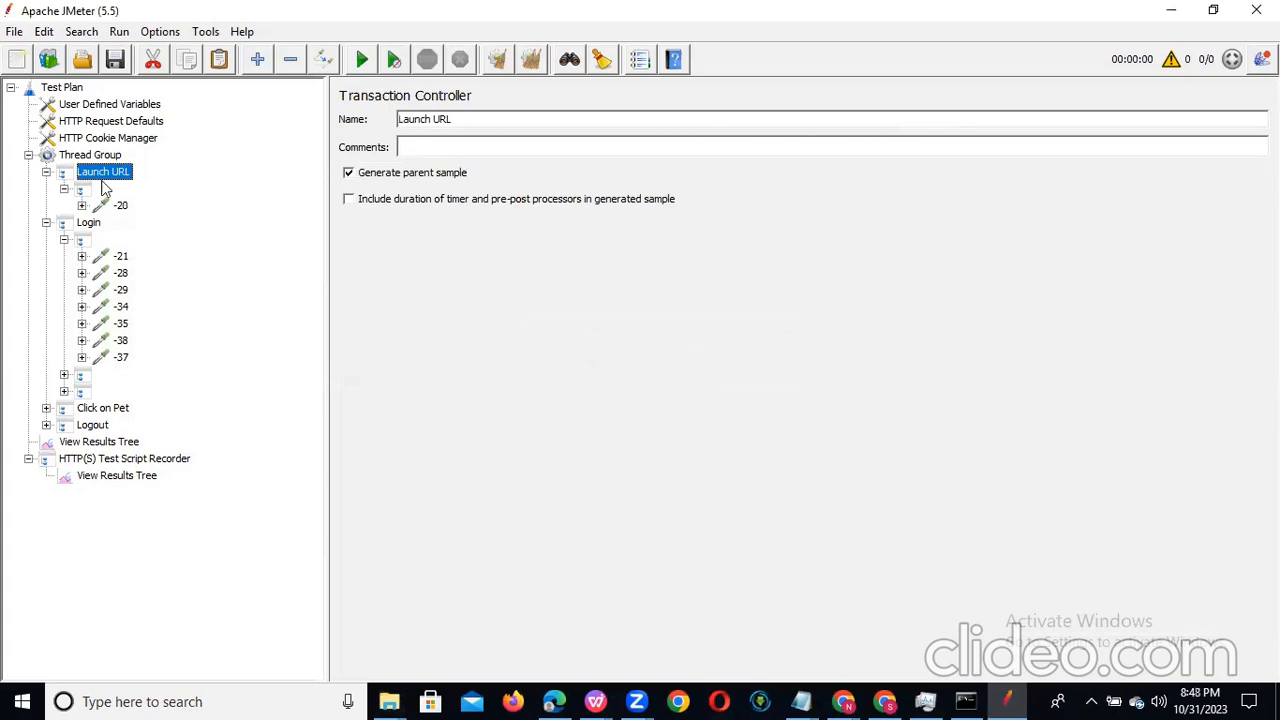
left_click(64, 189)
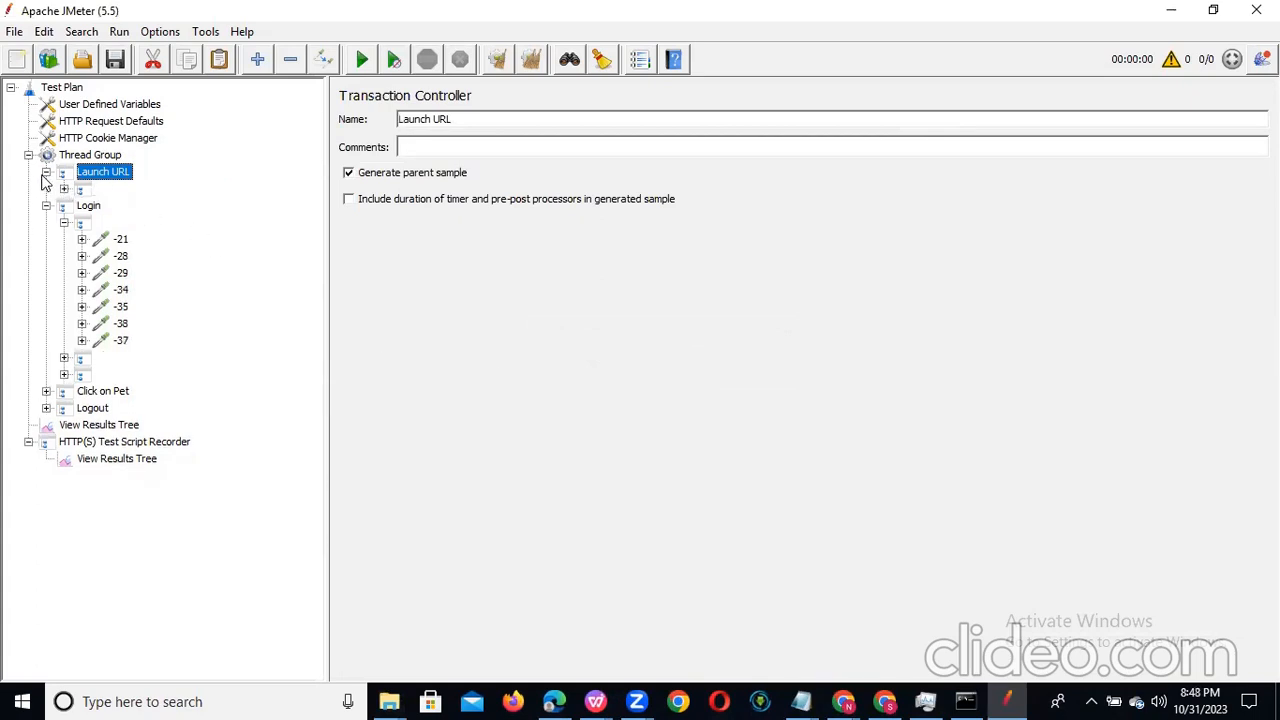
left_click(46, 173)
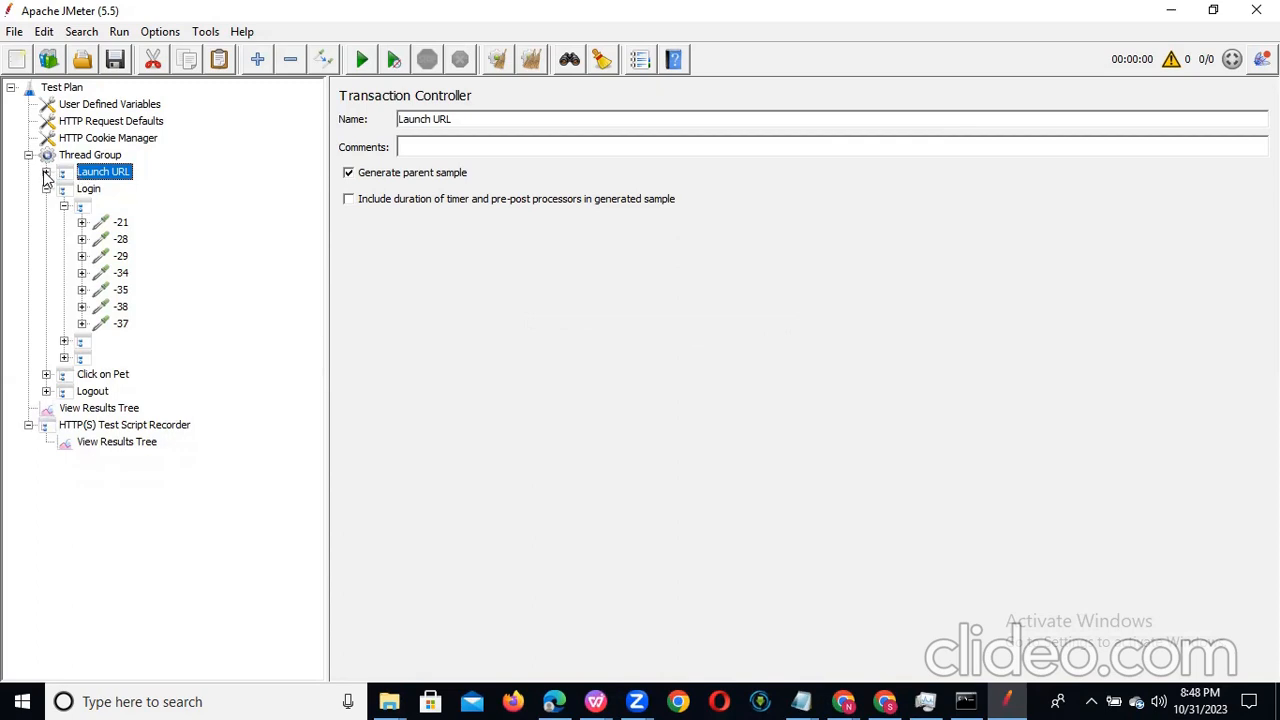
Step: Examine the server, path and body of each request in Login's first unnamed controller, from -21 to -37
left_click(88, 207)
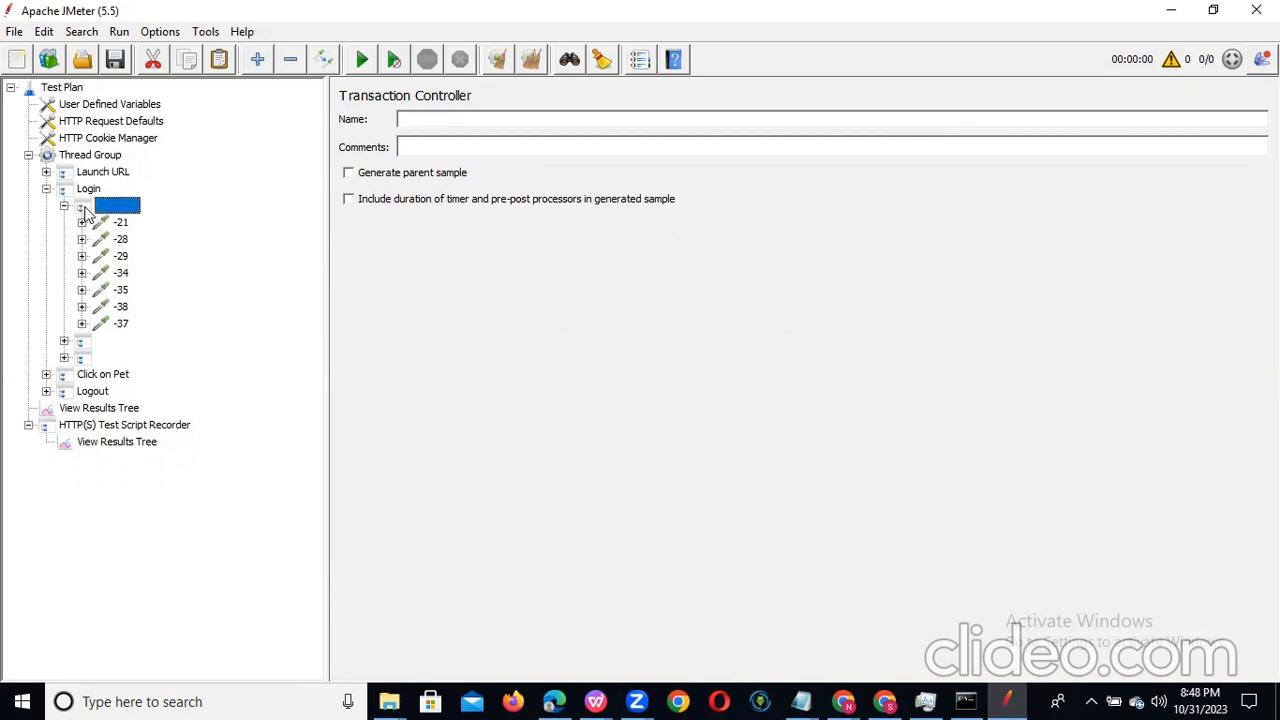
left_click(114, 223)
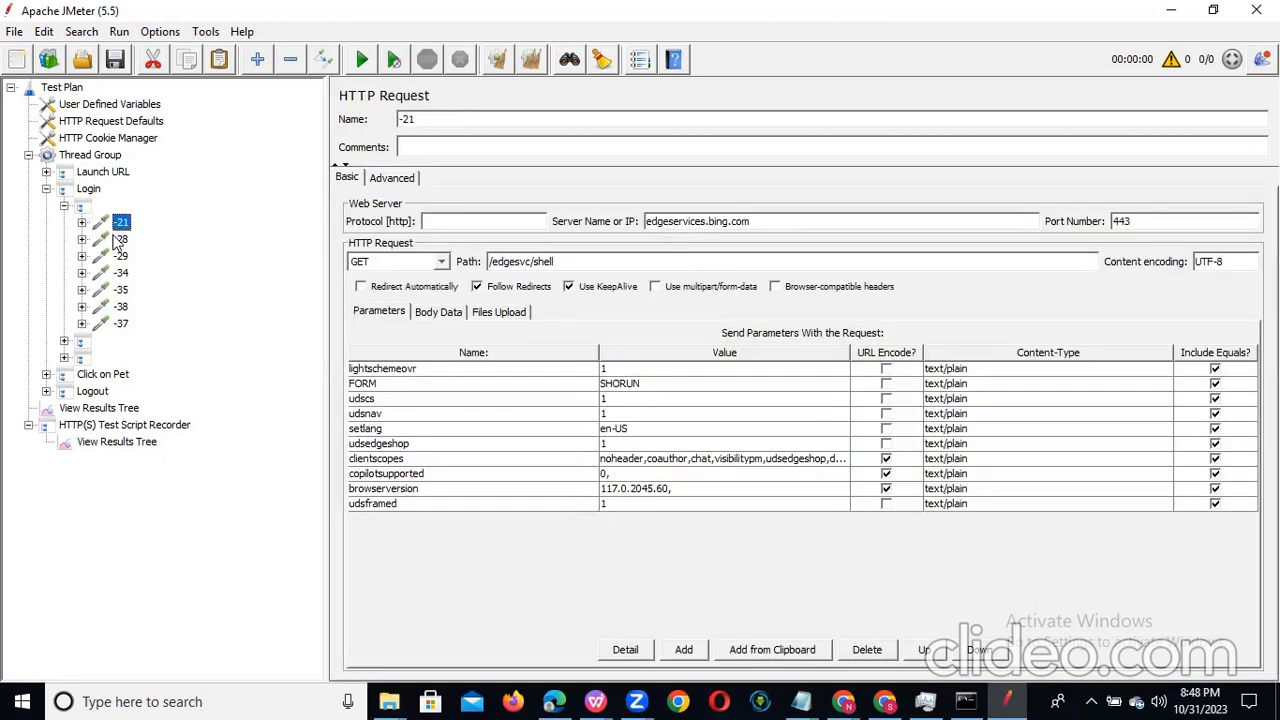
left_click(119, 240)
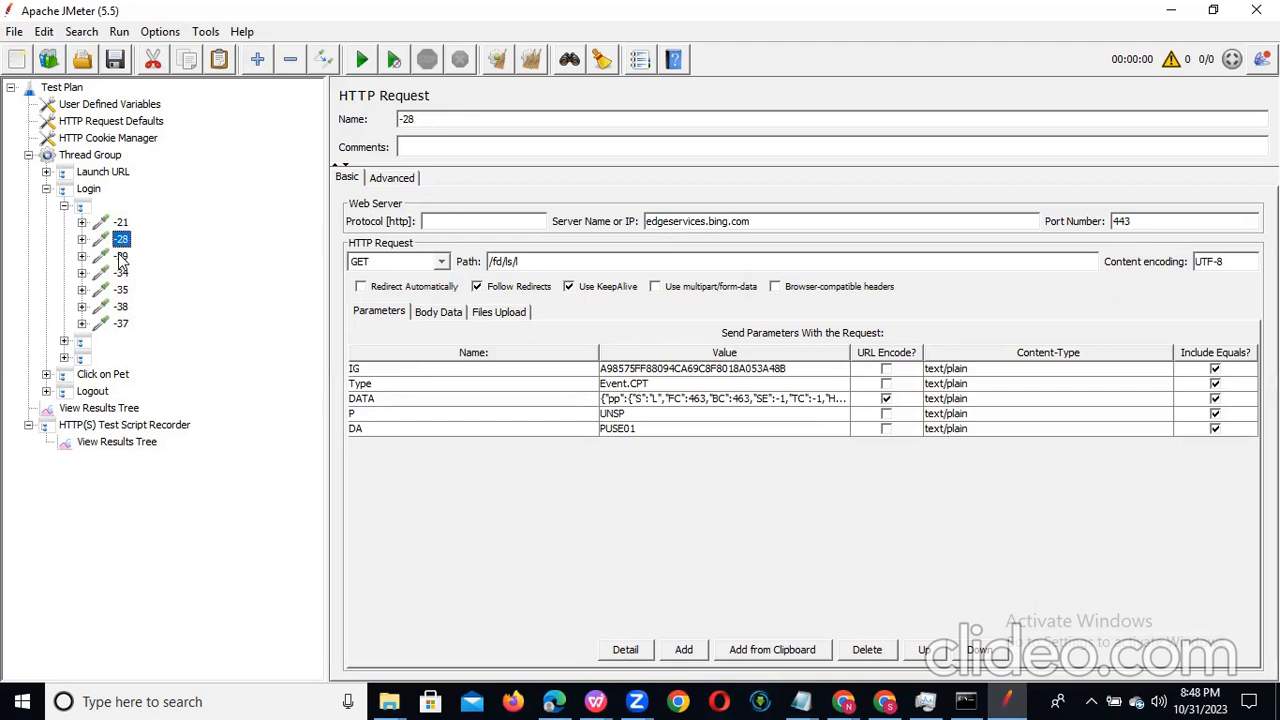
left_click(121, 257)
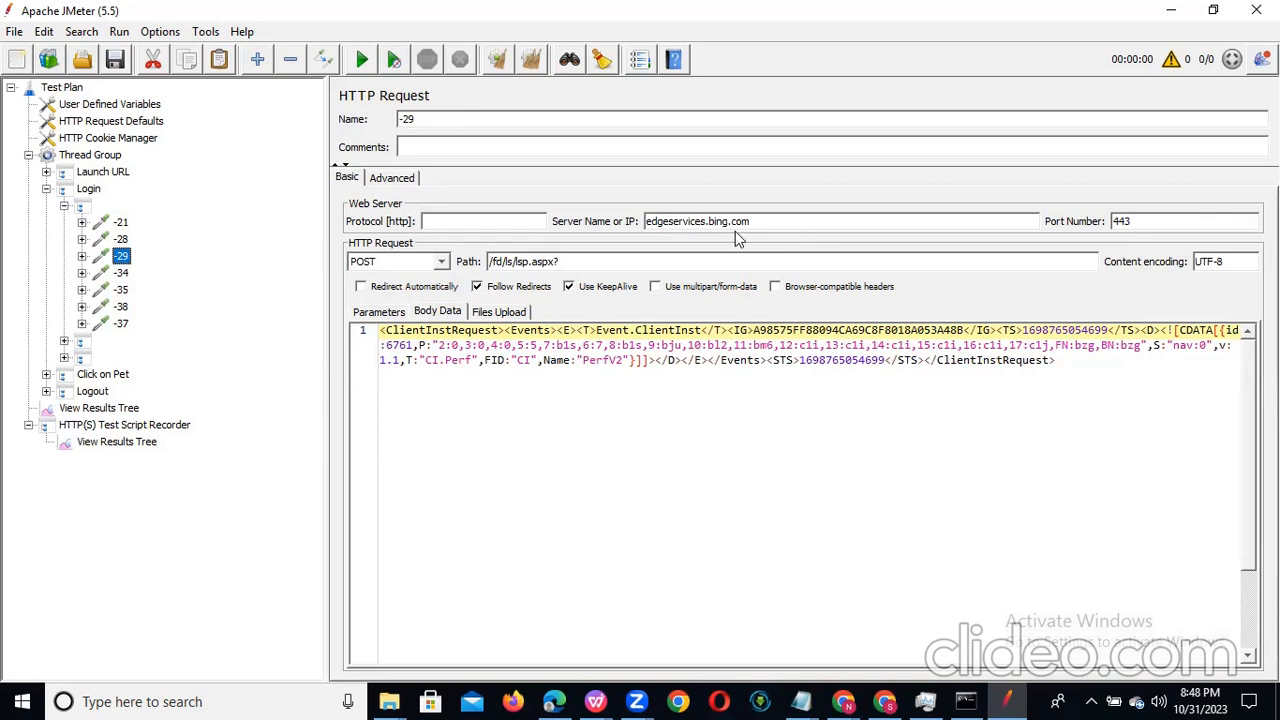
left_click(121, 275)
key("Down")
key("Down")
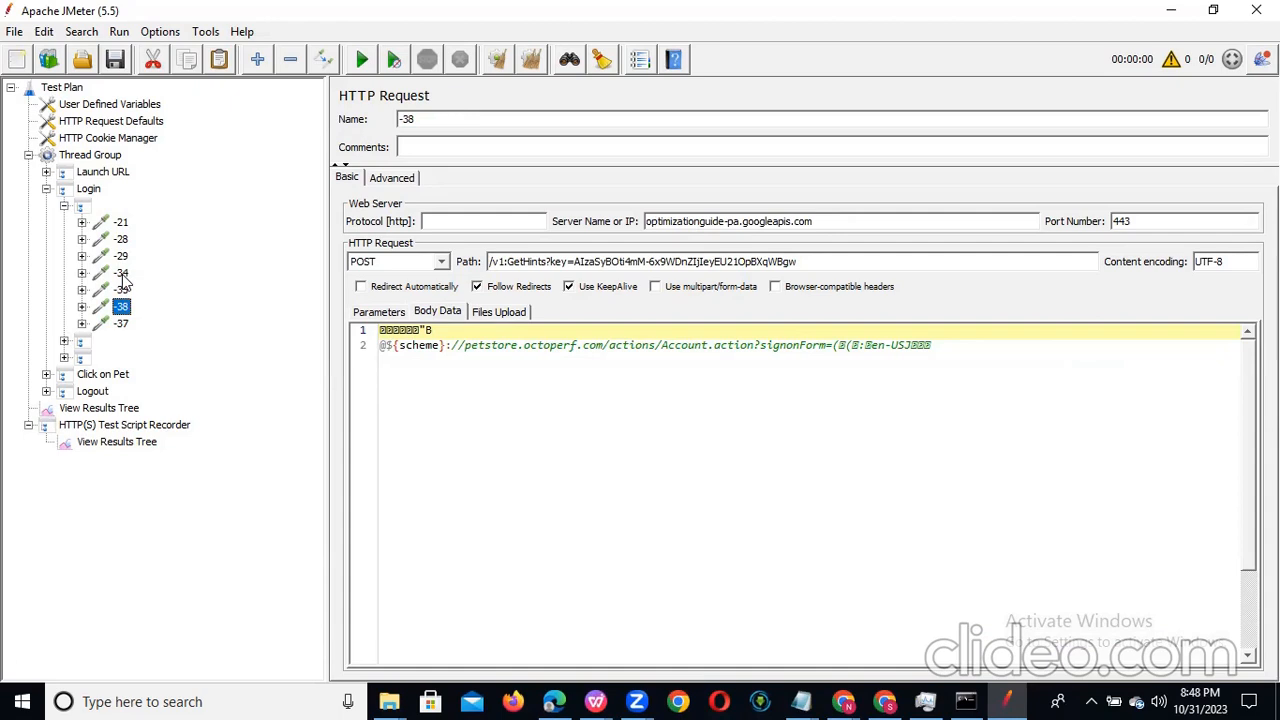
key("Down")
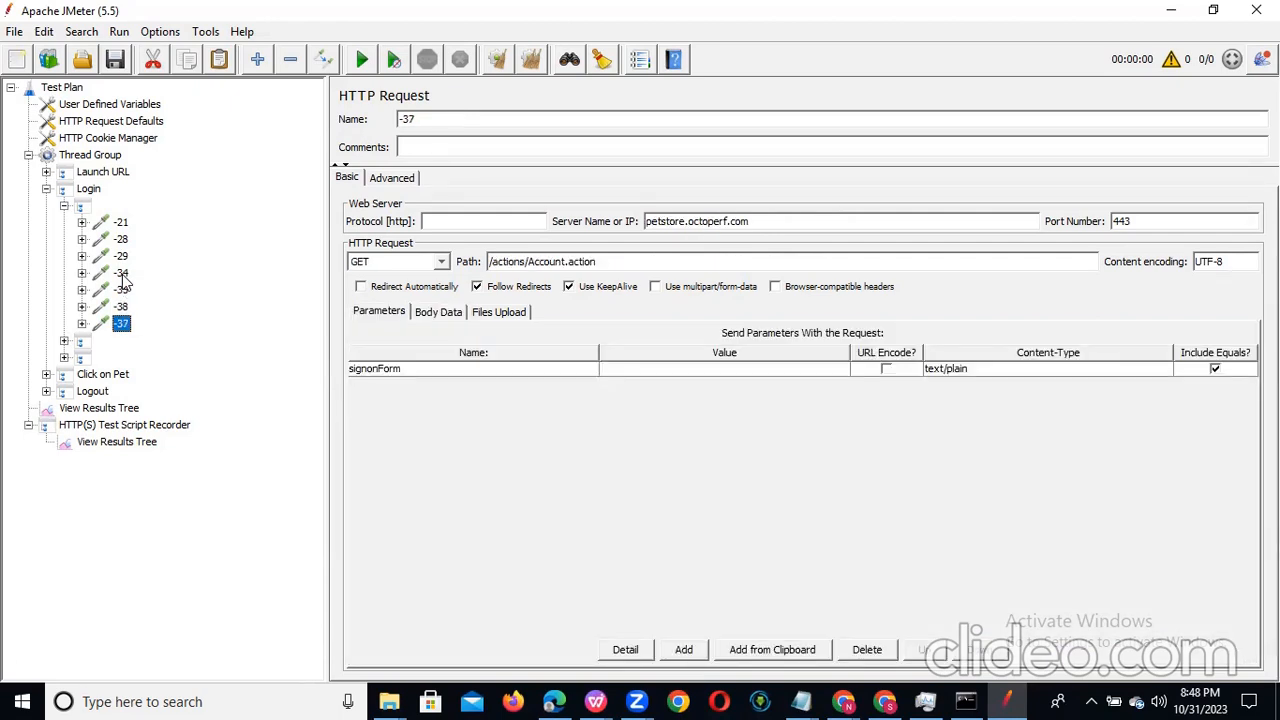
Step: Expand Login's second and third unnamed controllers and examine requests -39, -41, -40, -44 and -43
left_click(63, 342)
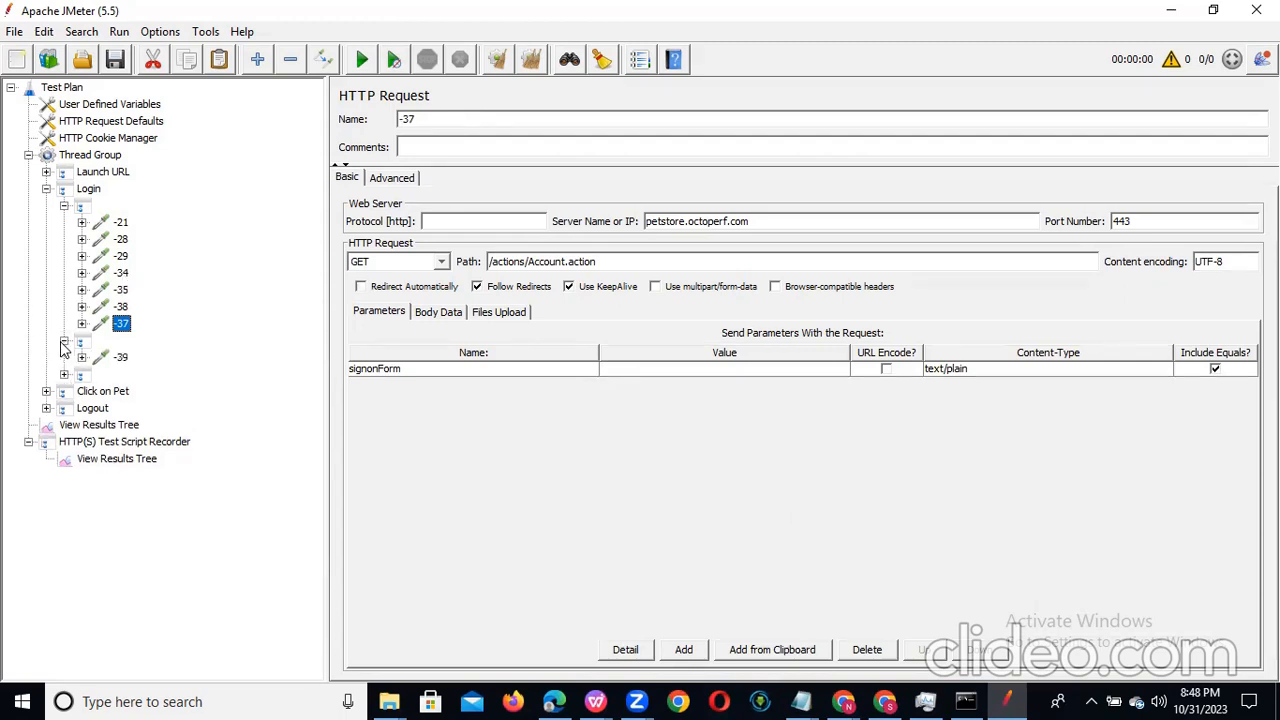
left_click(120, 358)
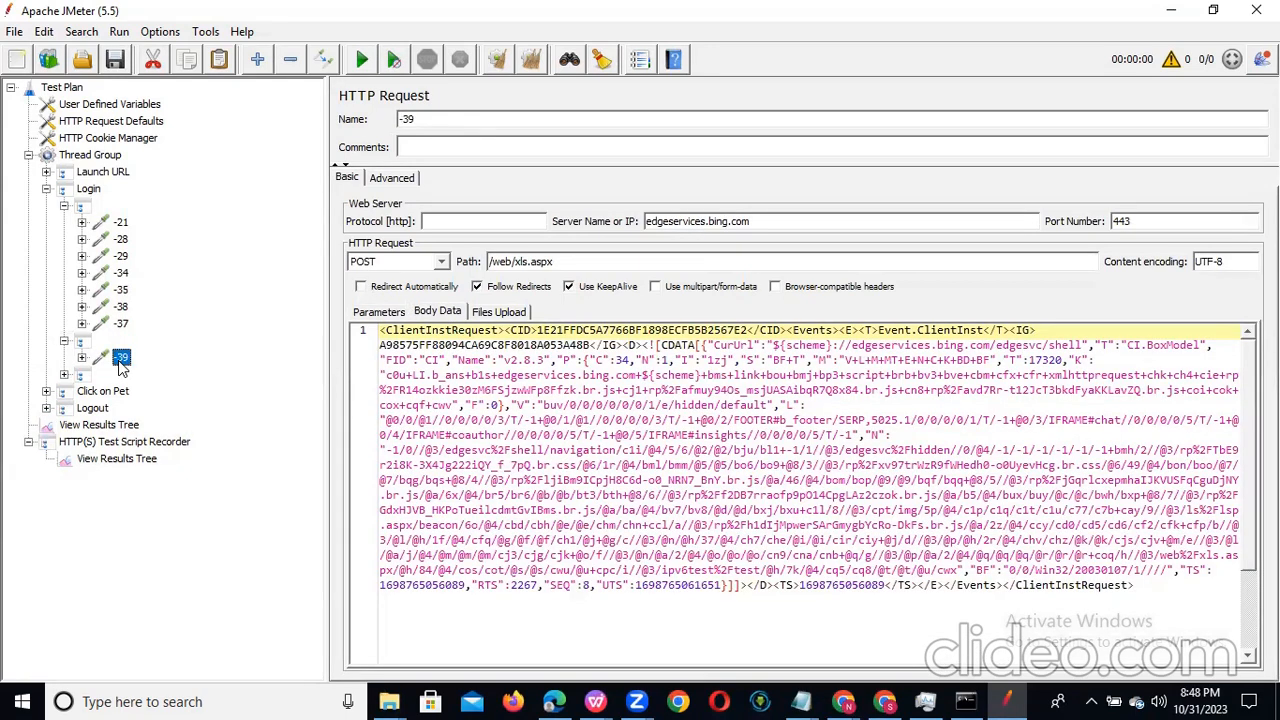
left_click(64, 375)
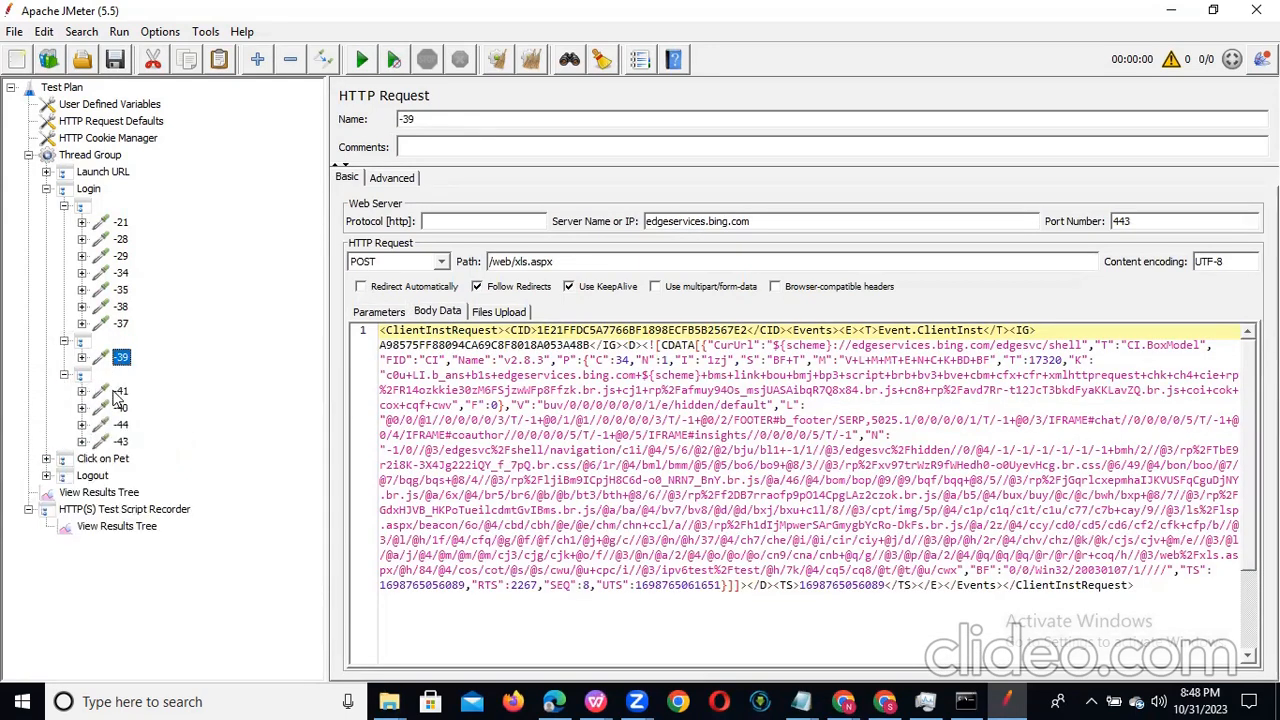
left_click(119, 392)
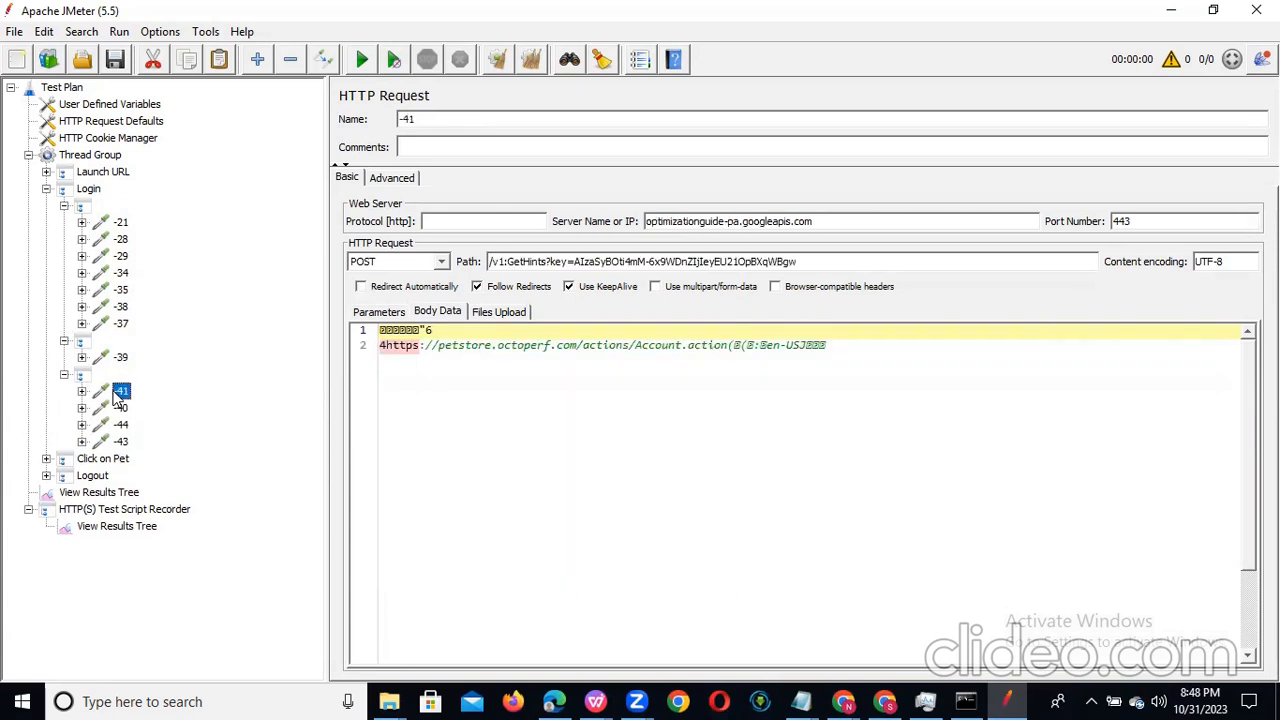
left_click(120, 408)
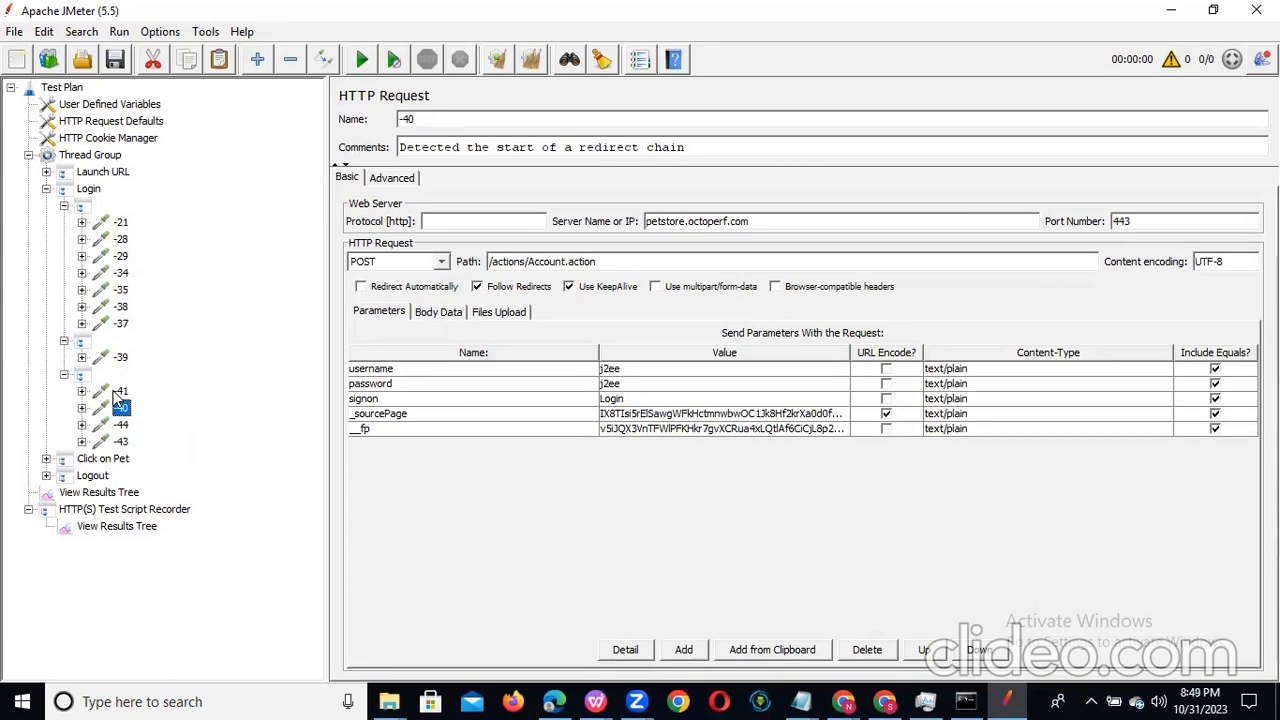
key("Down")
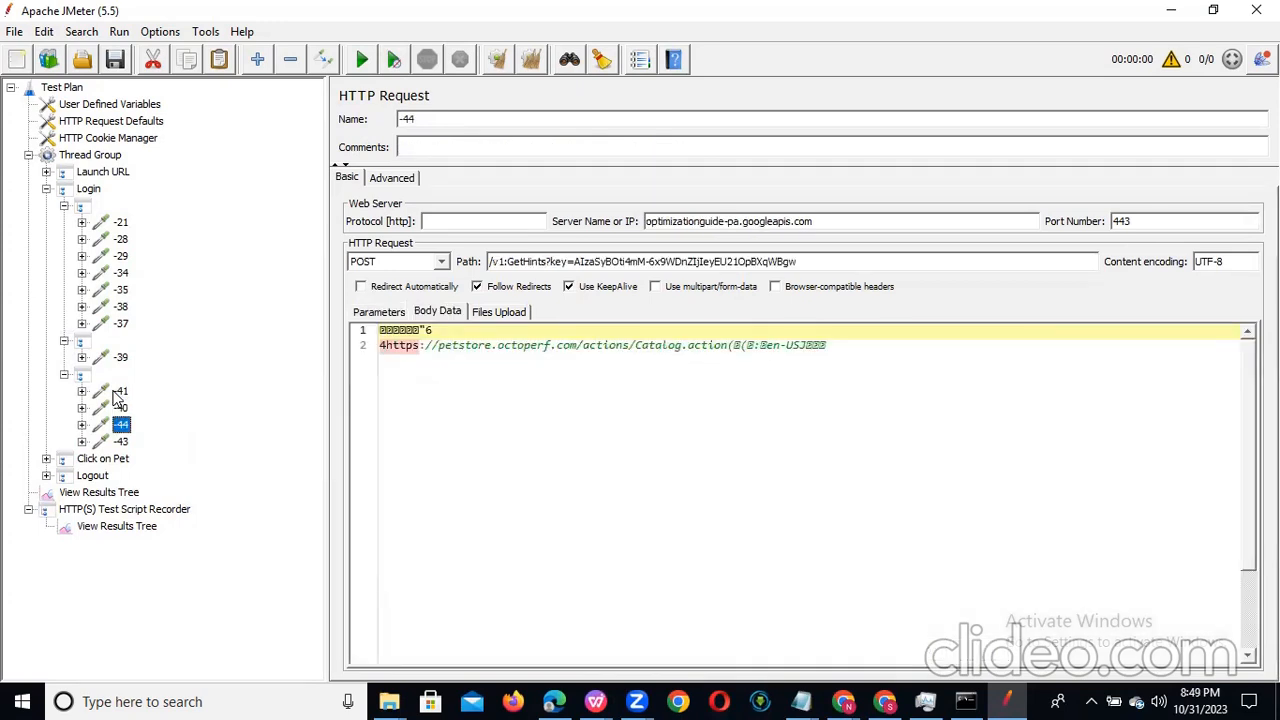
key("Down")
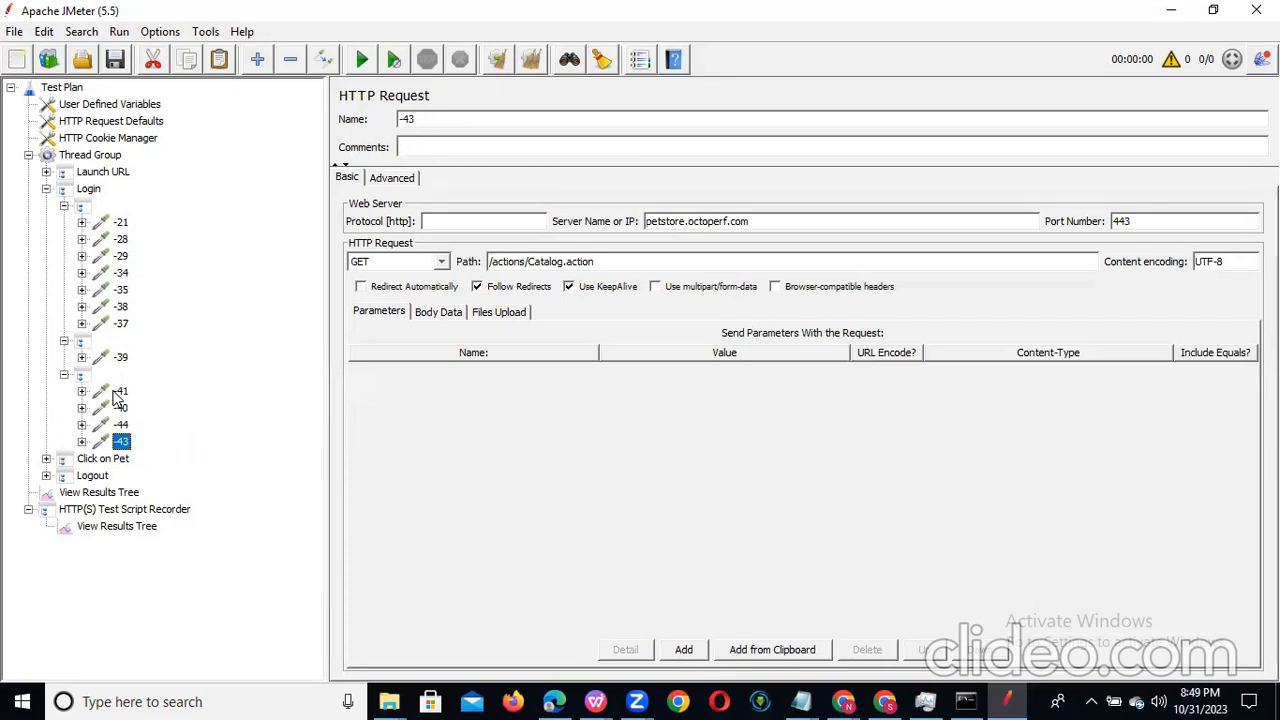
Step: Remove the unrelated requests -21, -28, -29, -34, -35 and -38 from Login's first unnamed controller
left_click(119, 227)
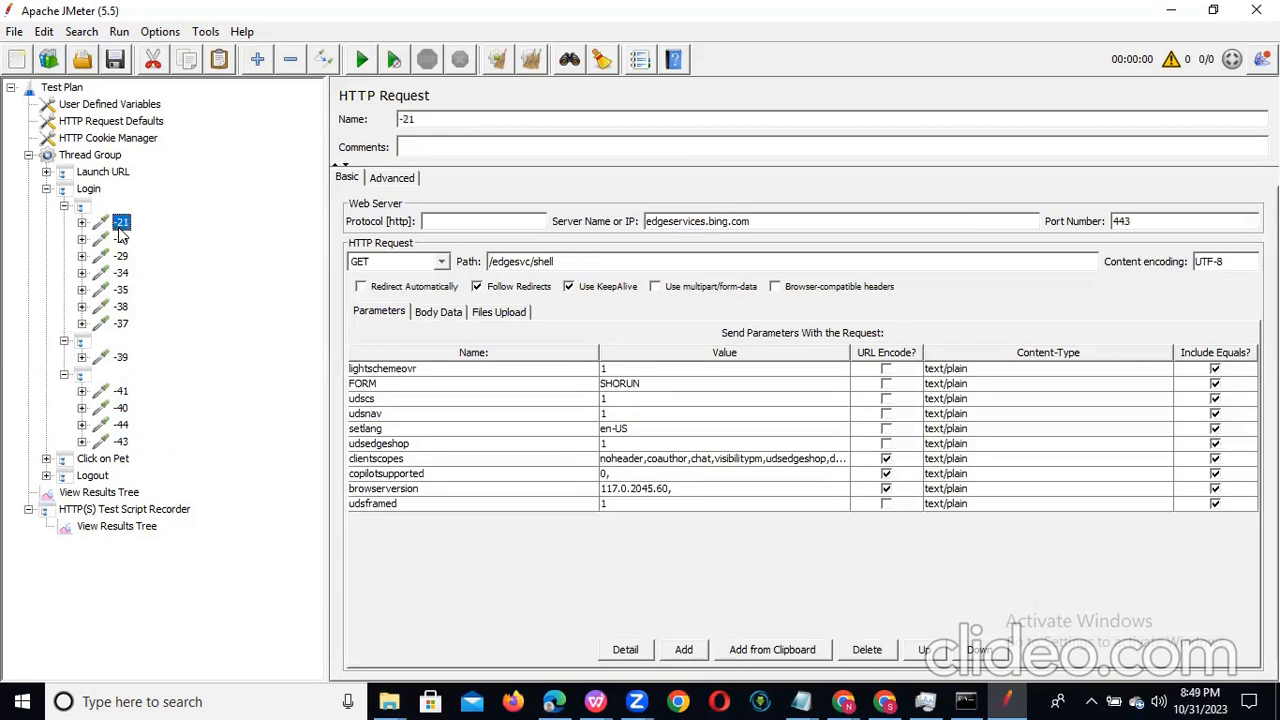
key("shift+Down")
key("shift+Down")
key("shift+Down")
key("shift+Down")
key("shift+Down")
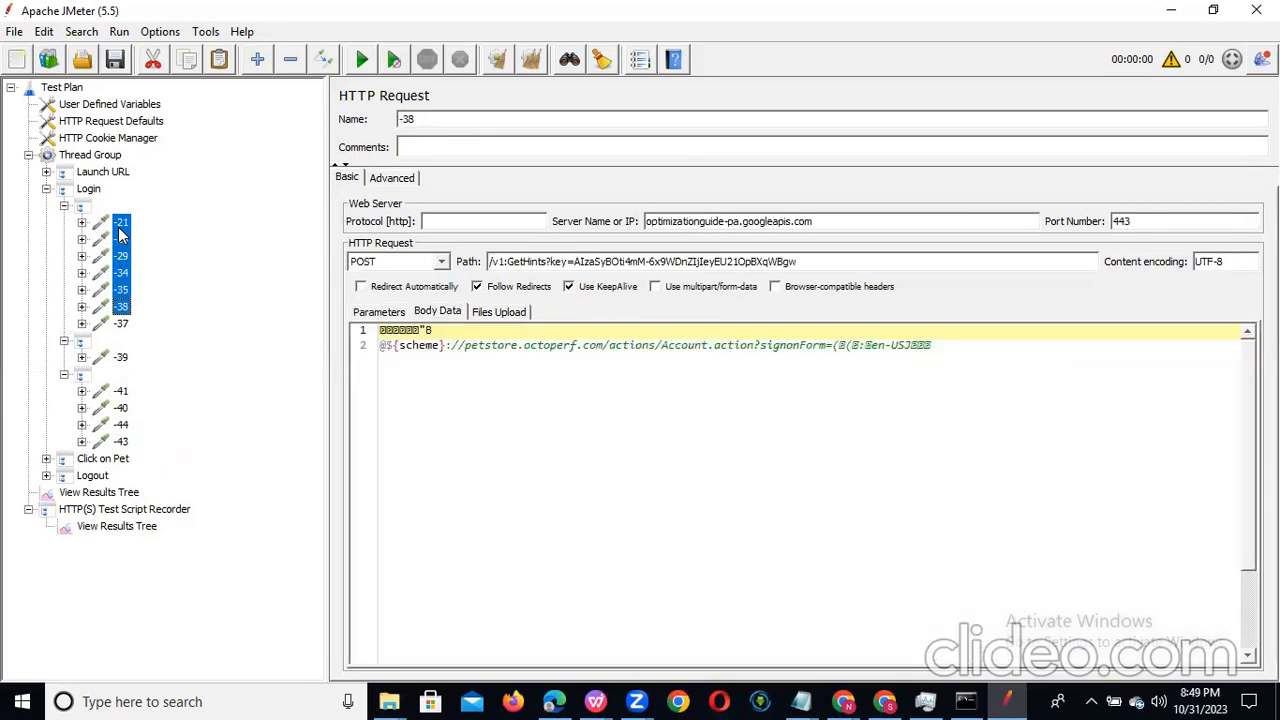
right_click(120, 230)
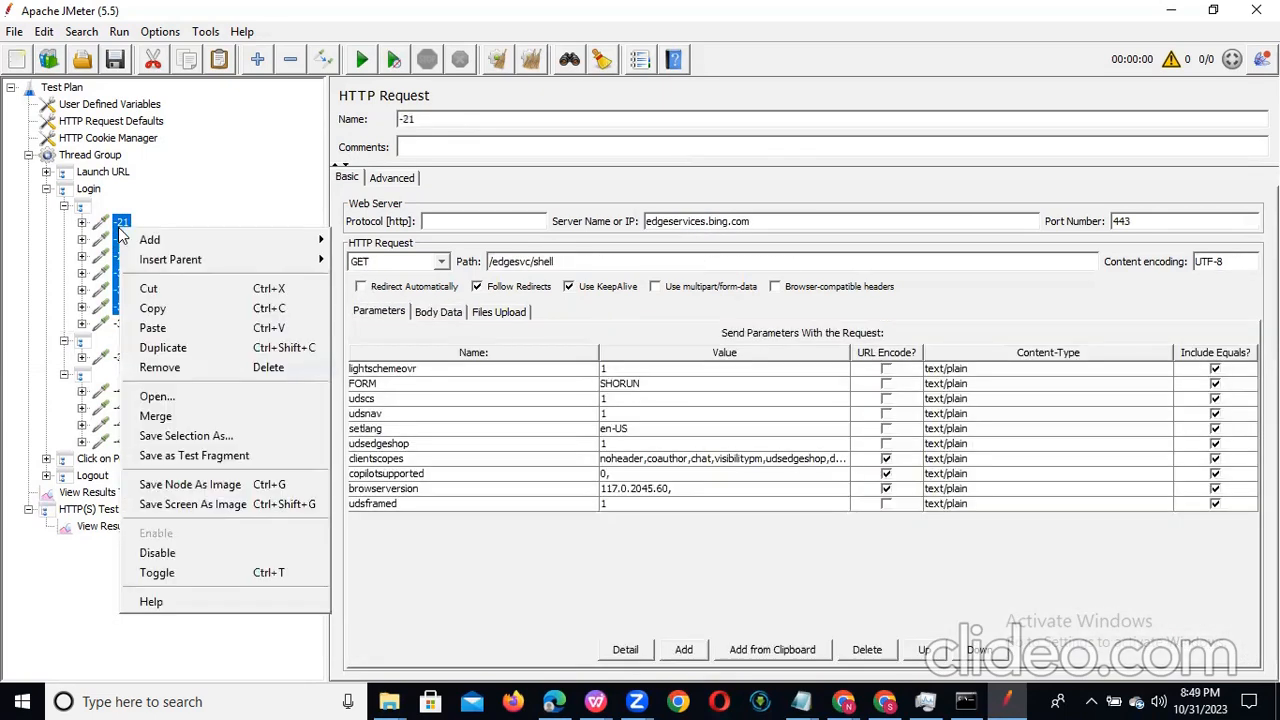
left_click(227, 367)
left_click(600, 380)
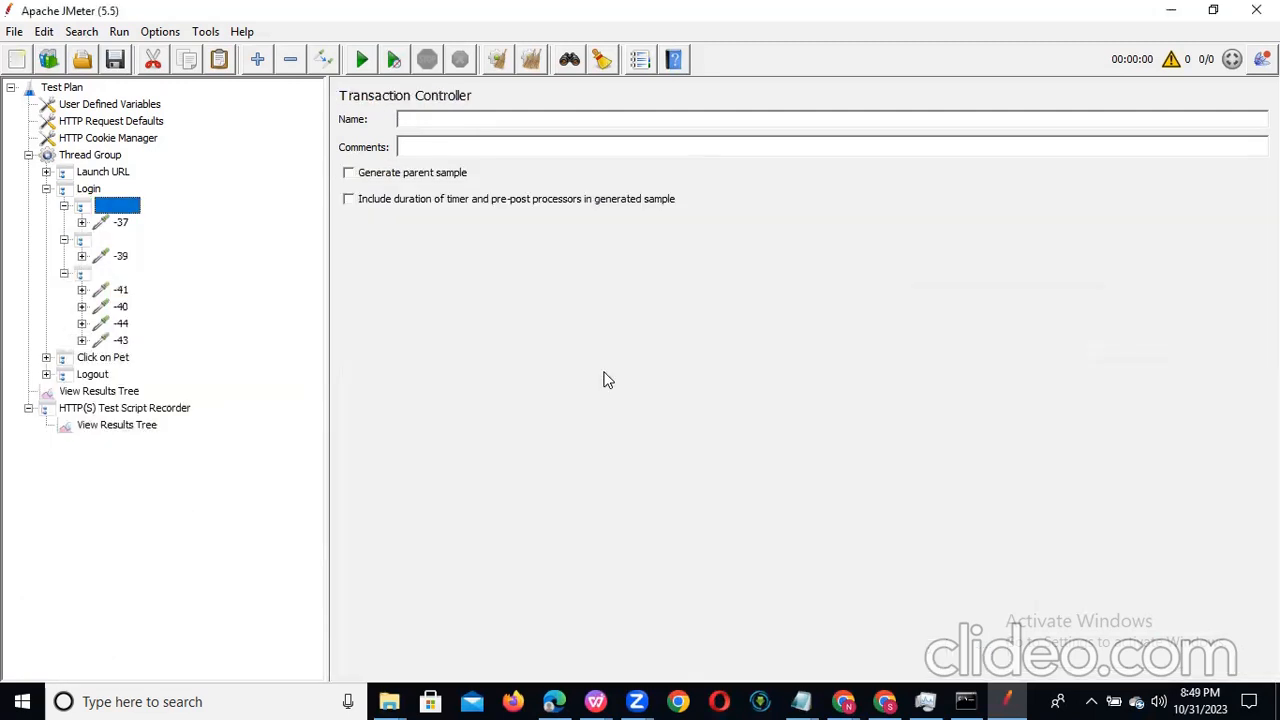
Step: Remove the unrelated Bing request -39 from Login's second unnamed controller
left_click(120, 222)
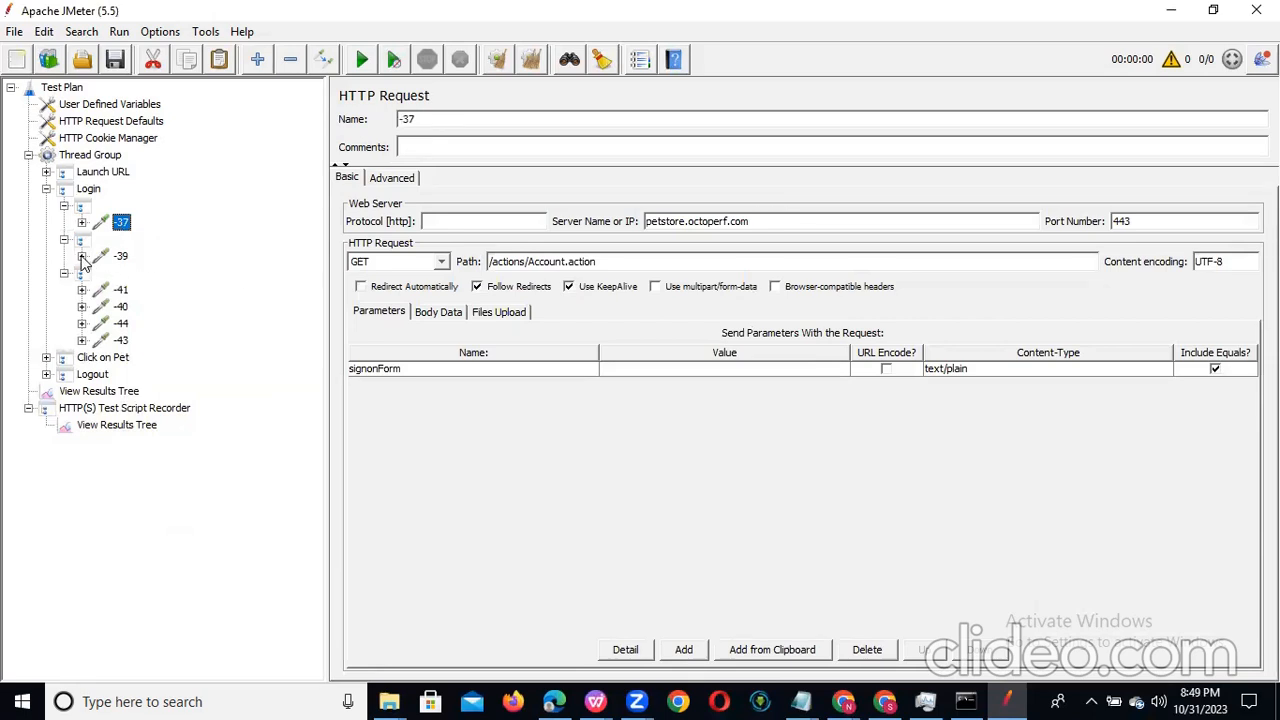
left_click(82, 257)
left_click(124, 258)
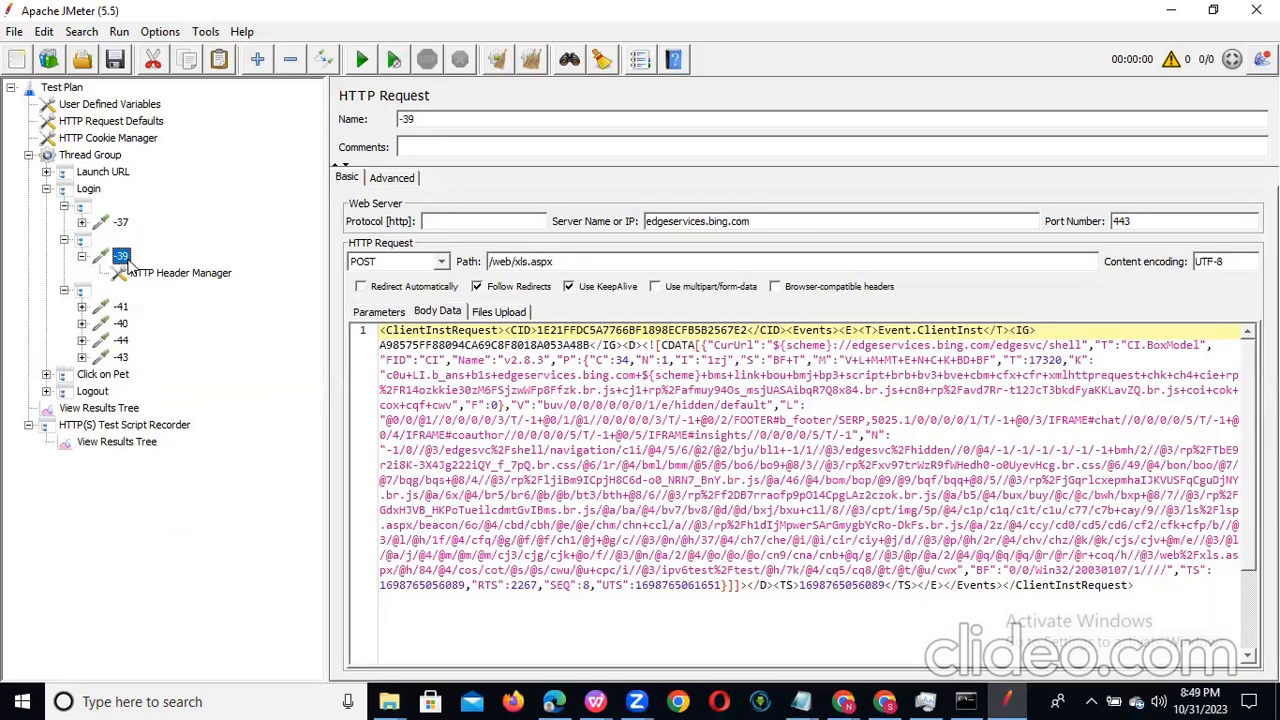
right_click(127, 263)
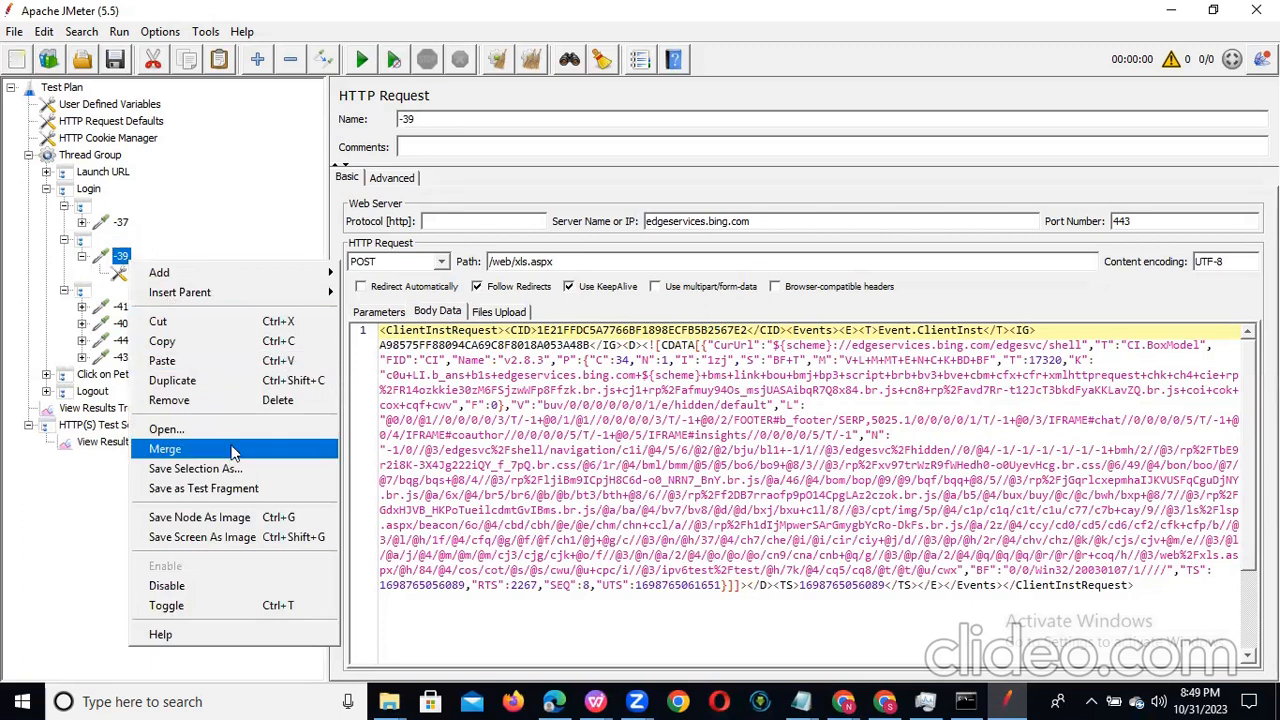
left_click(232, 401)
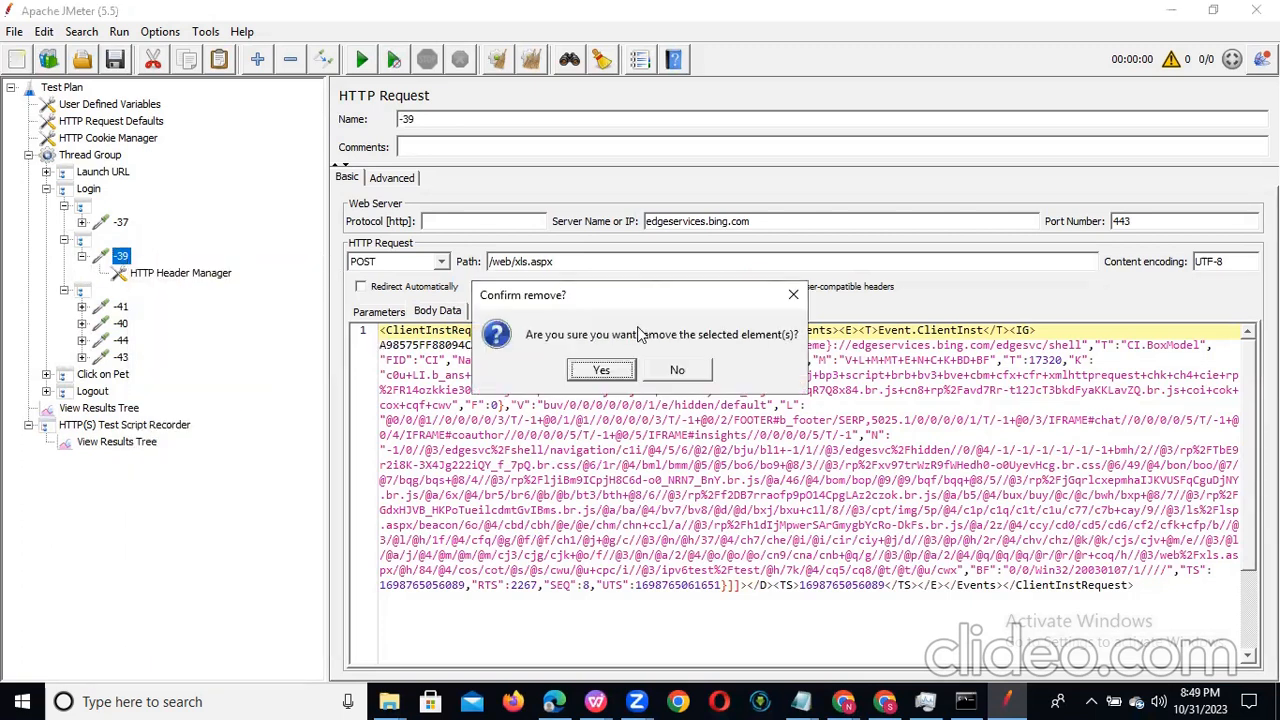
left_click(603, 370)
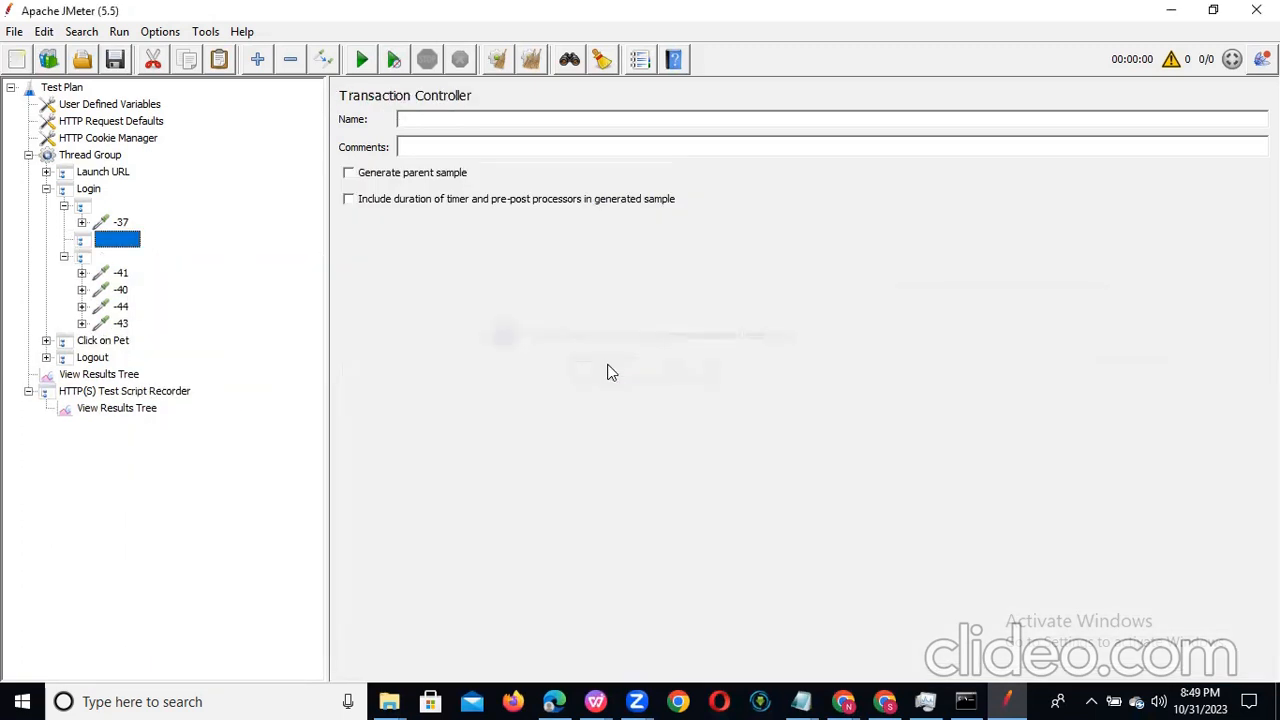
Step: Recheck the server and path of requests -41, -44, -43 and -40 in Login's last unnamed controller
left_click(120, 275)
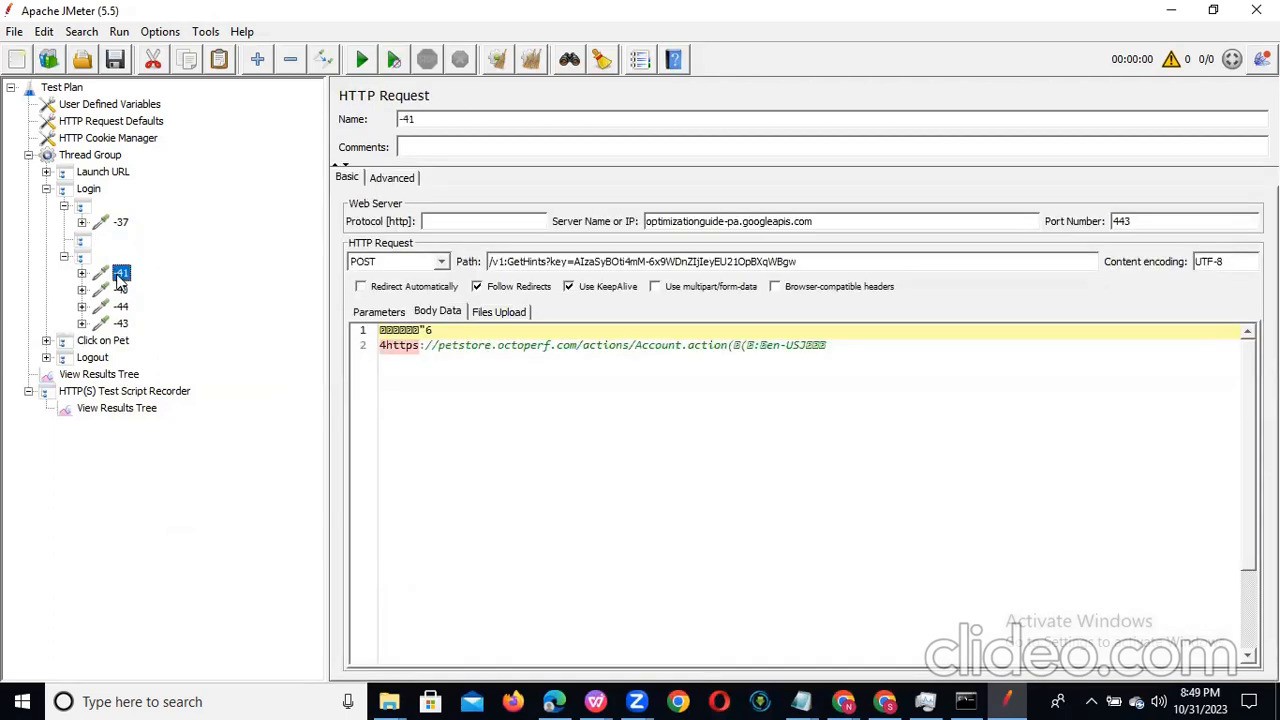
left_click(120, 306)
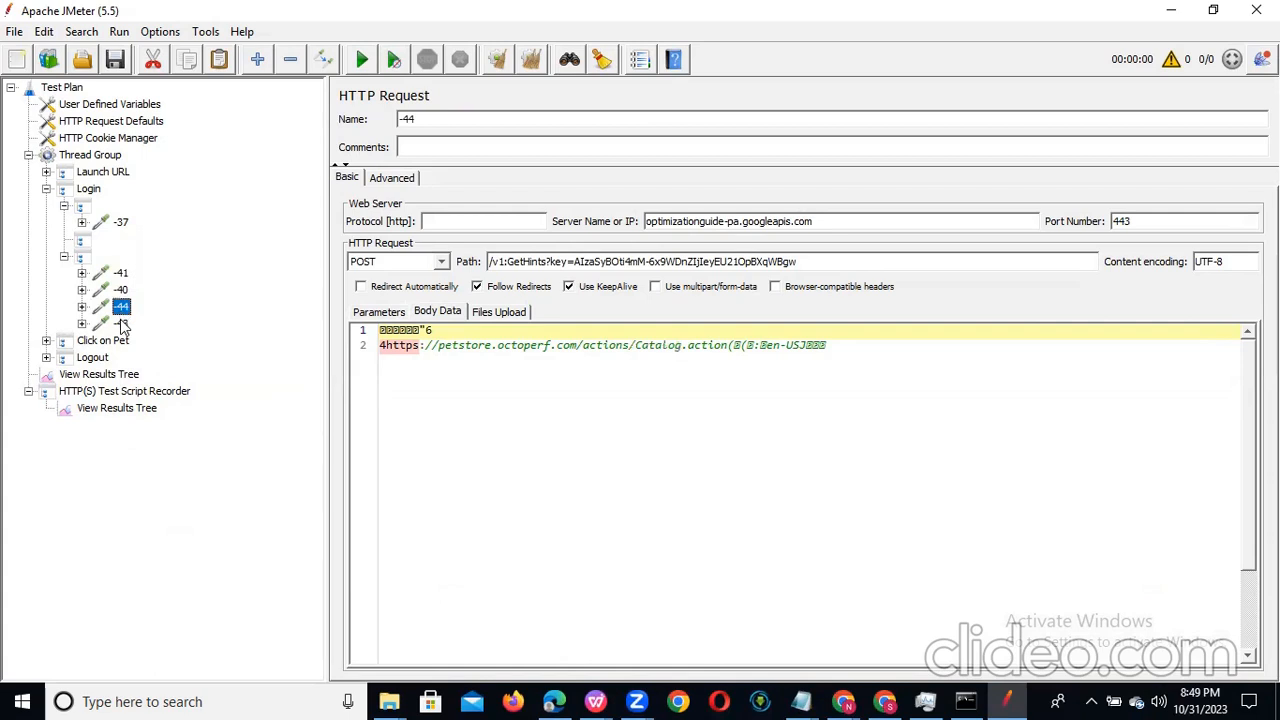
left_click(121, 324)
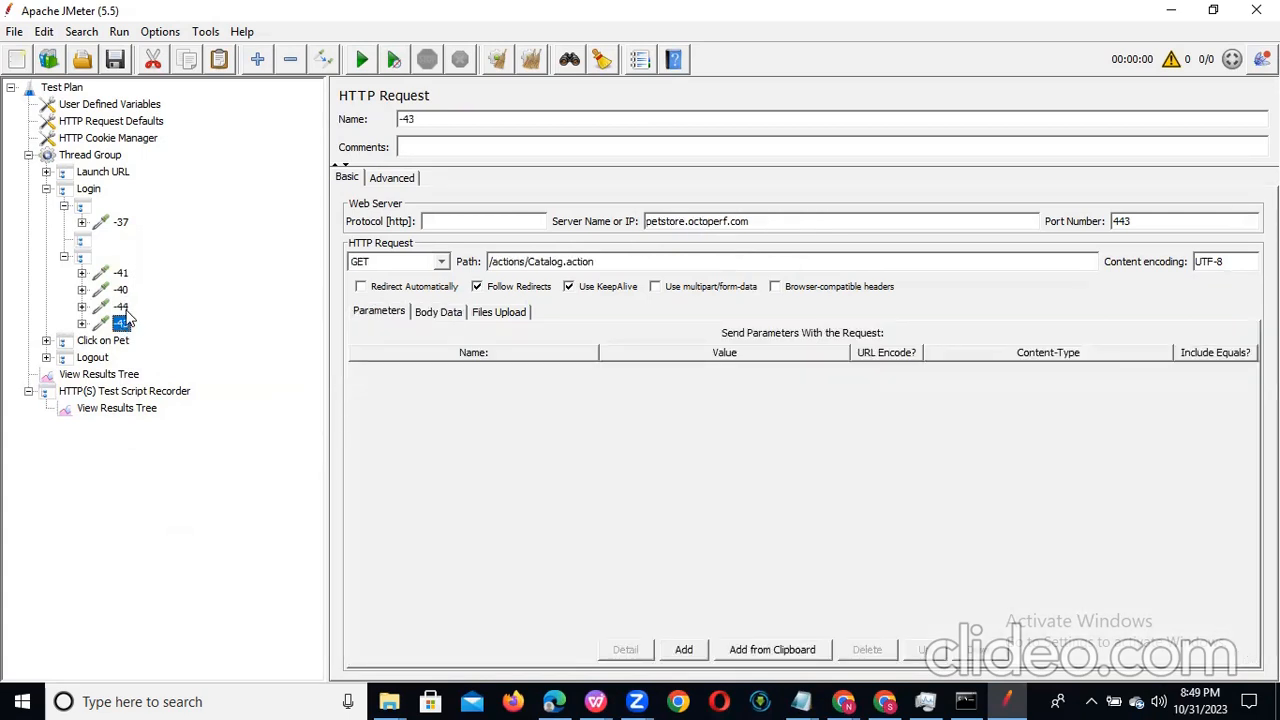
left_click(82, 243)
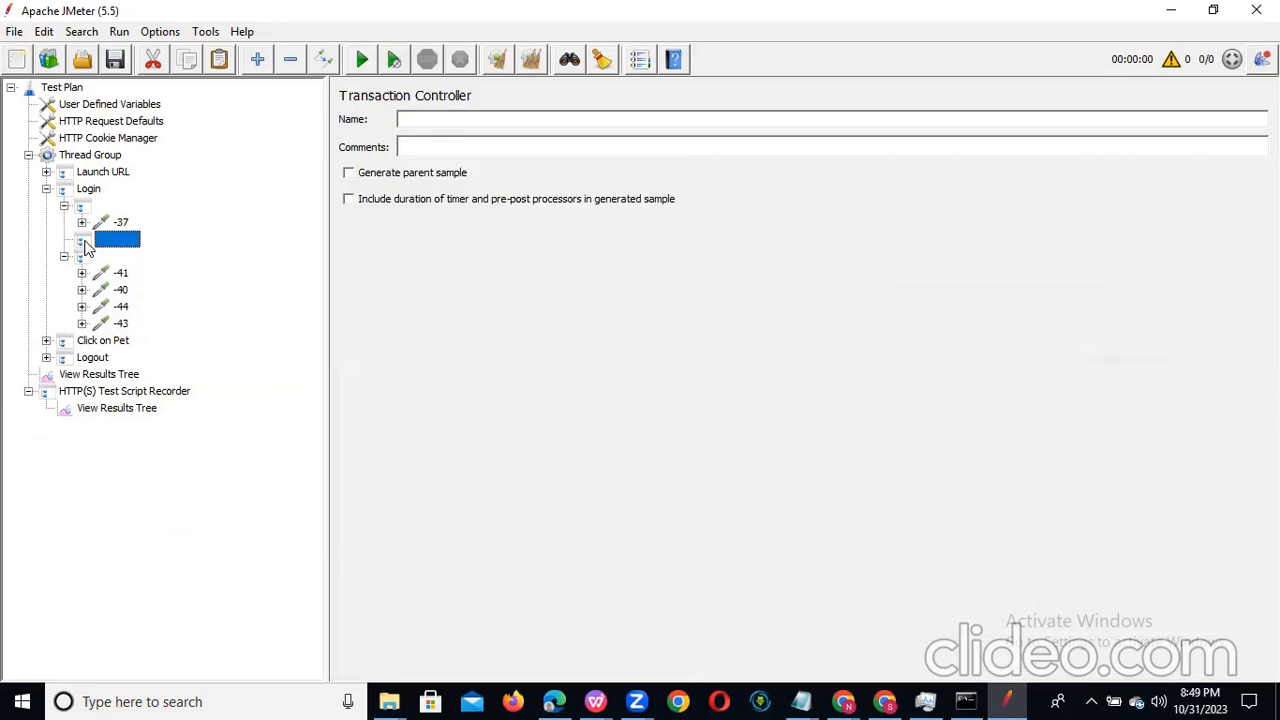
left_click(119, 274)
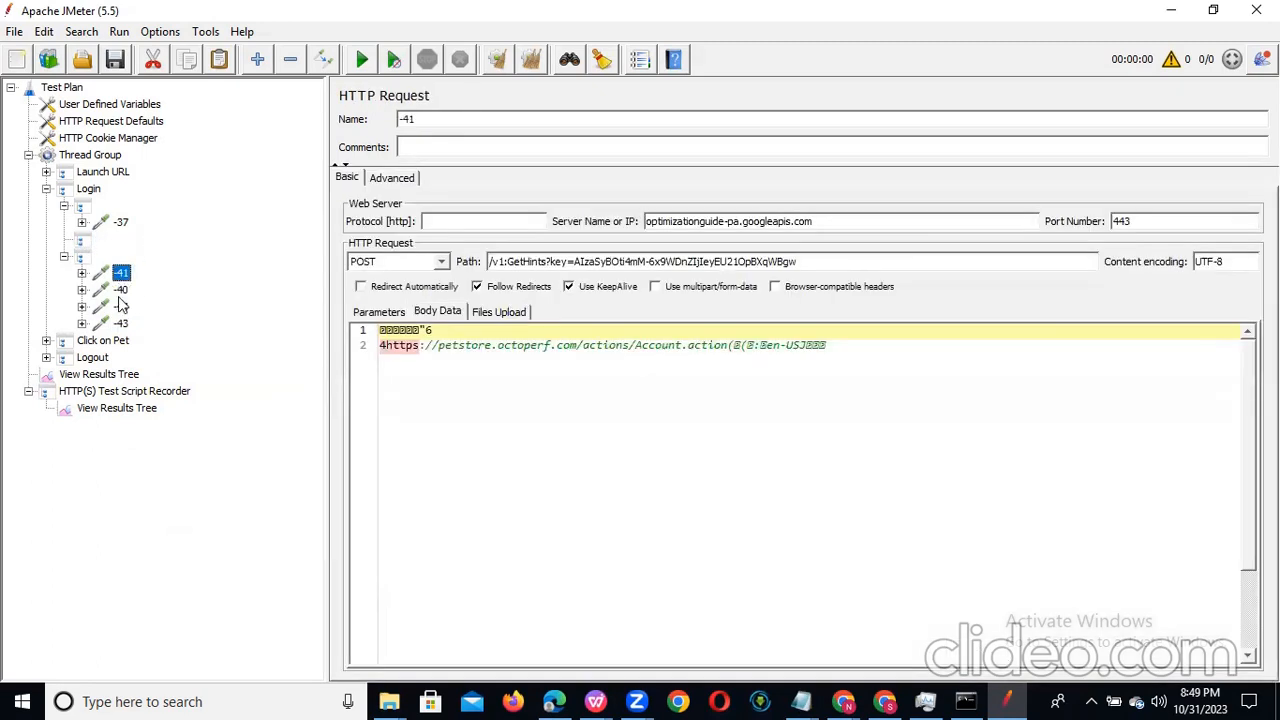
left_click(122, 290)
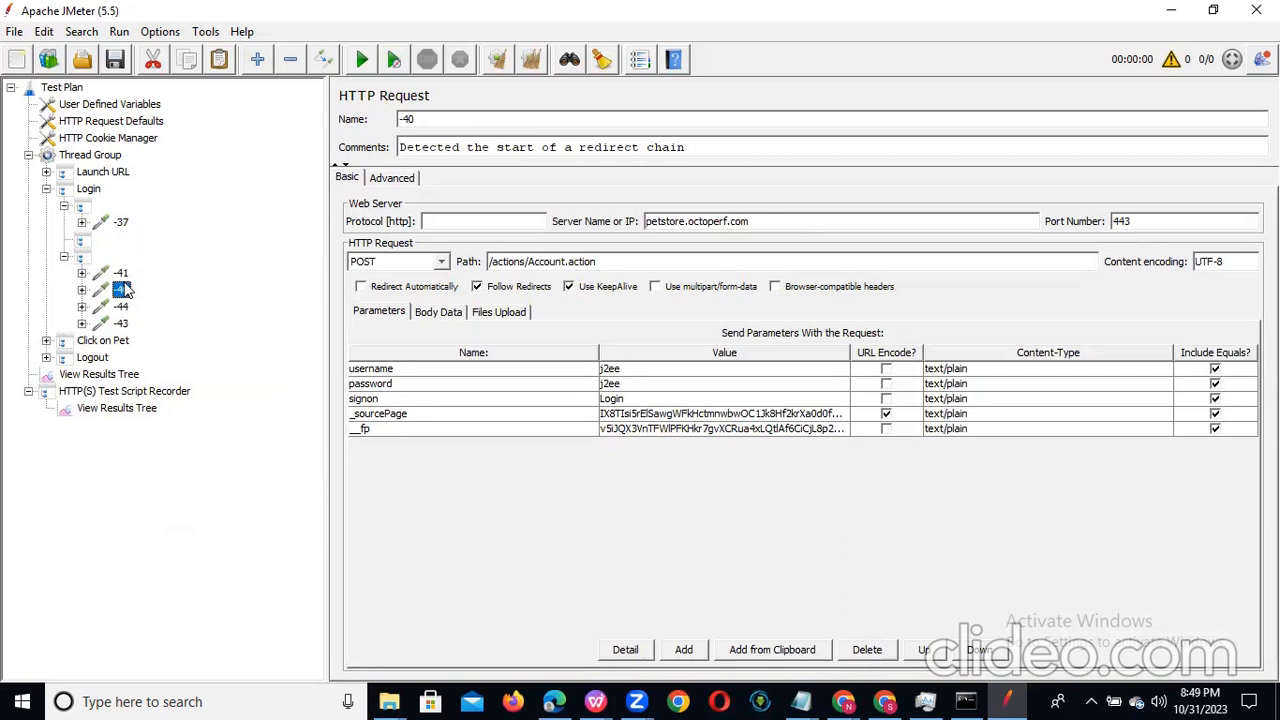
Step: Remove the unrelated googleapis request -41 from Login's last unnamed controller
left_click(121, 274)
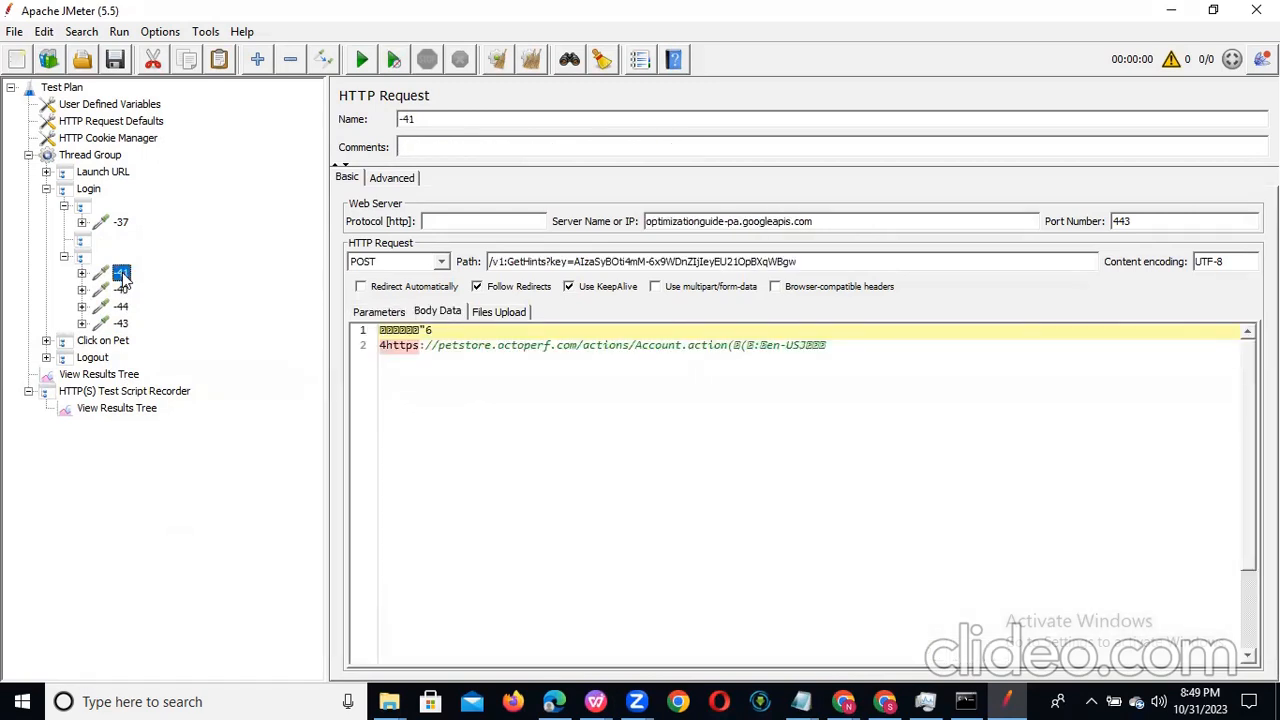
right_click(122, 274)
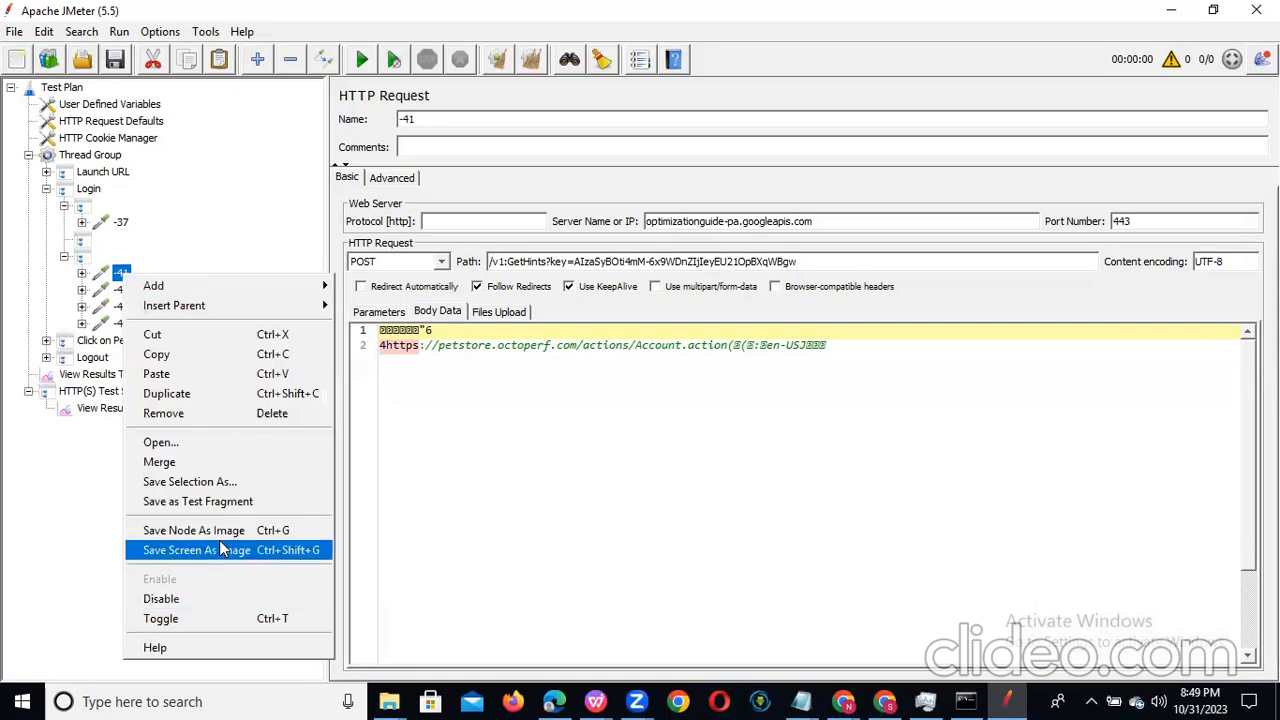
left_click(268, 415)
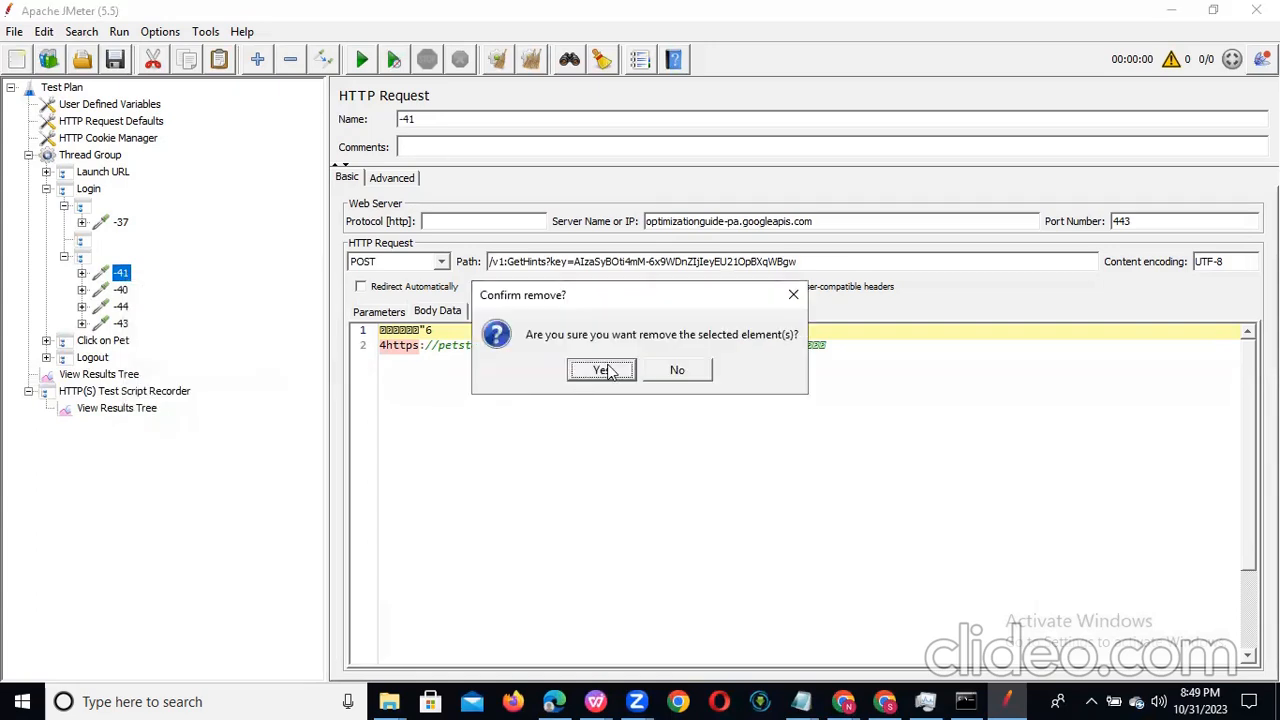
left_click(605, 370)
Step: Compare requests -40, -44 and -43 in Login's last unnamed controller and remove the unrelated googleapis request -44
left_click(121, 273)
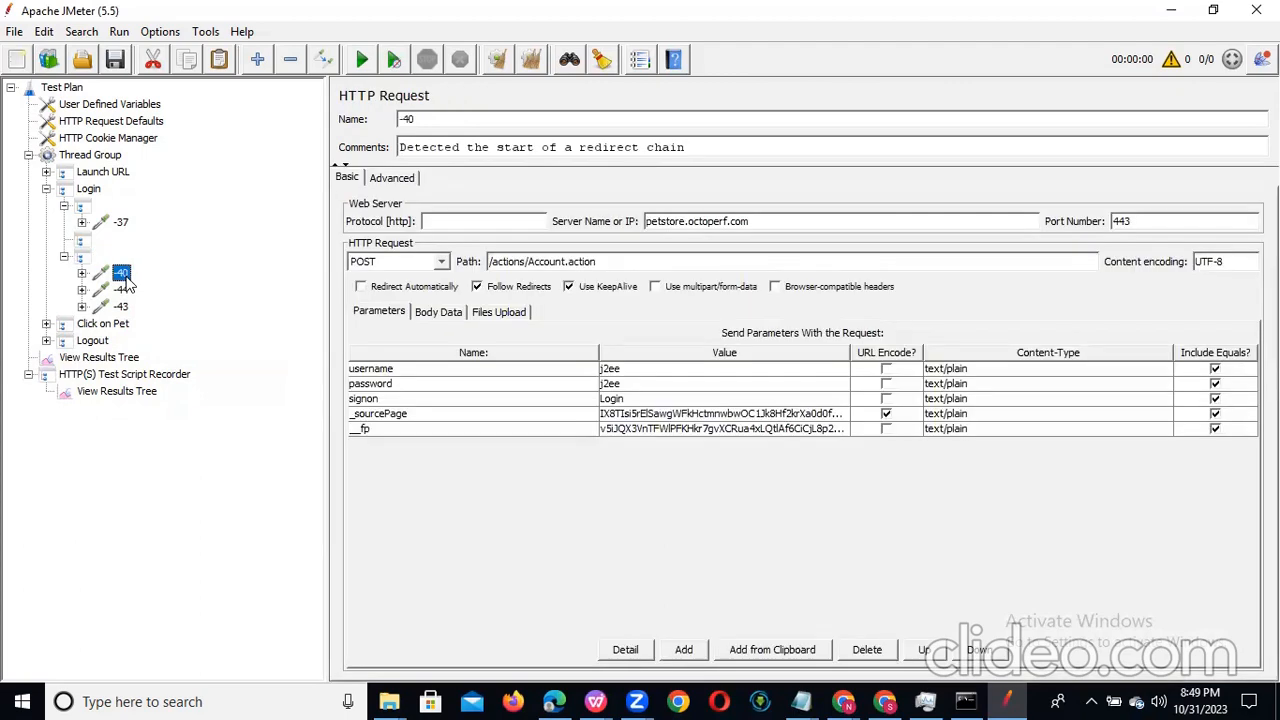
left_click(121, 290)
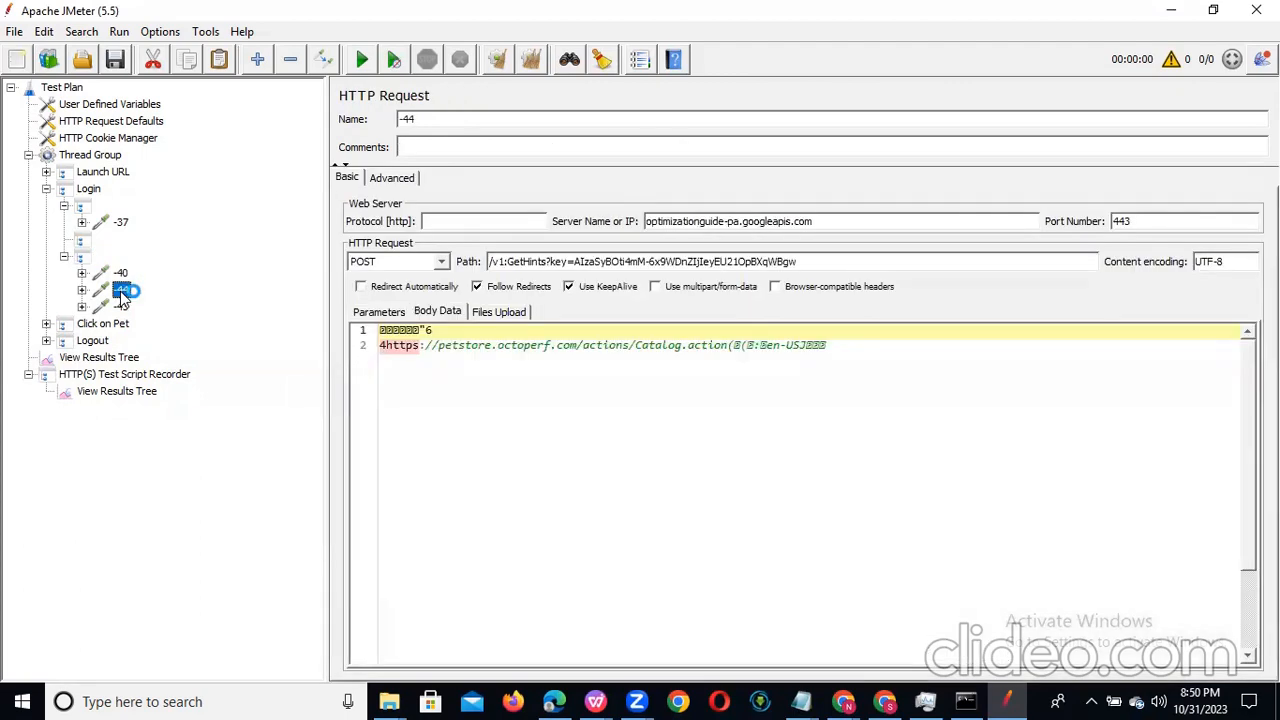
left_click(121, 305)
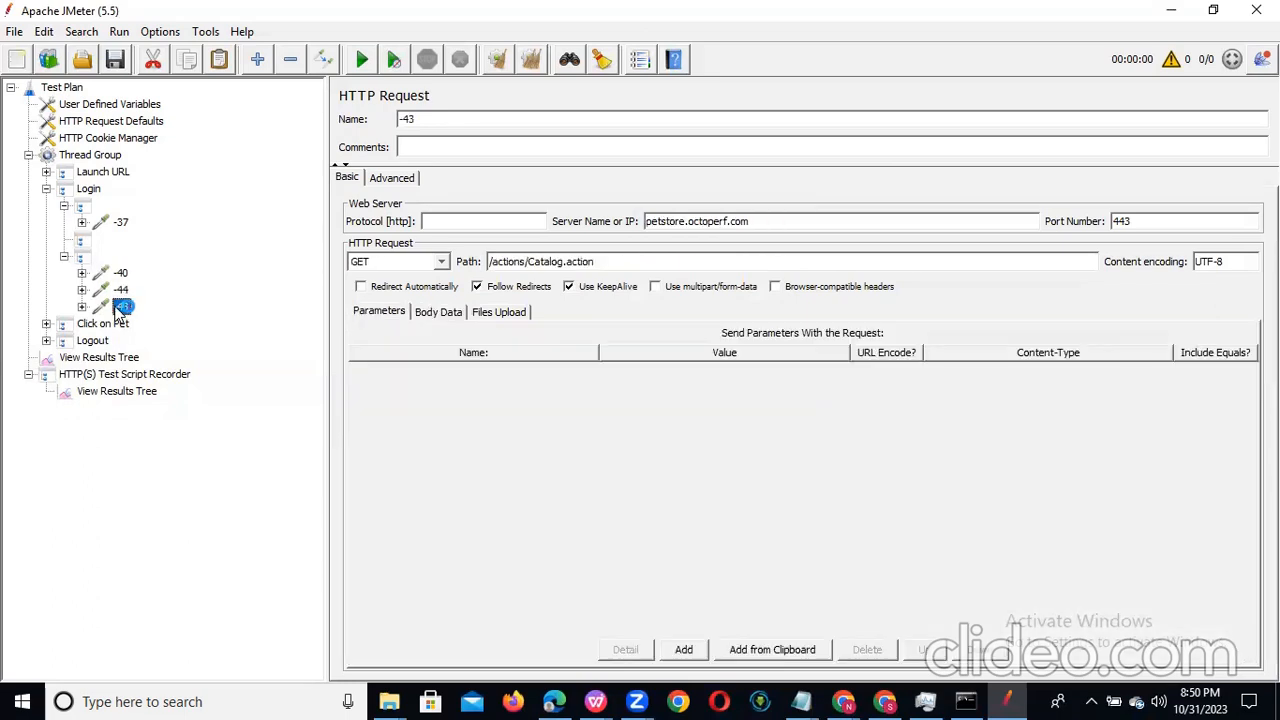
left_click(120, 290)
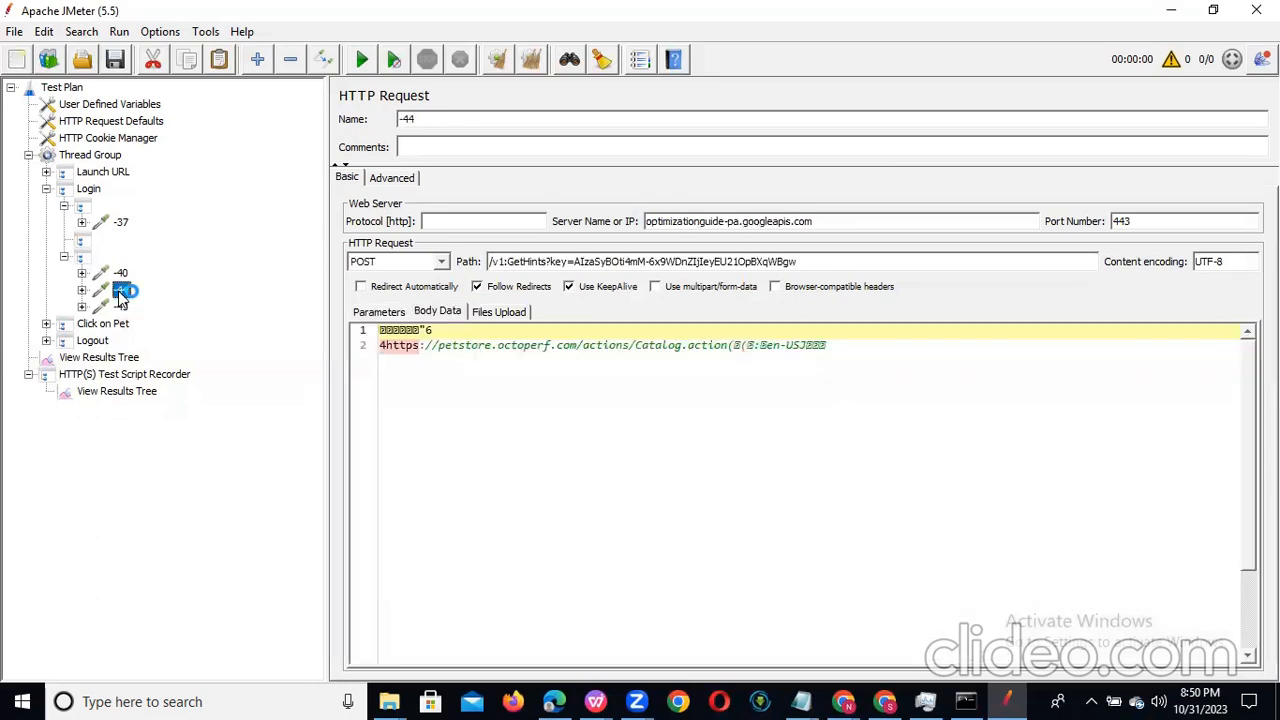
right_click(121, 292)
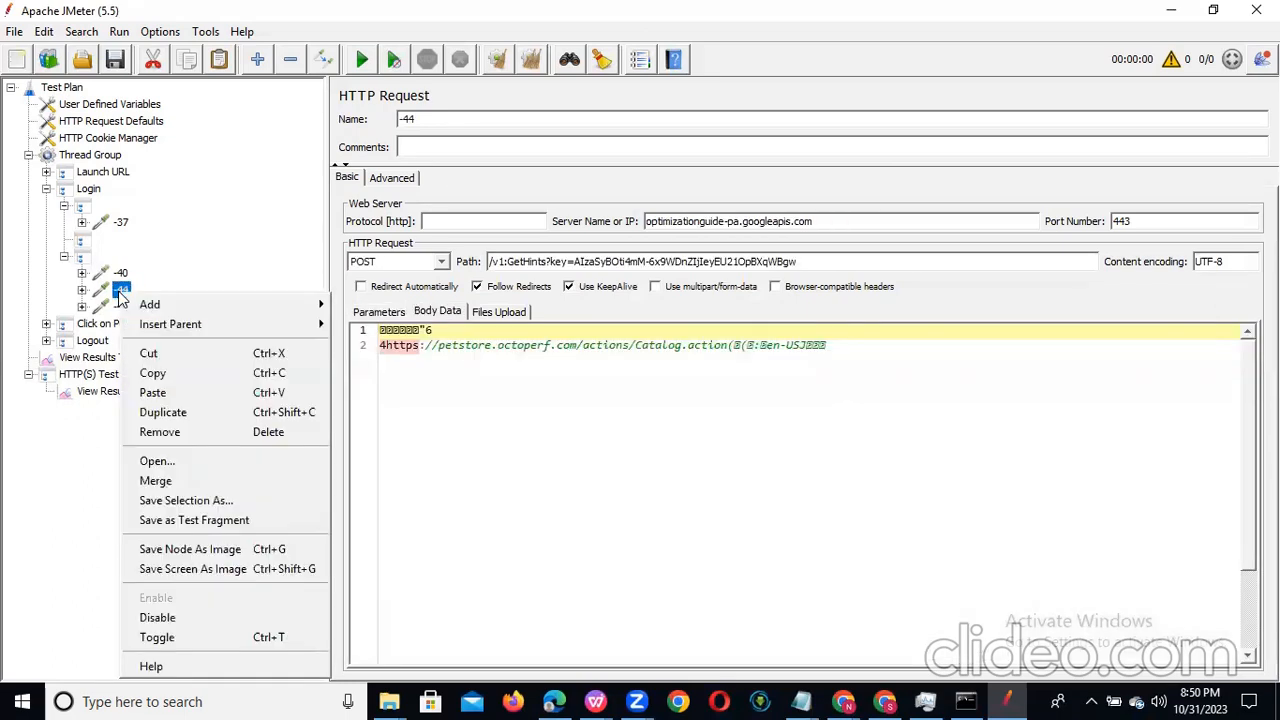
left_click(263, 445)
left_click(613, 370)
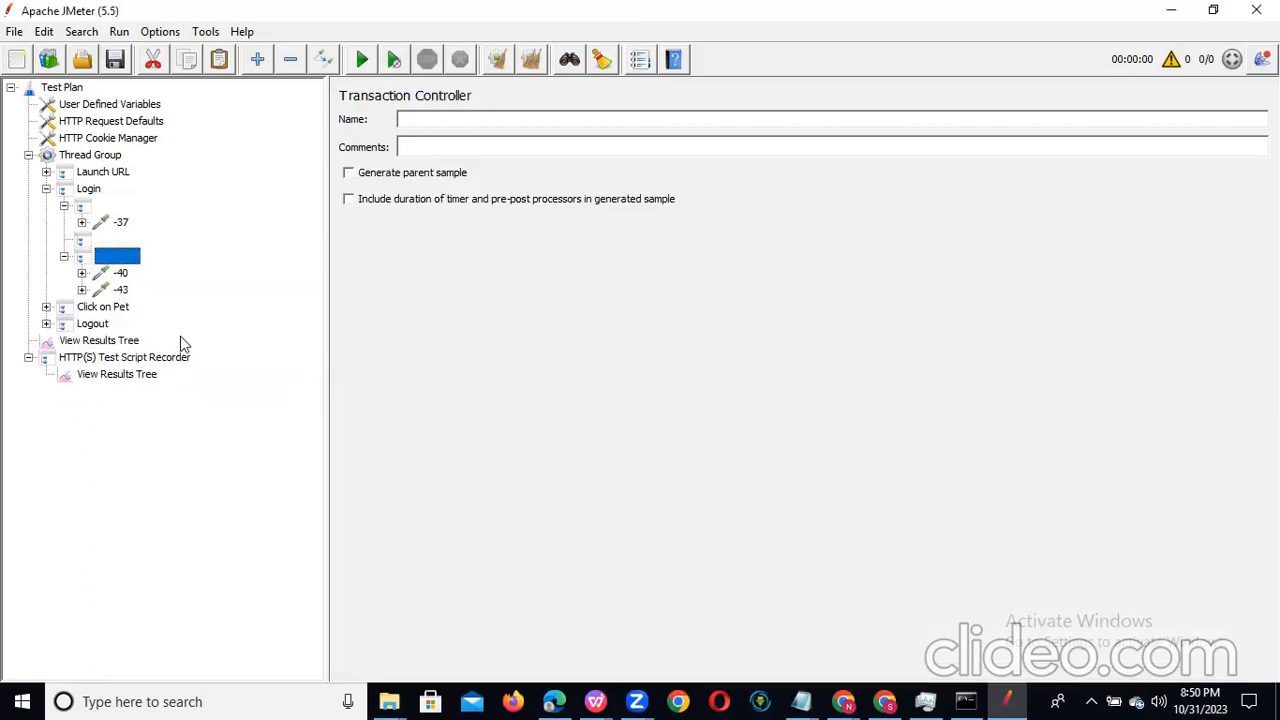
Step: Recheck the remaining Login requests -40 and -43, and collapse the Login controller with its unnamed sub-controllers
left_click(119, 275)
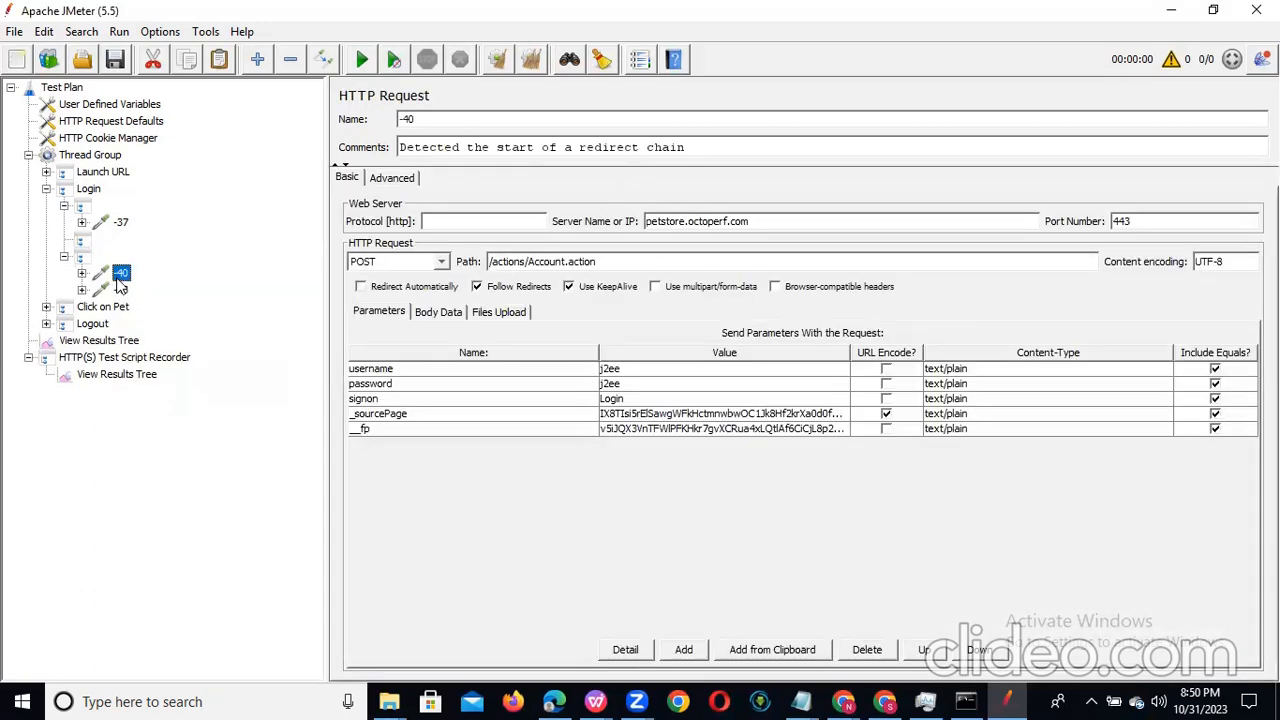
left_click(121, 290)
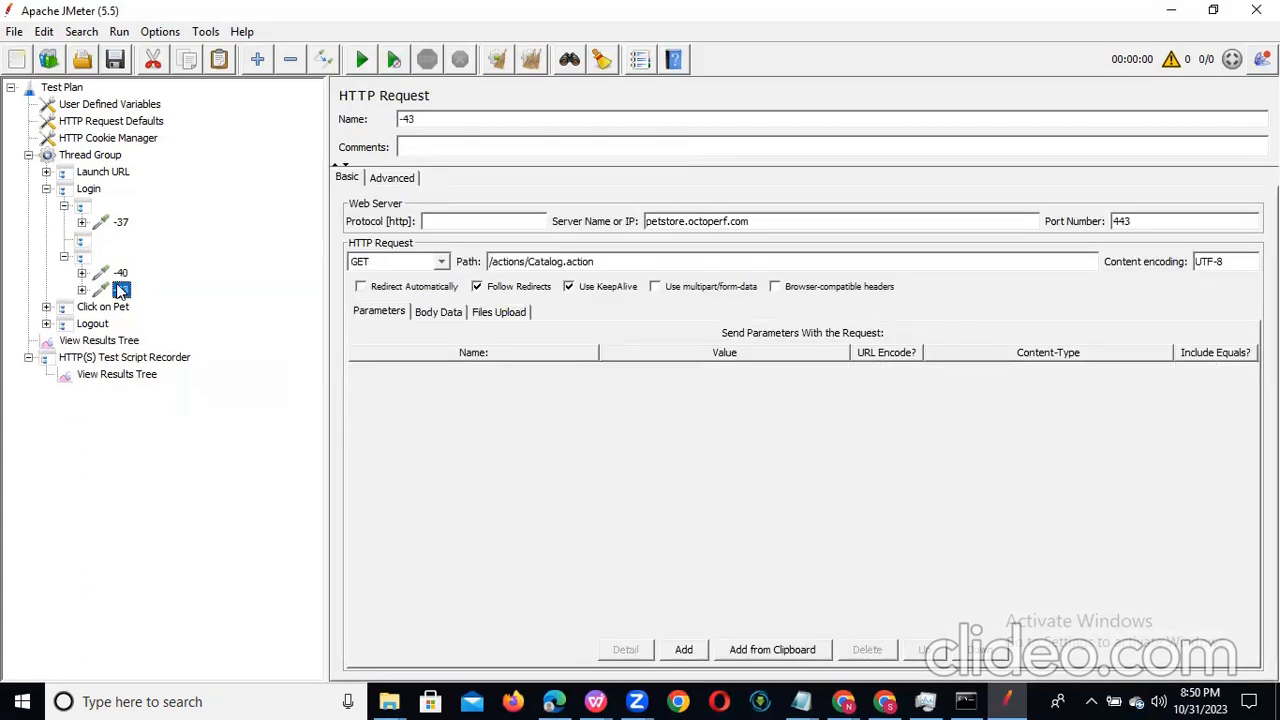
left_click(45, 307)
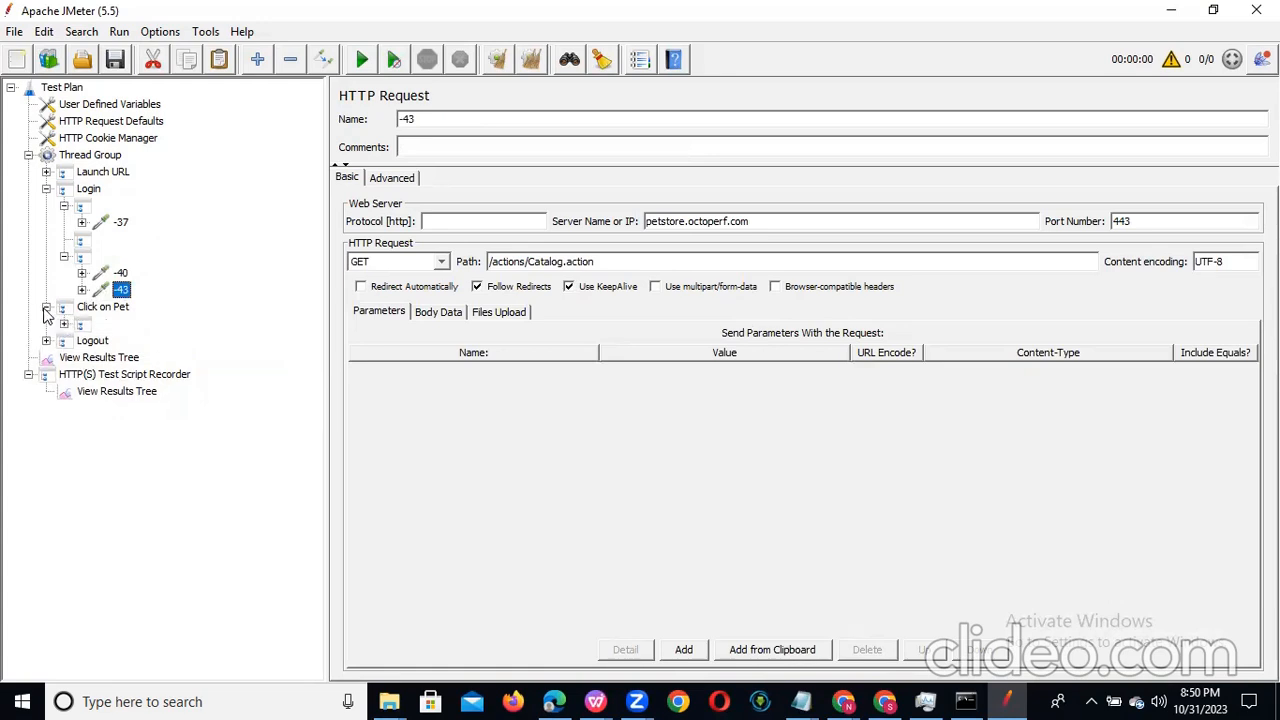
left_click(64, 258)
left_click(64, 206)
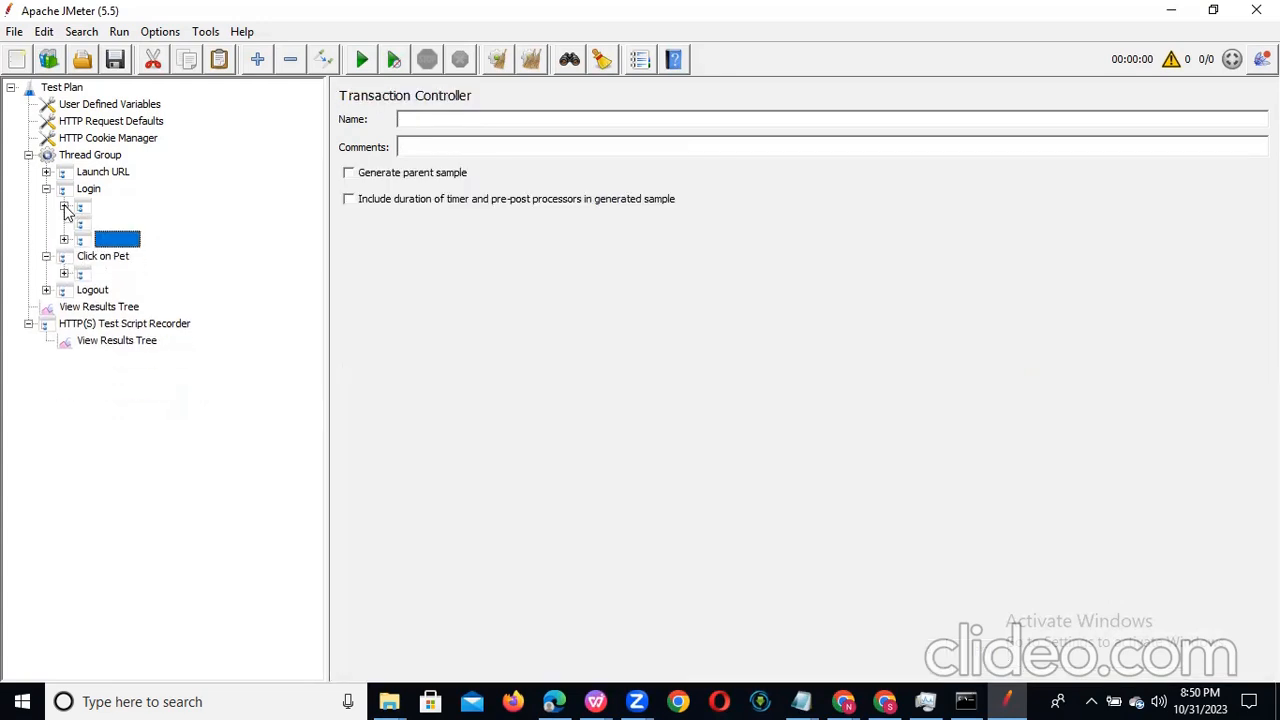
left_click(46, 189)
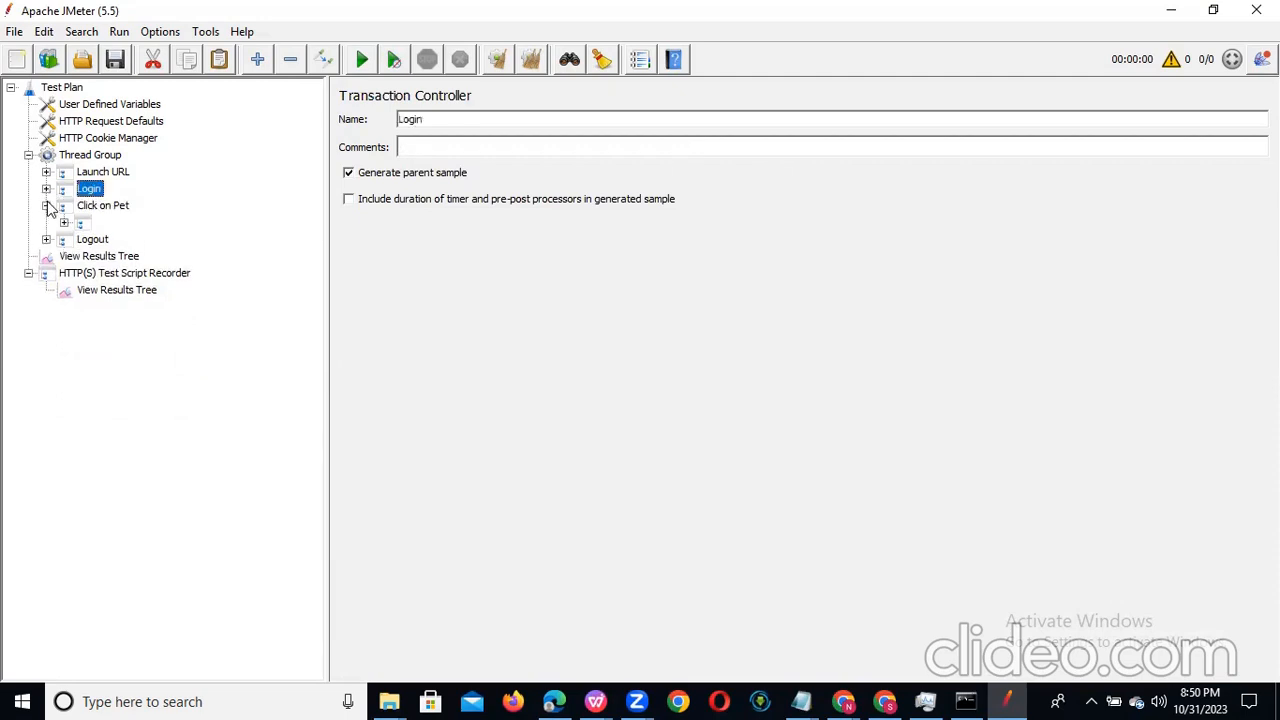
Step: Examine the requests in Click on Pet's unnamed controller and remove the unrelated Bing request -48
left_click(46, 205)
left_click(46, 205)
left_click(64, 222)
left_click(121, 241)
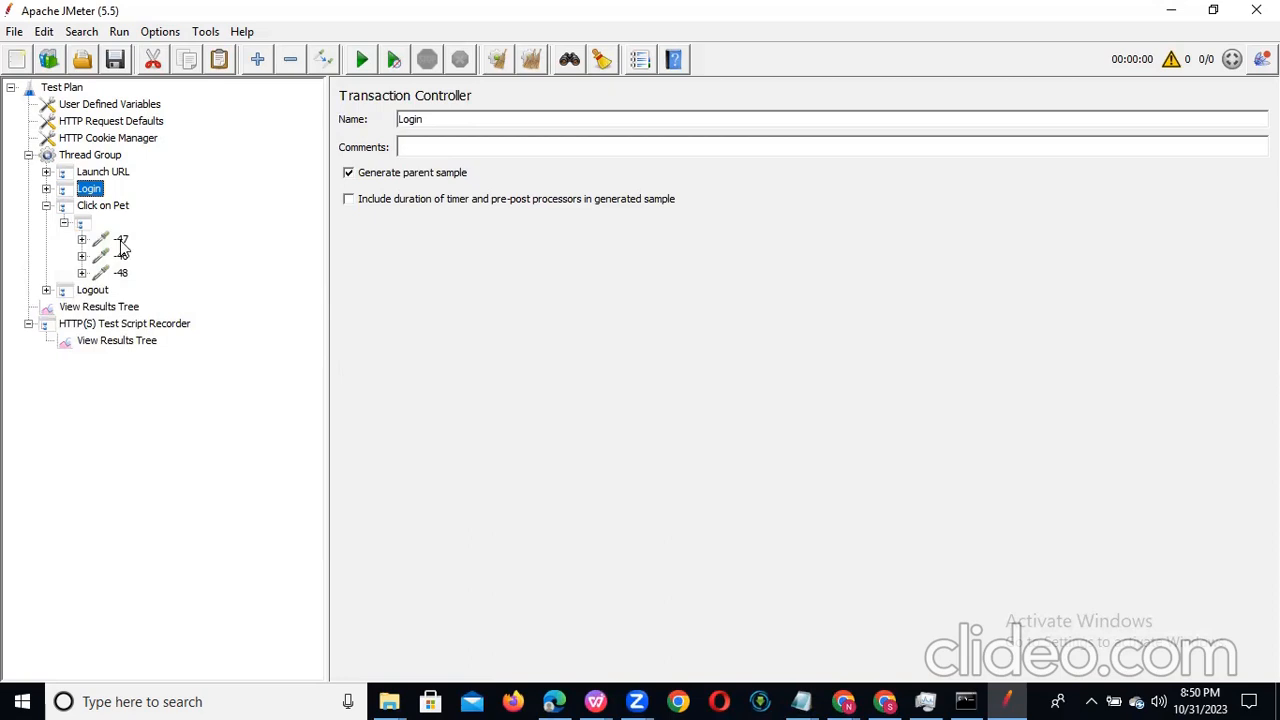
left_click(121, 256)
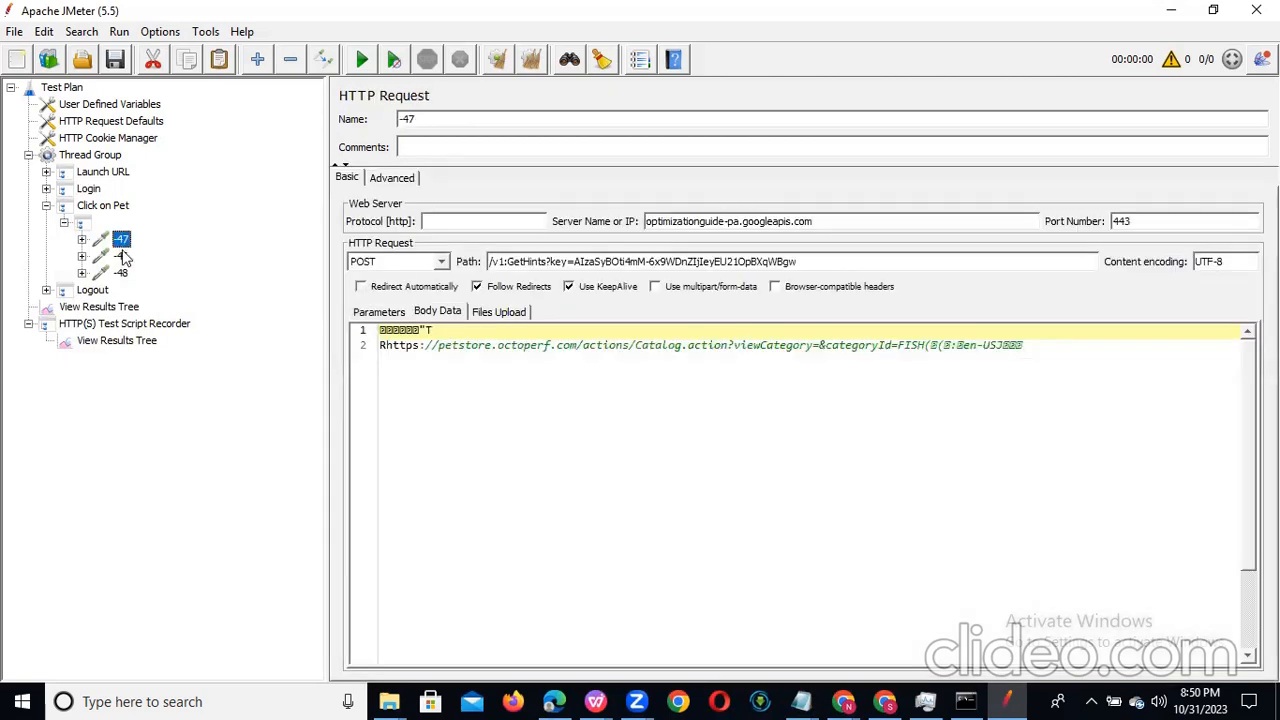
left_click(121, 273)
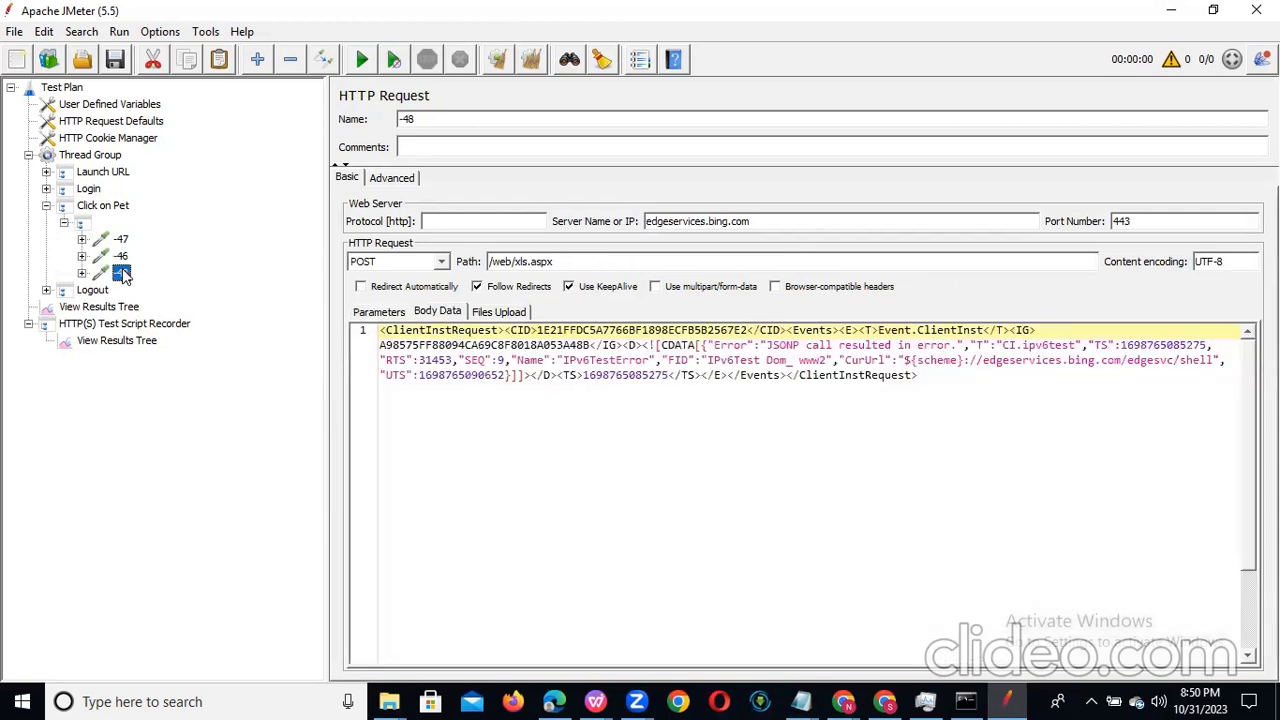
right_click(122, 273)
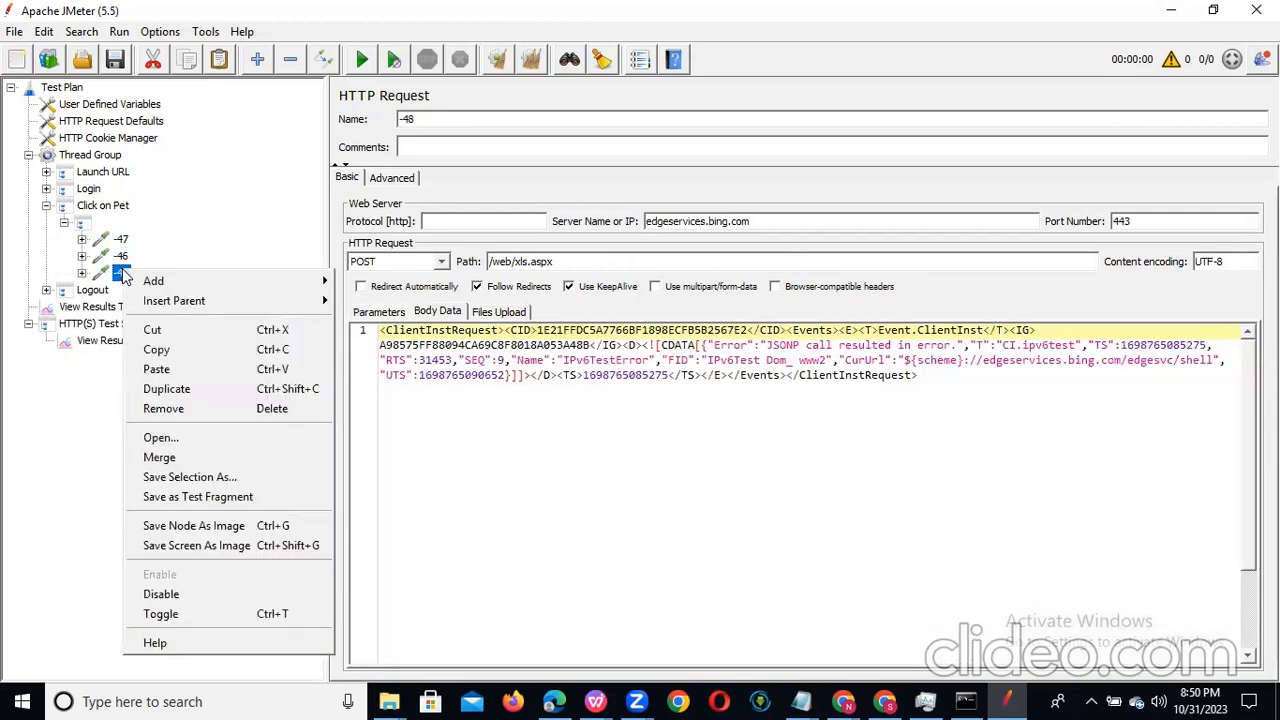
left_click(232, 409)
left_click(603, 366)
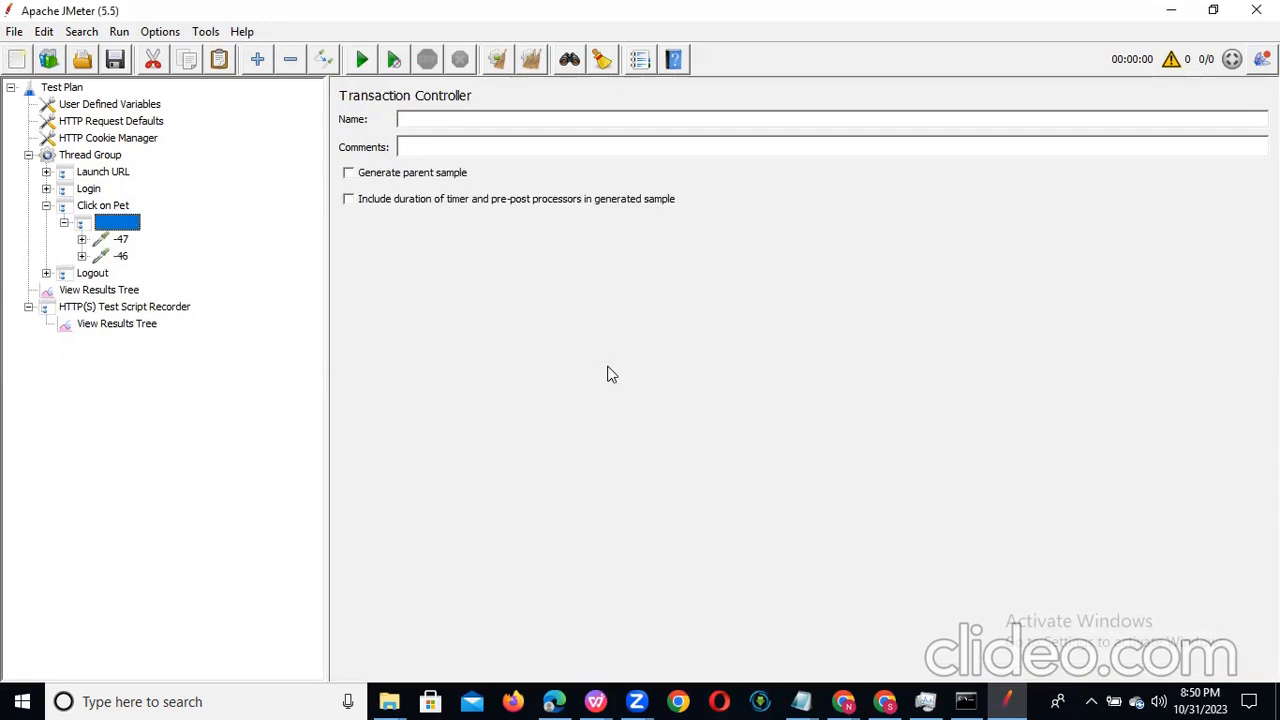
Step: Remove the unrelated googleapis request -47 from Click on Pet's unnamed controller and check the remaining request -46
left_click(129, 241)
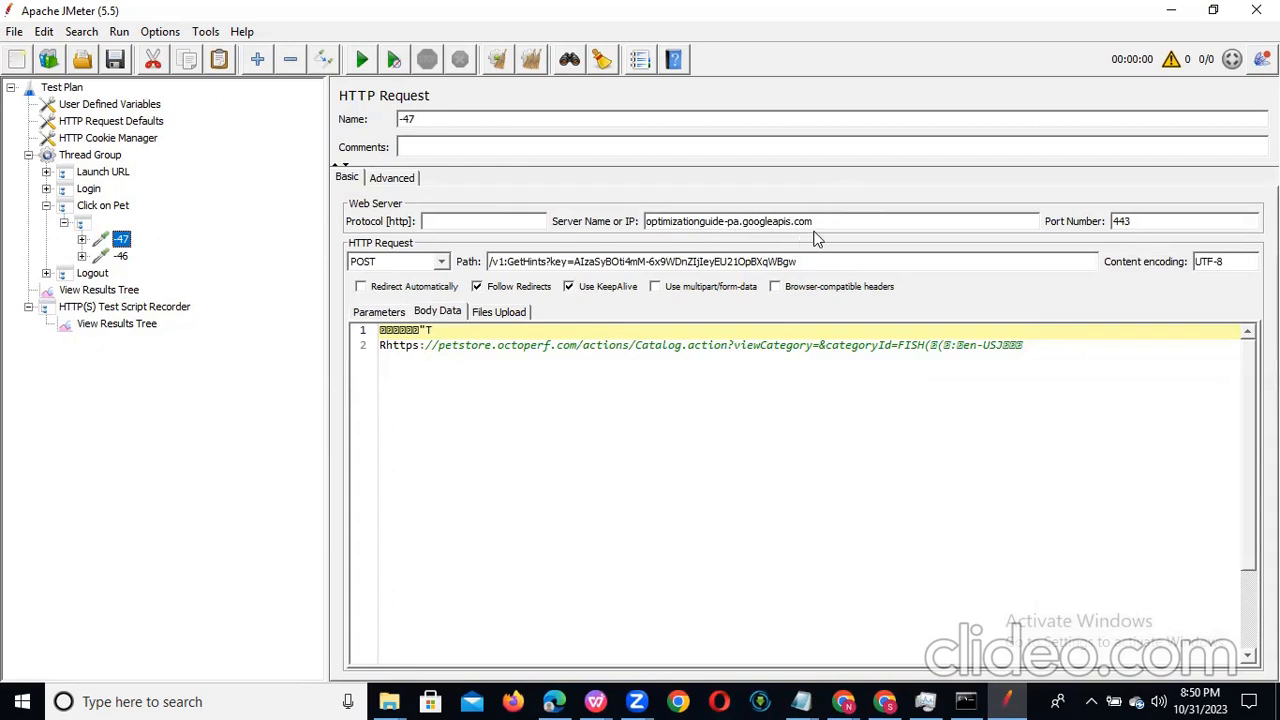
right_click(122, 243)
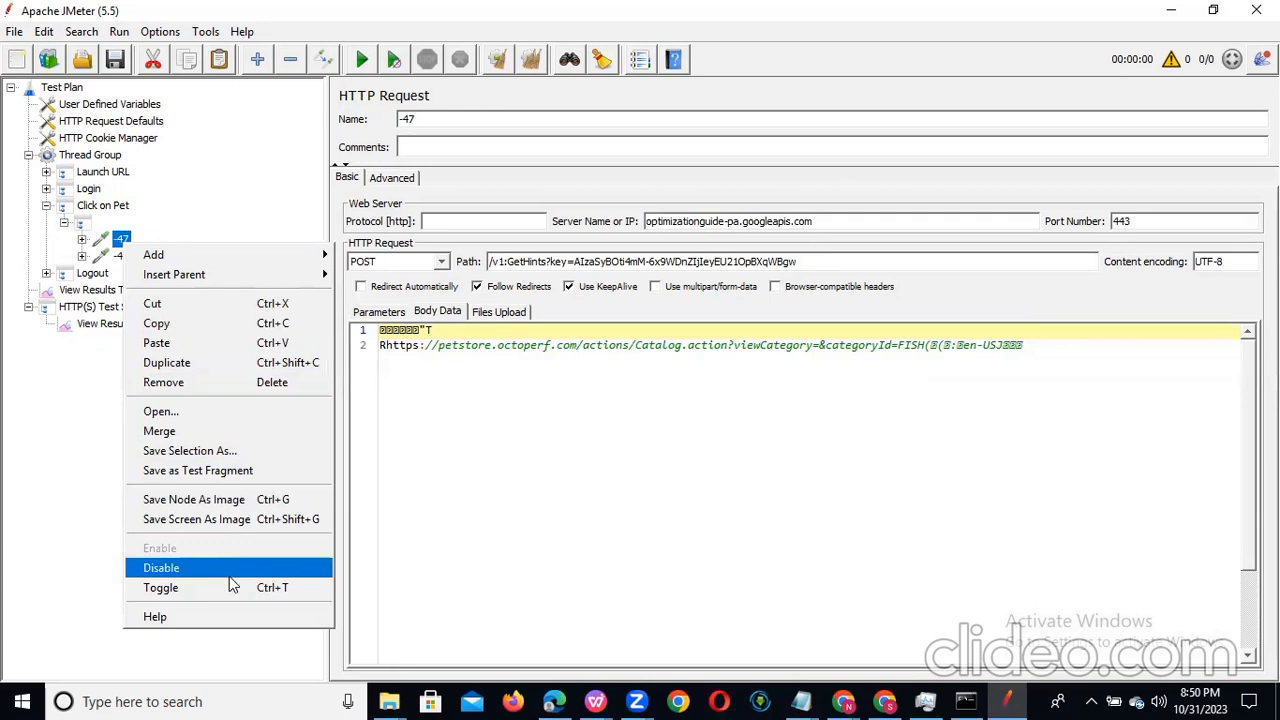
left_click(277, 385)
left_click(618, 372)
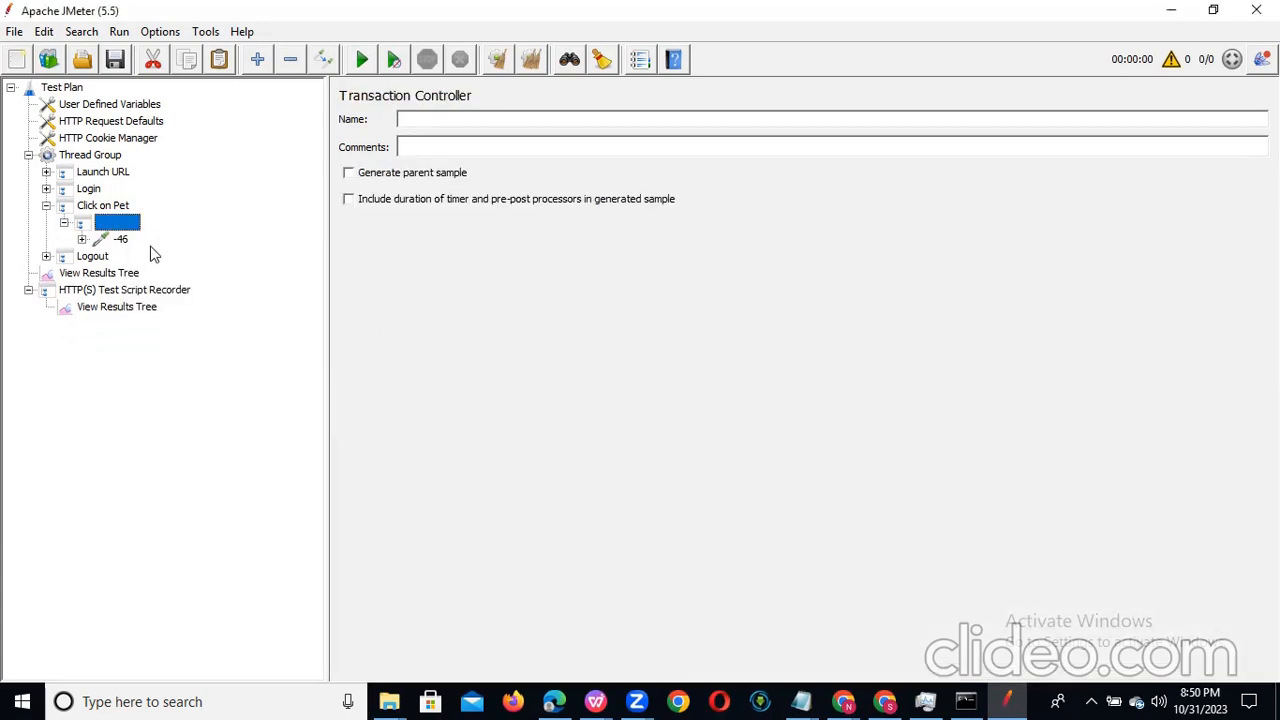
left_click(119, 241)
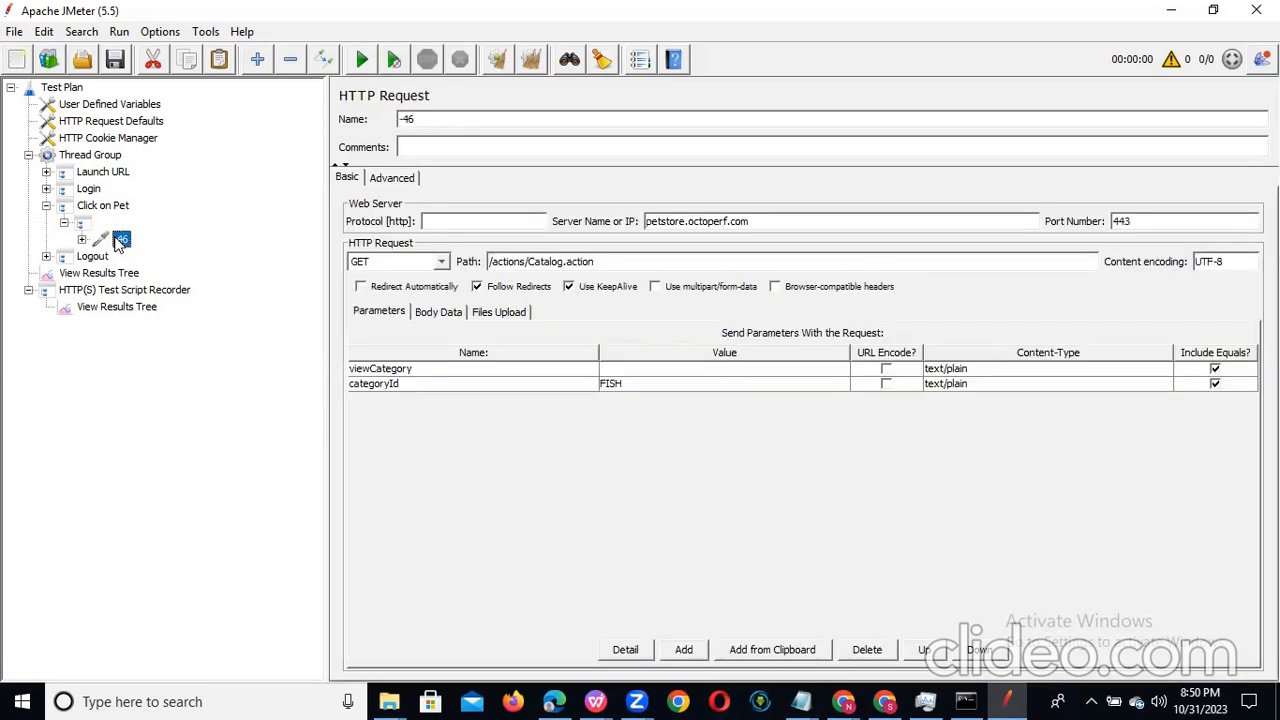
Step: Expand Logout's unnamed controller and examine the server and path of requests -50, -51, -53, -52 and -54
left_click(118, 224)
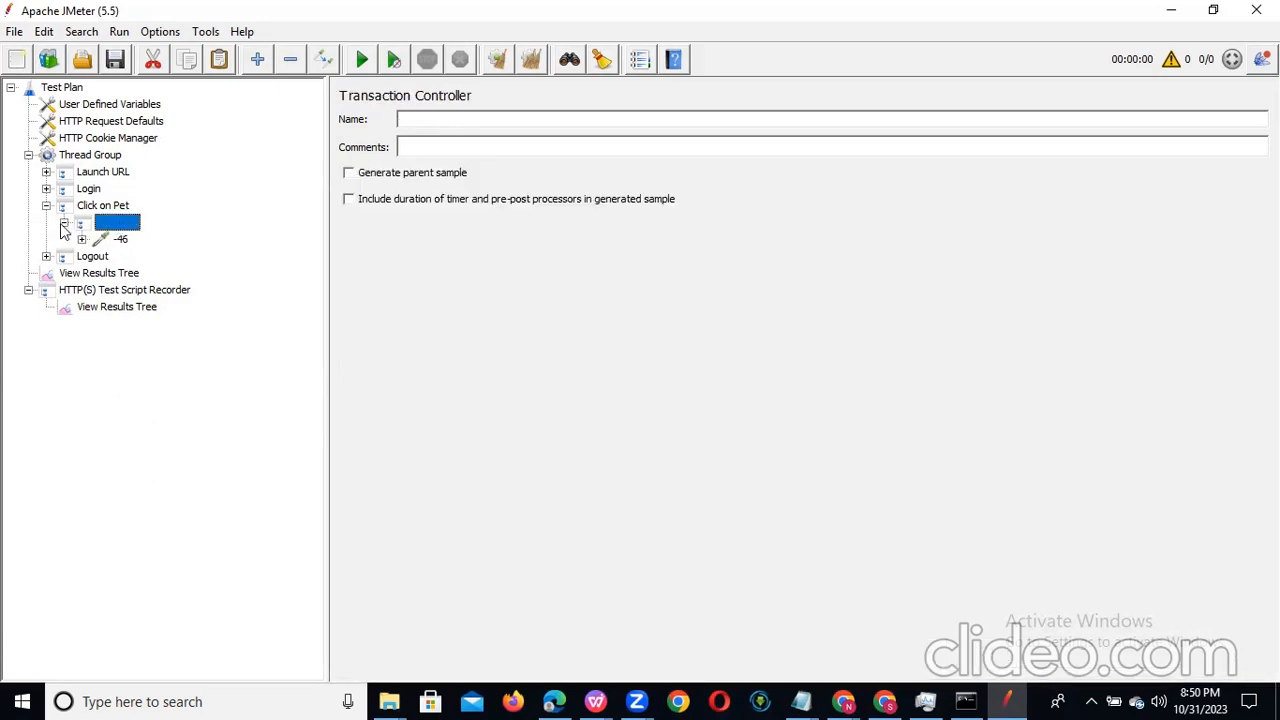
left_click(46, 256)
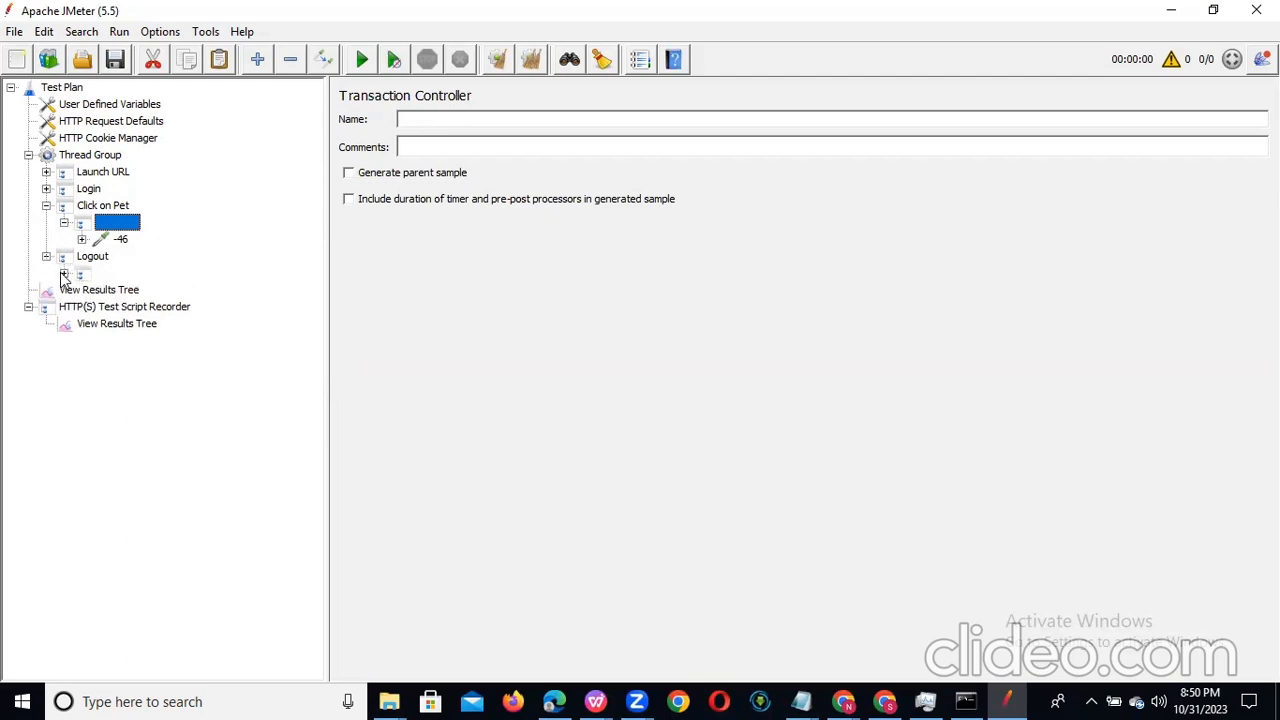
left_click(63, 274)
left_click(120, 290)
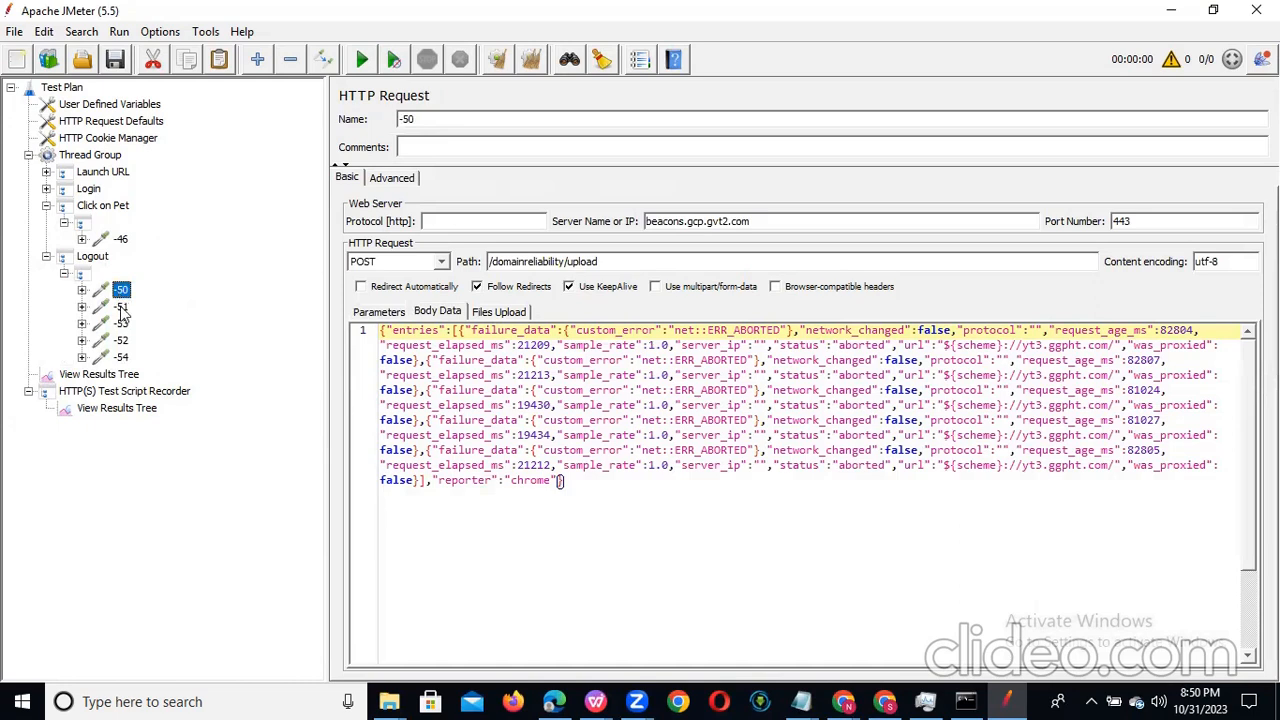
left_click(121, 307)
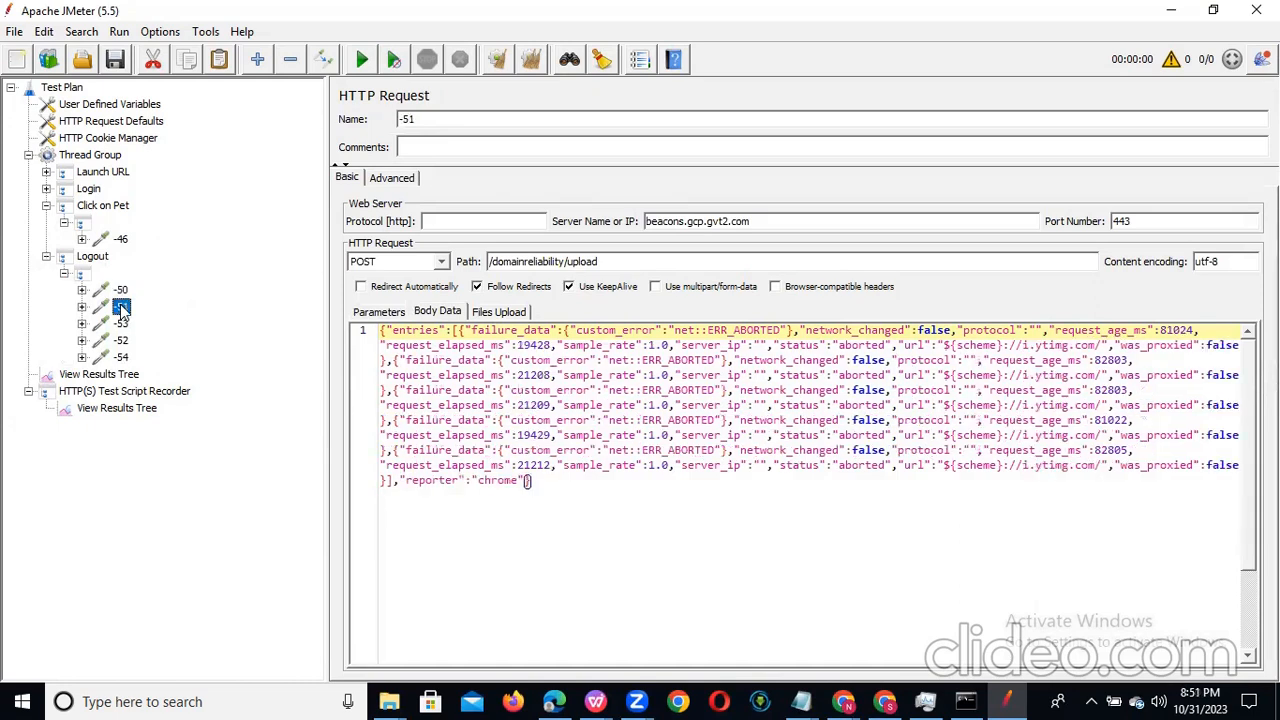
left_click(121, 324)
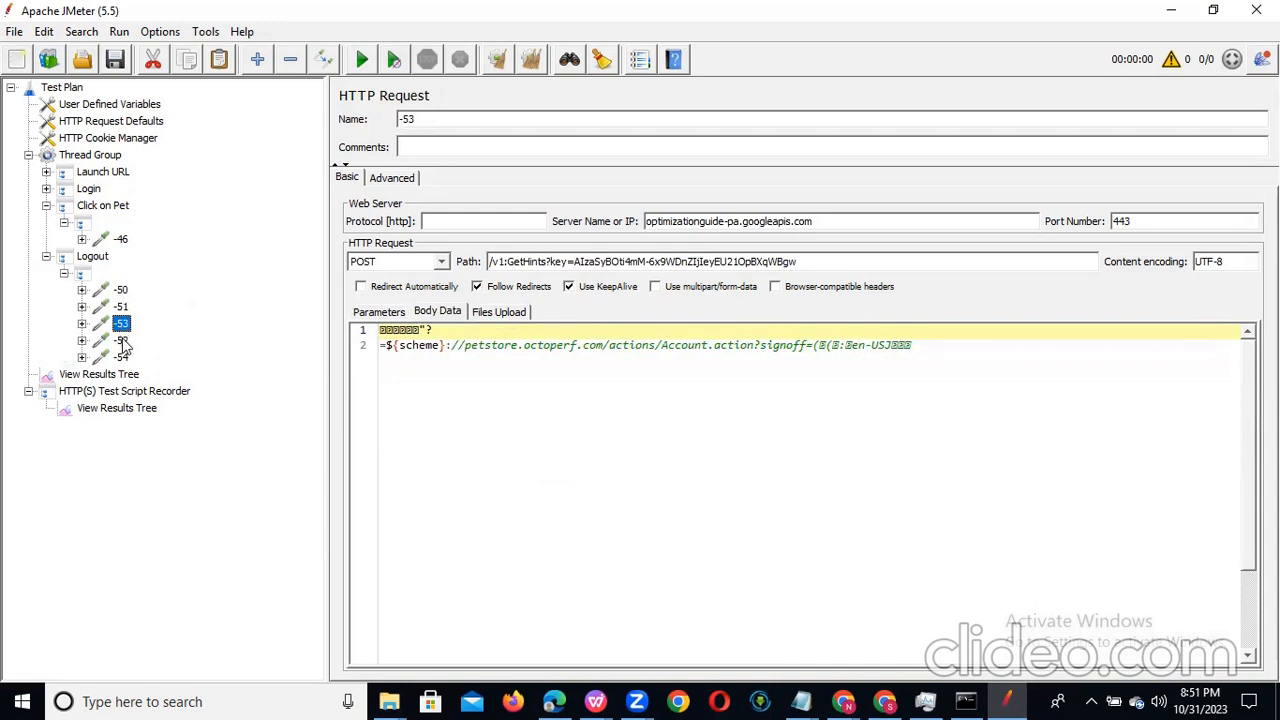
left_click(121, 341)
left_click(121, 358)
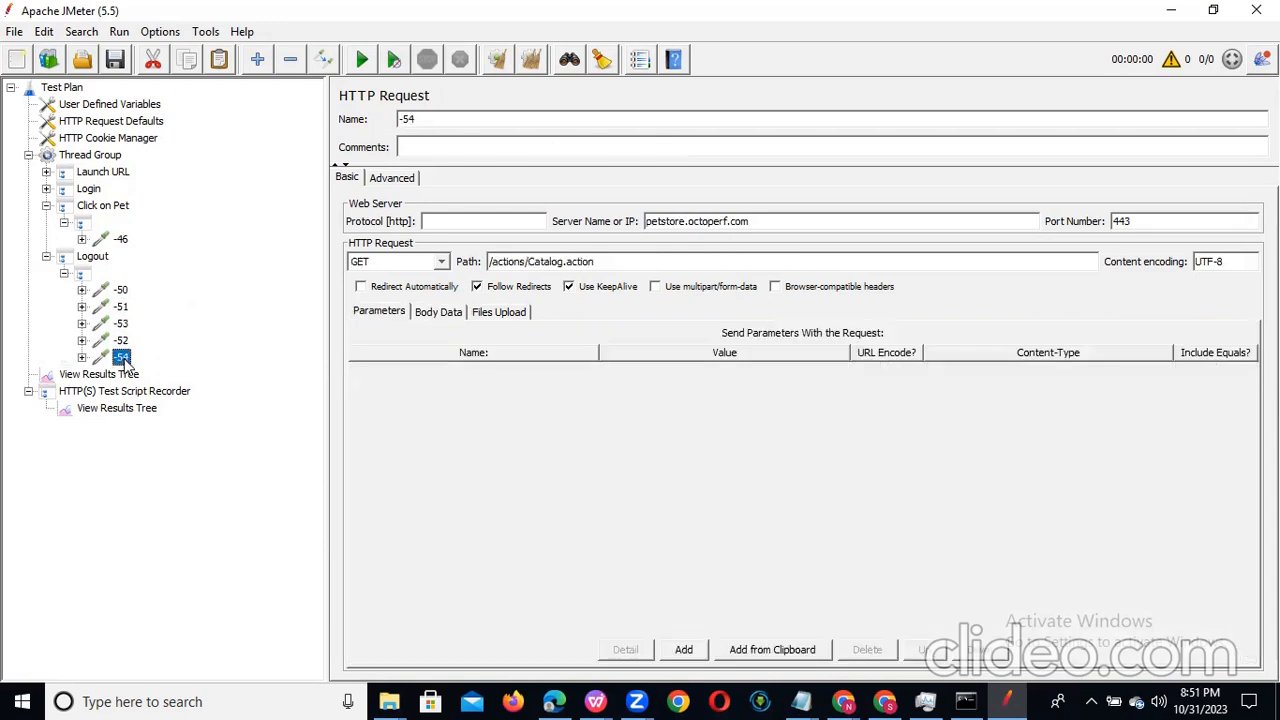
Step: Remove the unrelated requests -50, -51 and -53 together from Logout's unnamed controller
left_click(121, 324)
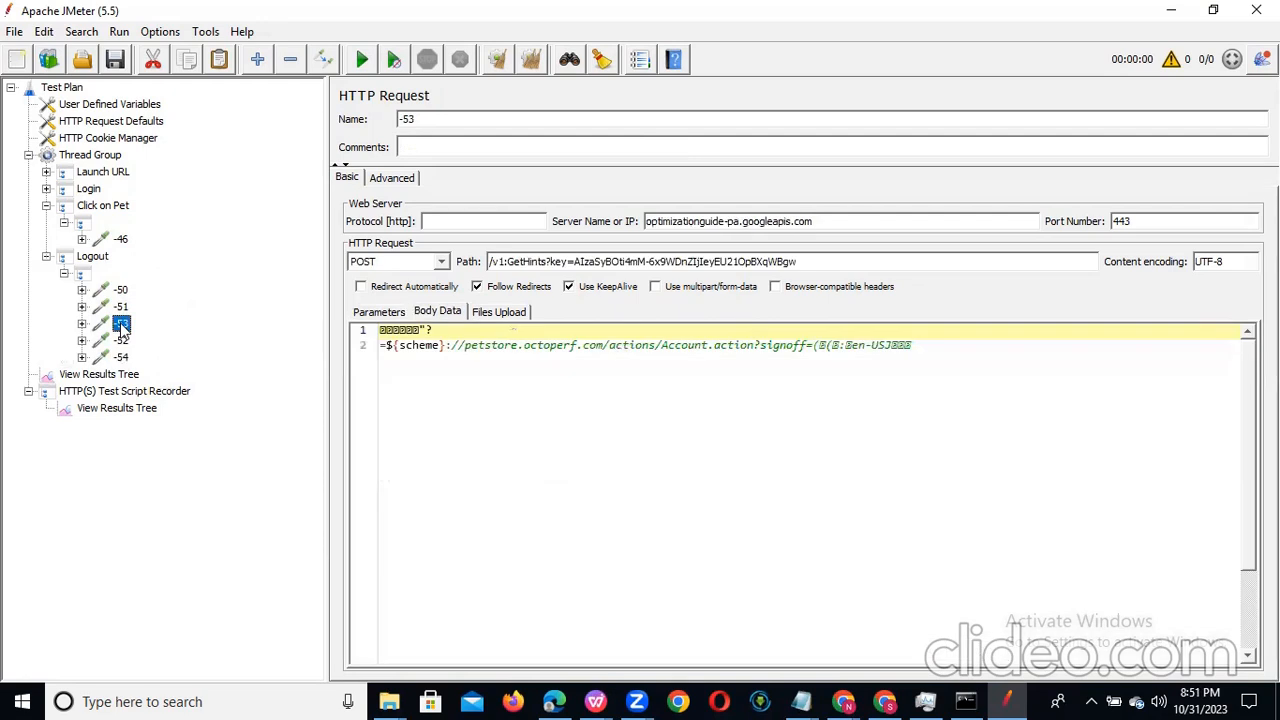
key("shift+Up")
key("shift+Up")
right_click(121, 324)
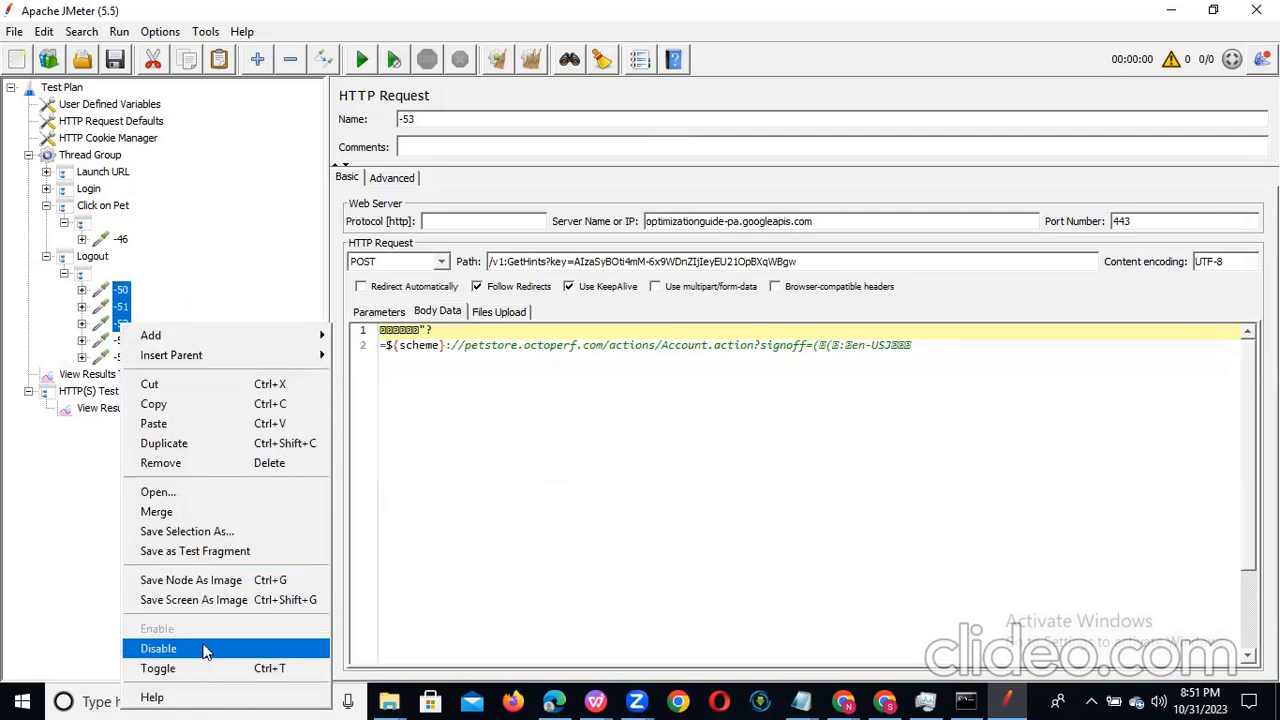
left_click(260, 464)
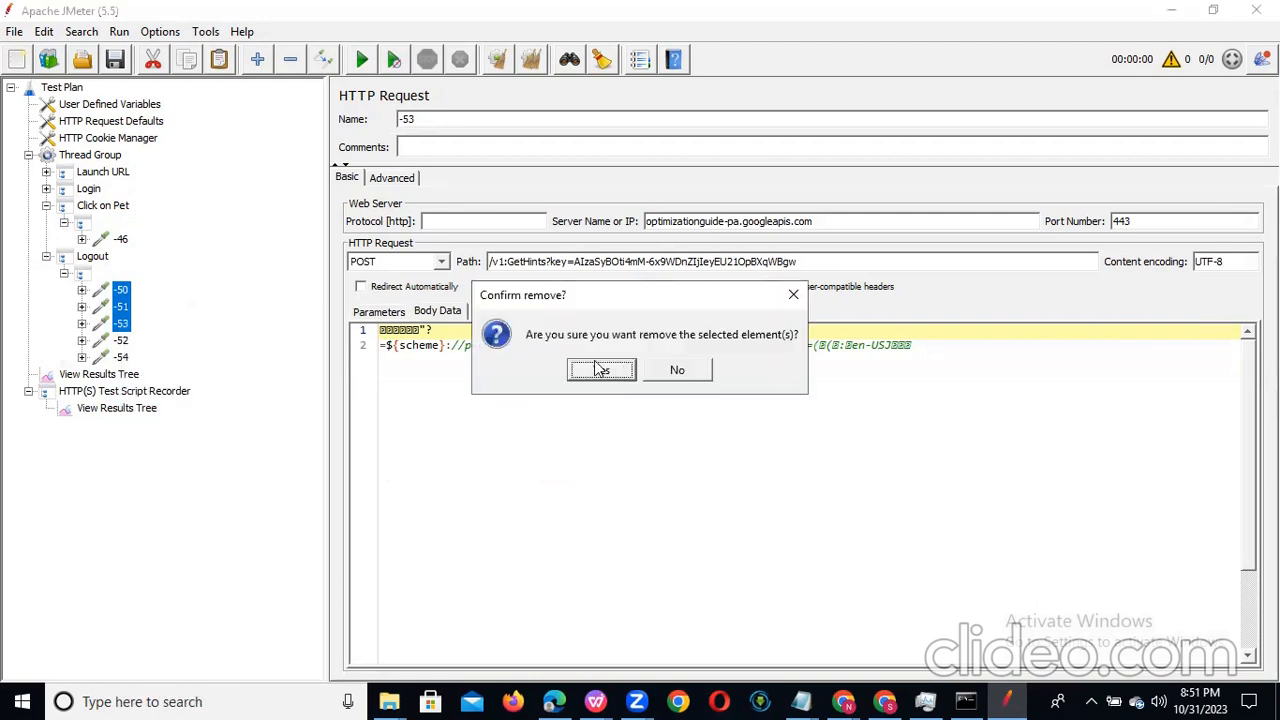
left_click(600, 369)
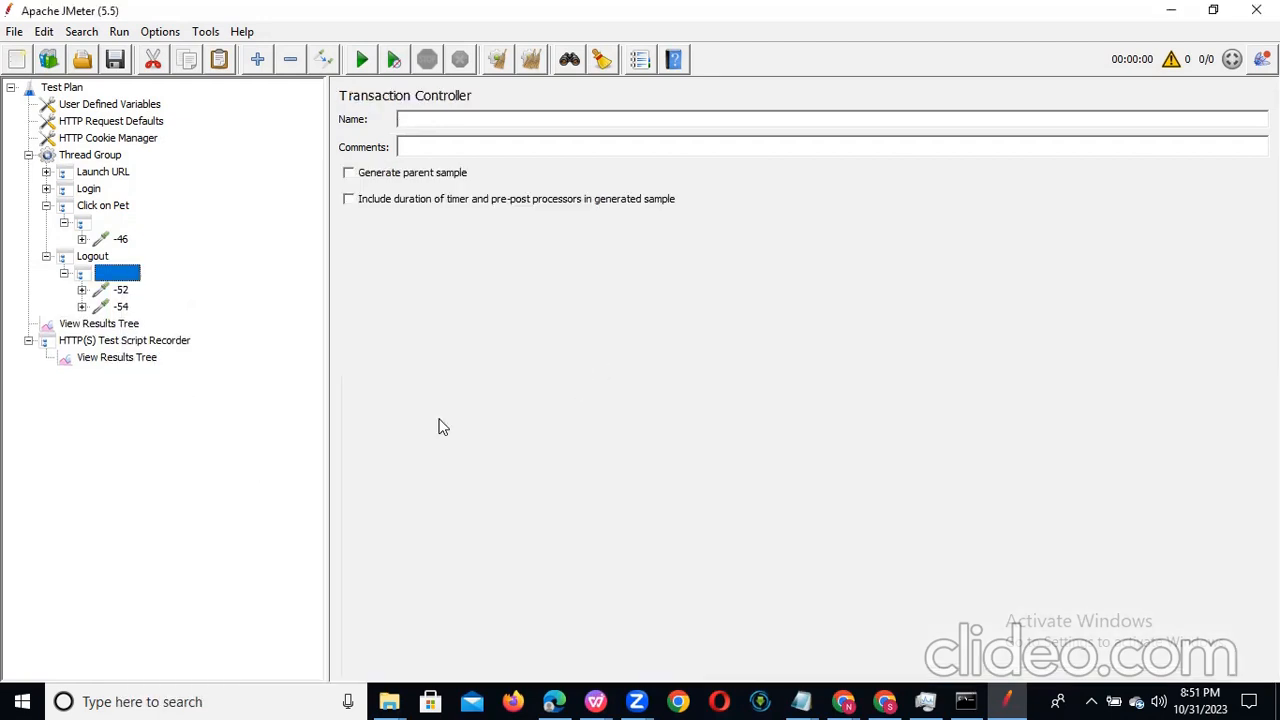
Step: Expand Launch URL and its unnamed controller, and move request -20 directly under the Launch URL controller
left_click(47, 173)
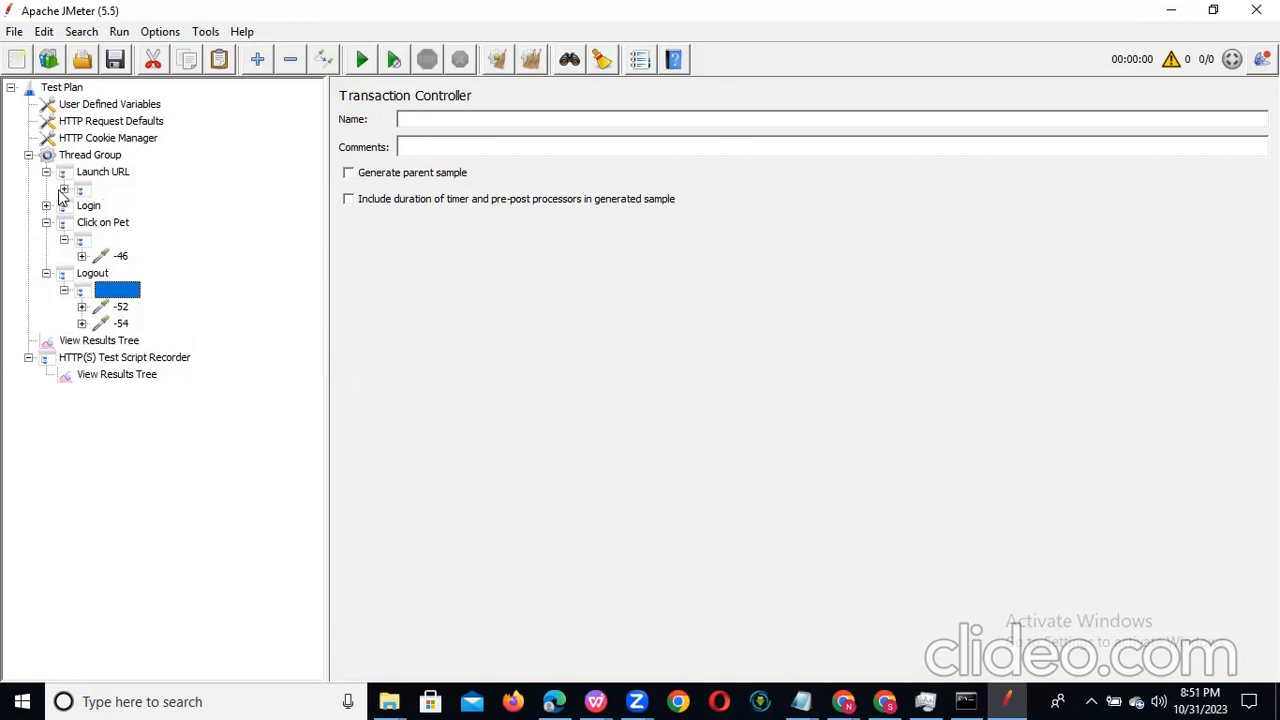
left_click(63, 190)
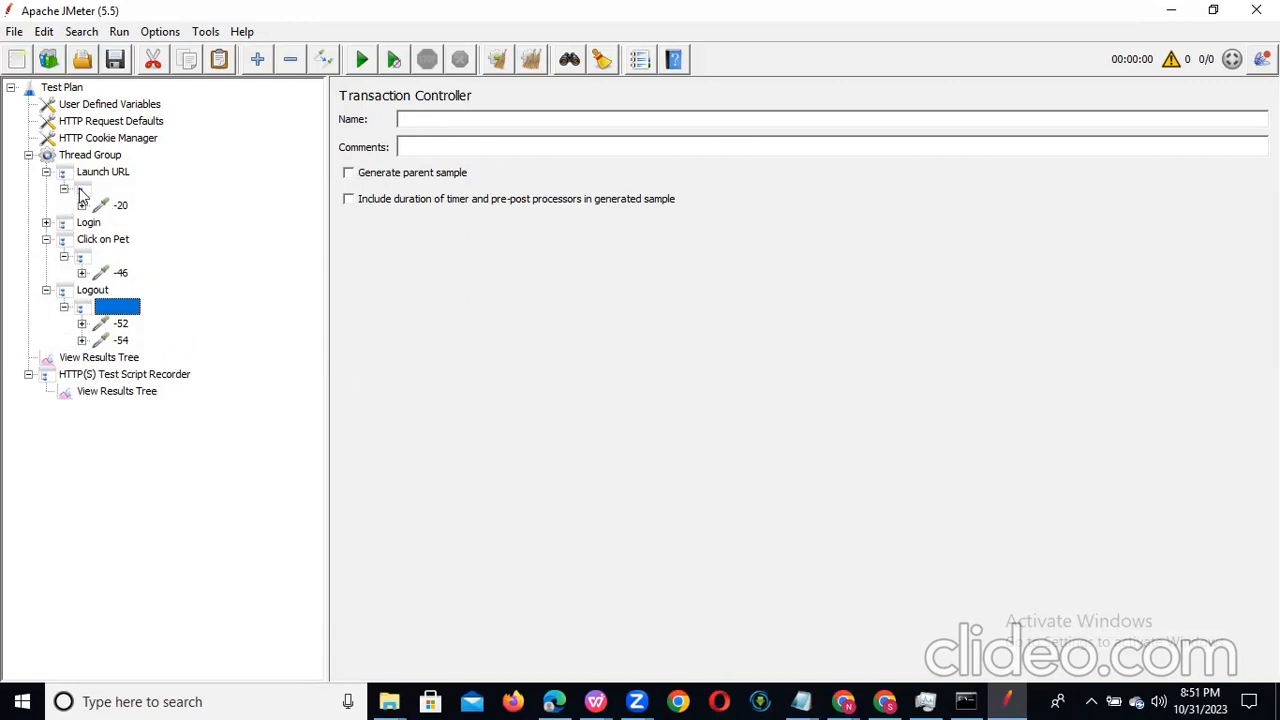
left_click(82, 195)
left_click(117, 206)
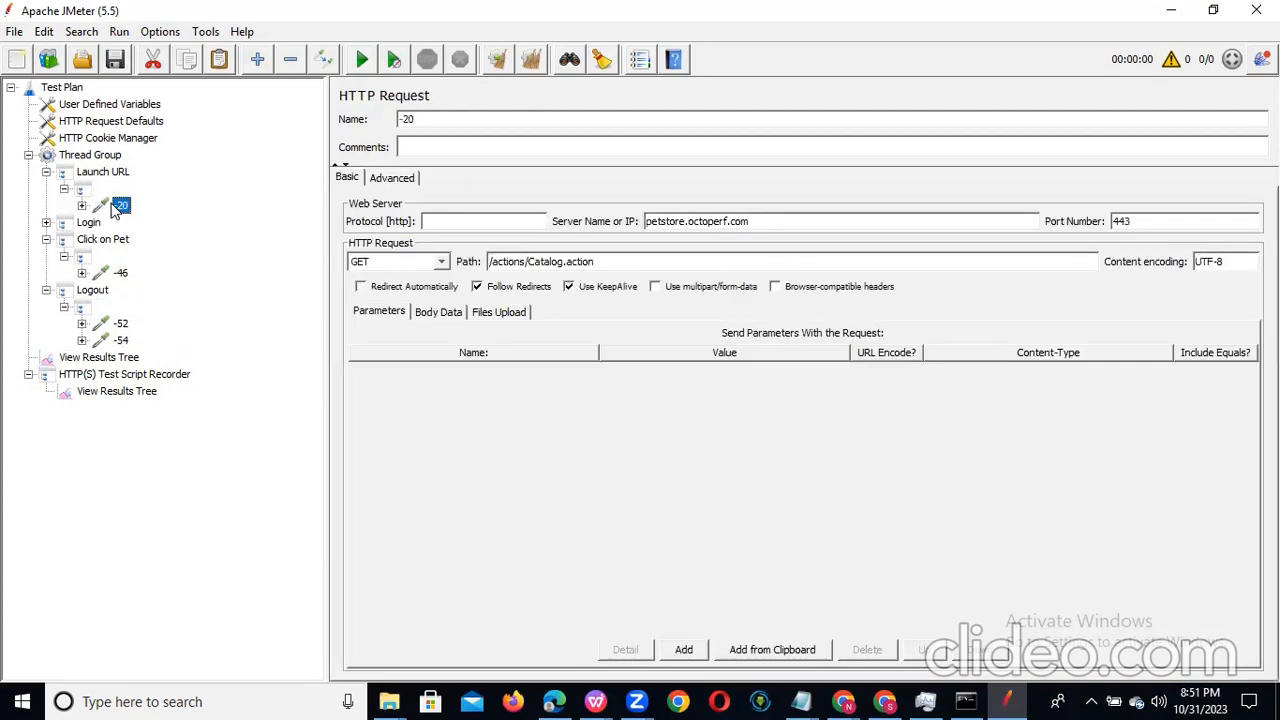
left_click_drag(117, 206, 107, 177)
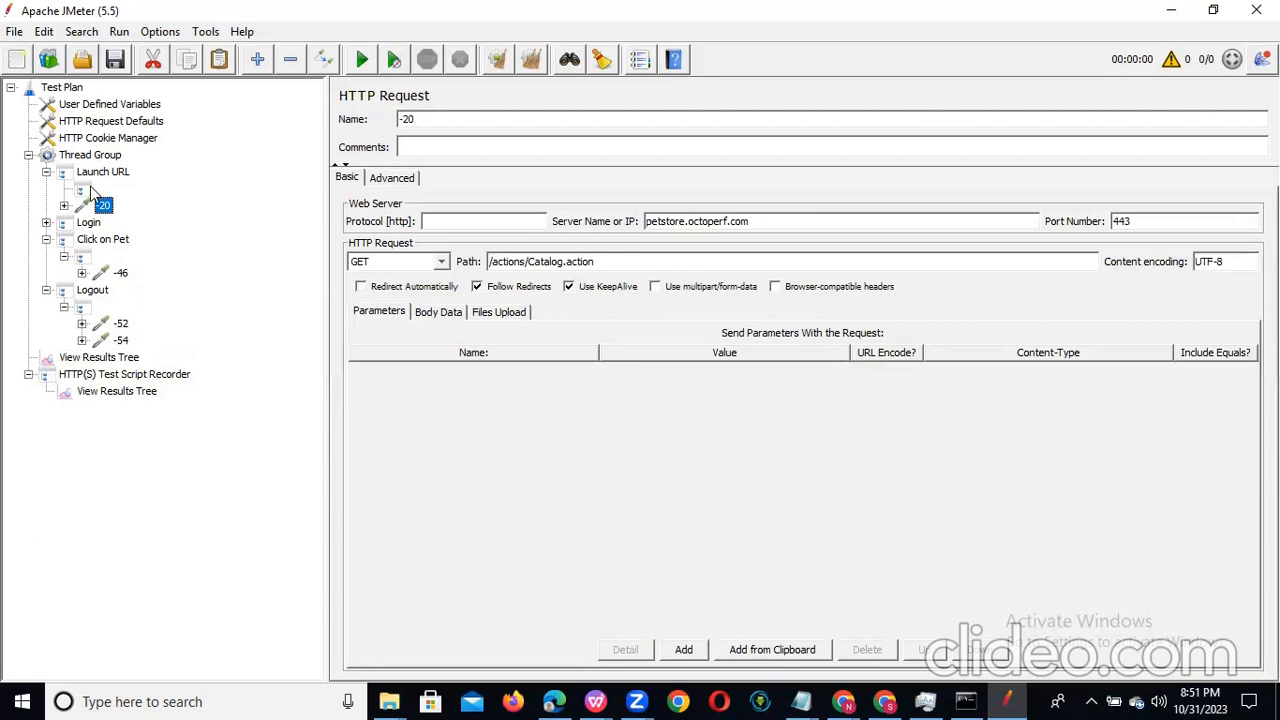
Step: Remove the emptied unnamed Transaction Controller from Launch URL
left_click(85, 194)
right_click(85, 194)
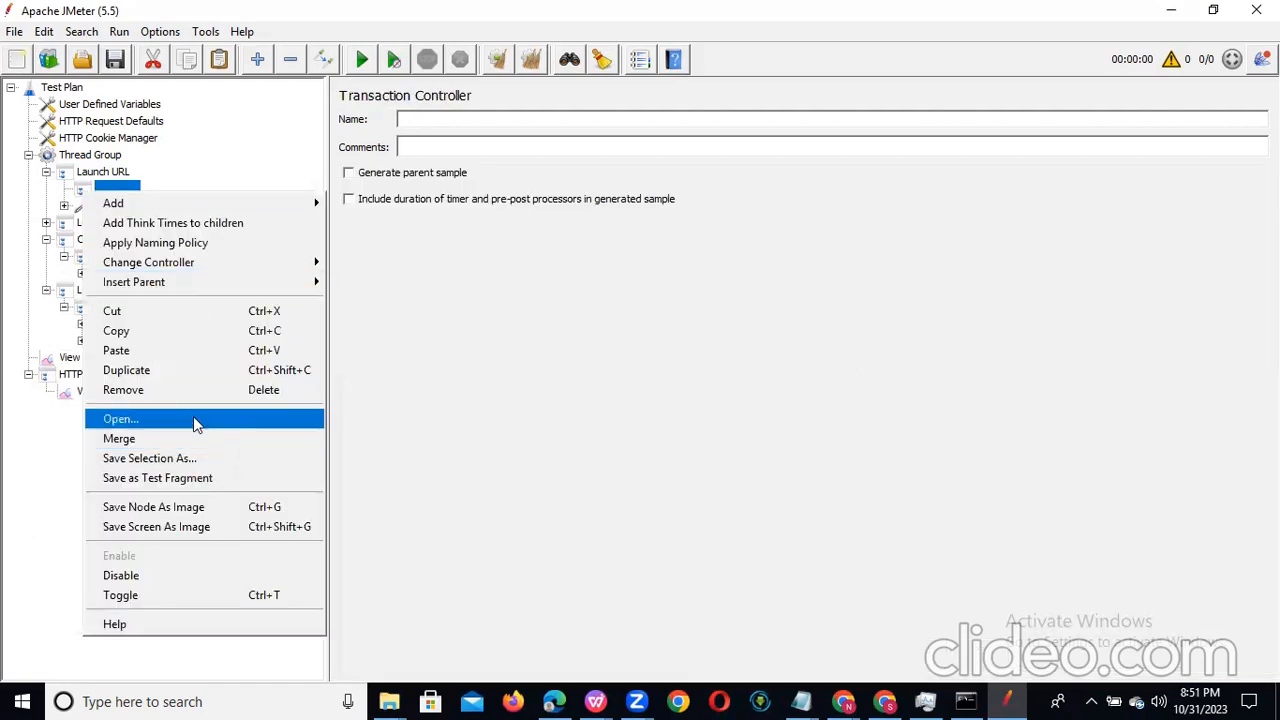
left_click(190, 389)
left_click(601, 370)
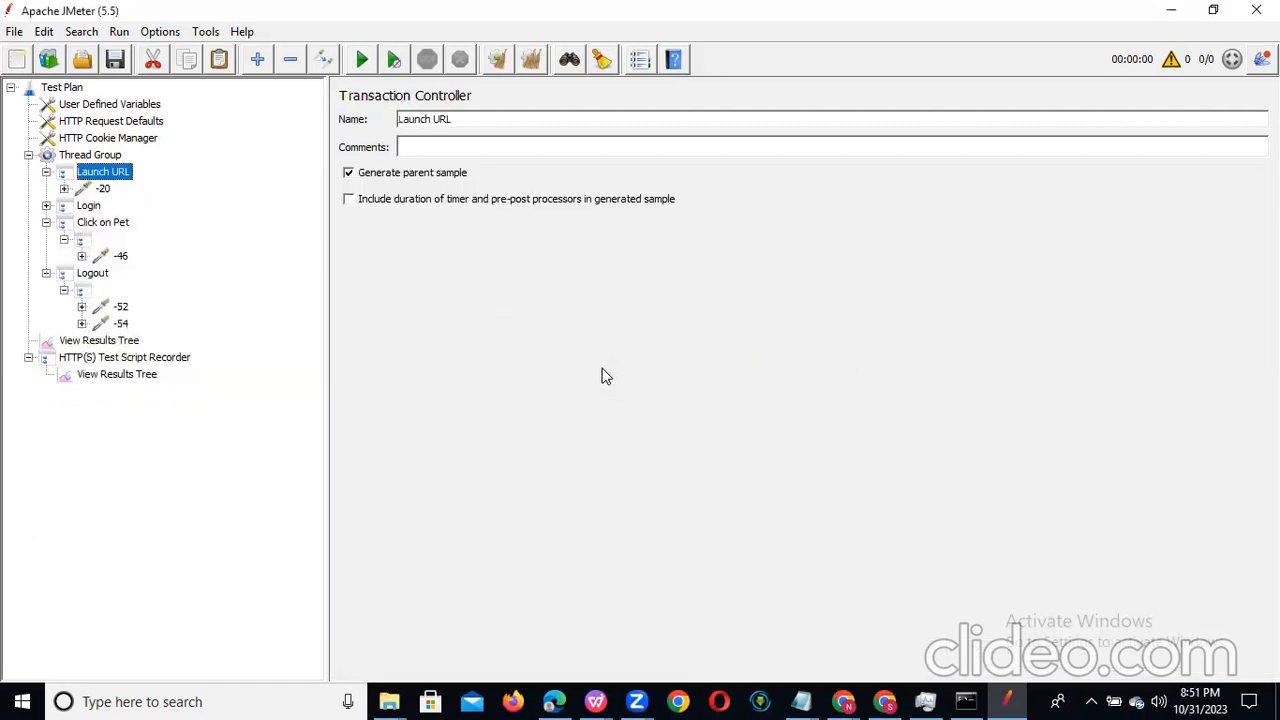
left_click(46, 173)
left_click(46, 173)
Step: Expand Login and its unnamed controllers, and move requests -37, -40 and -43 directly under the Login controller
left_click(46, 206)
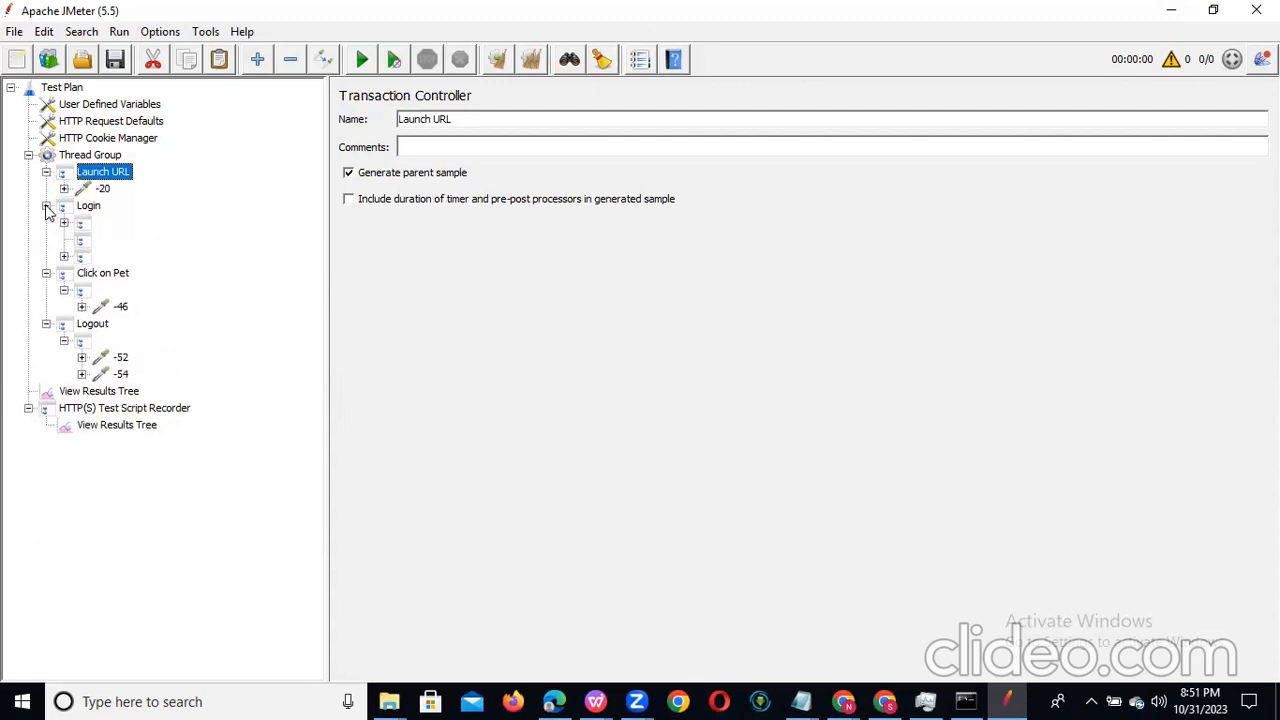
left_click(64, 223)
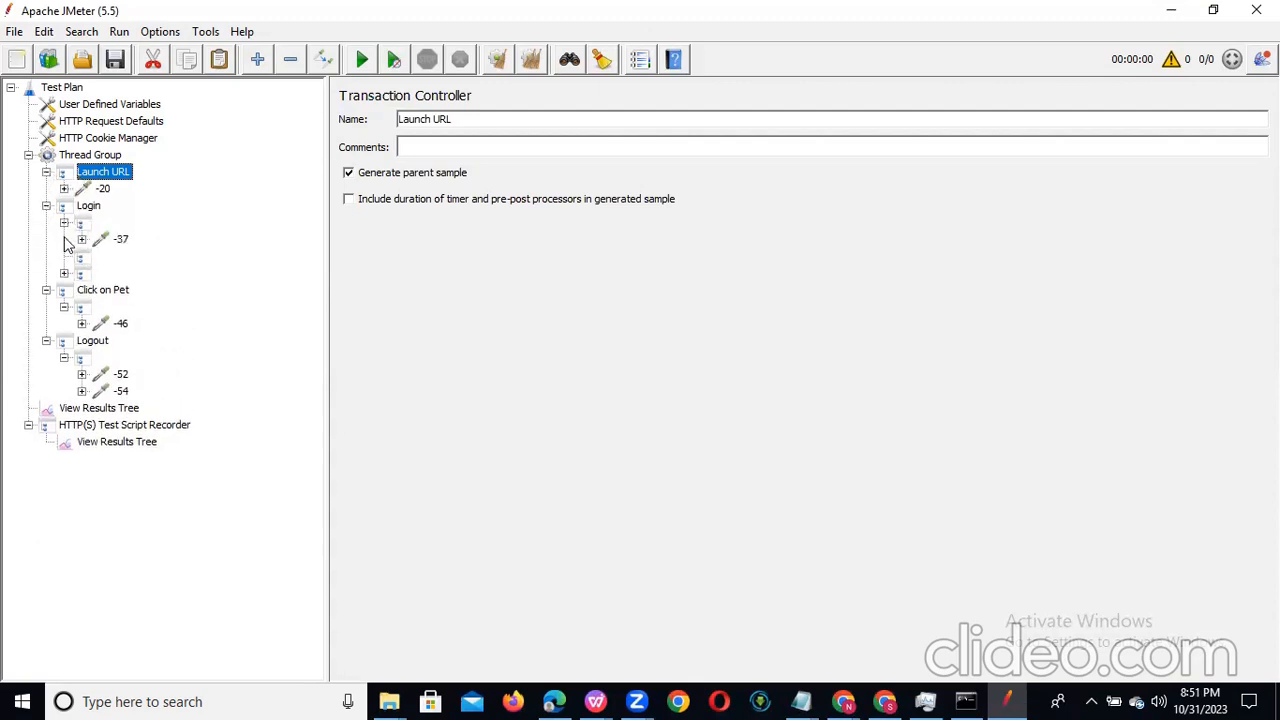
left_click(64, 273)
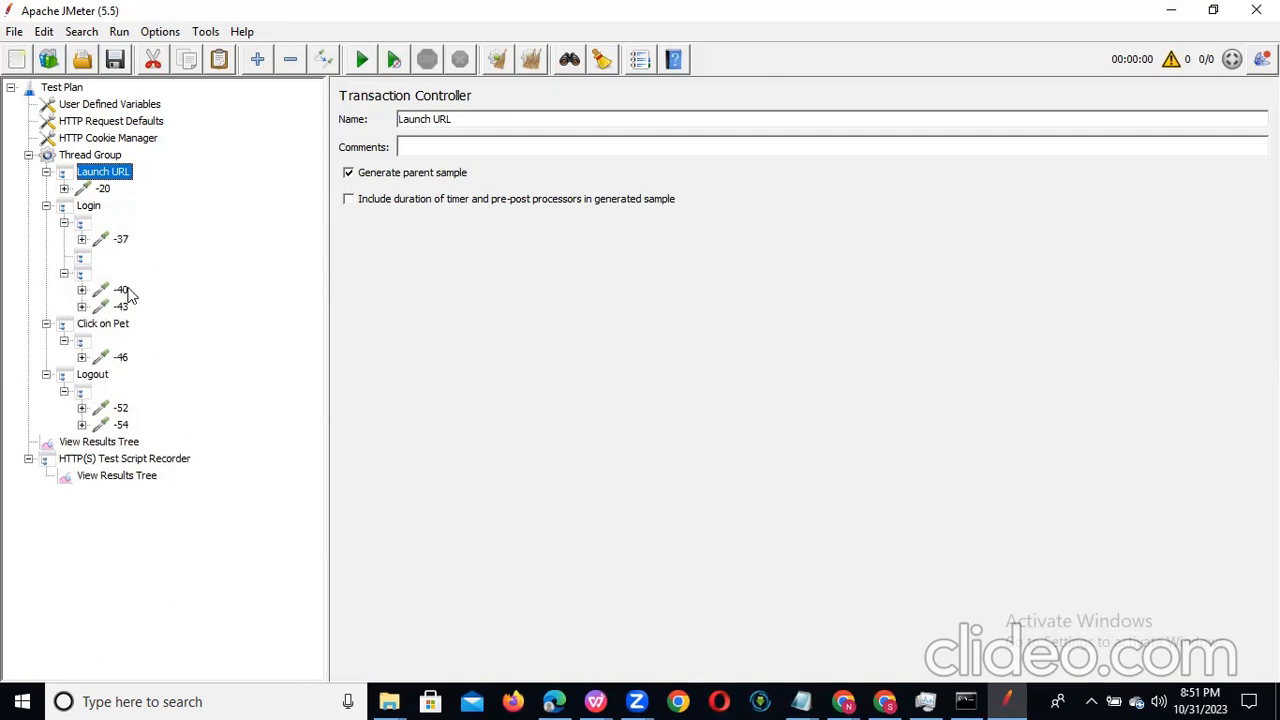
left_click(120, 239)
left_click_drag(118, 239, 93, 208)
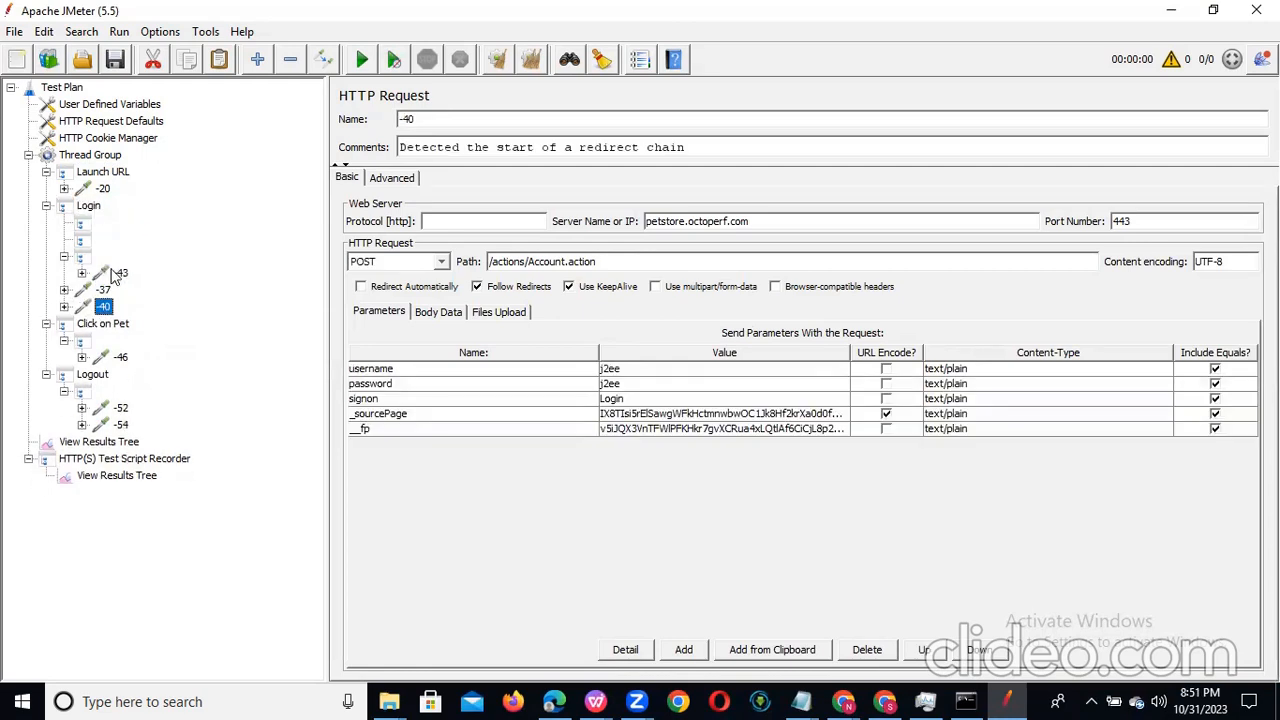
left_click_drag(115, 272, 90, 238)
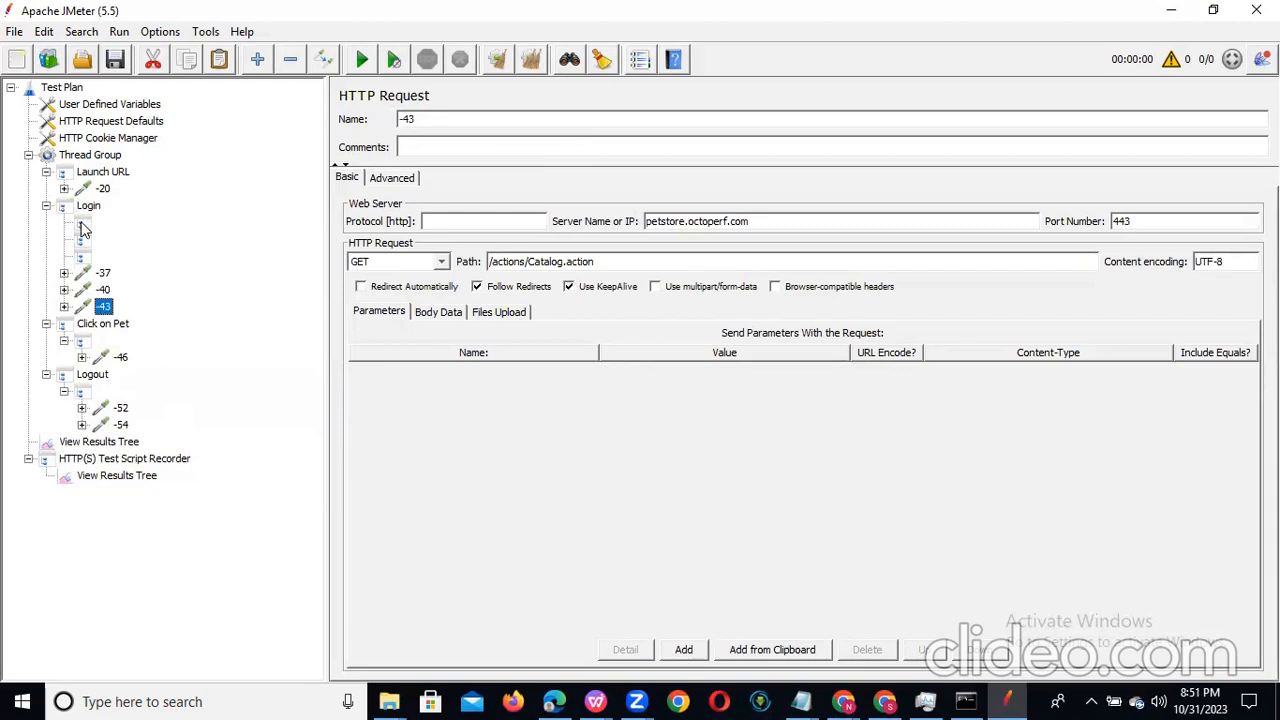
Step: Remove the three emptied unnamed Transaction Controllers together from Login
left_click(84, 228)
key("shift+Down")
key("shift+Down")
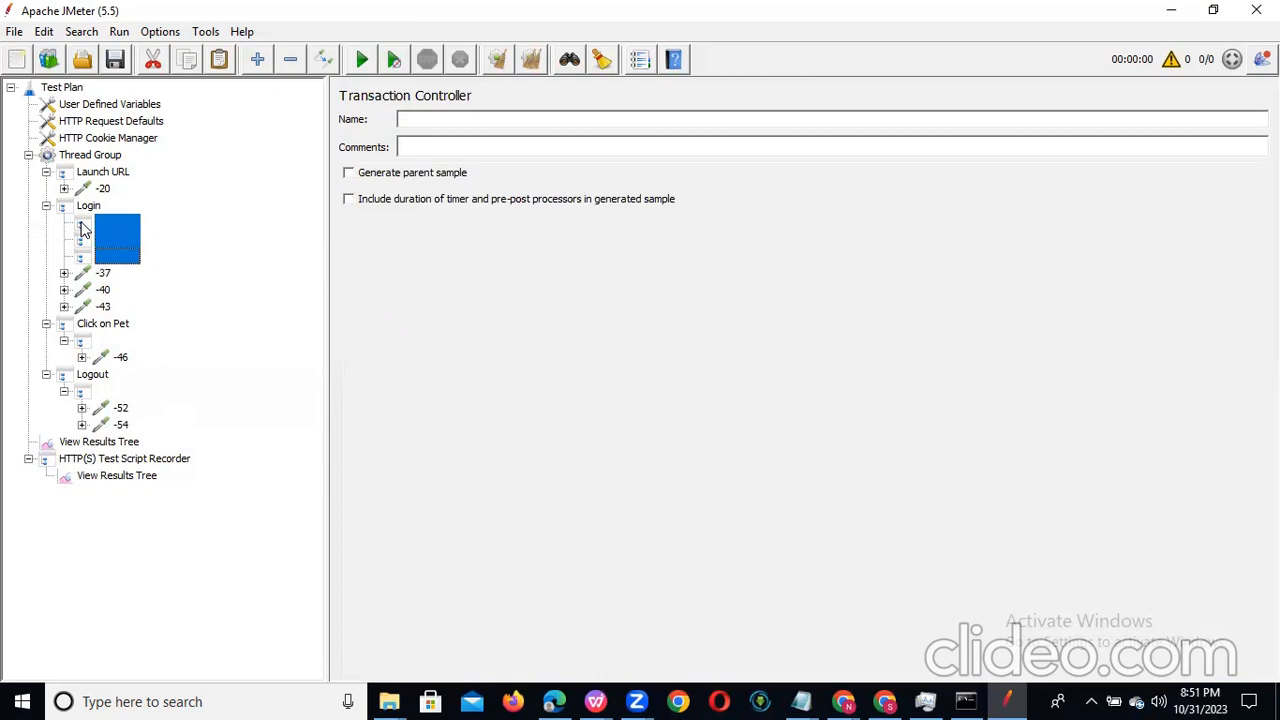
right_click(84, 230)
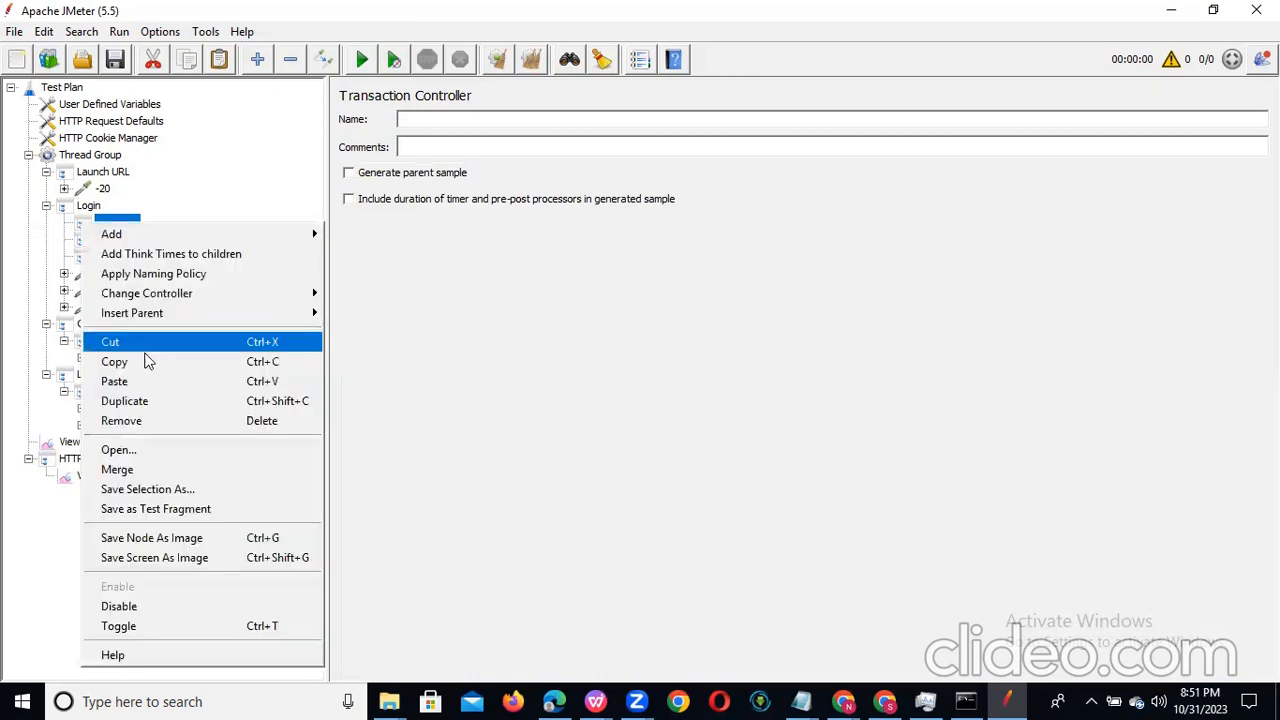
left_click(176, 420)
left_click(583, 373)
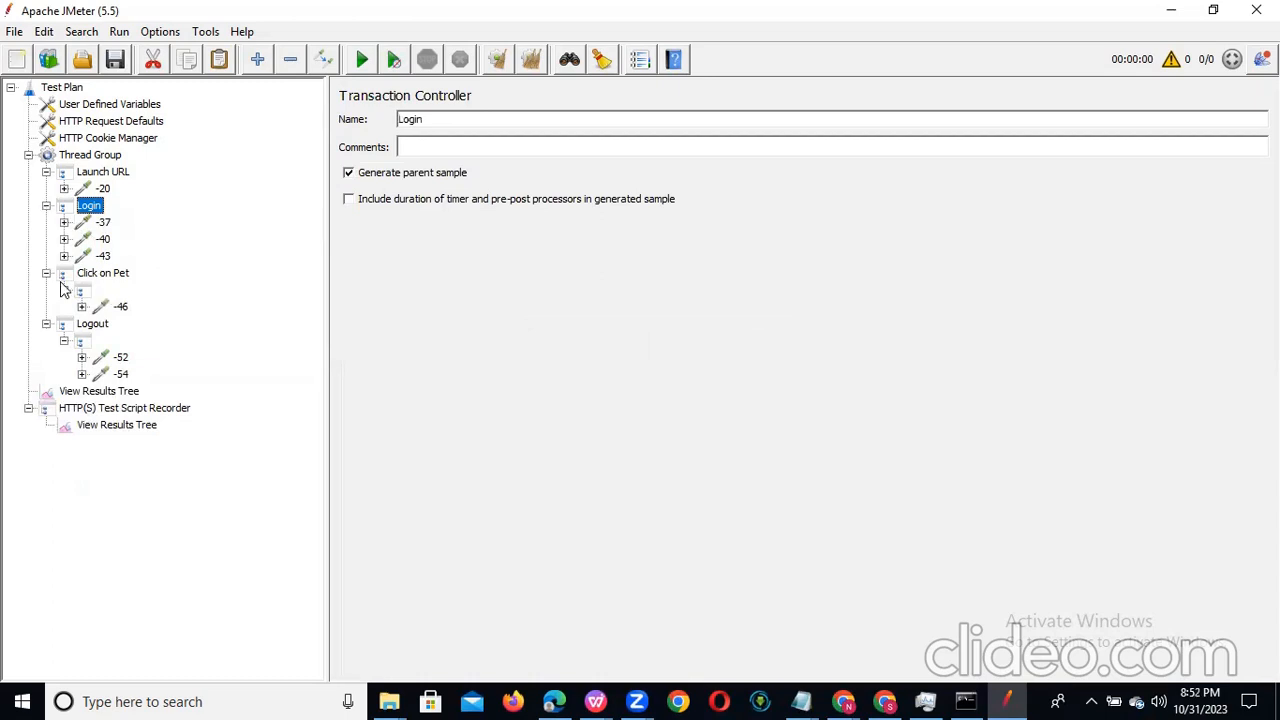
Step: Move request -46 directly under Click on Pet and remove the emptied unnamed controller there
left_click_drag(120, 306, 108, 282)
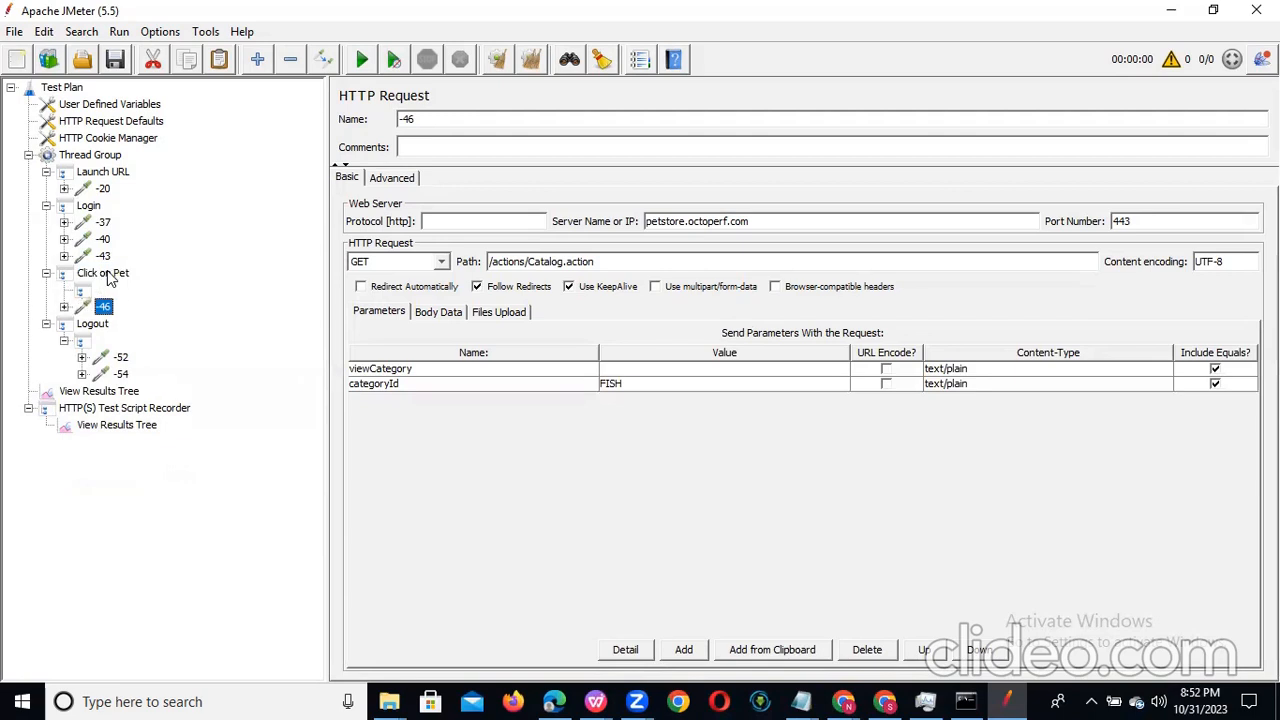
left_click(85, 292)
right_click(85, 292)
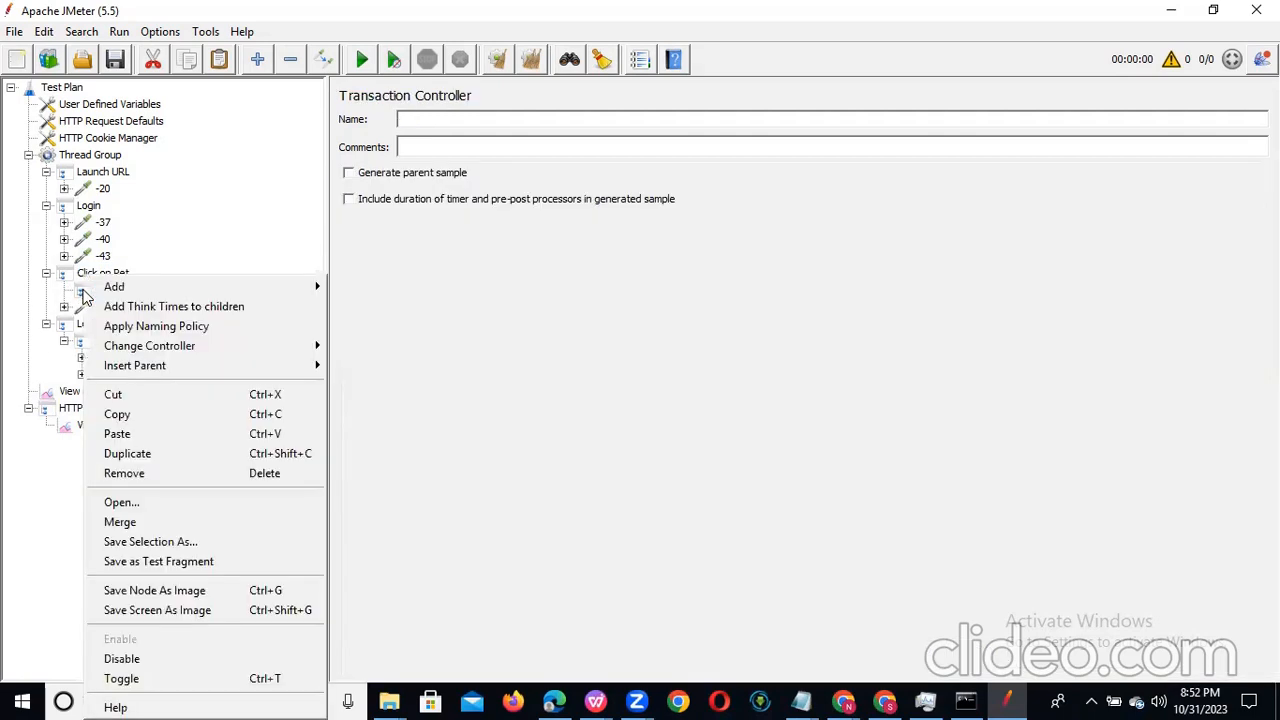
left_click(176, 475)
left_click(599, 369)
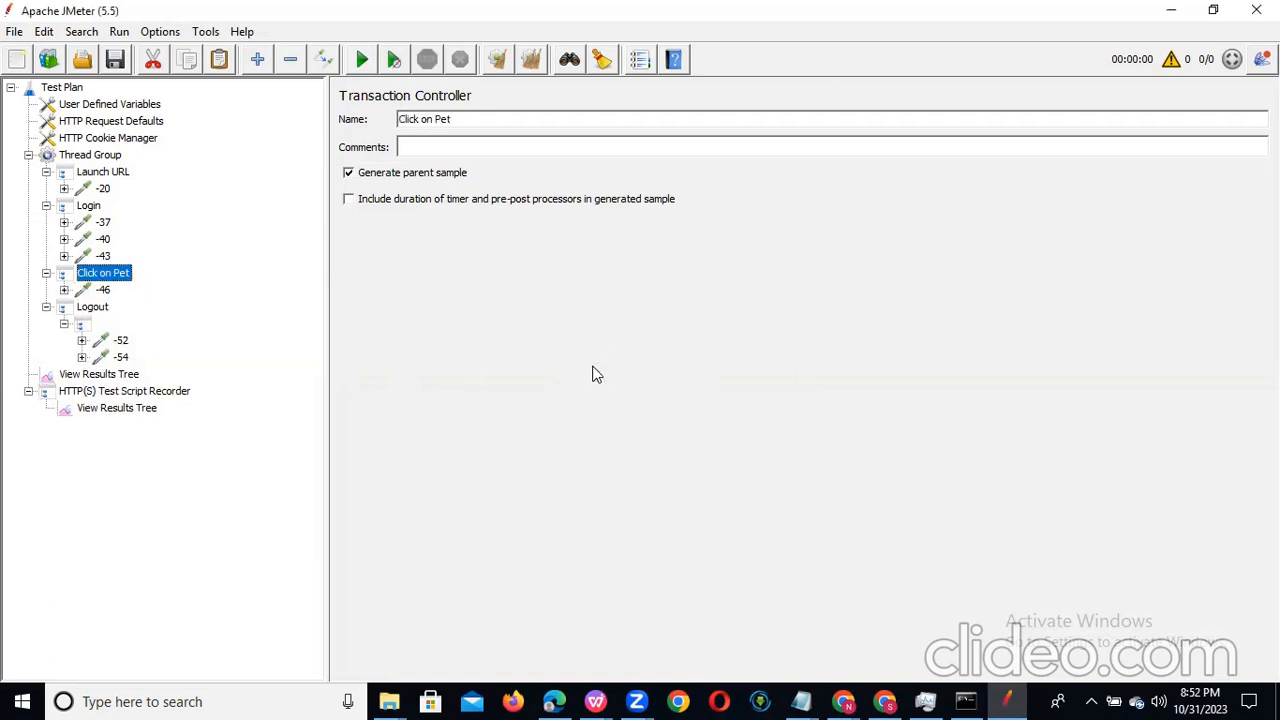
Step: Move requests -52 and -54 together directly under Logout and remove the emptied unnamed controller there
left_click(114, 342)
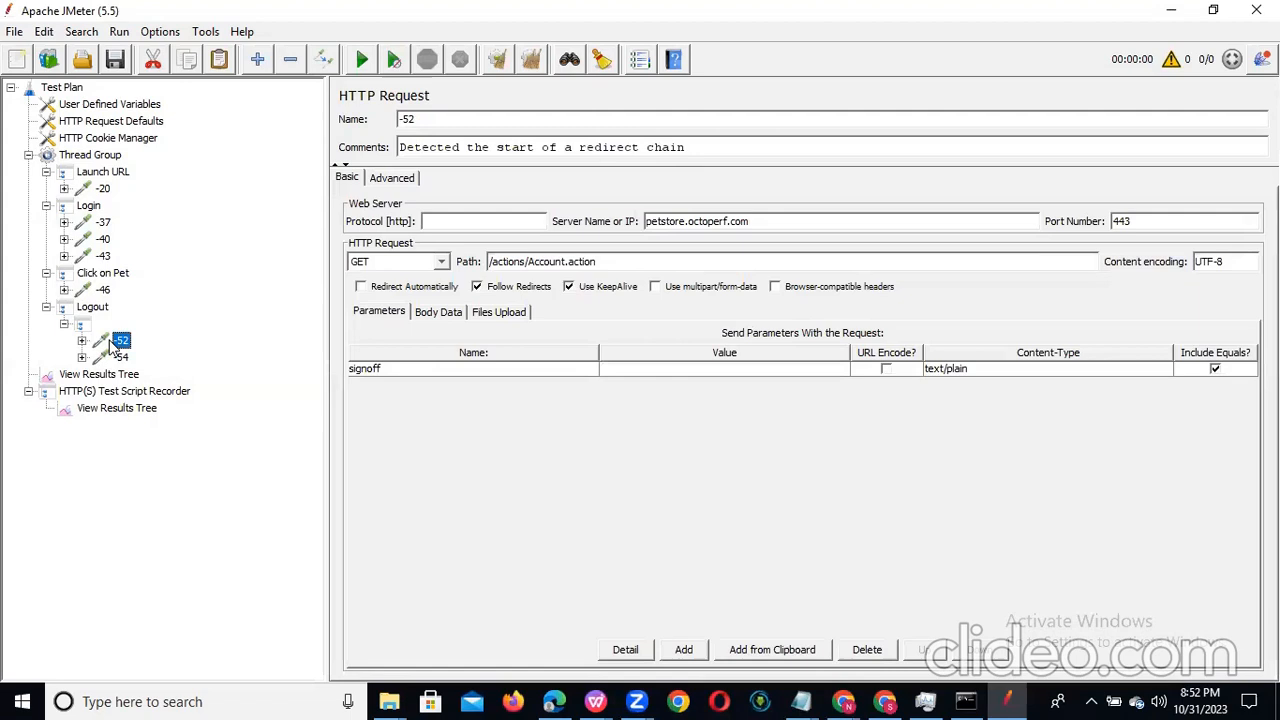
key("shift+Down")
left_click_drag(110, 341, 100, 308)
left_click(88, 328)
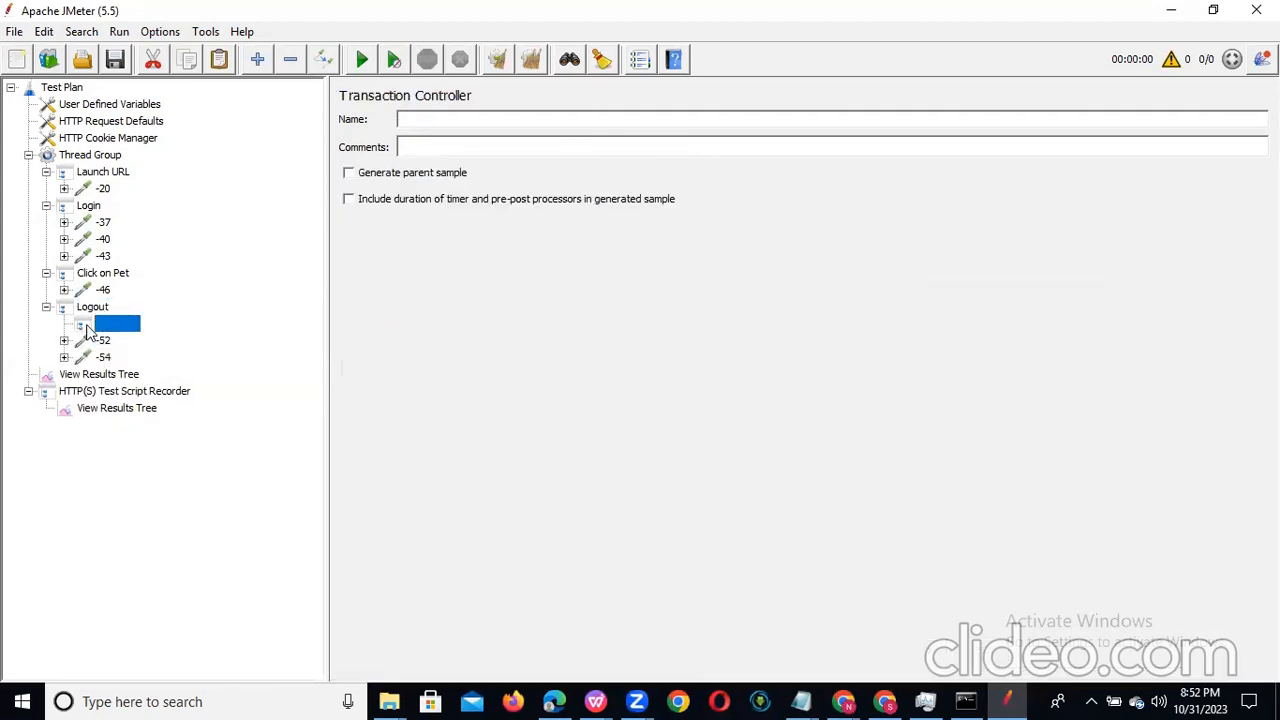
right_click(88, 328)
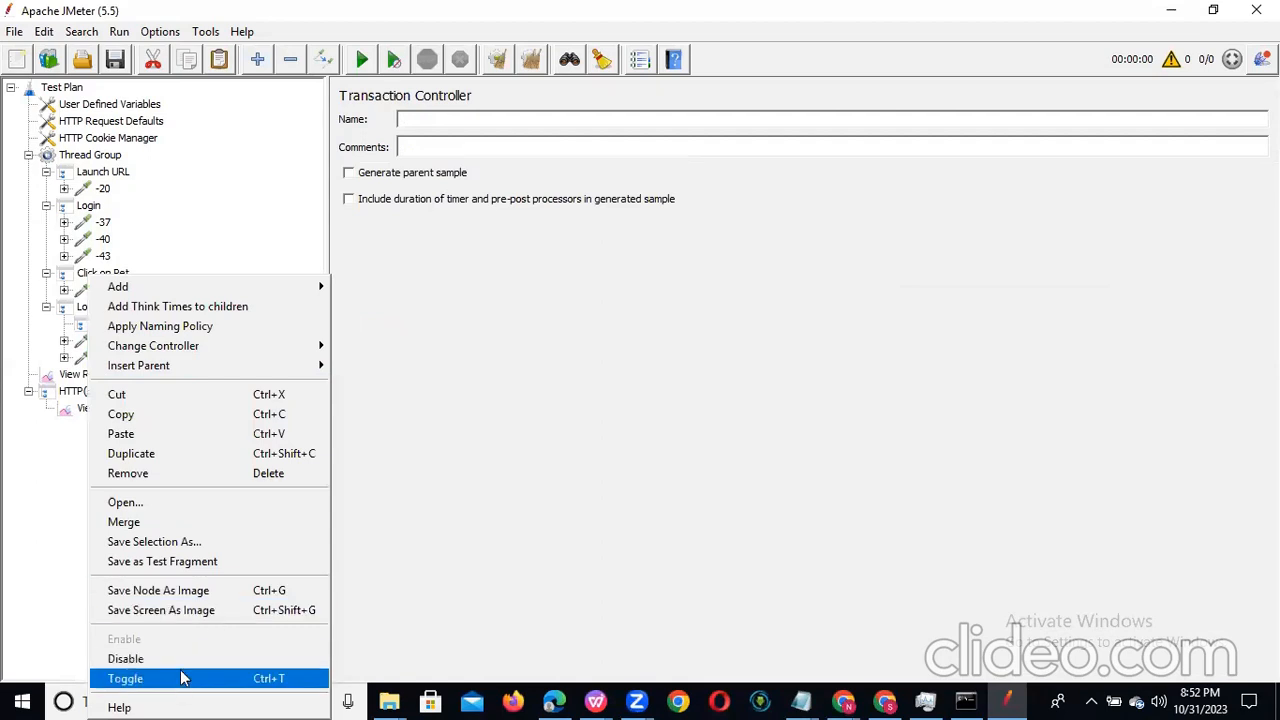
left_click(225, 478)
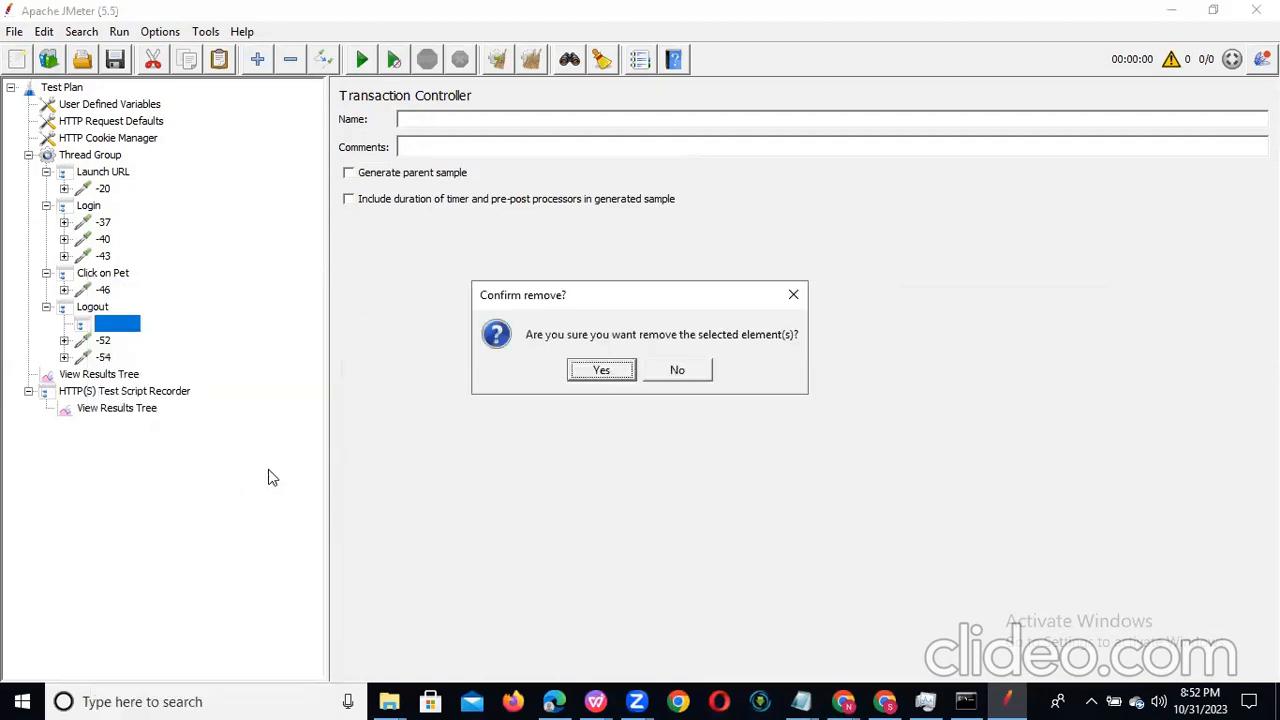
left_click(600, 371)
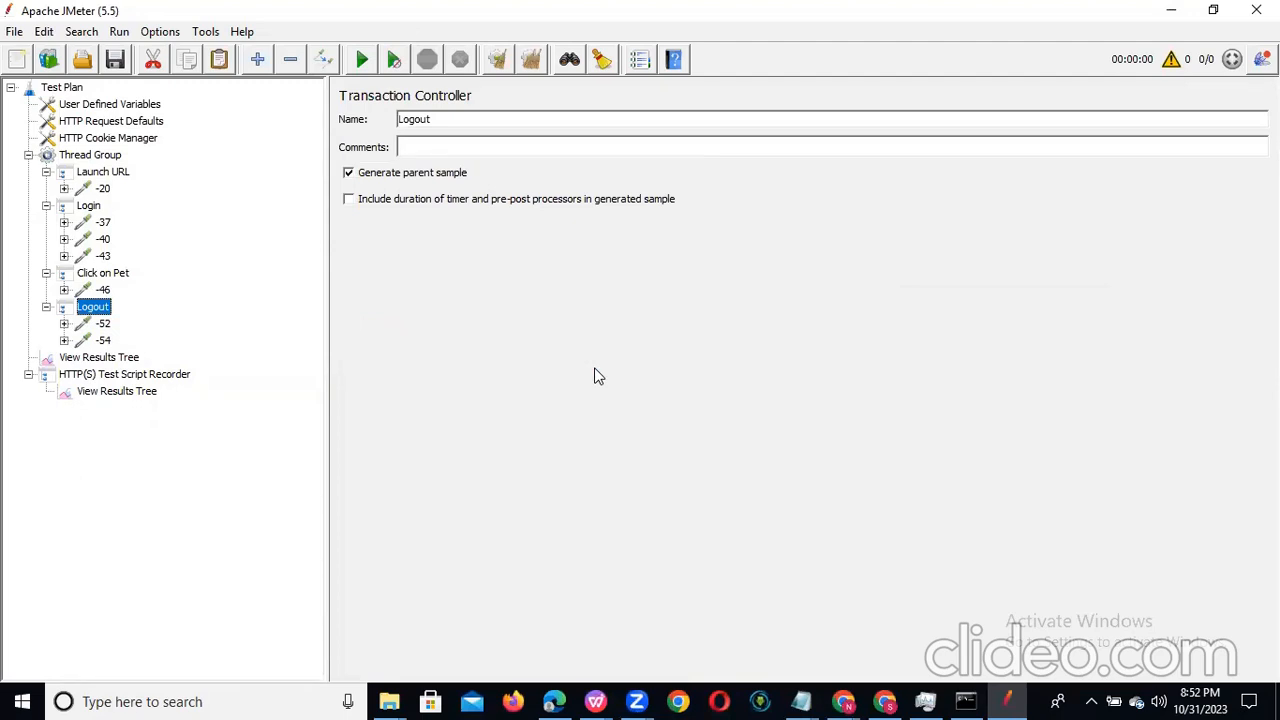
Step: Examine the HTTP(S) Test Script Recorder's settings and the URL patterns to exclude in its request filtering
left_click(97, 177)
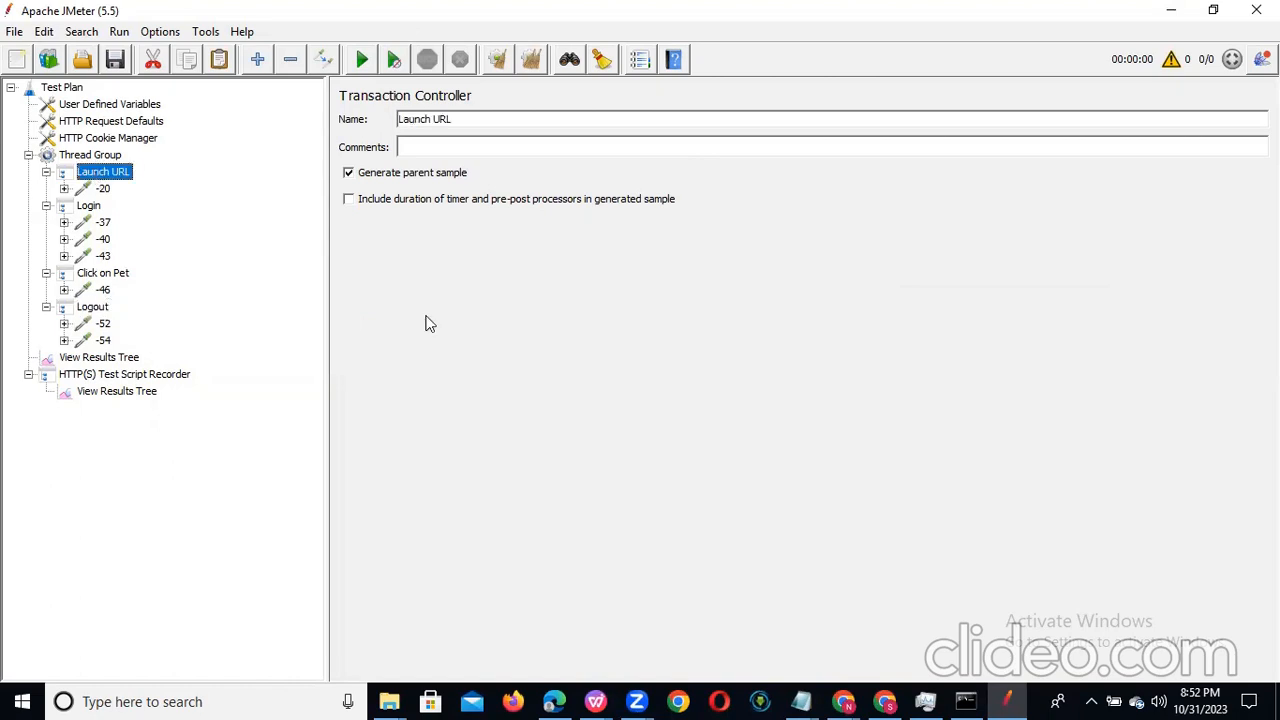
left_click(140, 376)
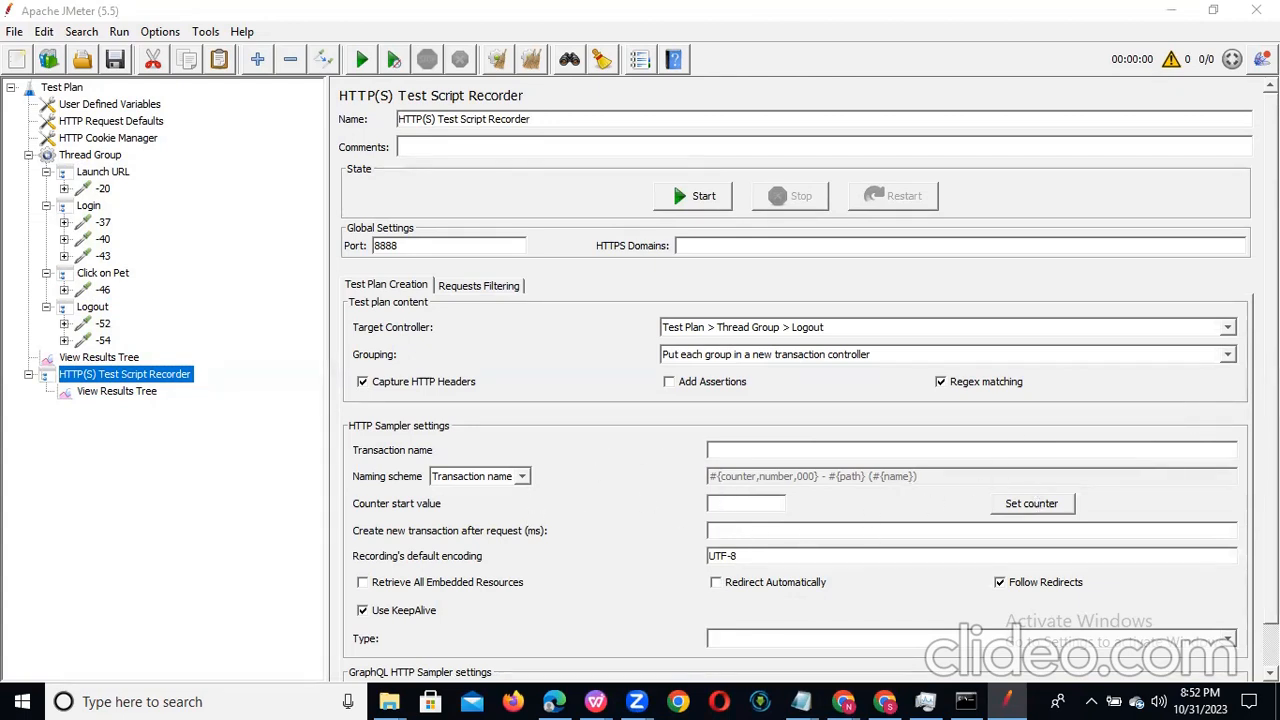
scroll(795, 380, "down", 3)
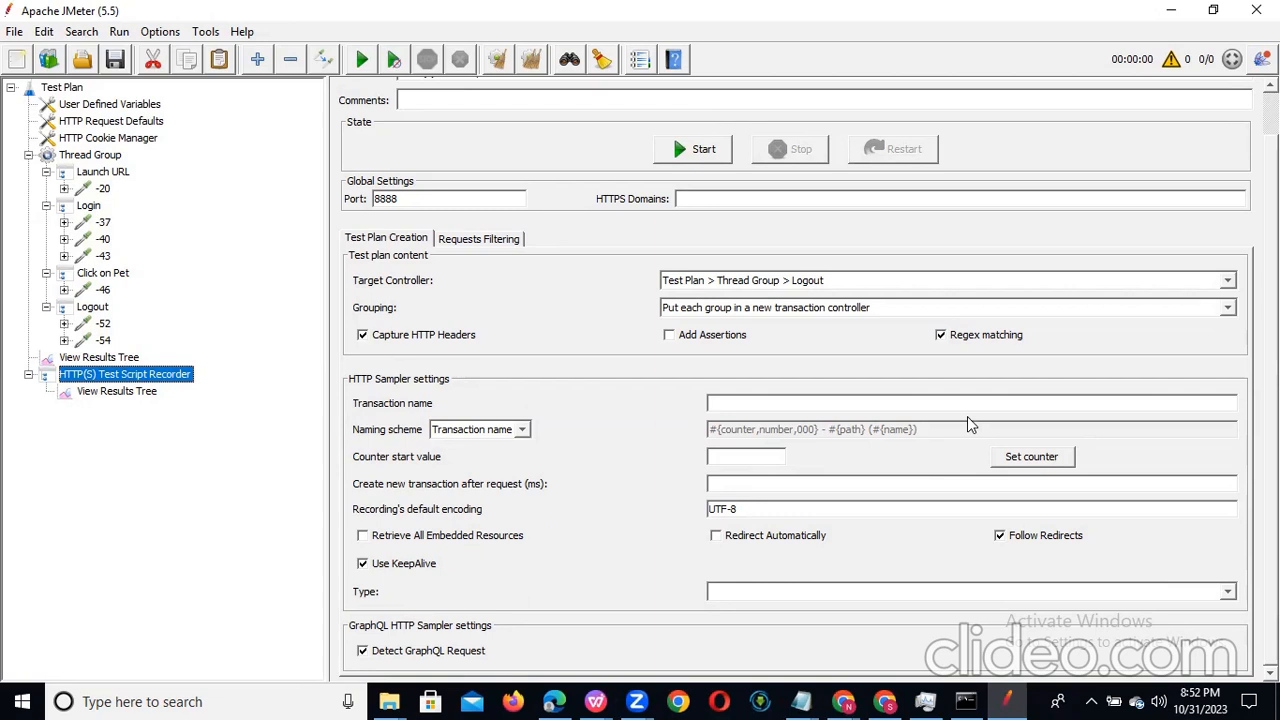
left_click(490, 245)
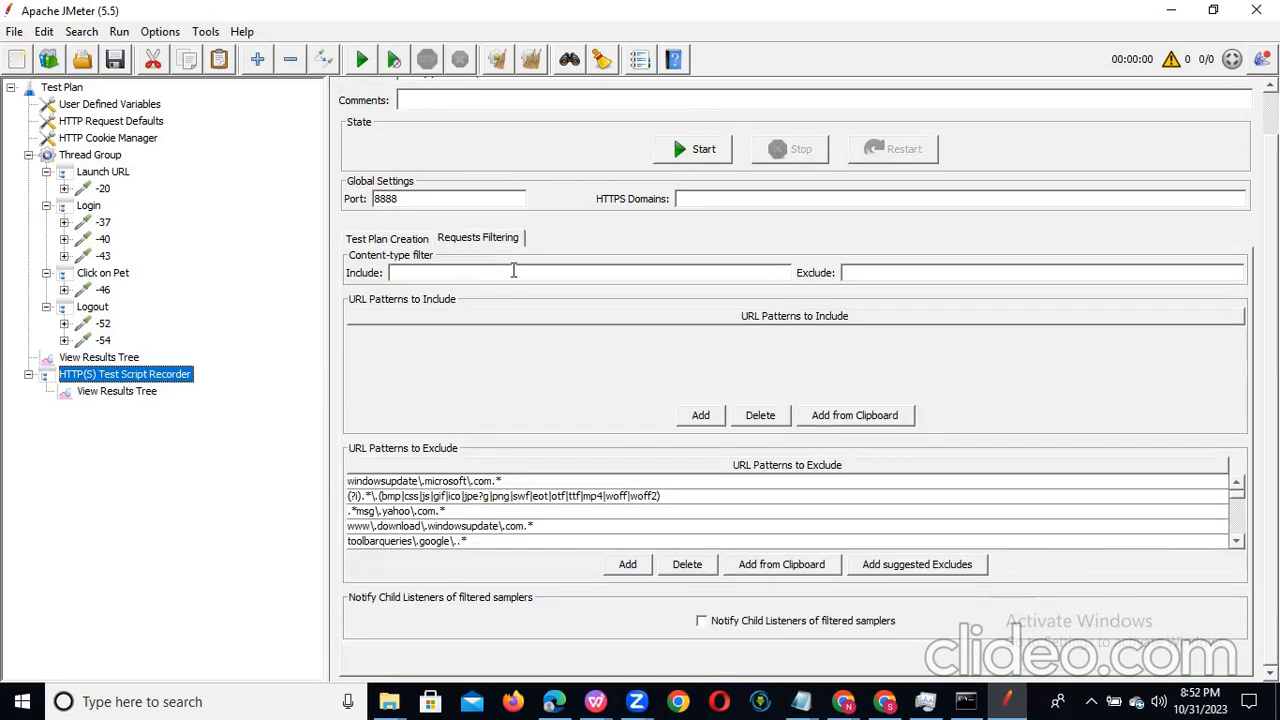
left_click(519, 481)
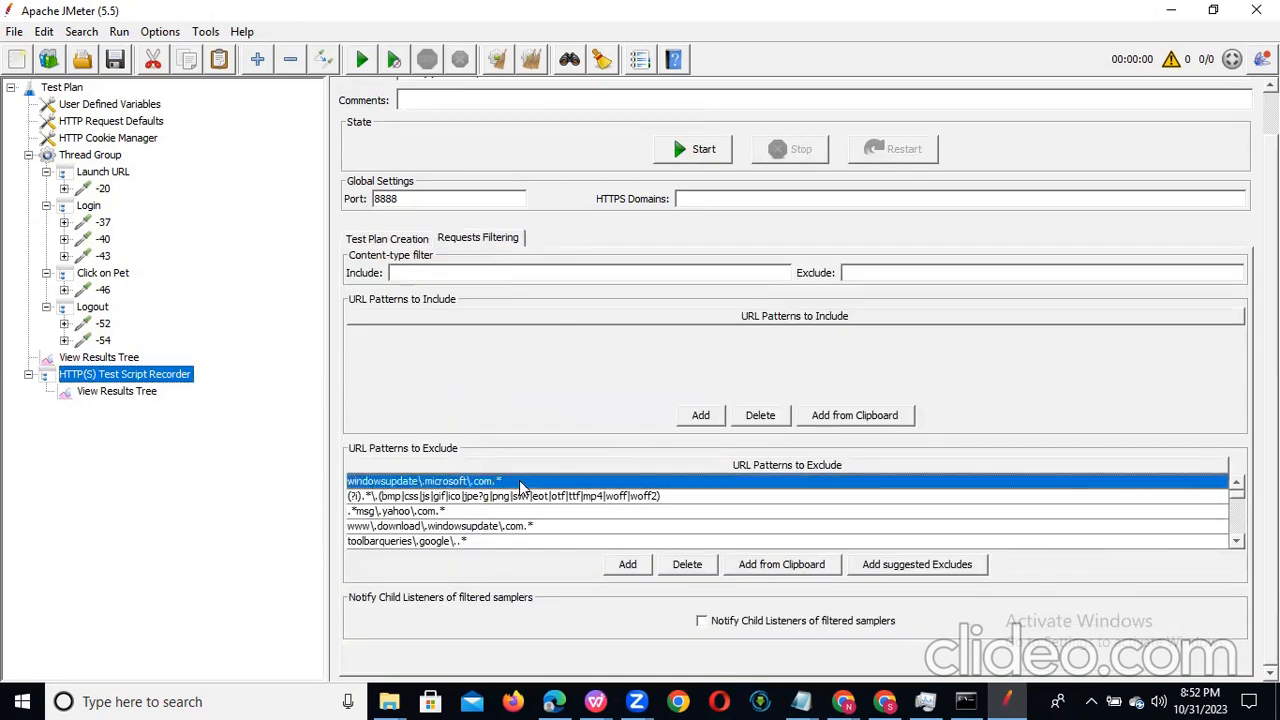
left_click(505, 541)
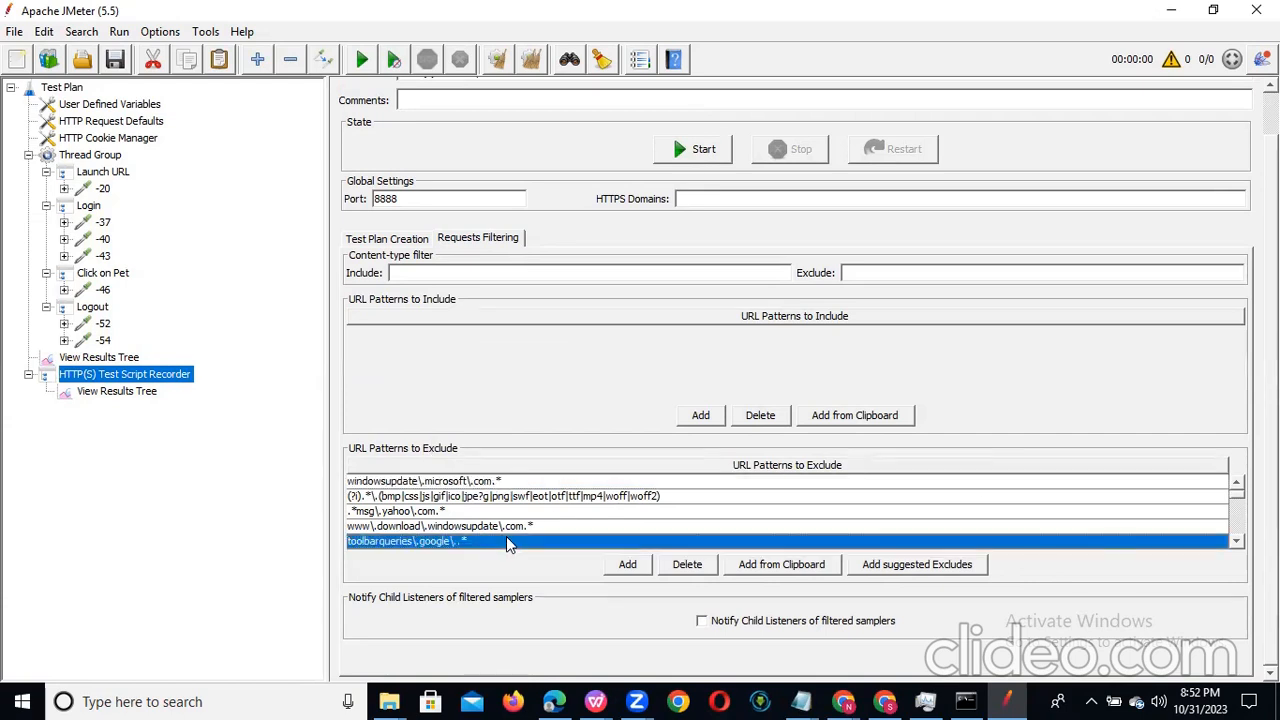
left_click(580, 511)
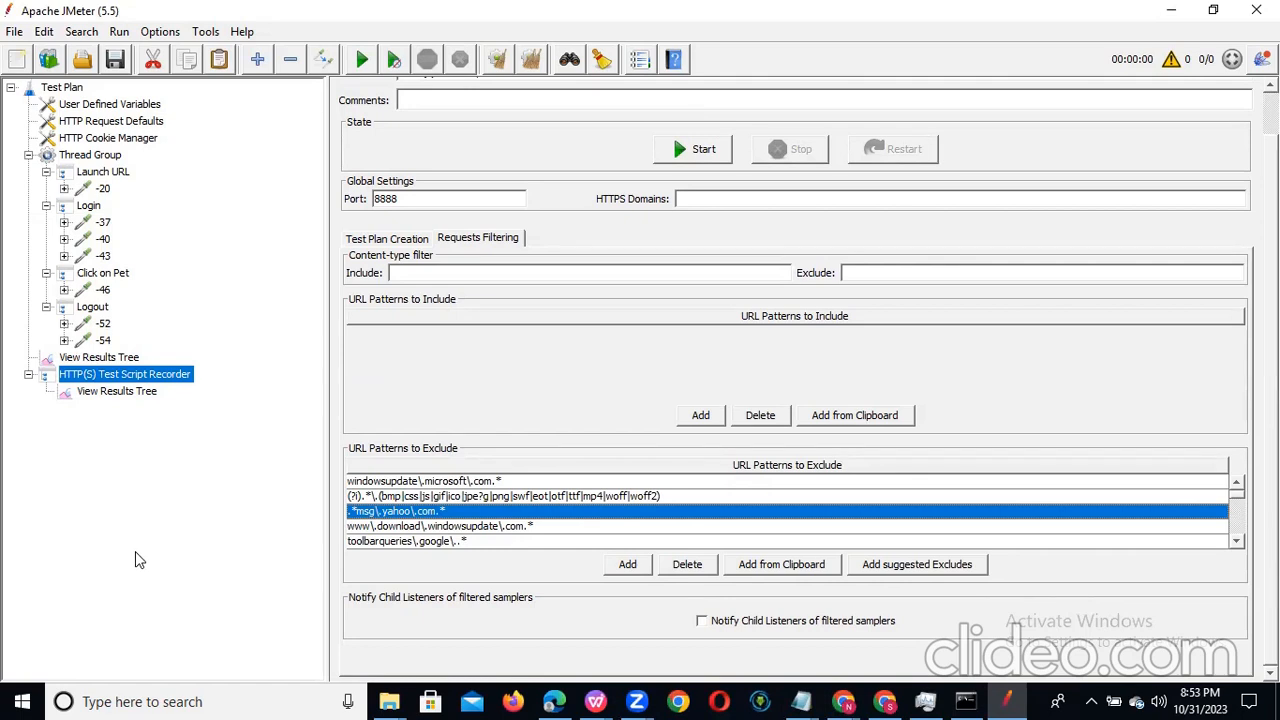
left_click(885, 700)
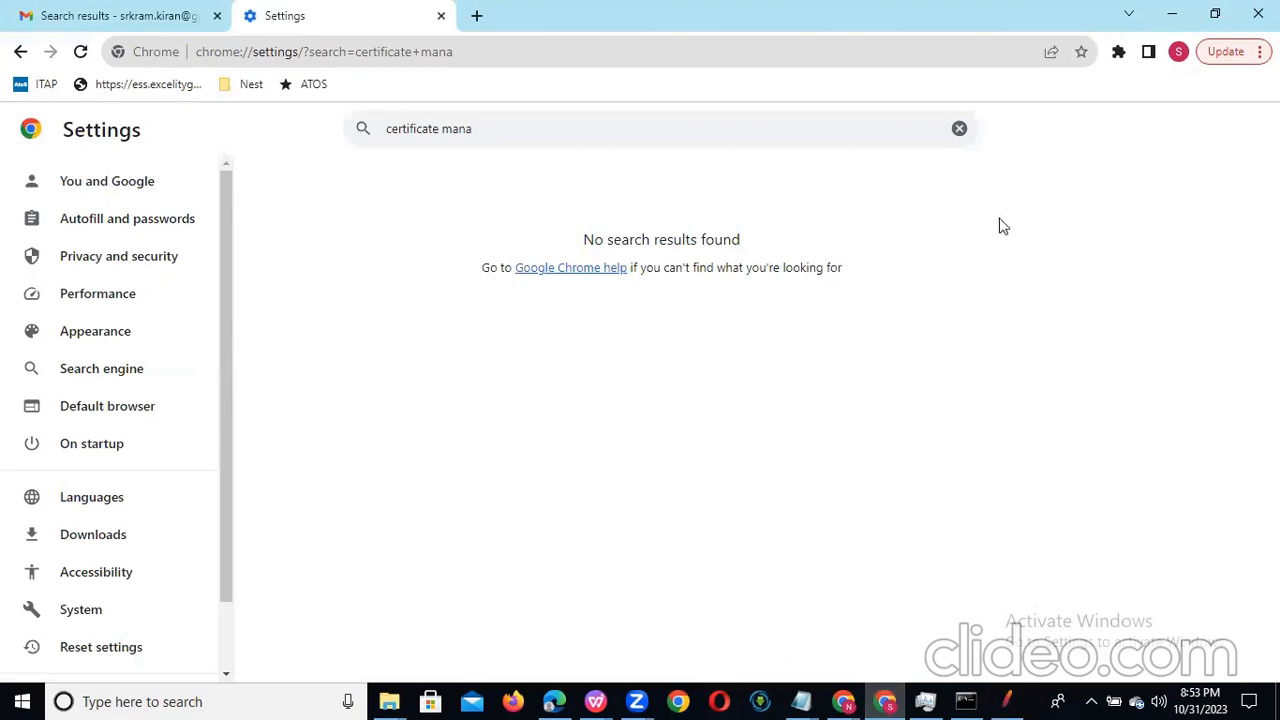
left_click(1173, 20)
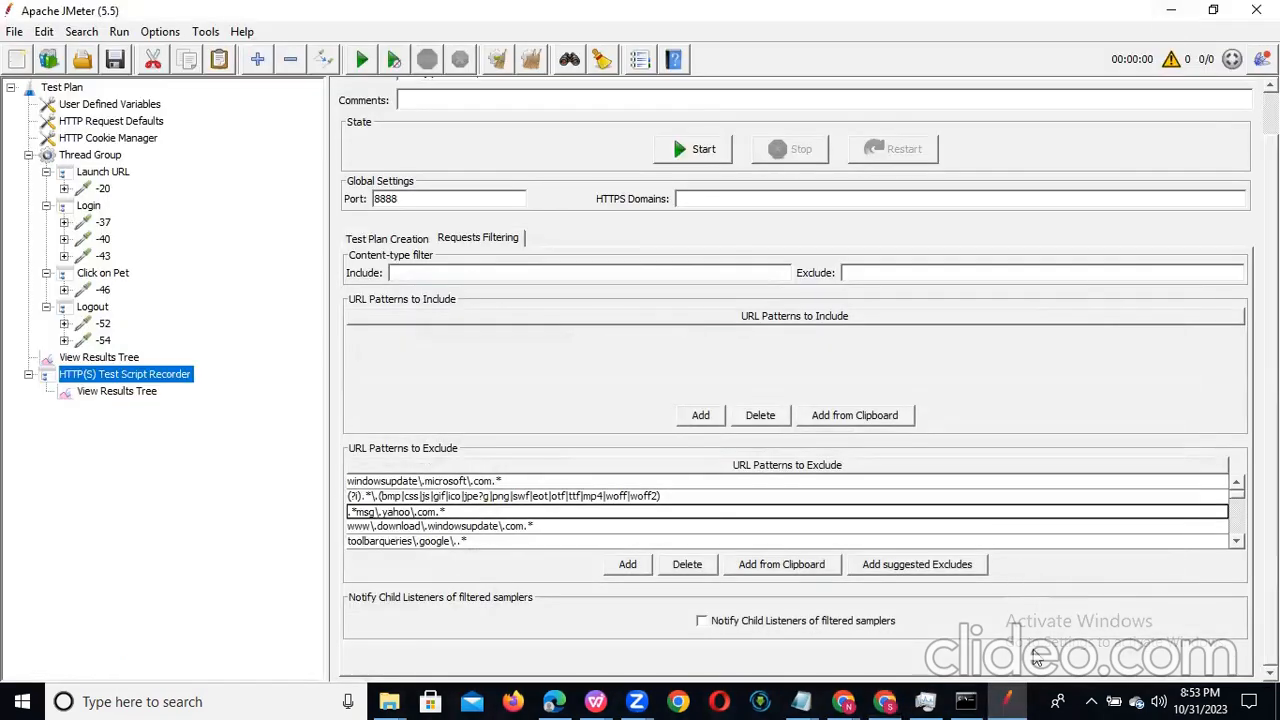
mouse_move(1012, 699)
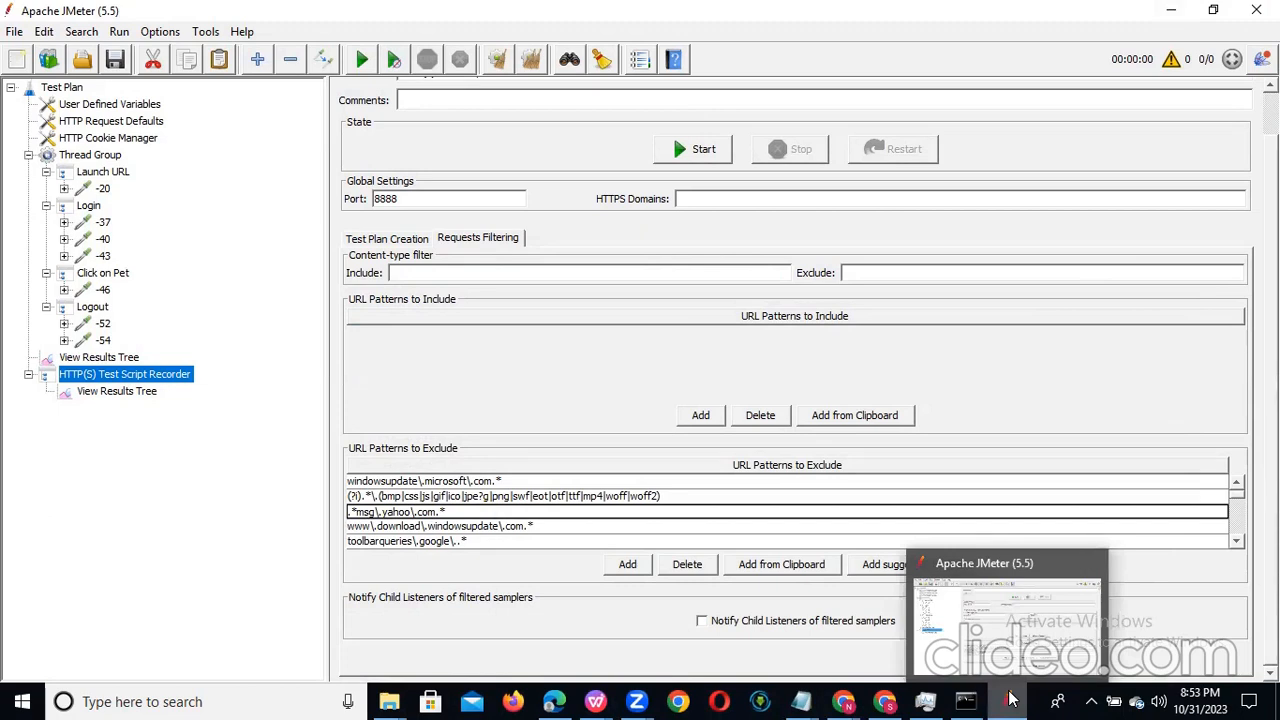
mouse_move(843, 701)
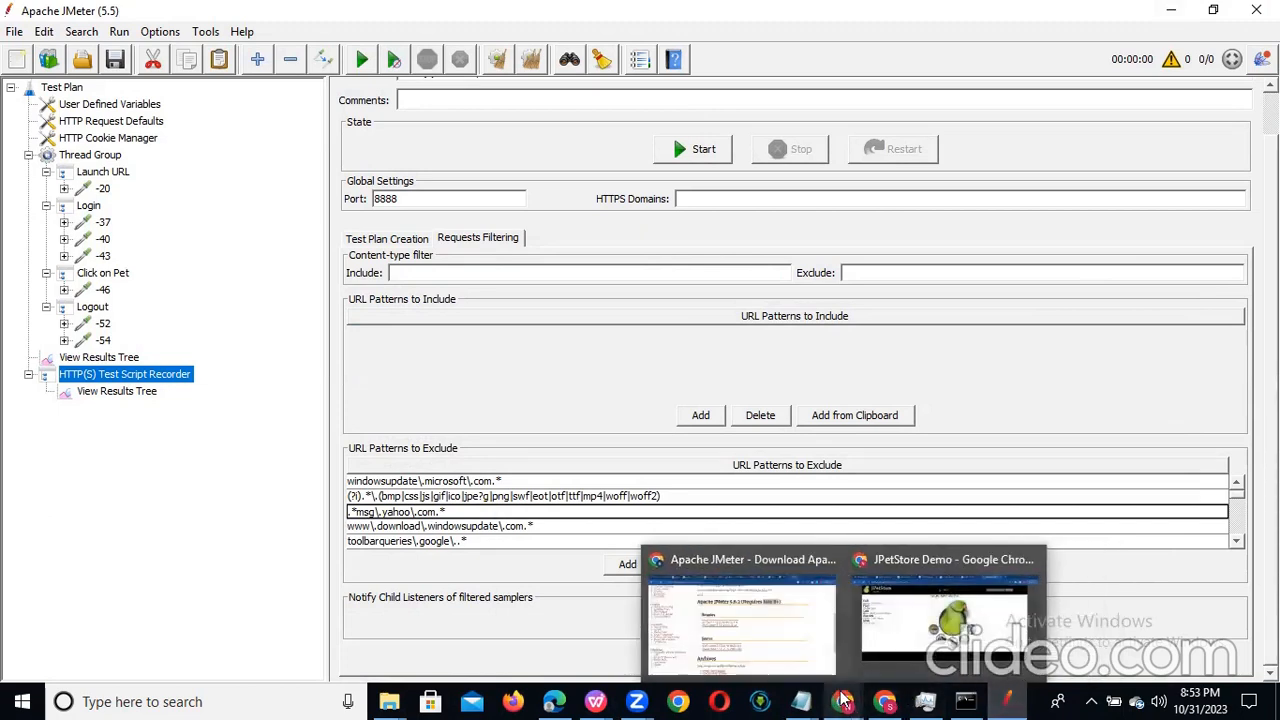
left_click(798, 635)
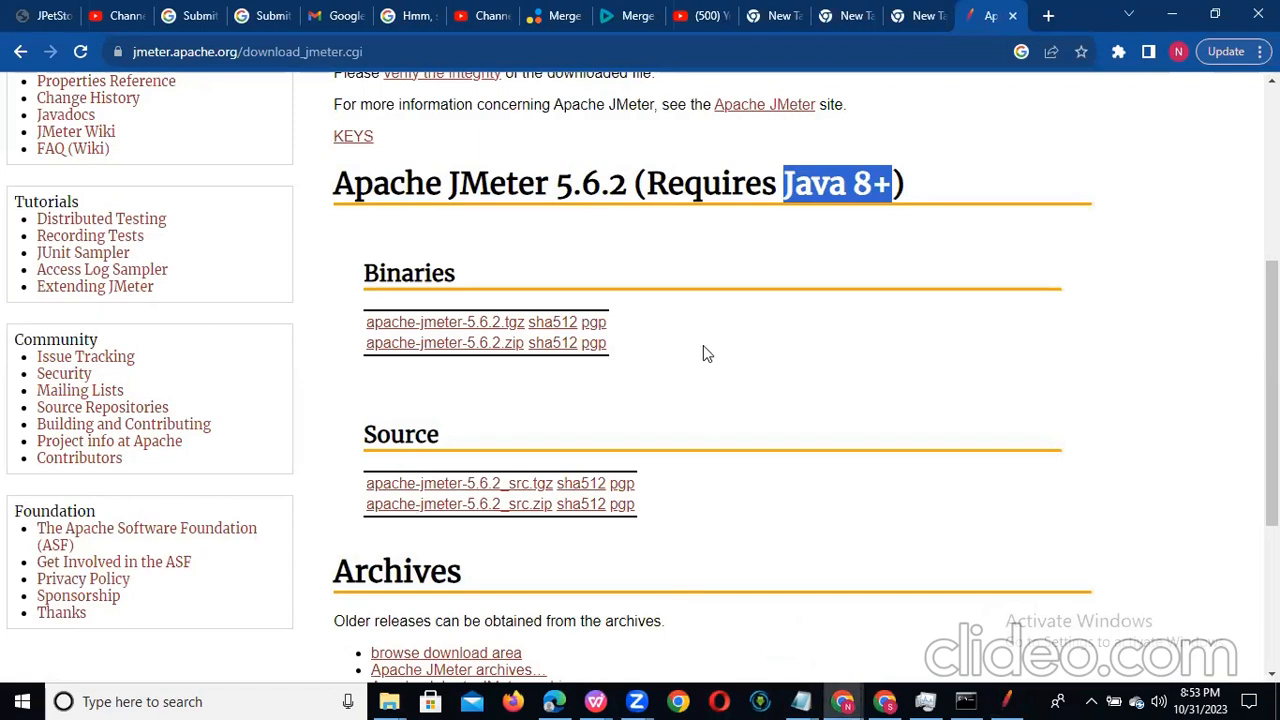
left_click(1173, 16)
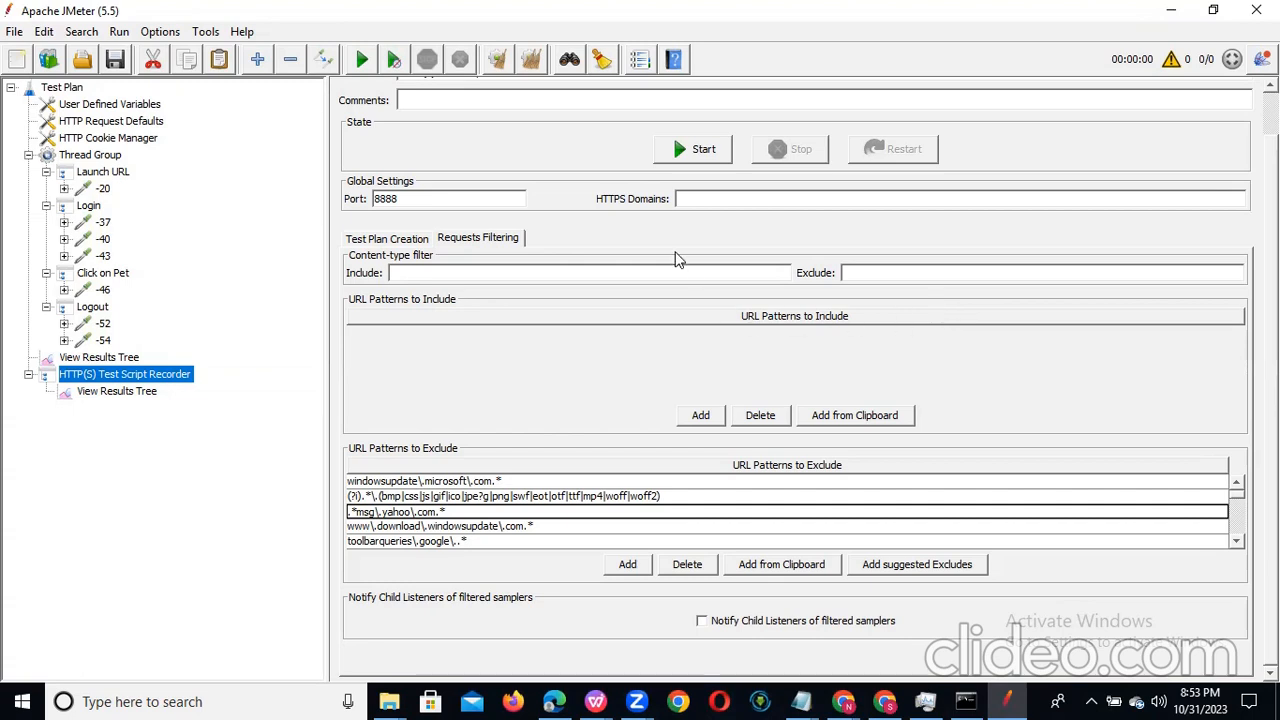
Step: Examine the parameters of requests -20, -37 and -40, focusing on the _sourcePage and __fp values sent with the login request
left_click(108, 224)
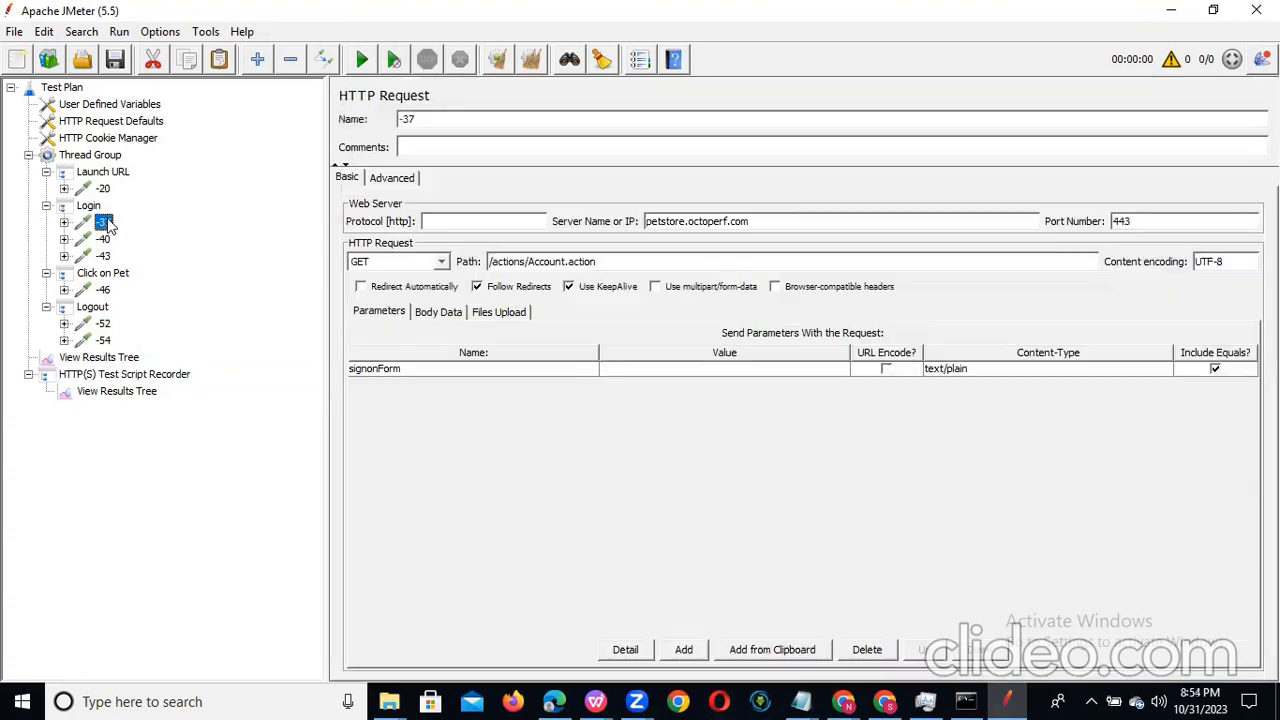
left_click(103, 189)
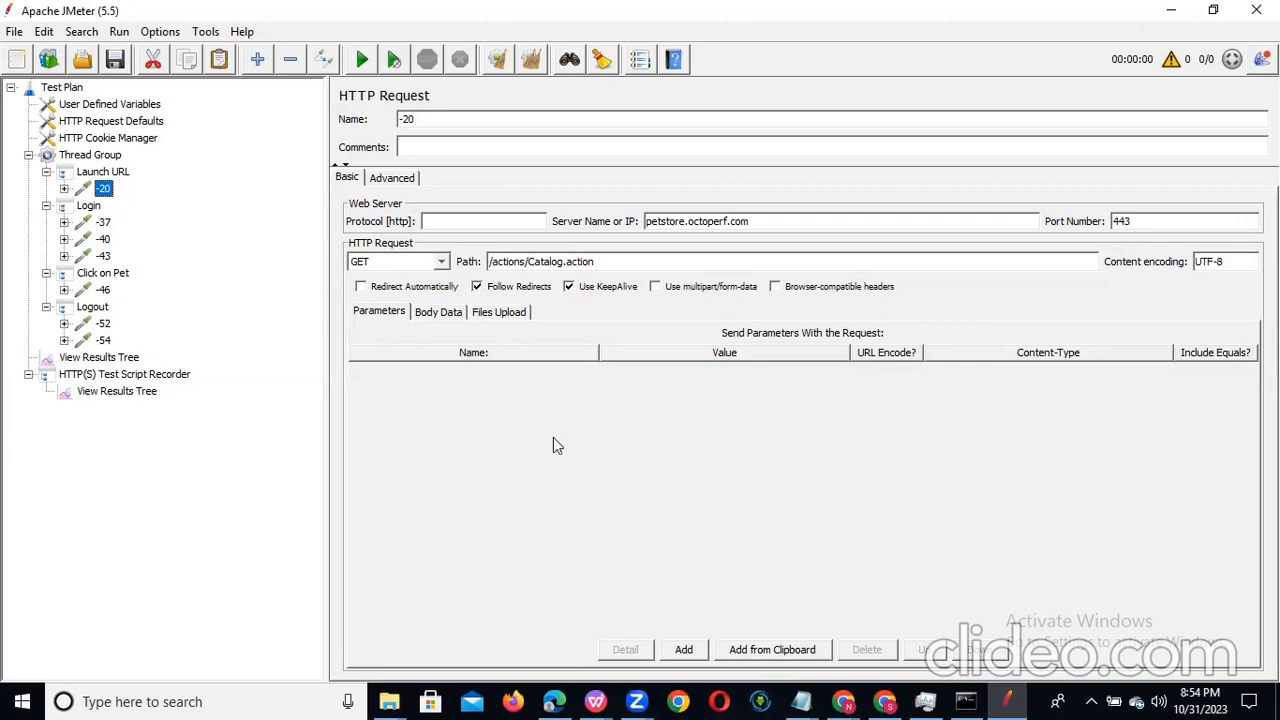
left_click(103, 222)
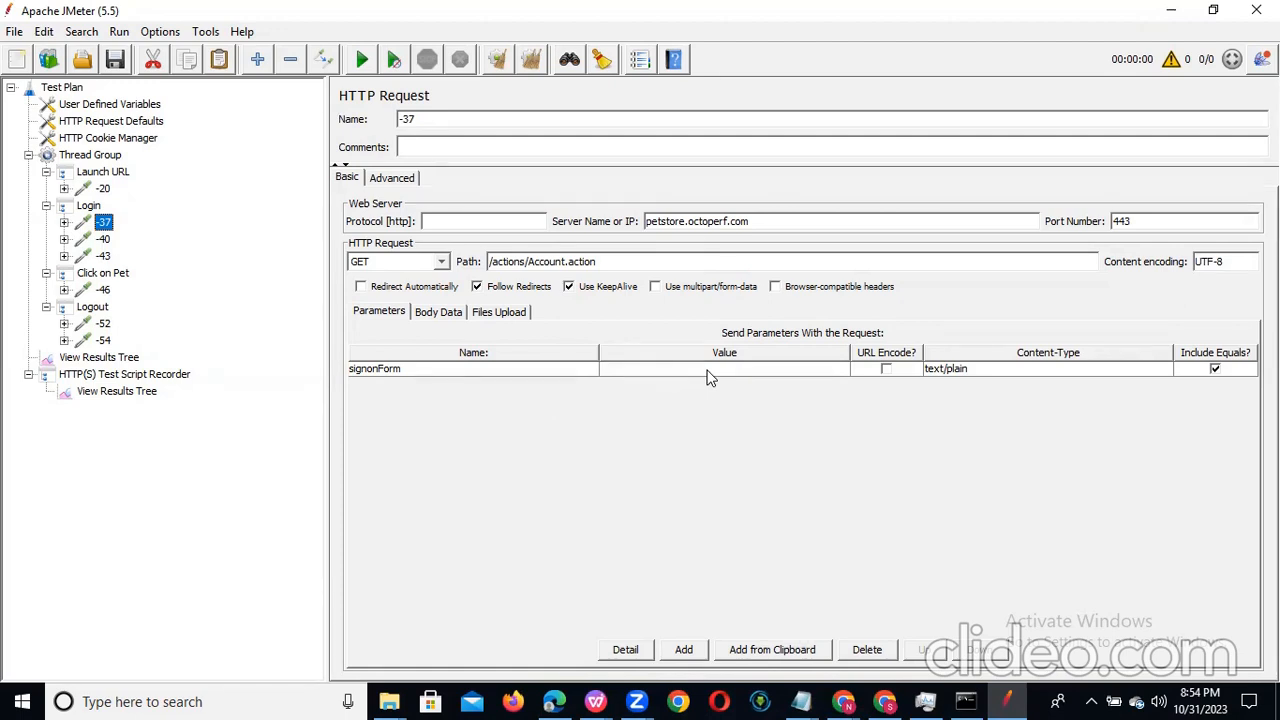
left_click(104, 240)
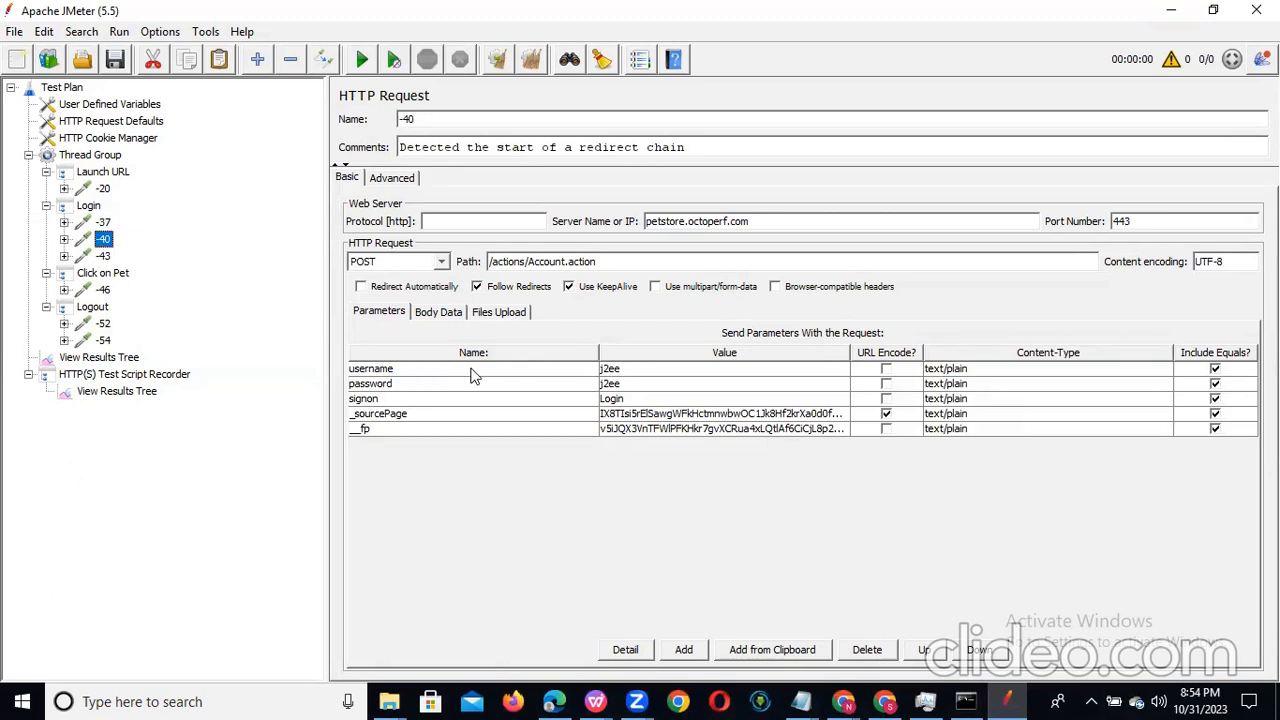
left_click(628, 415)
left_click(627, 430)
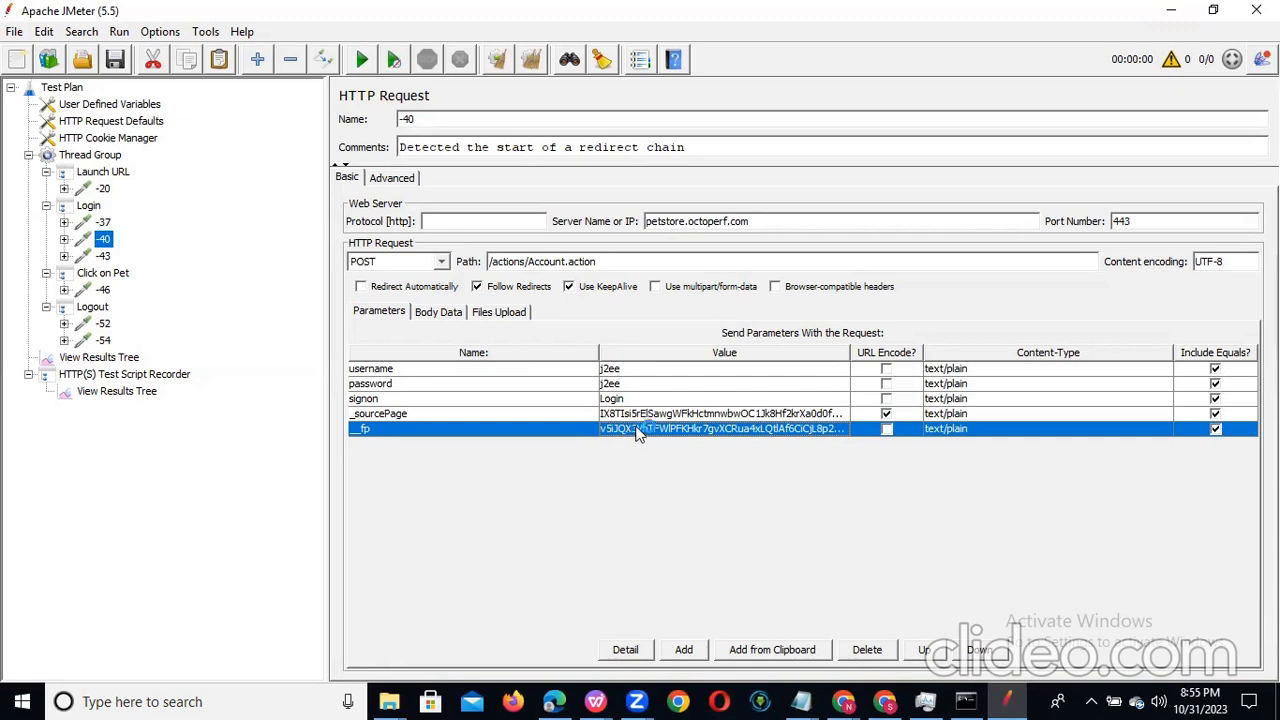
left_click(641, 413)
left_click(642, 426)
left_click(643, 413)
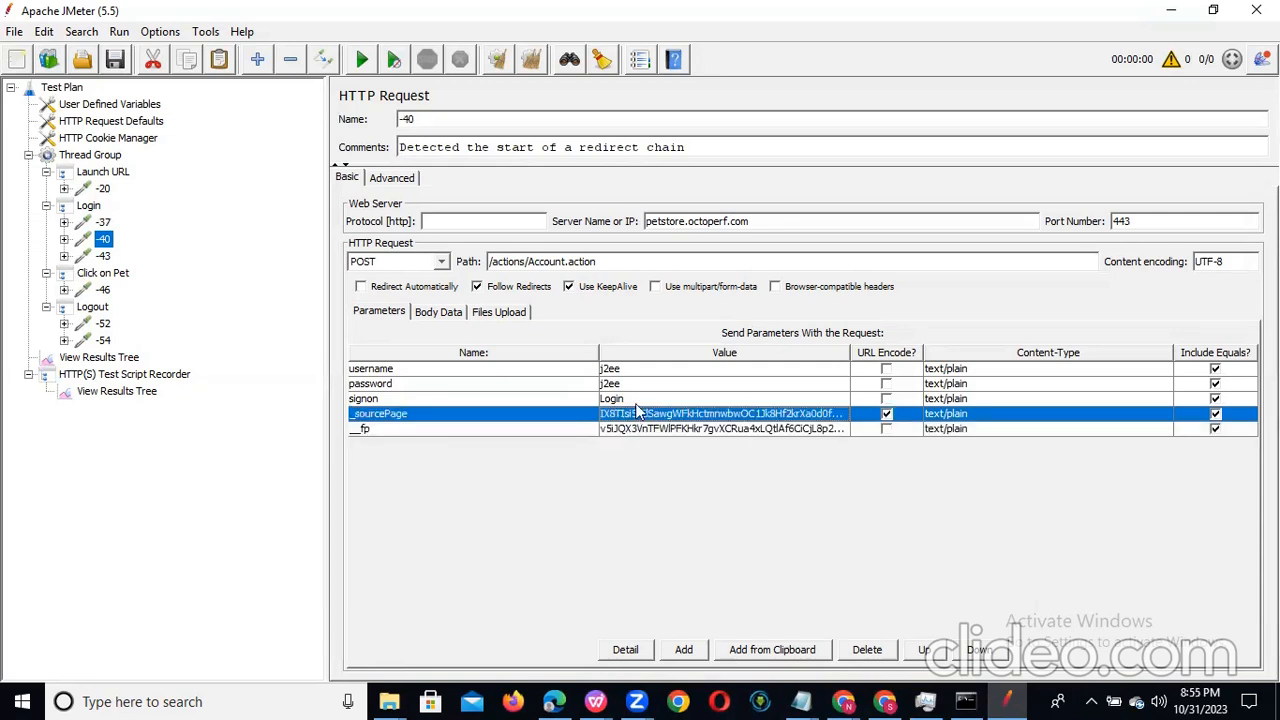
double_click(640, 413)
left_click(92, 156)
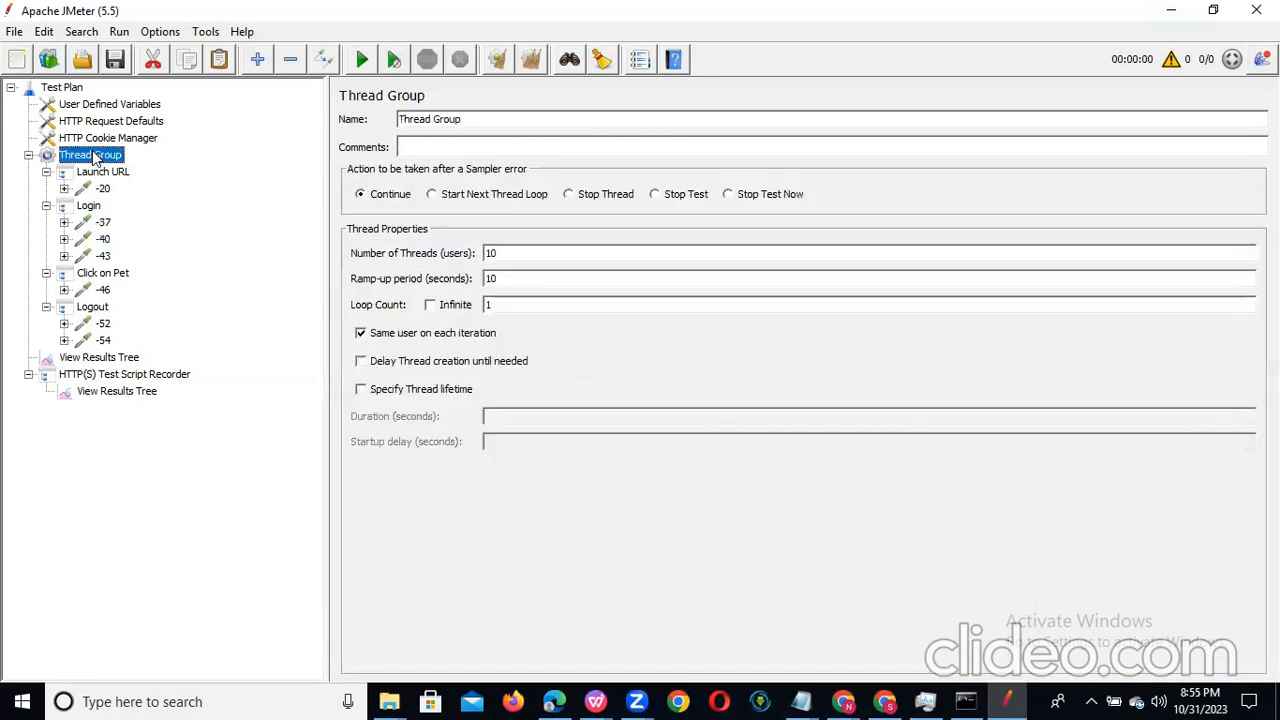
right_click(92, 152)
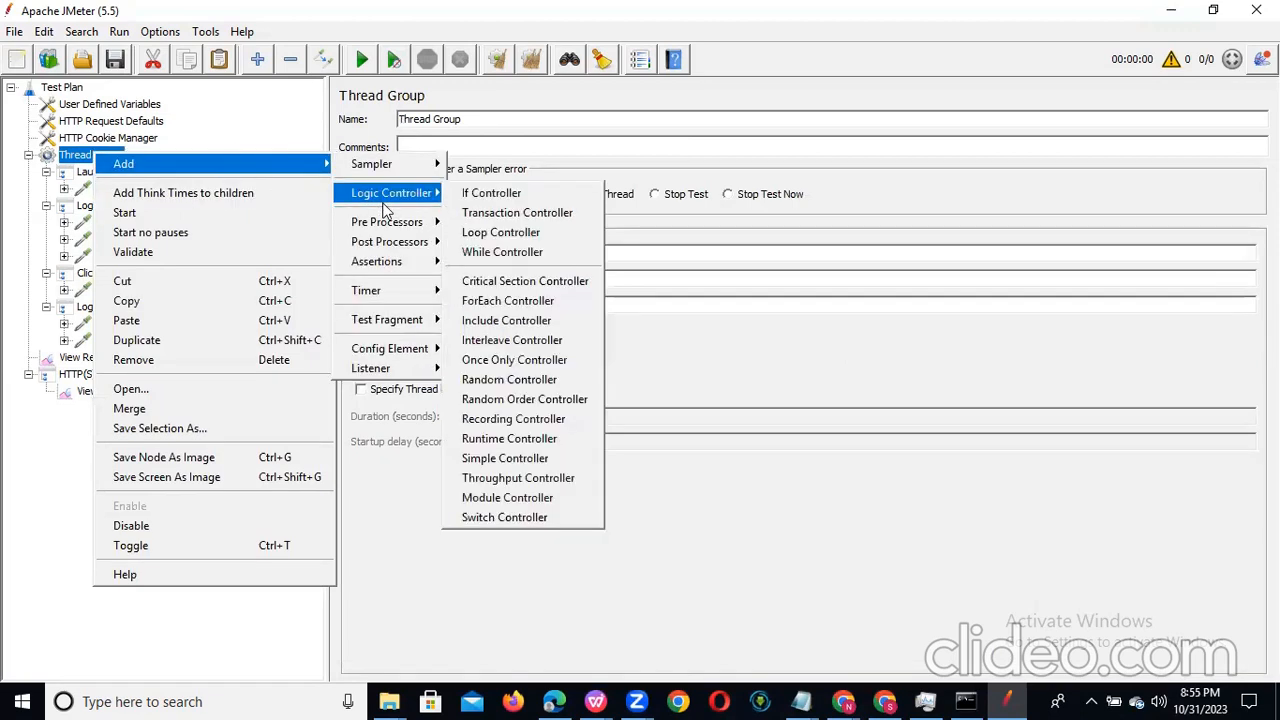
mouse_move(397, 228)
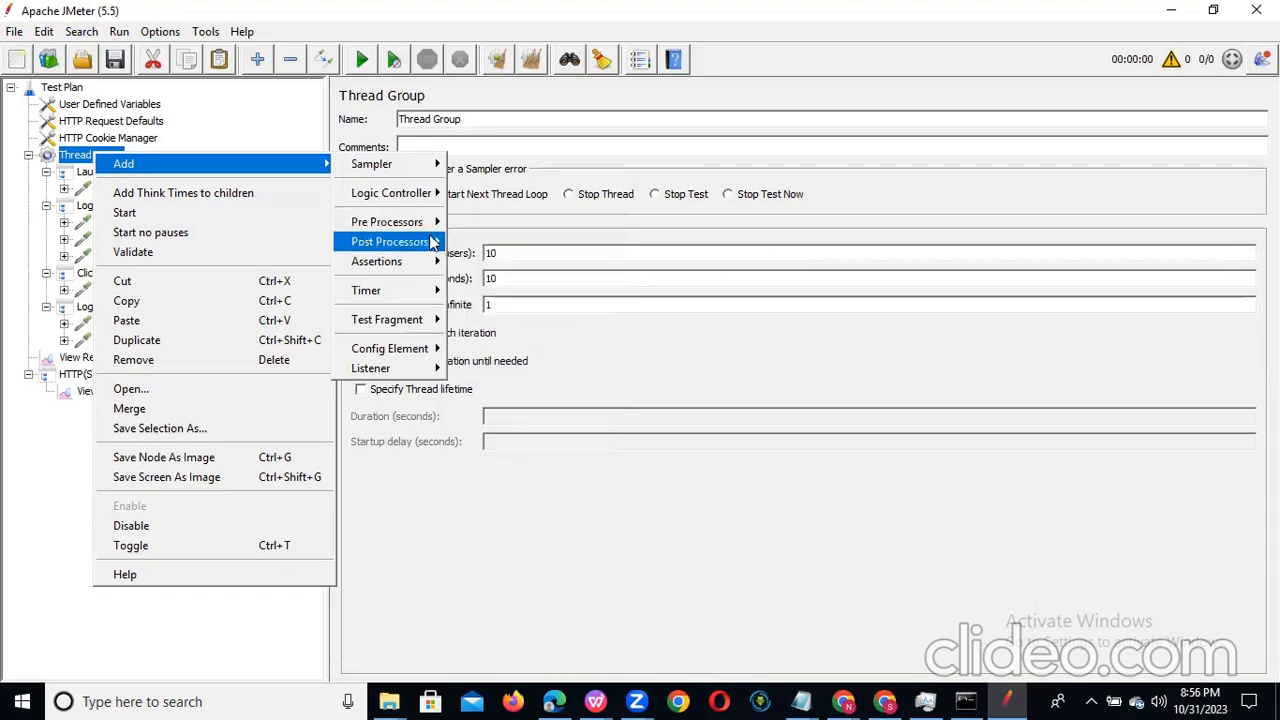
mouse_move(380, 368)
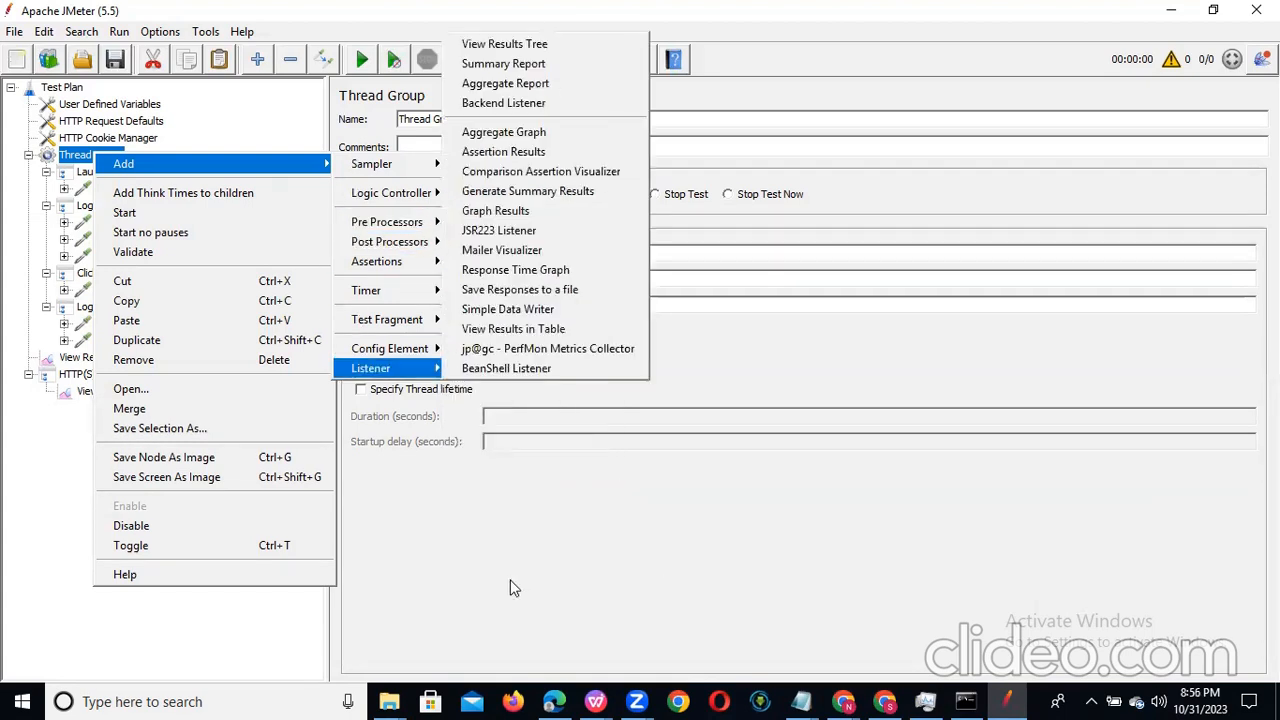
left_click(510, 588)
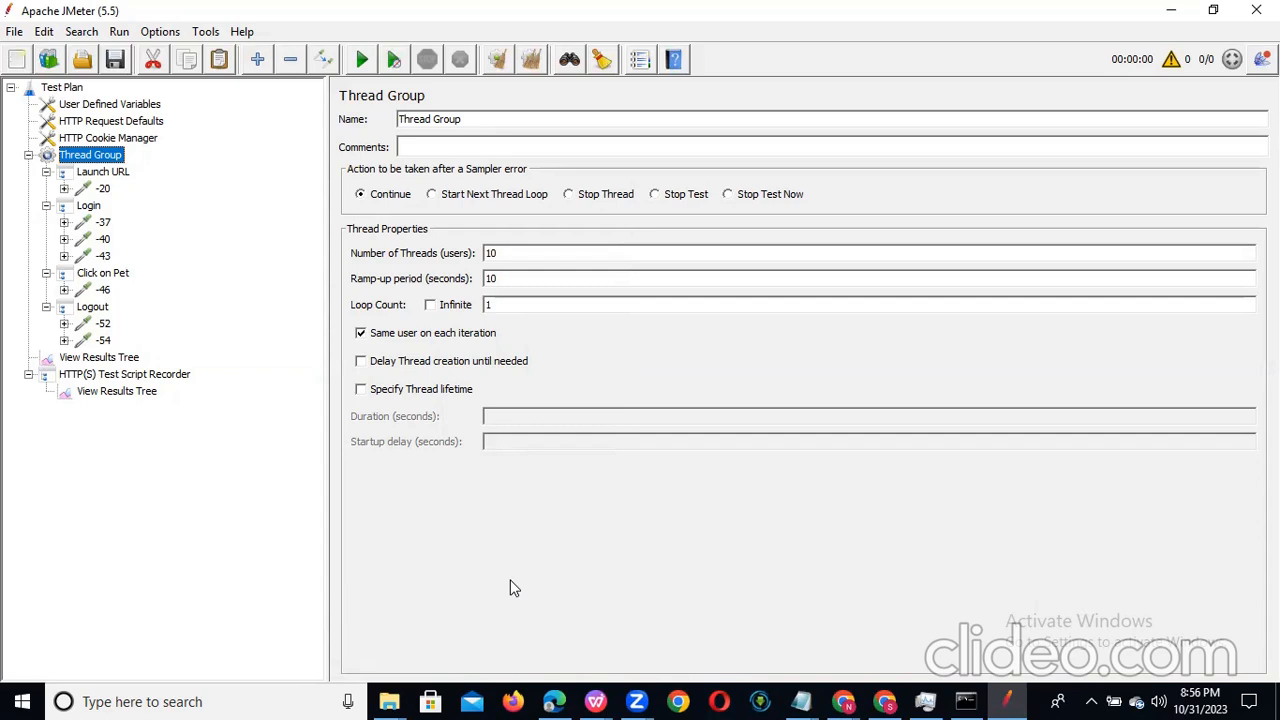
Step: Review the parameters of the Login, Click on Pet and Logout requests, including categoryId in -46, and the HTTP(S) Test Script Recorder's filtering
left_click(104, 239)
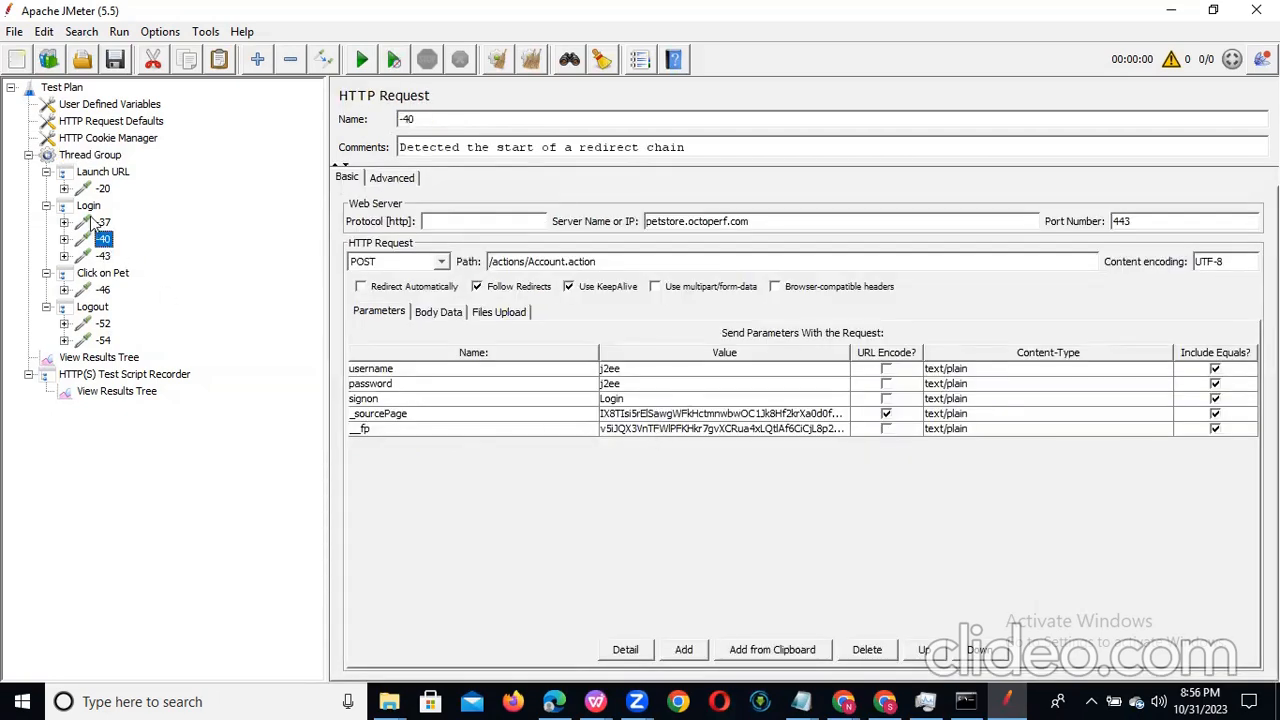
left_click(103, 257)
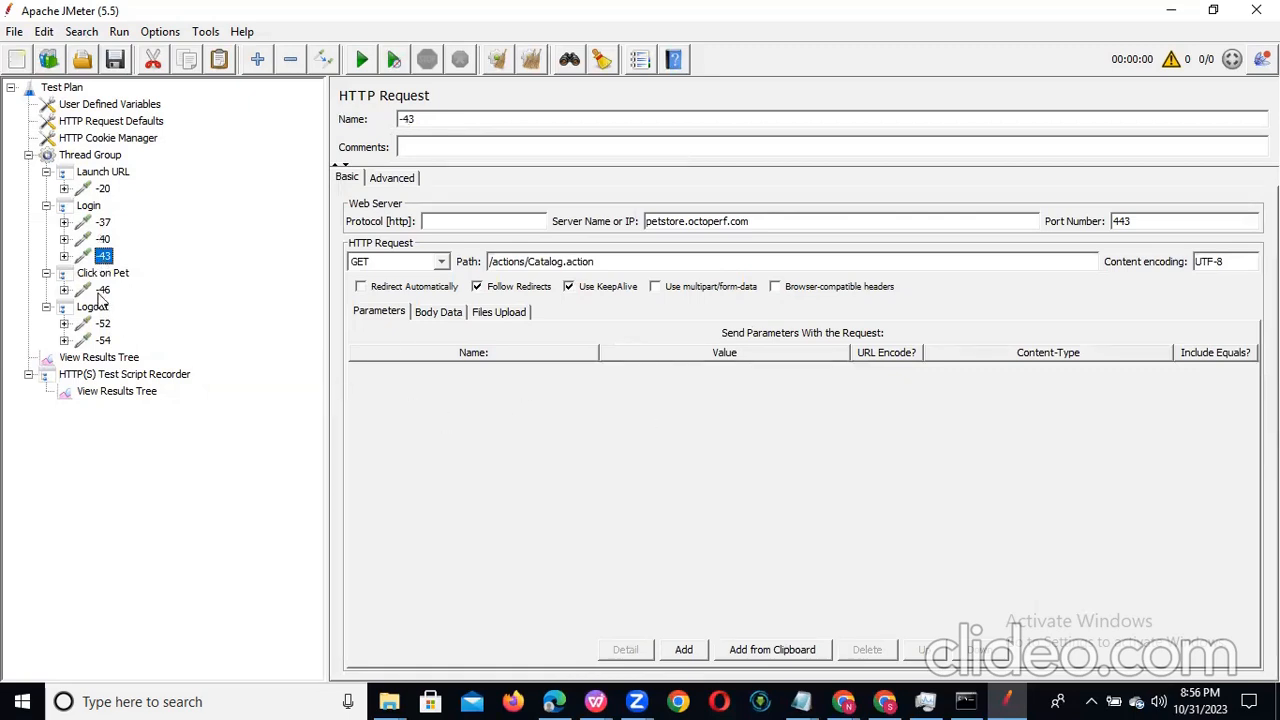
left_click(102, 290)
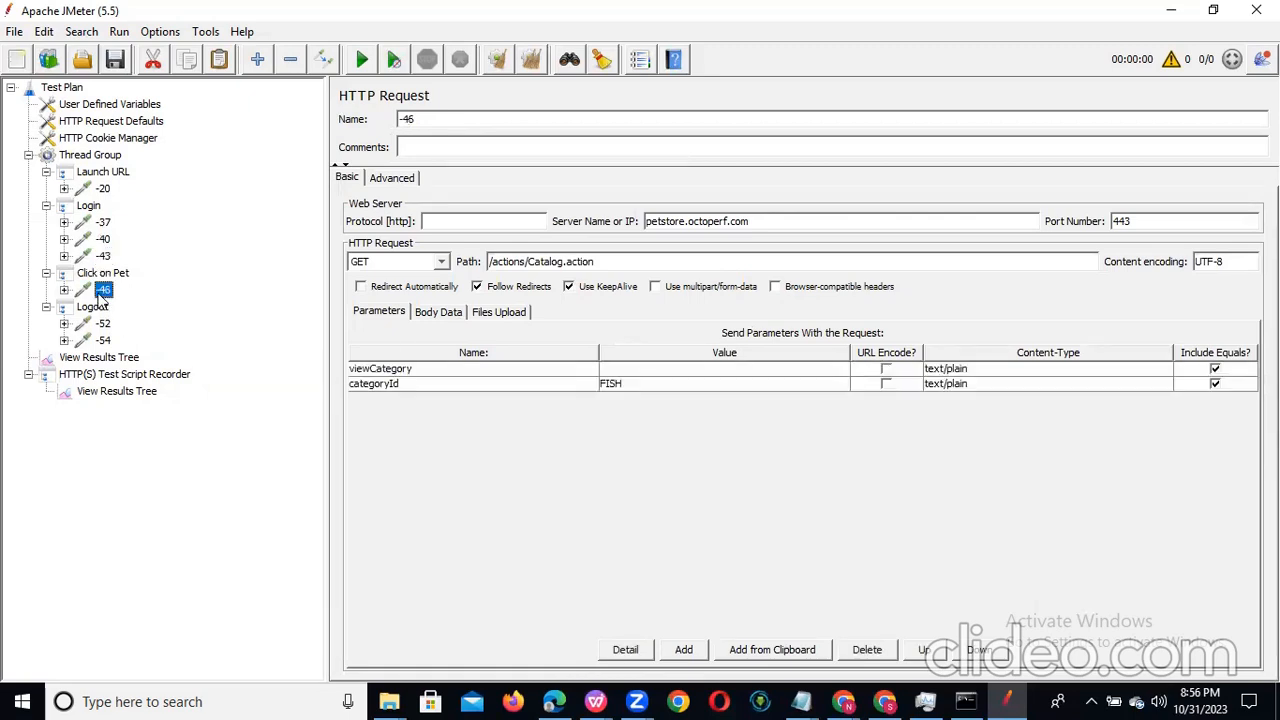
left_click(650, 390)
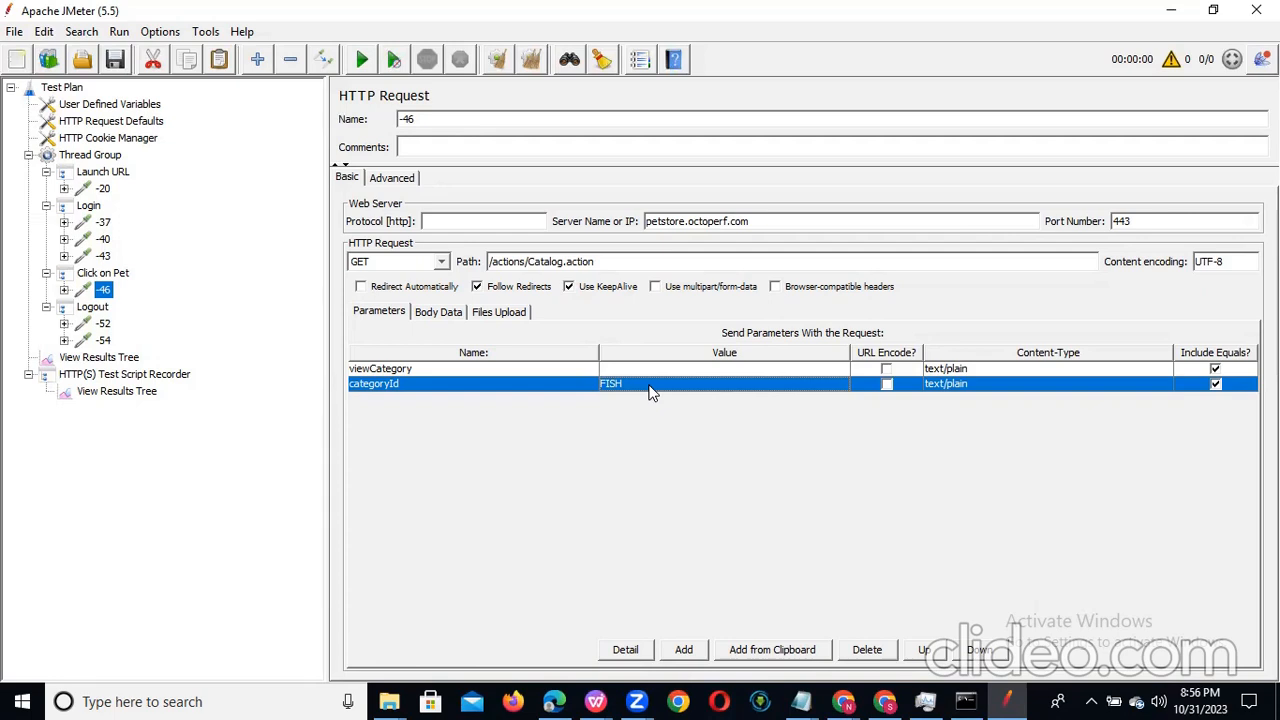
left_click(104, 324)
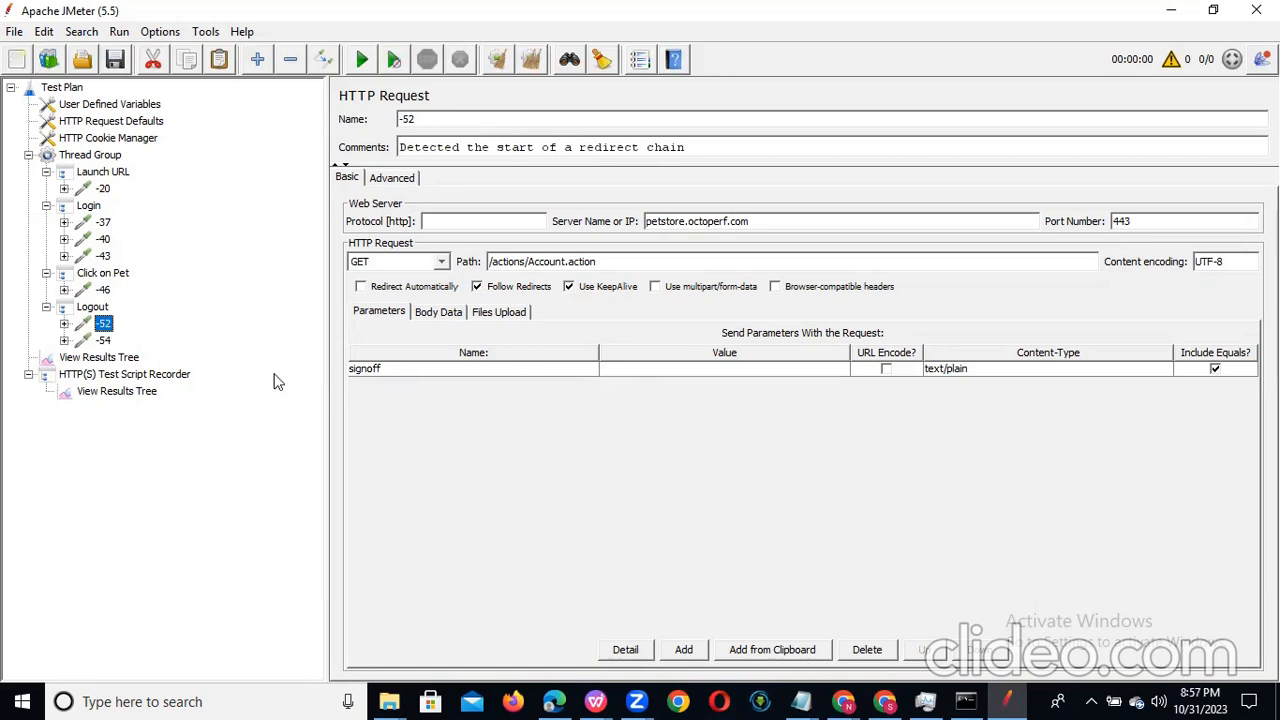
left_click(104, 341)
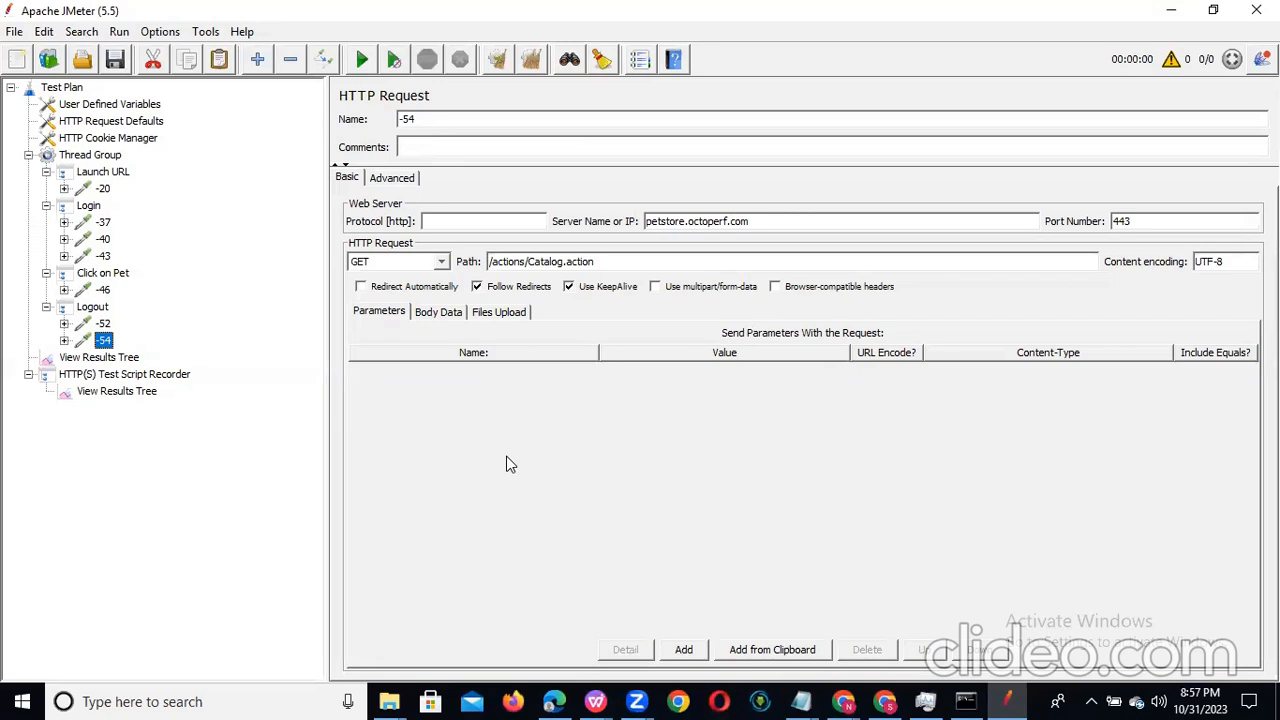
left_click(104, 223)
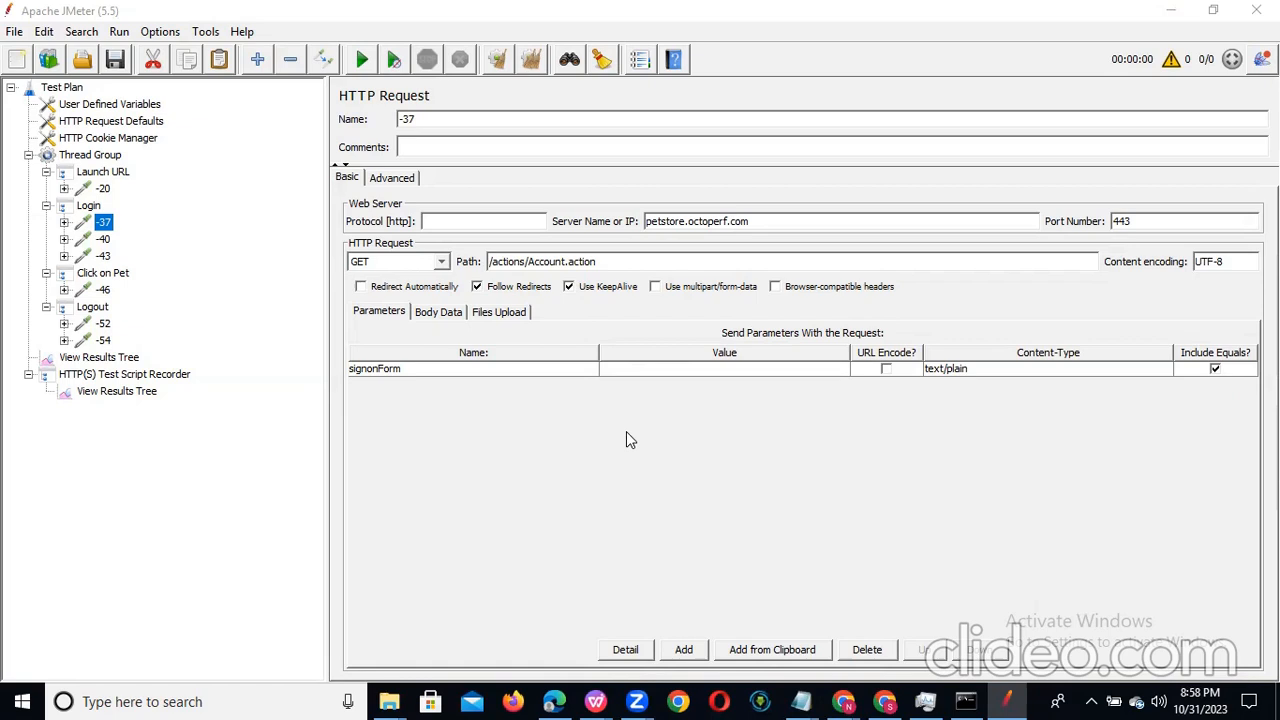
left_click(113, 376)
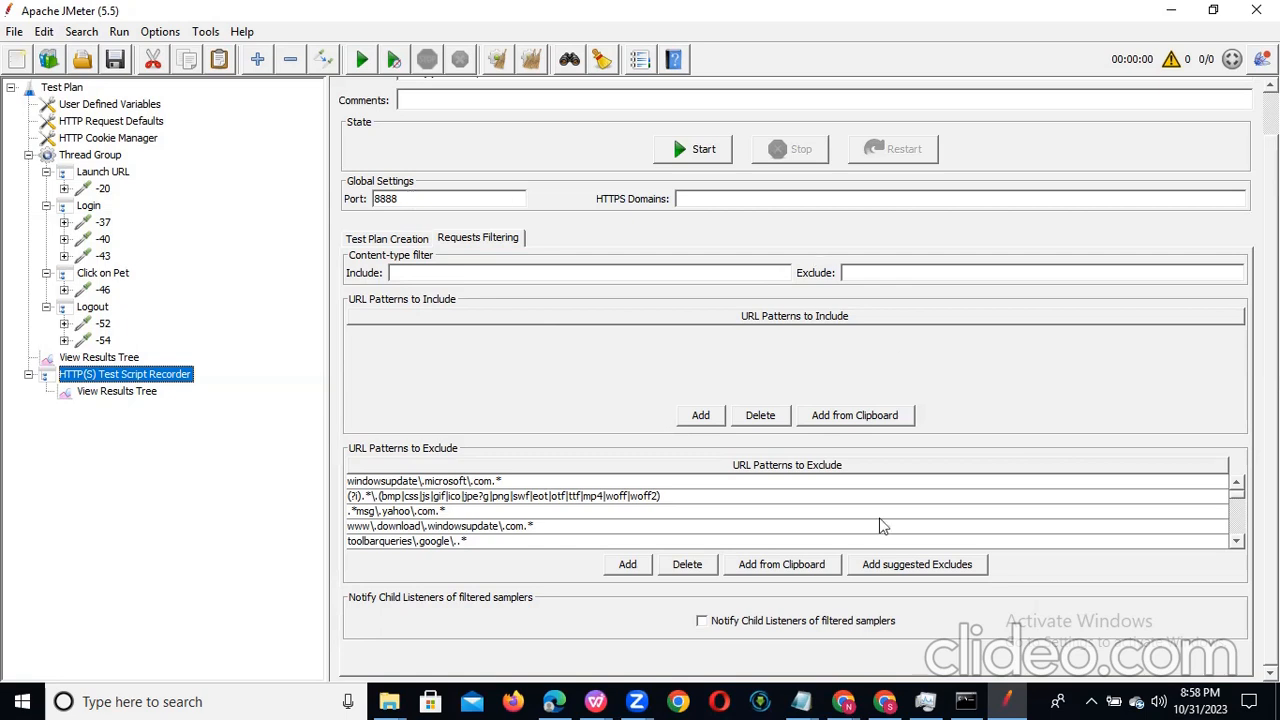
Step: Switch to the JPetStore Demo page in Chrome and load petstore.octoperf.com/actions/Catalog.action again with the recorder stopped
mouse_move(845, 700)
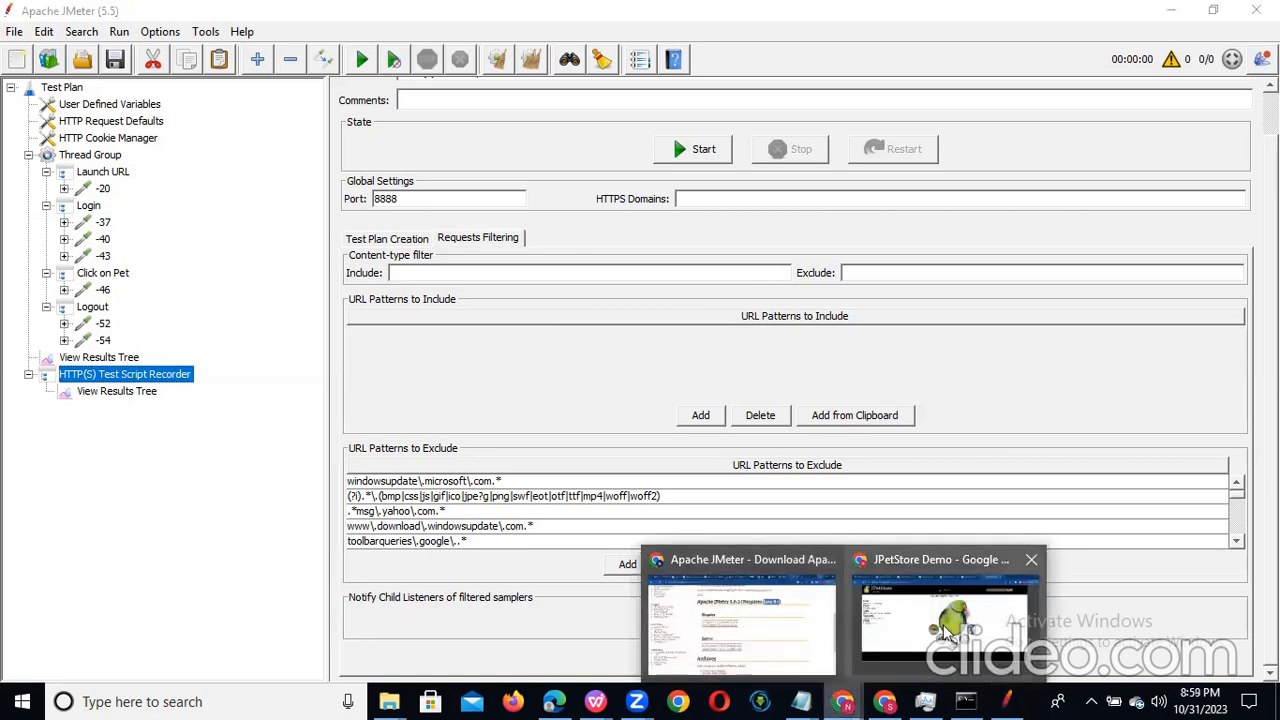
left_click(812, 622)
left_click(227, 49)
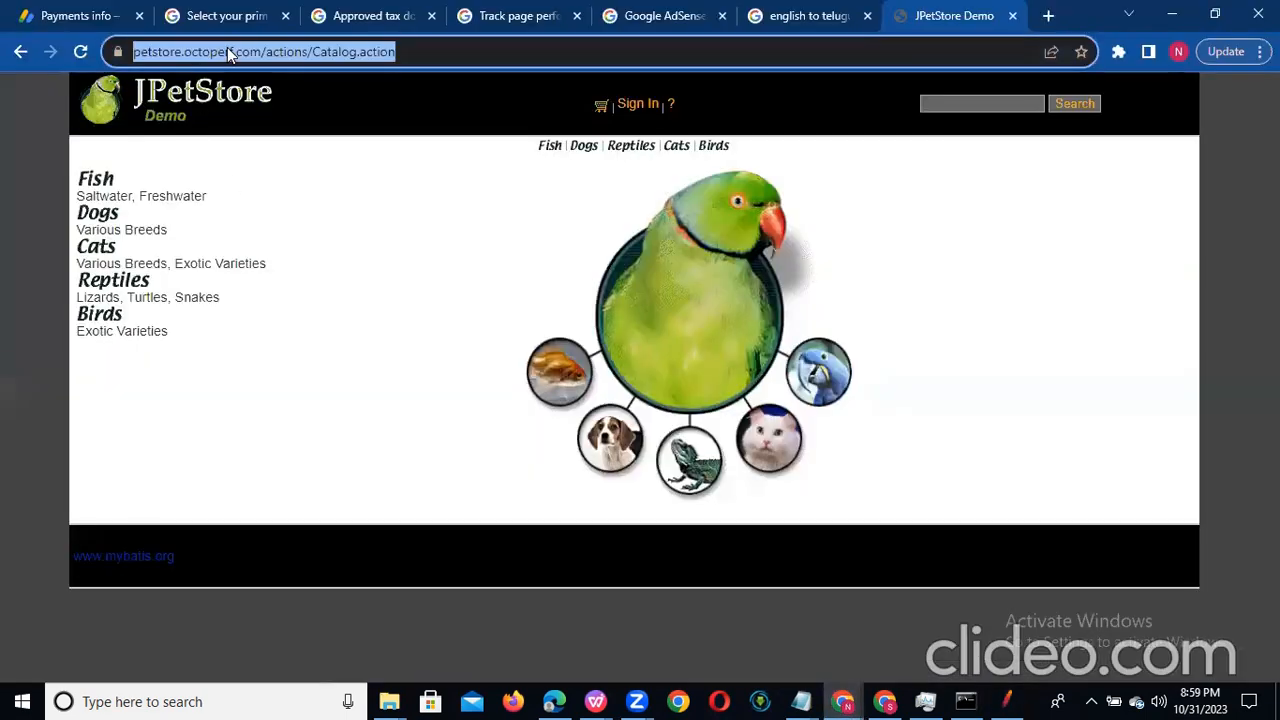
key("Return")
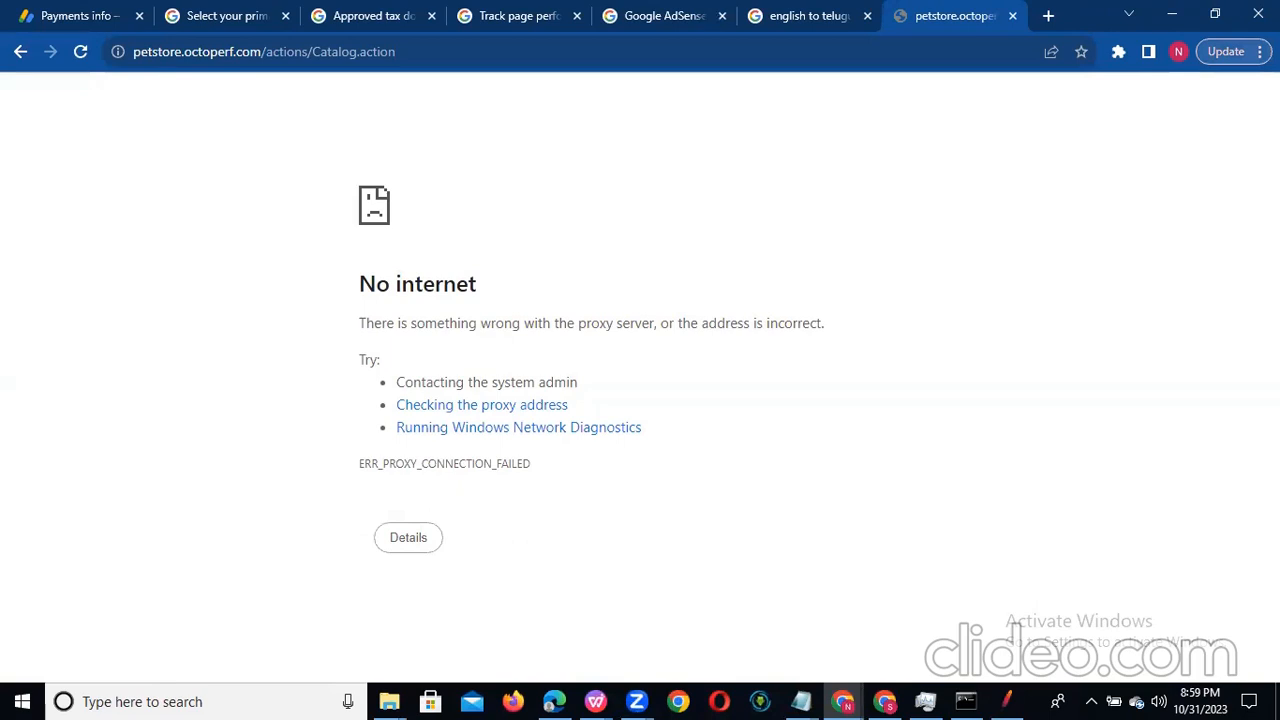
Step: Search Chrome's settings for "proxy" and open the computer's proxy settings
left_click(1260, 51)
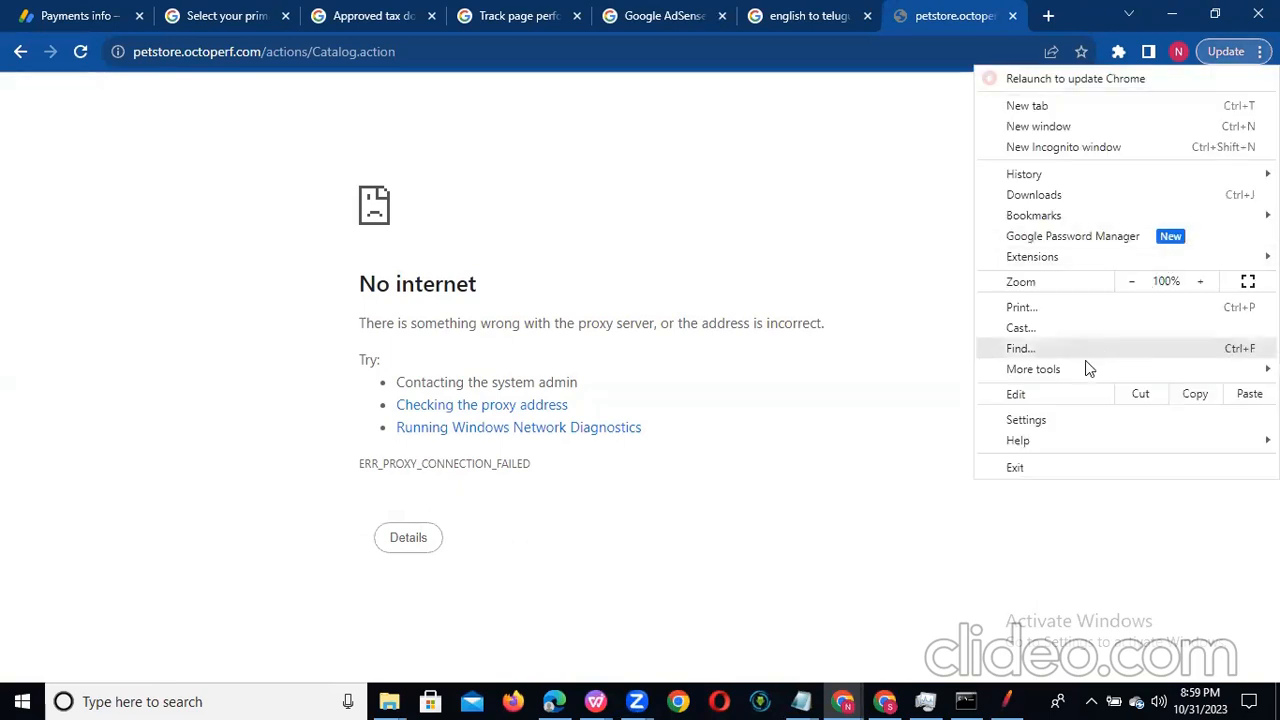
mouse_move(1080, 378)
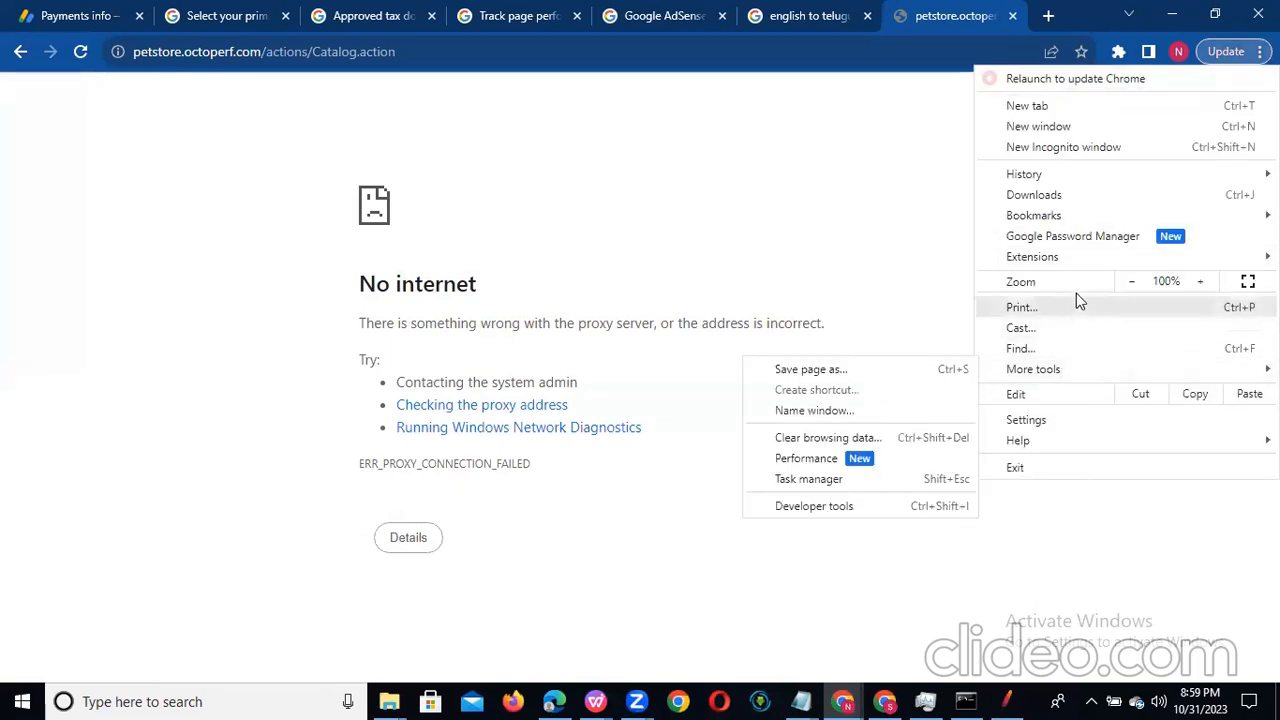
left_click(1049, 420)
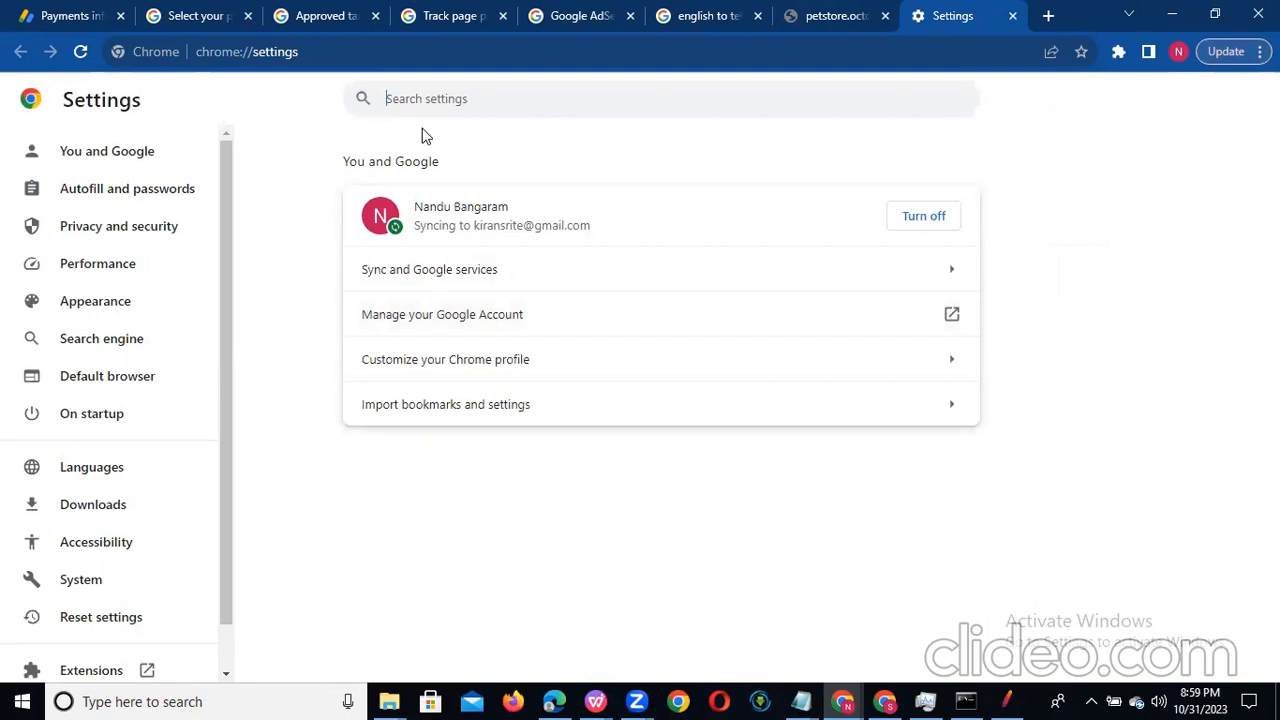
type("pro")
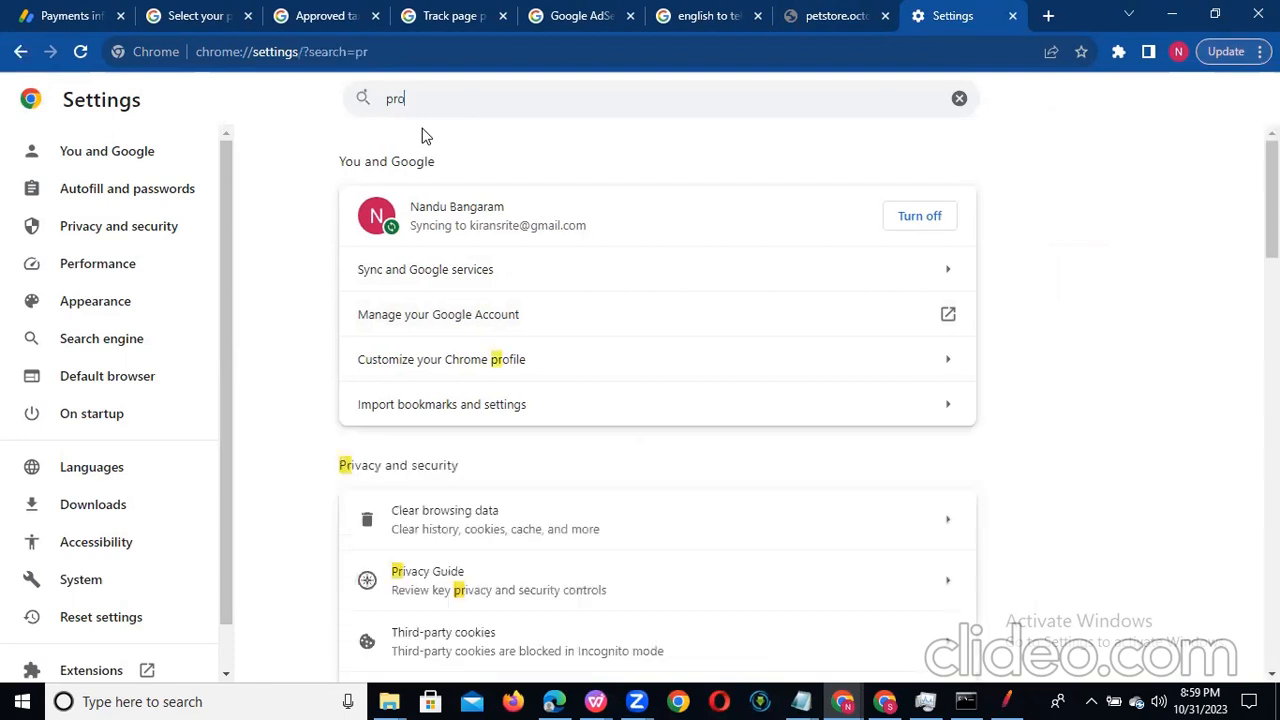
type("xy")
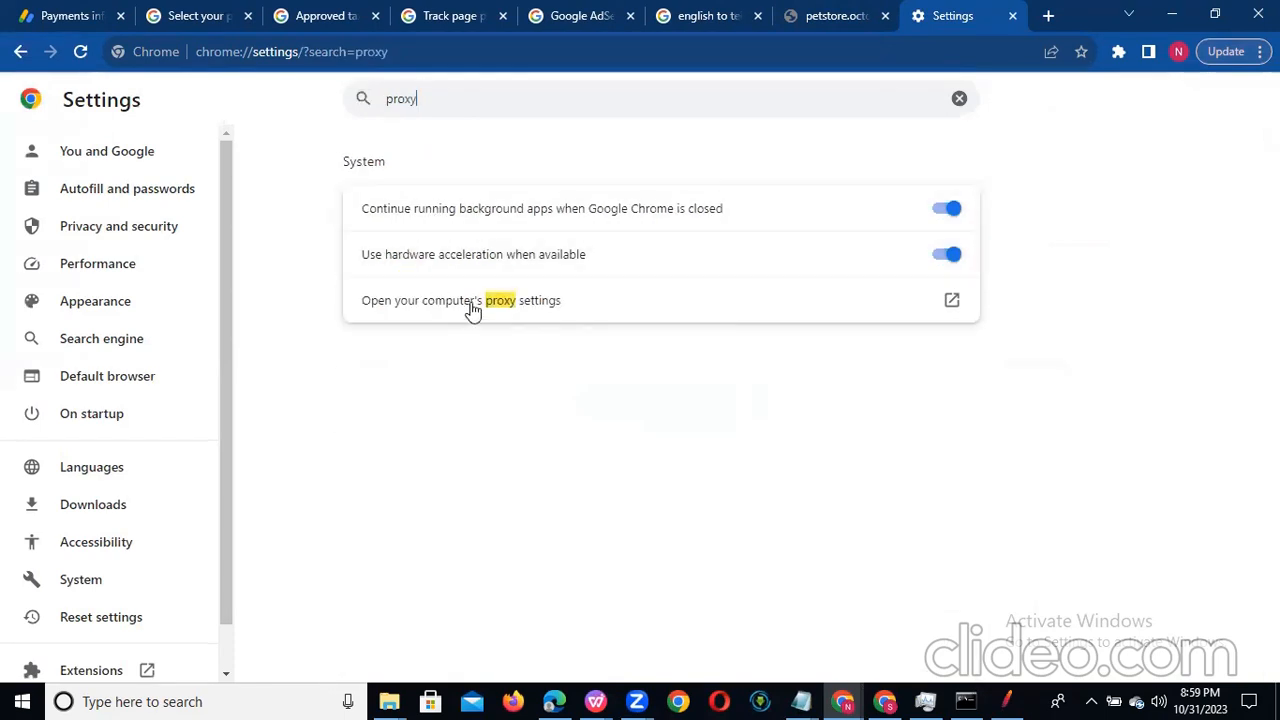
left_click(473, 311)
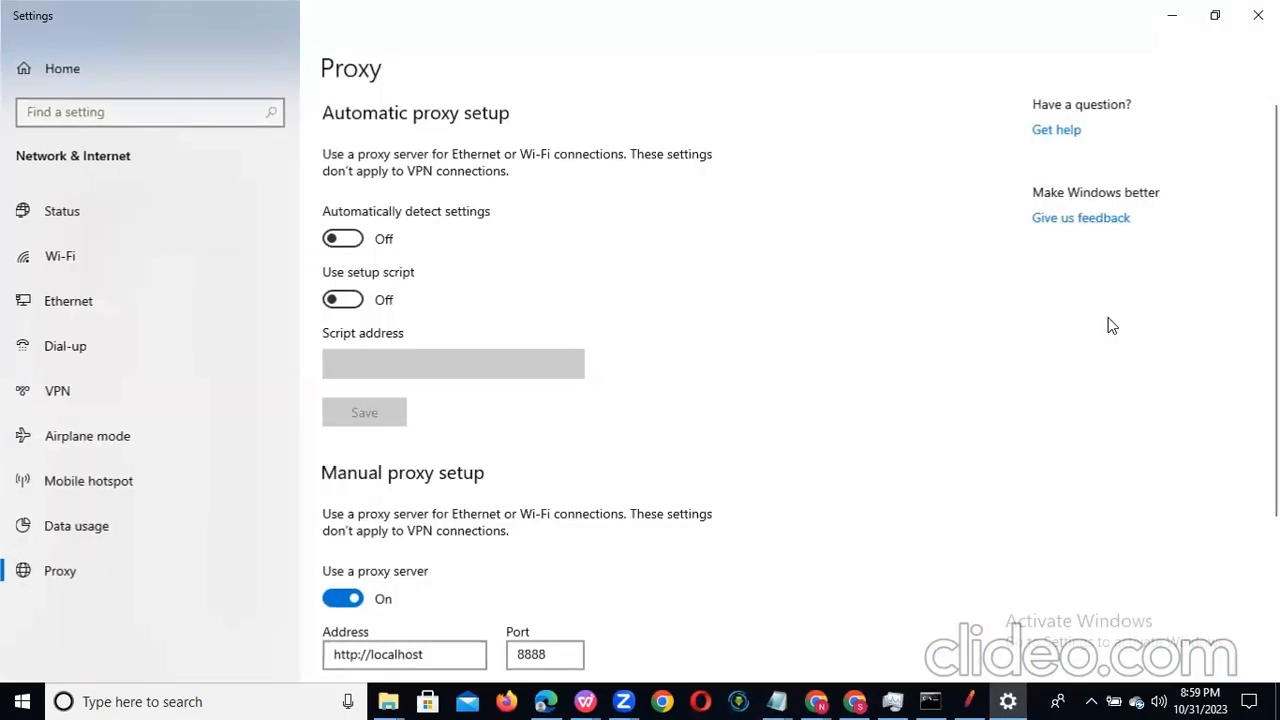
Step: Turn off the manual proxy server, turn on automatic detection of proxy settings, and close the Windows settings
left_click(339, 596)
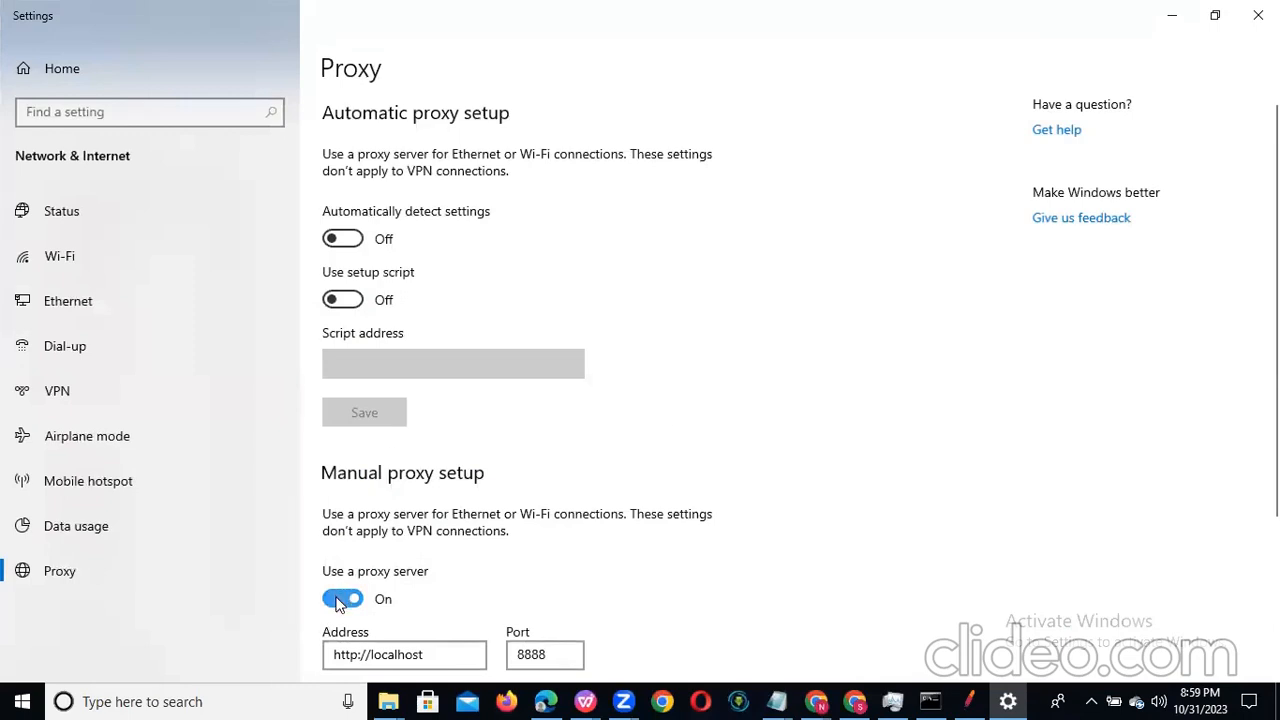
left_click(344, 241)
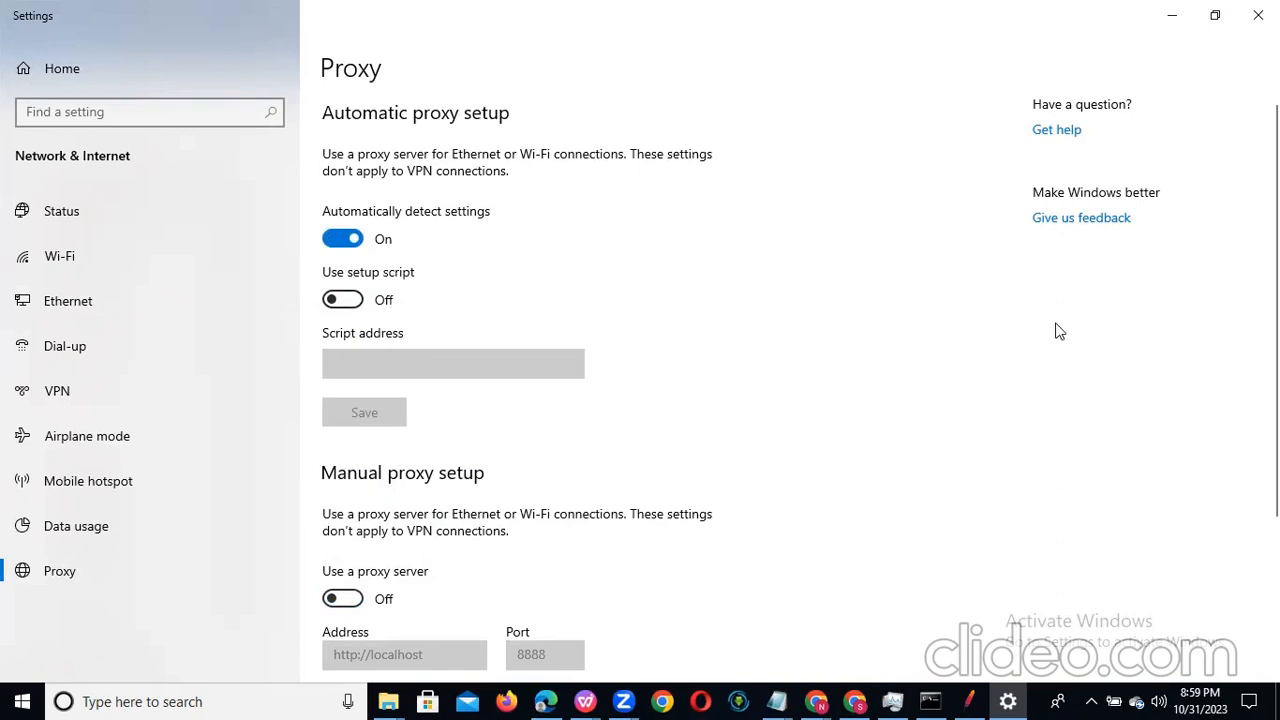
left_click(1258, 15)
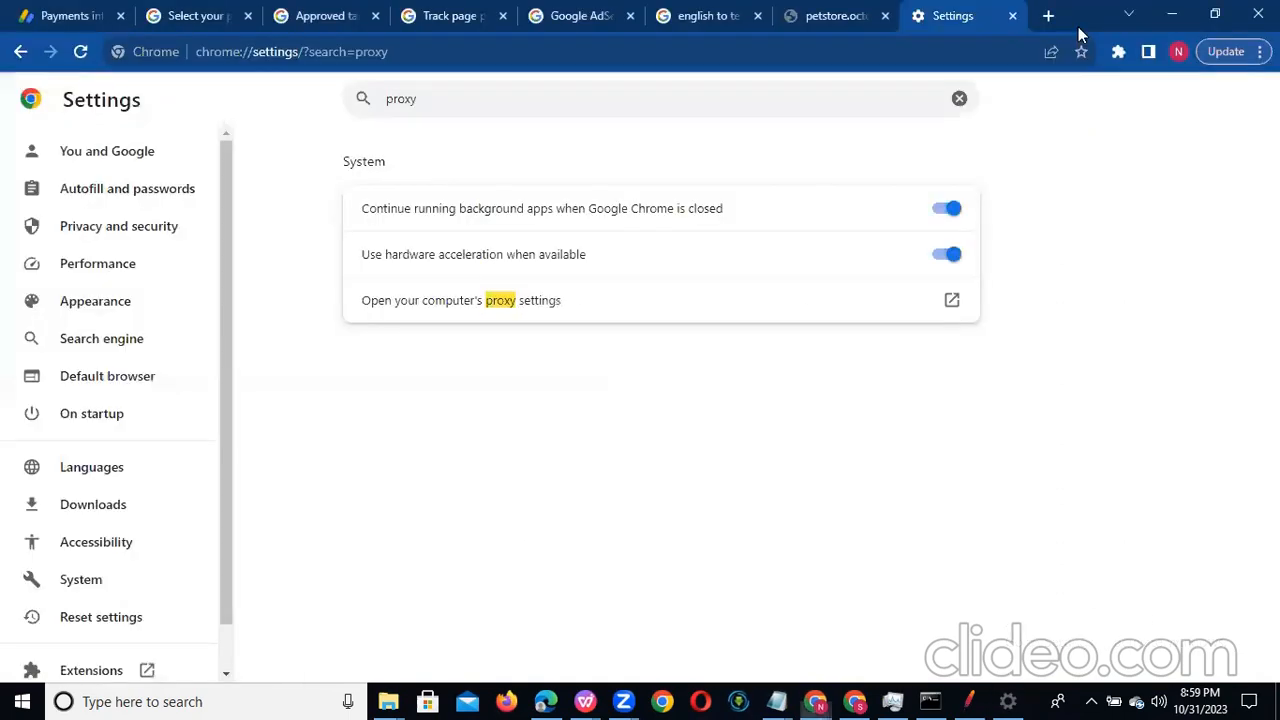
Step: Return to the JPetStore page in Chrome and reload its catalog address without the manual proxy
left_click(838, 16)
left_click(240, 51)
key("Return")
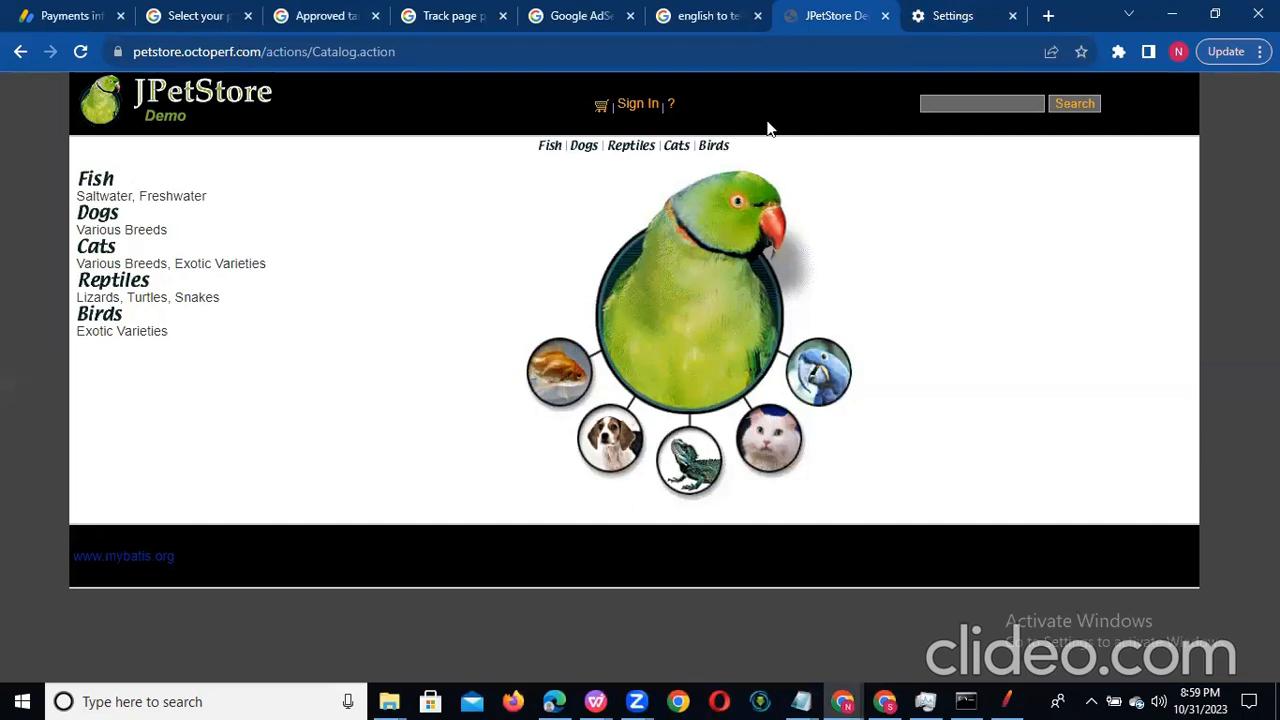
Step: Switch back to Apache JMeter and check the port in the HTTP(S) Test Script Recorder's global settings
left_click(1006, 701)
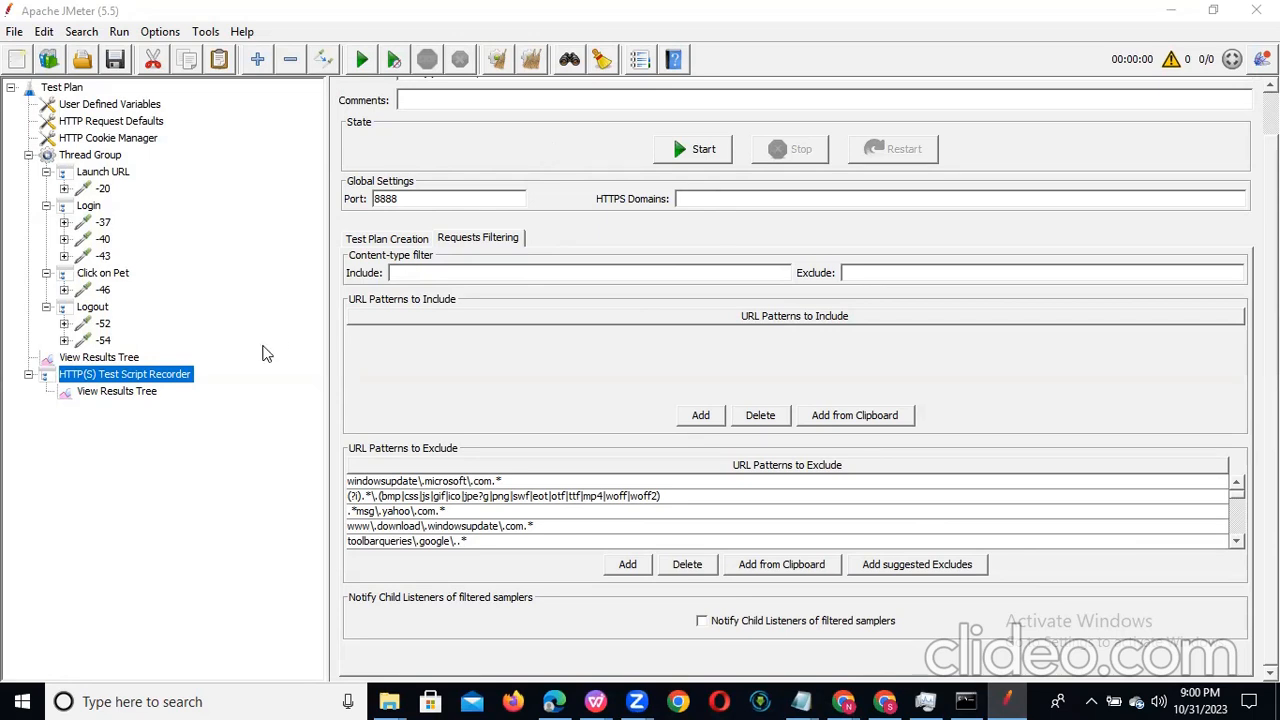
left_click(146, 375)
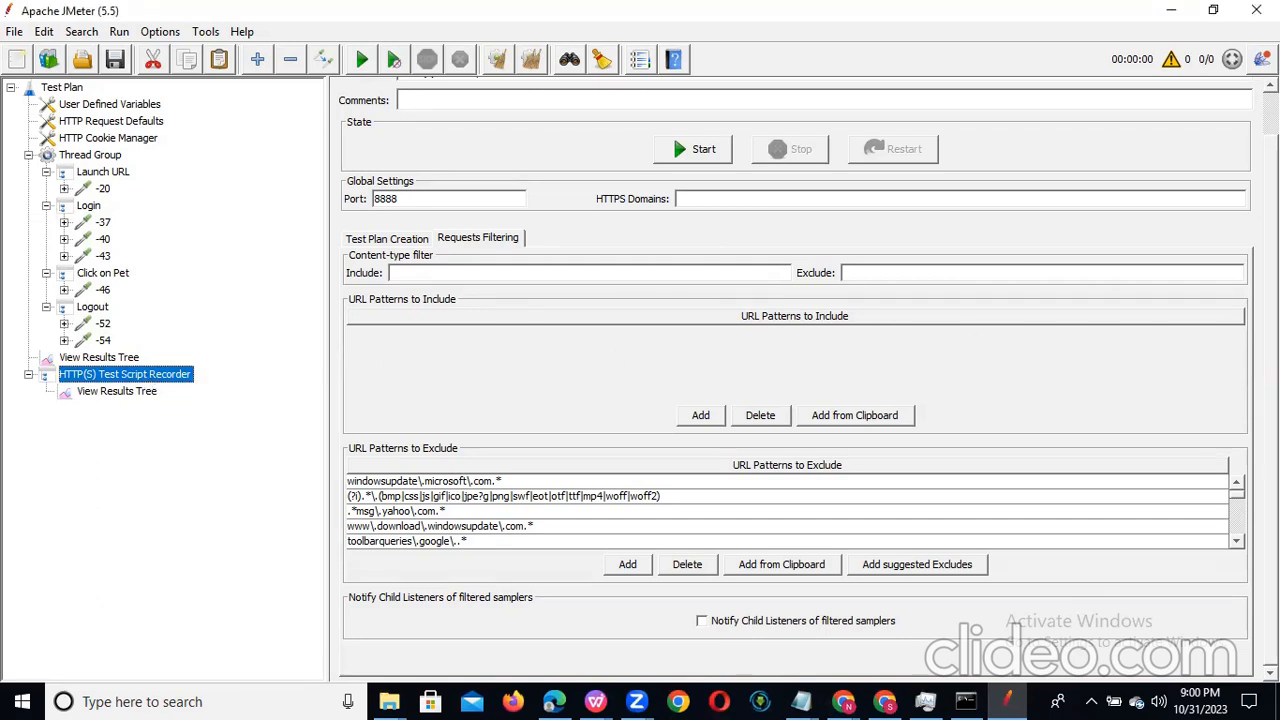
double_click(427, 198)
left_click(425, 198)
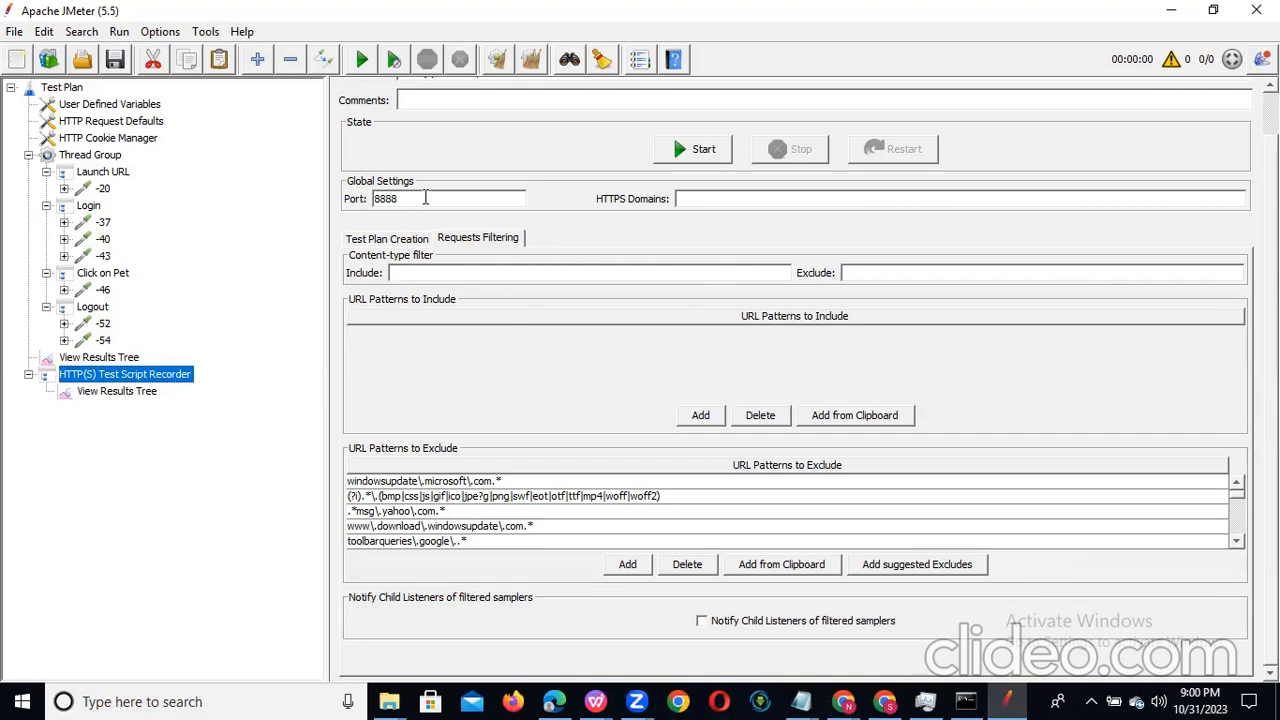